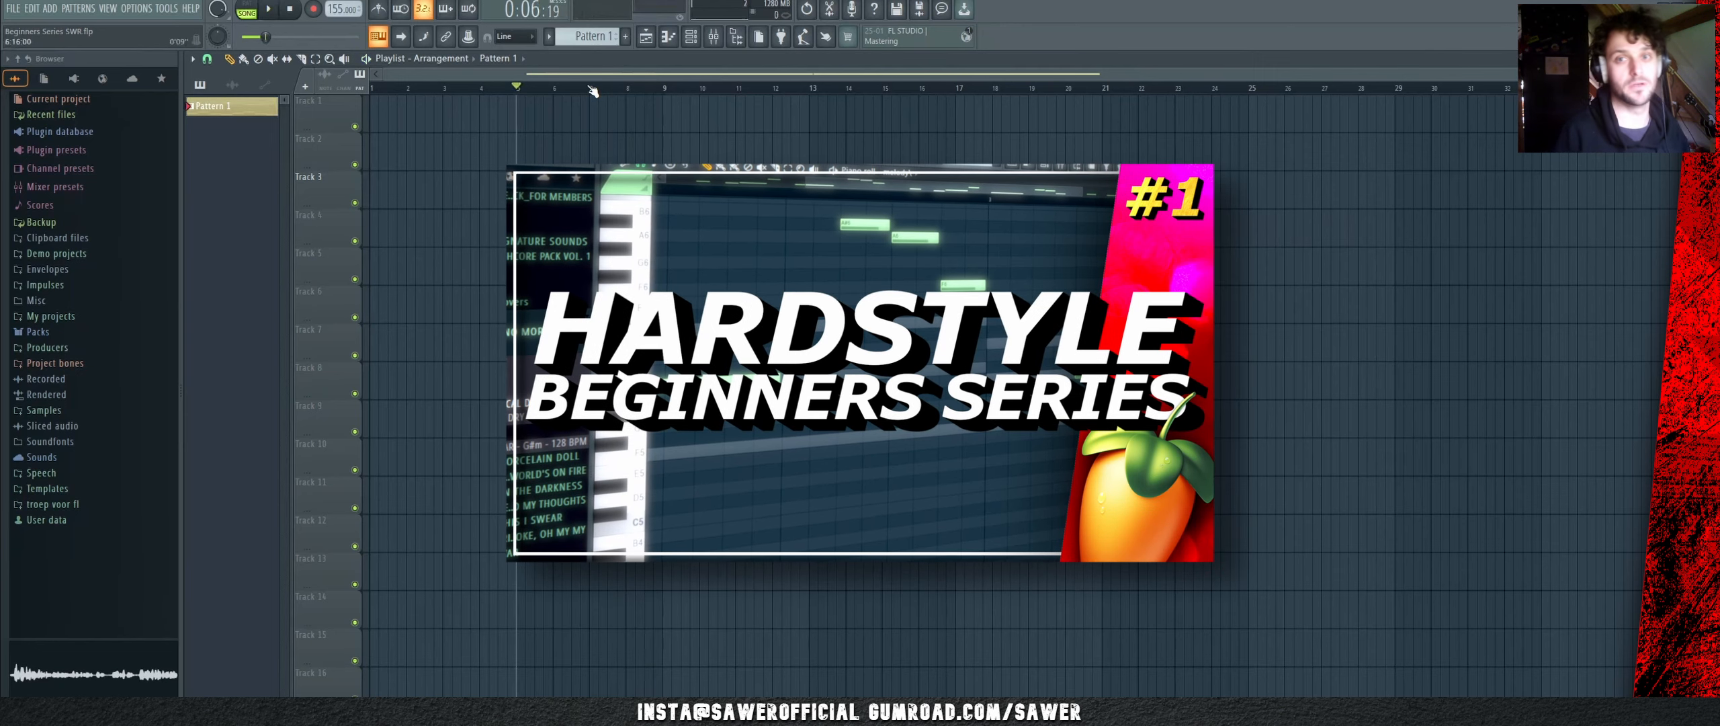
Step: Play back the arranged Pattern 1 clips and check both clips on Track 3
key(space)
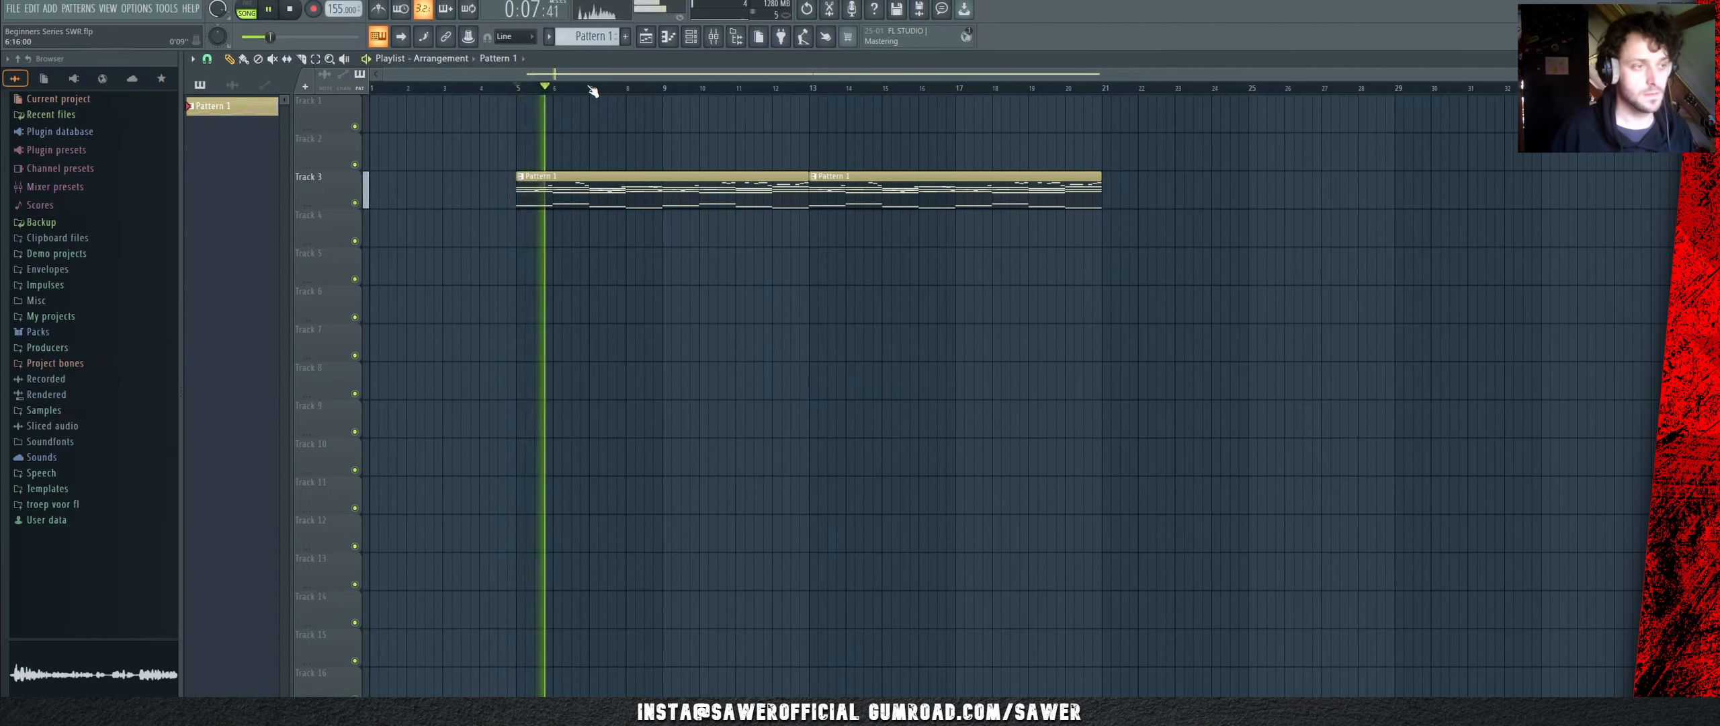
key(space)
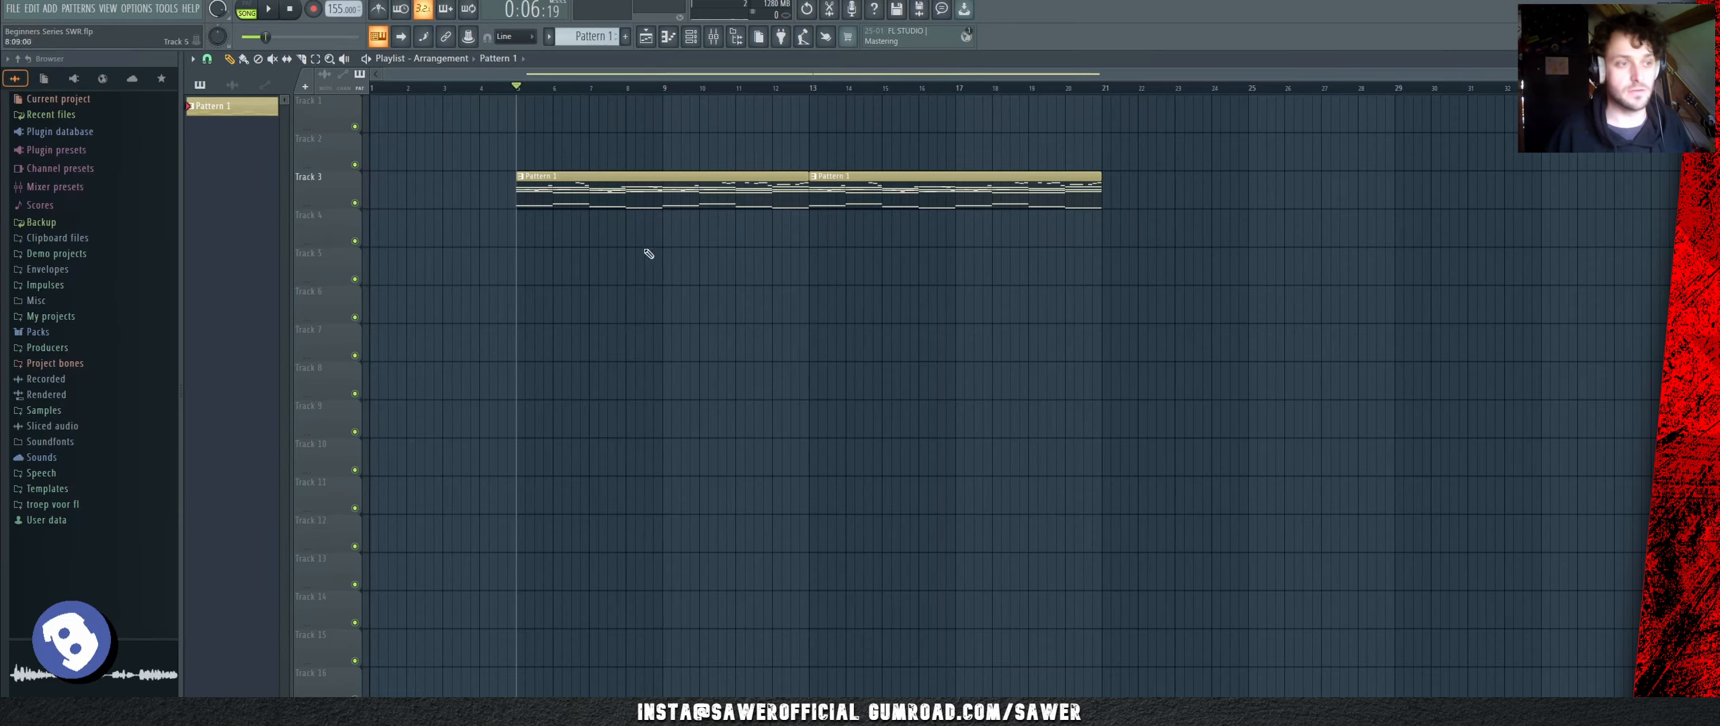
drag(693, 192, 813, 137)
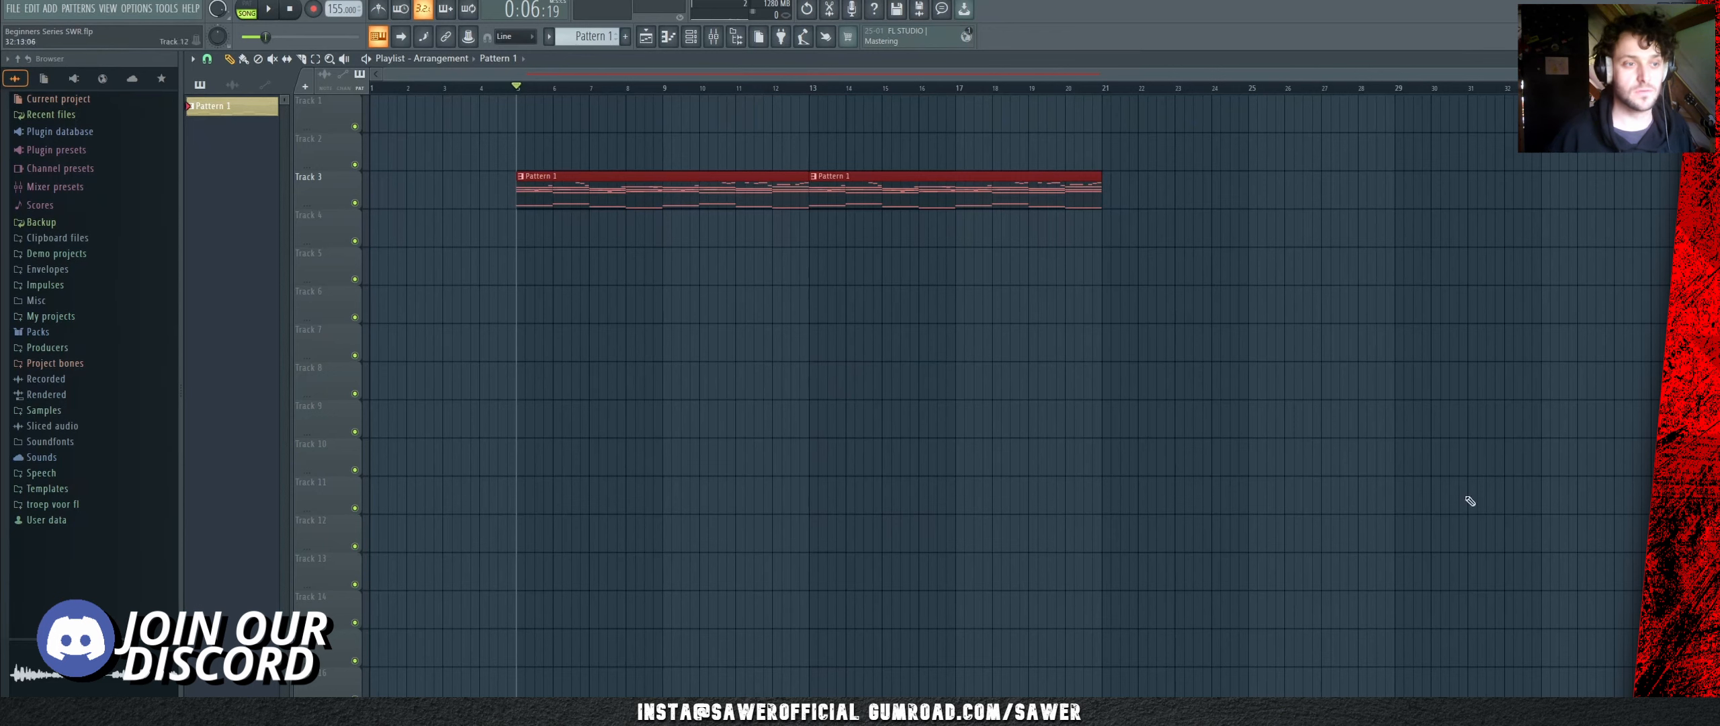
click(878, 401)
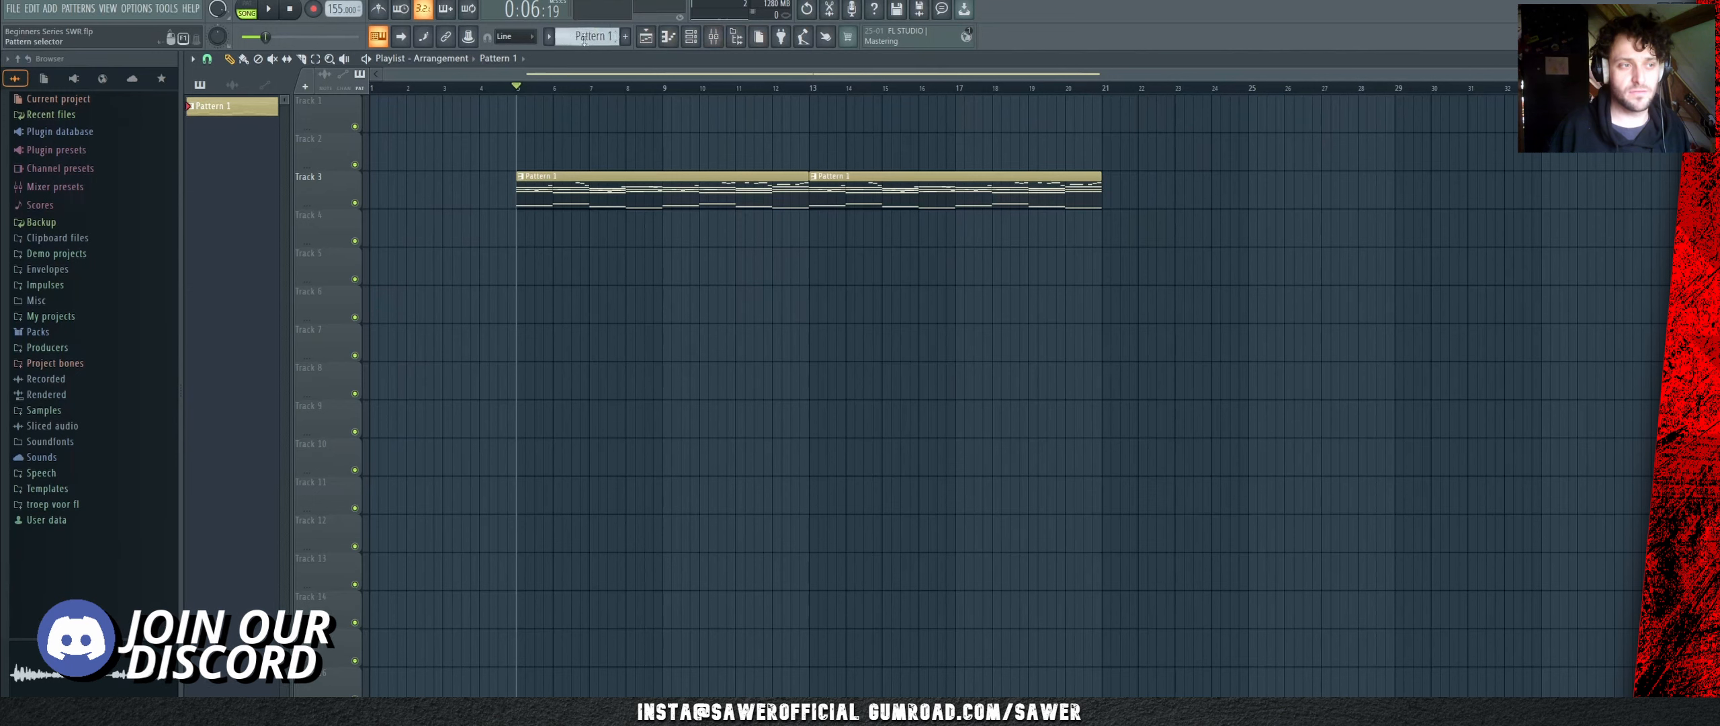
Step: Copy the chords and bass channel's notes from Pattern 1 into the same channel of a new Pattern 2
scroll(584, 42, down, 1)
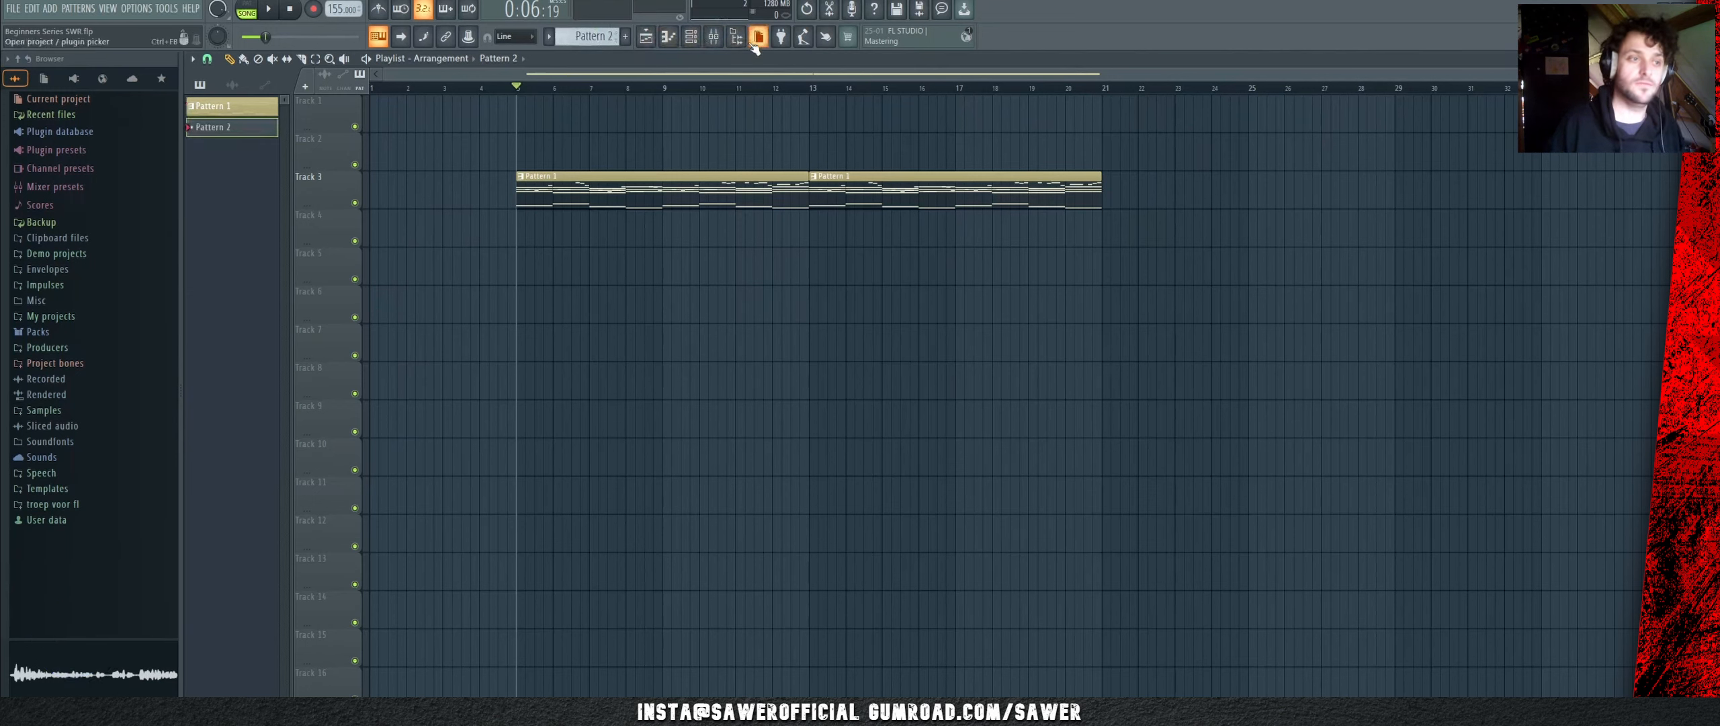
click(699, 40)
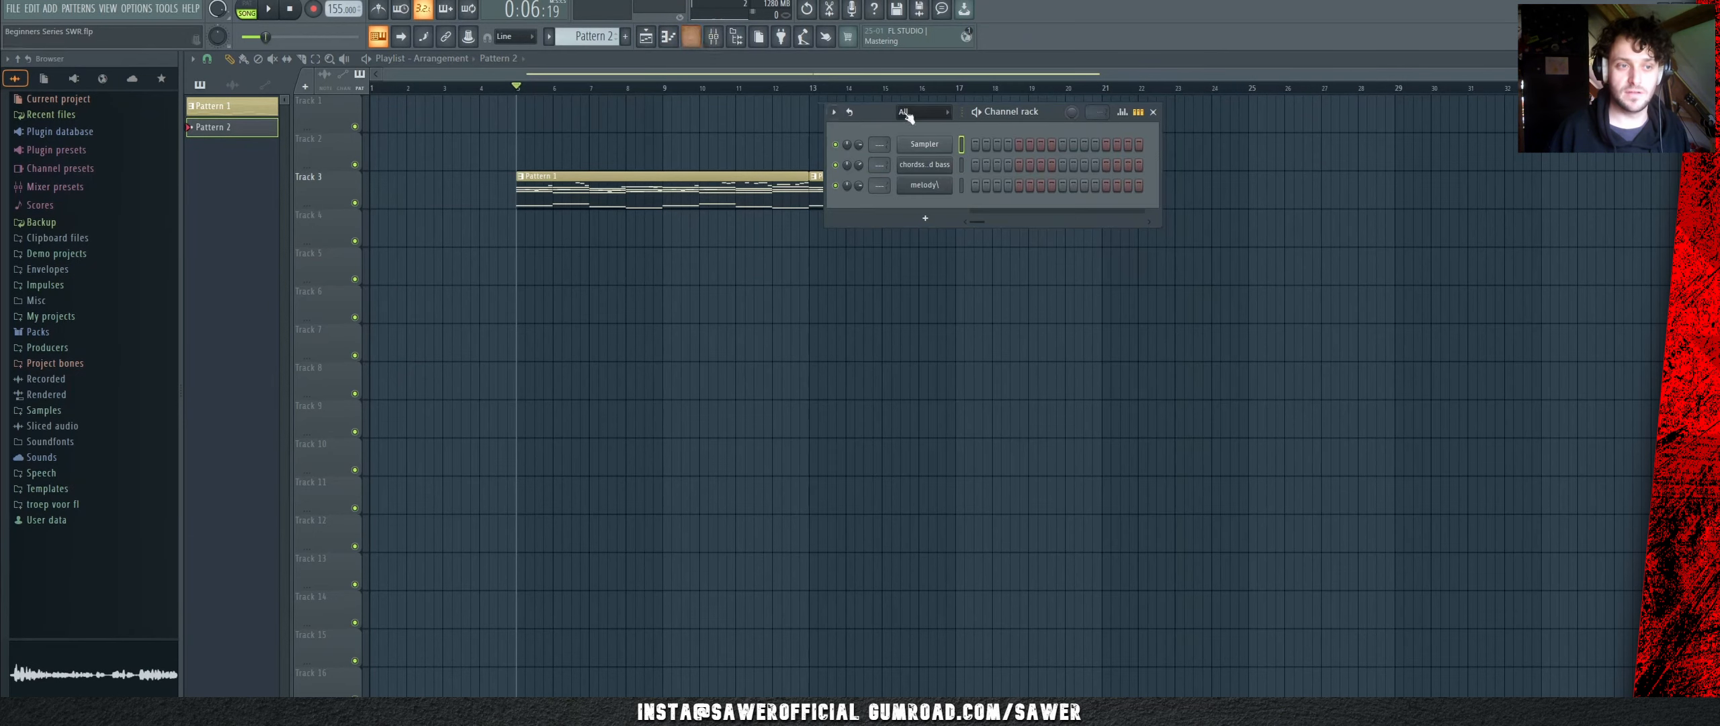
drag(884, 111, 722, 101)
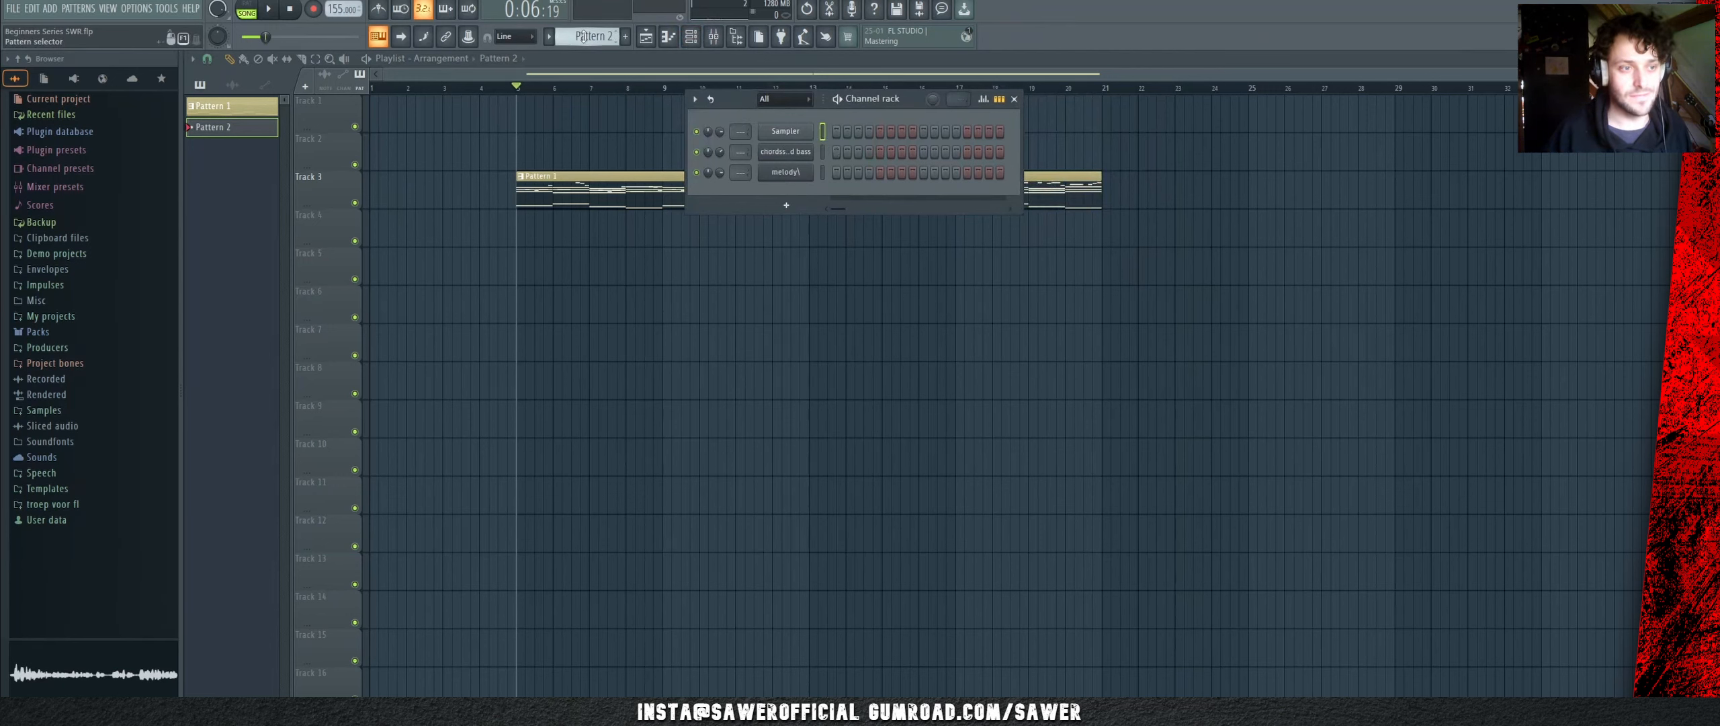
scroll(583, 36, up, 1)
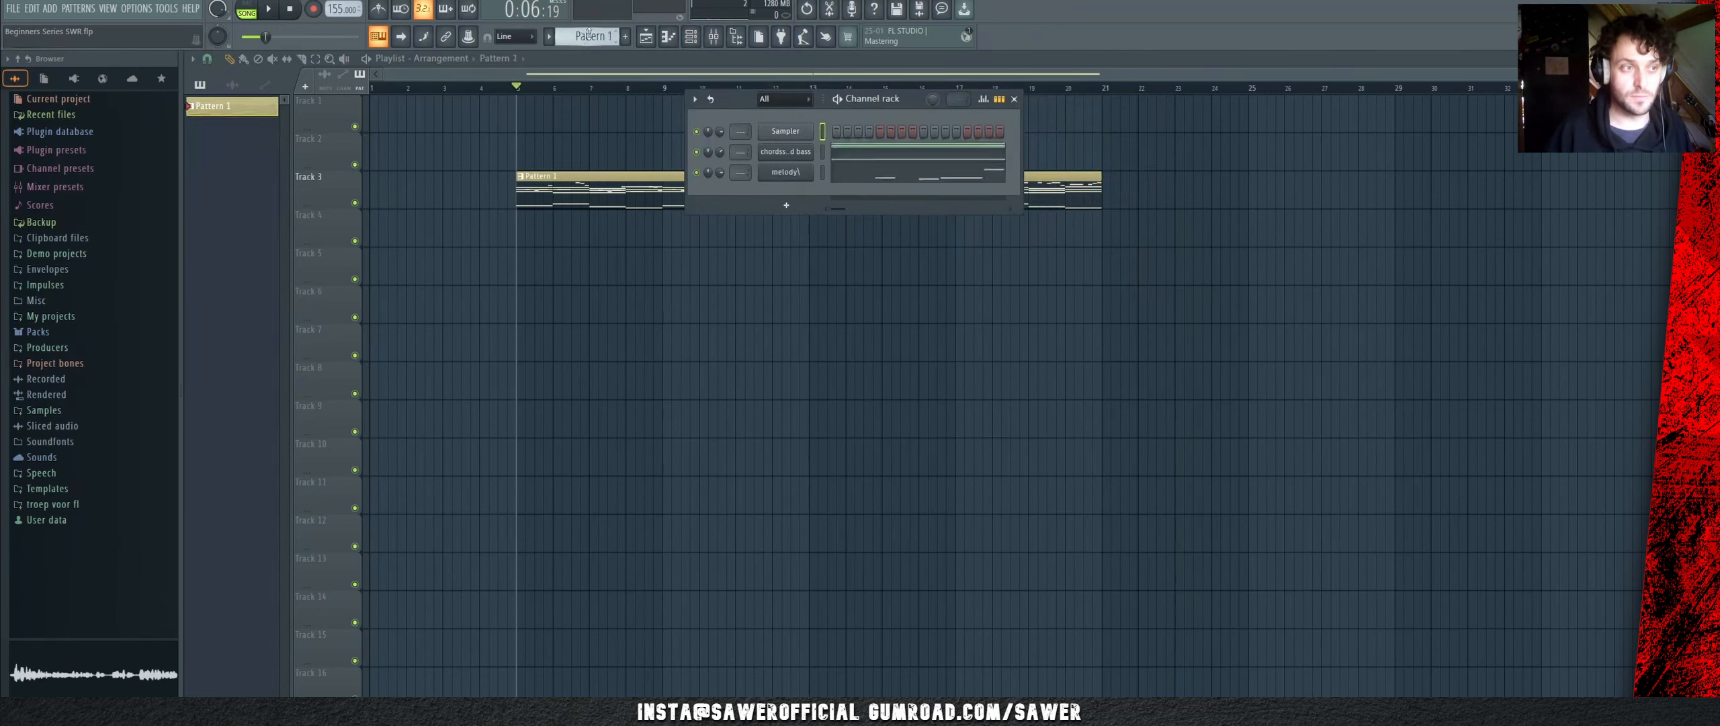
click(824, 156)
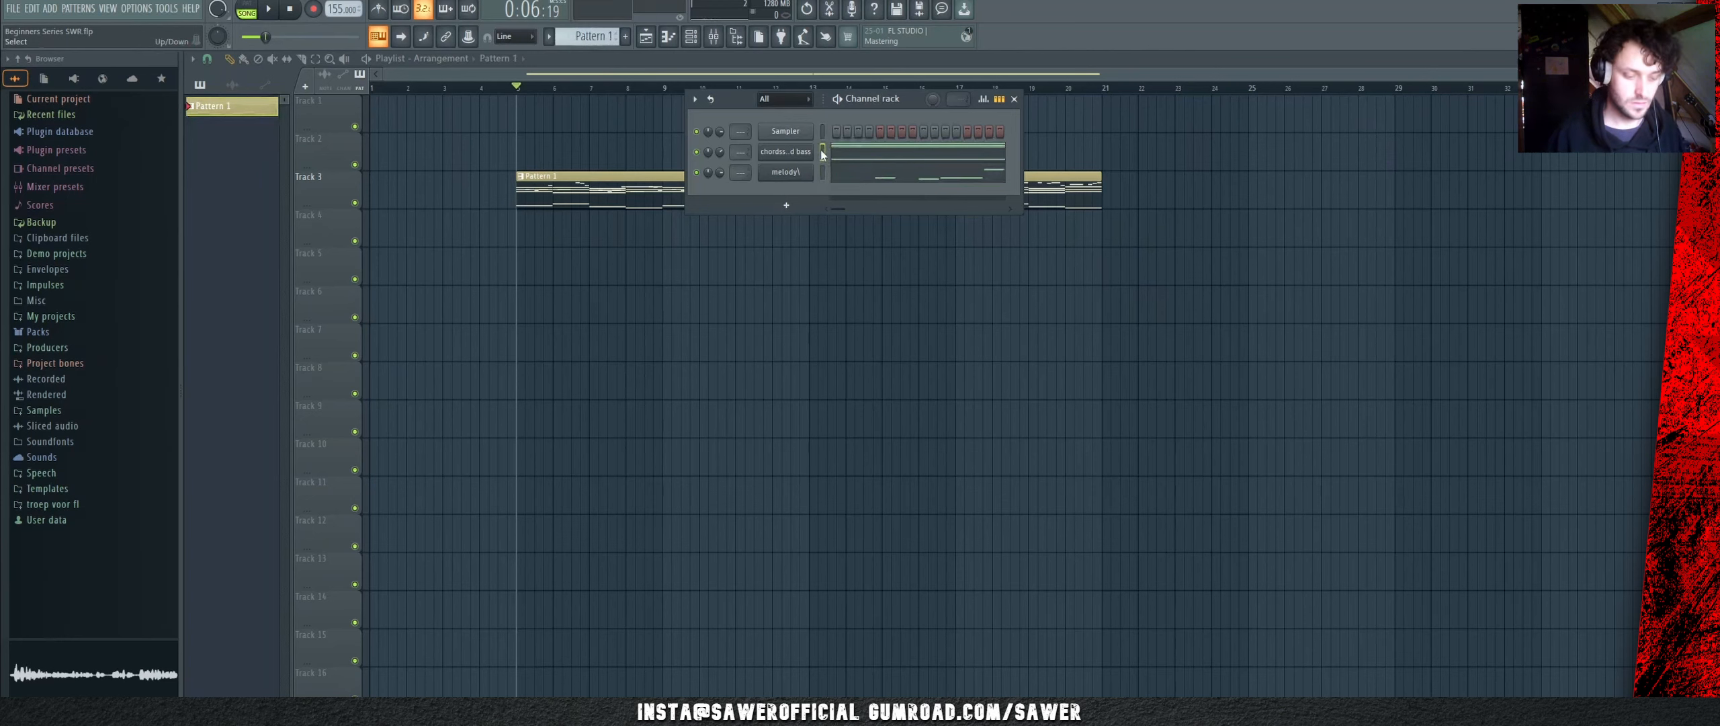
click(625, 37)
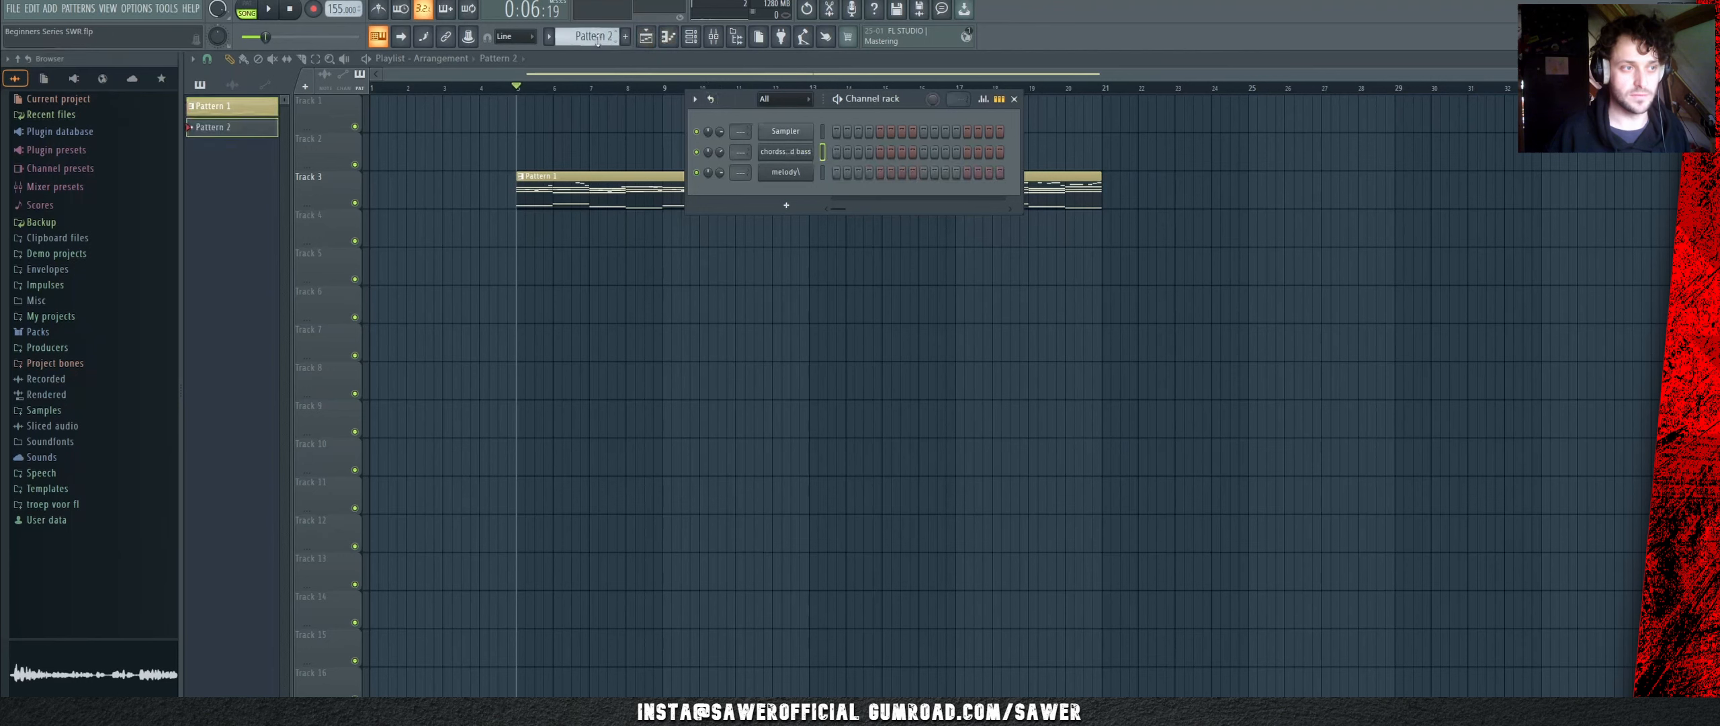
key(ctrl+v)
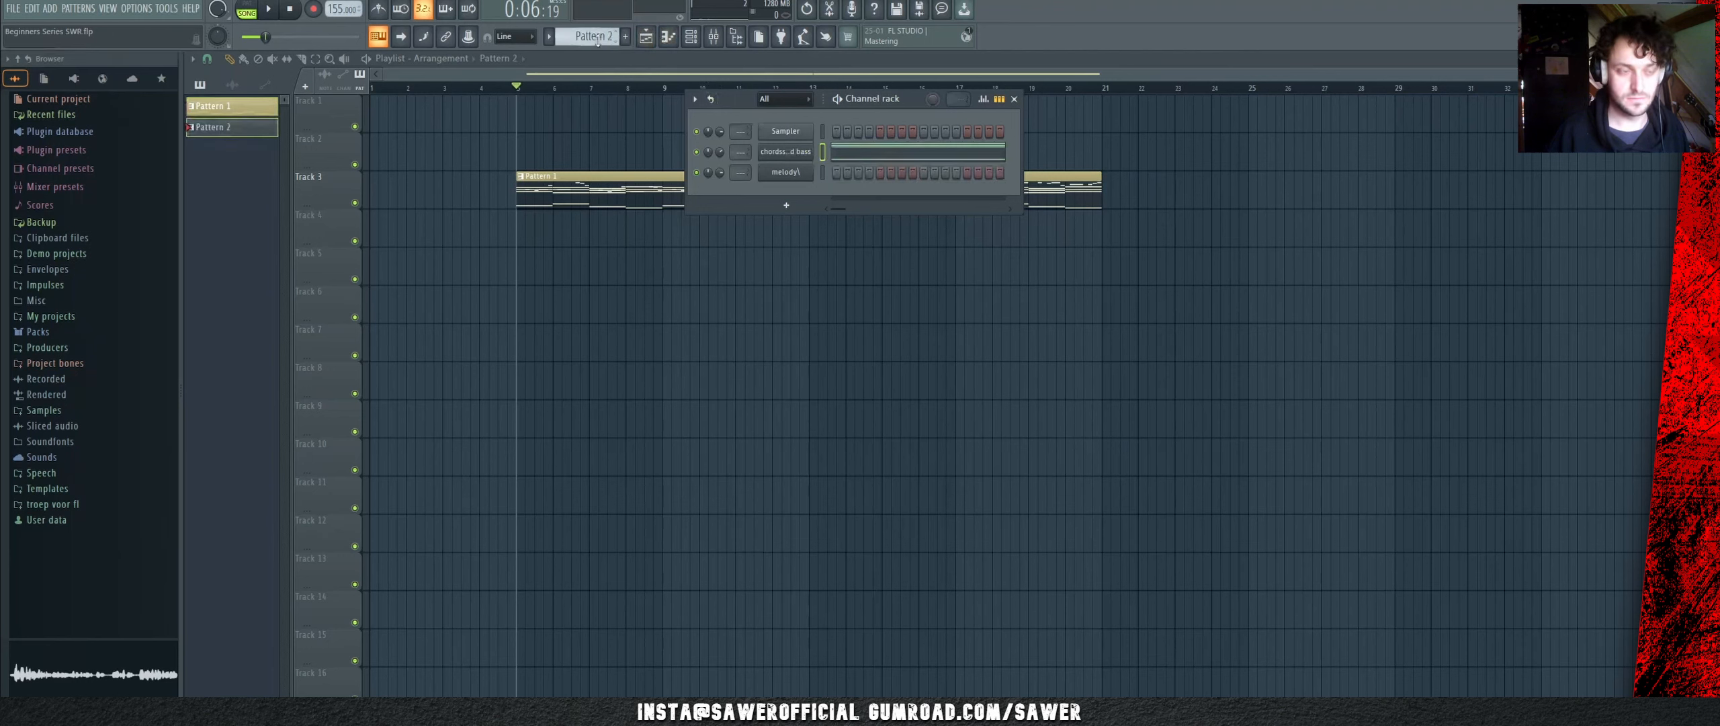
Step: Play Pattern 2 on its own to hear the chords and bass without the melody, and close the channel rack
key(space)
key(space)
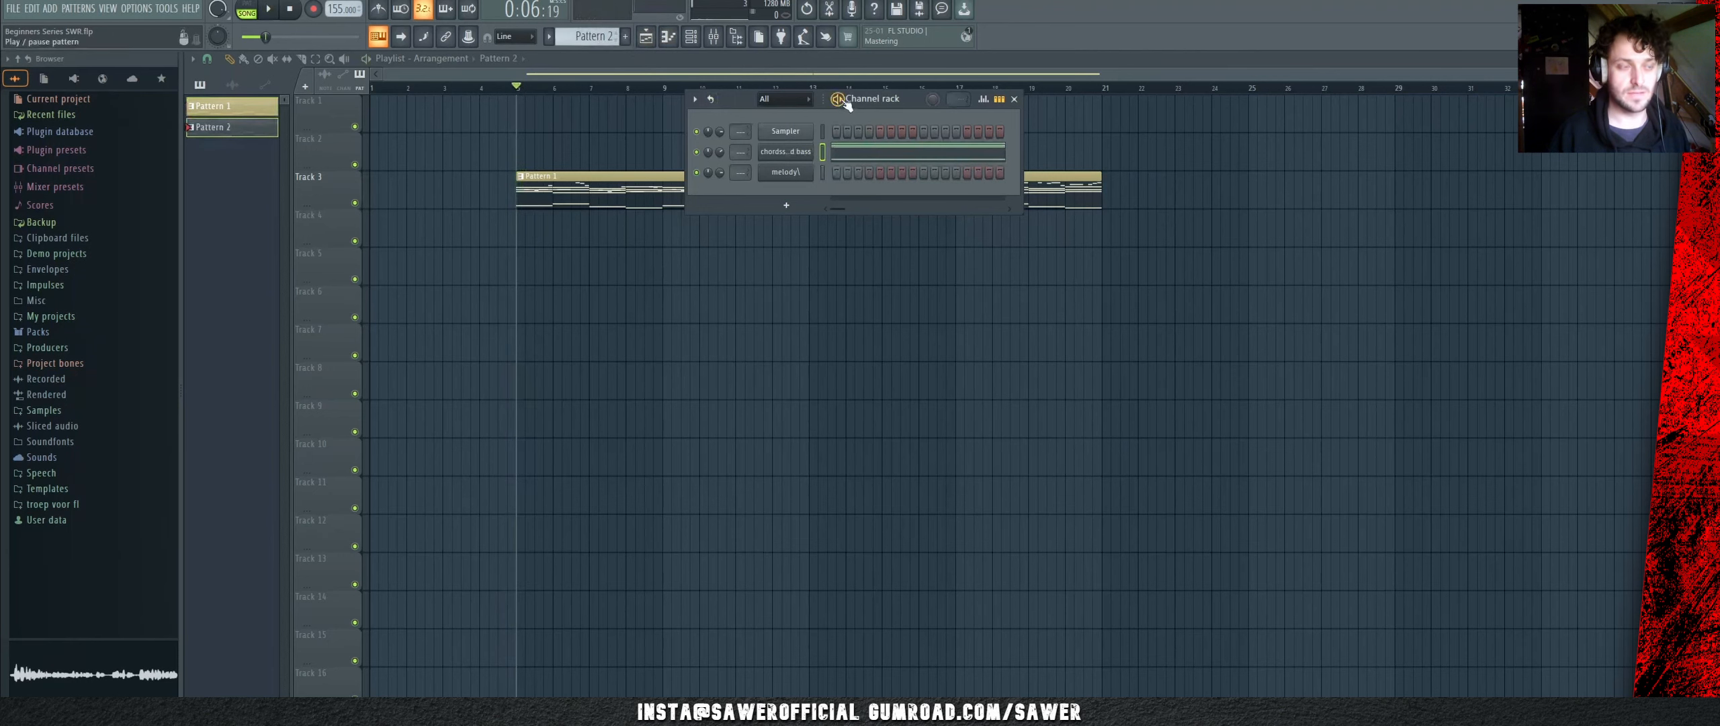
click(838, 100)
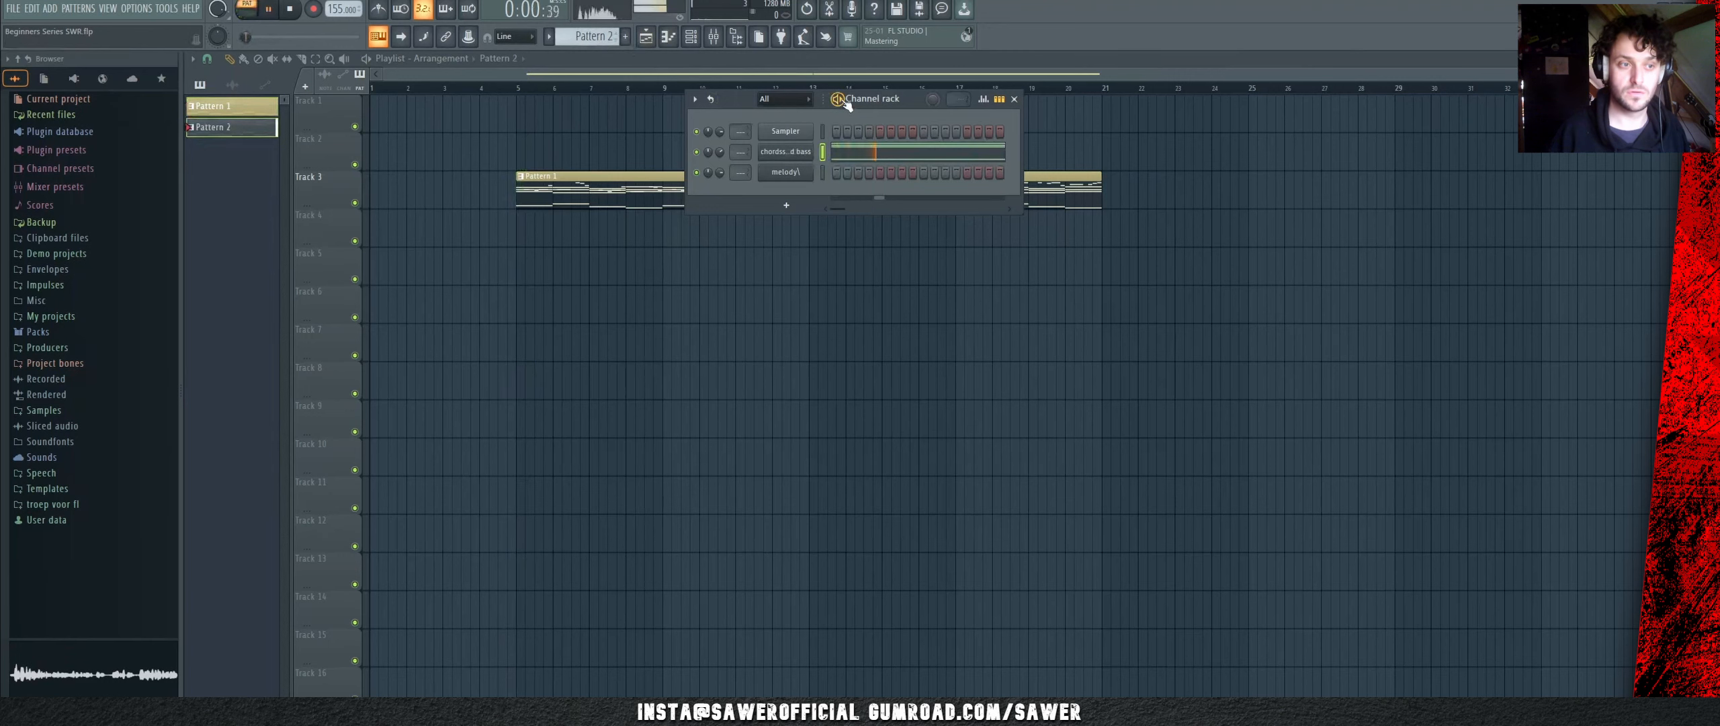
key(F6)
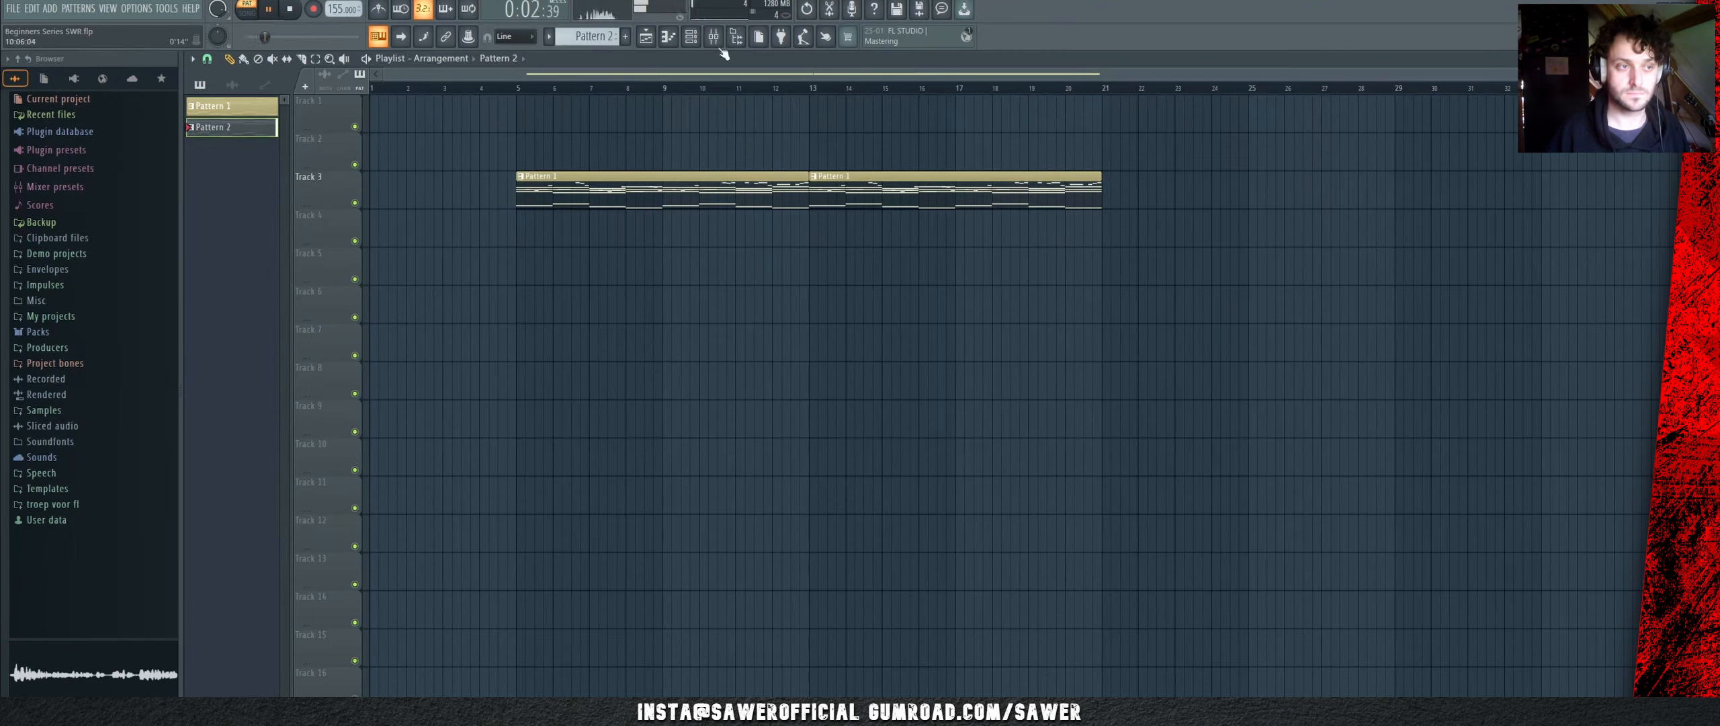
key(space)
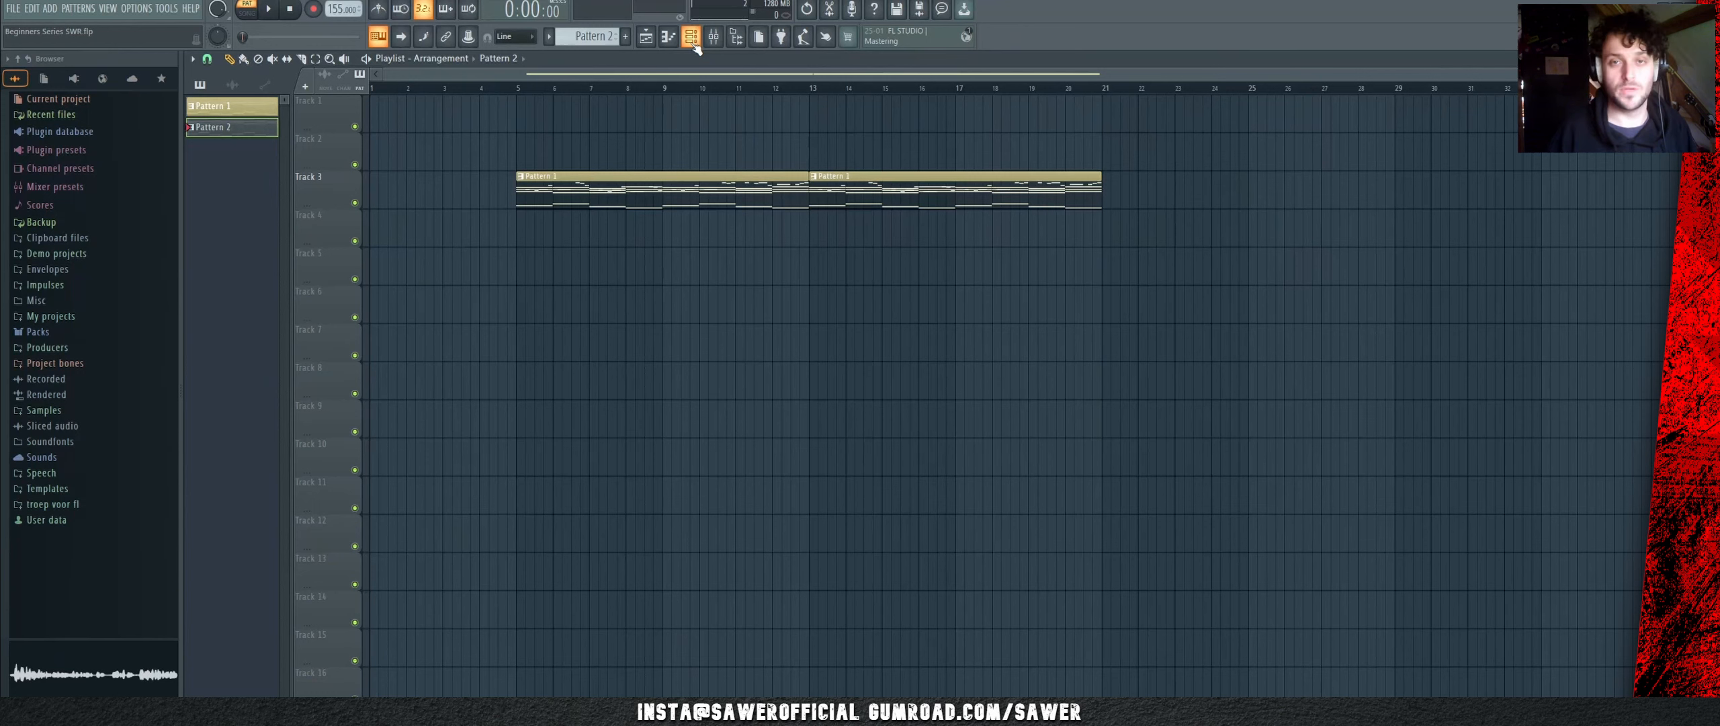
Step: Rename Pattern 1 as Melody
click(551, 37)
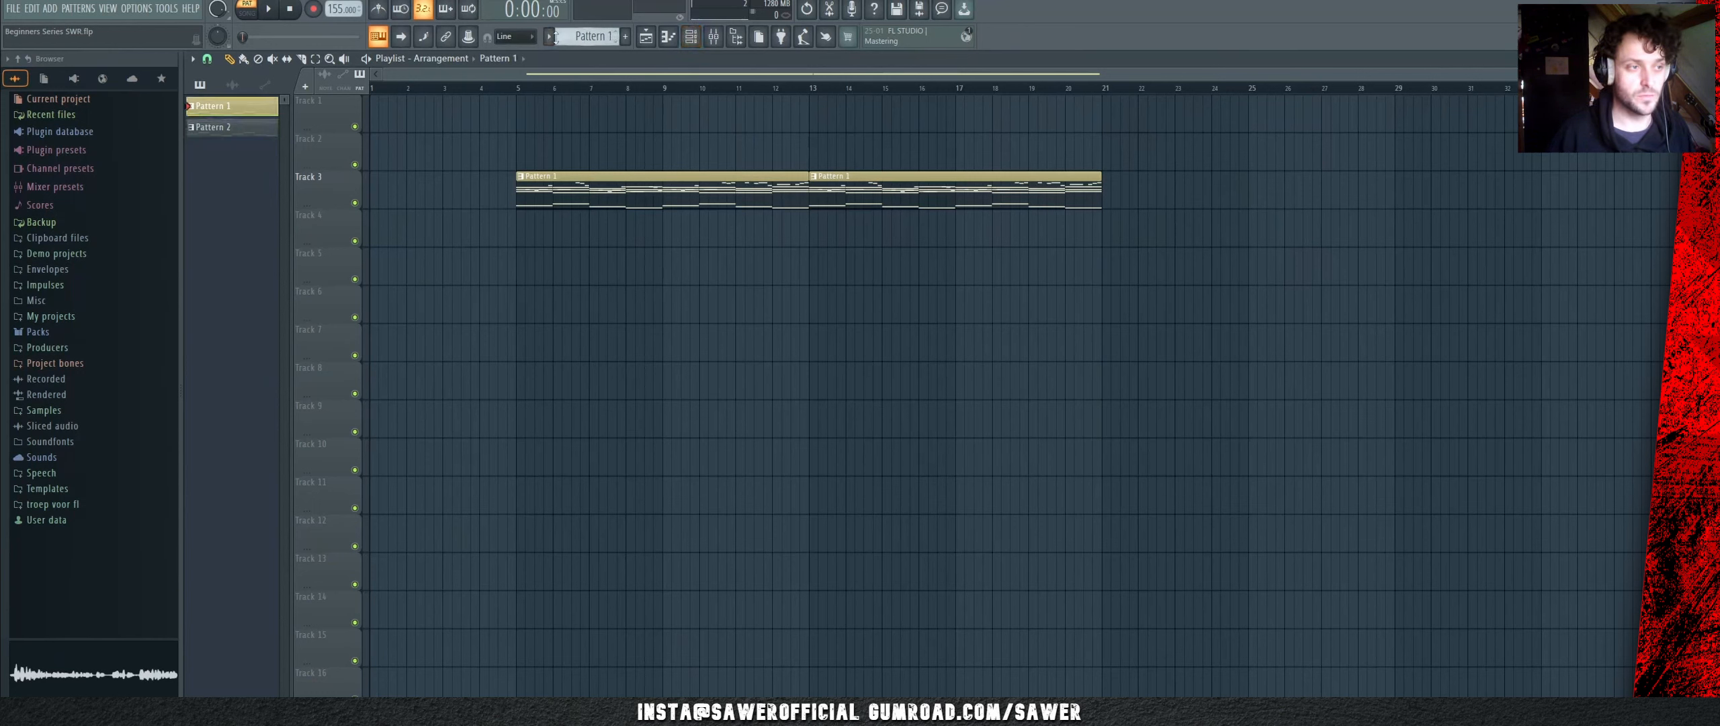
click(583, 35)
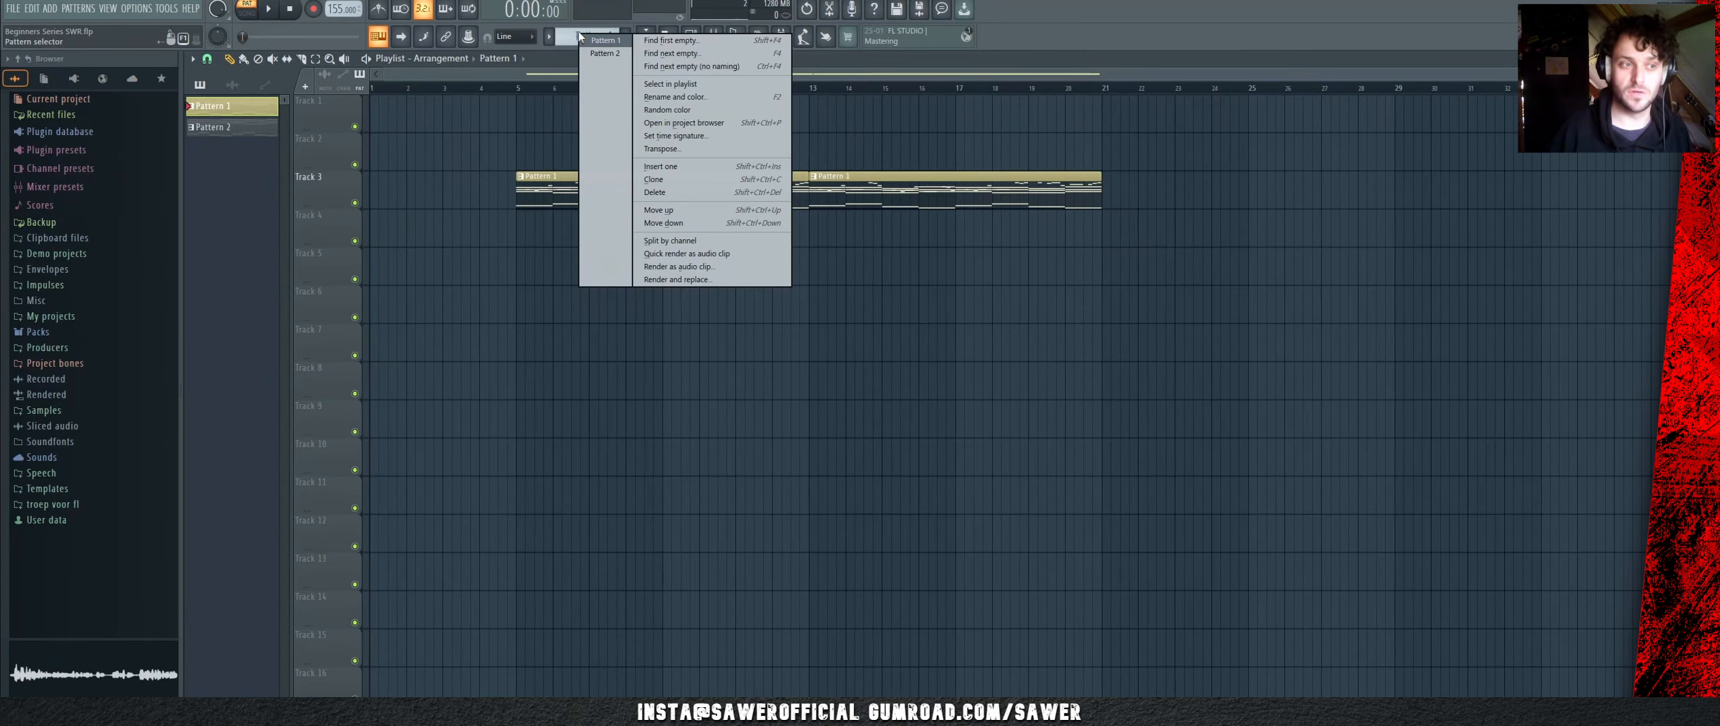
click(694, 96)
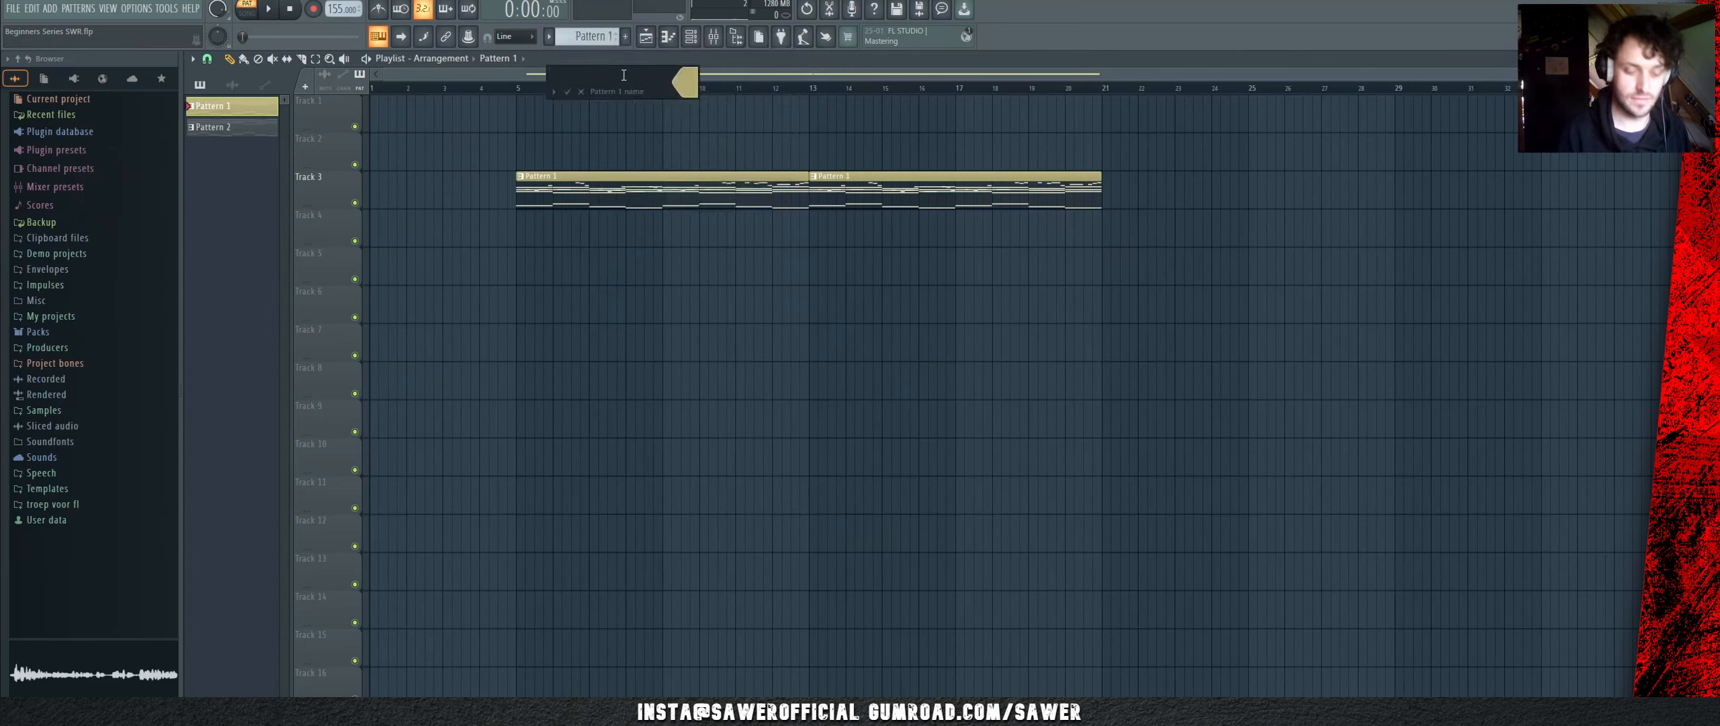
text(Melody)
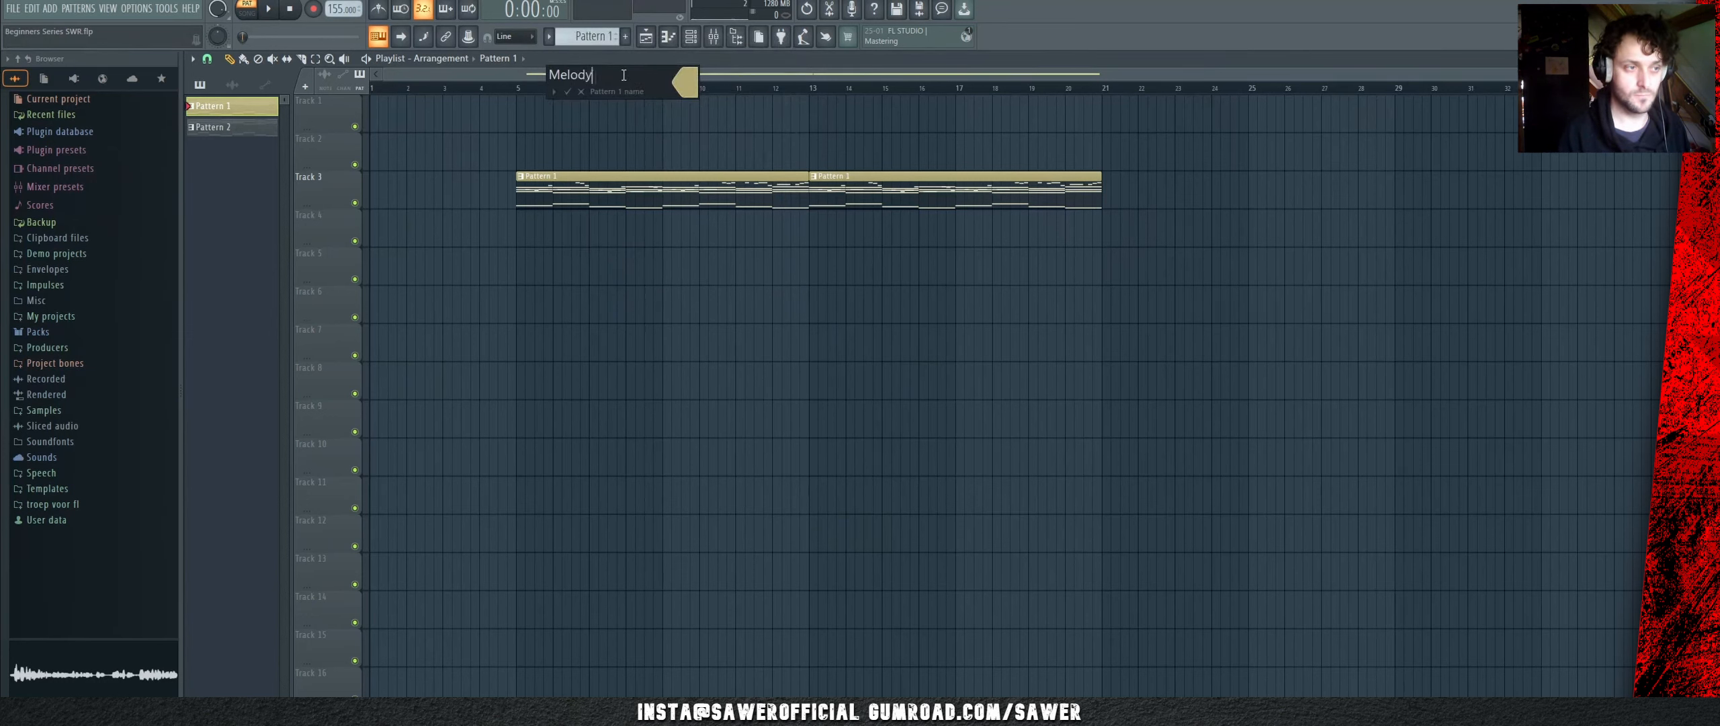
key(Return)
Step: Rename Pattern 2 as Break
scroll(582, 37, down, 1)
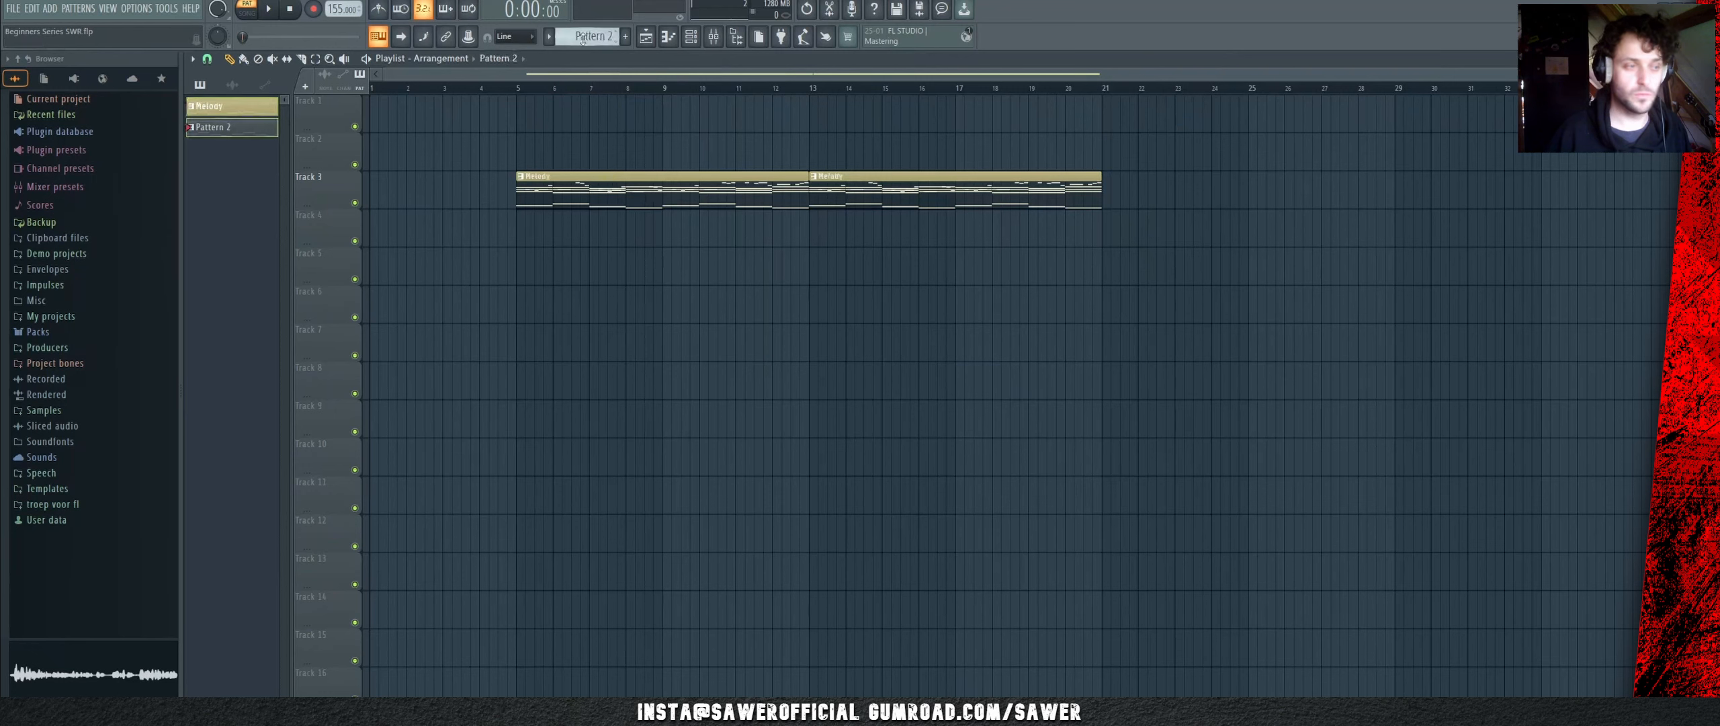
click(582, 37)
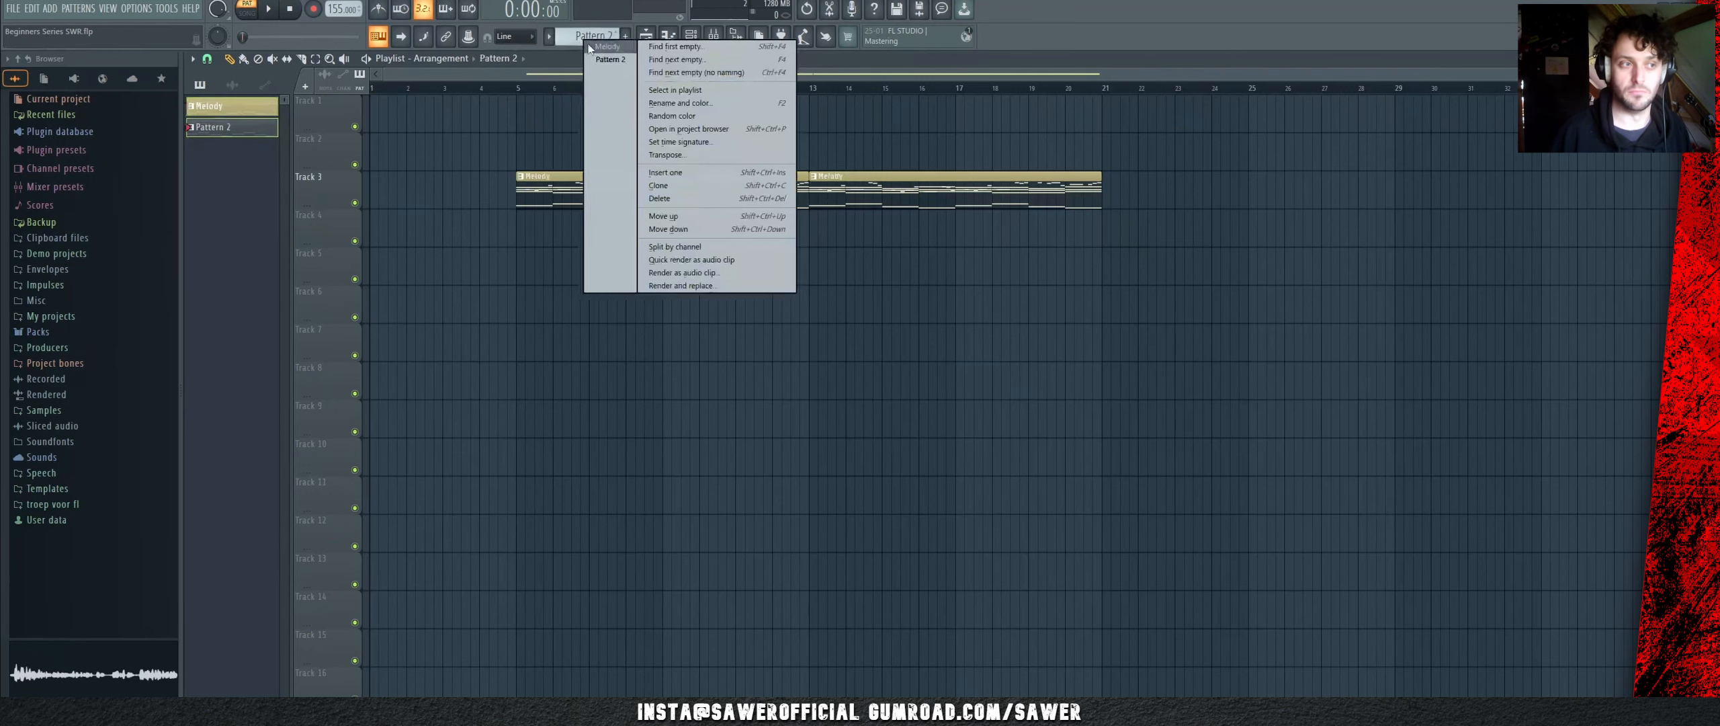
click(691, 103)
text(Break)
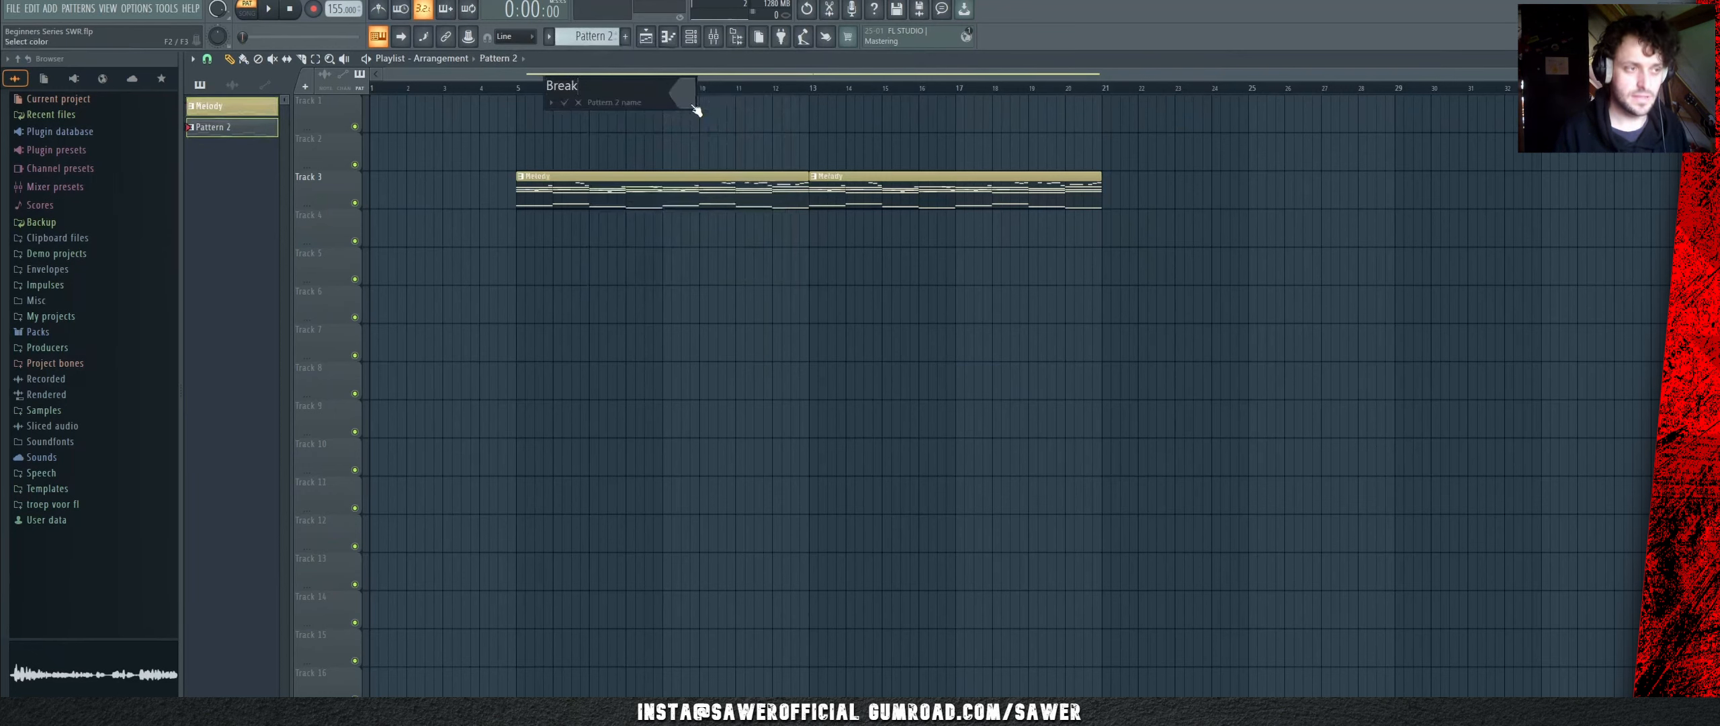
key(Return)
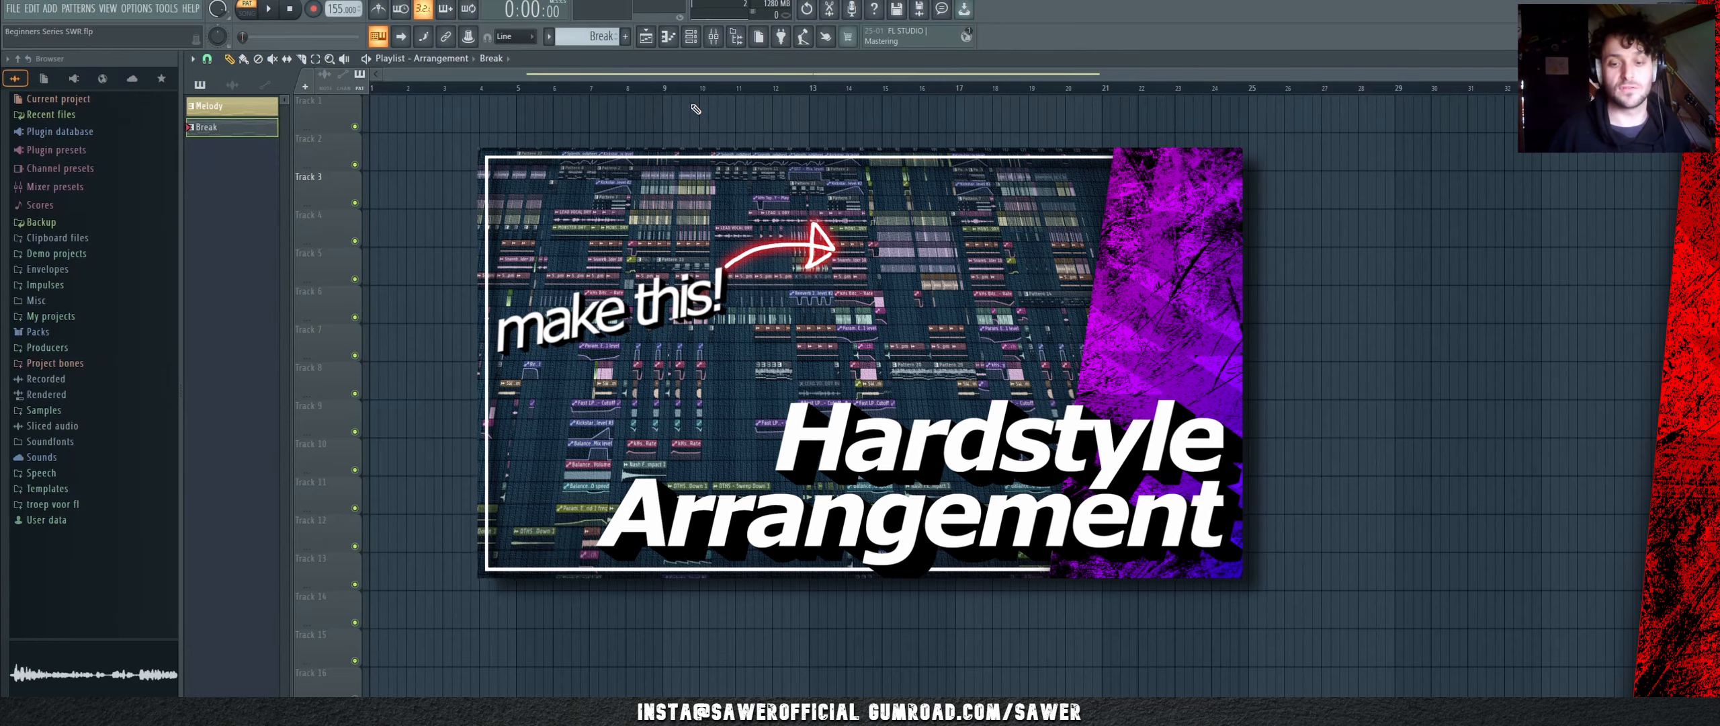
Step: Play the Break pattern briefly and check its notes in the channel rack
key(space)
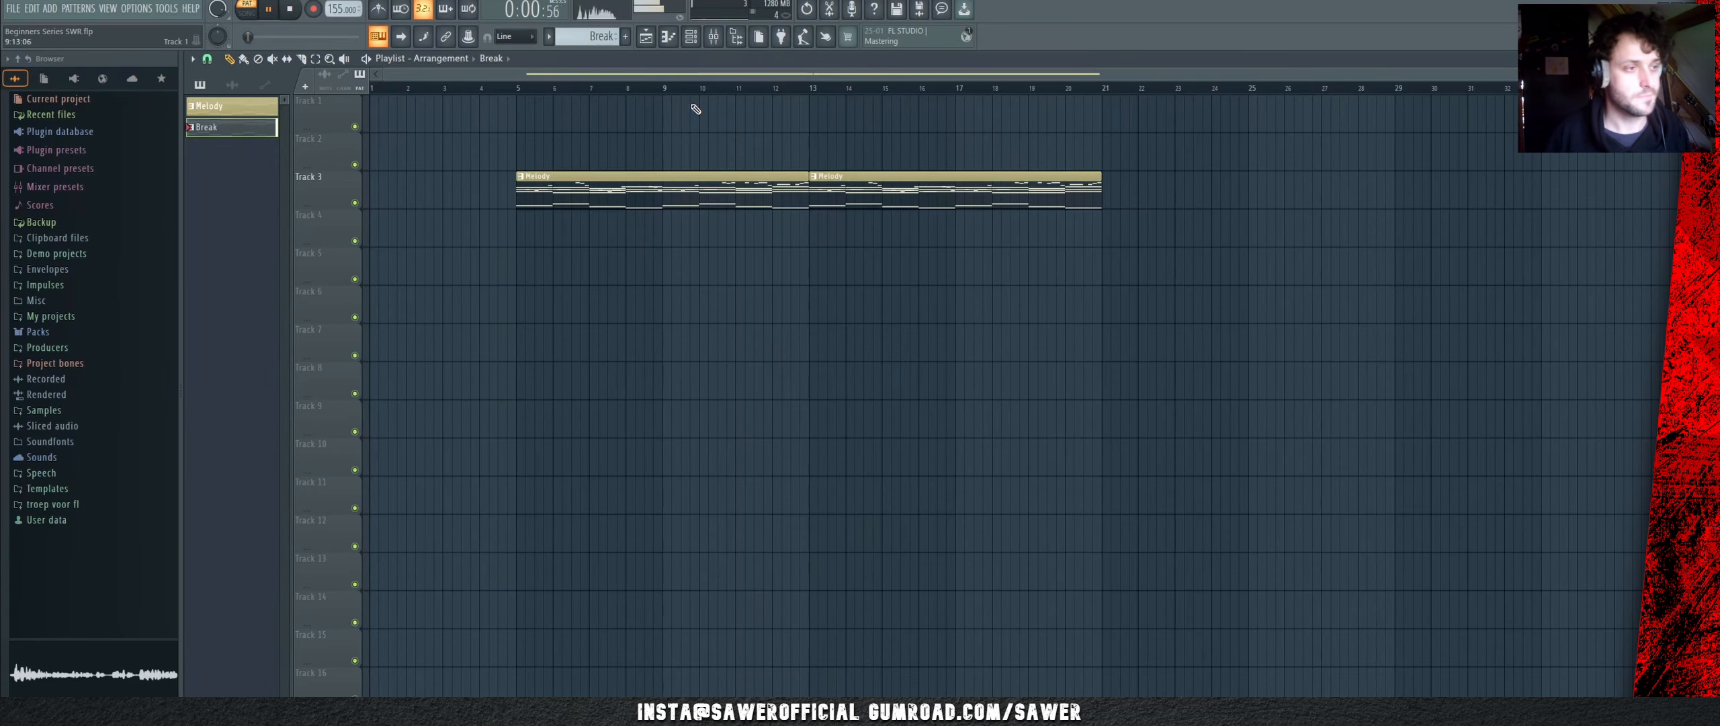
click(691, 37)
key(space)
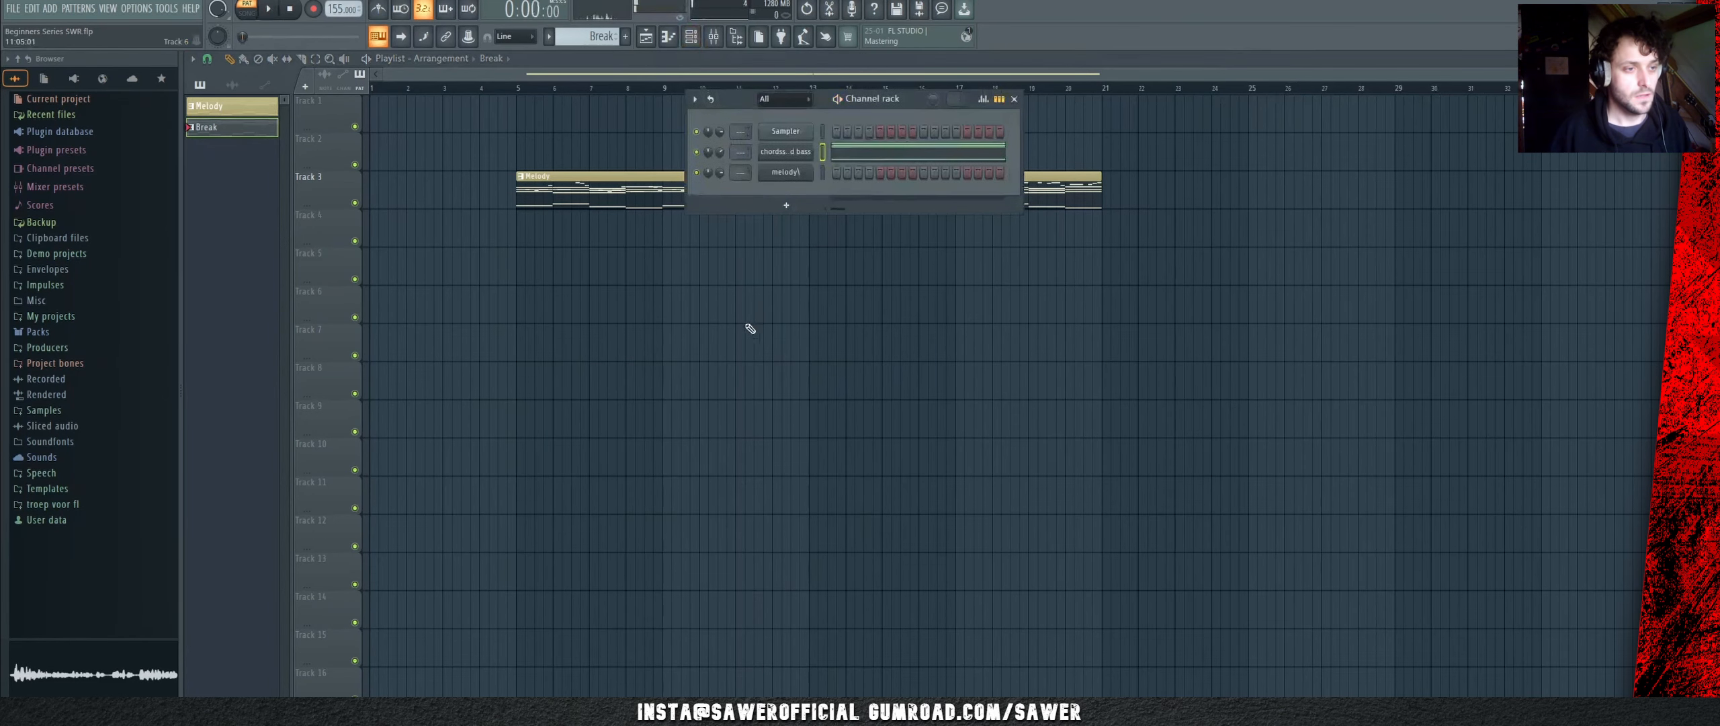
key(F6)
Step: Place a Break clip at bar 5 on Track 4 and delete the Melody clip starting at bar 5
click(454, 257)
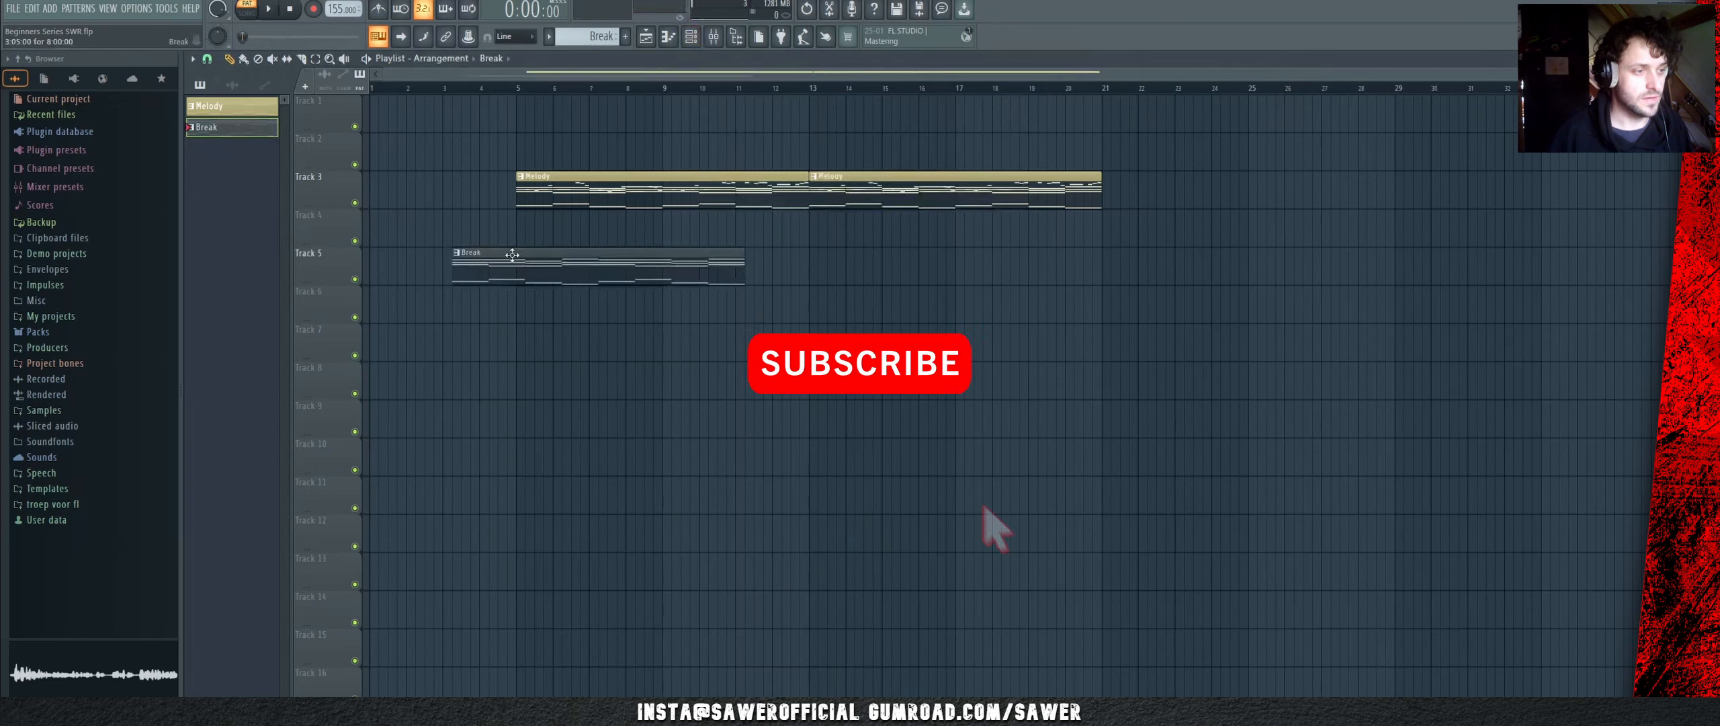
drag(512, 254, 576, 215)
right_click(577, 193)
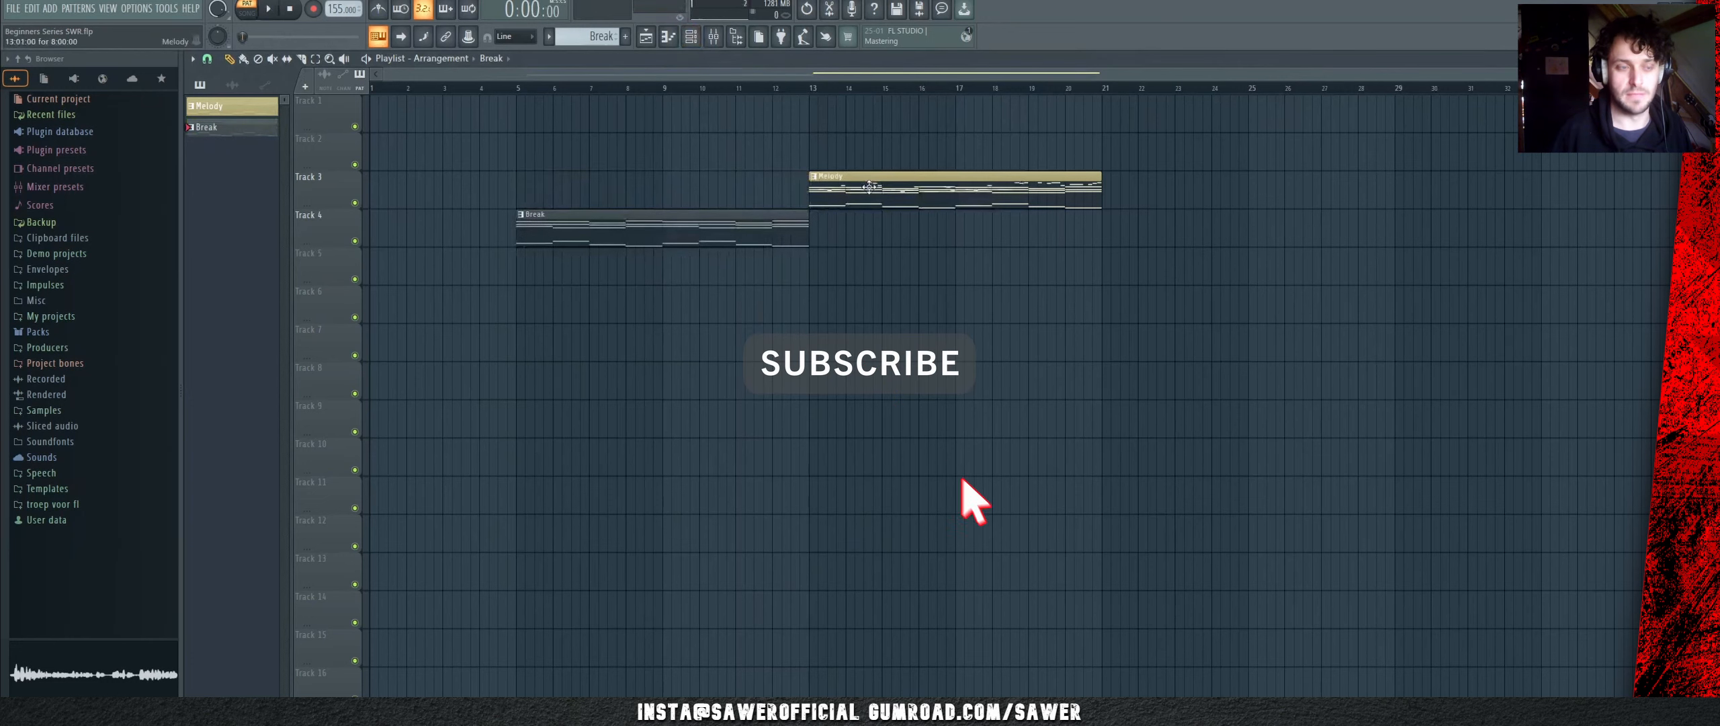
Step: Move the Melody clip to bar 21 on Track 5, and repeat the Break and Melody clips directly after themselves
drag(870, 187, 1137, 244)
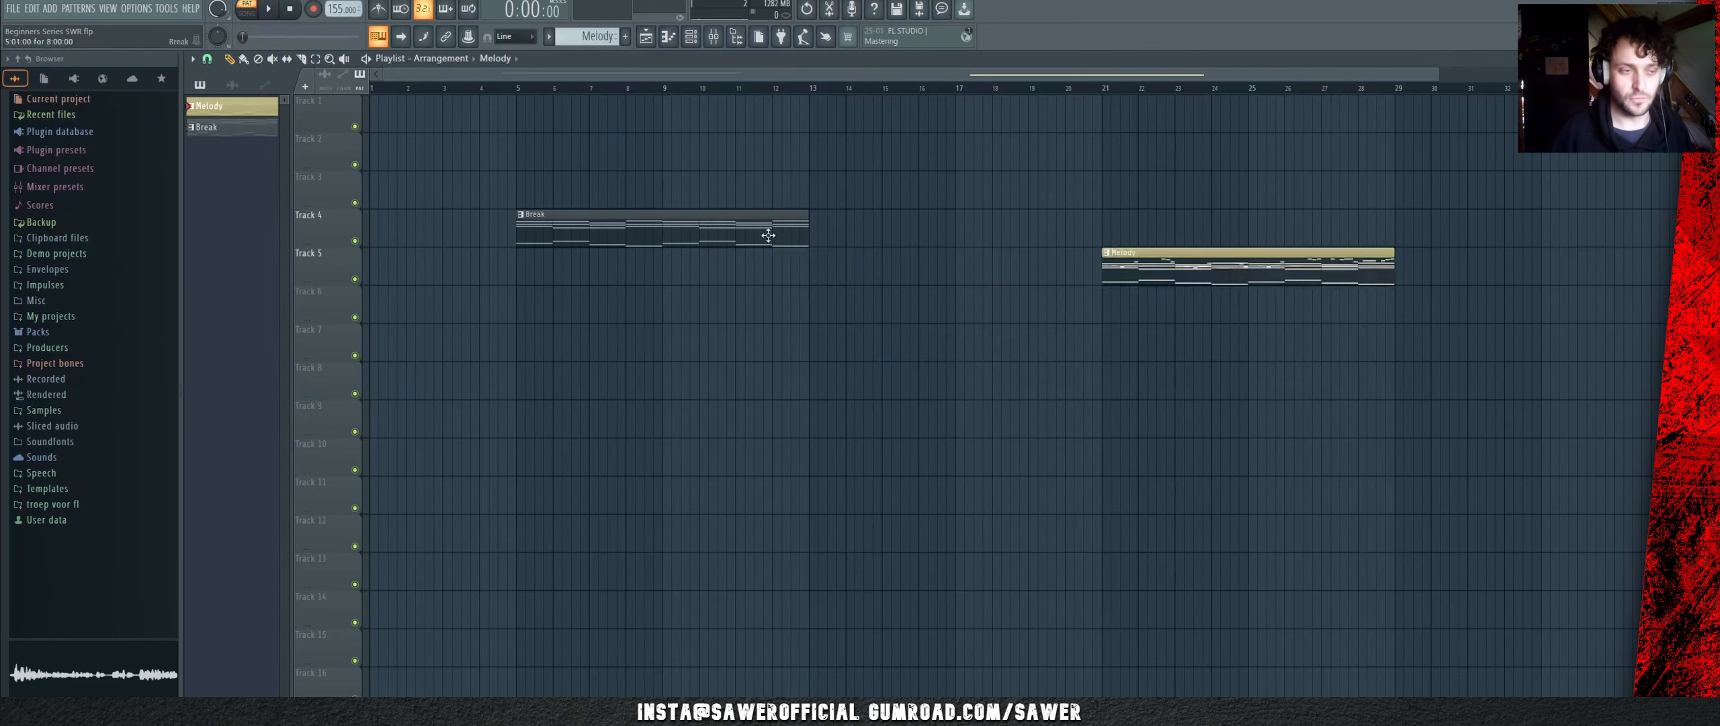
mouse_move(680, 226)
shift+mouse_down()
mouse_move(985, 224)
mouse_move(964, 233)
mouse_move(1240, 253)
mouse_move(1237, 273)
shift+mouse_up()
scroll(941, 161, down, 2)
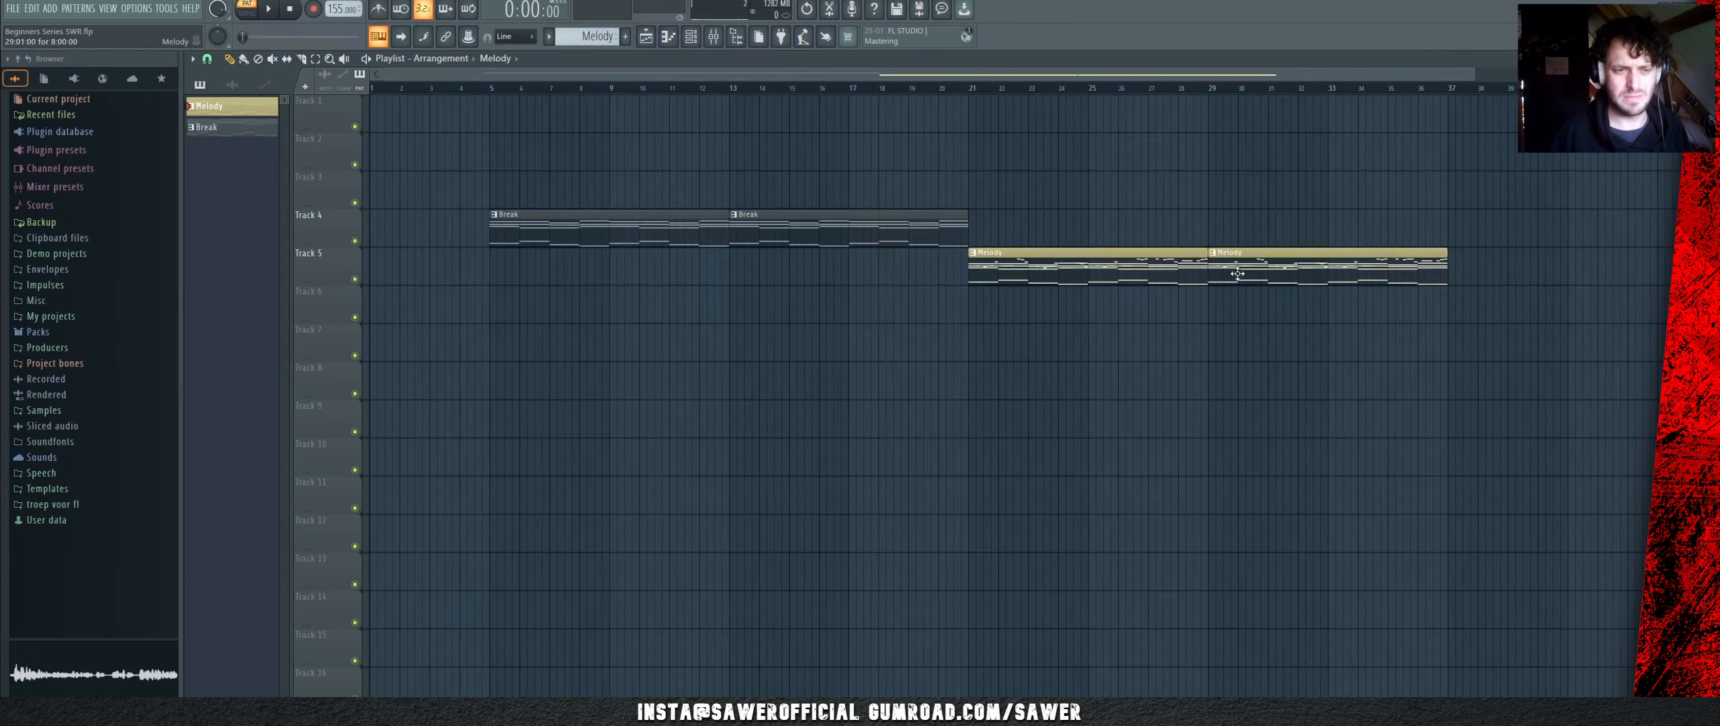
Step: Delete the Melody clip at bar 29 and place Melody clips at bars 37 and 45 on Track 5
right_click(1238, 274)
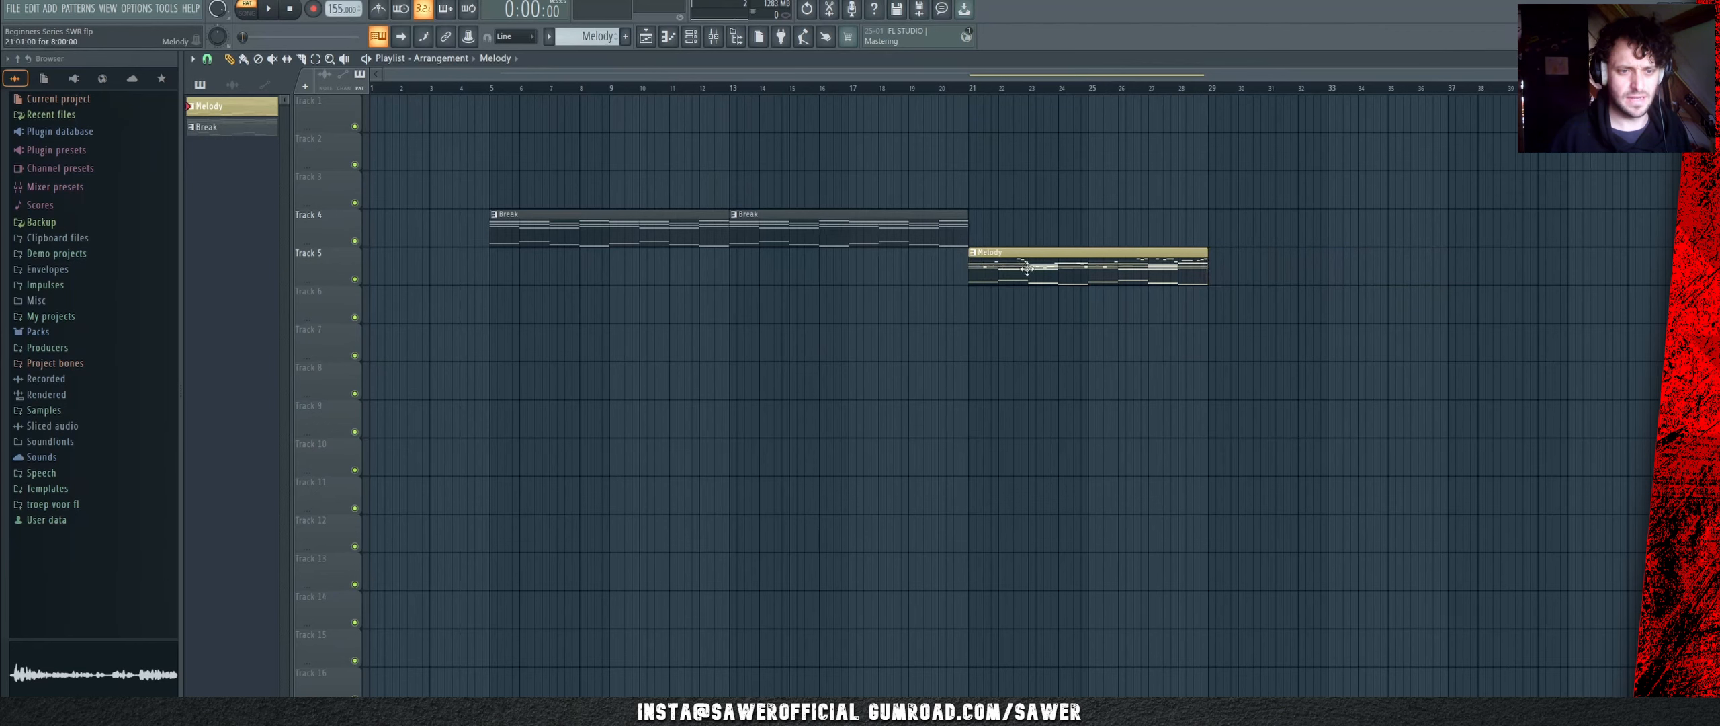
drag(1562, 271, 1389, 284)
scroll(1479, 96, down, 2)
click(1435, 232)
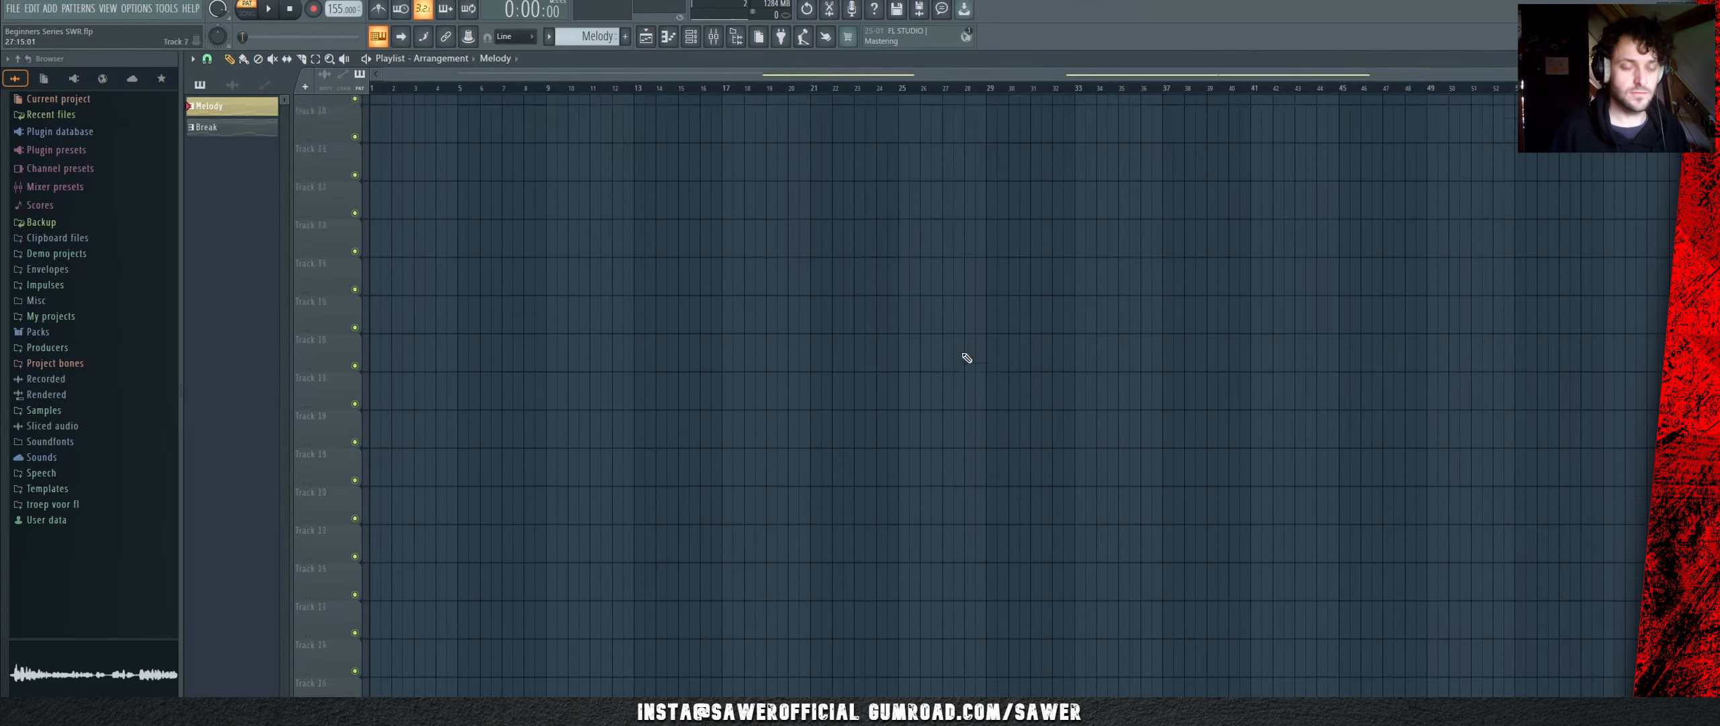
Step: Move all clips up to Tracks 3 and 4 and shift them together so the first Break clip starts at bar 9
key(ctrl+a)
key(shift+Down)
key(shift+Down)
key(shift+Down)
key(shift+Down)
key(shift+Down)
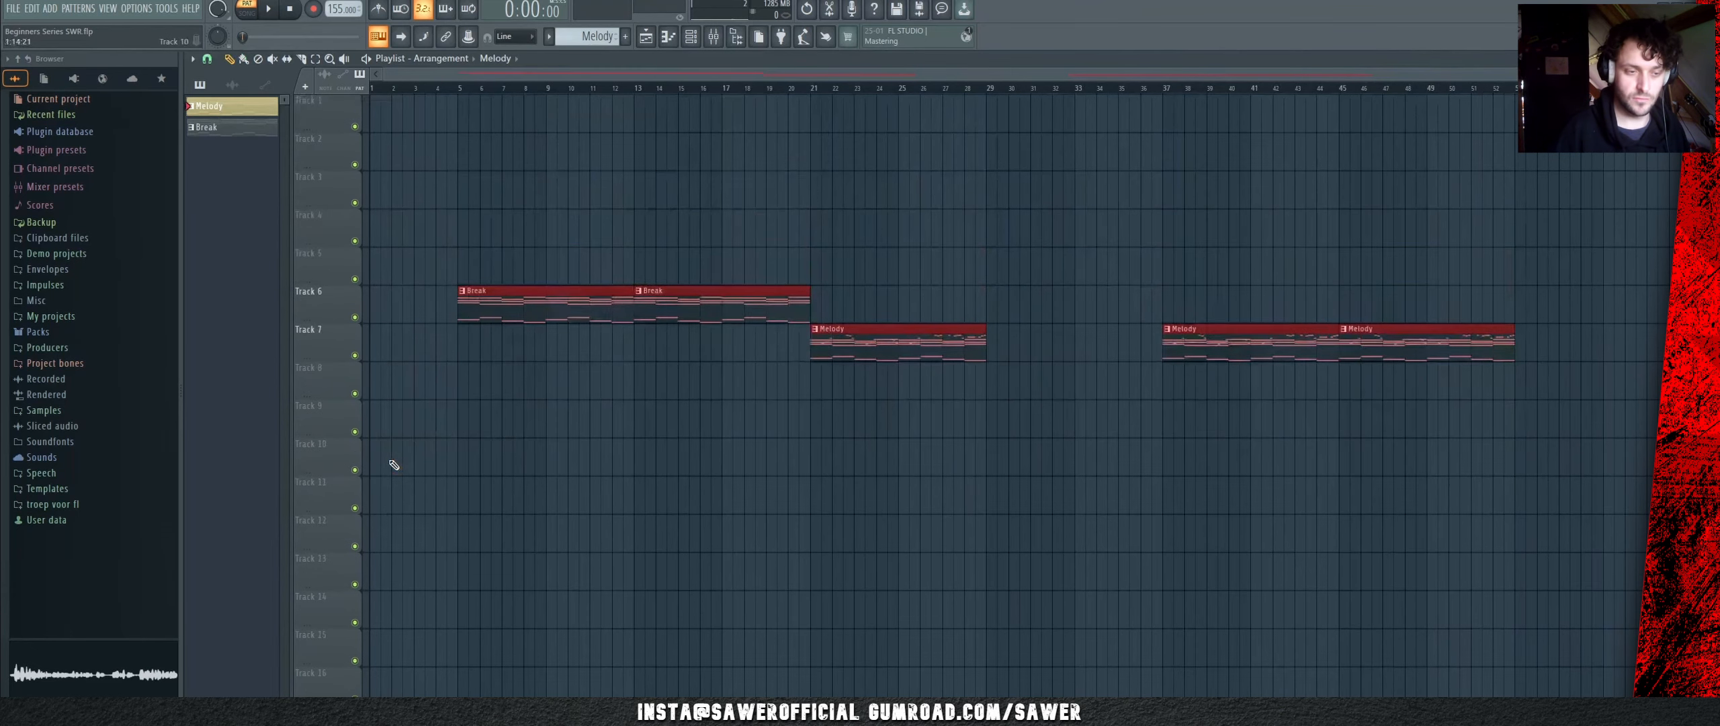
key(shift+Up)
key(shift+Up)
key(shift+Up)
key(shift+Up)
key(shift+Up)
key(shift+Up)
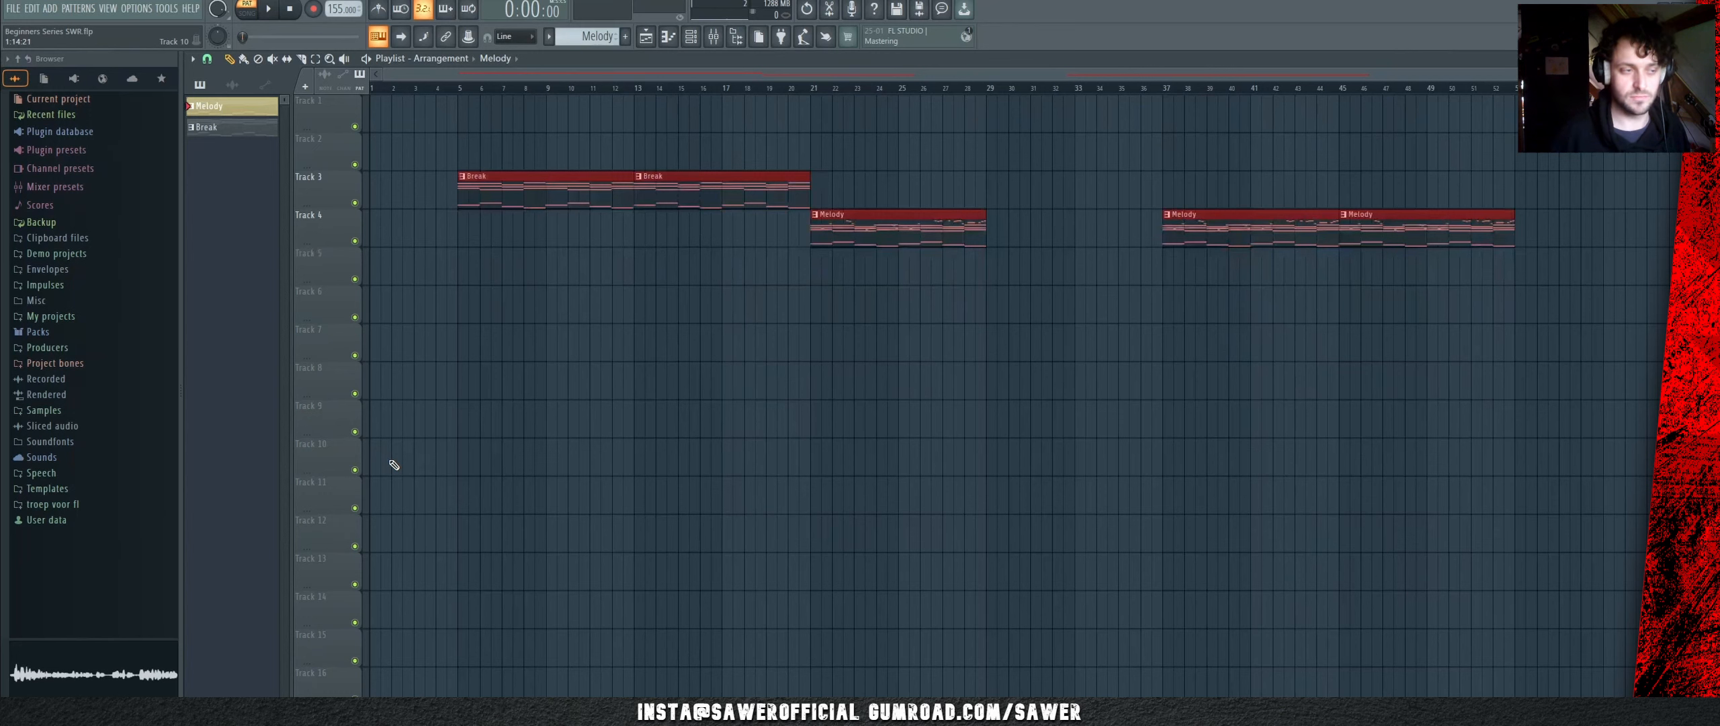
drag(500, 187, 635, 182)
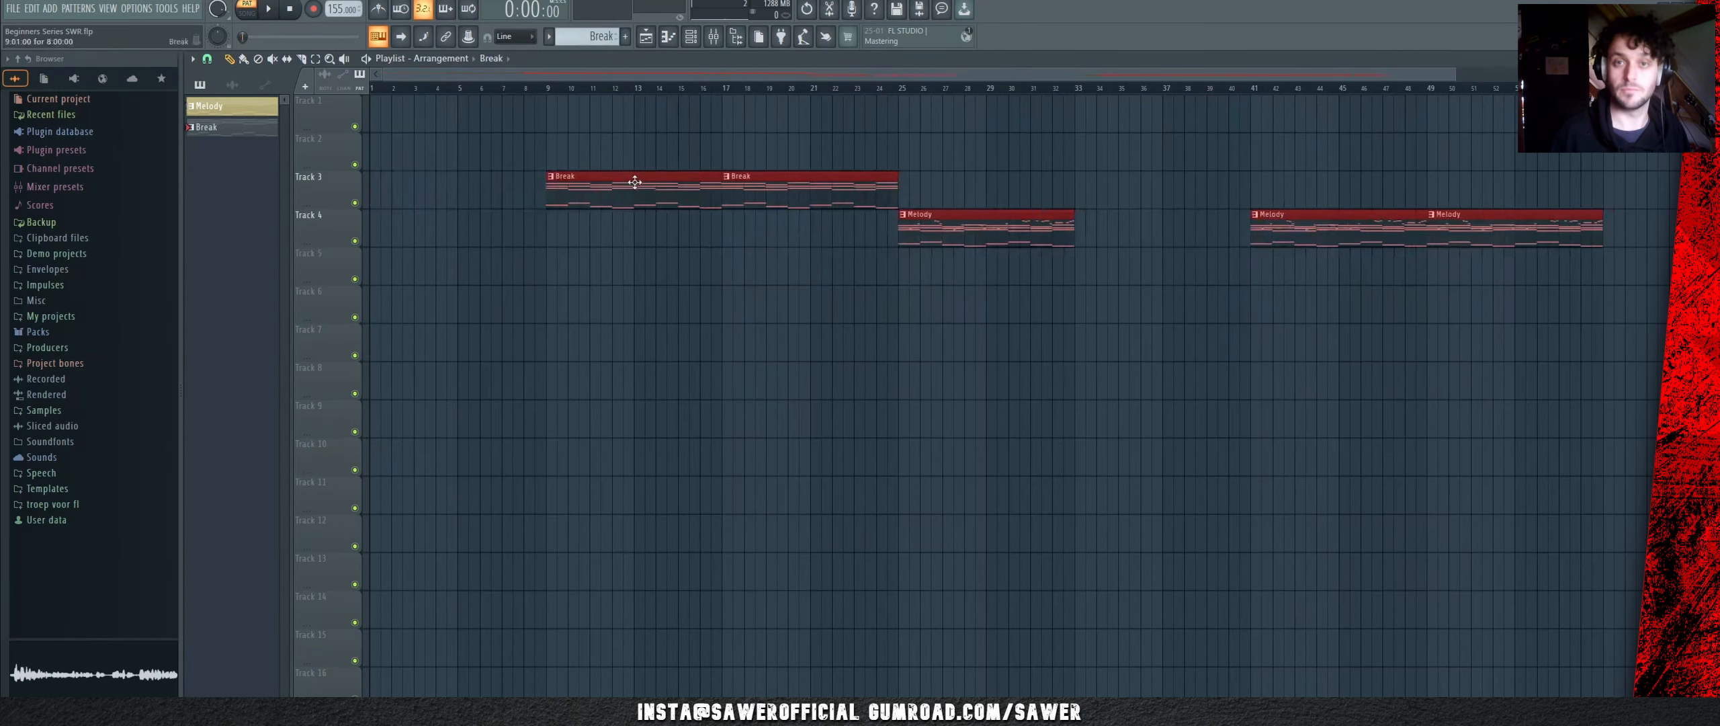
click(602, 333)
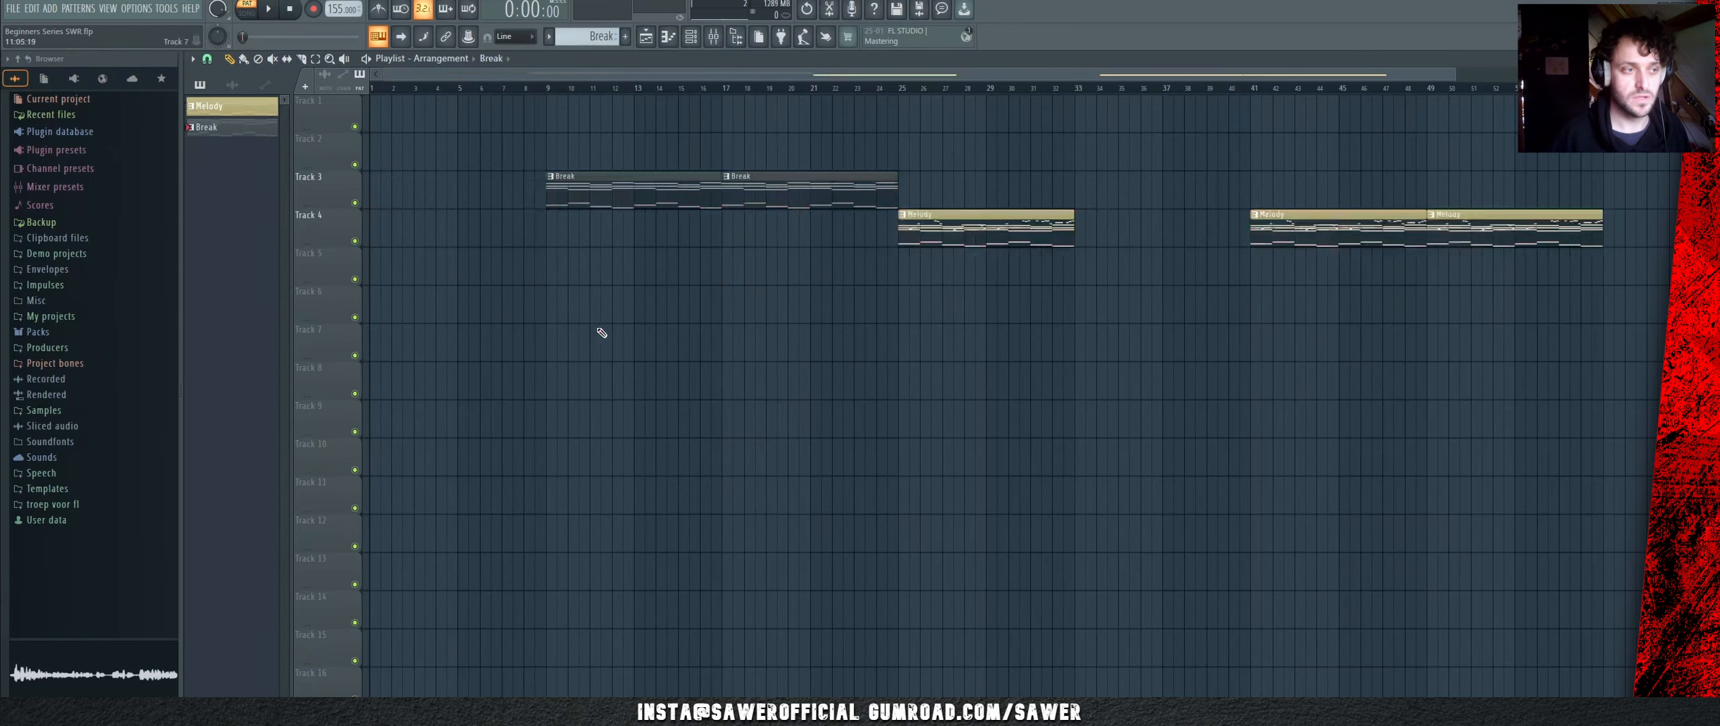
Step: Move all clips together so the first Break clip starts at bar 1 on Track 4
key(ctrl+a)
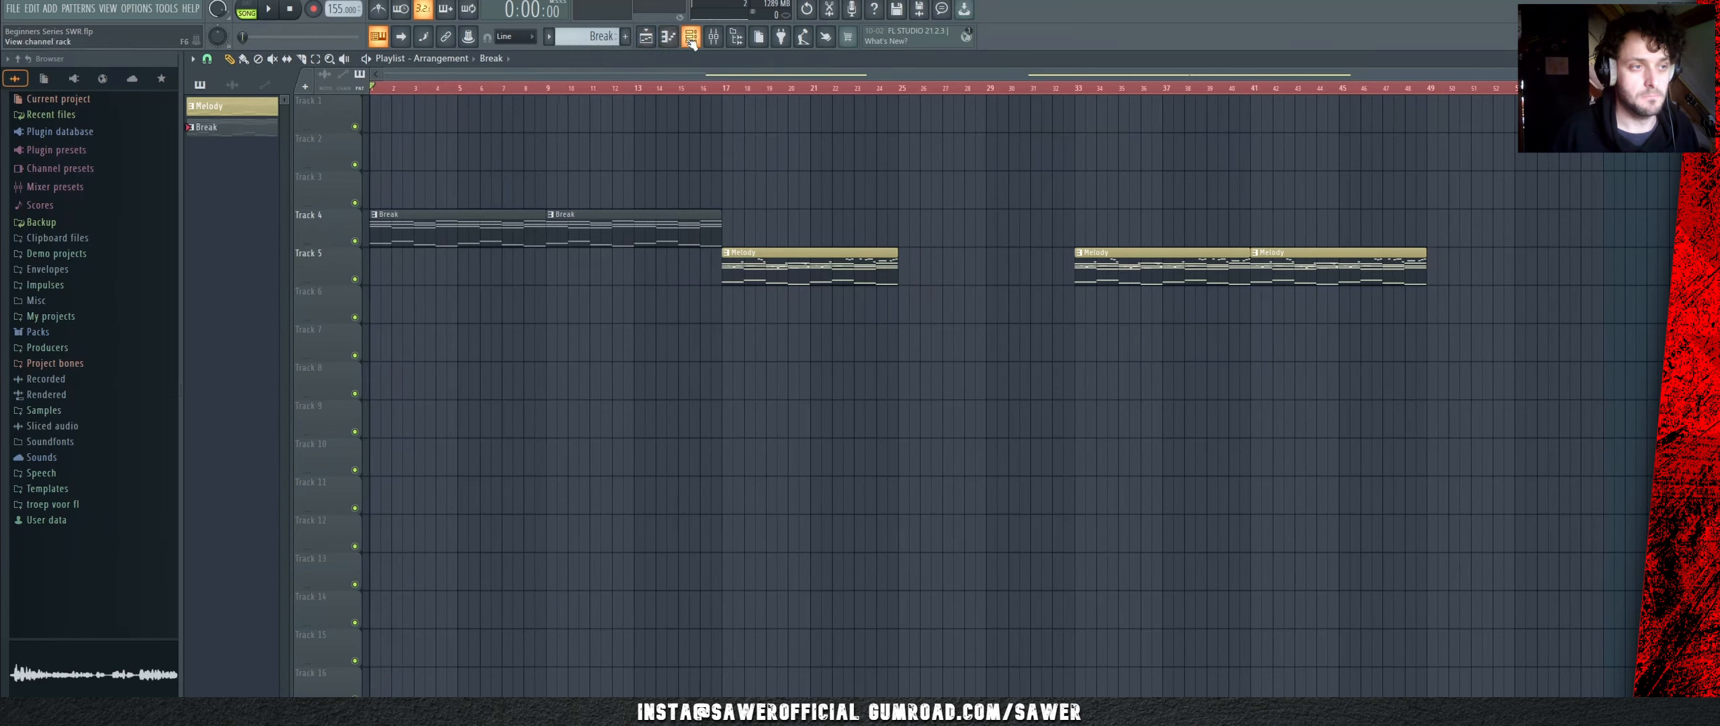
Step: Add a FLEX instrument channel to the channel rack and place both windows apart from each other
click(668, 36)
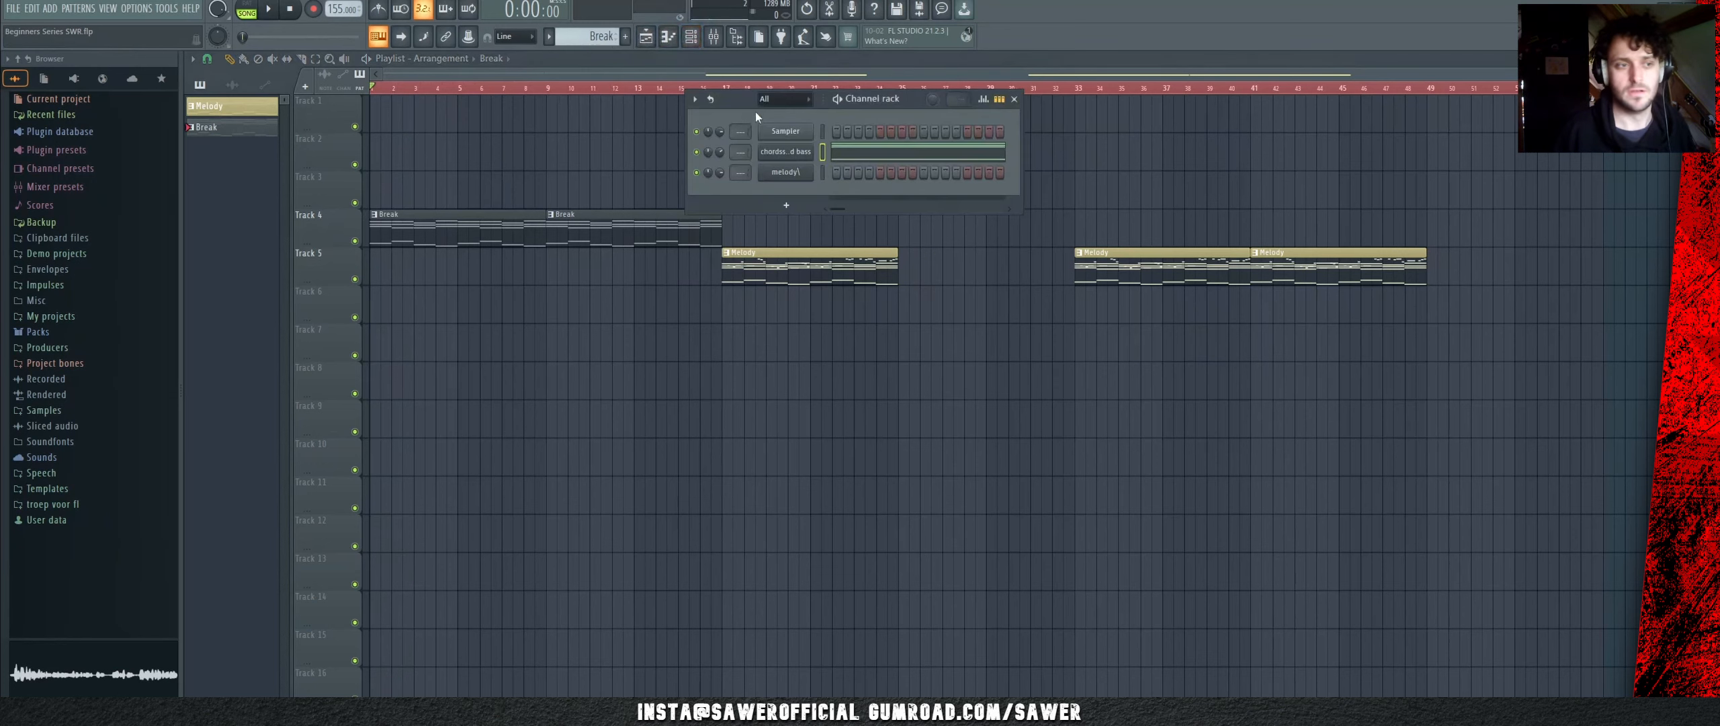
click(794, 209)
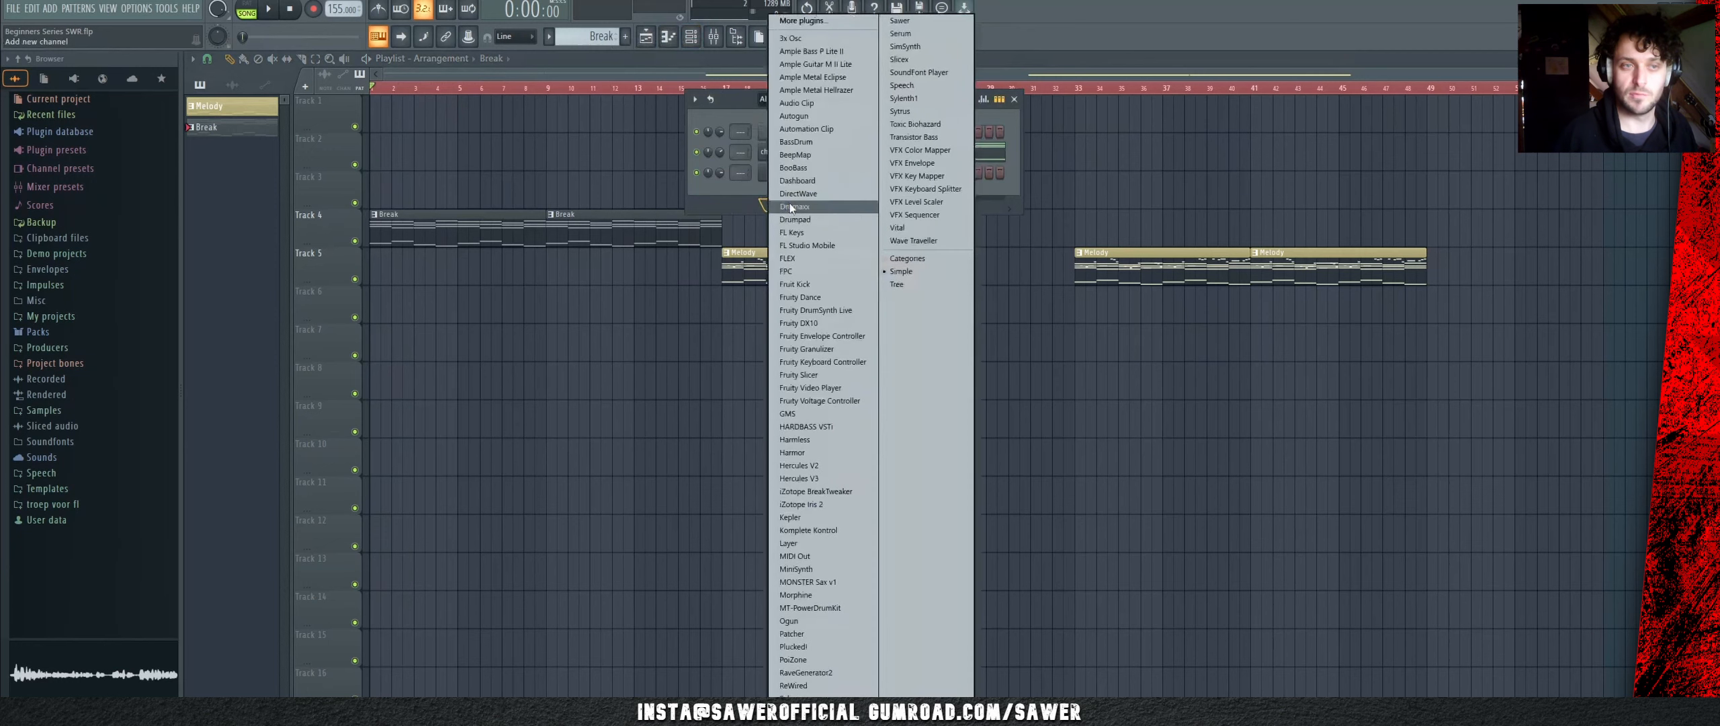
click(813, 258)
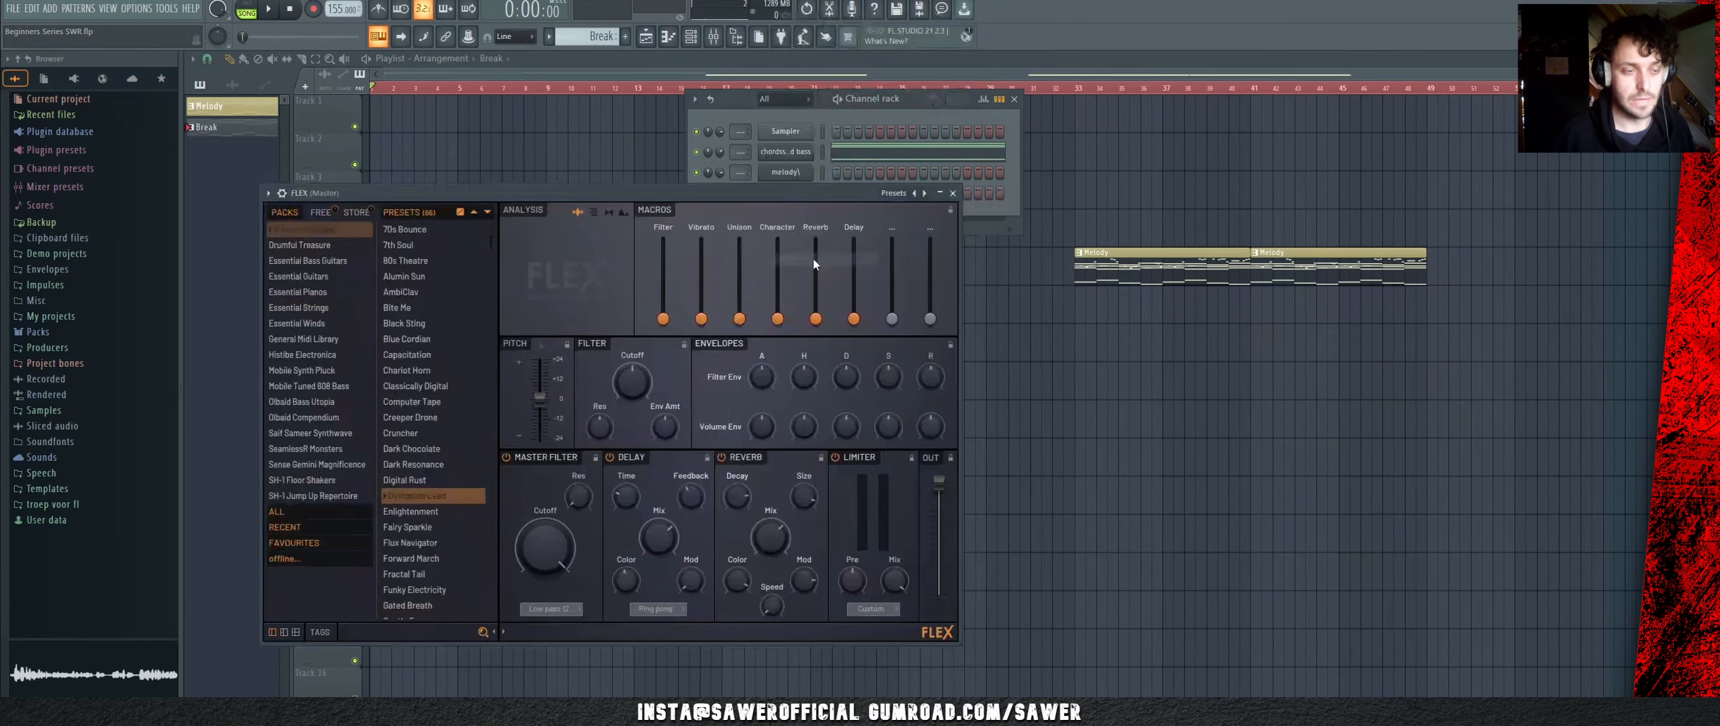
drag(806, 202, 1306, 234)
drag(738, 94, 465, 84)
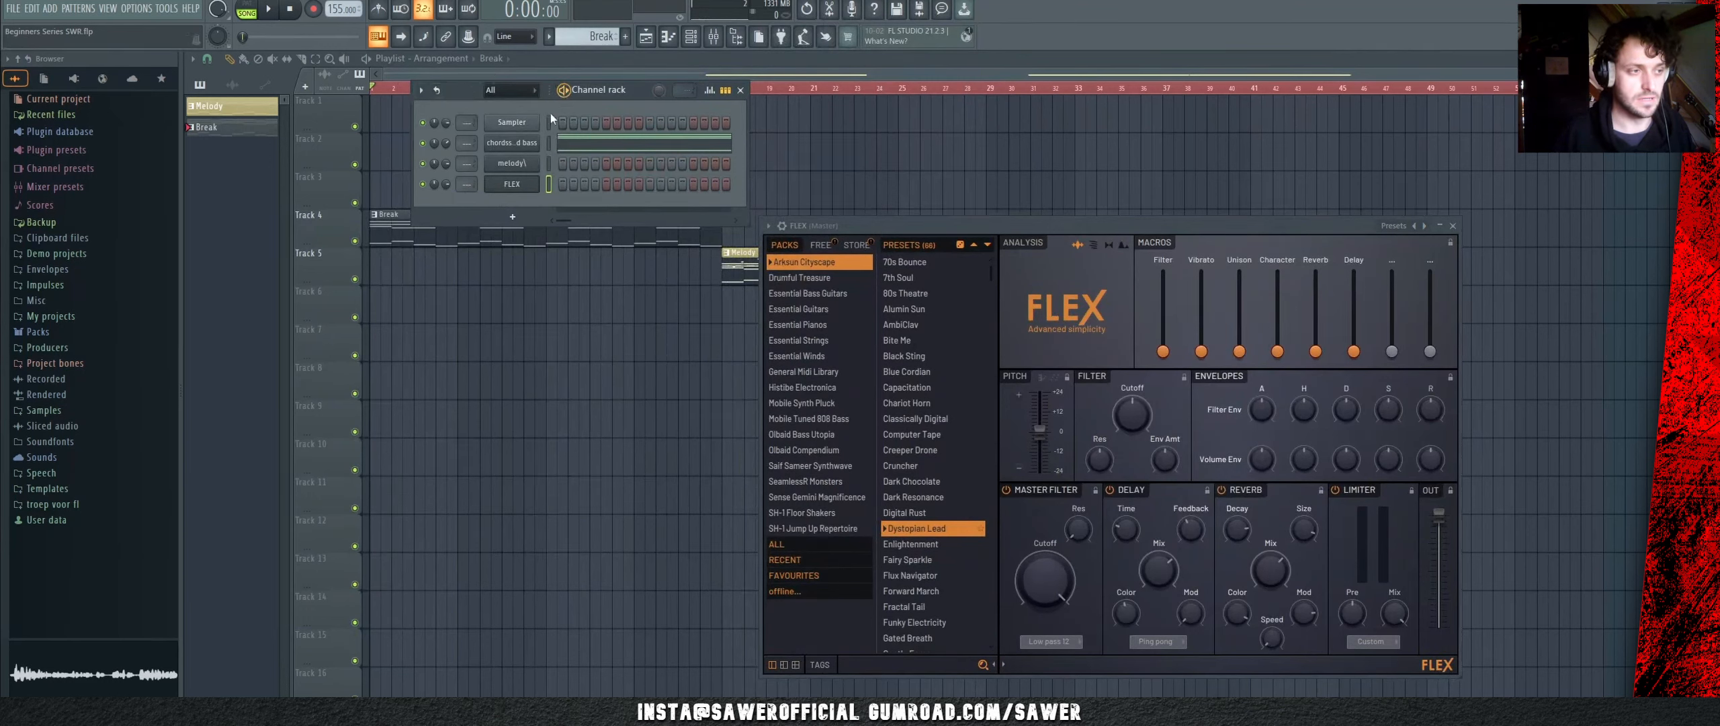
Step: Copy the chords and bass channel's notes into the FLEX channel, then mute the original chords channel
click(550, 142)
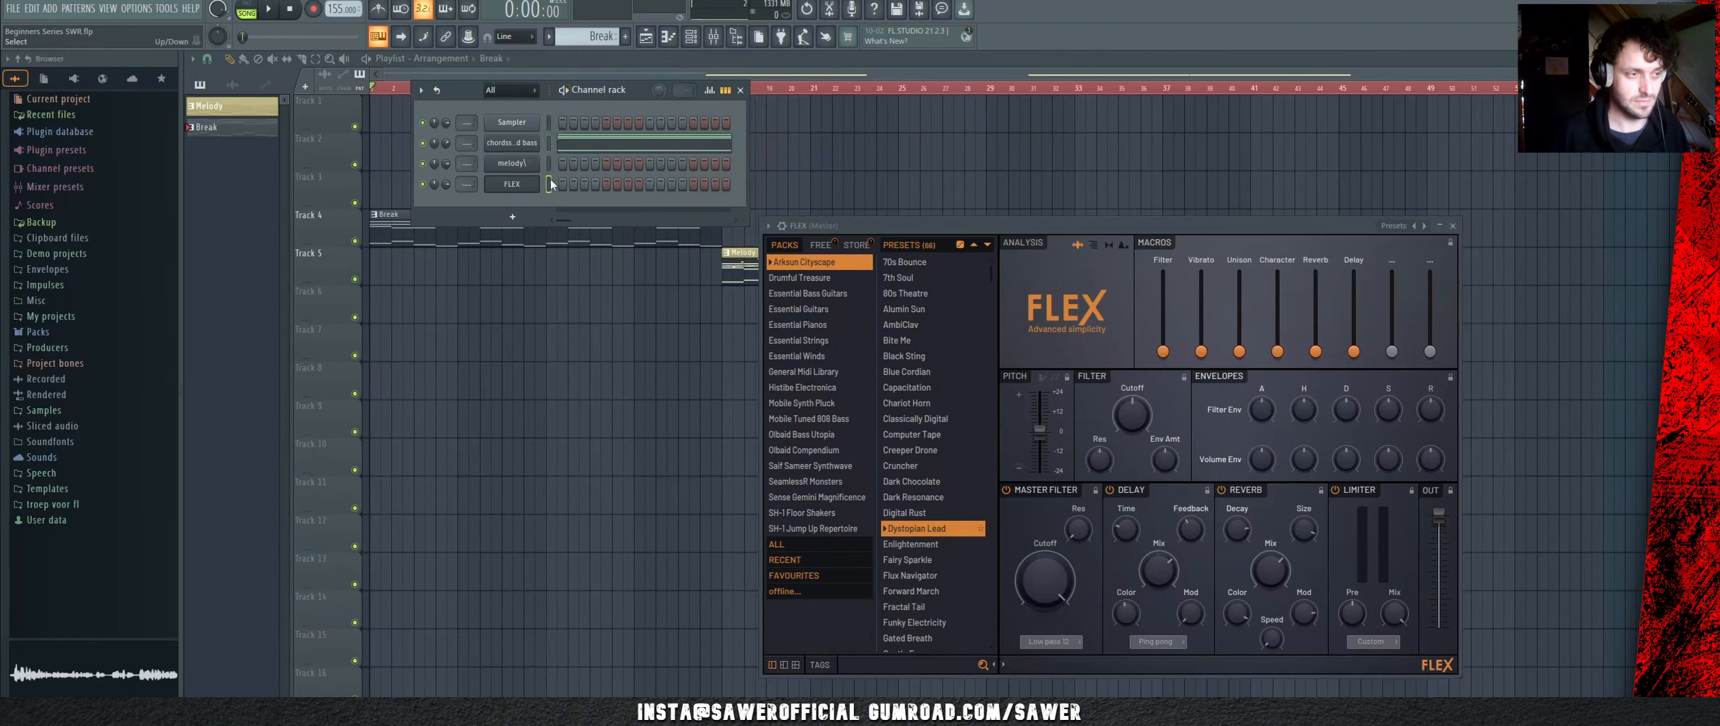
key(ctrl+v)
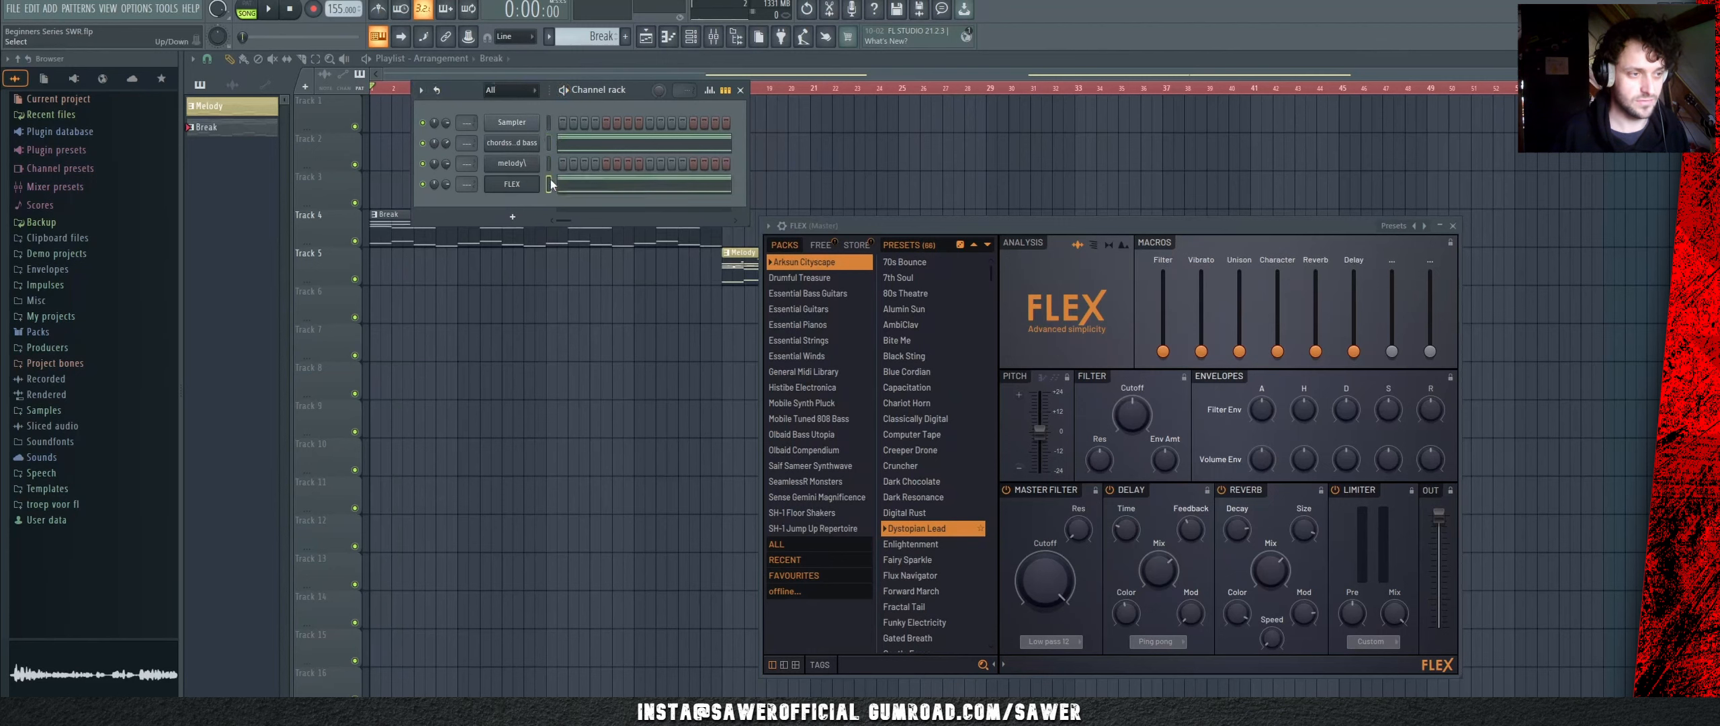
click(423, 143)
key(space)
drag(893, 229, 877, 126)
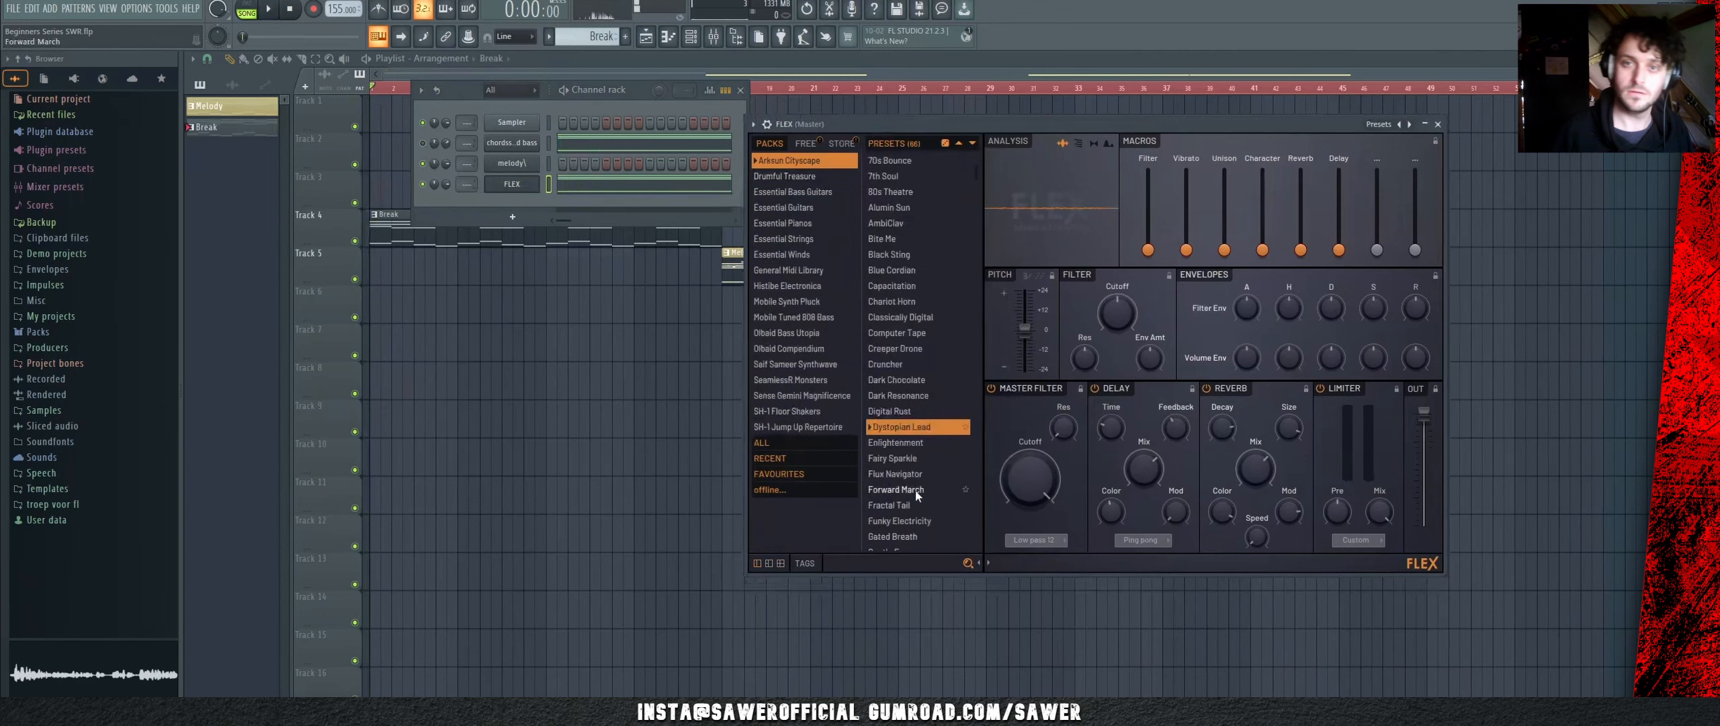
Step: Audition the FLEX presets 70s Bounce and 7th Soul with the copied chords
click(911, 166)
key(space)
key(space)
click(912, 176)
key(space)
key(space)
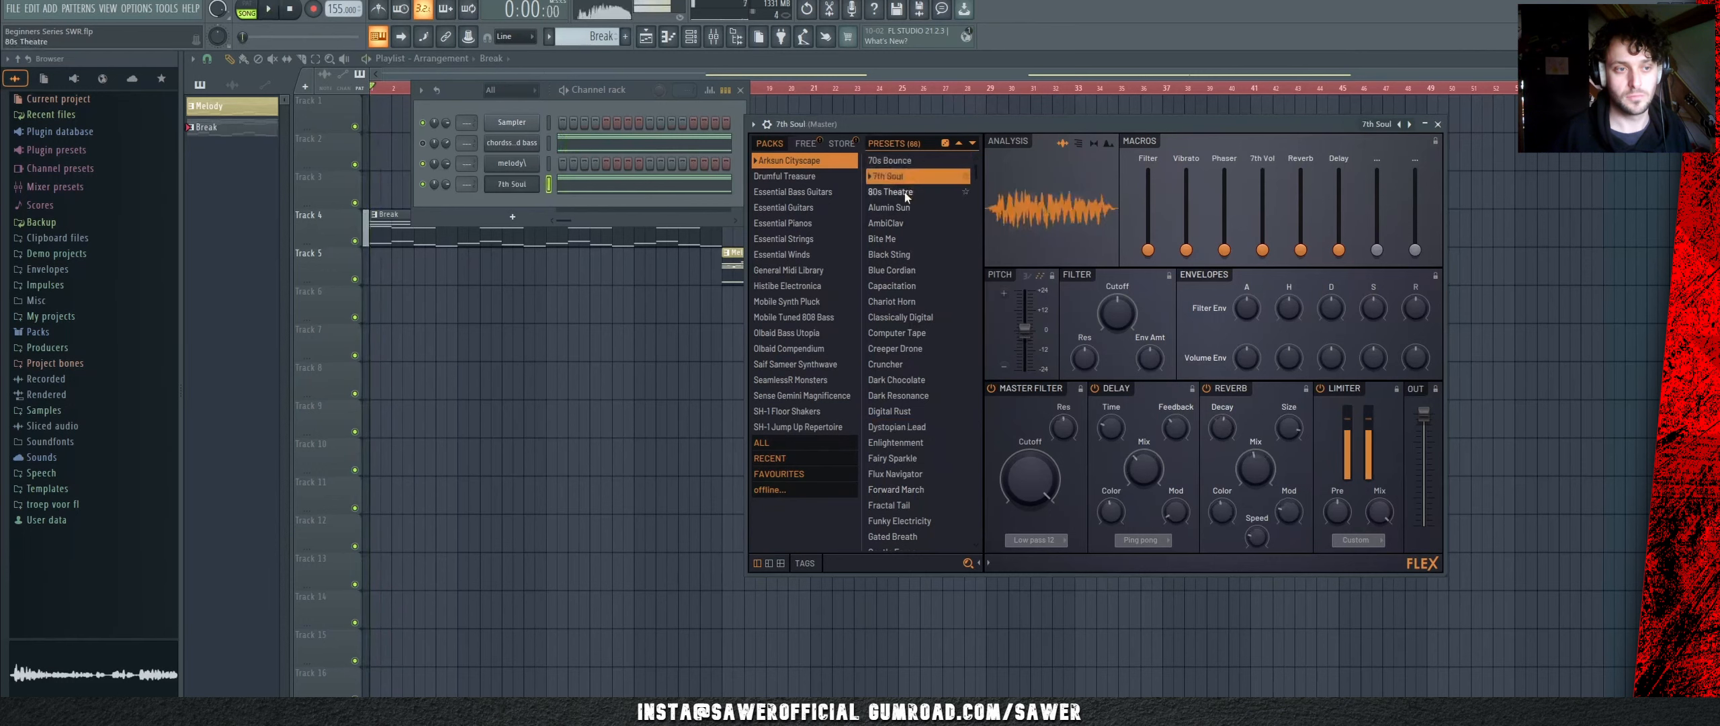
click(910, 194)
key(space)
key(space)
key(space)
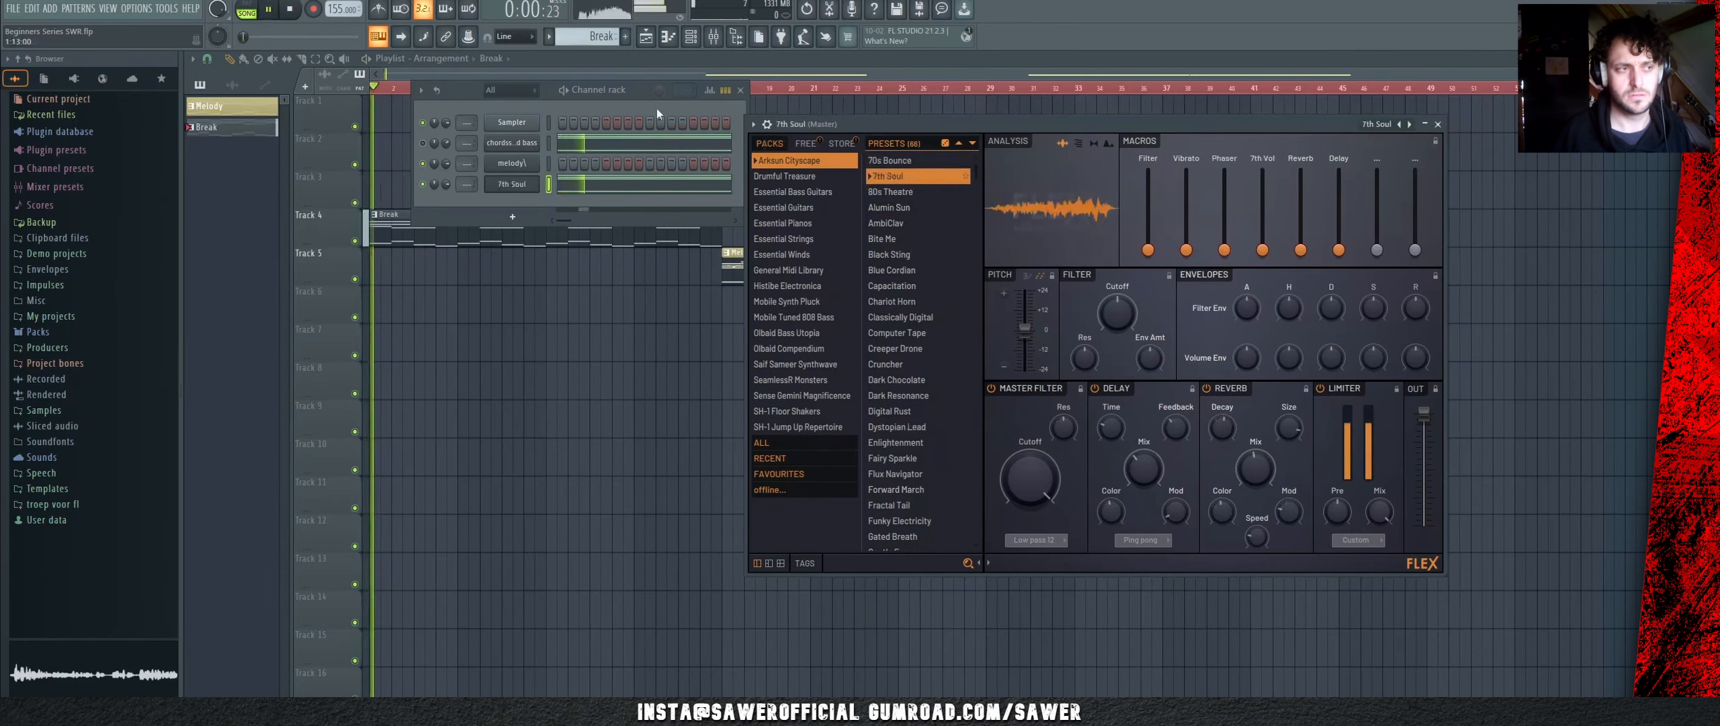
Step: Load the Electric Eighties preset from FLEX's Essential Pianos pack and play the chords with it
click(807, 144)
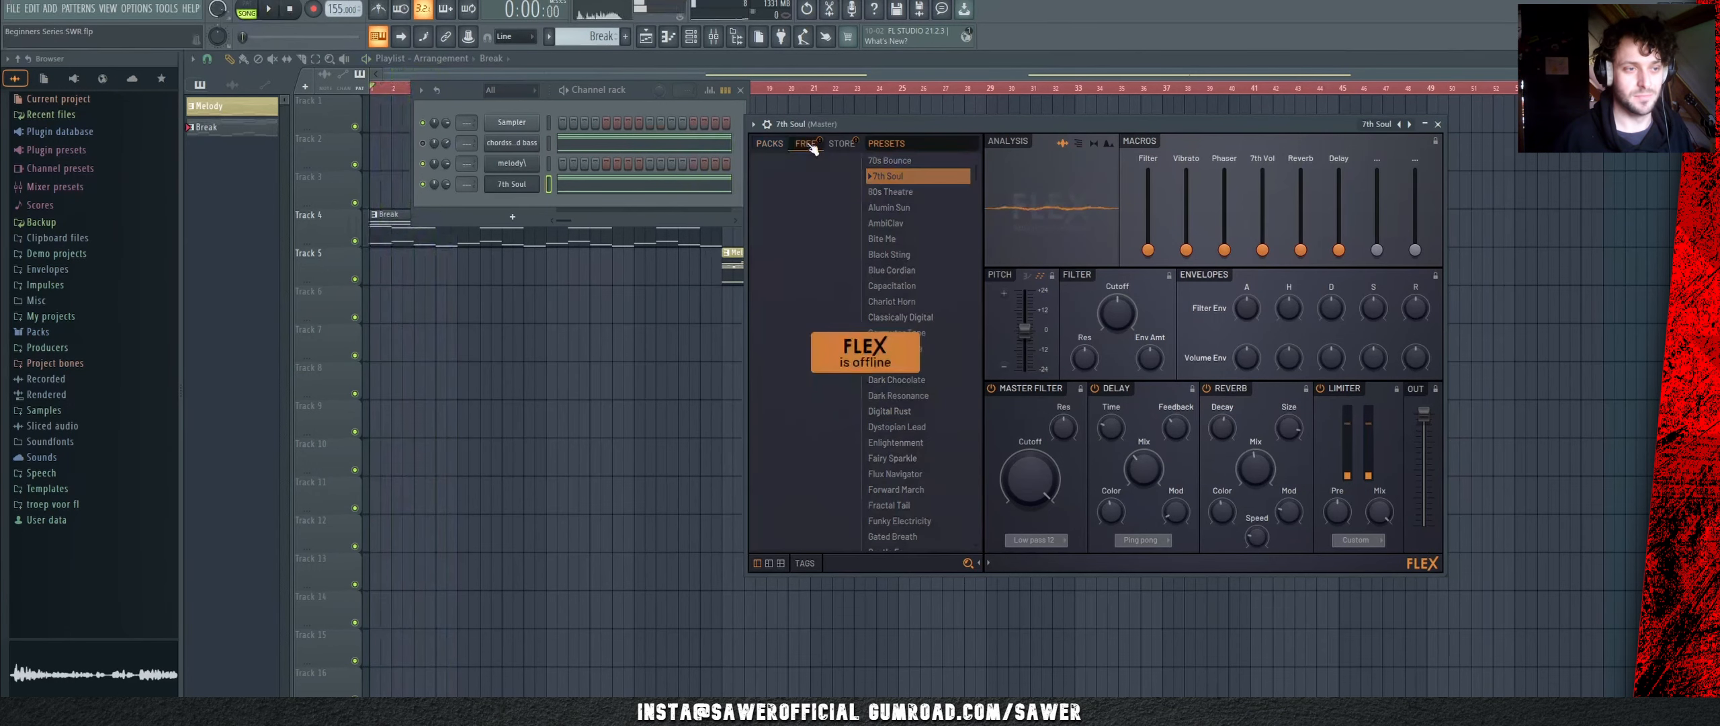
click(769, 146)
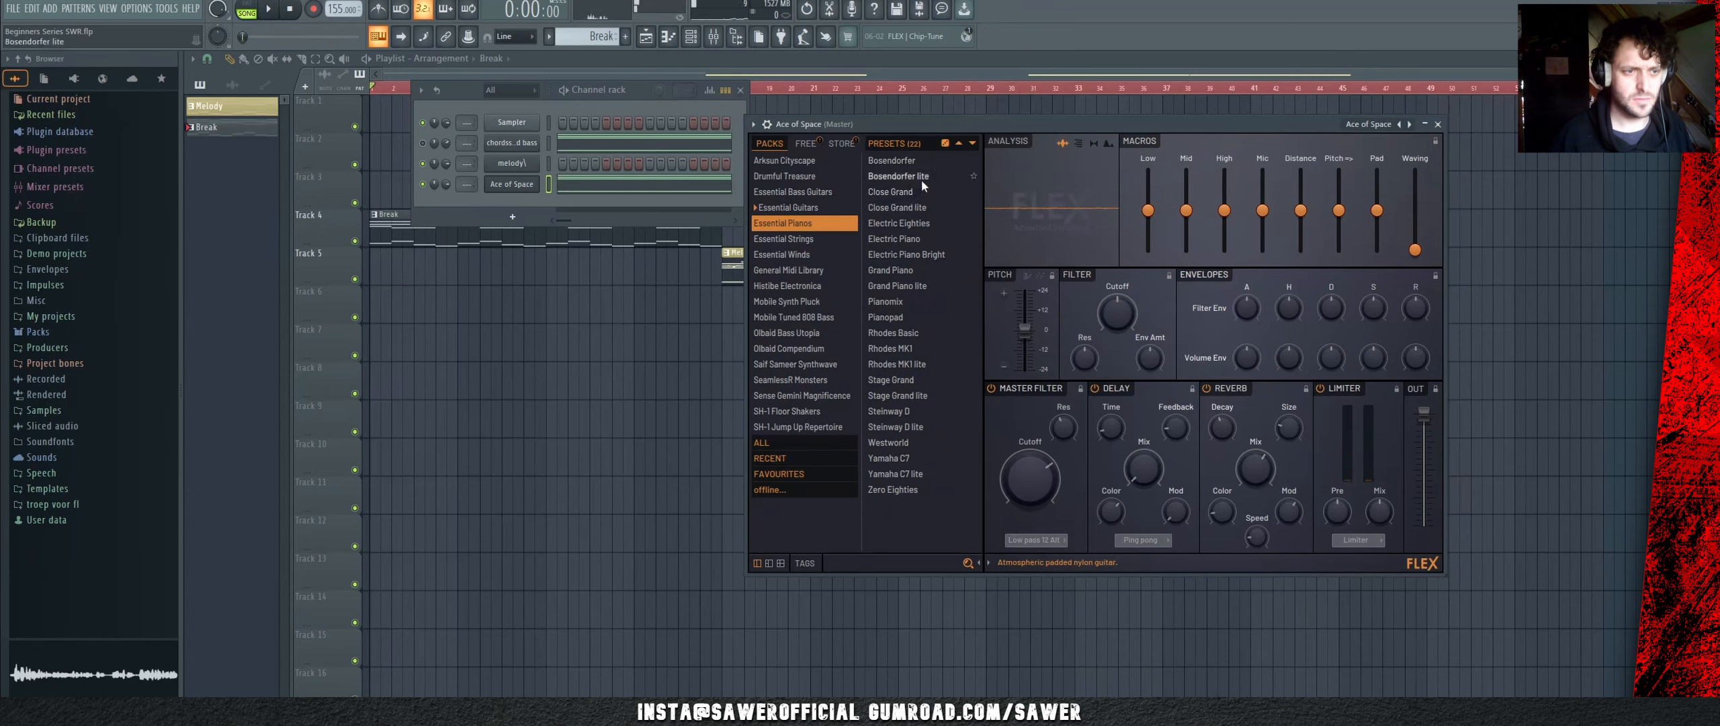
key(space)
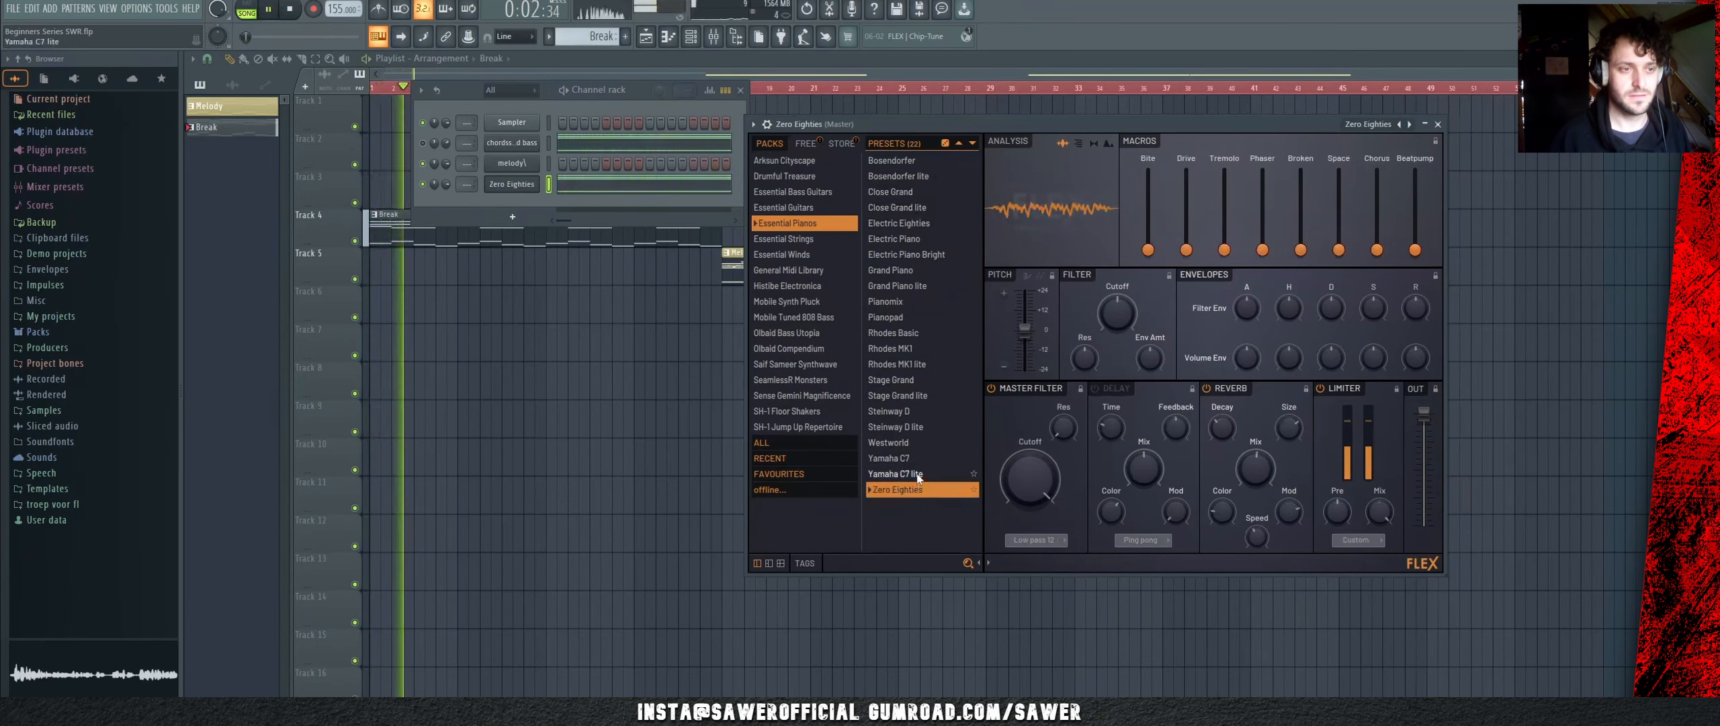
click(928, 223)
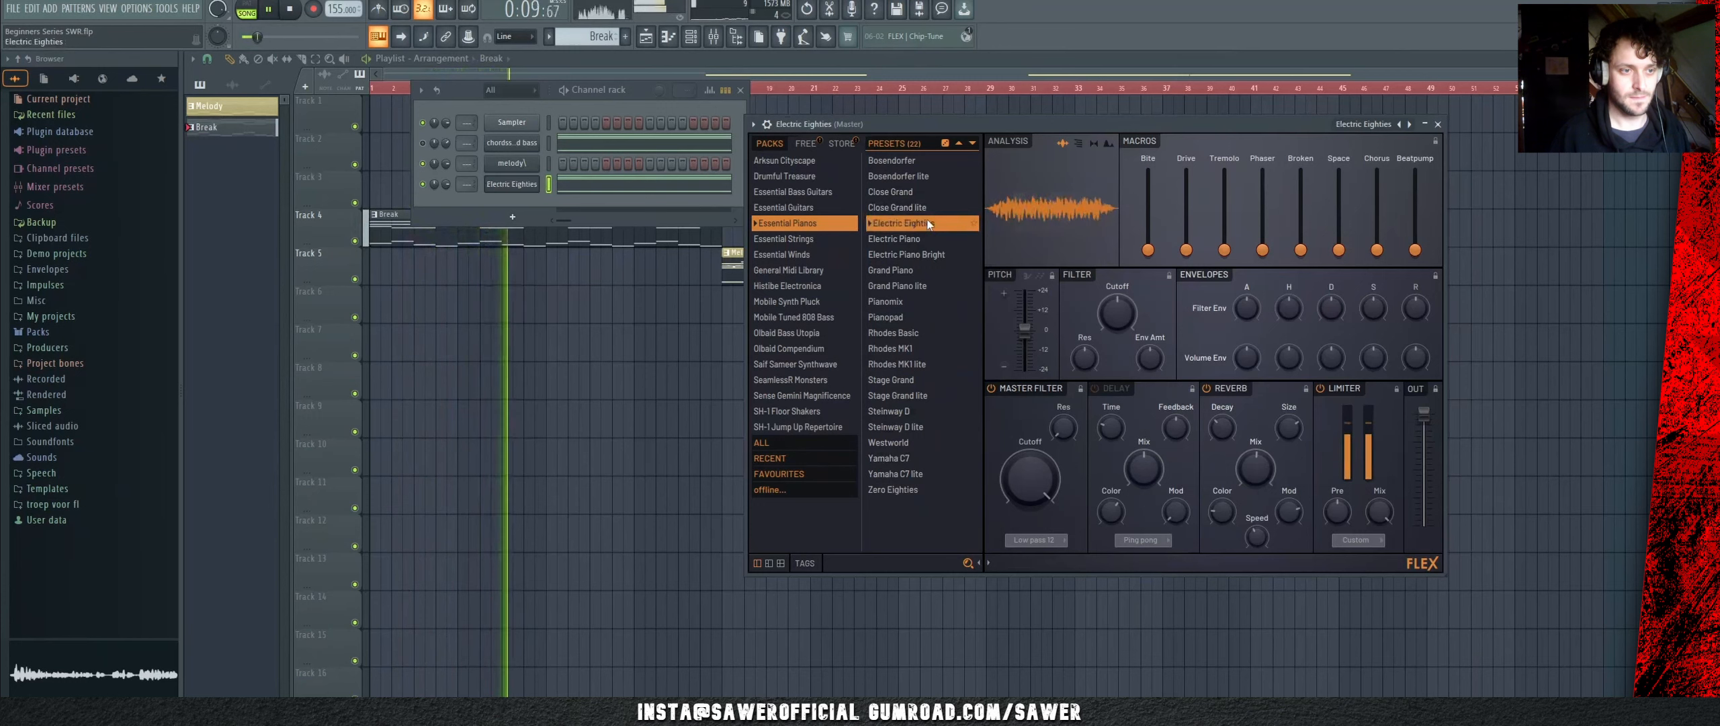
key(space)
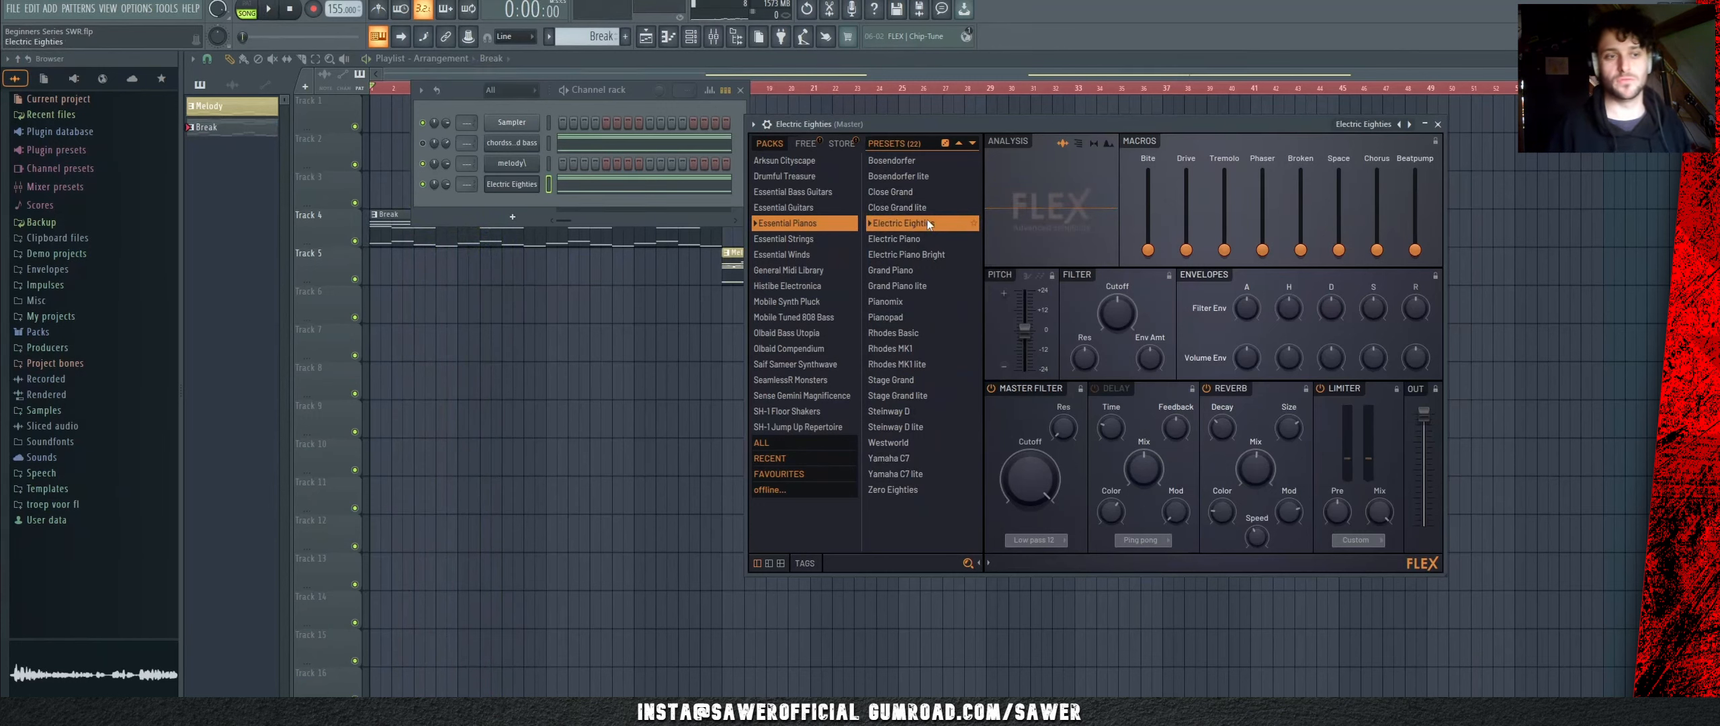
key(space)
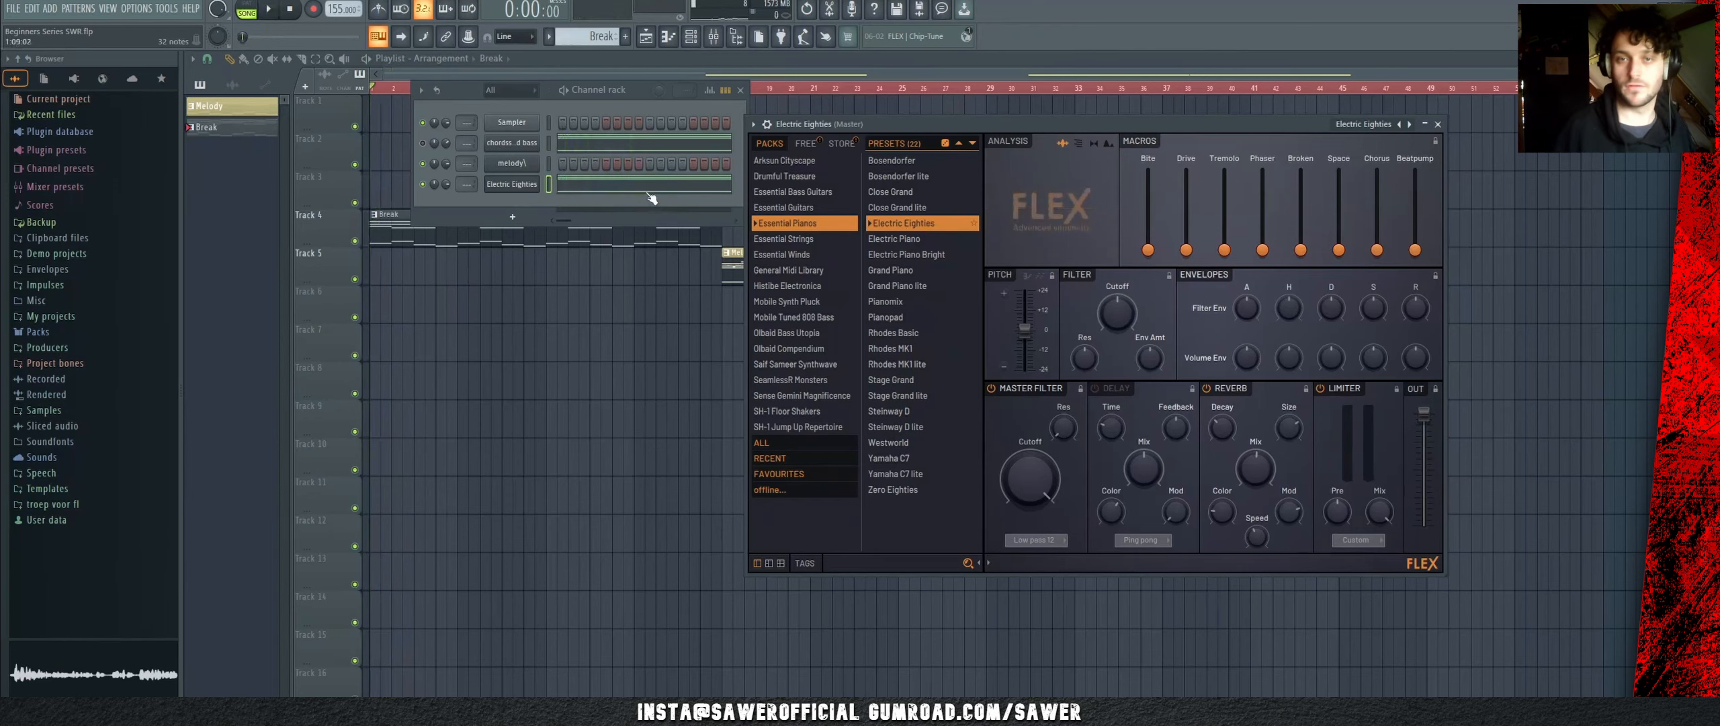
Step: Close FLEX, open the Electric Eighties channel's notes in the Piano roll and listen to the chord progression
click(1438, 124)
click(714, 189)
scroll(655, 363, down, 3)
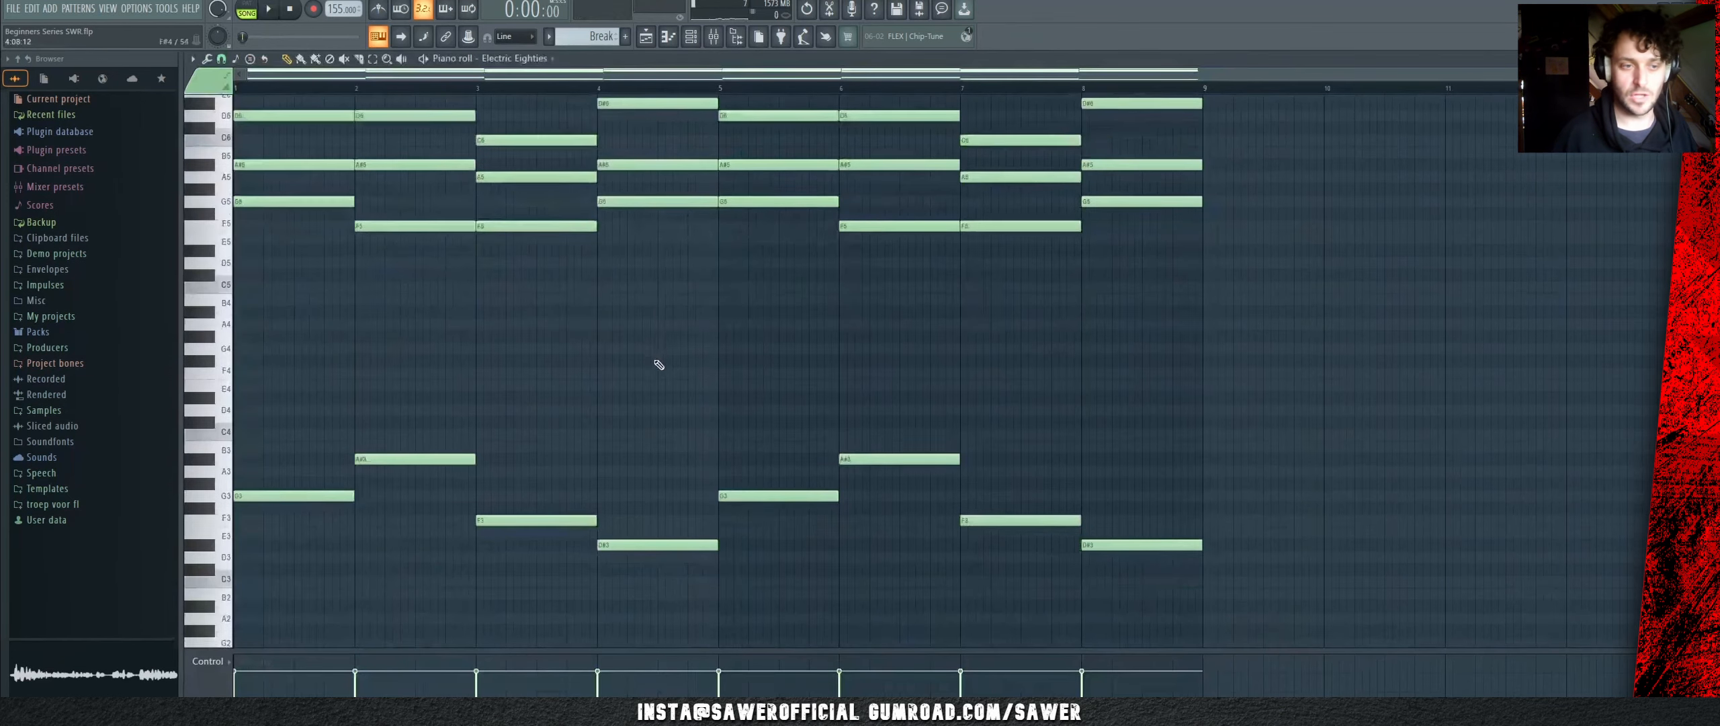
scroll(655, 363, up, 3)
scroll(655, 363, down, 3)
scroll(659, 364, up, 2)
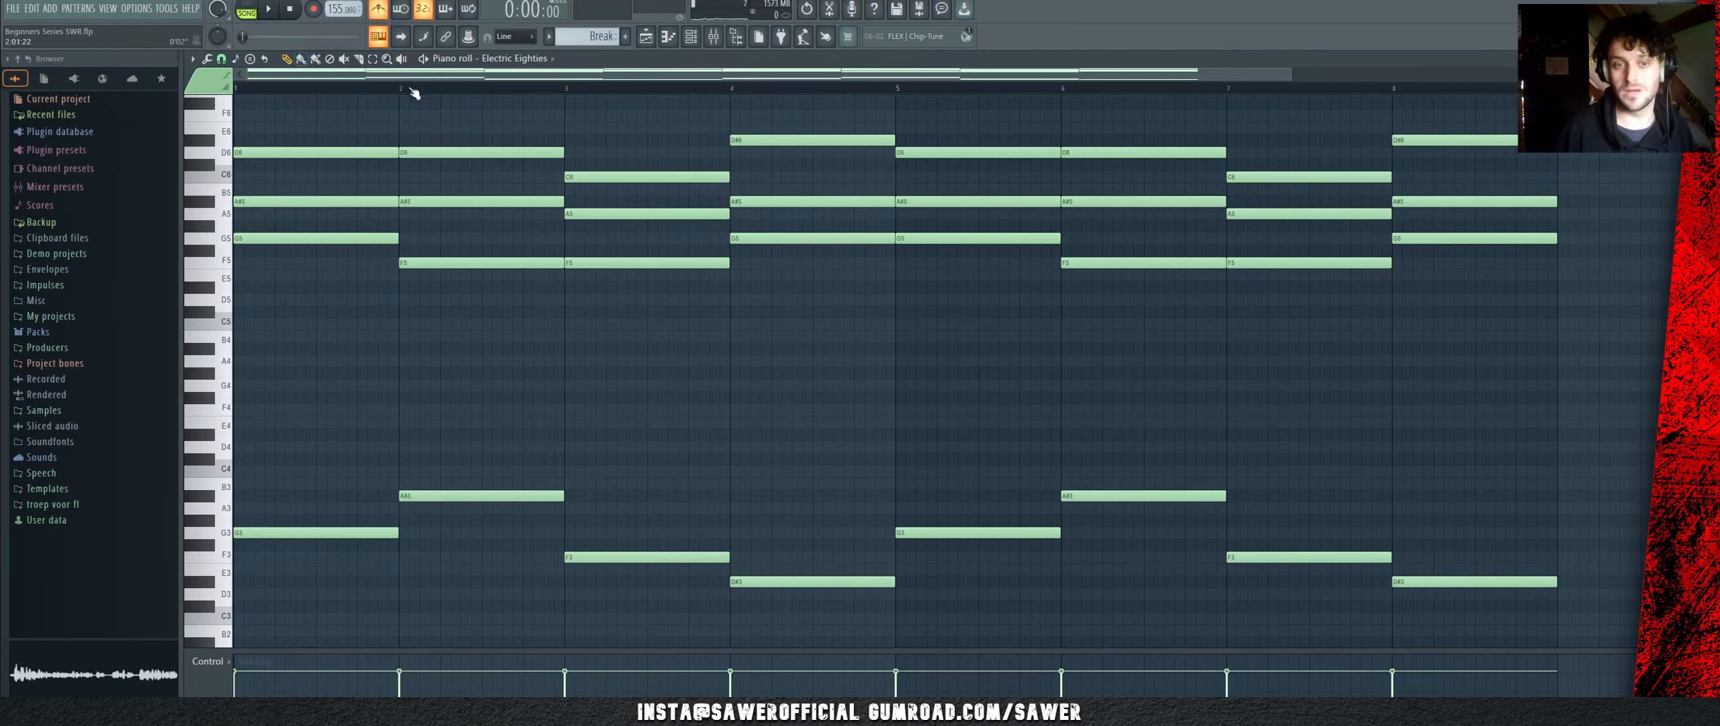
key(space)
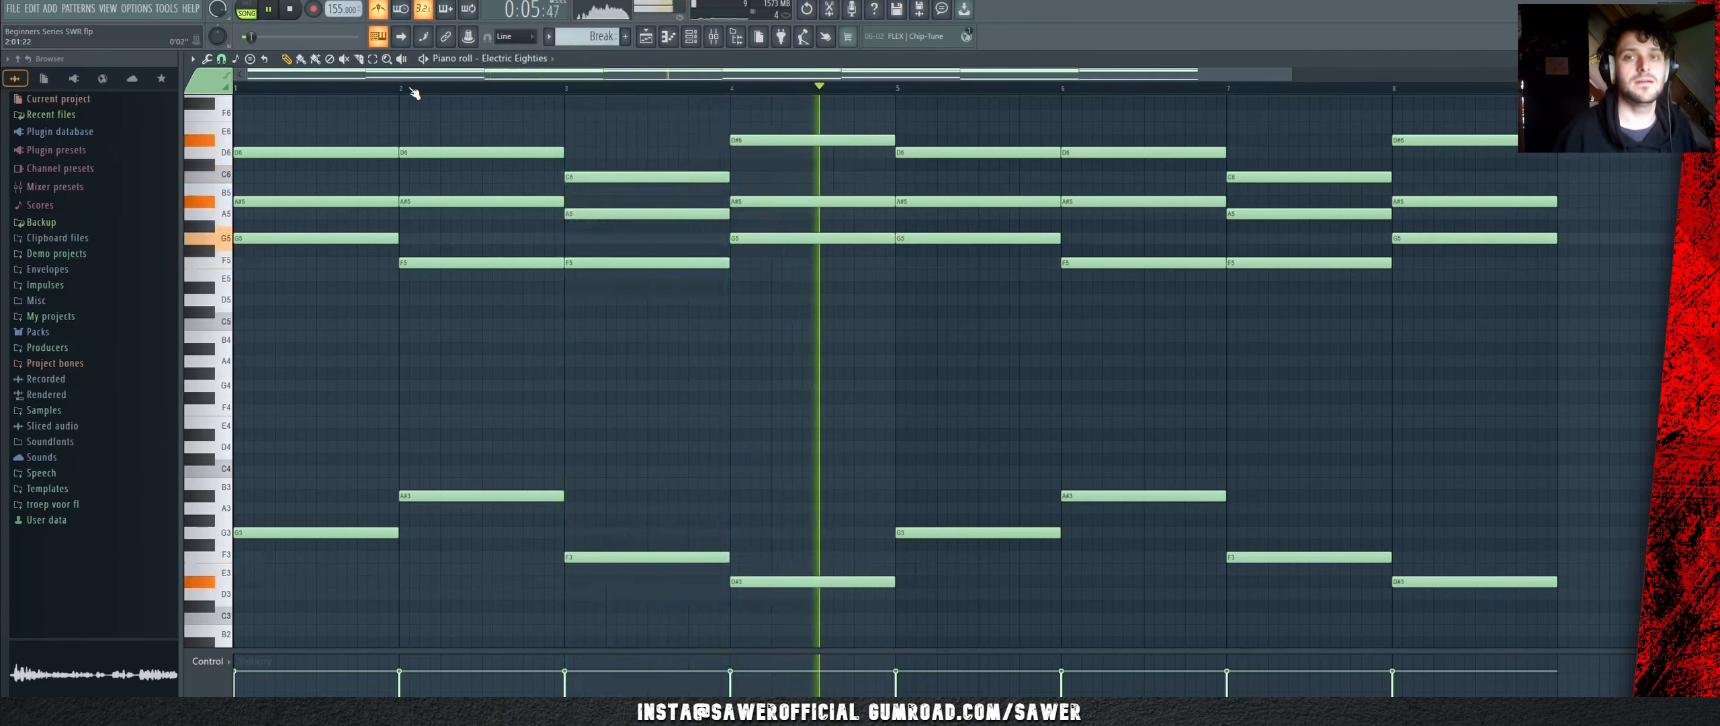
key(space)
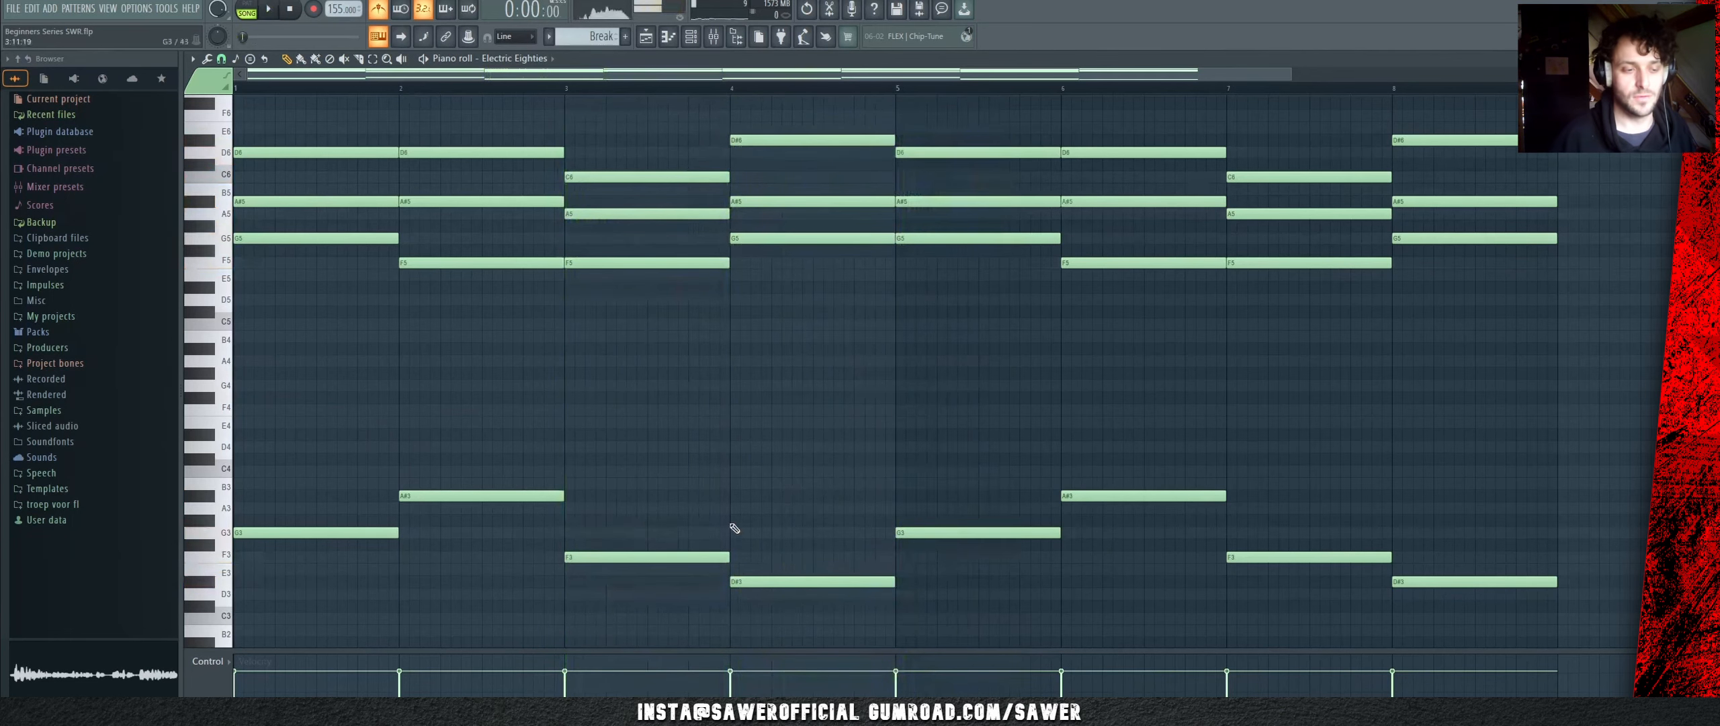
Step: Add a one-beat F3 bass note on the last beat of bar 4, shorten the D#3 note before it, and play from bar 4
scroll(868, 503, down, 2)
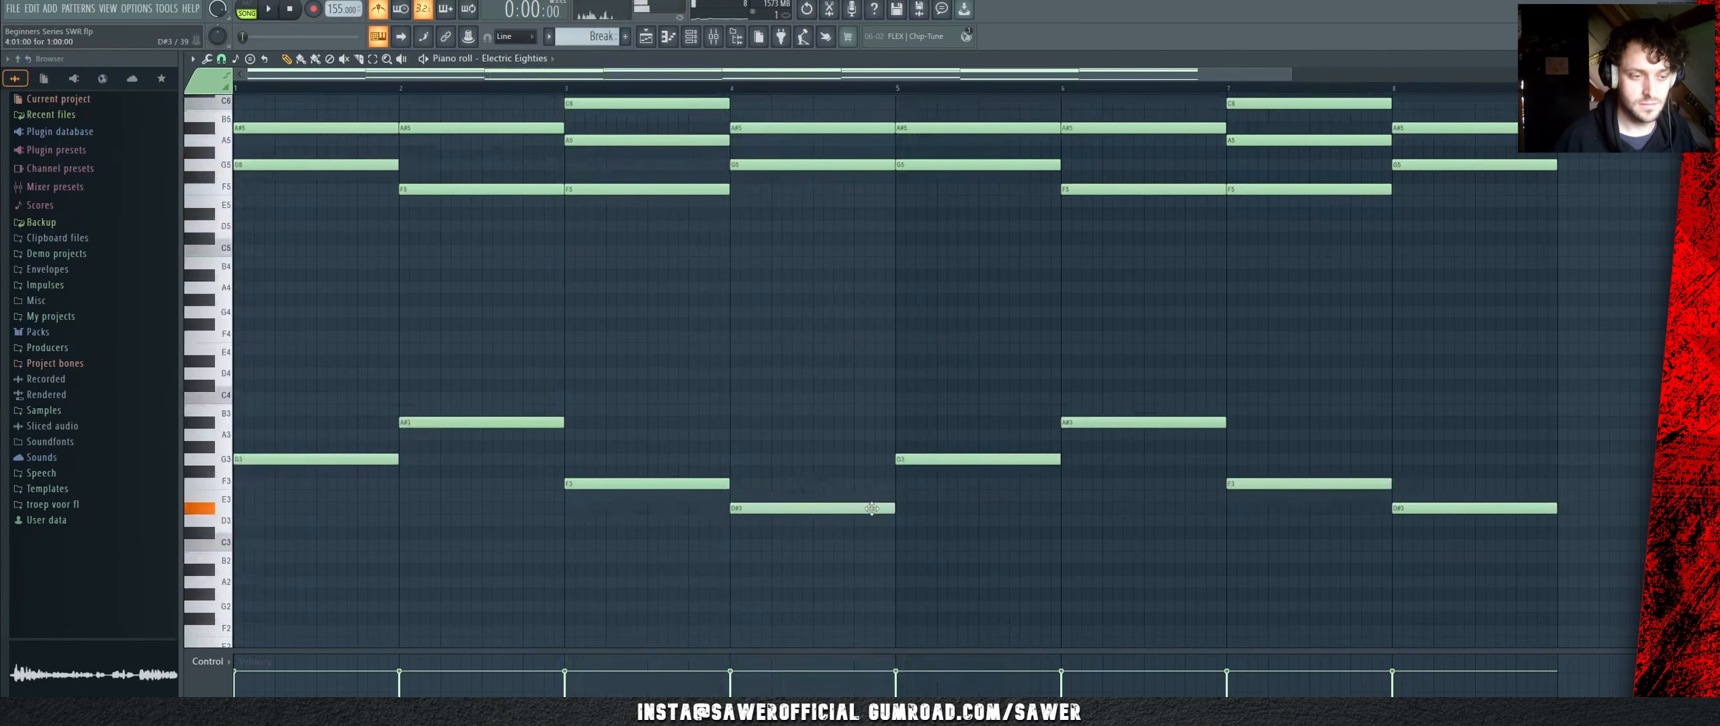
click(864, 490)
key(space)
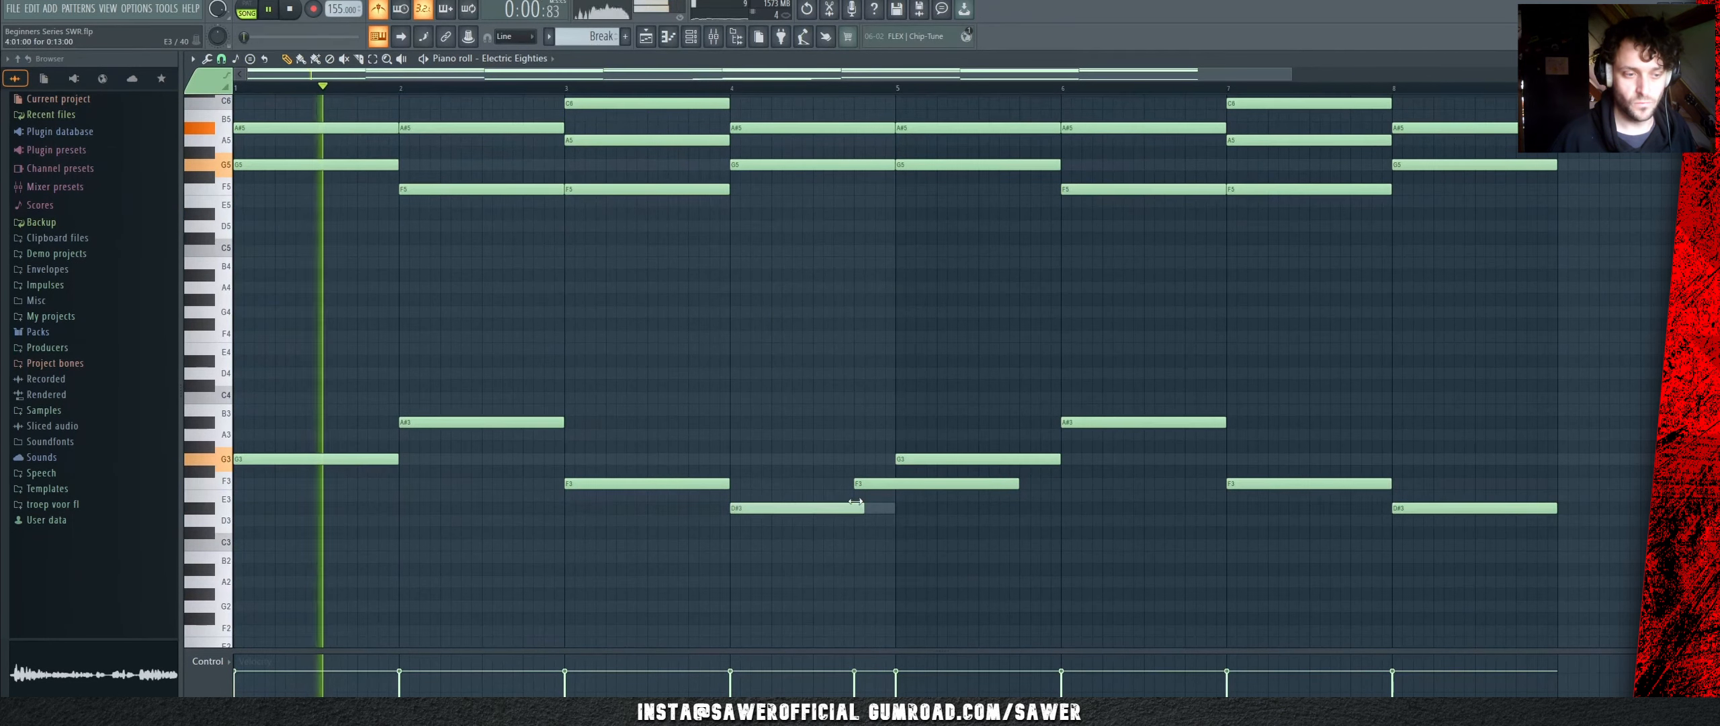
key(space)
drag(1017, 483, 813, 481)
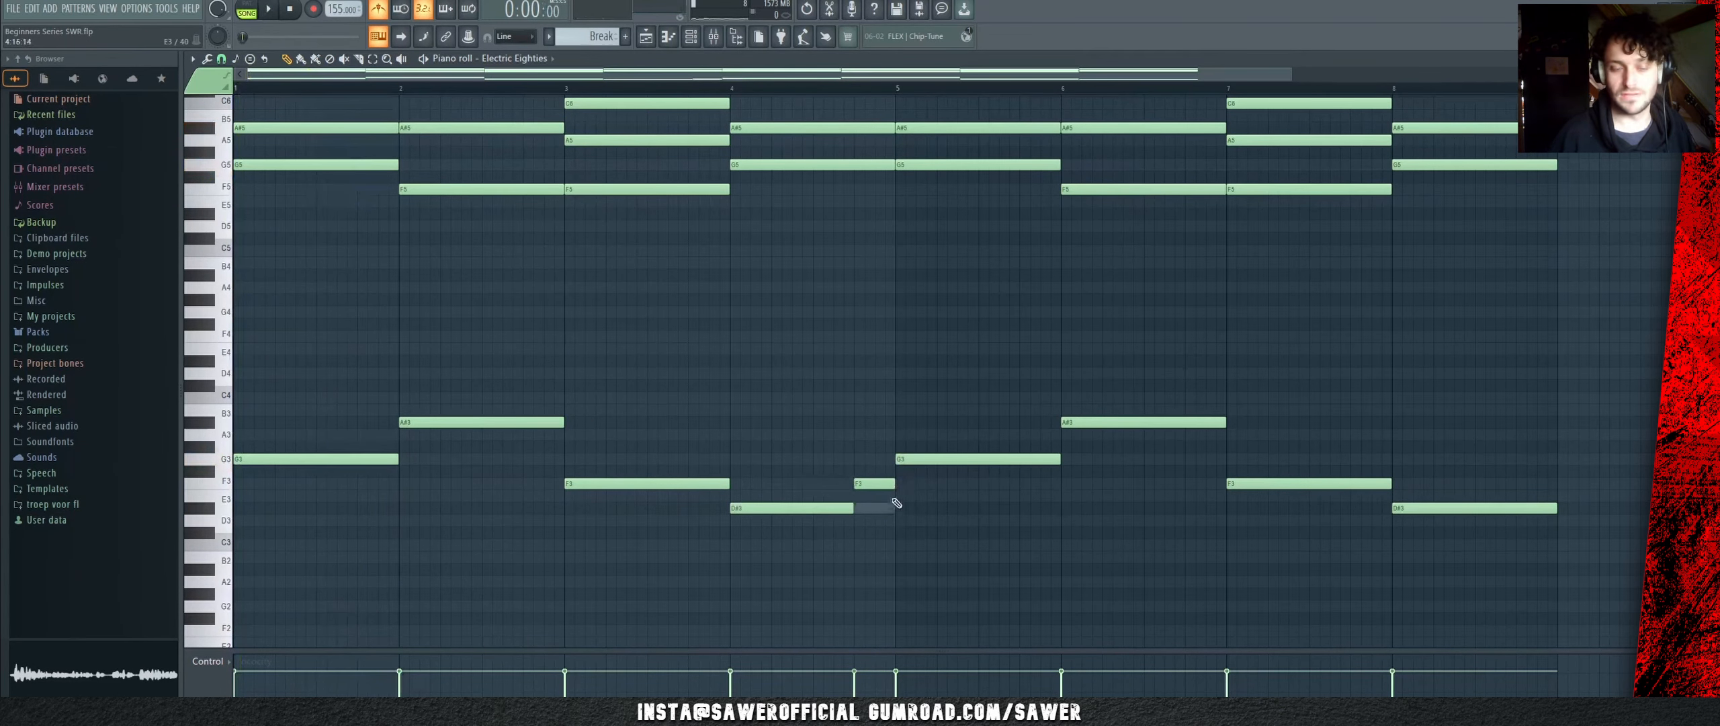
click(733, 89)
key(space)
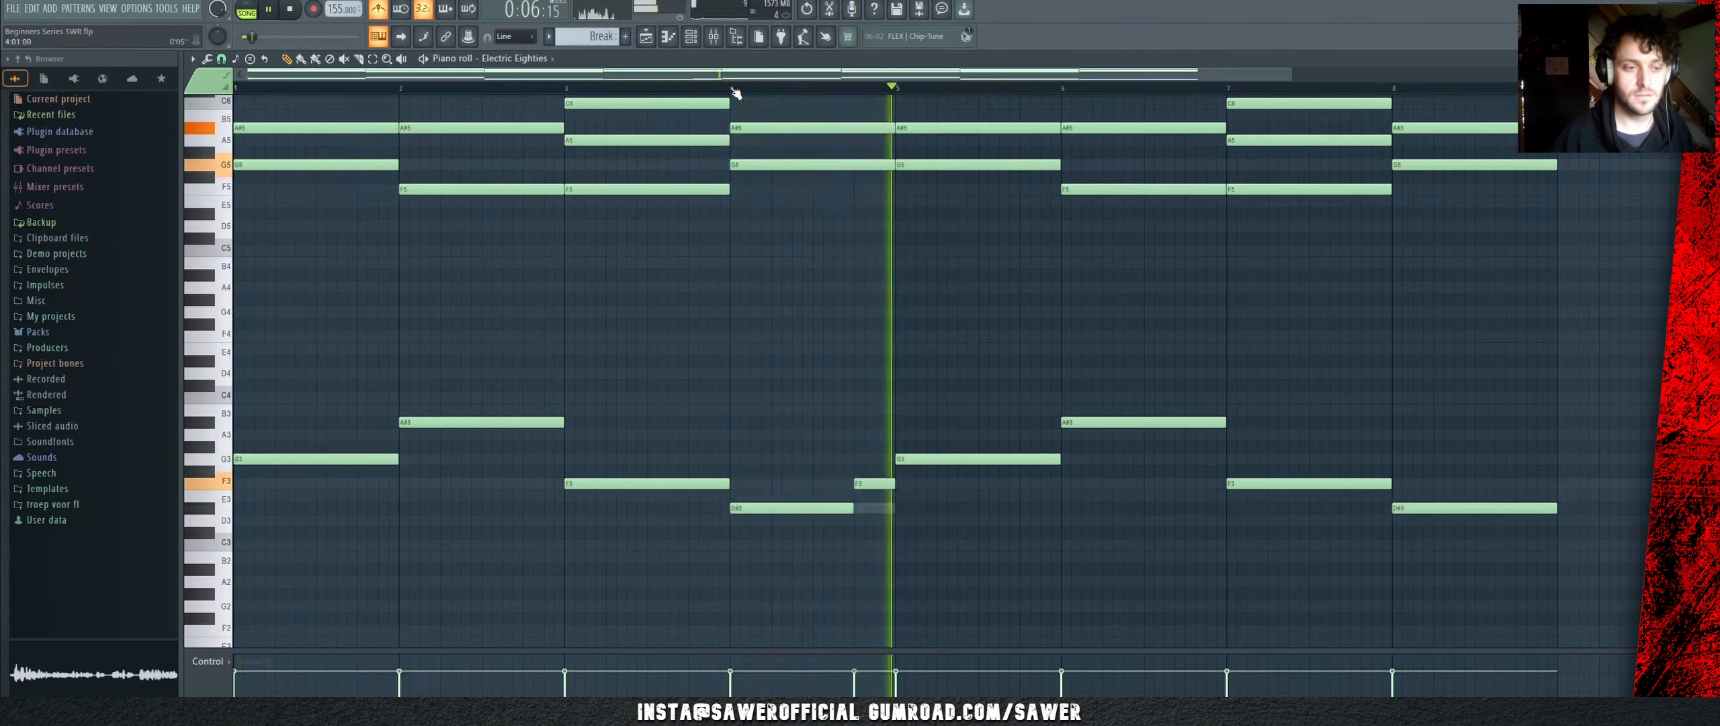
click(733, 91)
Step: Shorten the three upper chord notes in bar 4 by one beat
scroll(804, 262, up, 2)
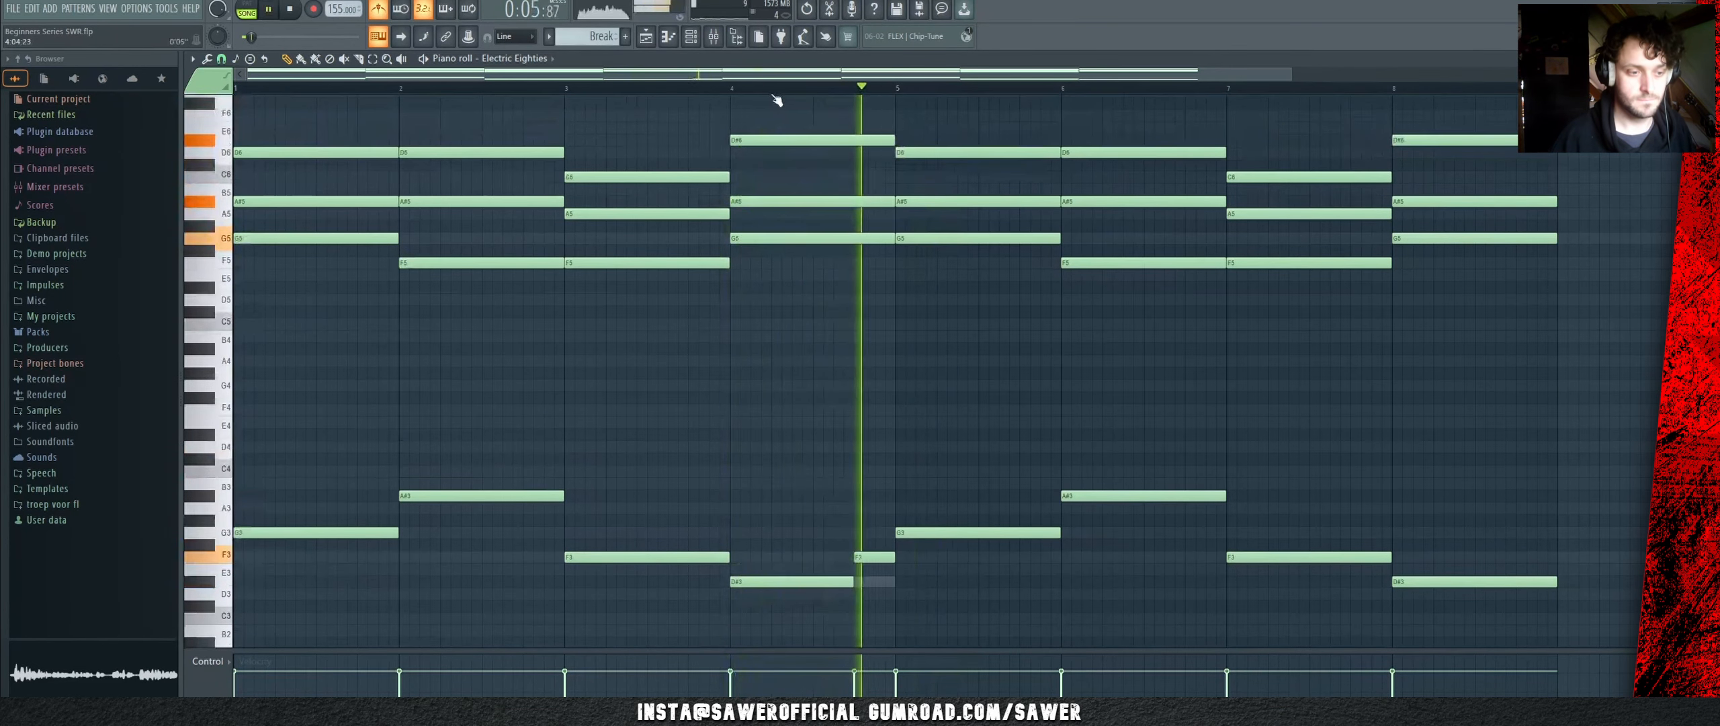
key(space)
drag(839, 126, 863, 328)
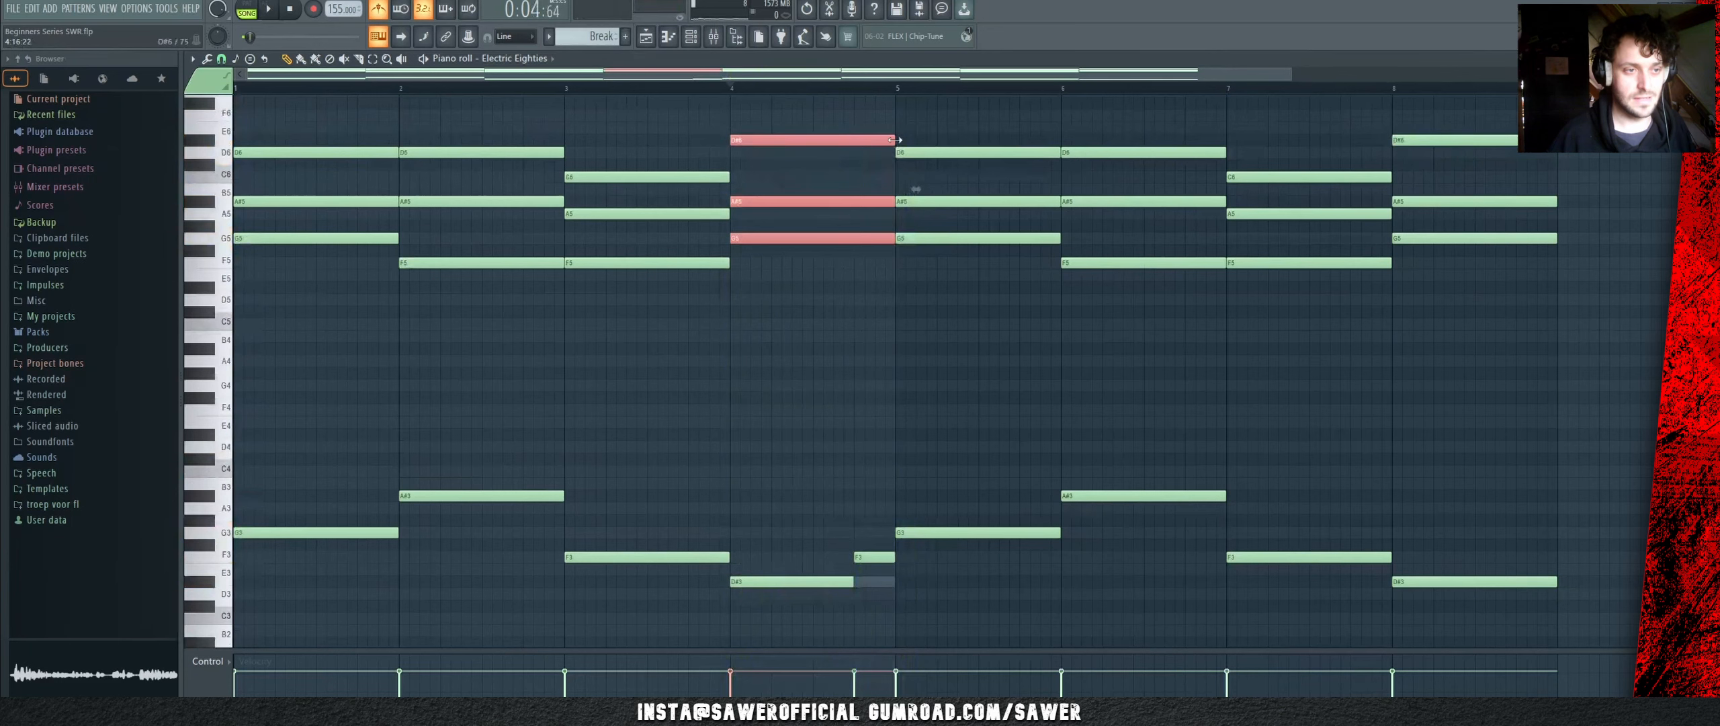
drag(895, 140, 853, 140)
Step: Copy bar 3's upper chord notes to the last beat of bar 4, trim them to one beat and play the result
ctrl+drag(648, 163, 672, 342)
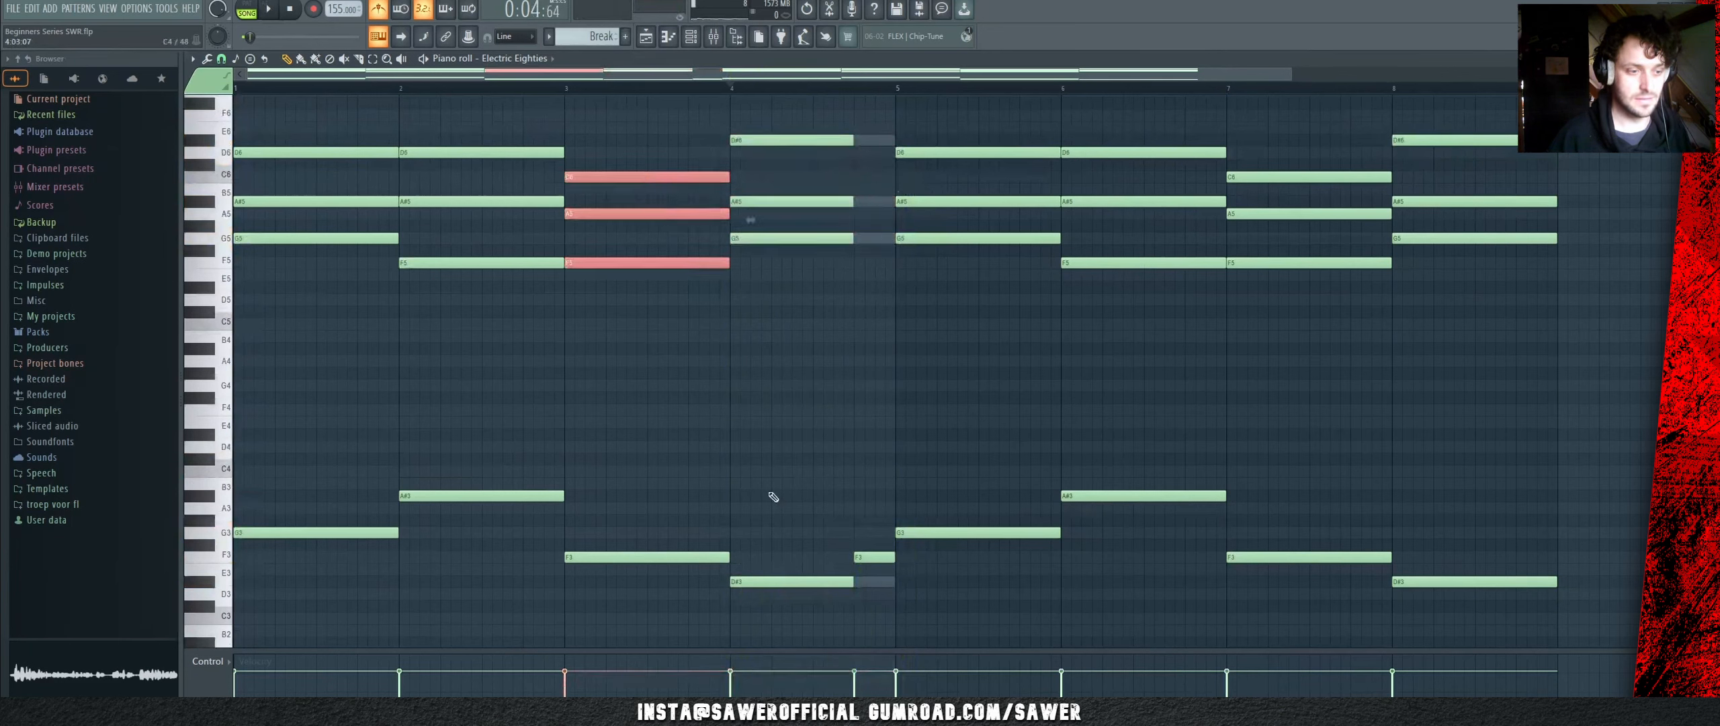
ctrl+drag(878, 514, 876, 598)
ctrl+click(741, 495)
ctrl+drag(679, 138, 664, 301)
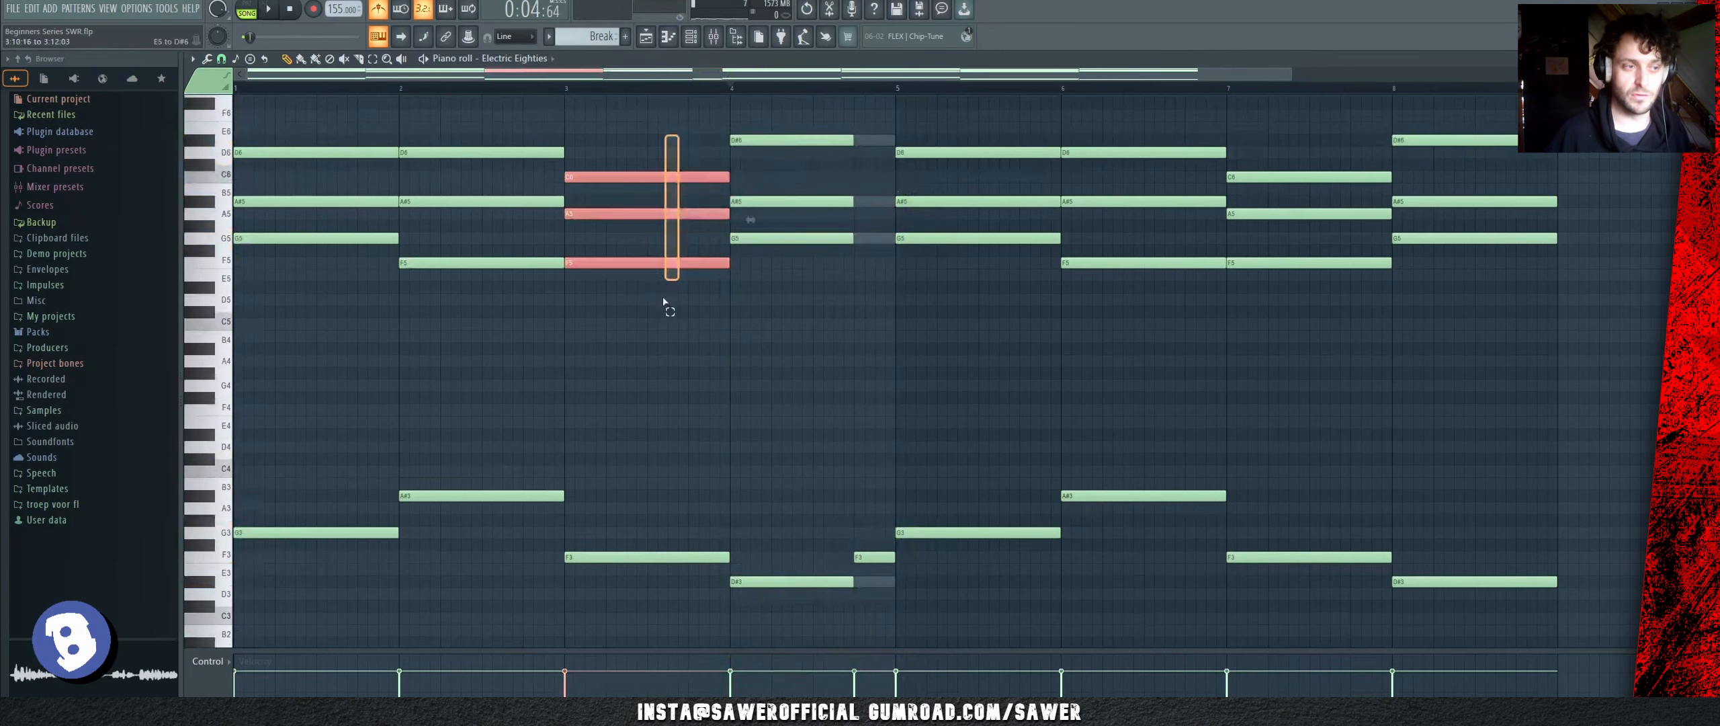
shift+drag(614, 177, 903, 179)
key(space)
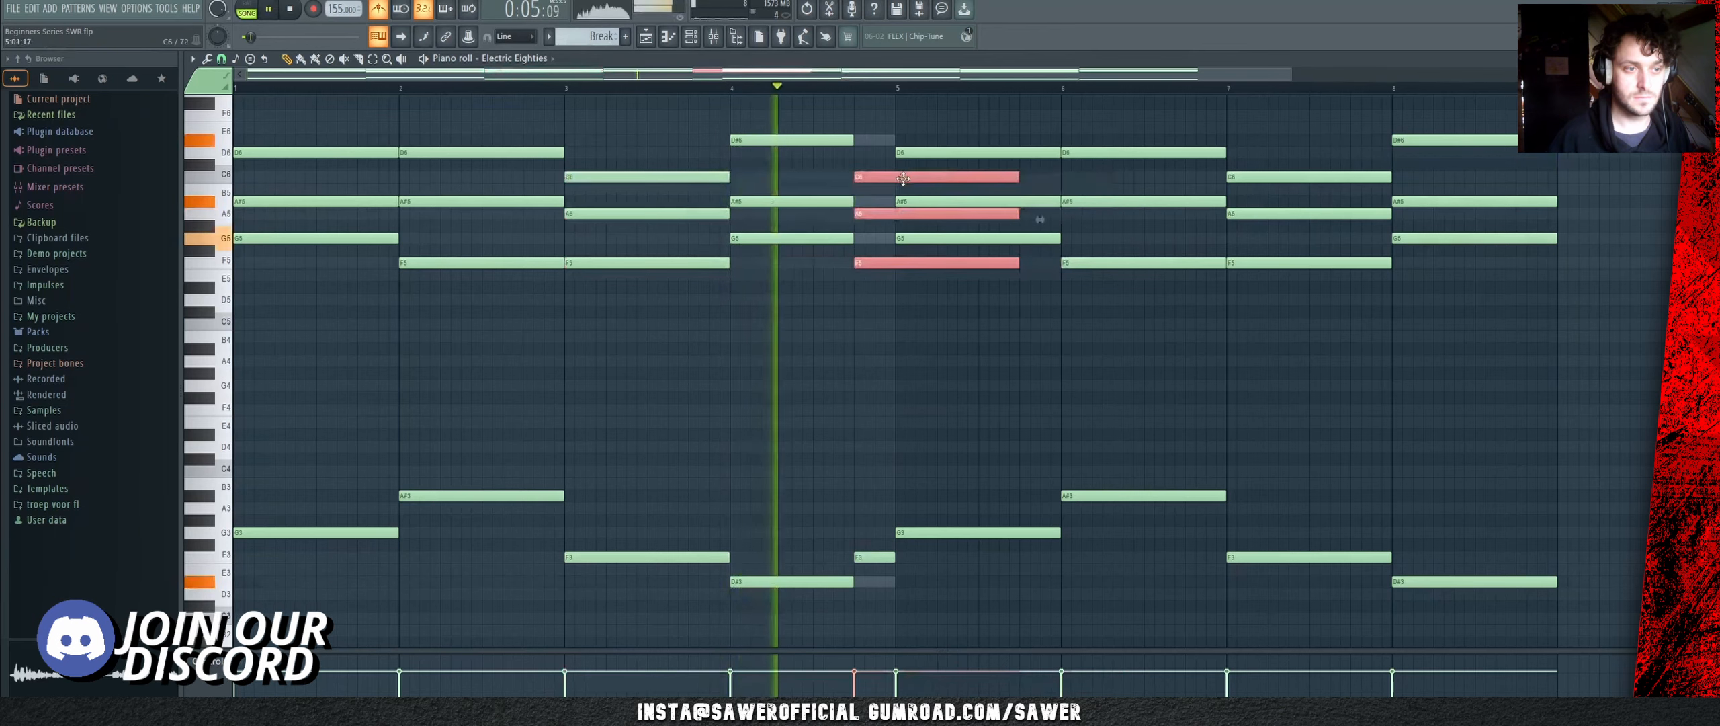
drag(1019, 178, 895, 177)
click(967, 186)
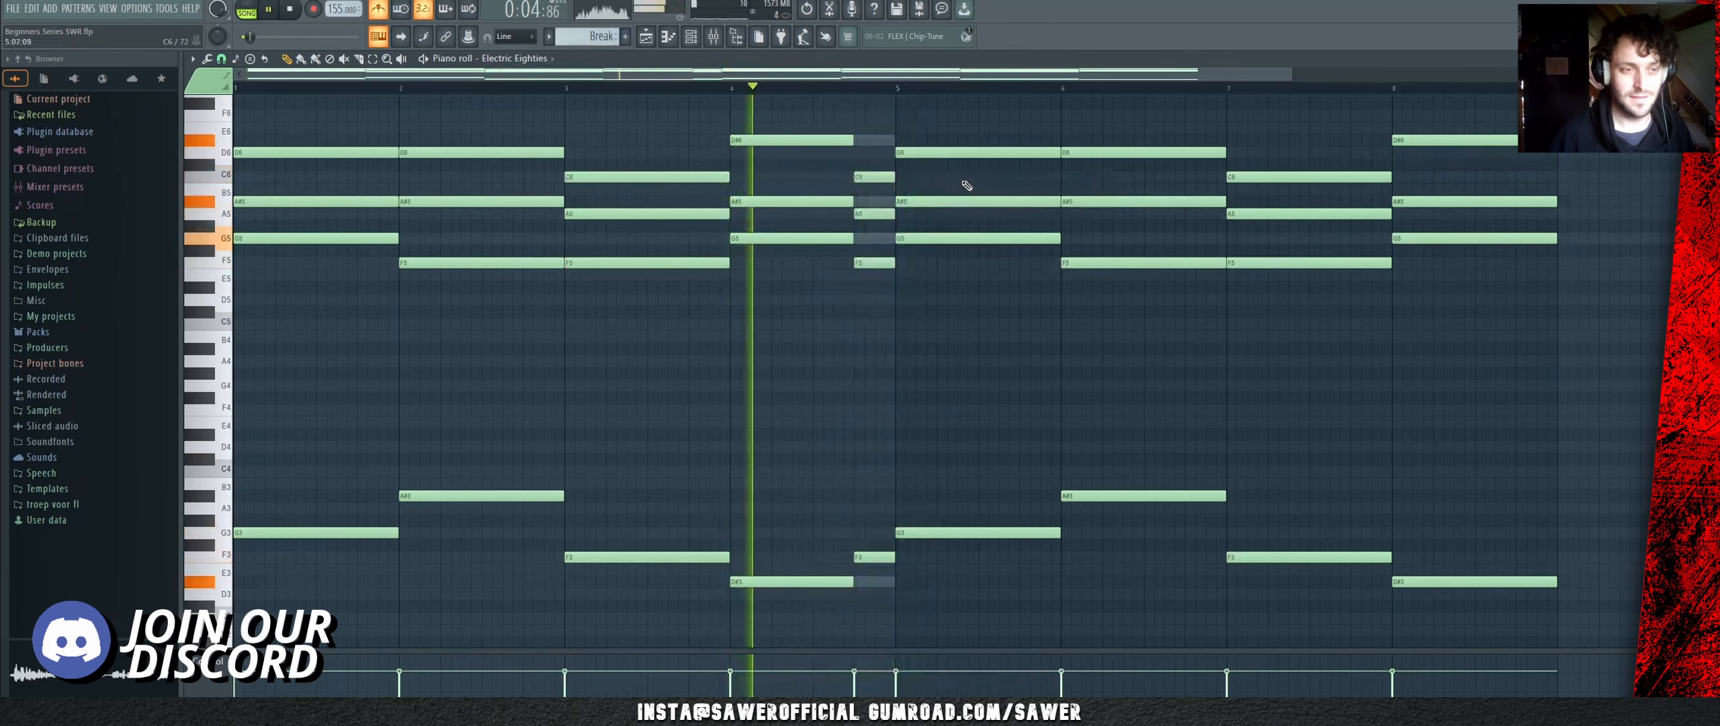
key(space)
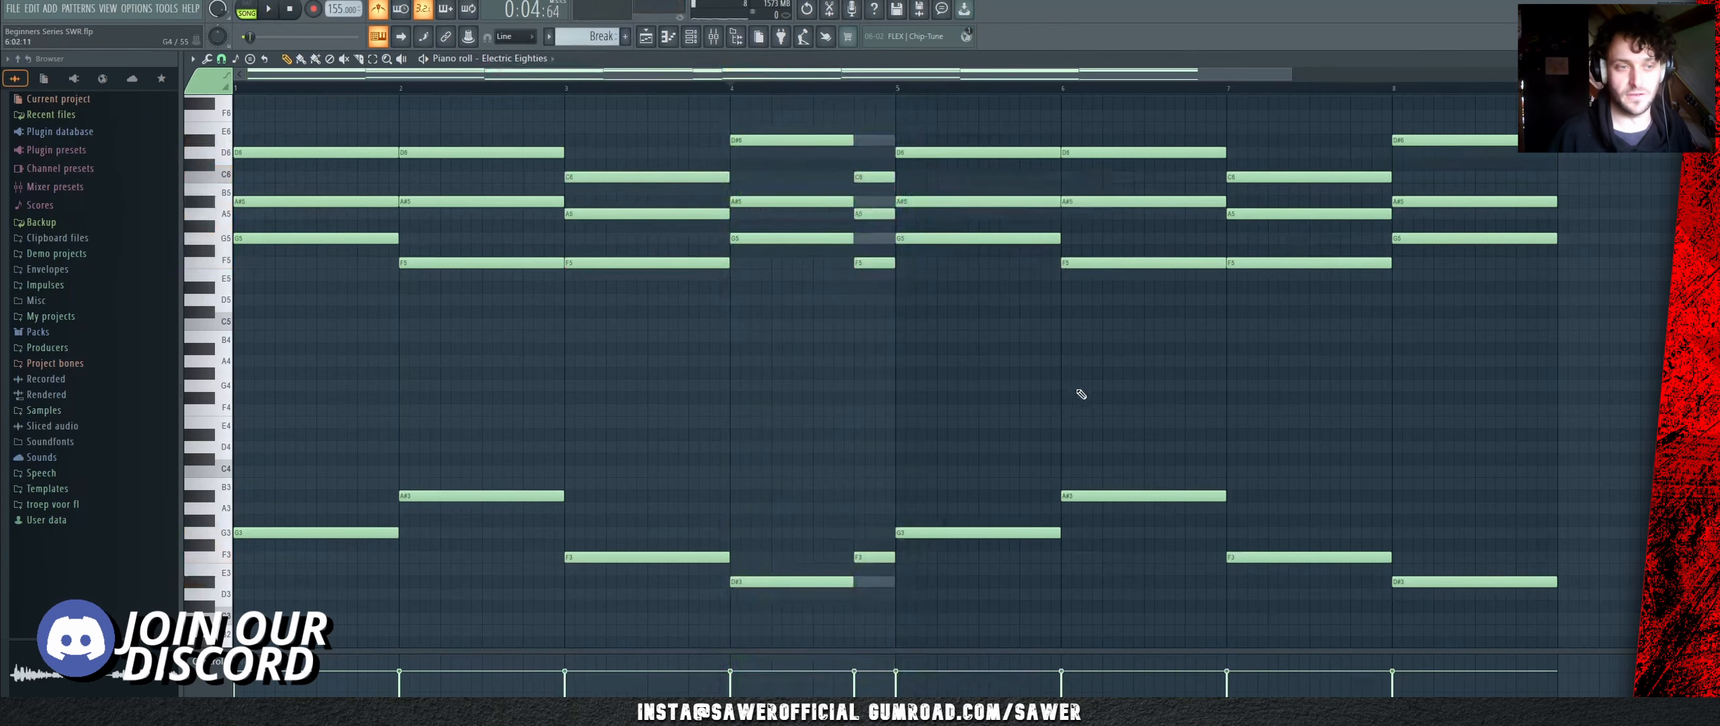
key(space)
key(space)
Step: Add a G6 note above the chords from the middle of bar 1, lasting half a bar until bar 2
ctrl+scroll(355, 348, up, 2)
scroll(354, 349, up, 1)
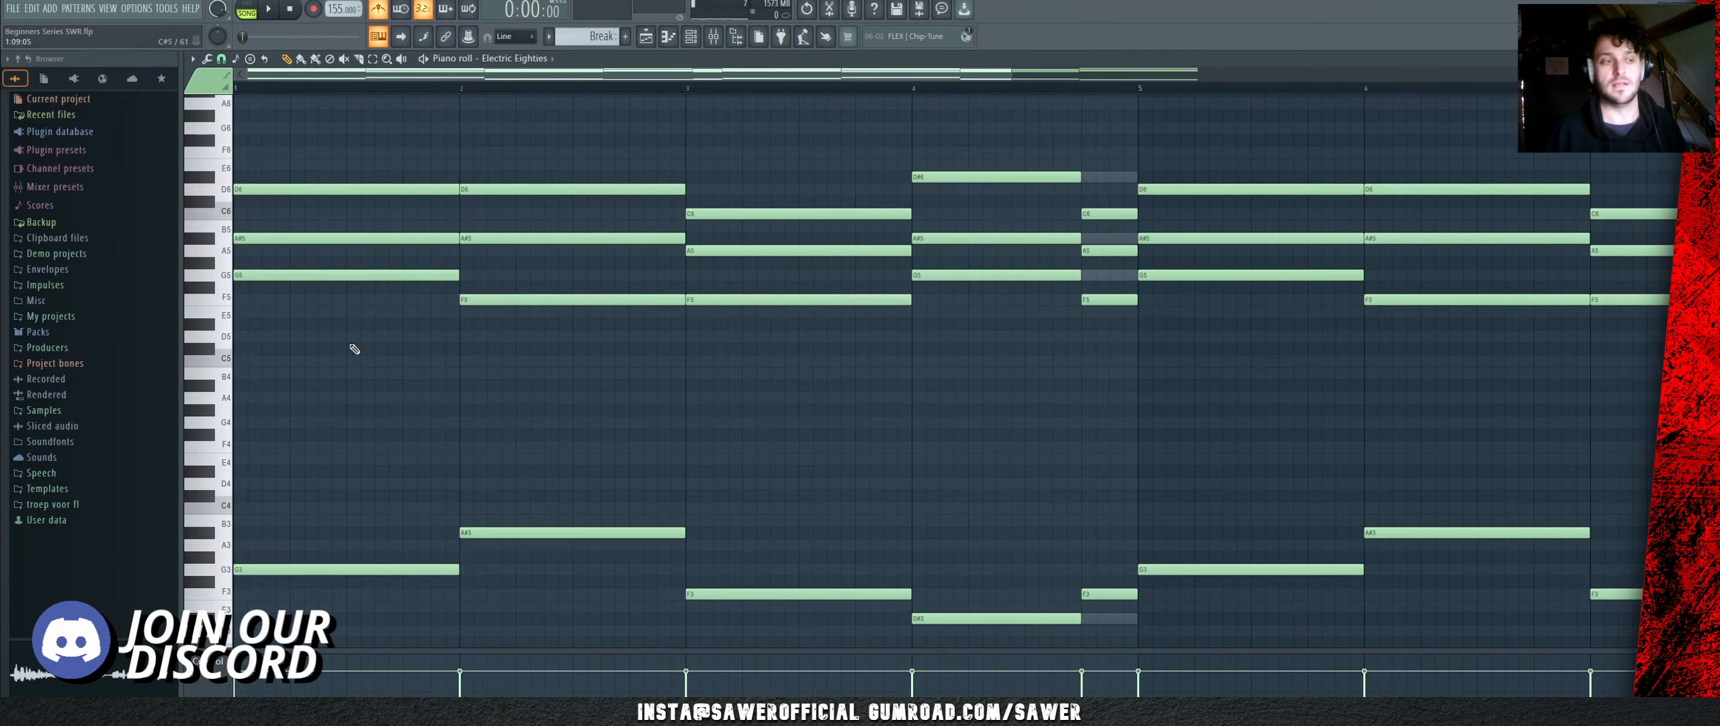
scroll(354, 348, up, 1)
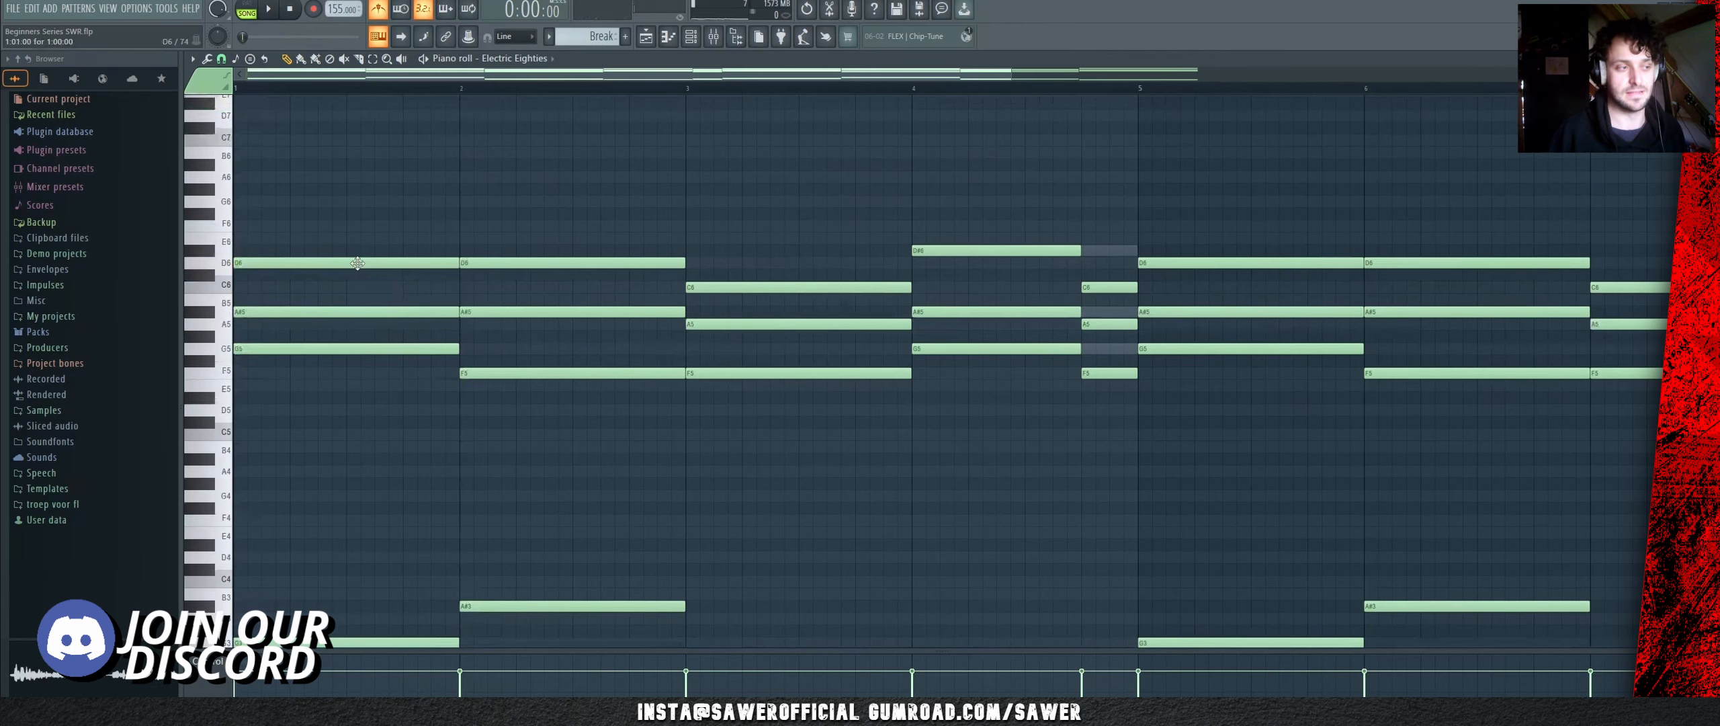
click(350, 201)
key(space)
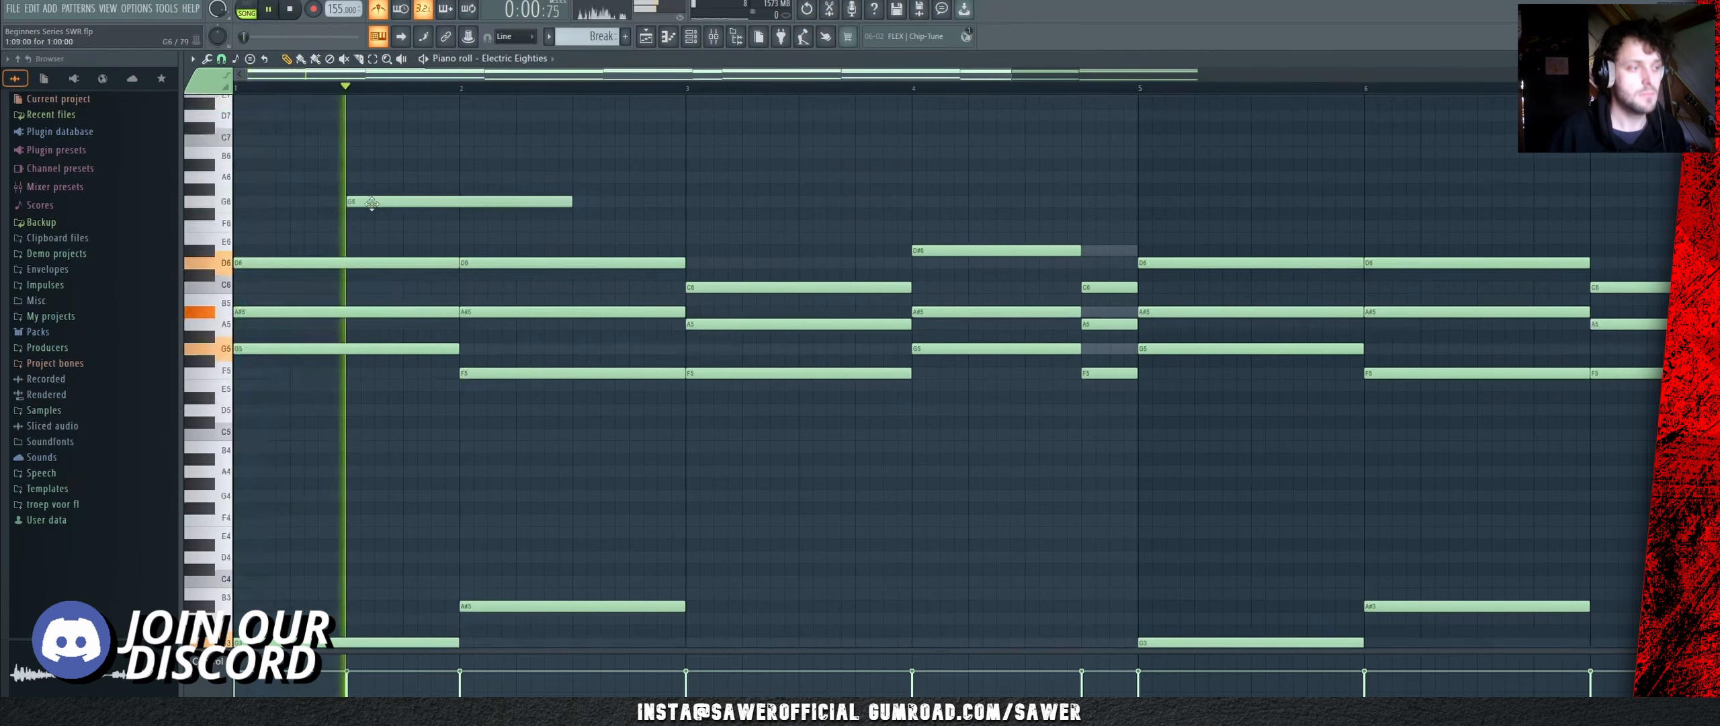
key(space)
drag(568, 203, 444, 202)
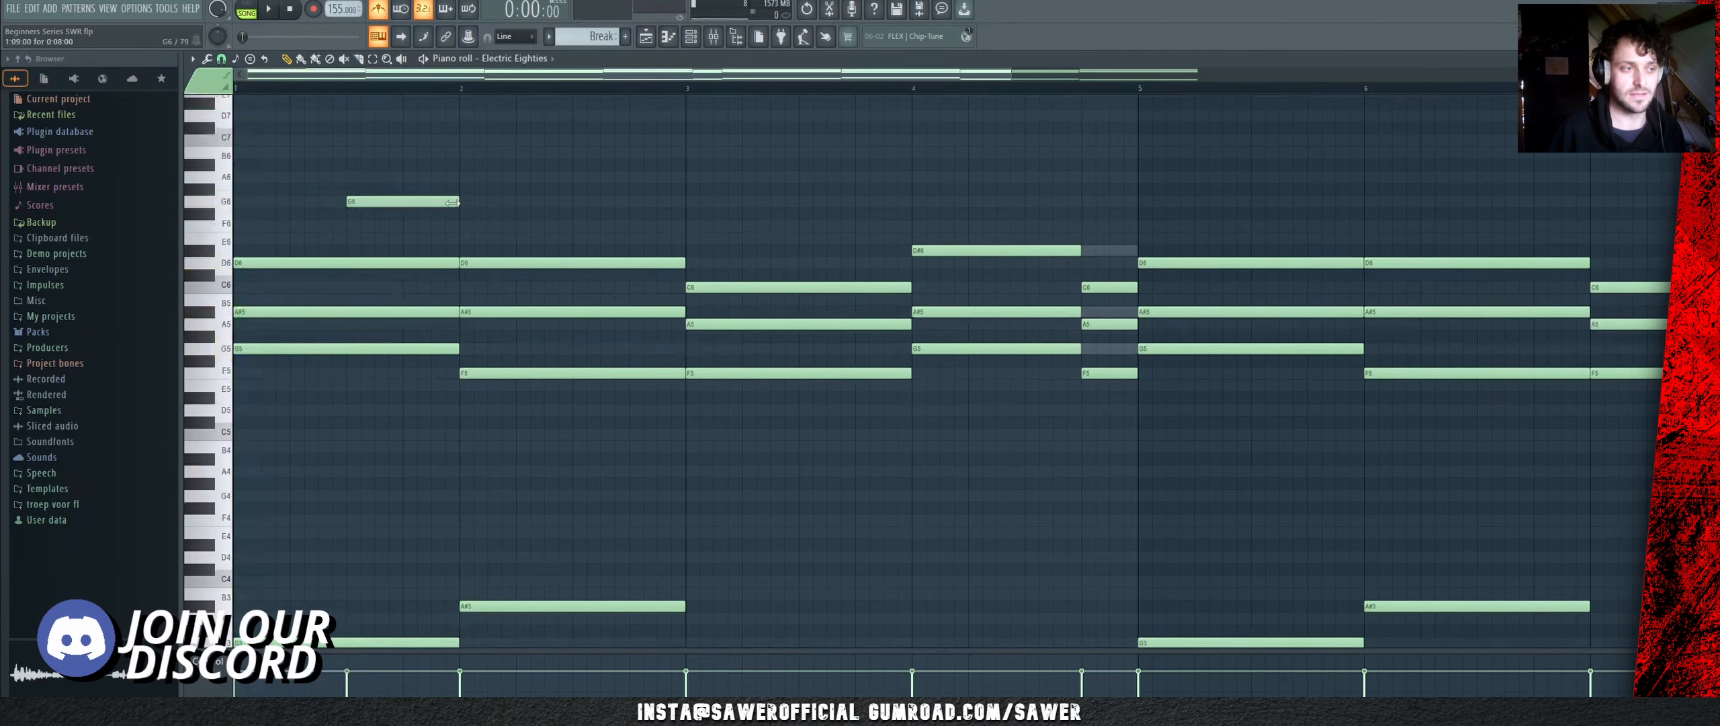
Step: Raise the bar 1 melody note by three semitones from G6 to A#6, playing it back after each semitone
key(space)
ctrl+click(439, 204)
key(space)
key(shift+Up)
key(space)
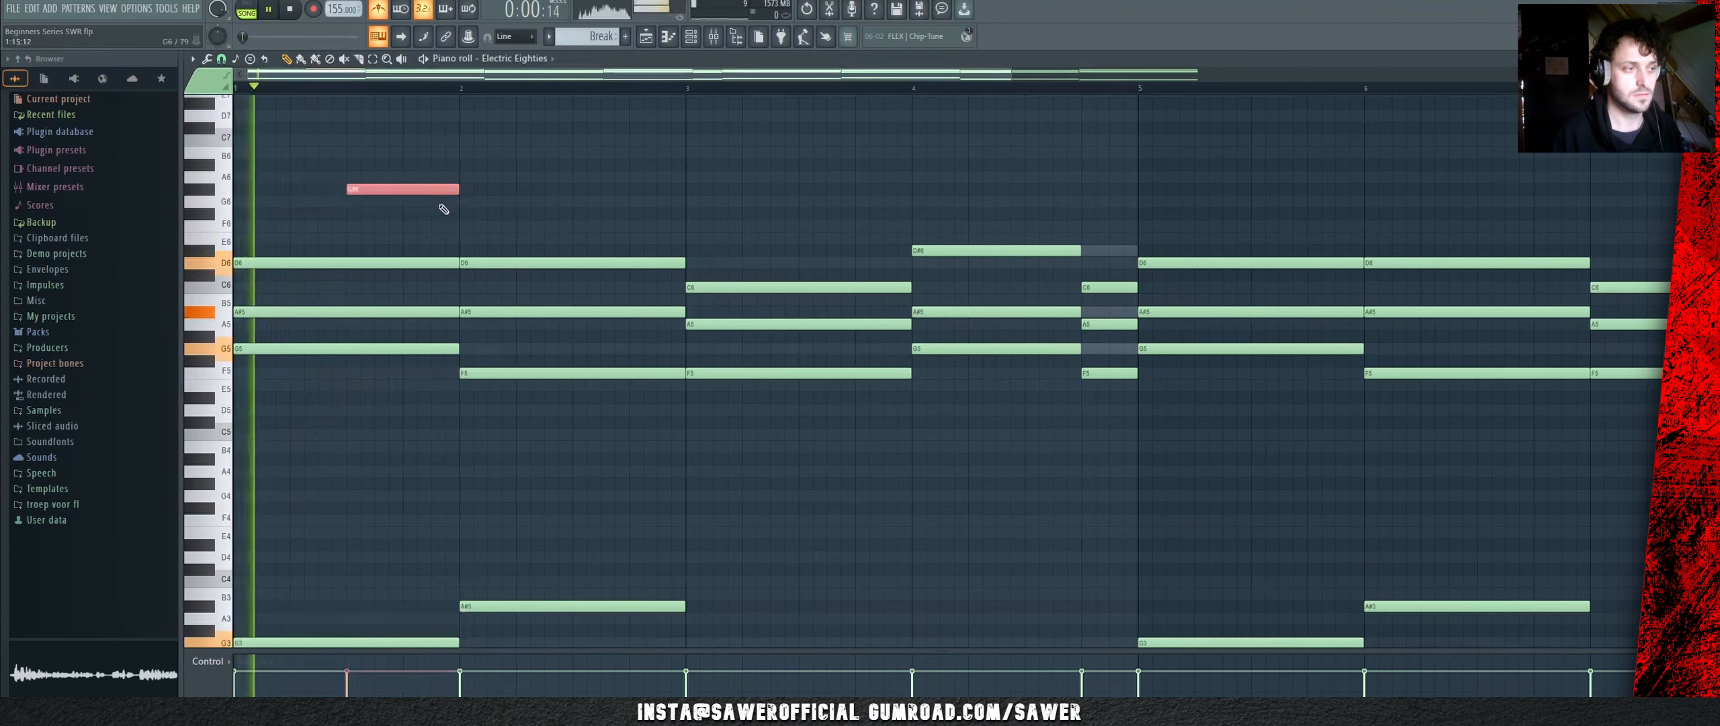
key(space)
key(shift+Up)
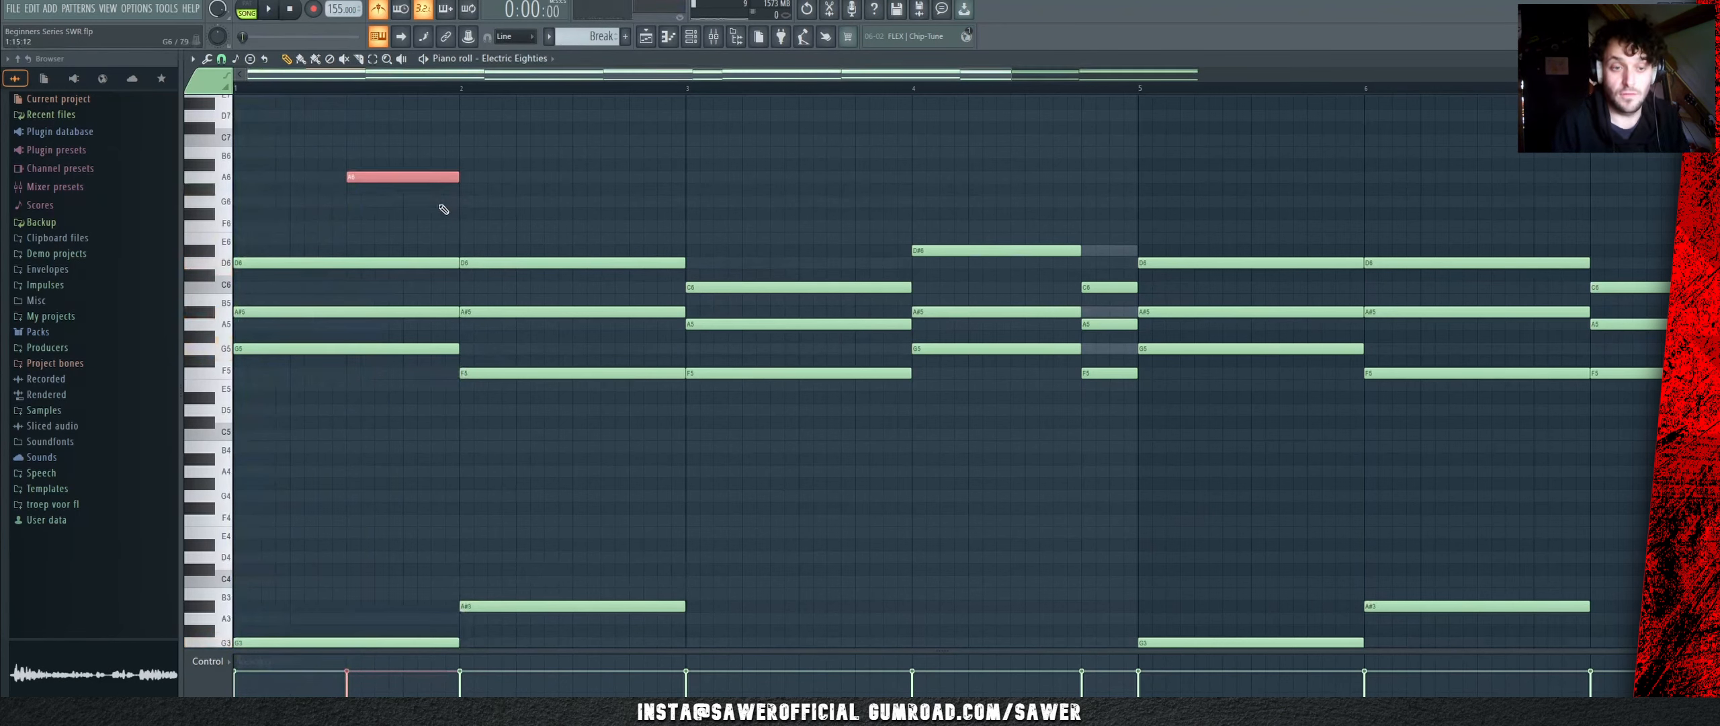
key(space)
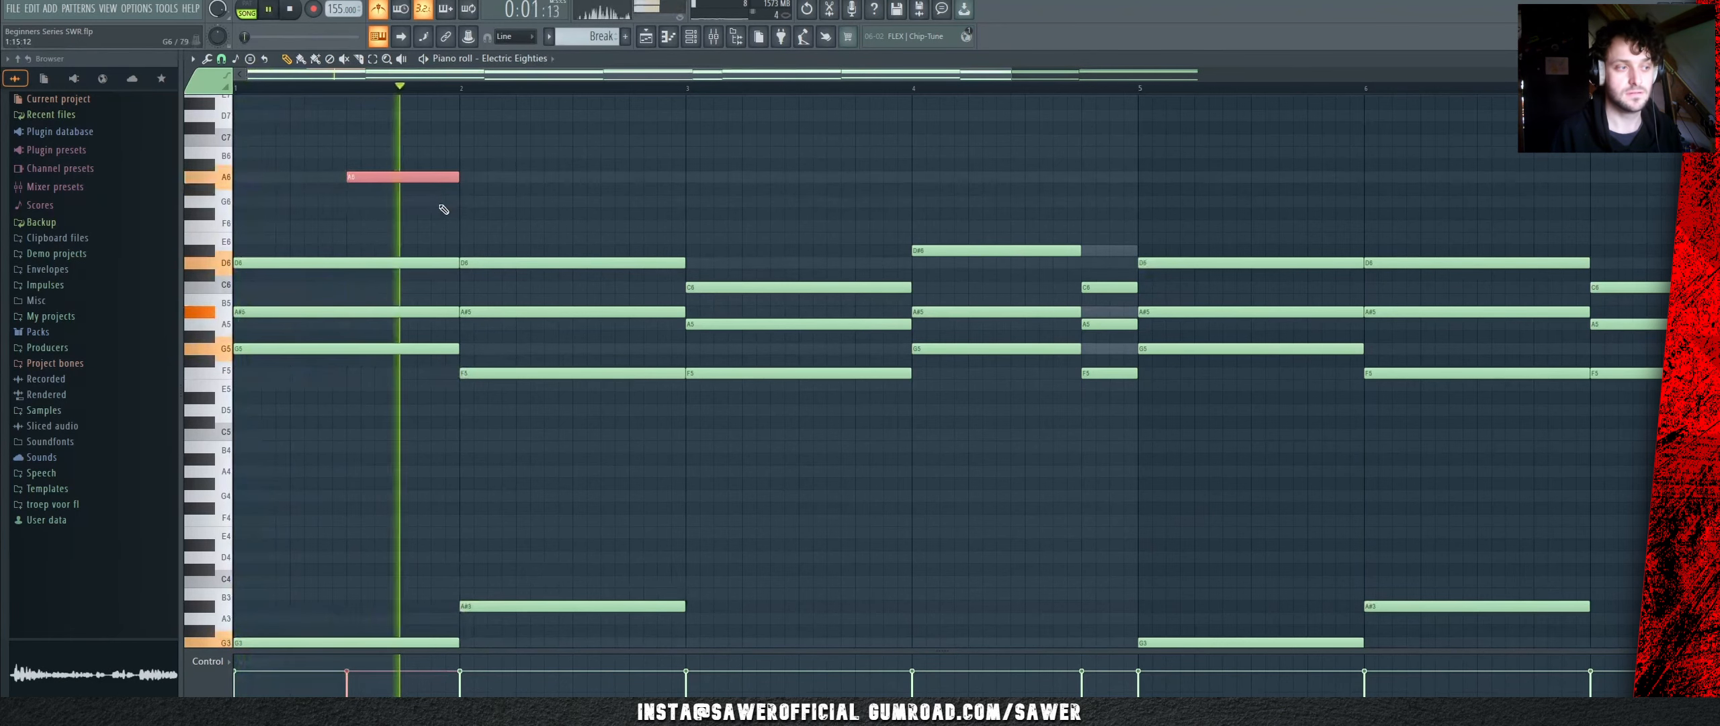
key(shift+Up)
key(space)
key(space)
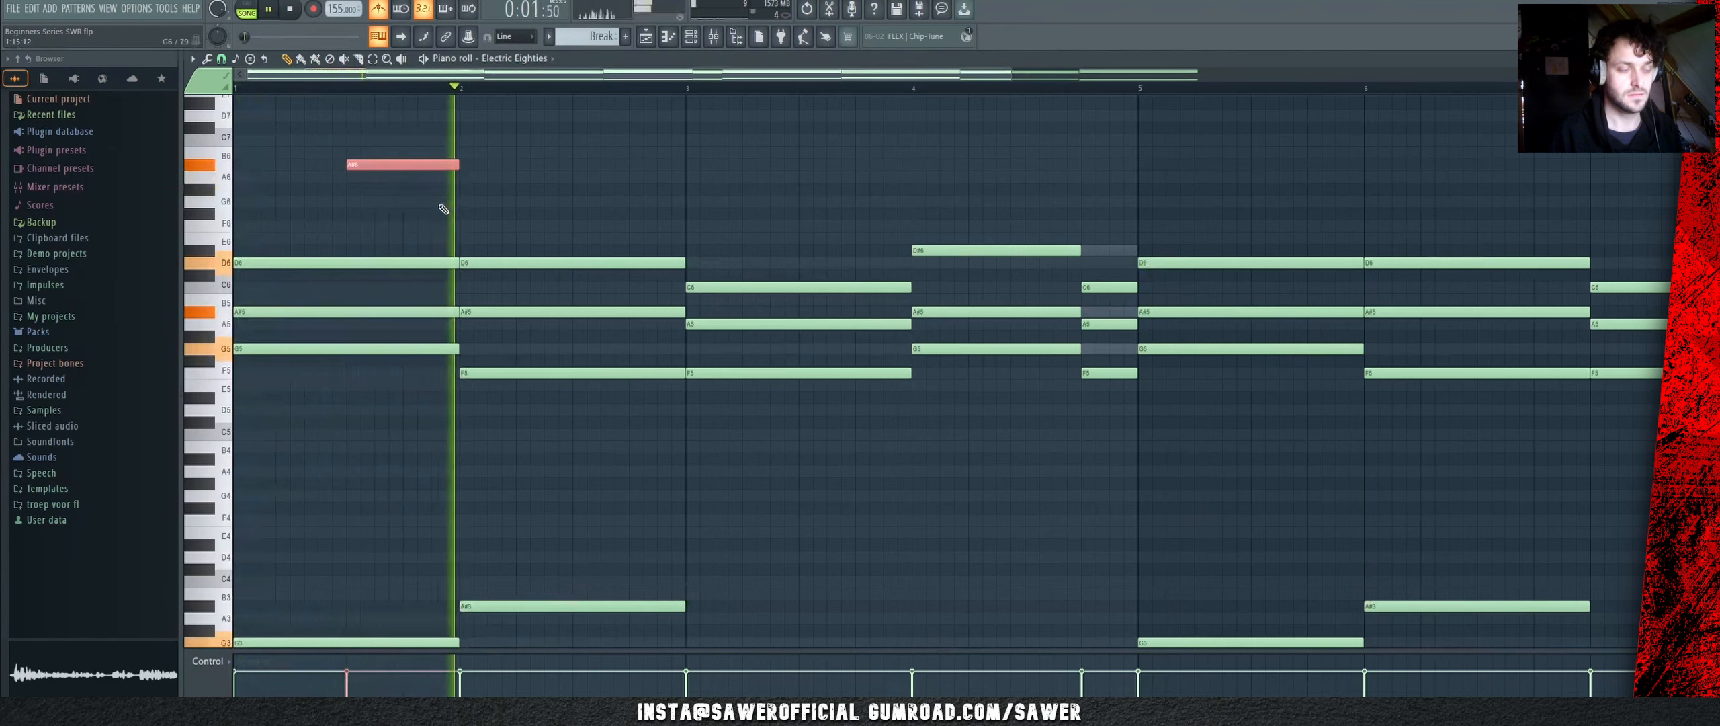
key(space)
Step: Copy the half-bar A#6 note to the second half of bars 2, 3 and 4, and play the pattern
key(ctrl+d)
shift+drag(420, 168, 645, 172)
mouse_move(734, 135)
ctrl+mouse_down()
mouse_move(409, 182)
mouse_move(871, 165)
ctrl+mouse_up()
key(space)
key(space)
key(space)
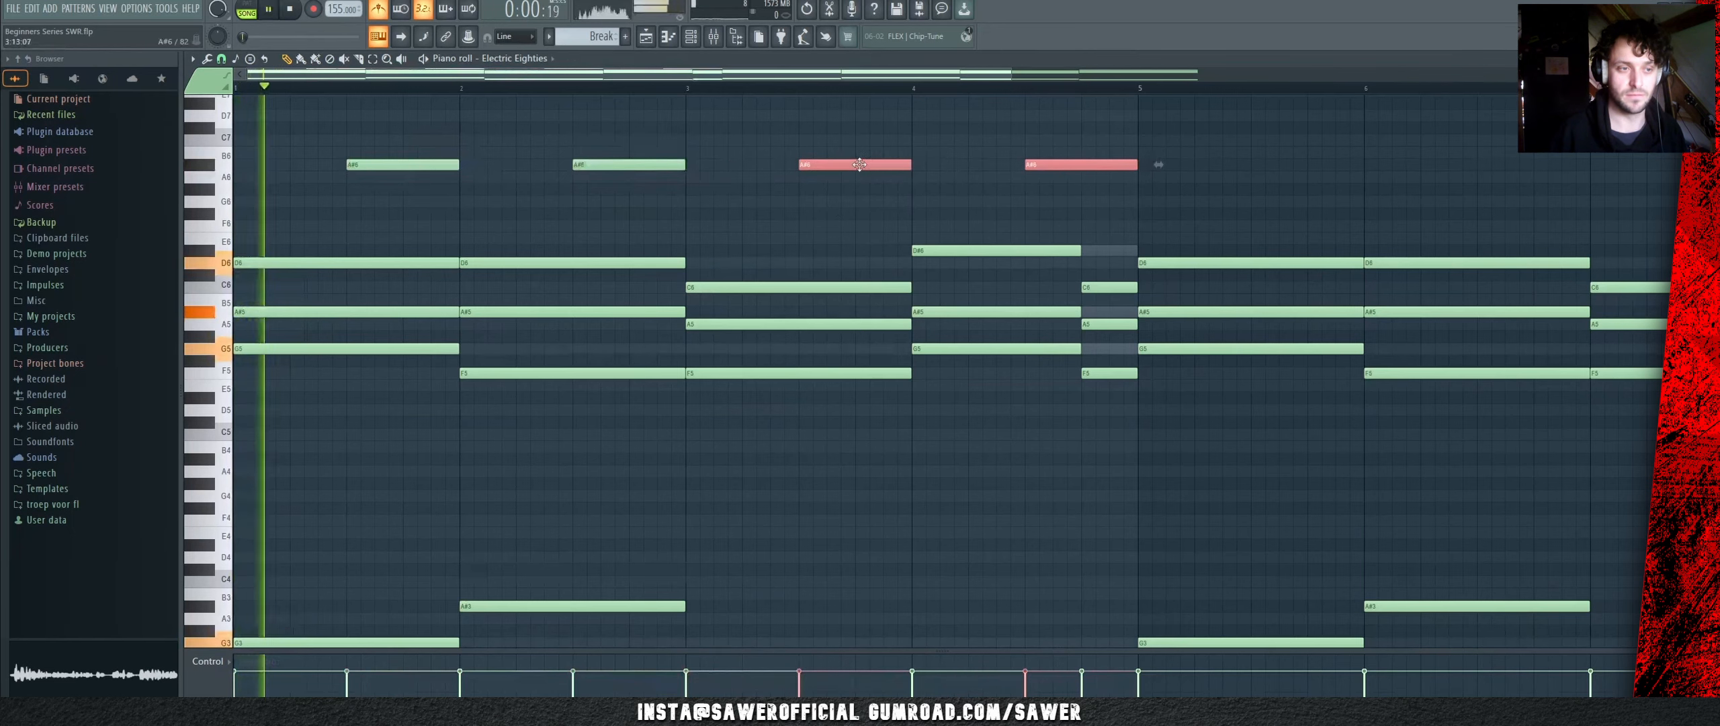
key(ctrl+d)
Step: Move the four half-bar melody notes down to F6, repeat them in bars 5 to 8 and play them
mouse_move(1170, 136)
ctrl+mouse_down()
mouse_move(558, 205)
mouse_move(387, 178)
ctrl+mouse_up()
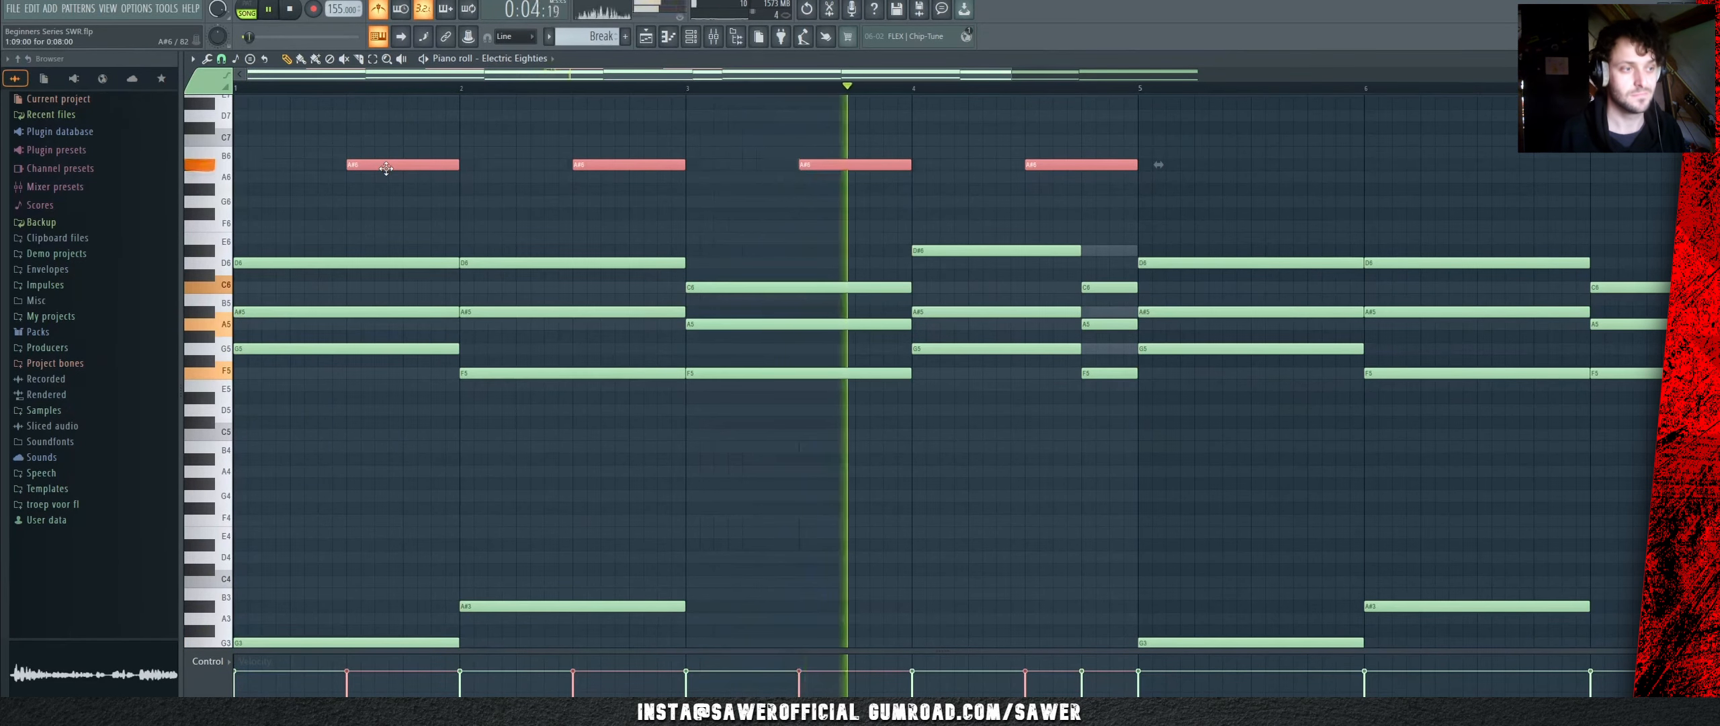
key(space)
drag(386, 168, 392, 239)
key(space)
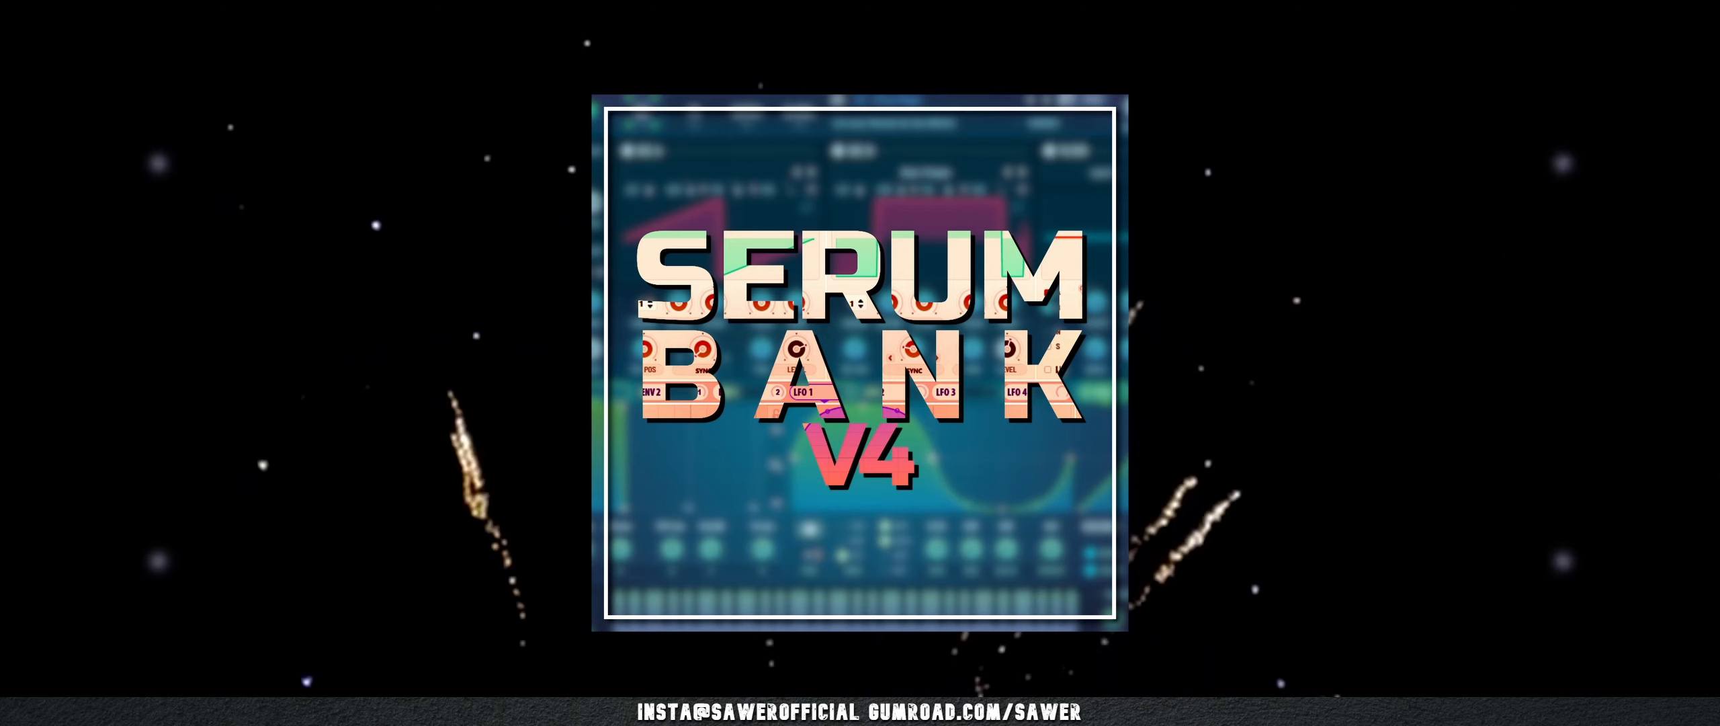
drag(748, 158, 802, 230)
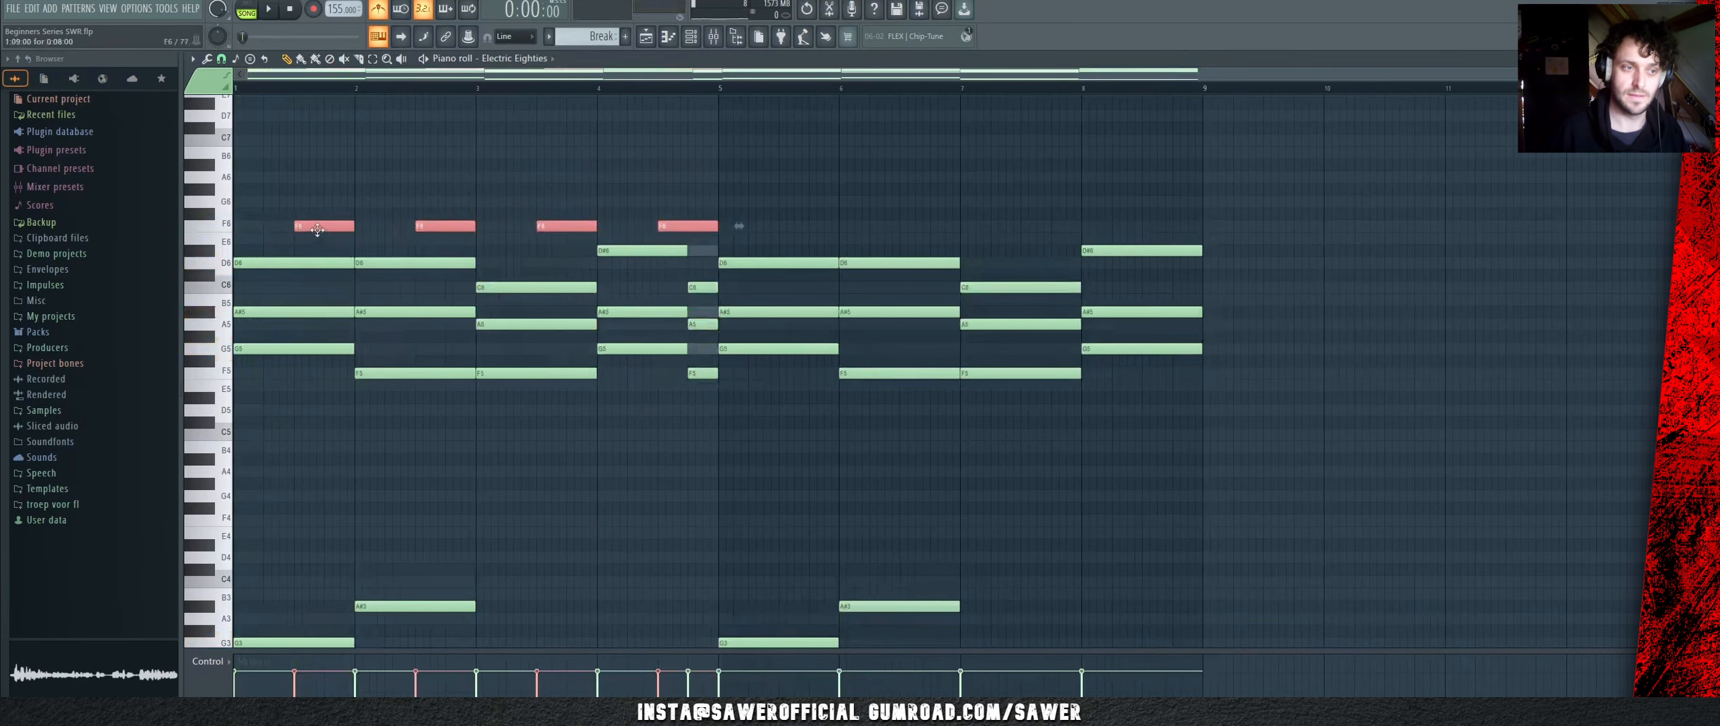
key(space)
right_click(810, 250)
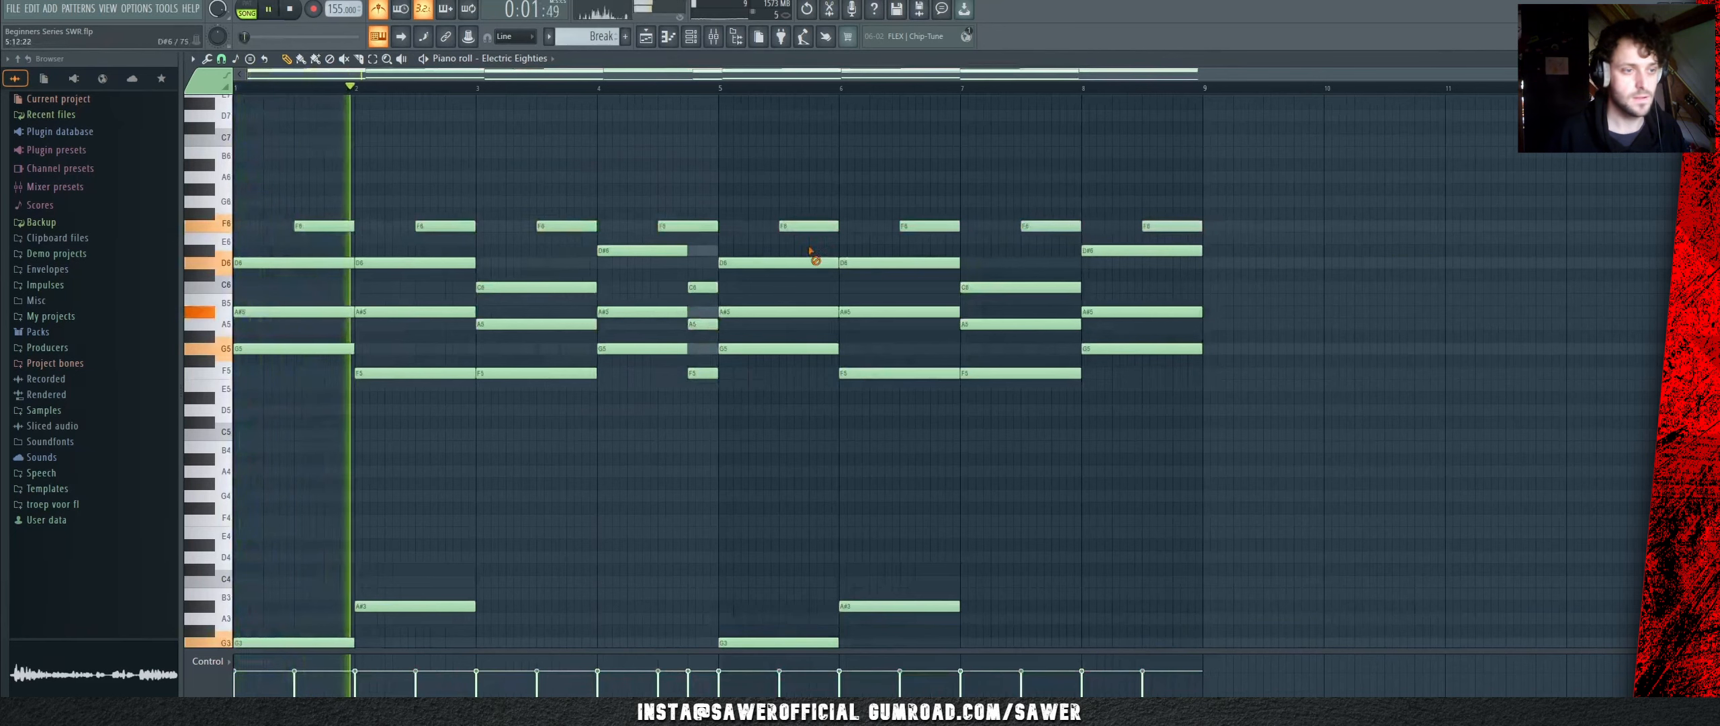
key(space)
Step: Lower the top note of every chord by one octave across all eight bars and play the result
ctrl+drag(1165, 246, 1192, 405)
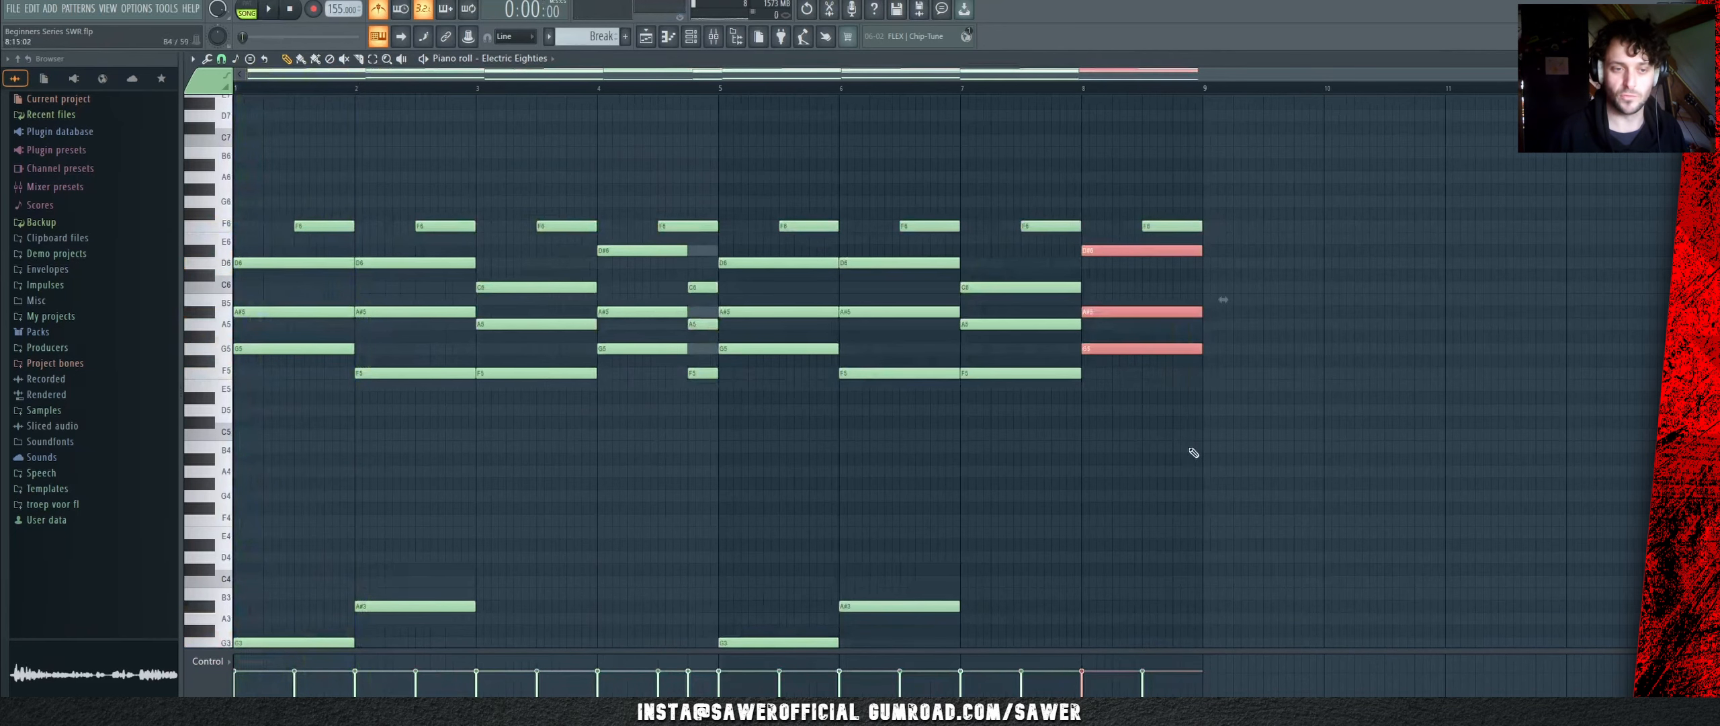
ctrl+click(1237, 424)
scroll(1182, 269, down, 4)
key(space)
scroll(1146, 161, up, 1)
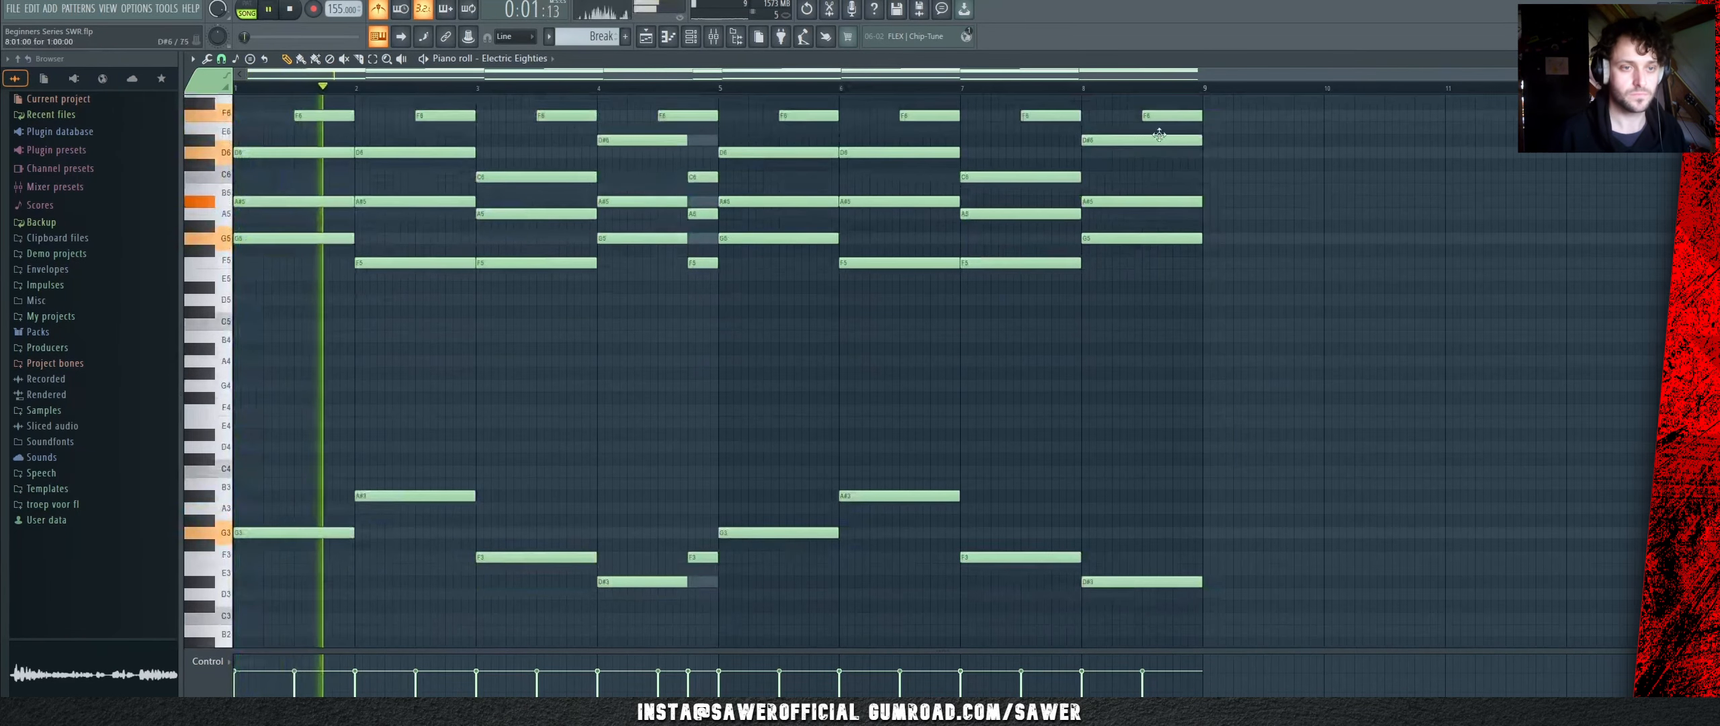
drag(217, 176, 217, 139)
key(space)
key(ctrl+Down)
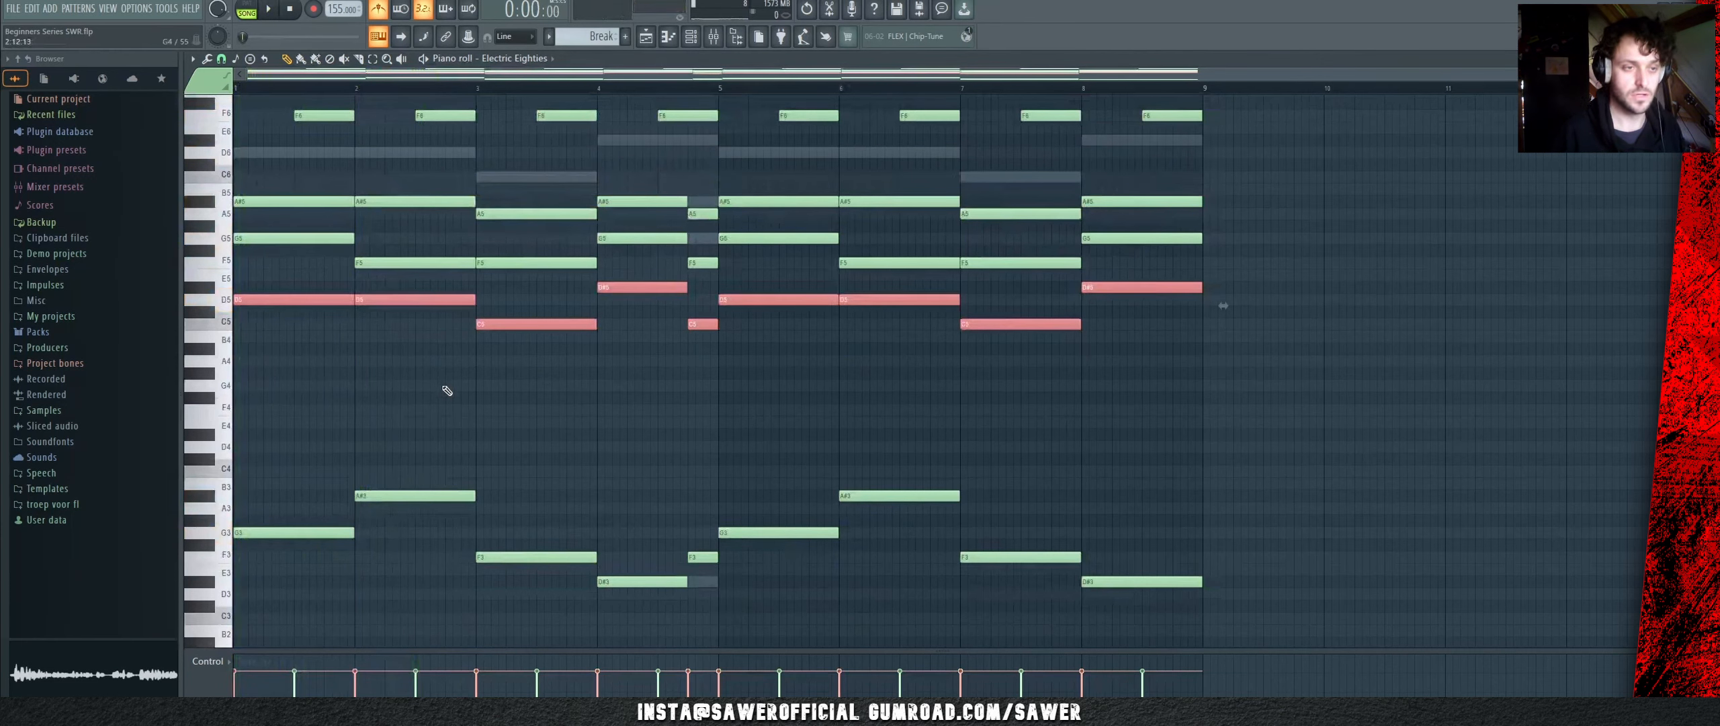
key(ctrl+Up)
key(ctrl+Down)
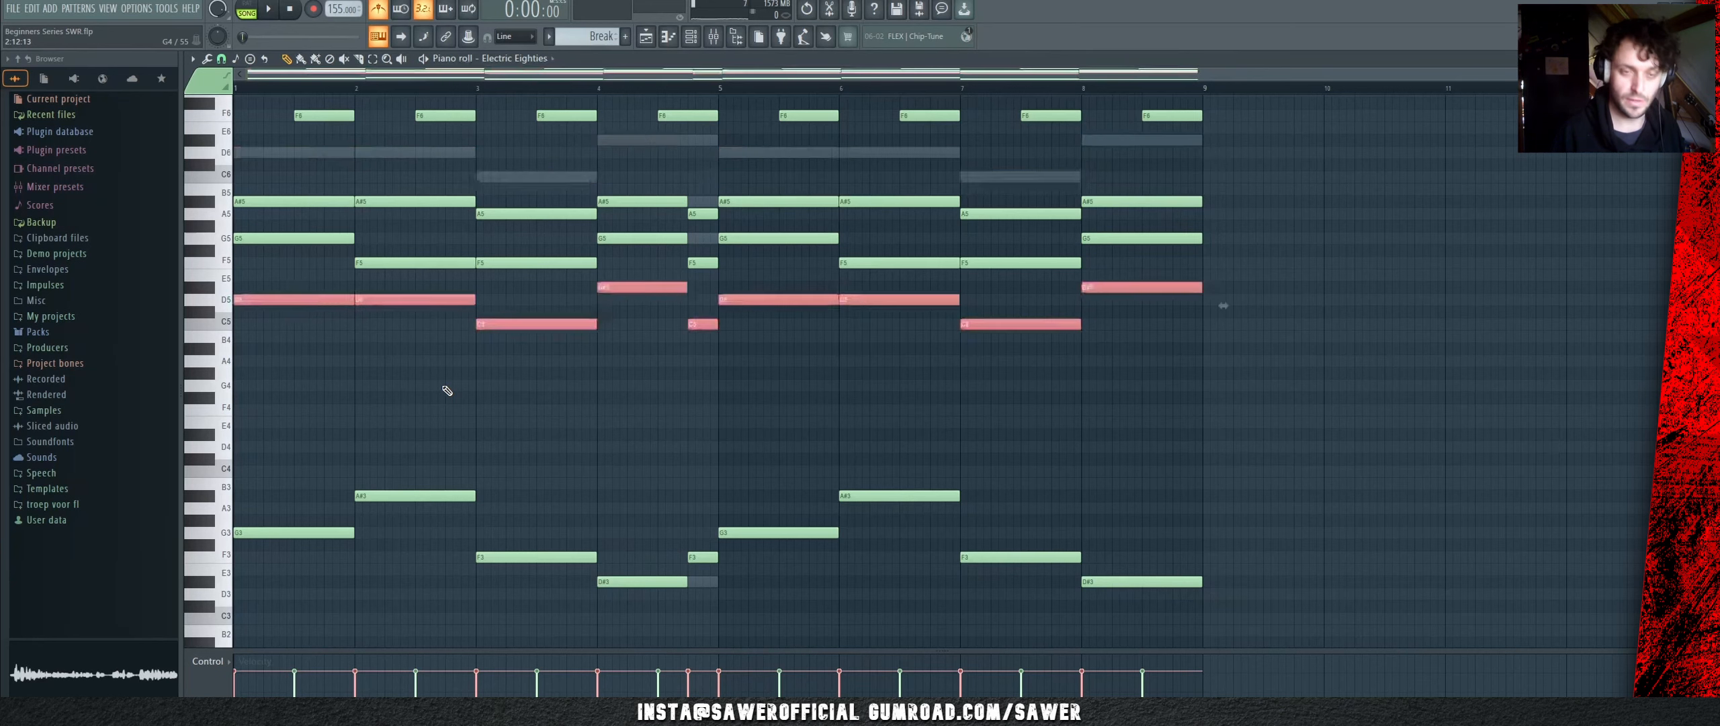
key(space)
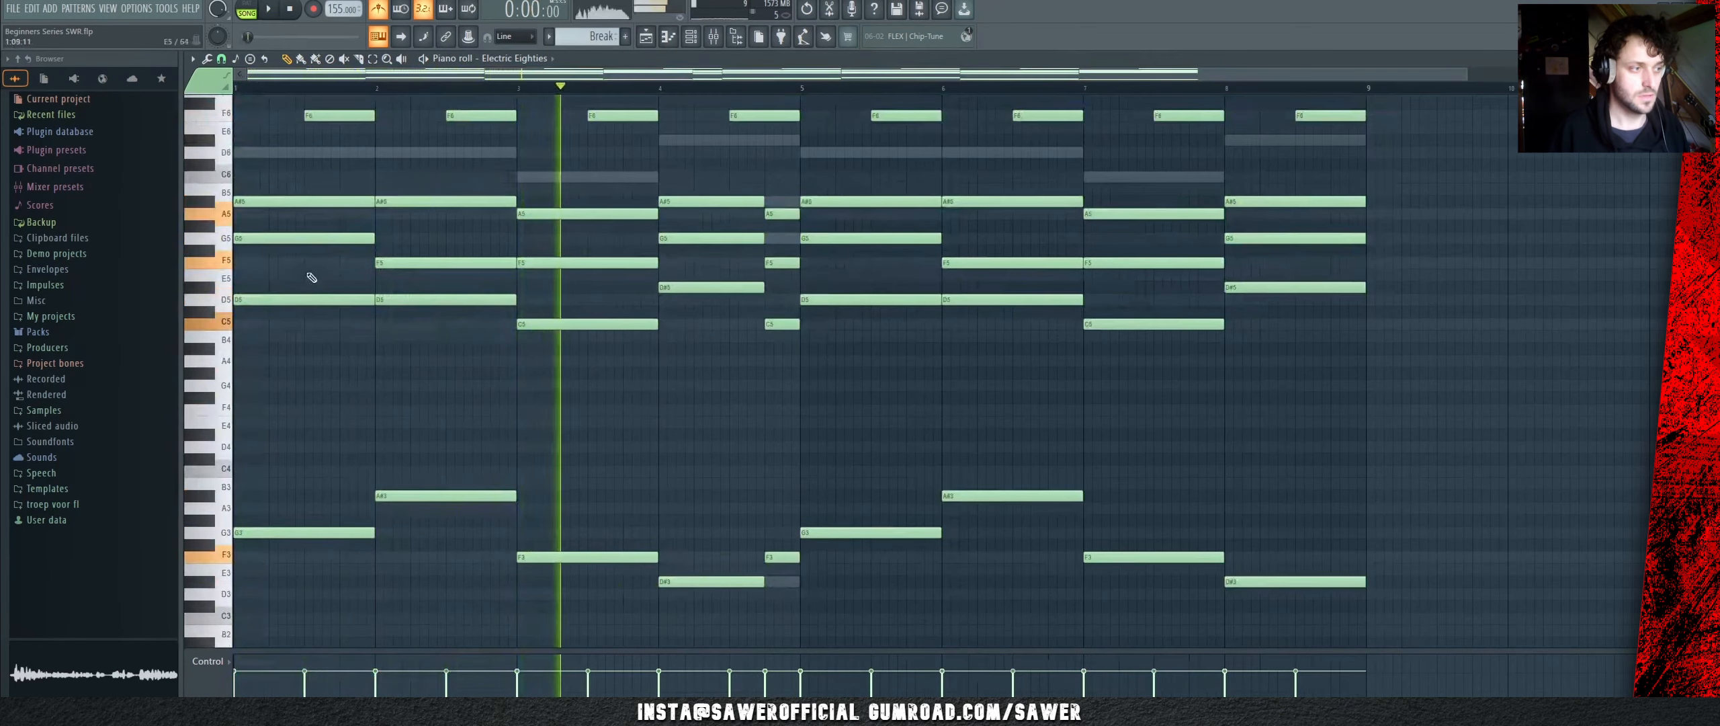
key(space)
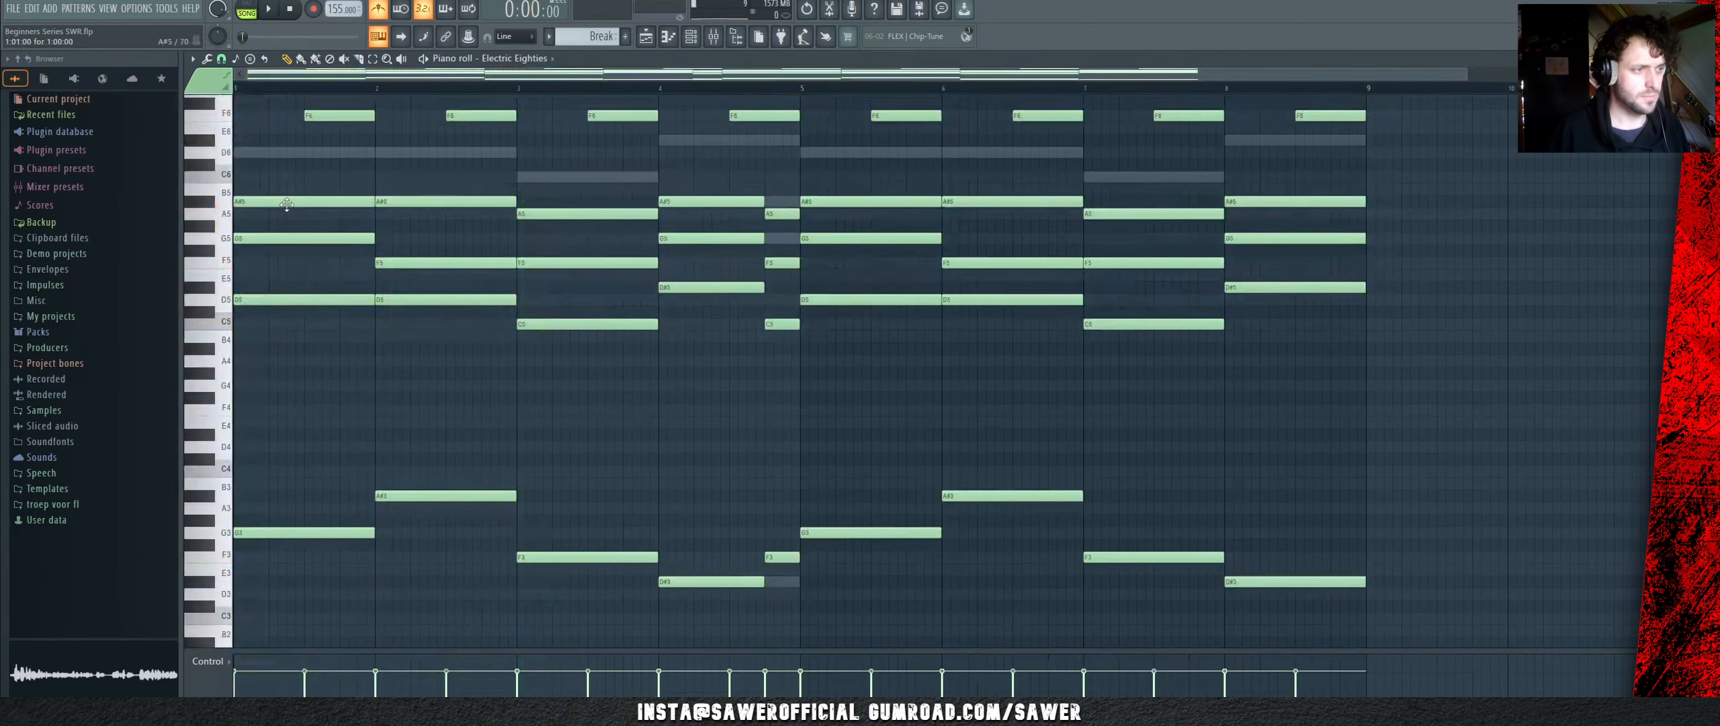
Step: Delete the A#5 note from bar 1's chord and play back the result
ctrl+scroll(338, 129, up, 4)
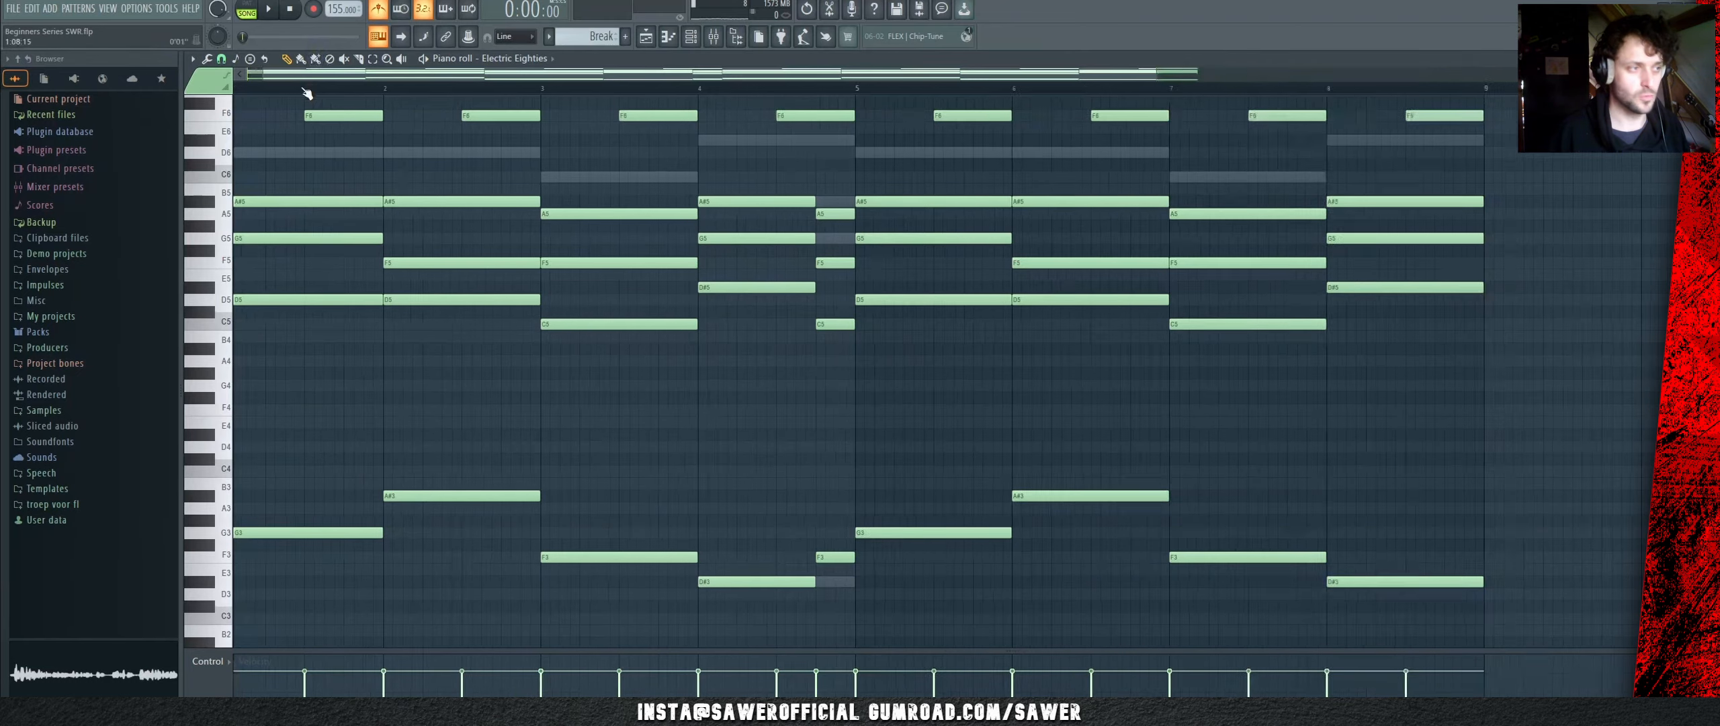
scroll(462, 315, up, 2)
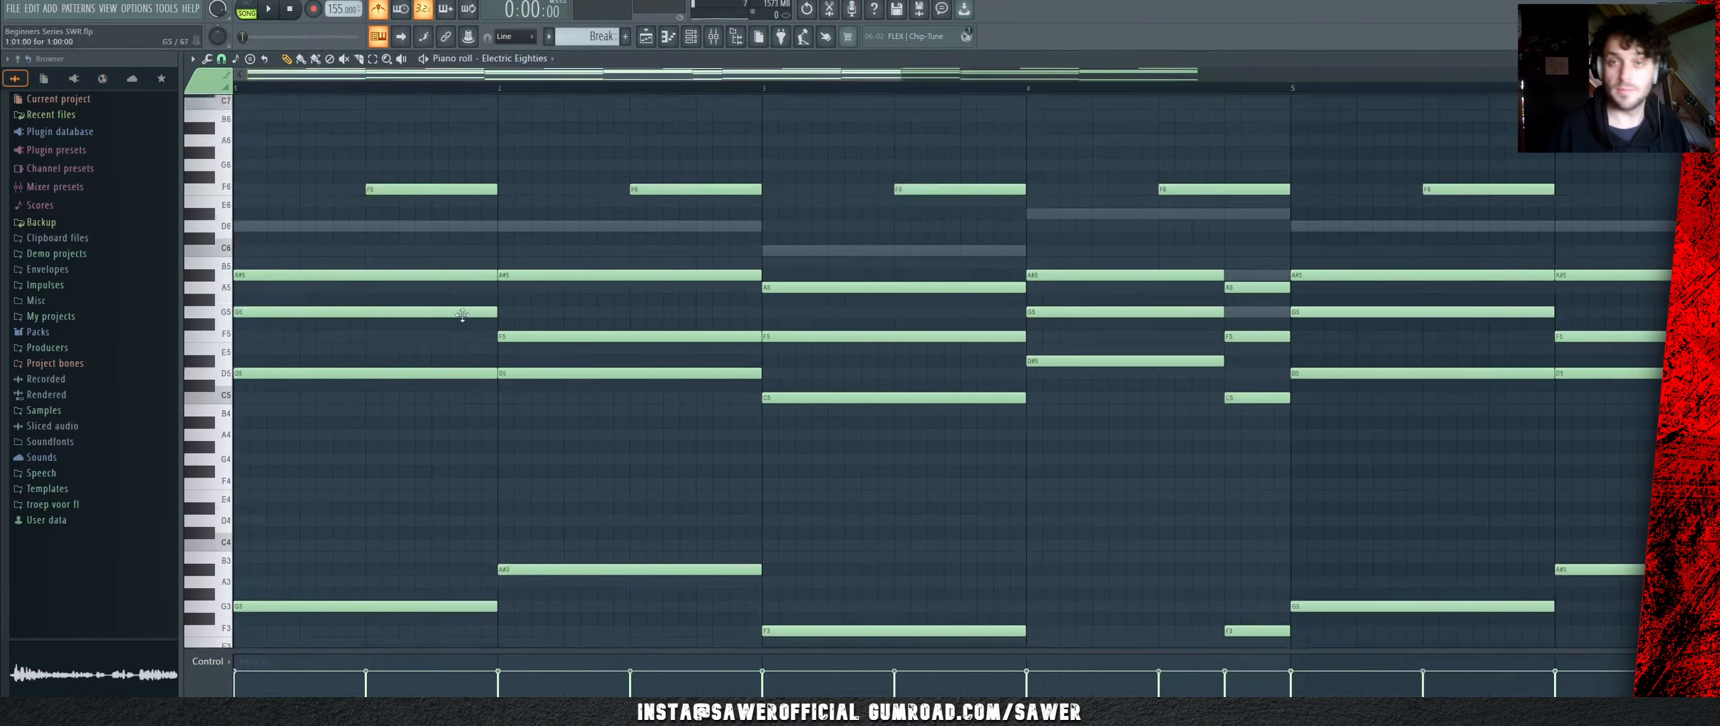
ctrl+click(357, 308)
ctrl+click(303, 606)
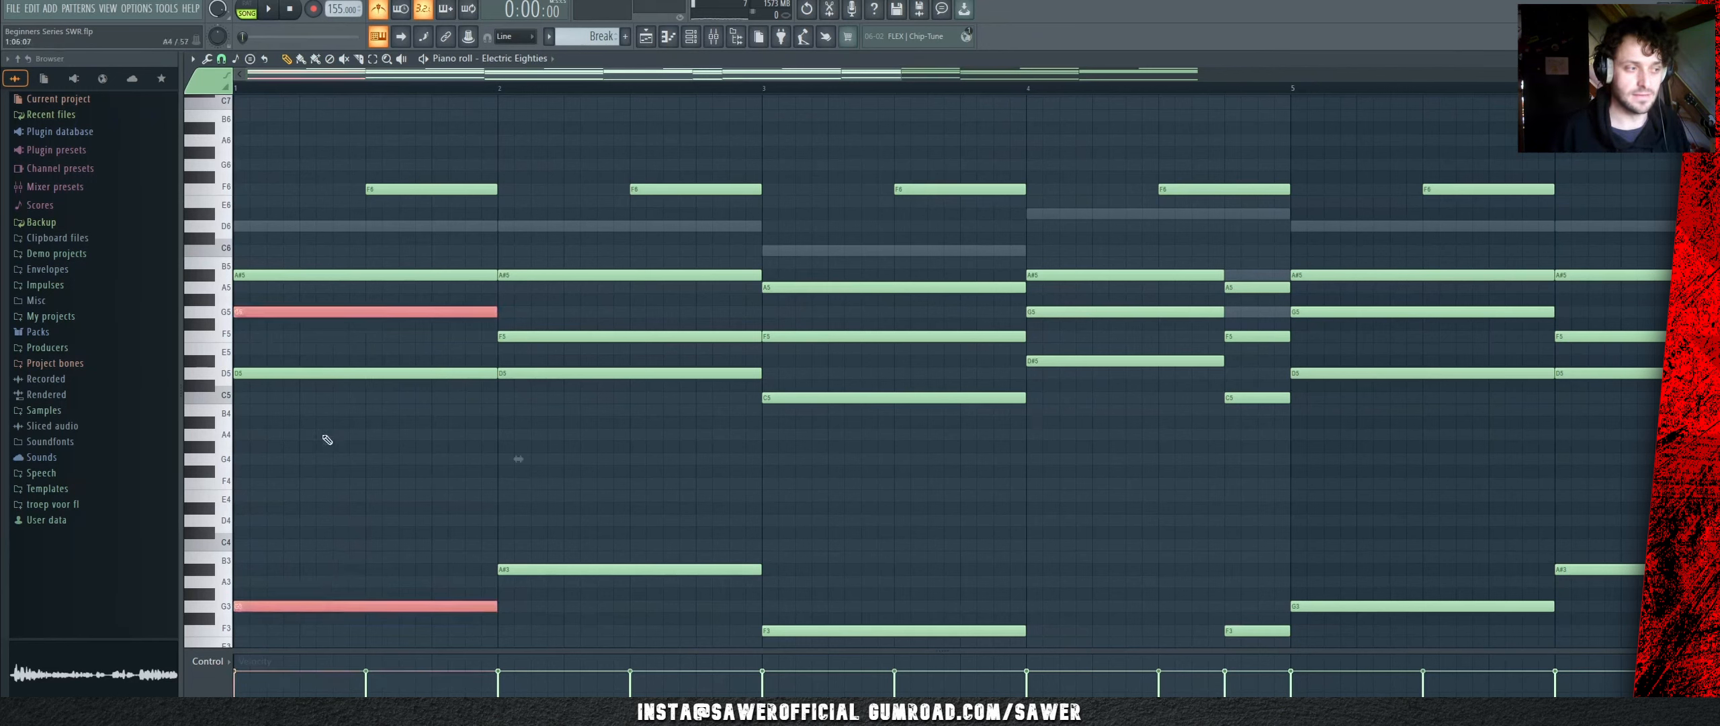
ctrl+click(303, 373)
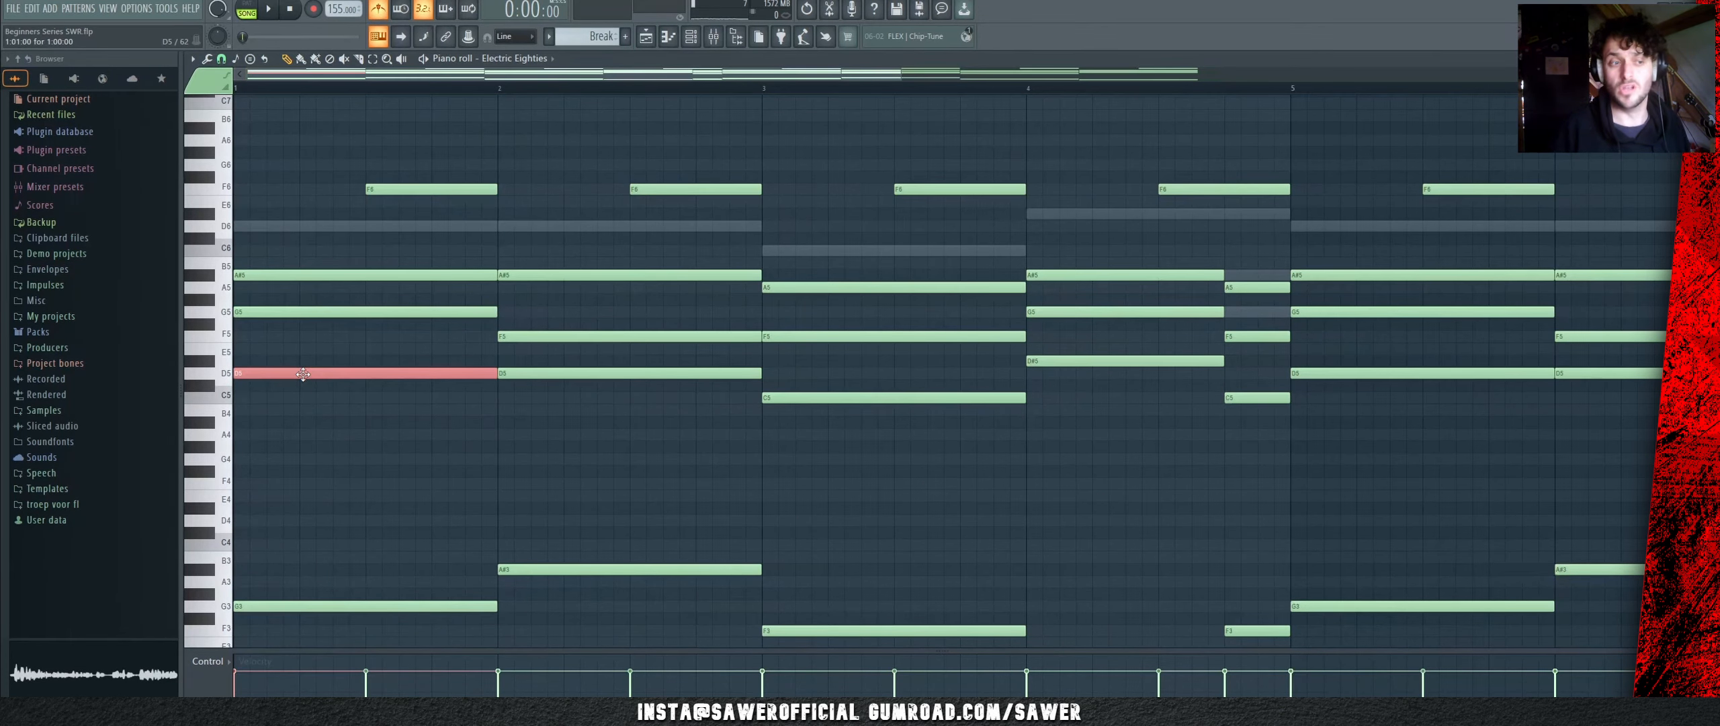
ctrl+click(384, 410)
ctrl+click(356, 276)
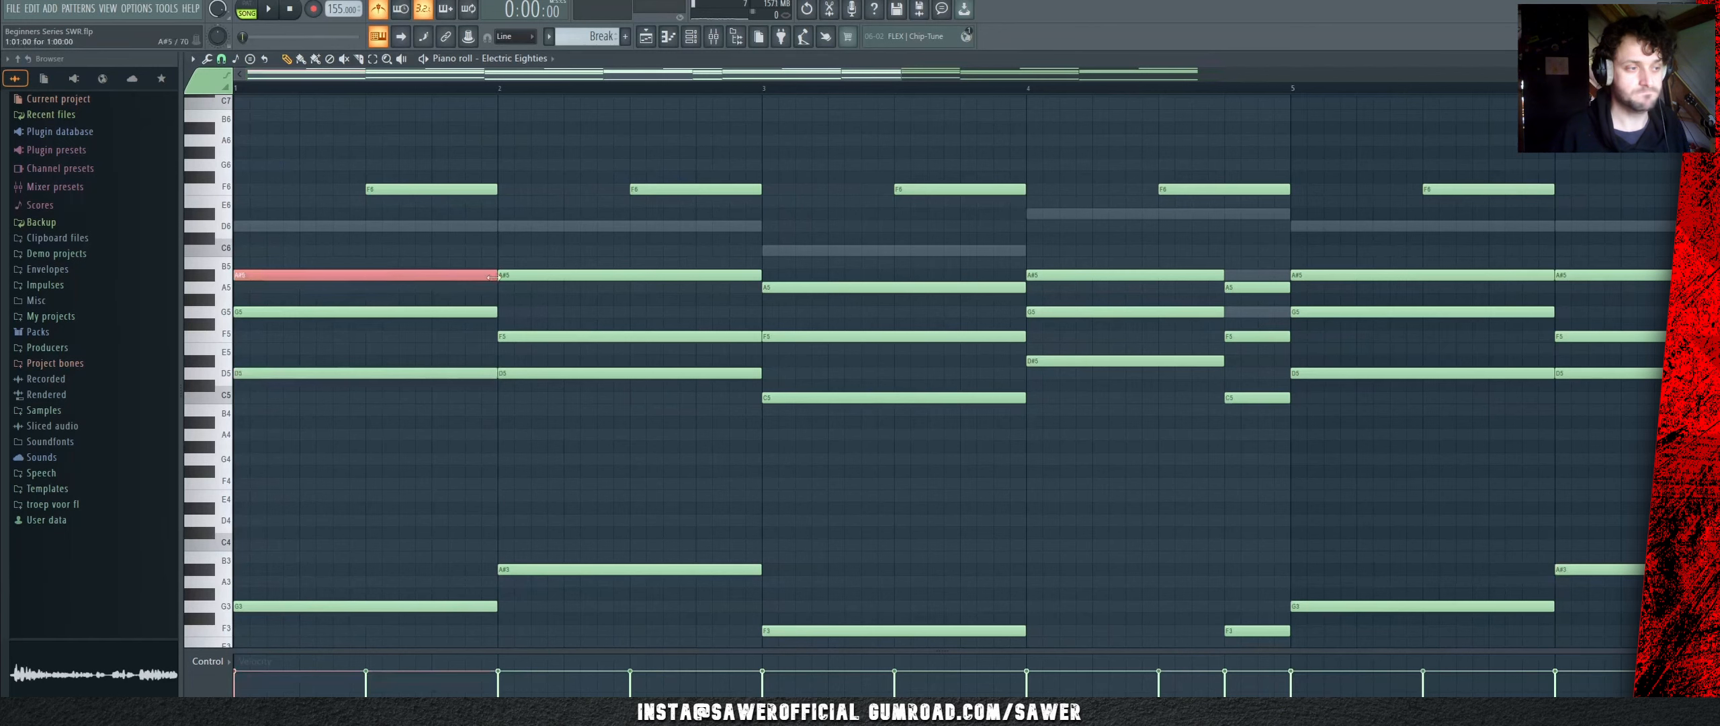
right_click(455, 277)
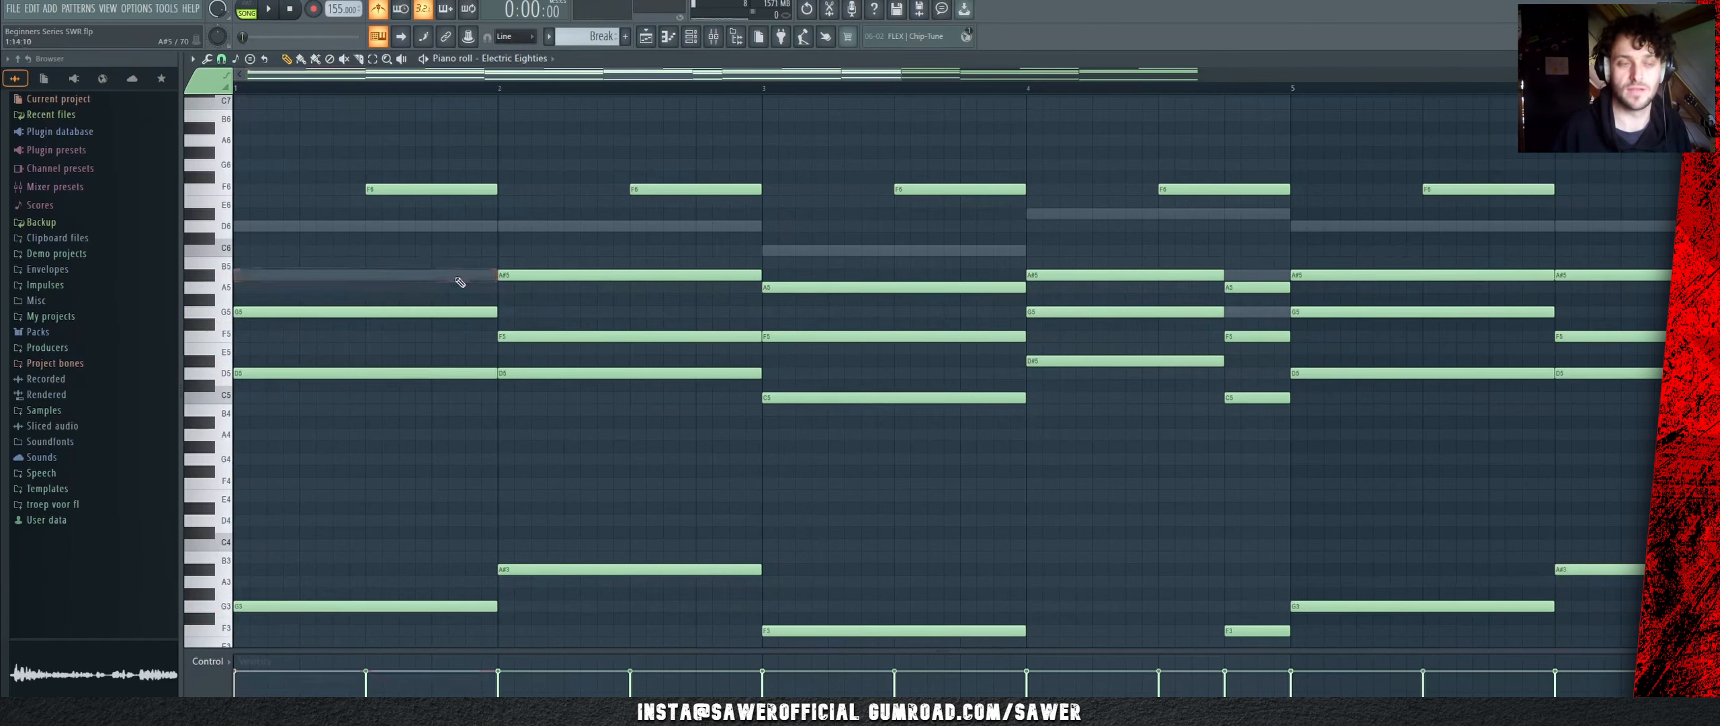
key(space)
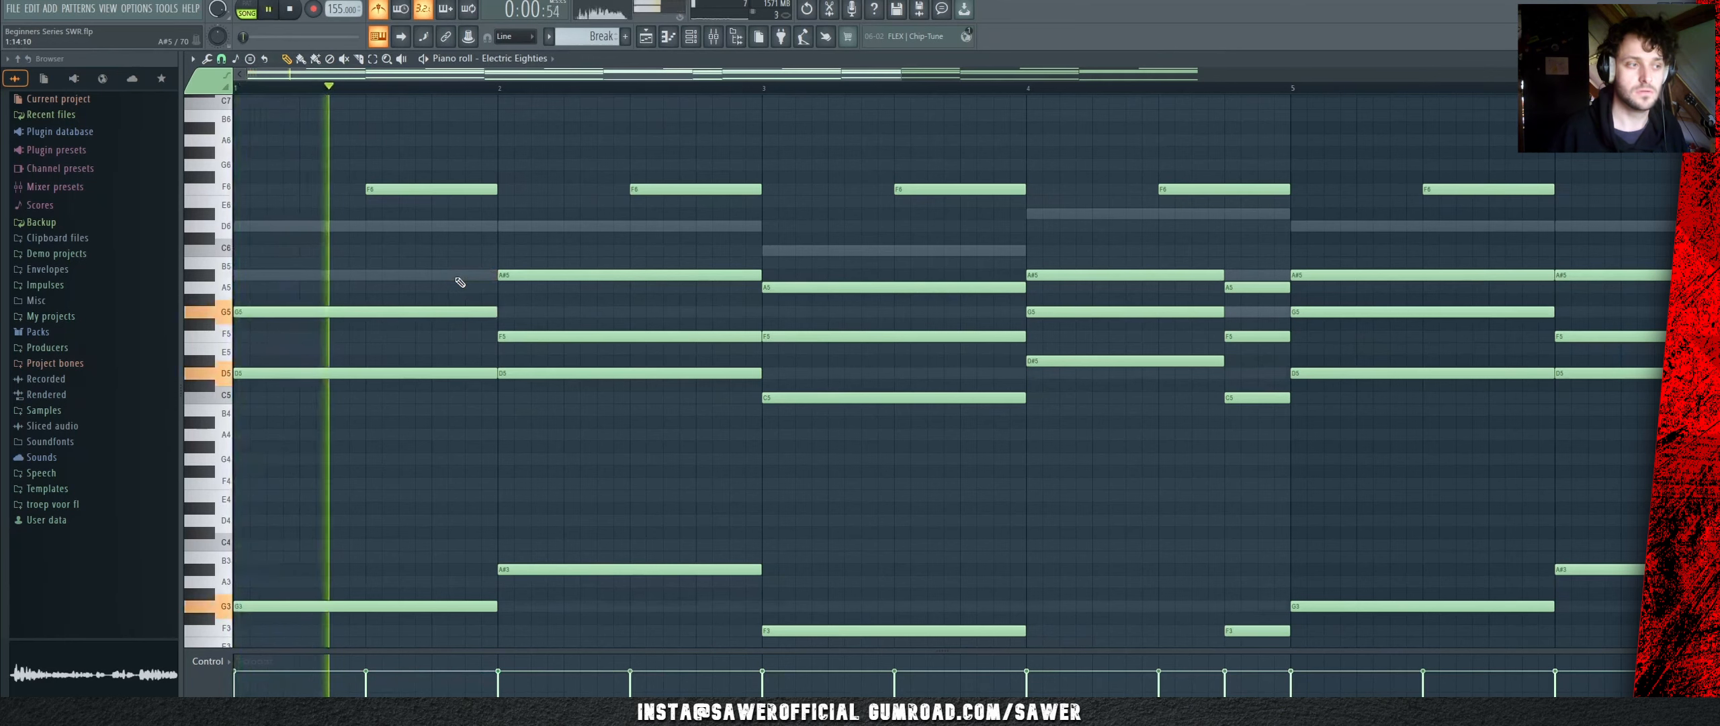
key(space)
key(space)
key(space)
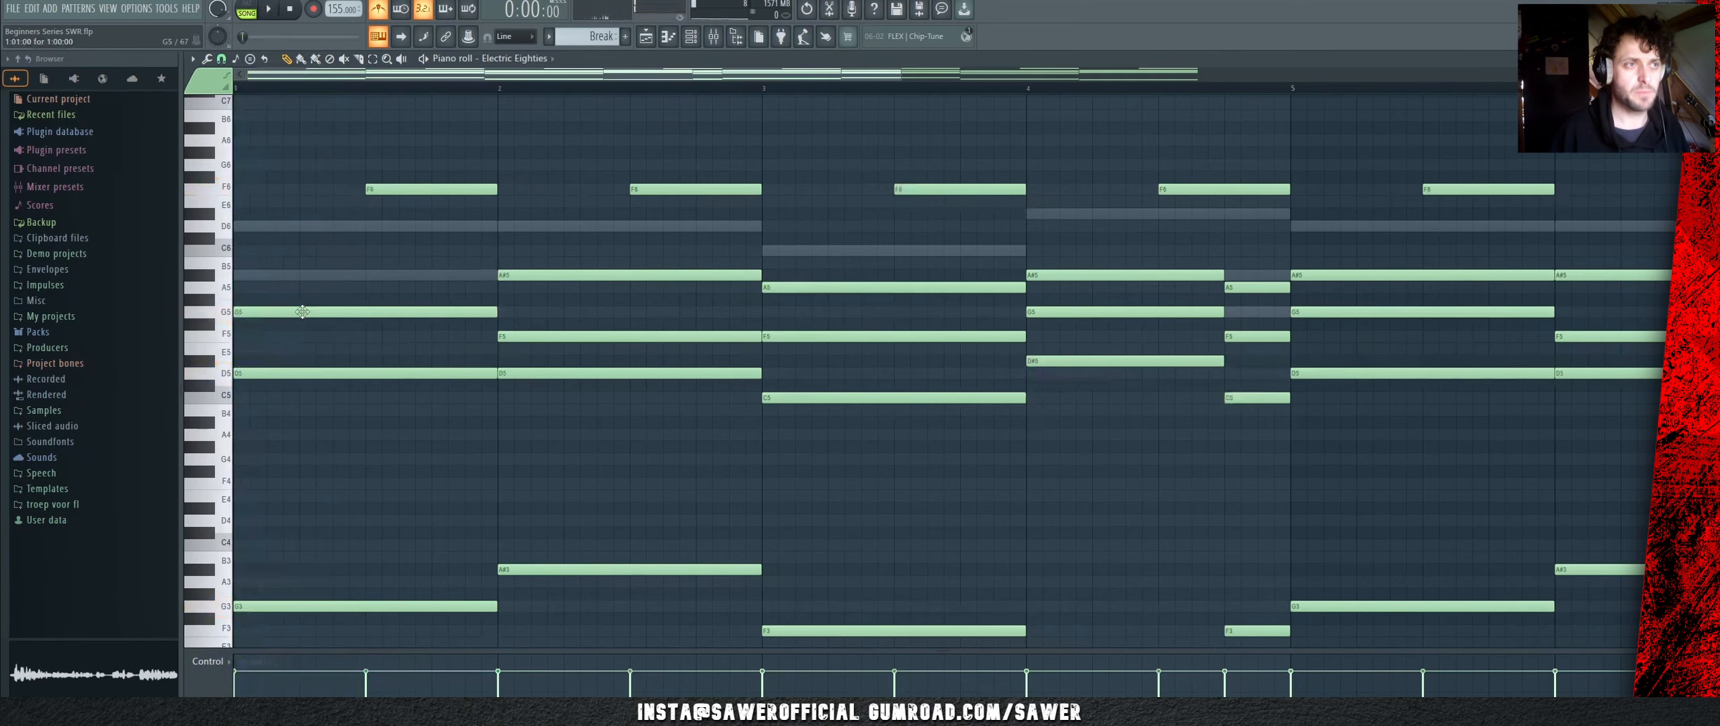
Step: Play the pattern and examine bar 1's A5–A#5–A5 notes and bar 2's move from C5 to D5
key(space)
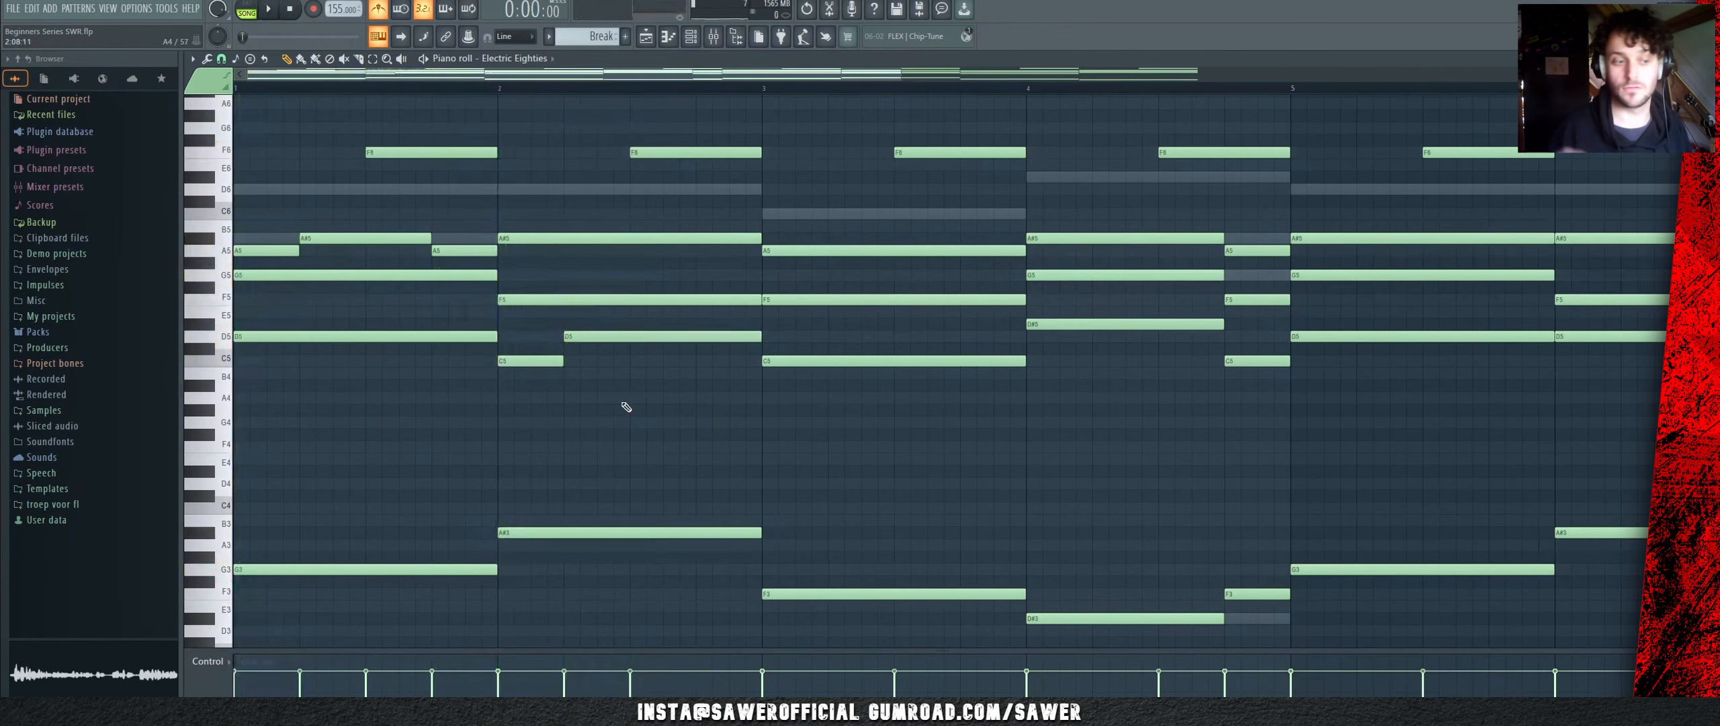
scroll(631, 430, up, 1)
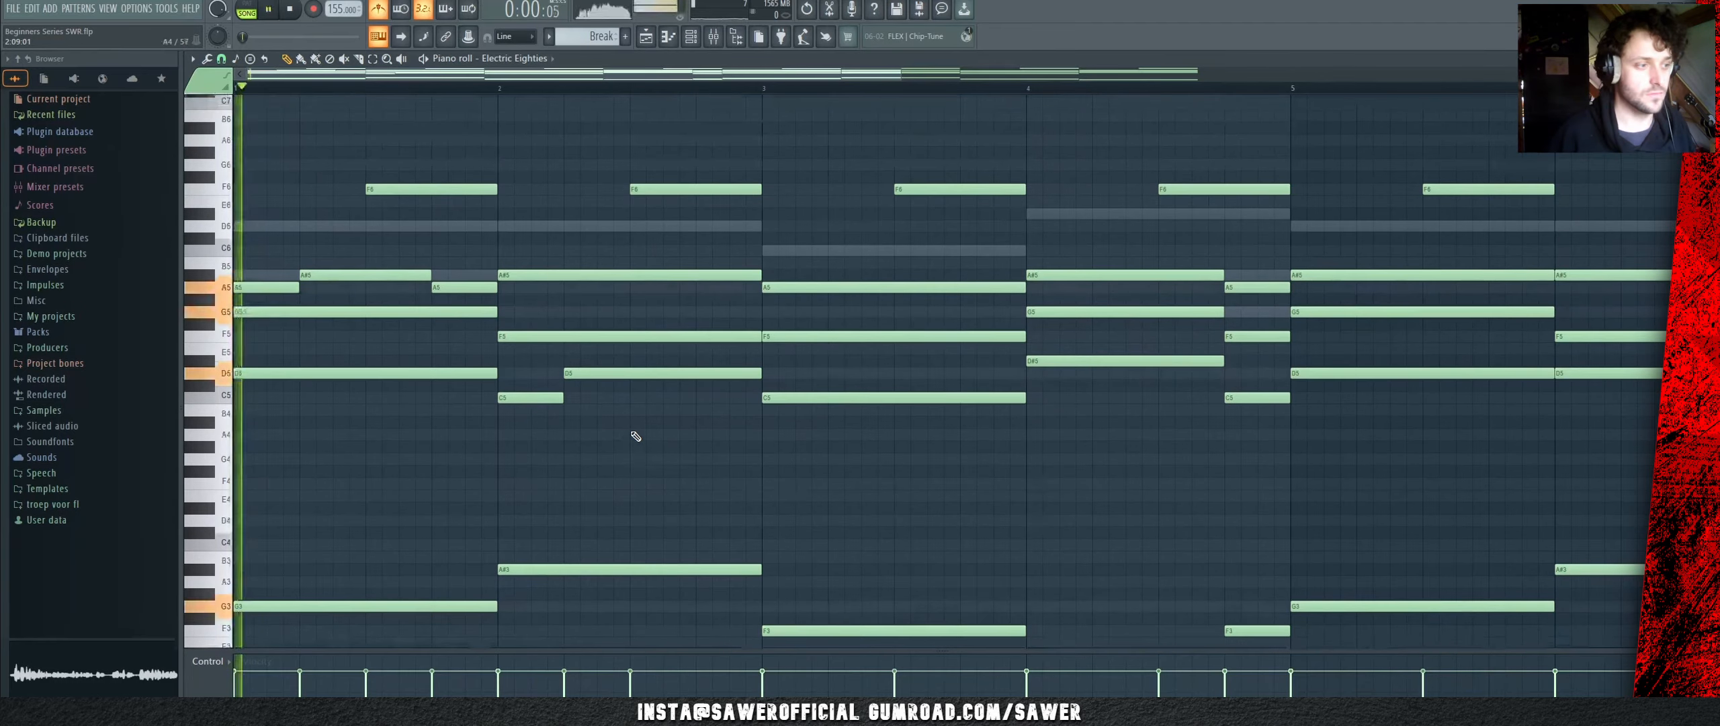
drag(425, 269, 232, 300)
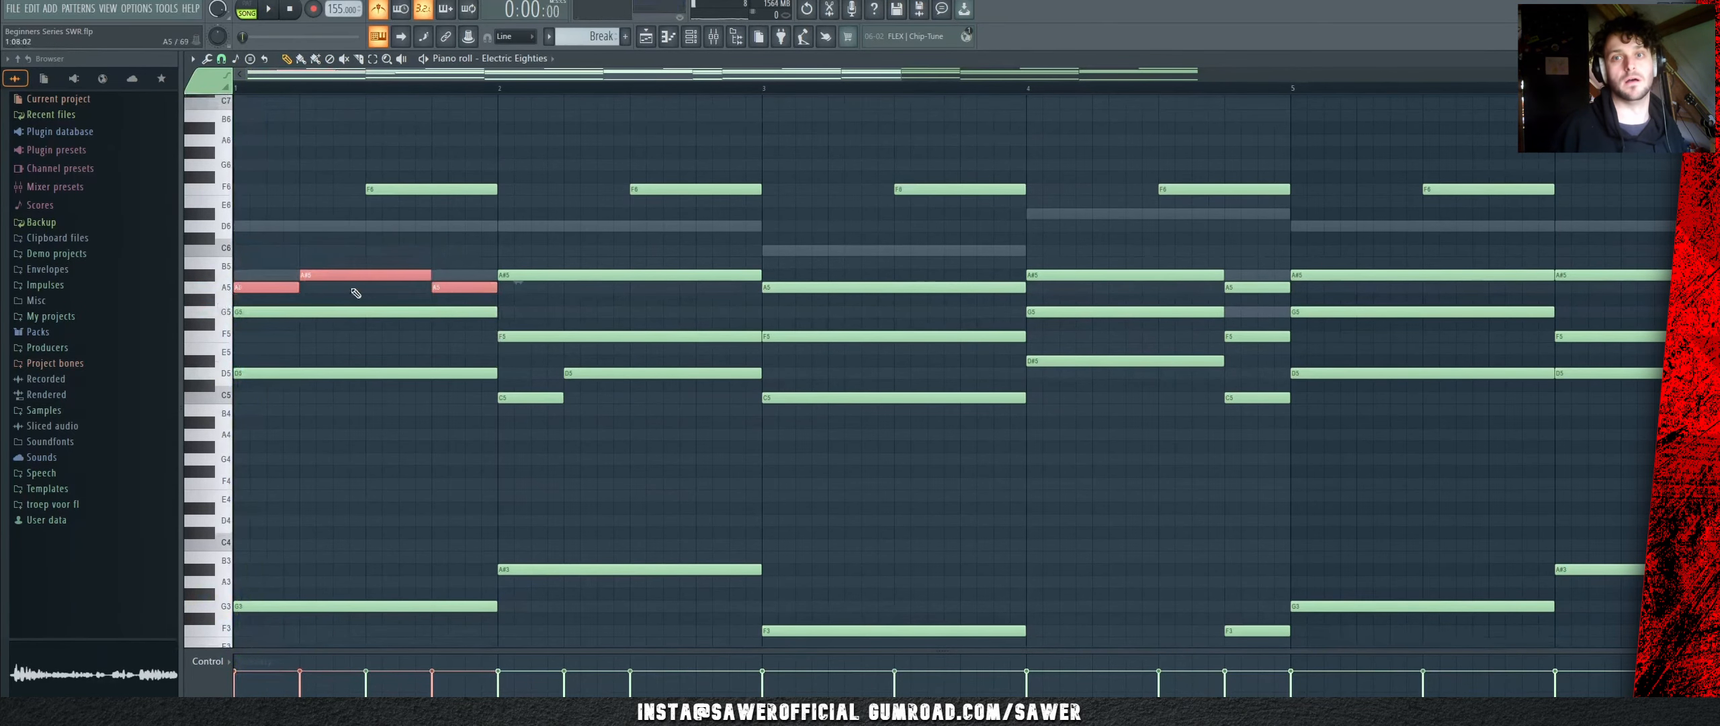
key(space)
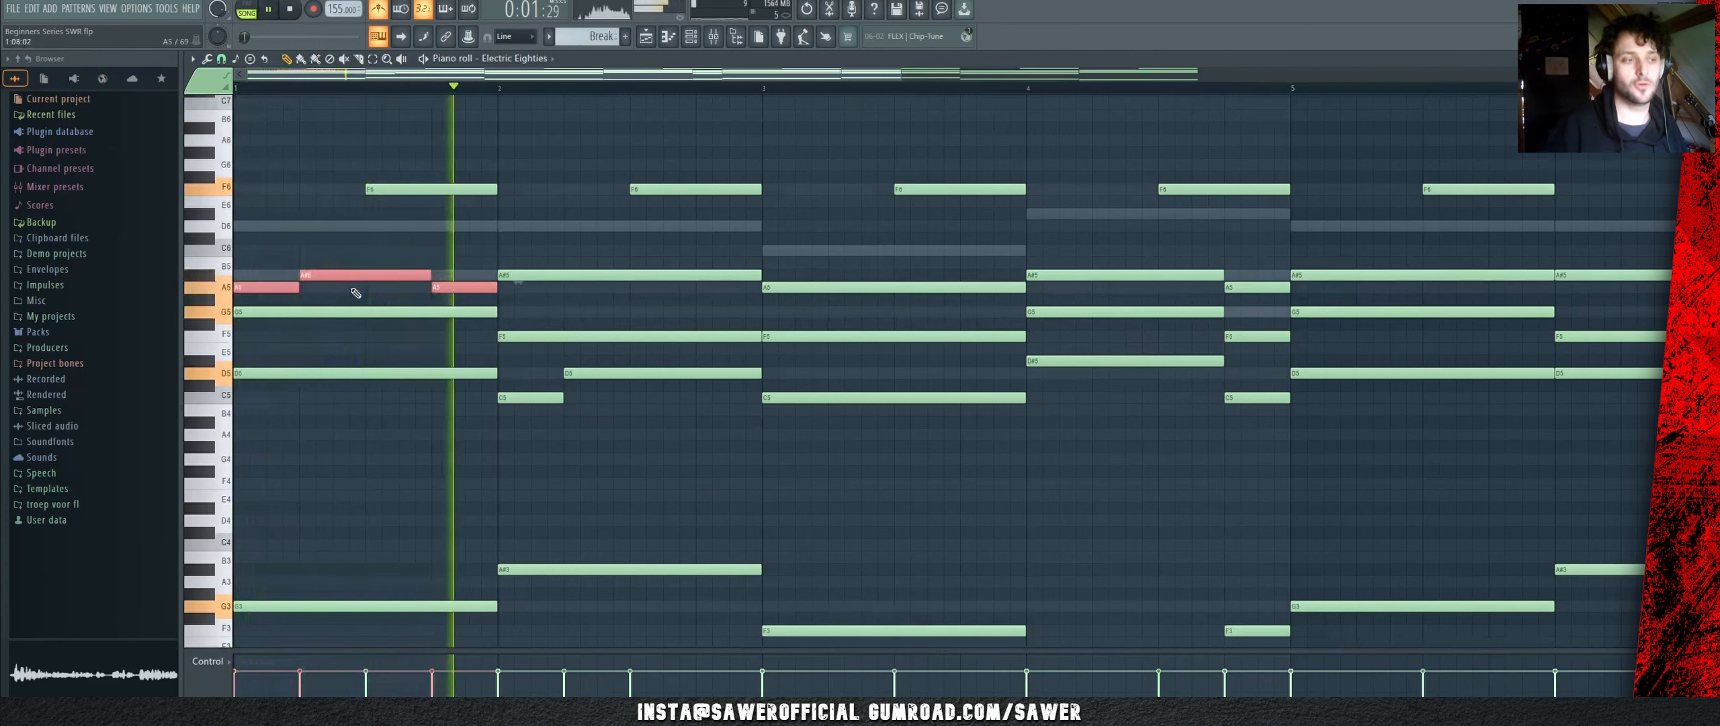
ctrl+click(556, 455)
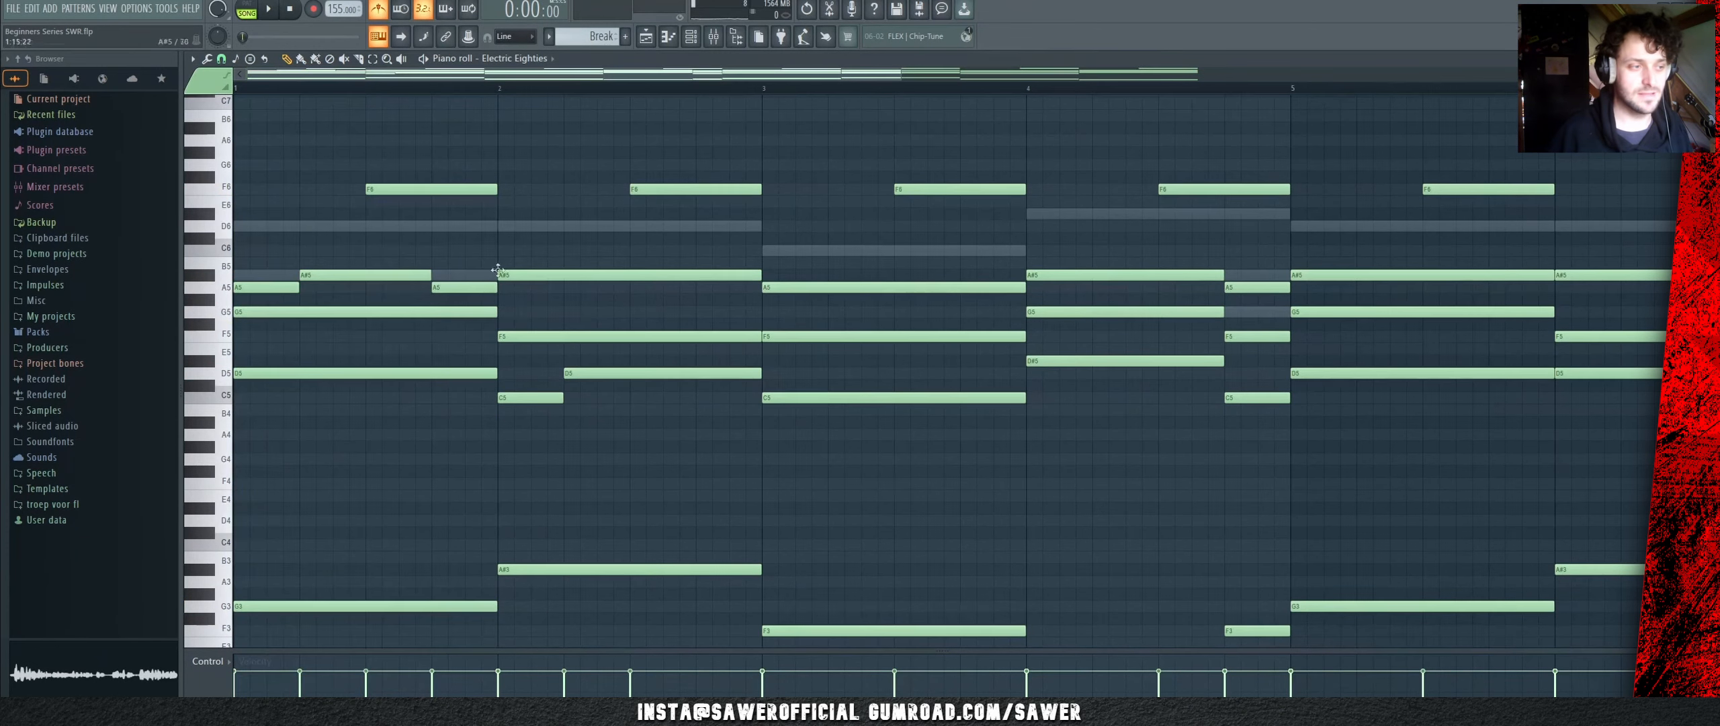
drag(485, 255, 406, 281)
drag(526, 371, 672, 445)
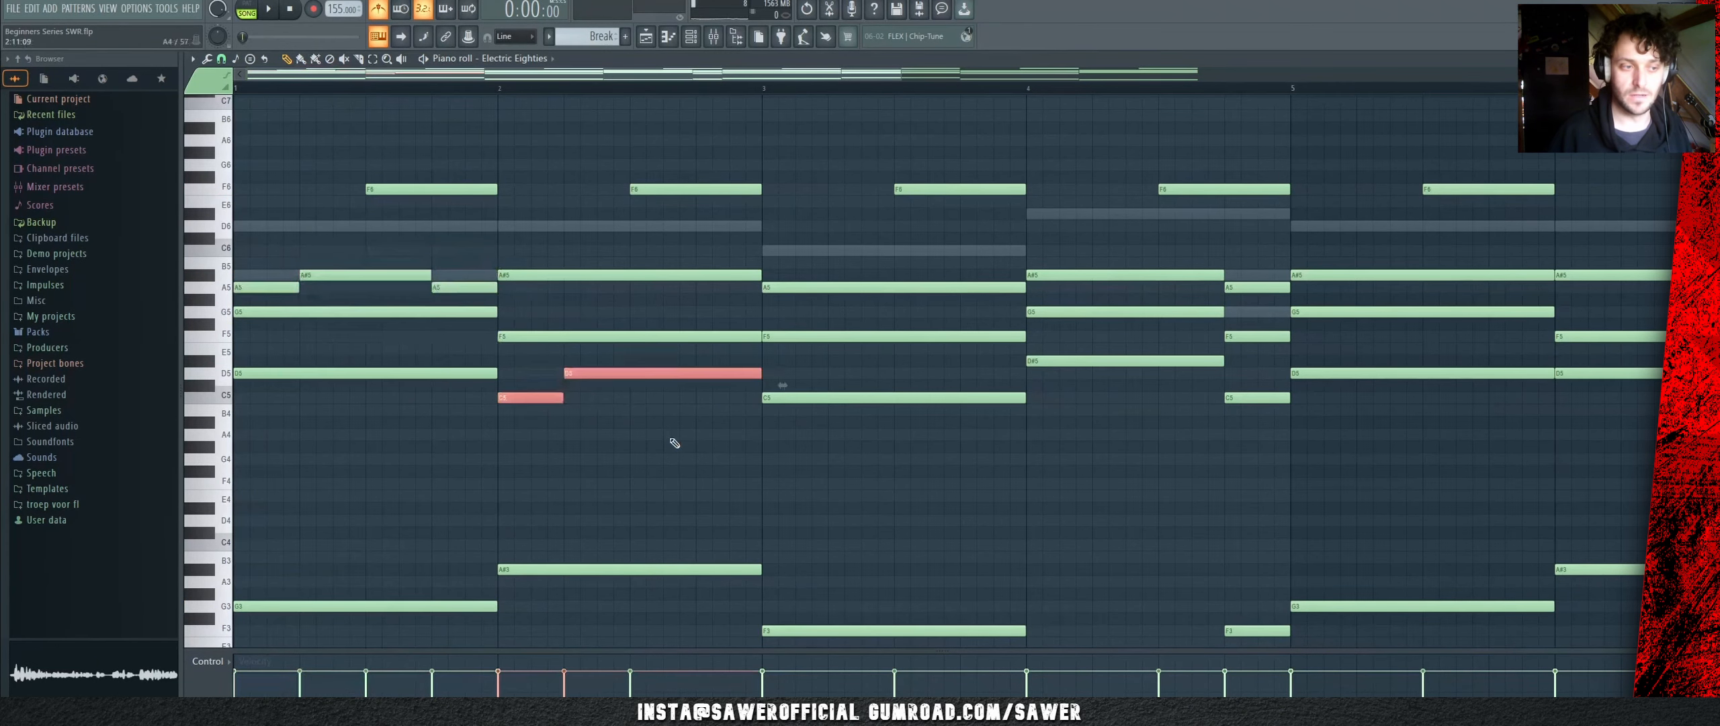
ctrl+click(702, 419)
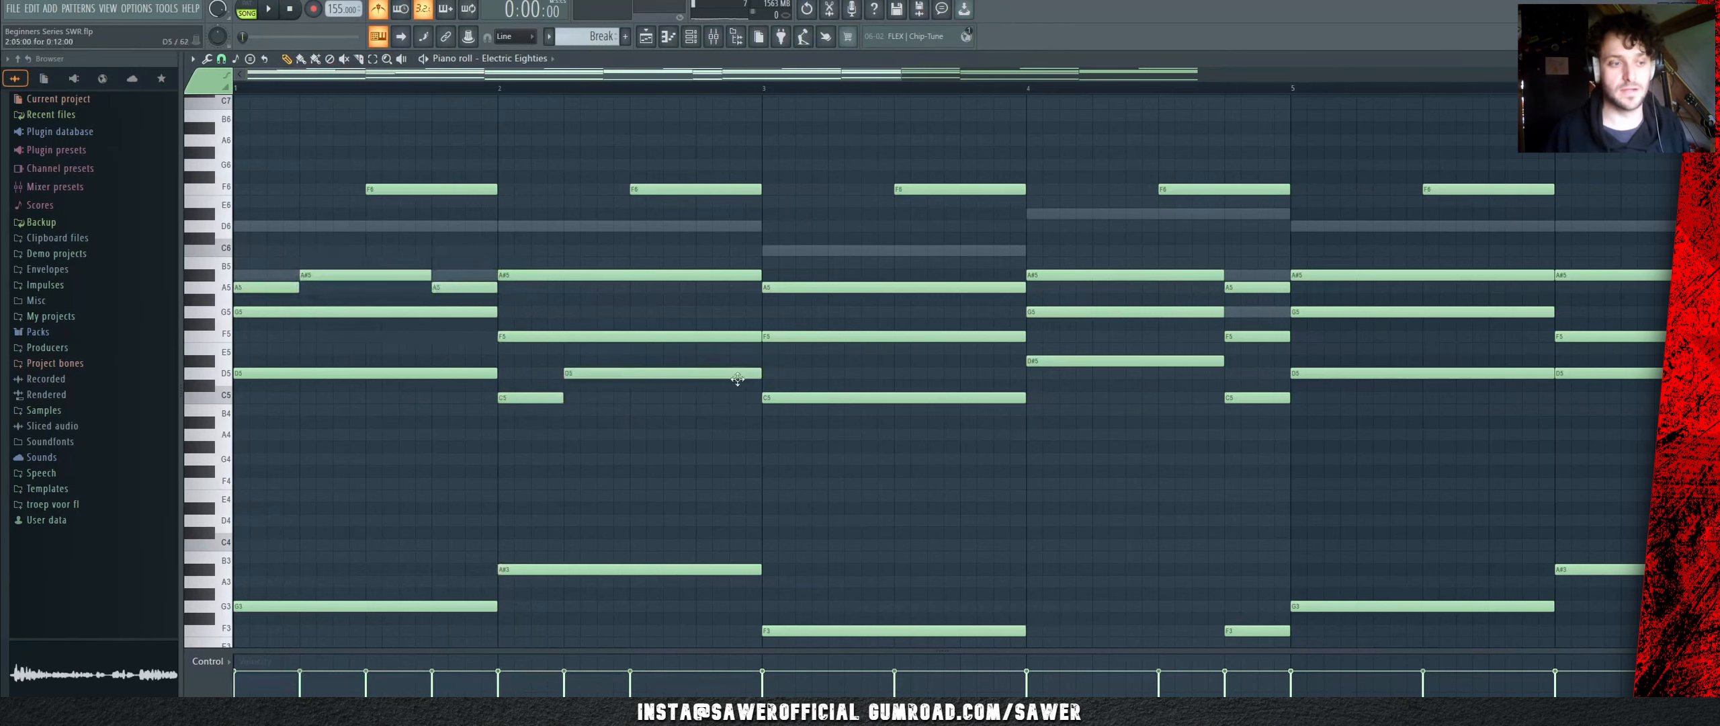
drag(550, 371, 676, 434)
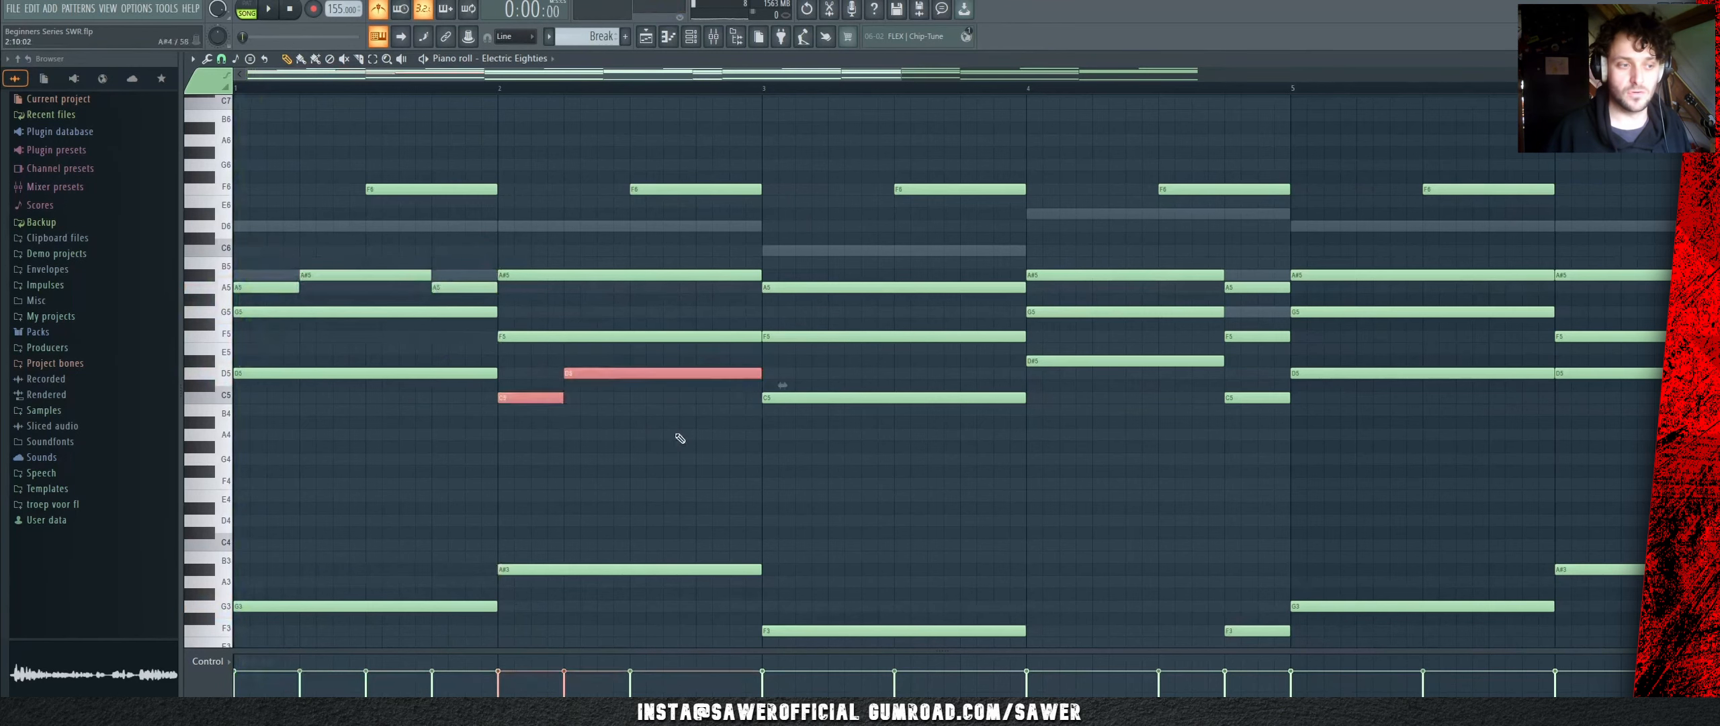
ctrl+click(676, 435)
Step: Examine the last-beat change in bar 4, in the bass notes D#3 and F3 and the inner notes G5 and F5
drag(1158, 345, 1262, 415)
ctrl+click(1249, 480)
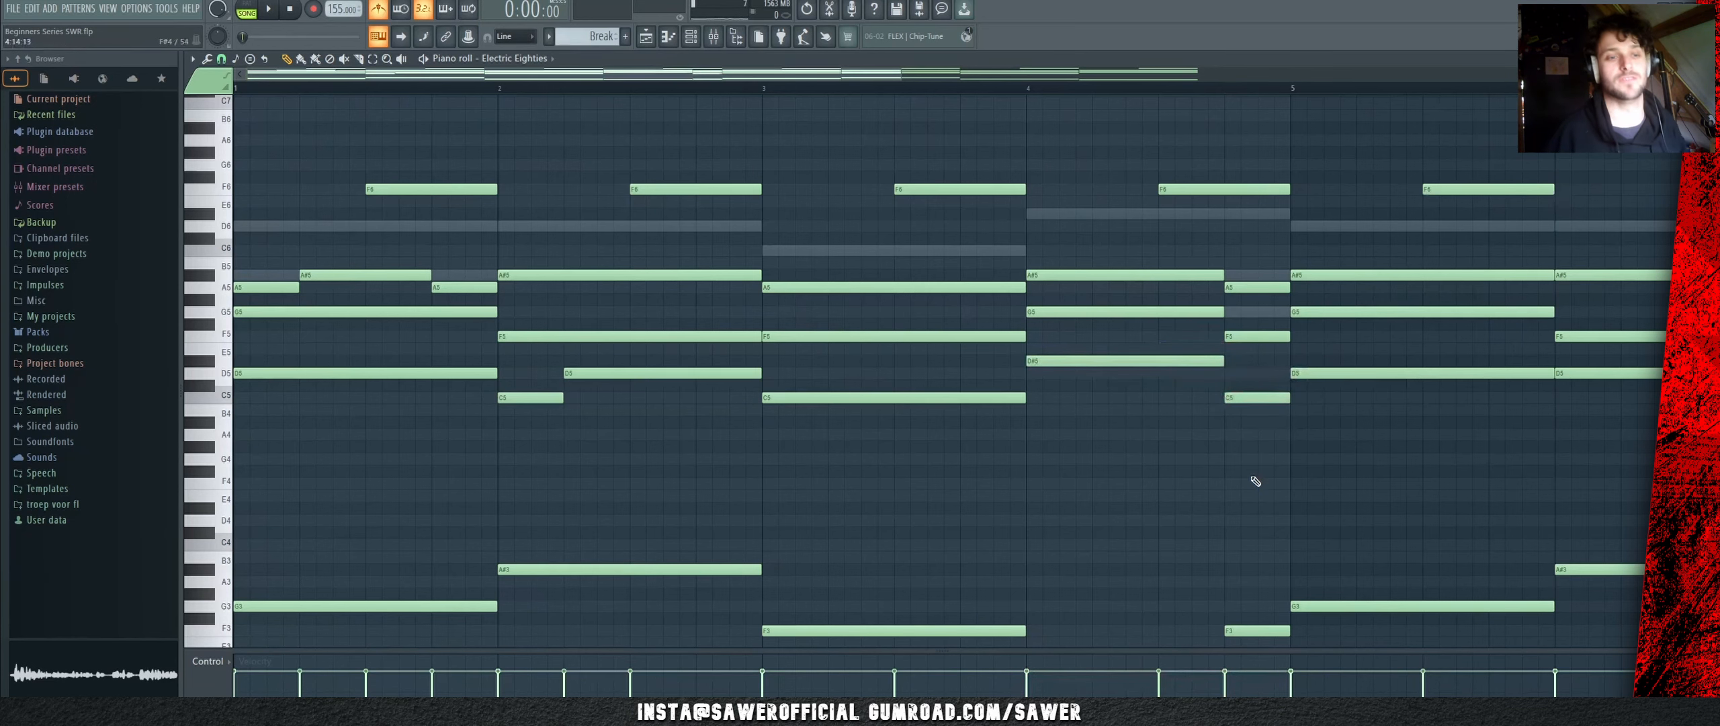
scroll(1255, 481, down, 3)
drag(1035, 470, 1287, 572)
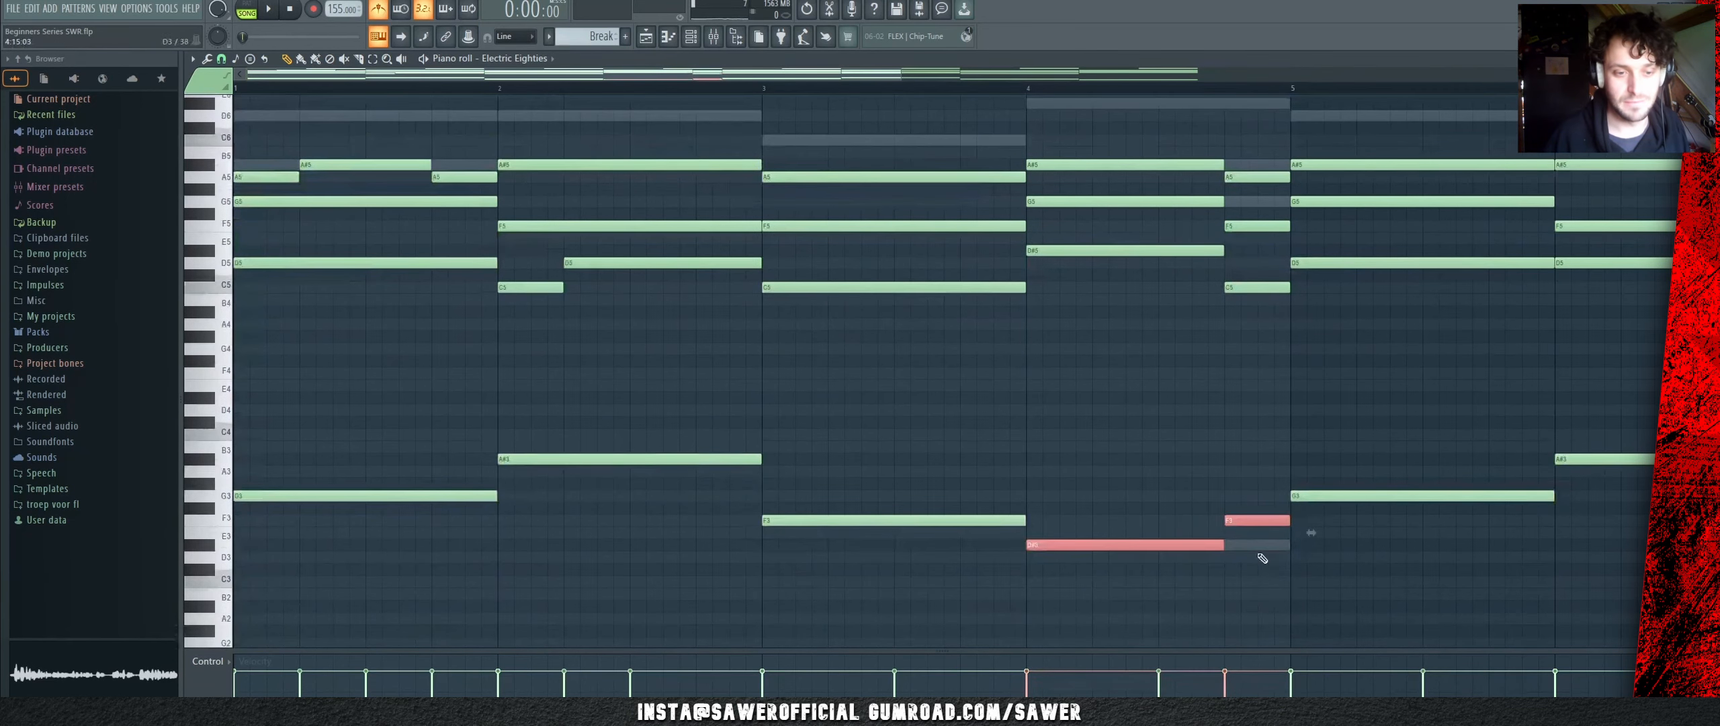
ctrl+click(1168, 461)
drag(1139, 199, 1271, 240)
click(1243, 215)
right_click(1312, 213)
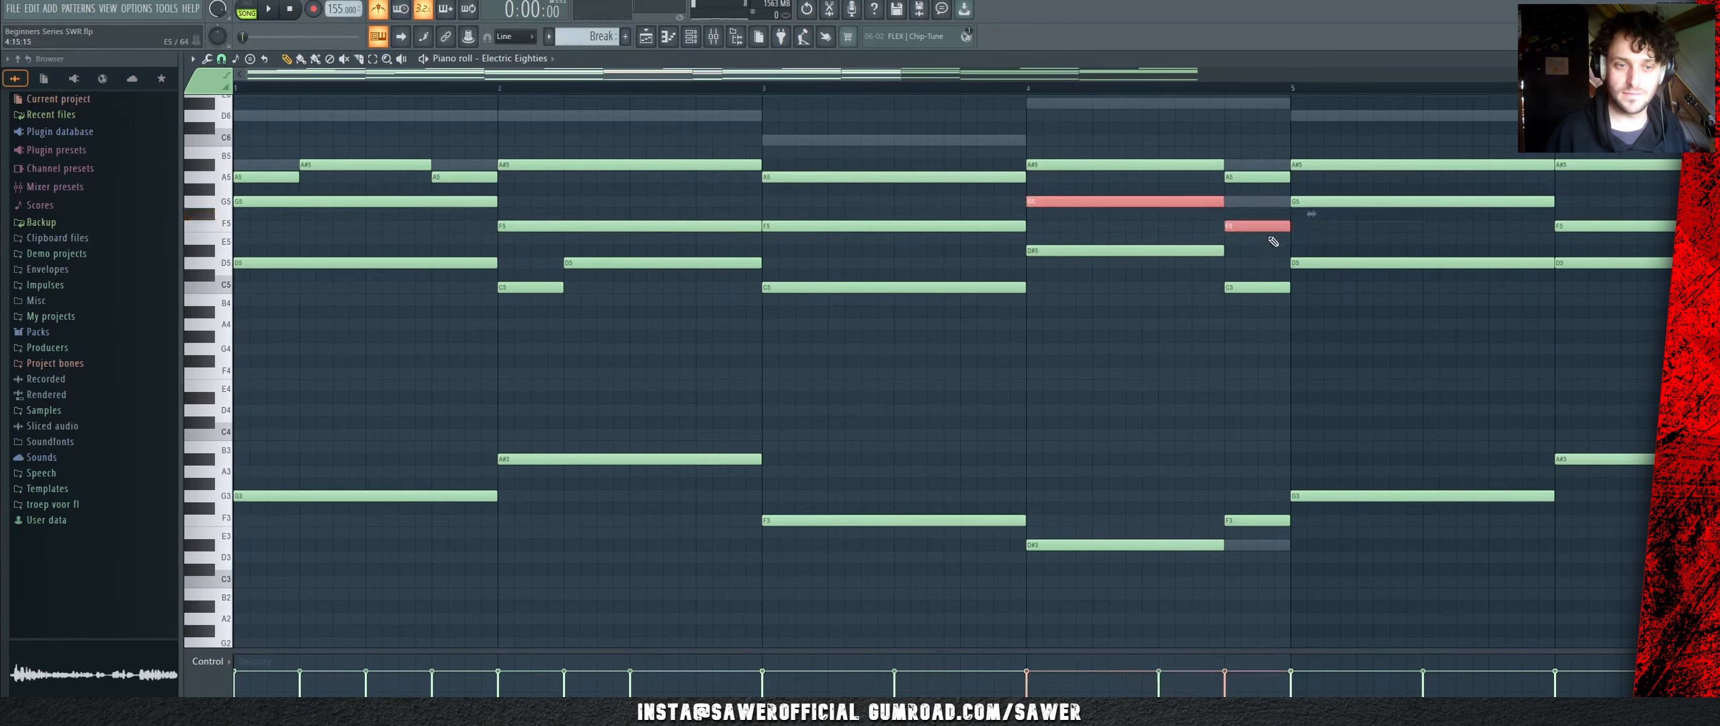
ctrl+click(1270, 261)
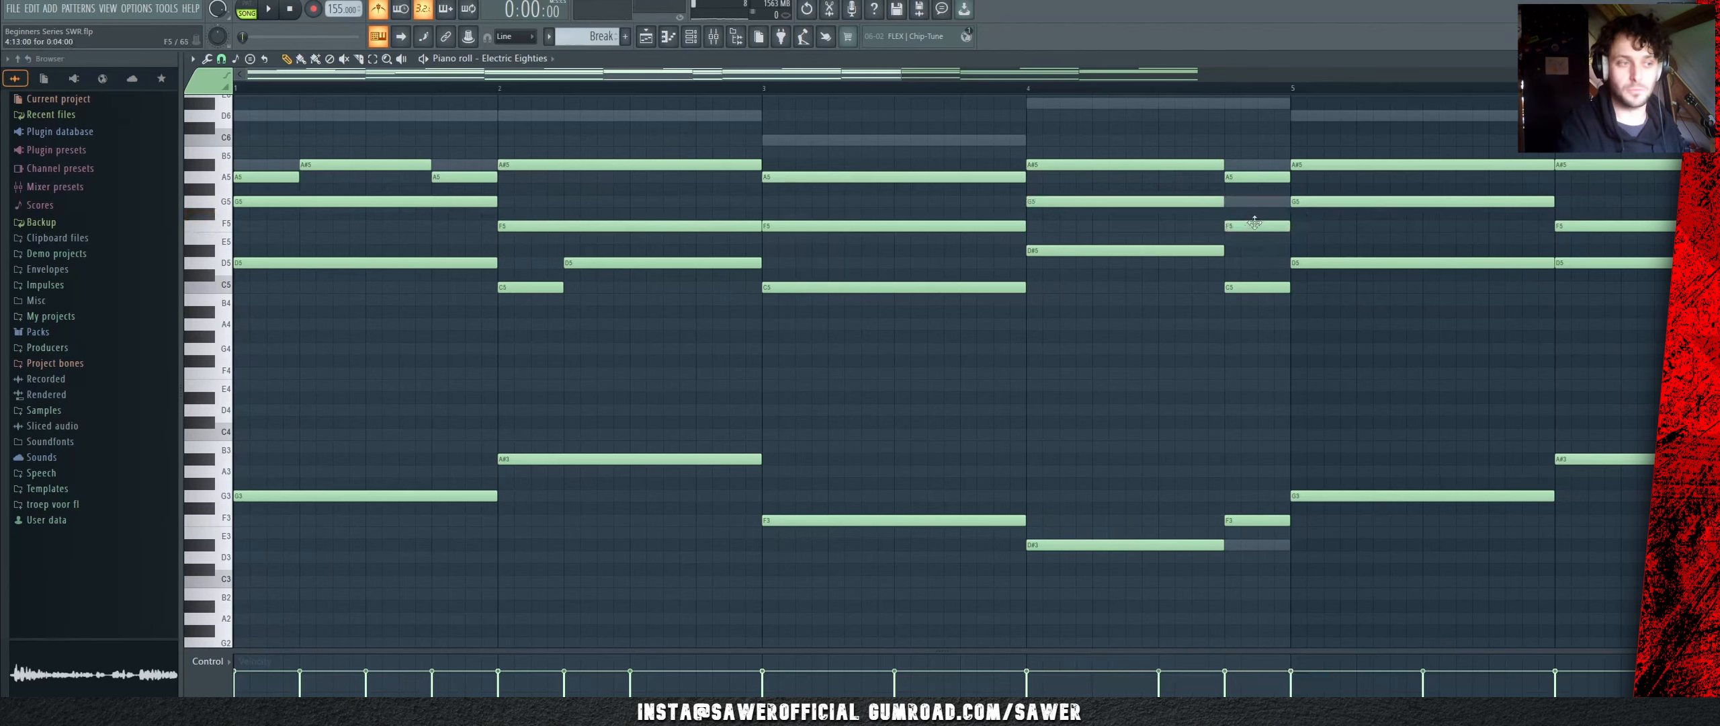
Step: Examine the note stack on bar 4's last beat and the stacked notes in bars 1 and 2
drag(1245, 124, 1247, 520)
click(1248, 472)
scroll(1248, 470, up, 1)
scroll(1248, 470, up, 1)
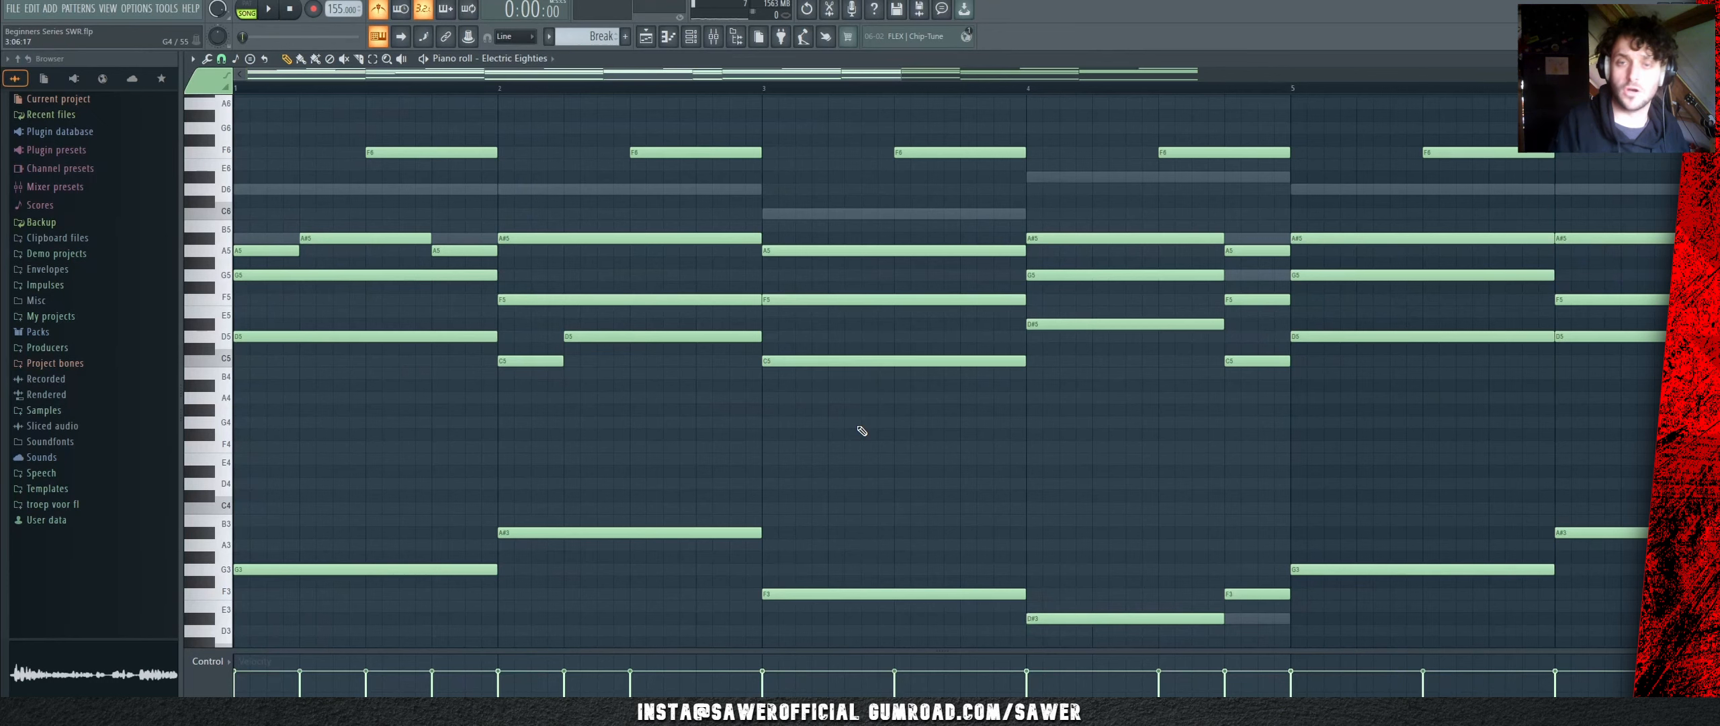
drag(495, 135, 235, 433)
right_click(473, 432)
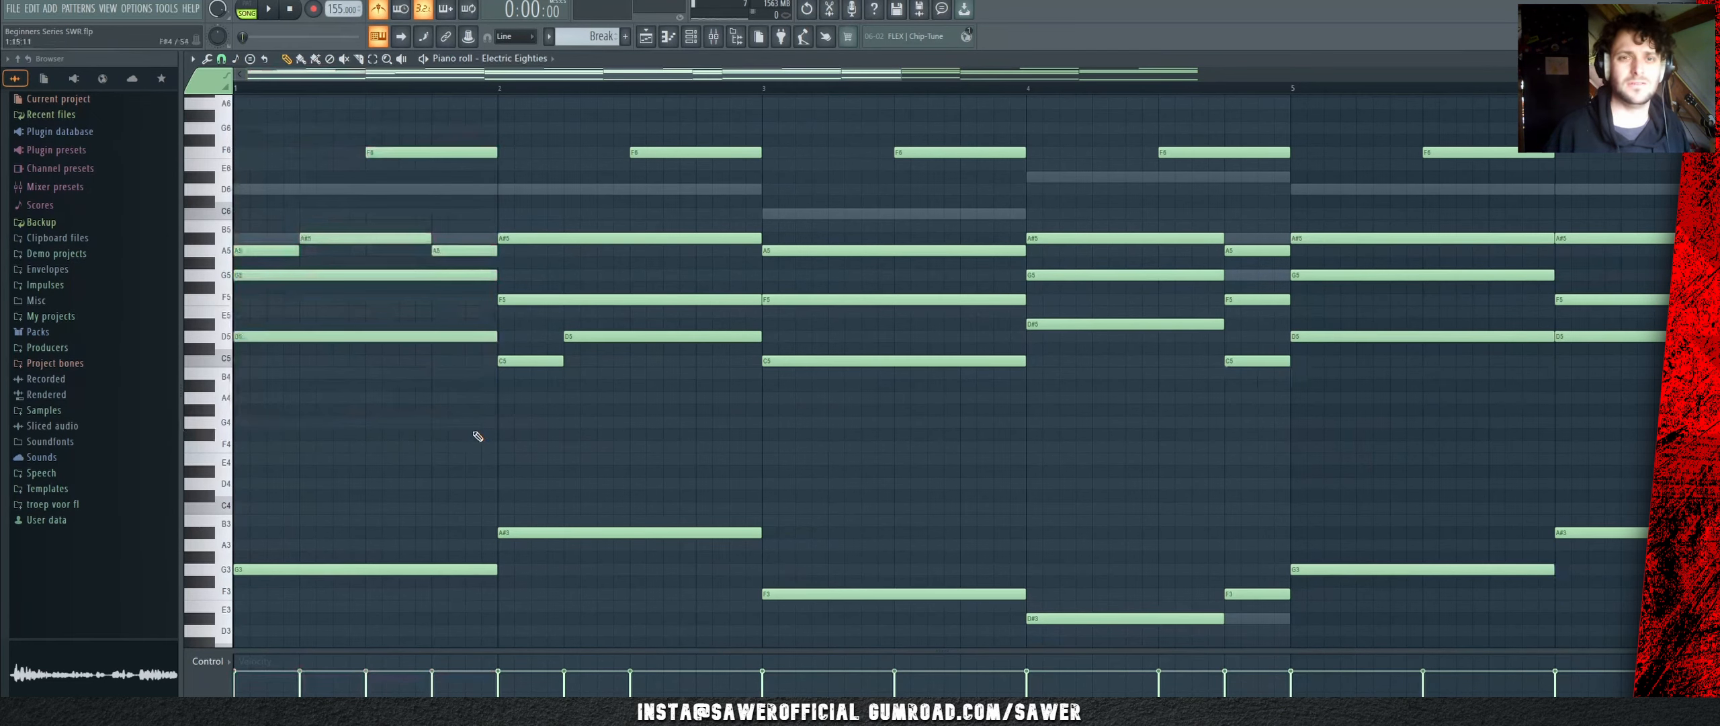
drag(532, 148, 696, 438)
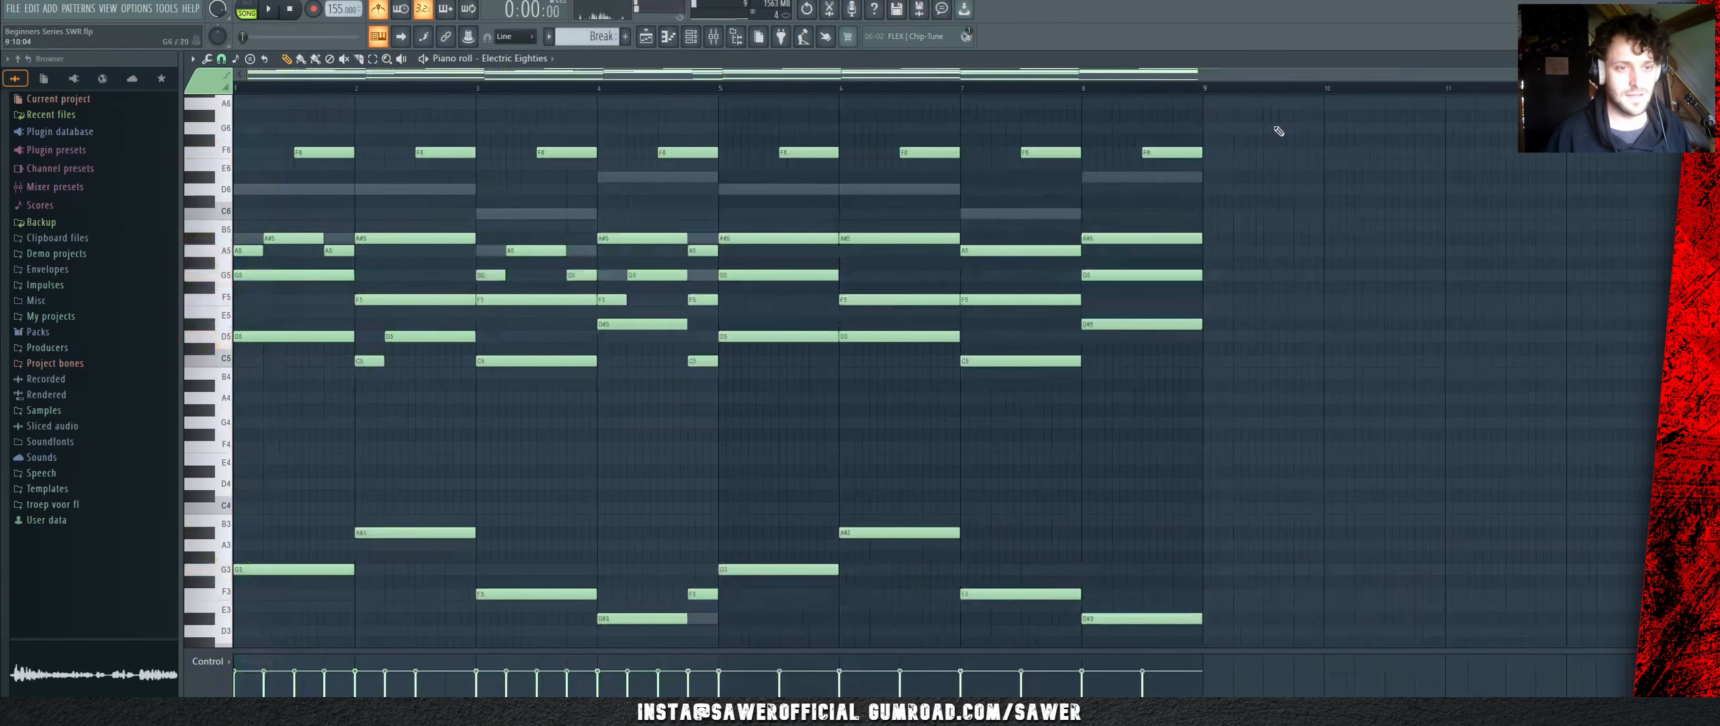
Step: Replace the notes in bars 5 to 8 with a copy of the notes from bars 1 to 4
drag(1298, 123, 772, 683)
key(Delete)
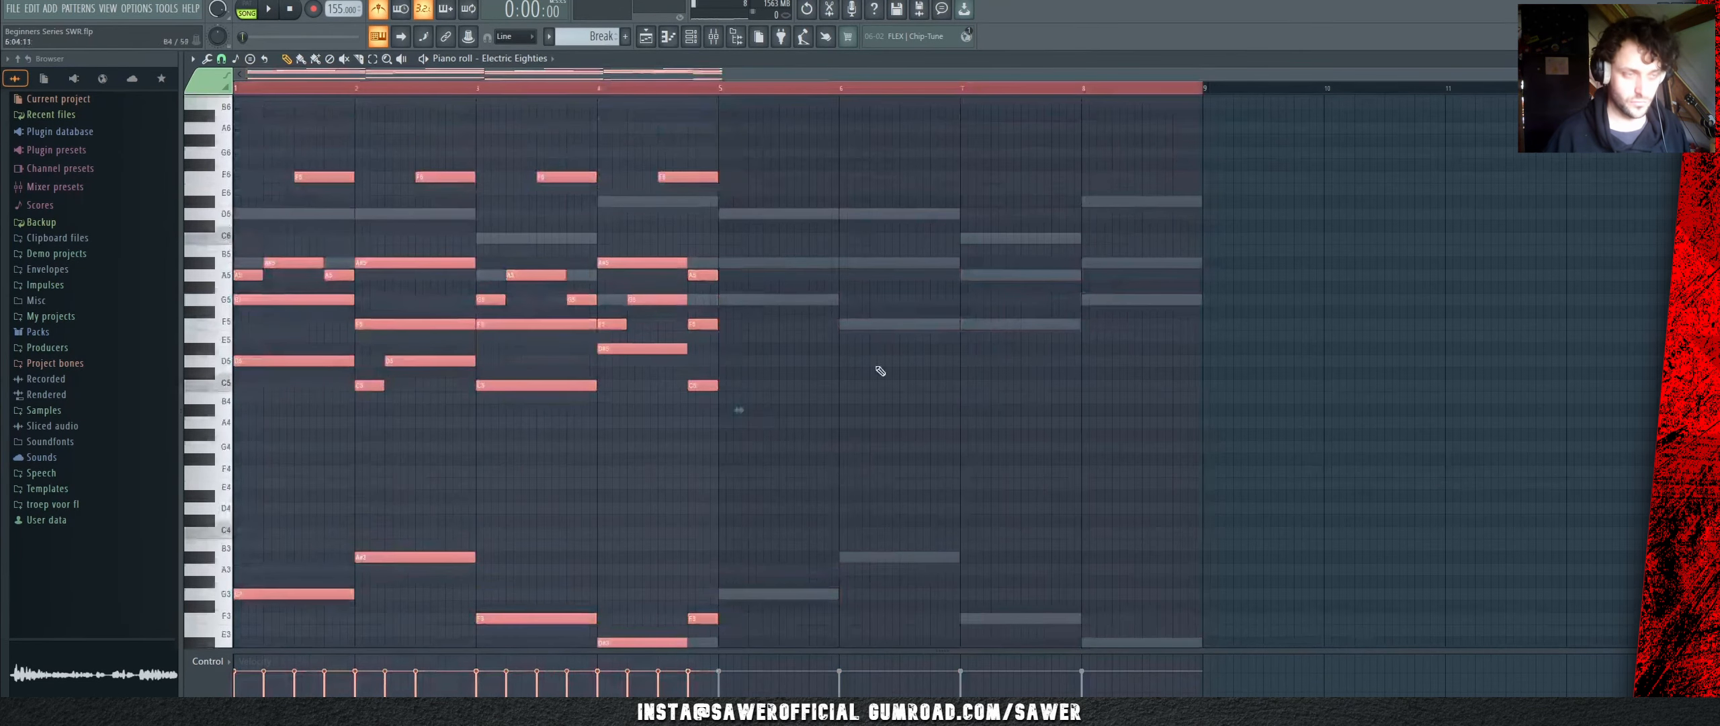
scroll(821, 88, up, 3)
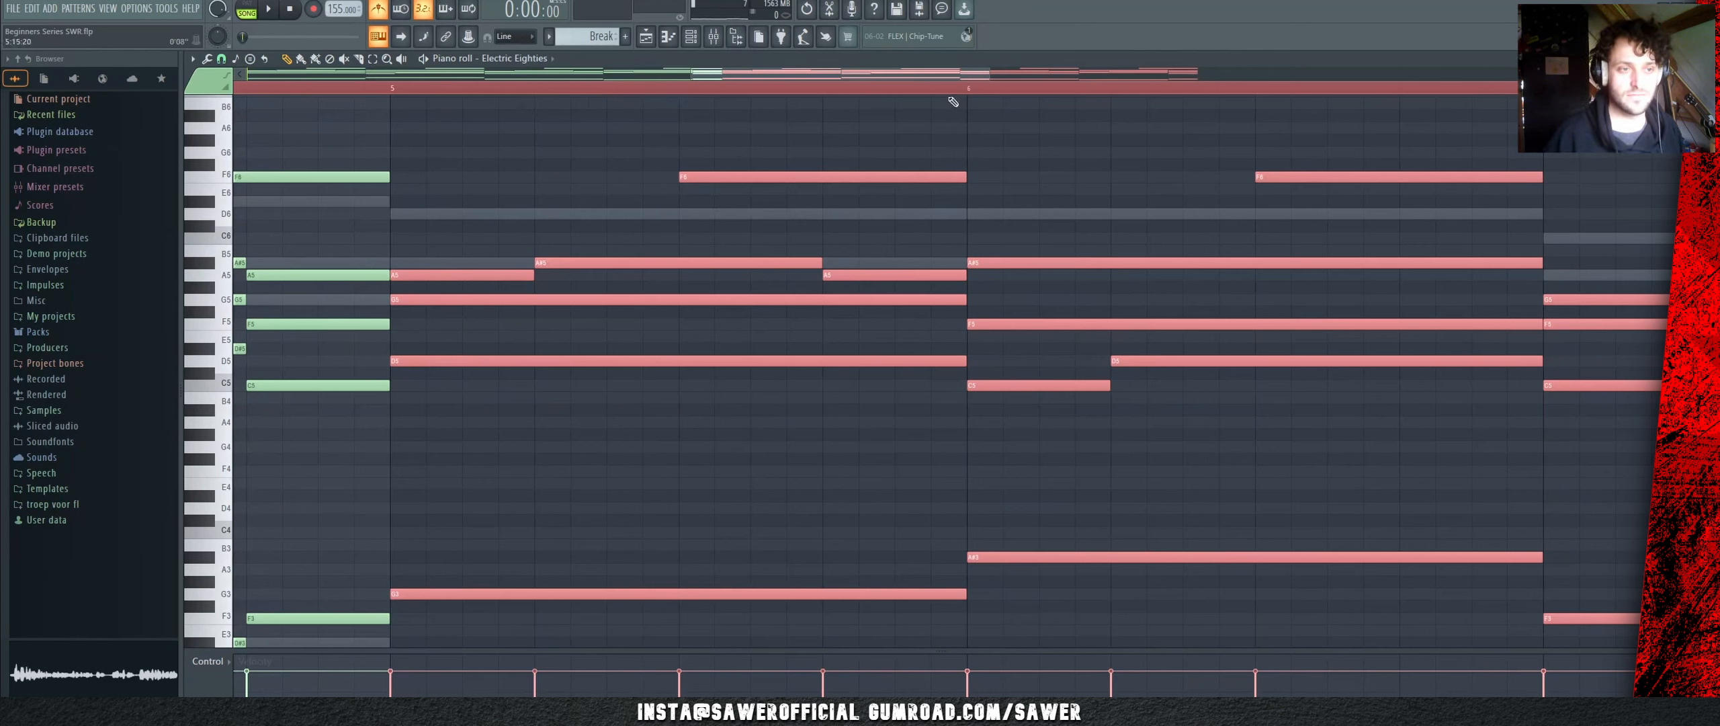
key(Delete)
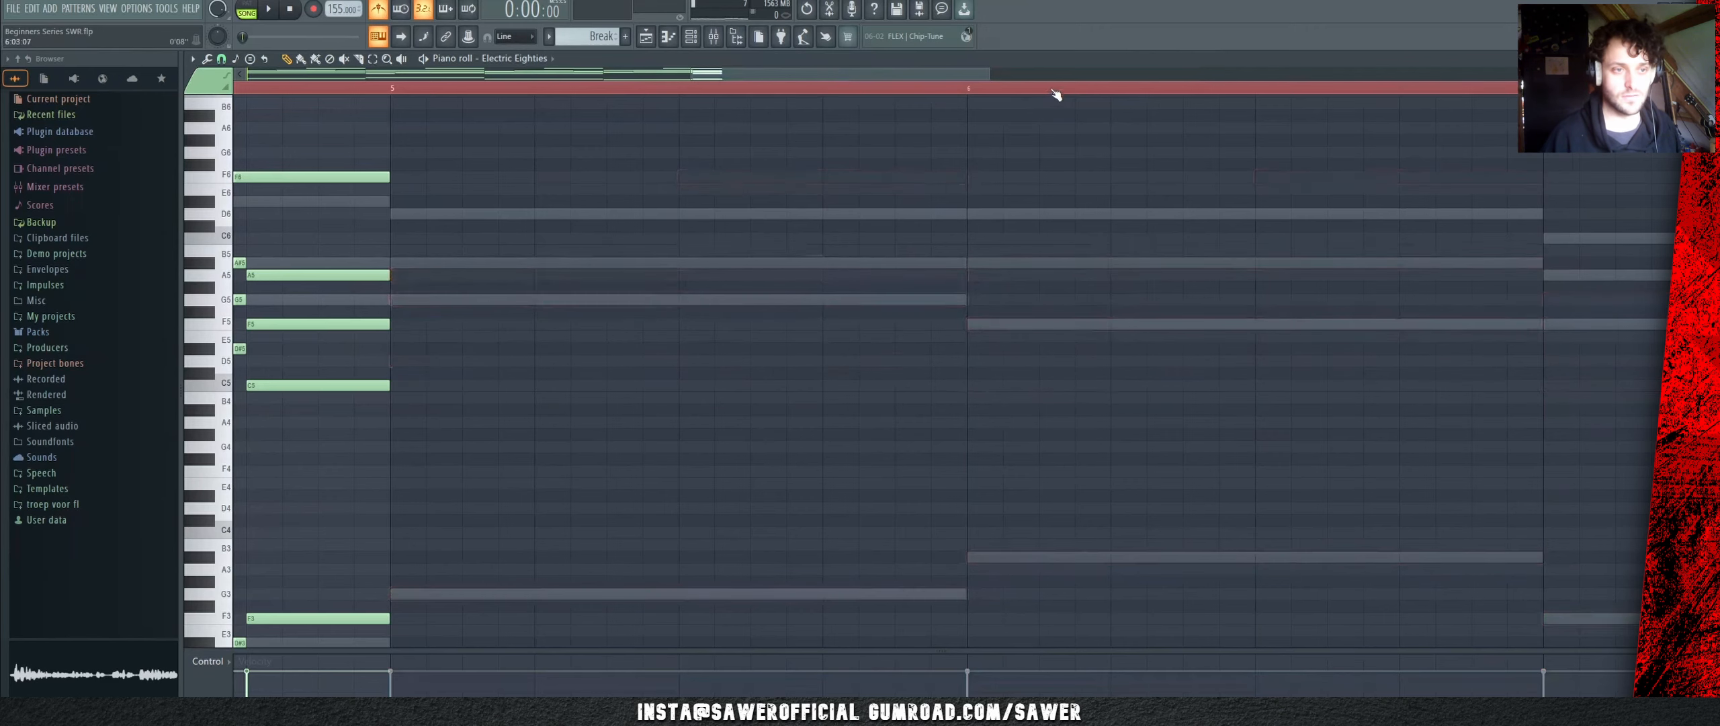
scroll(1053, 89, up, 3)
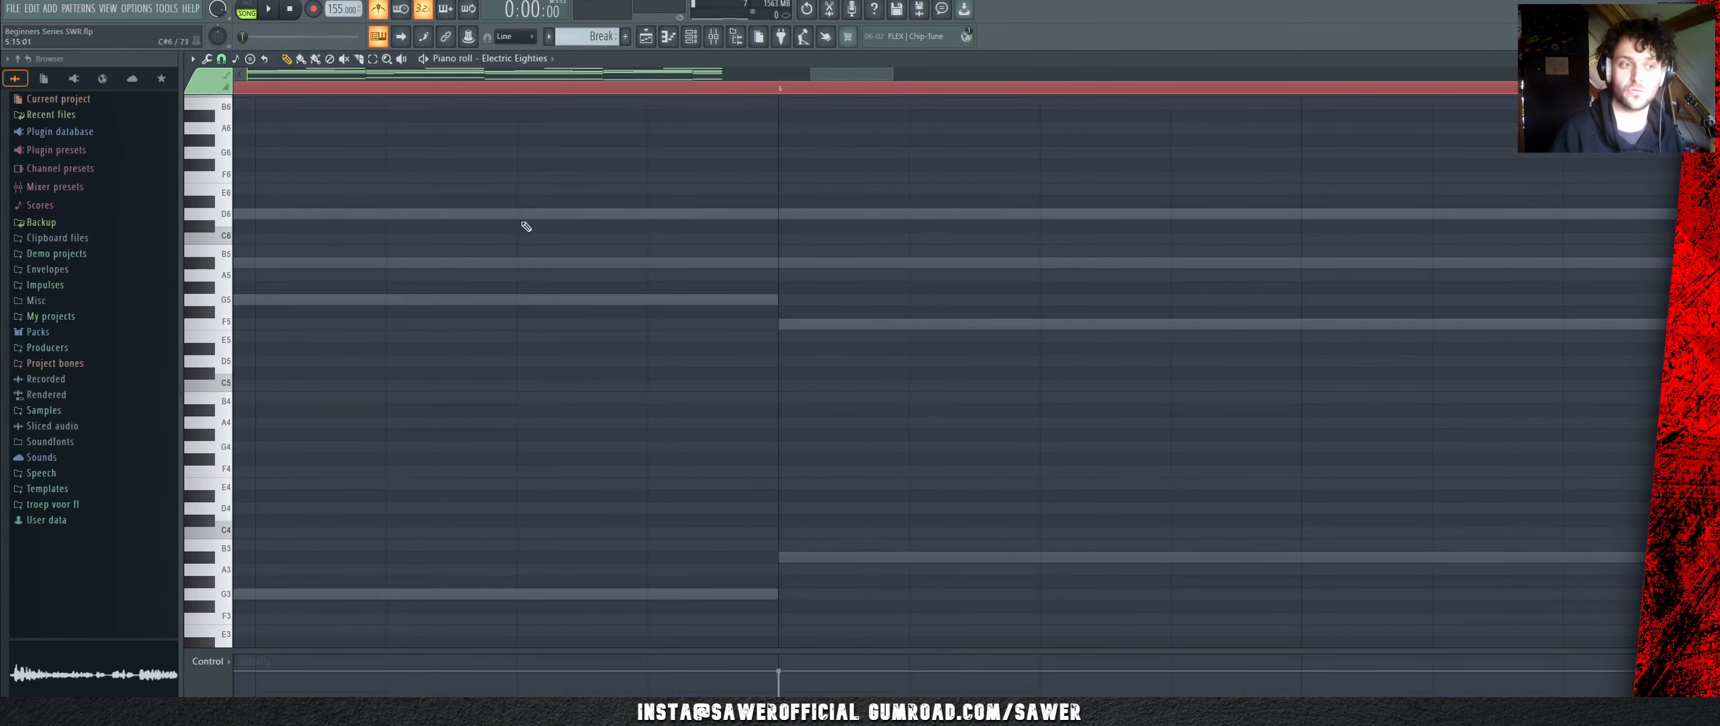
key(ctrl+z)
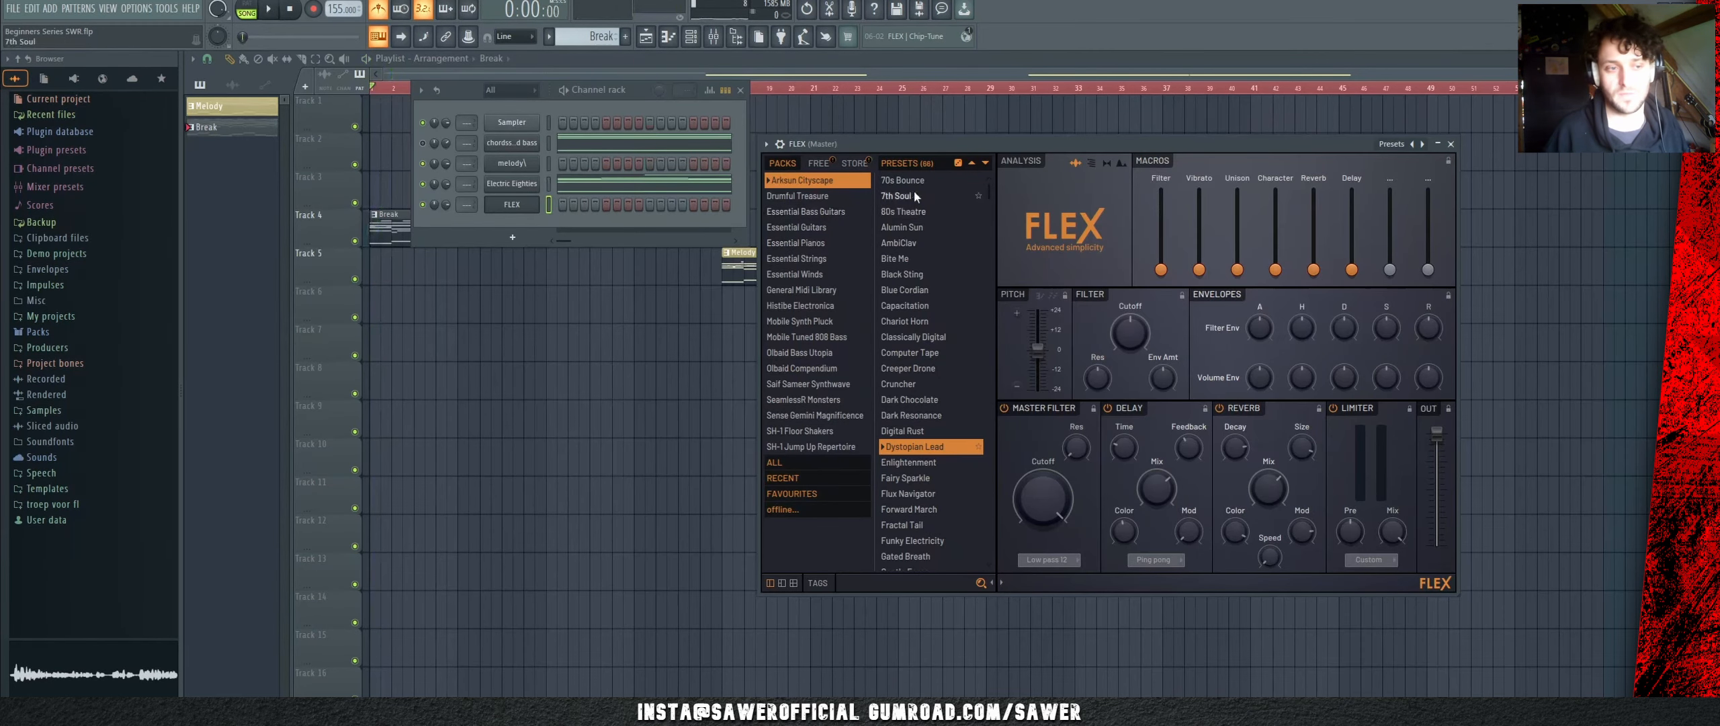
Step: Place Electric Eighties' low bass notes from all eight bars on the FLEX channel, using the Creeper Drone preset, and play the pattern
click(621, 187)
scroll(625, 193, down, 5)
drag(1261, 231, 4, 482)
key(space)
click(691, 36)
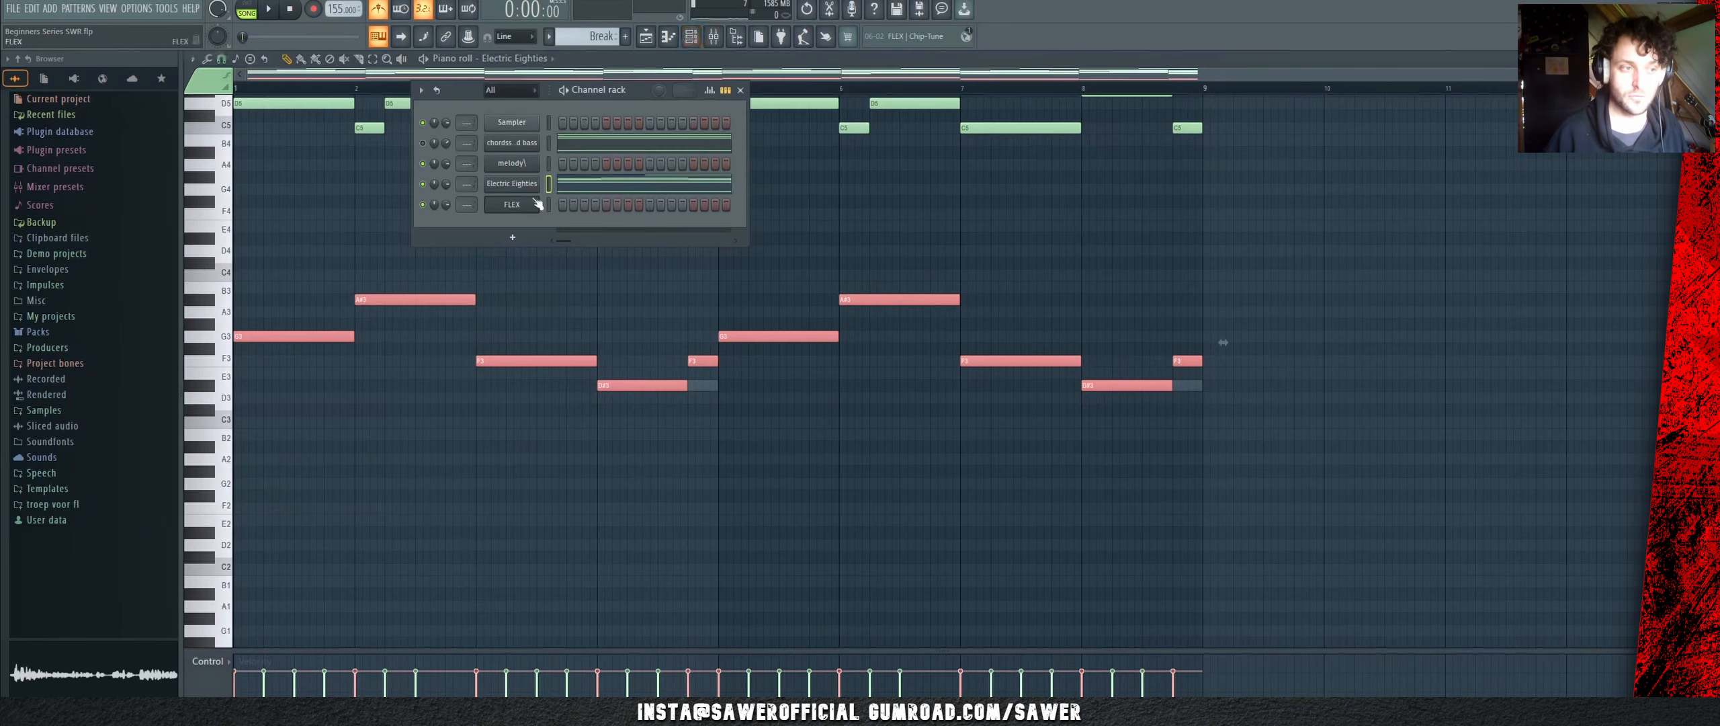
click(512, 204)
key(space)
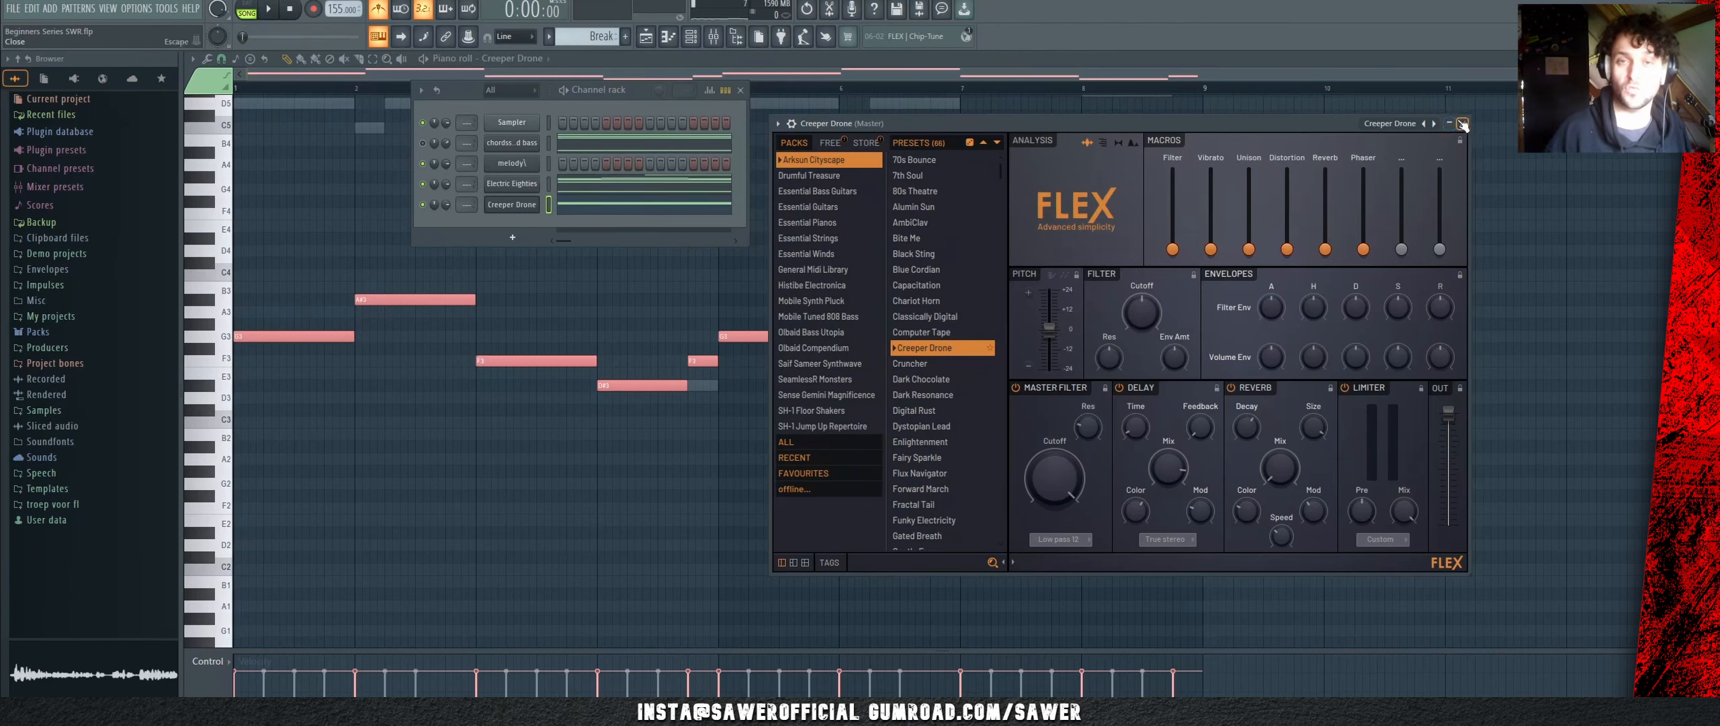
click(1463, 125)
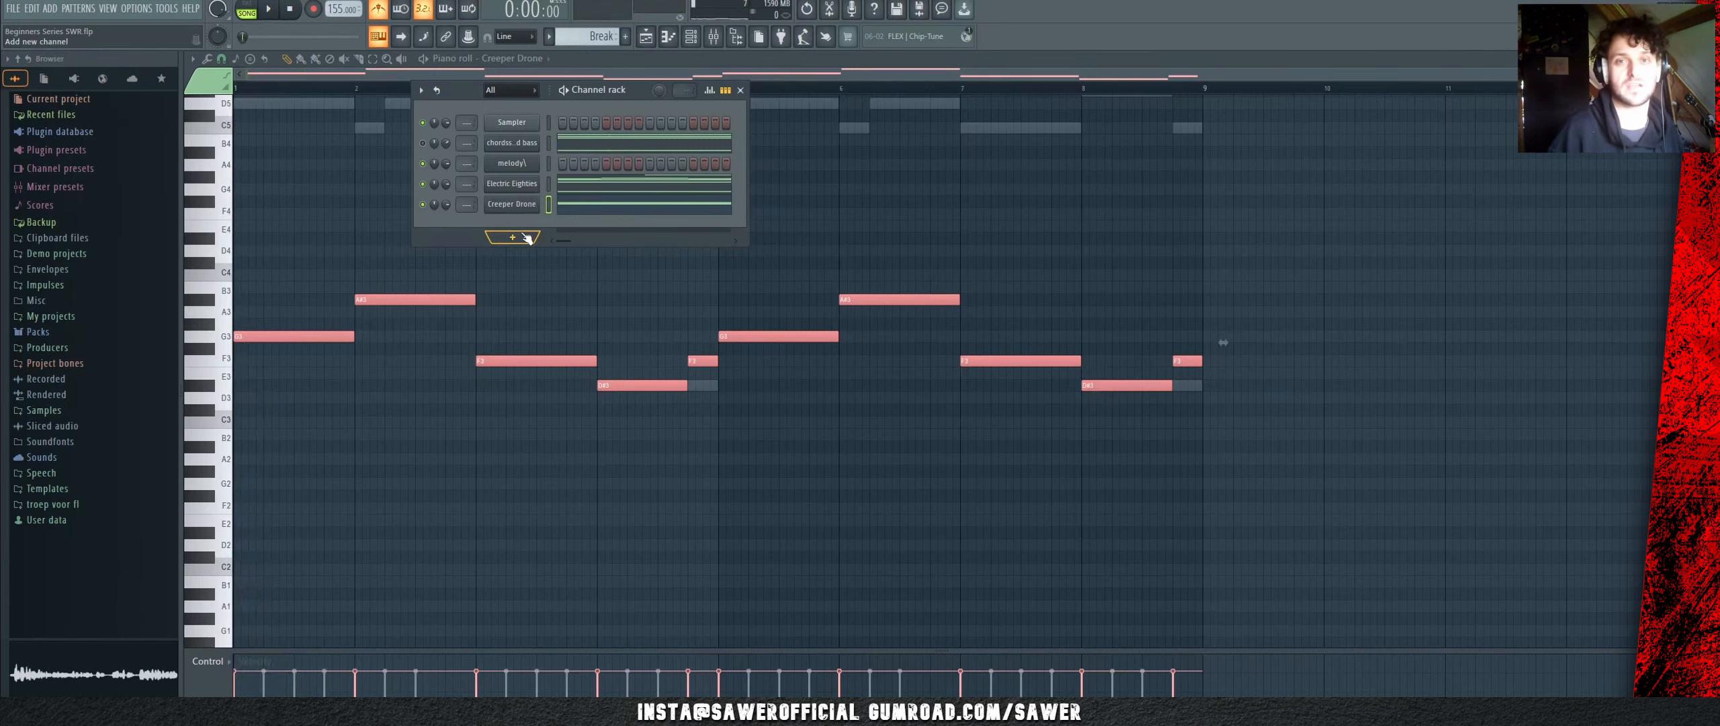
Step: Add another FLEX channel and open its Mobile Synth Pluck pack
click(526, 237)
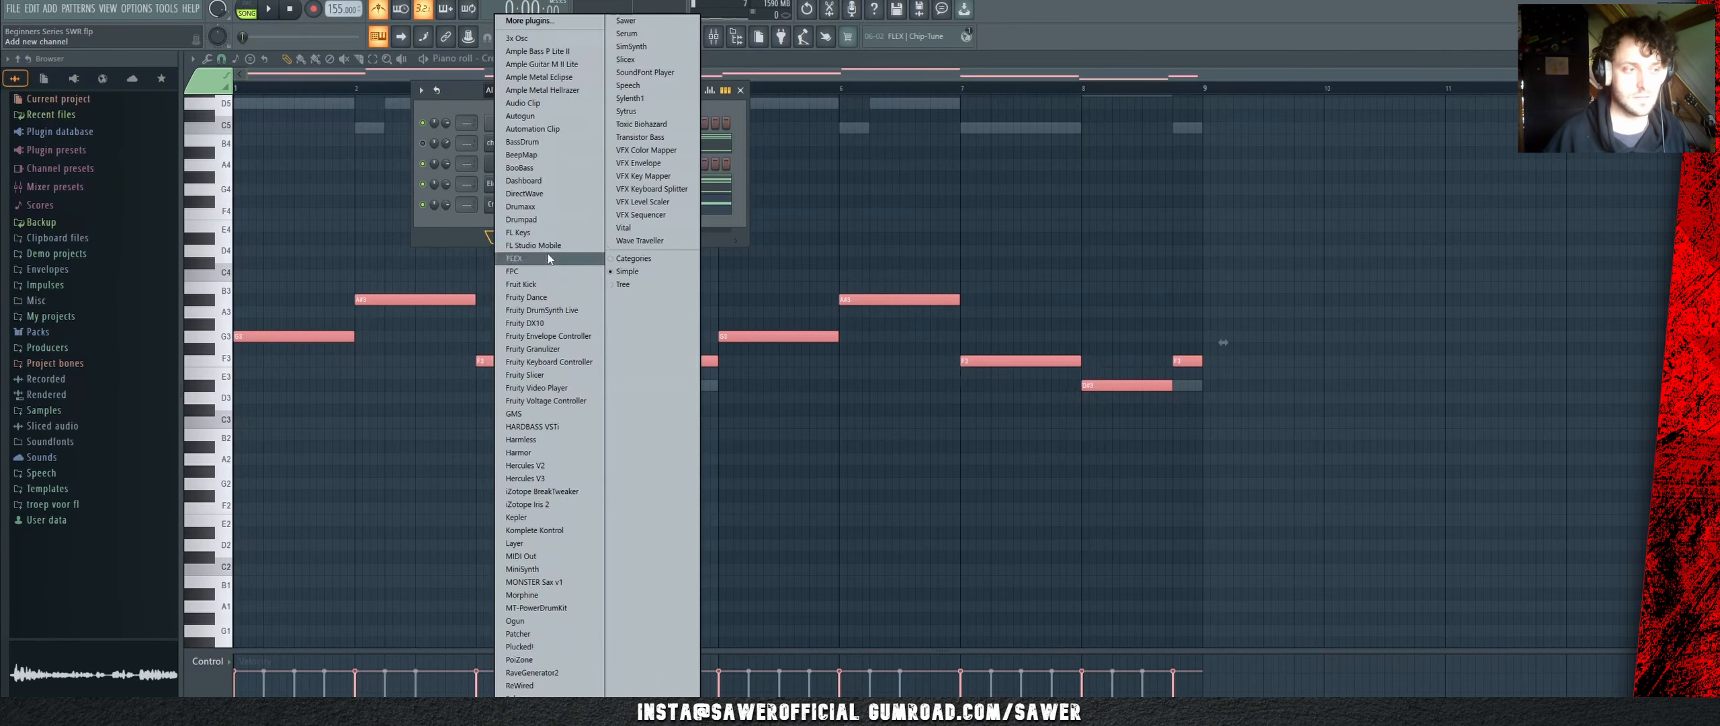
click(550, 257)
drag(592, 228, 885, 120)
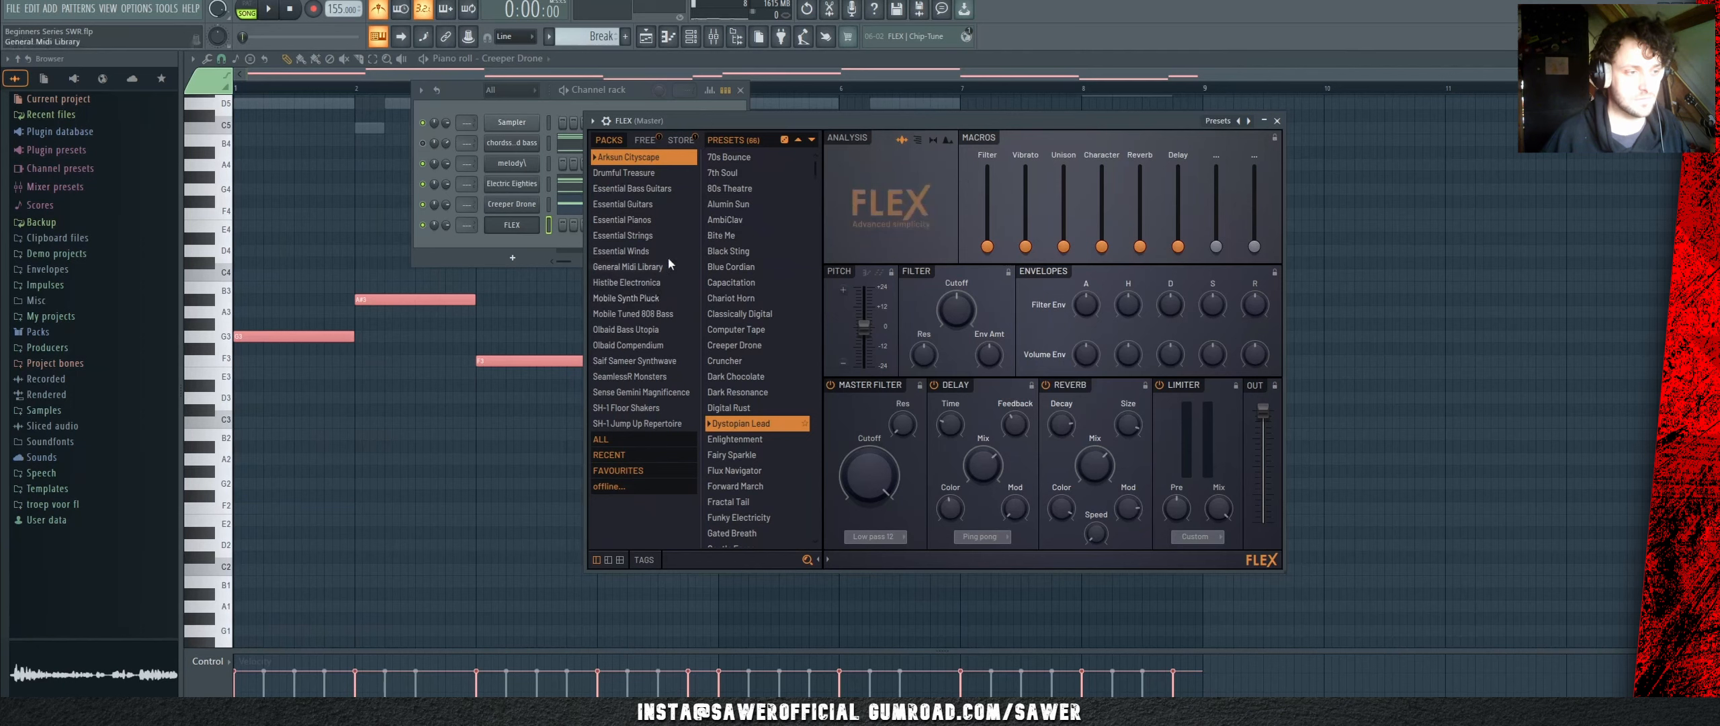
click(656, 299)
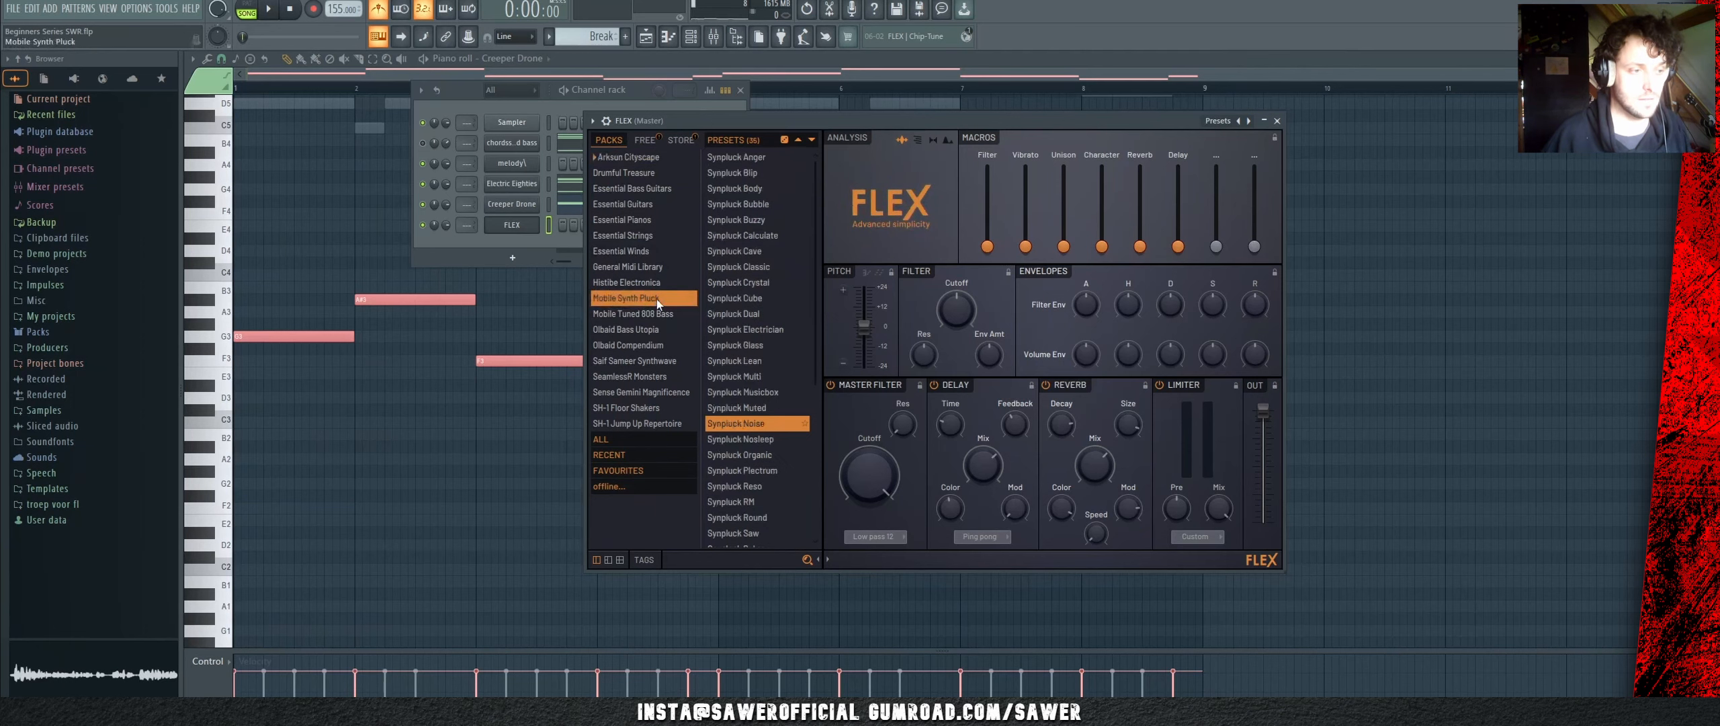
Step: Audition the Mobile Synth Pluck presets, including Blip, Classic and Noise, and load Synpluck Round on the new channel
scroll(737, 497, down, 3)
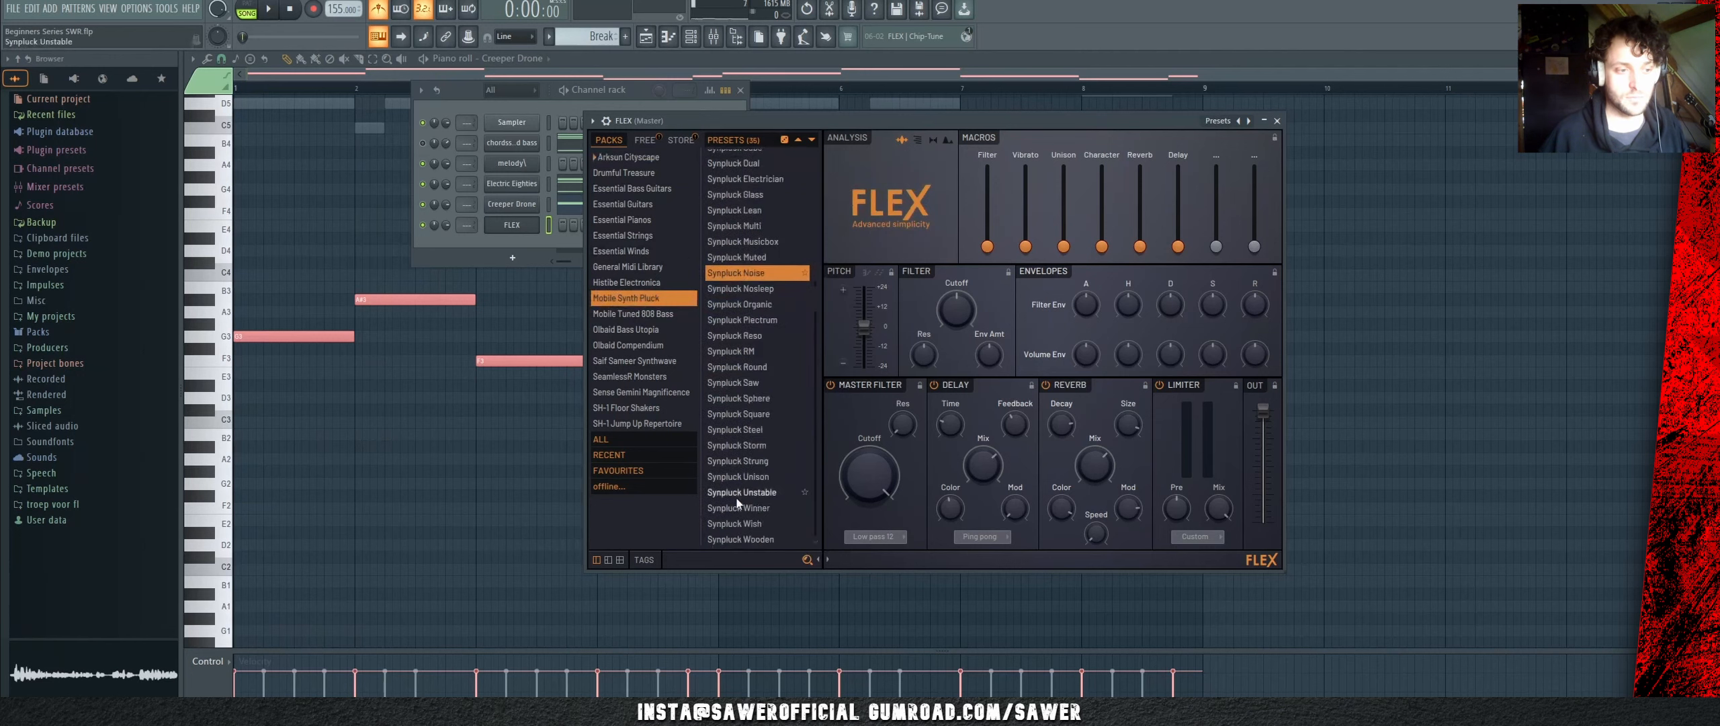
scroll(737, 502, up, 3)
click(760, 173)
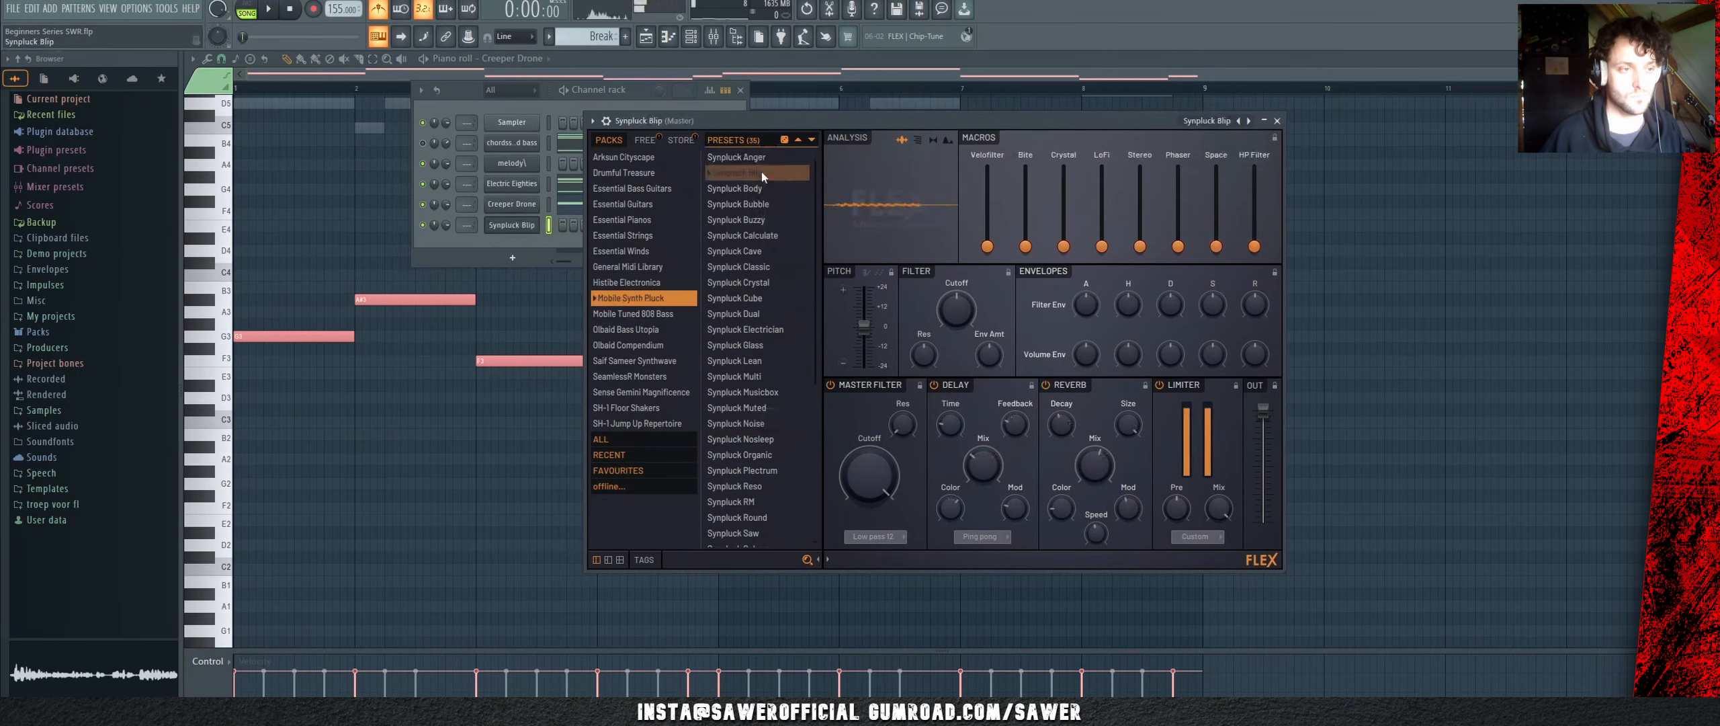
click(763, 267)
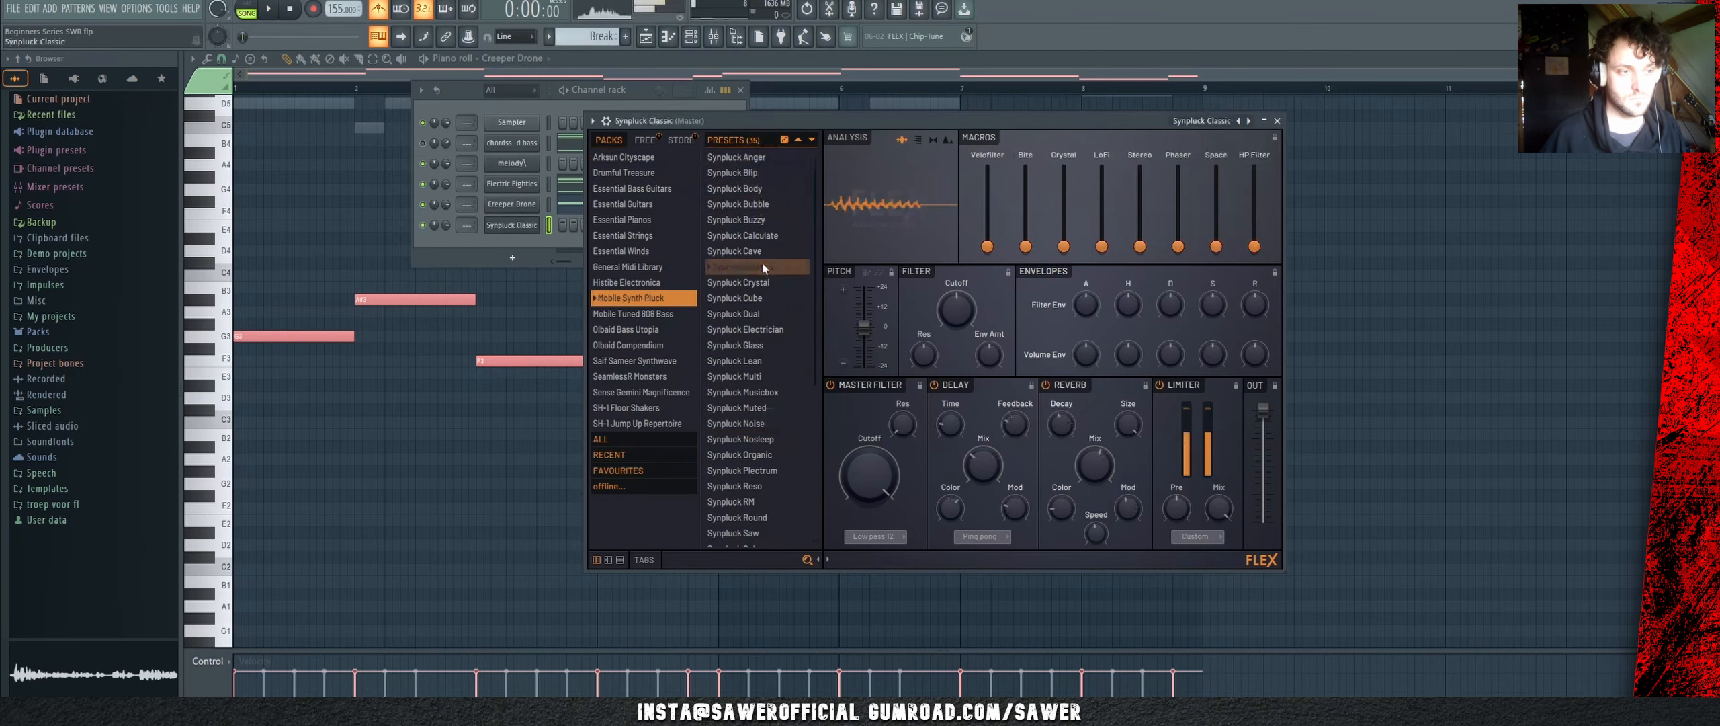
click(752, 330)
click(750, 392)
click(751, 424)
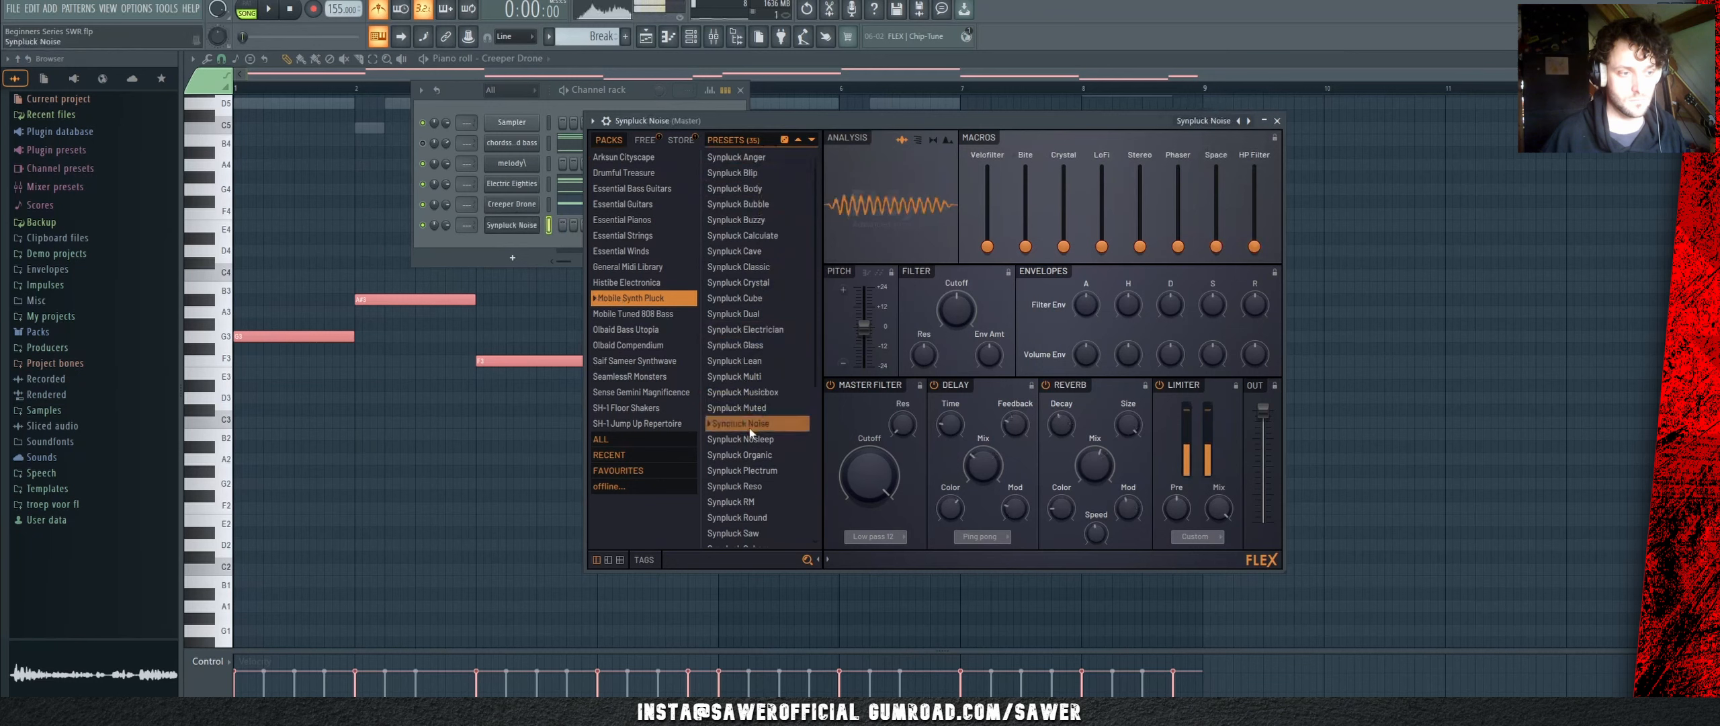
click(748, 455)
click(751, 516)
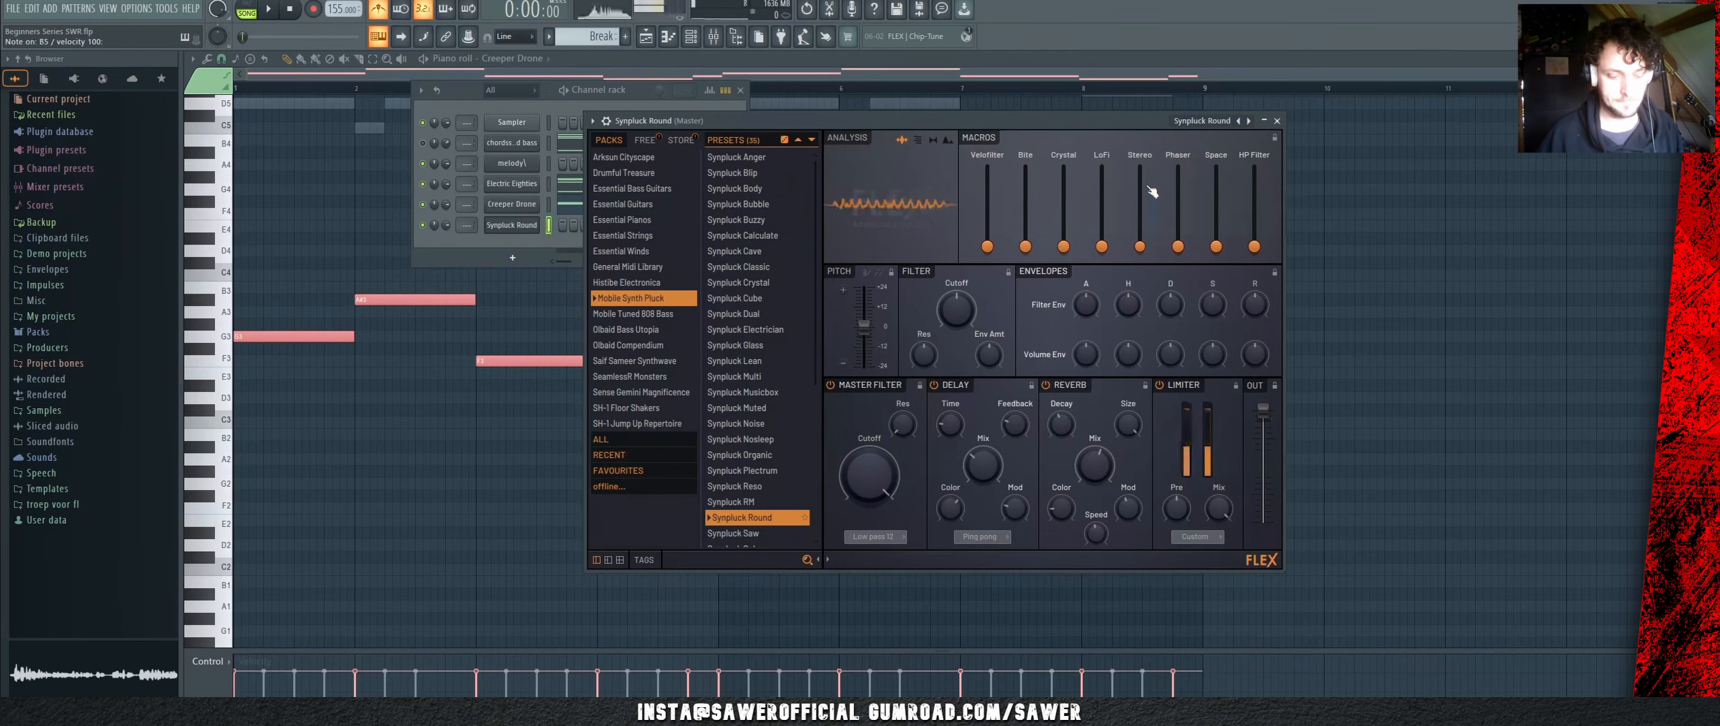
click(1278, 121)
Step: Draw a descending arpeggio of one-beat notes D6, A#5, G5 and D5 in bar 1 of the Synpluck Round channel
scroll(439, 298, up, 2)
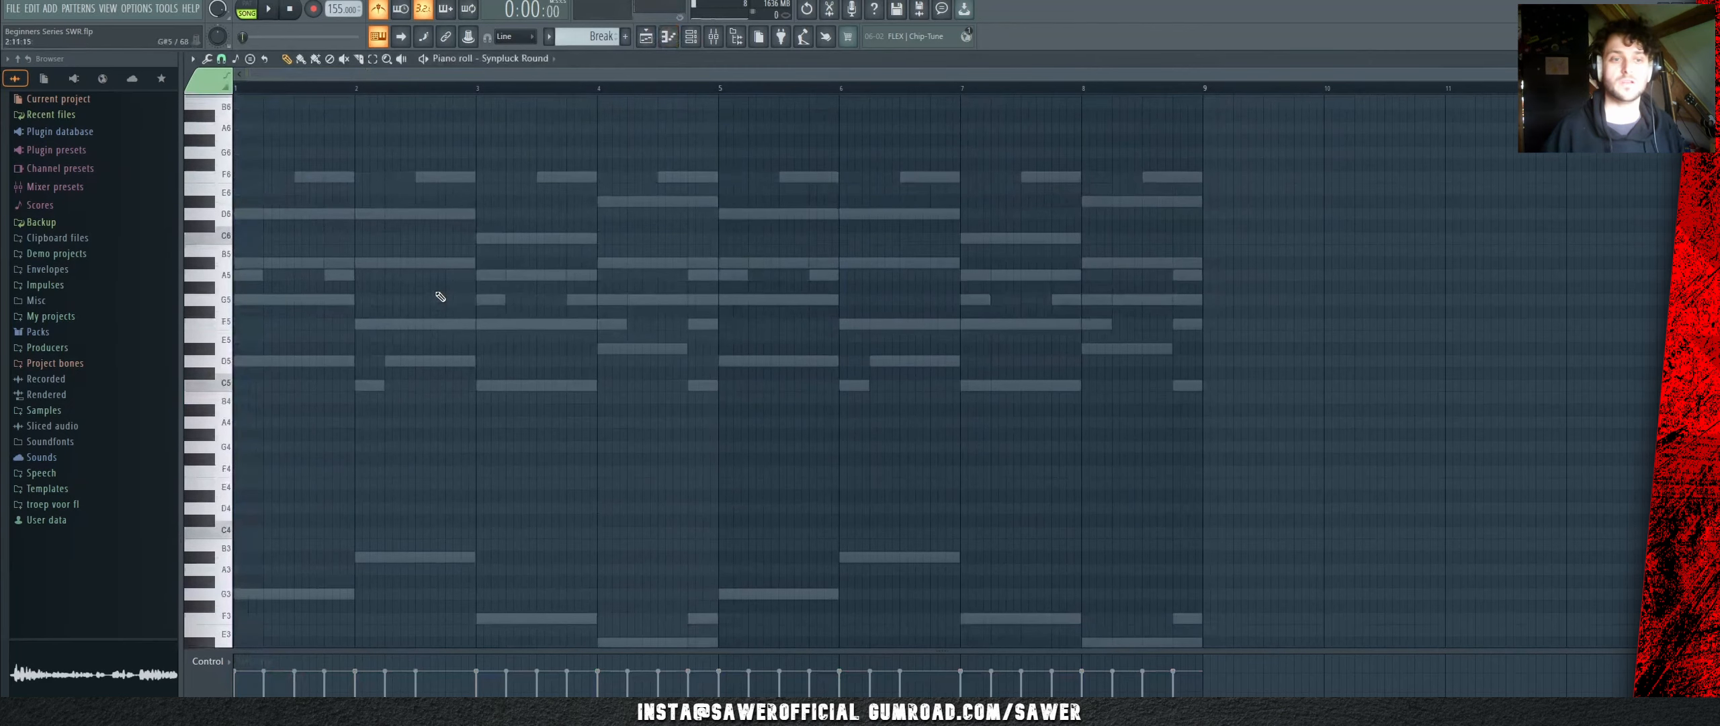
scroll(334, 75, up, 4)
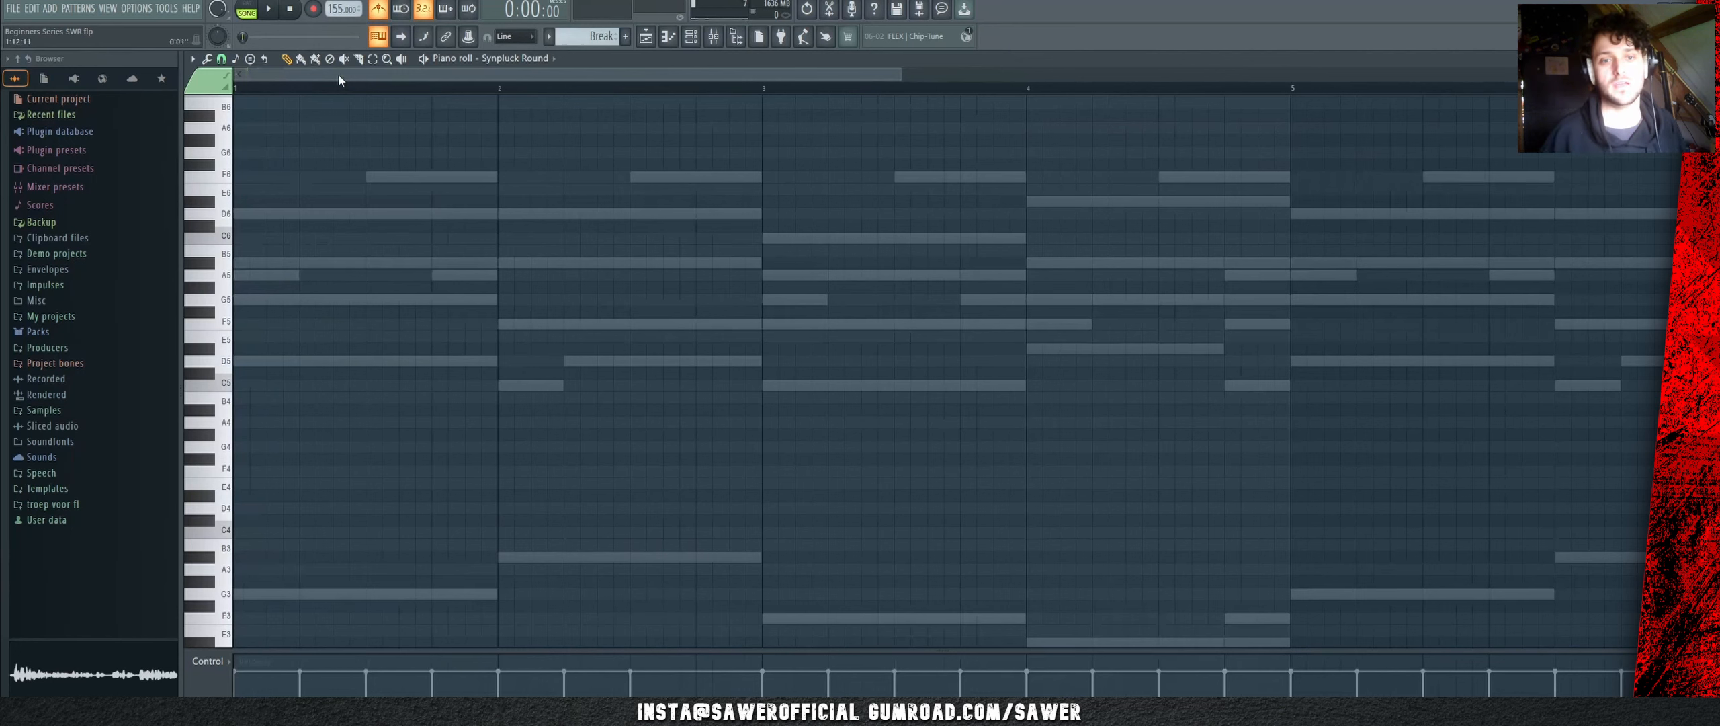
click(295, 213)
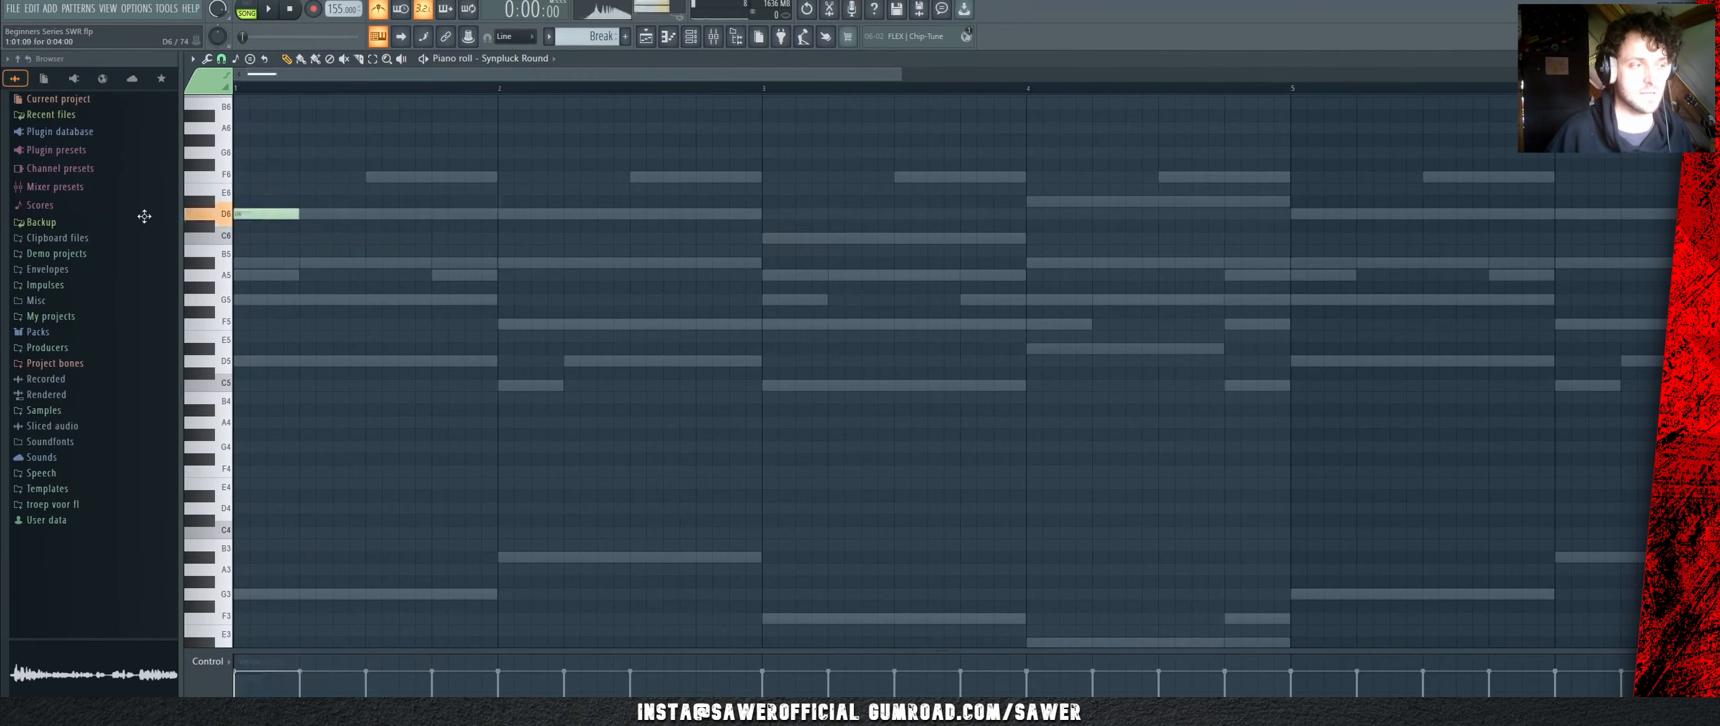
drag(322, 263, 339, 264)
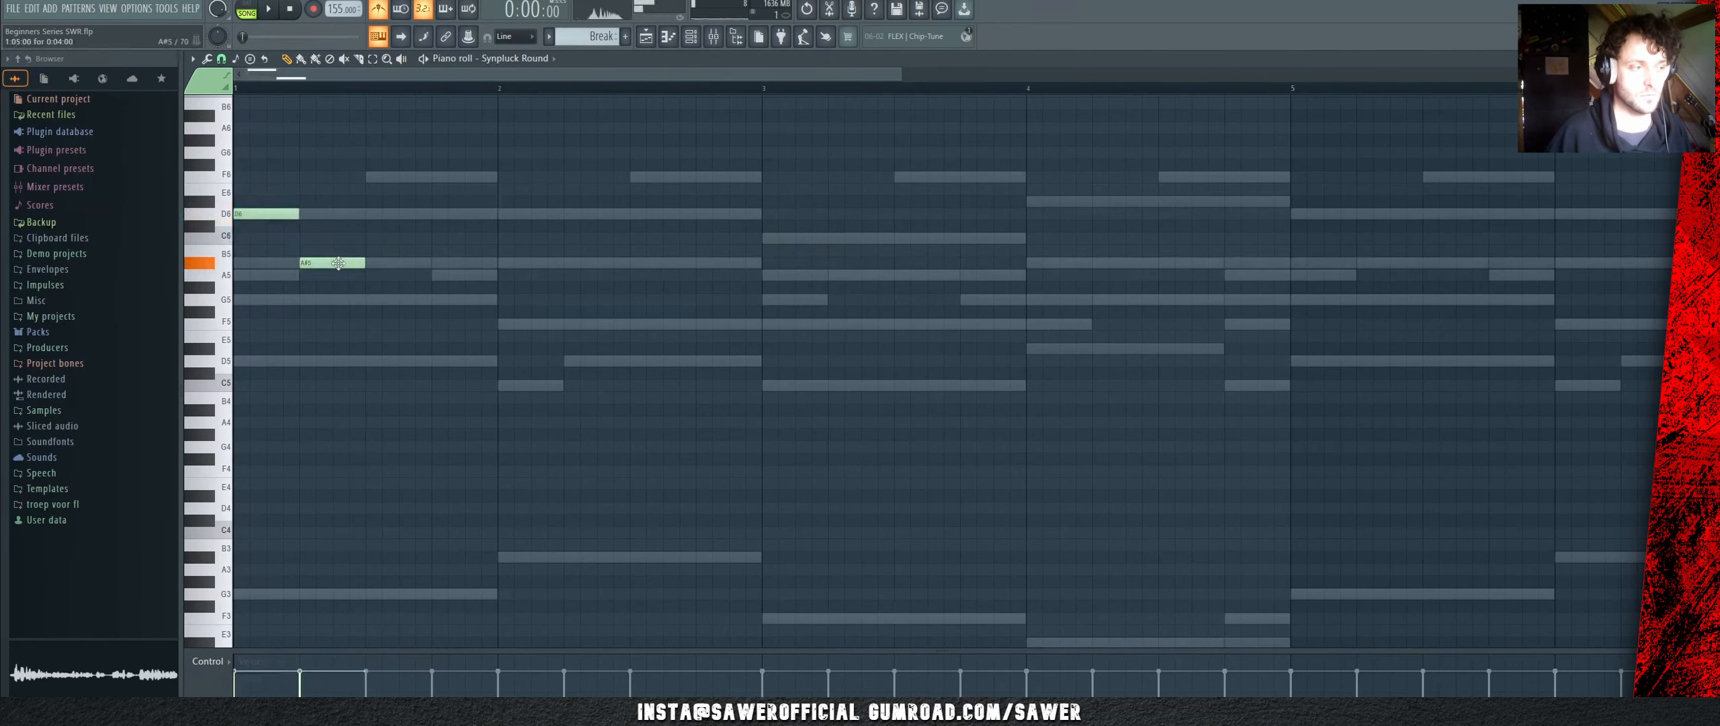
click(370, 299)
click(435, 360)
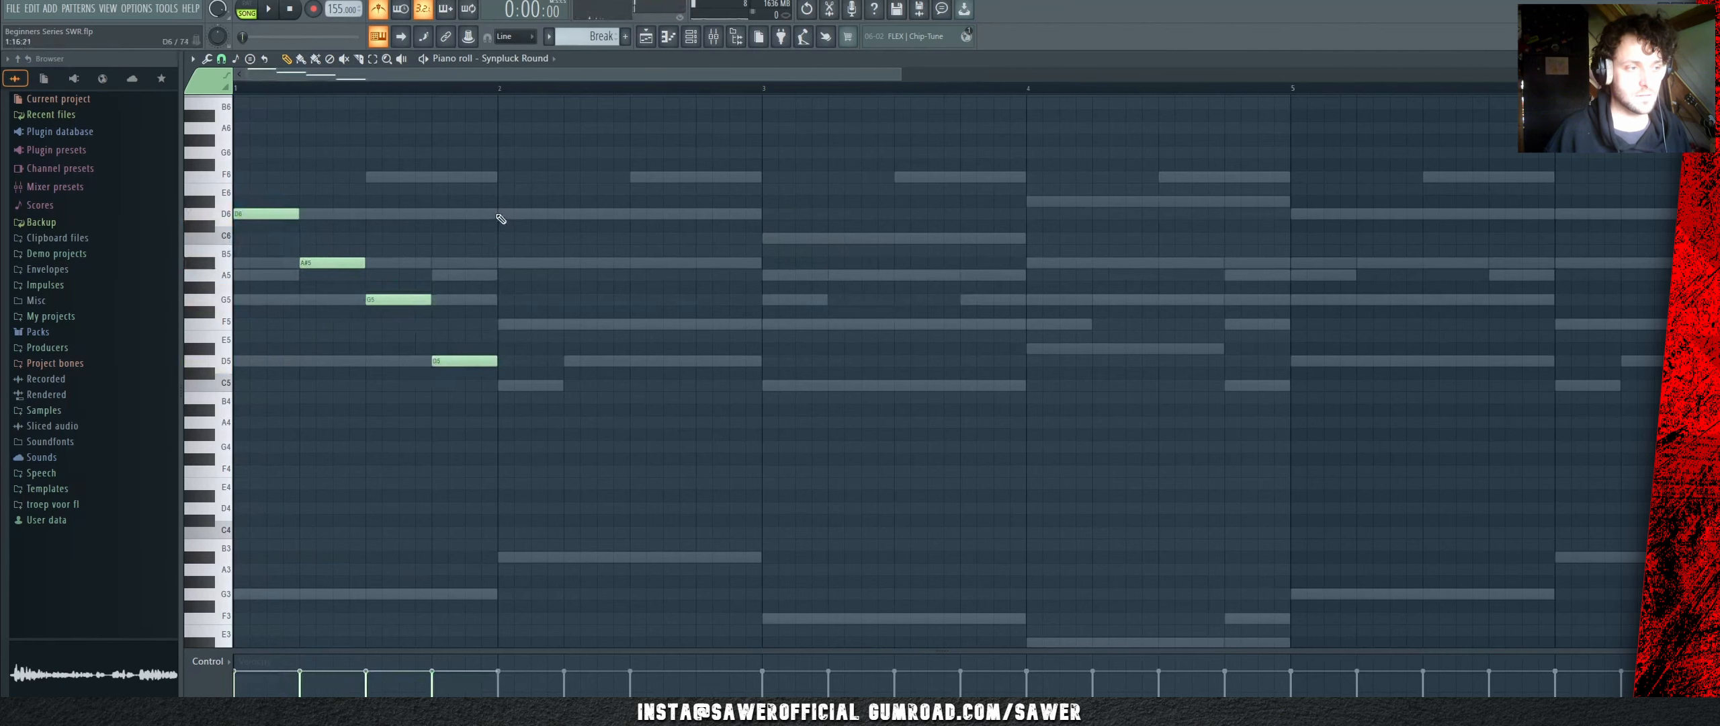
Step: Continue the arpeggio in bar 2 with one-beat notes D6, A#5, F5 and D5, and start playback
click(502, 214)
click(566, 264)
click(635, 324)
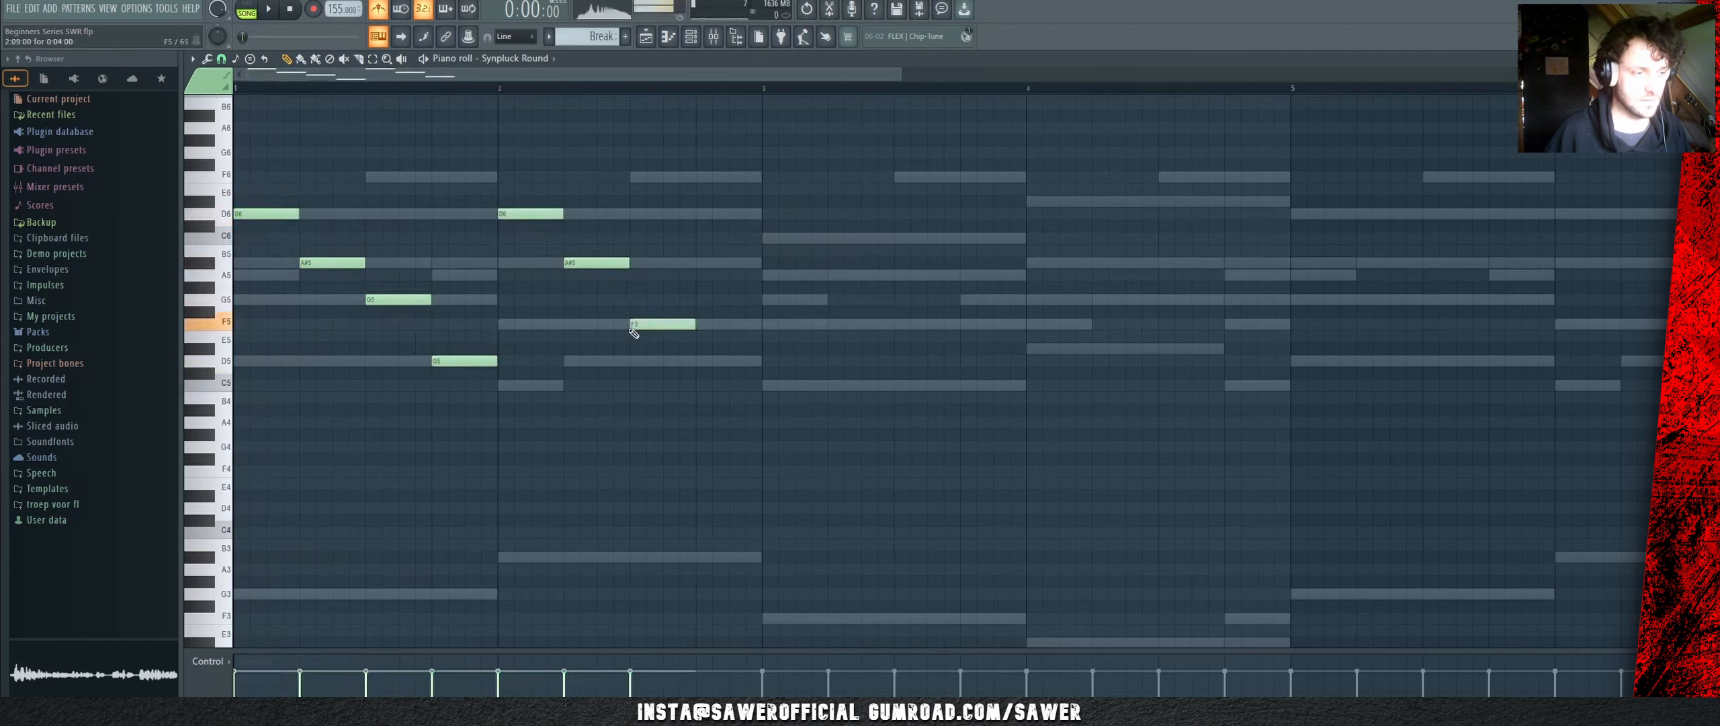
click(701, 361)
key(space)
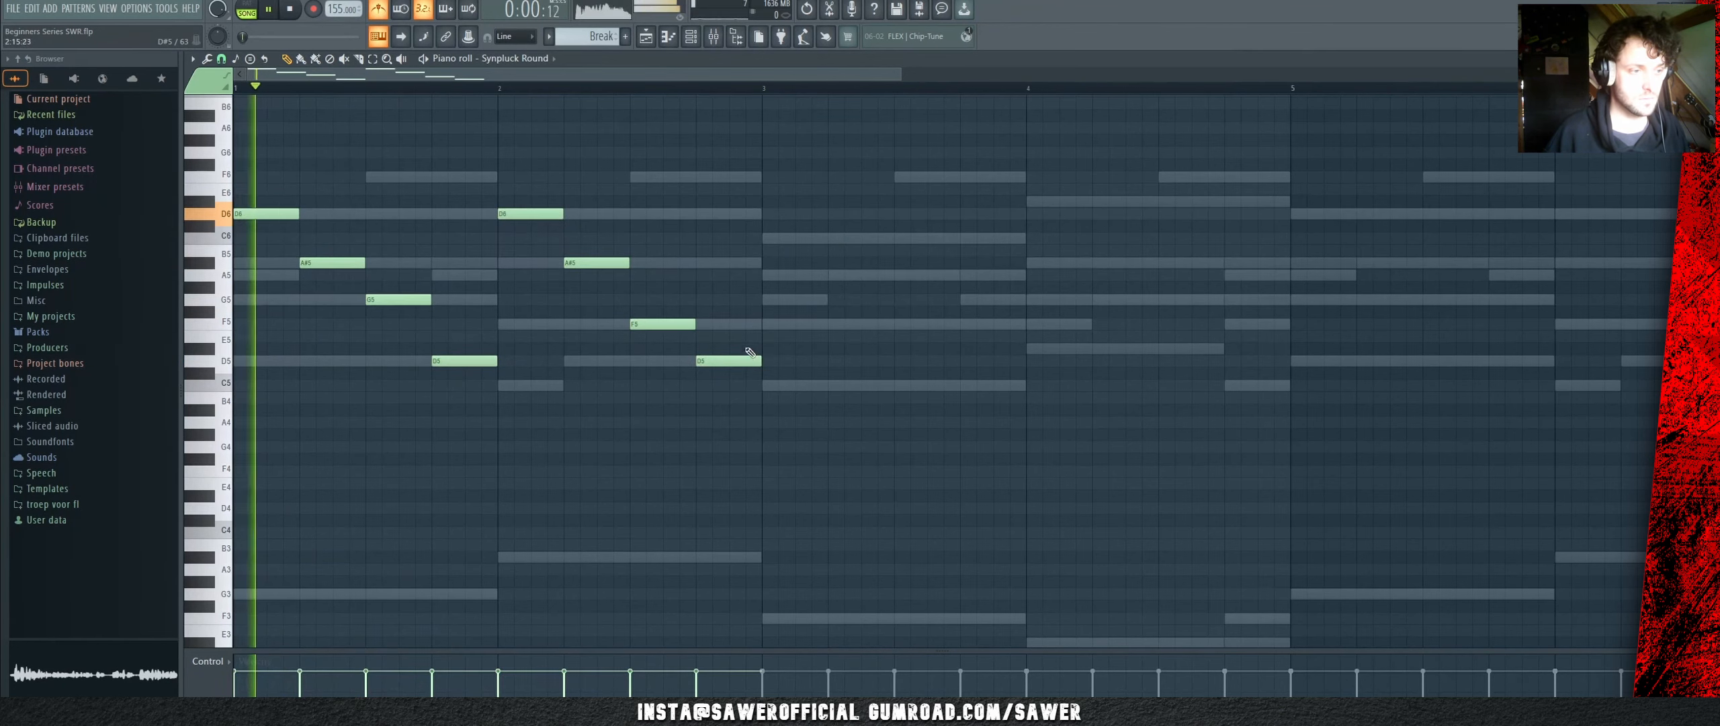
Step: Add one-beat notes C6, A5, F5 and C5 in bar 3, stop playback and clear the whole arpeggio
click(769, 238)
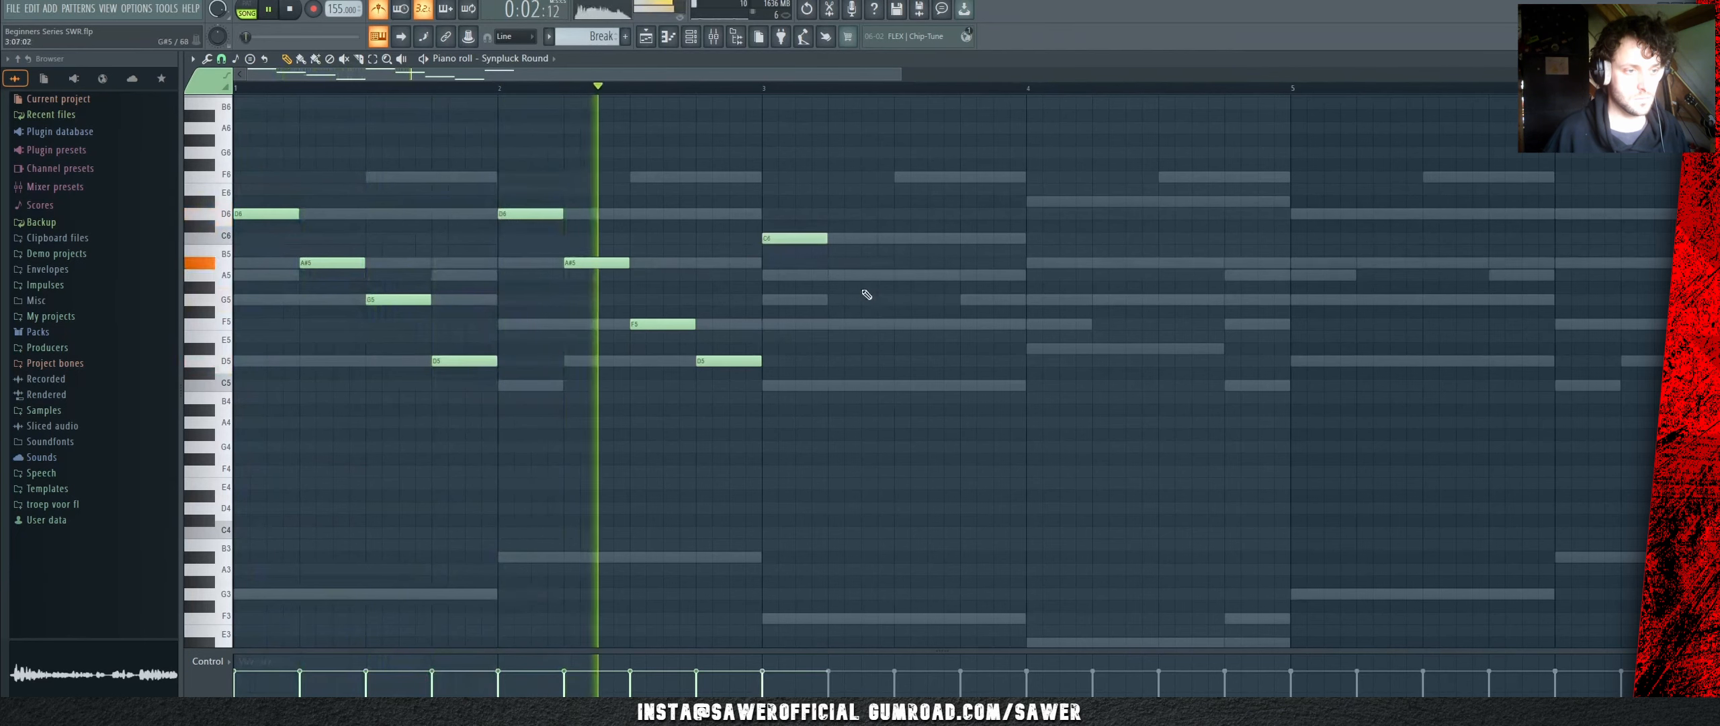
click(847, 274)
click(904, 323)
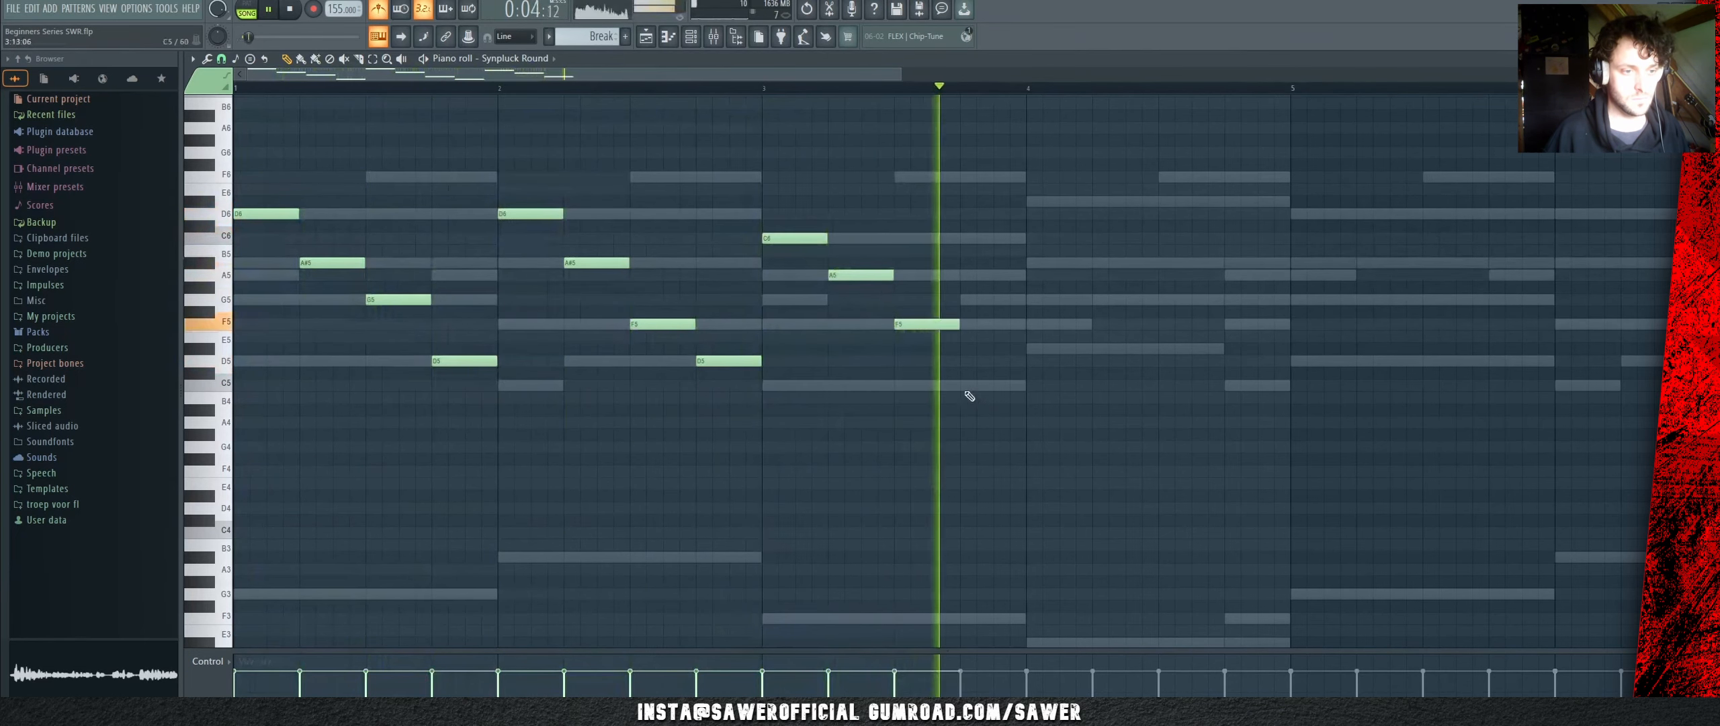
click(967, 385)
key(space)
key(ctrl+a)
key(Delete)
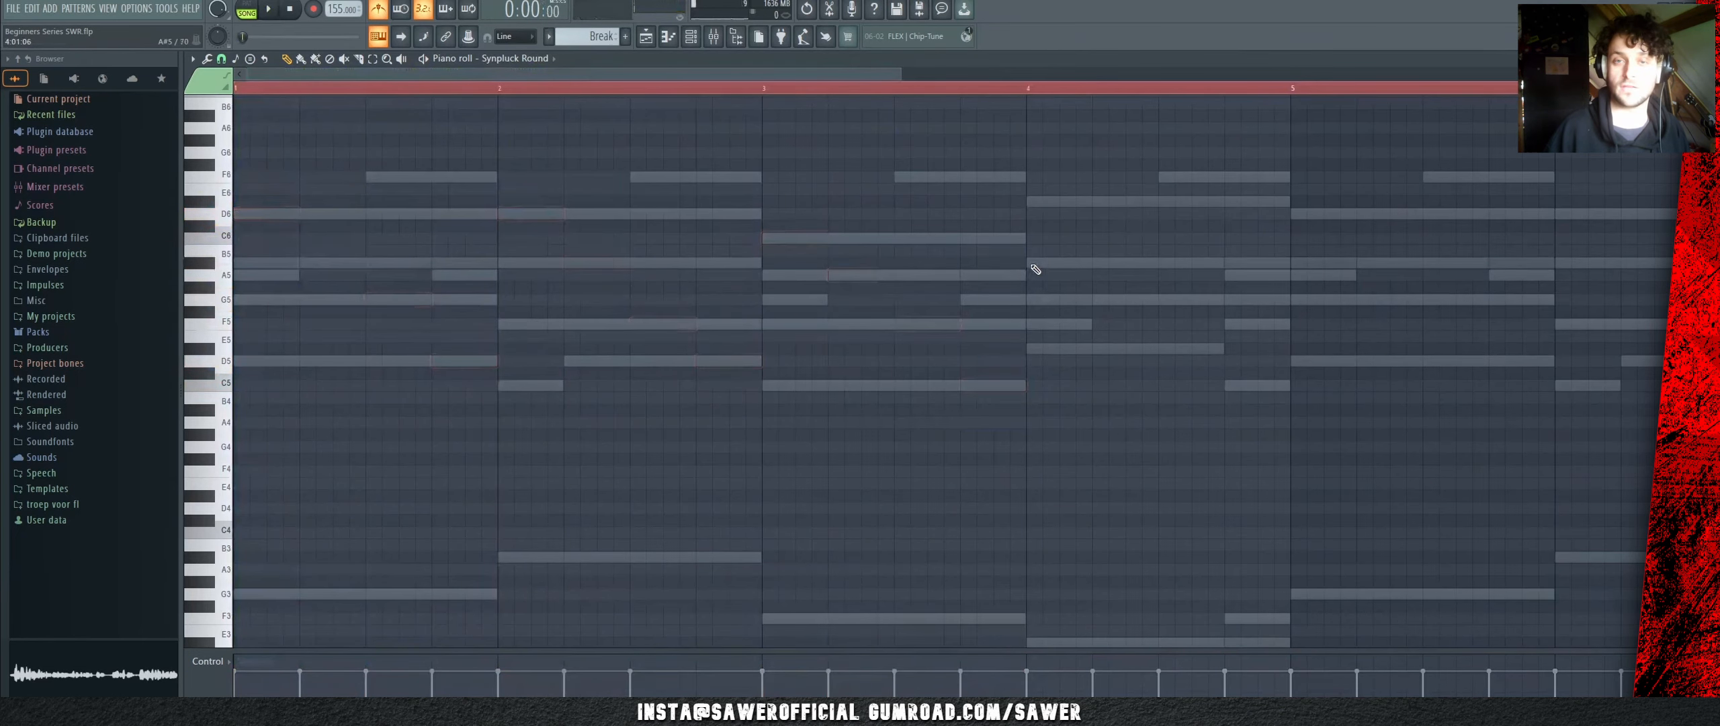
Step: Redraw the descending D6, A#5, G5, D5 arpeggio in bar 1 with one-beat notes
click(268, 215)
click(323, 262)
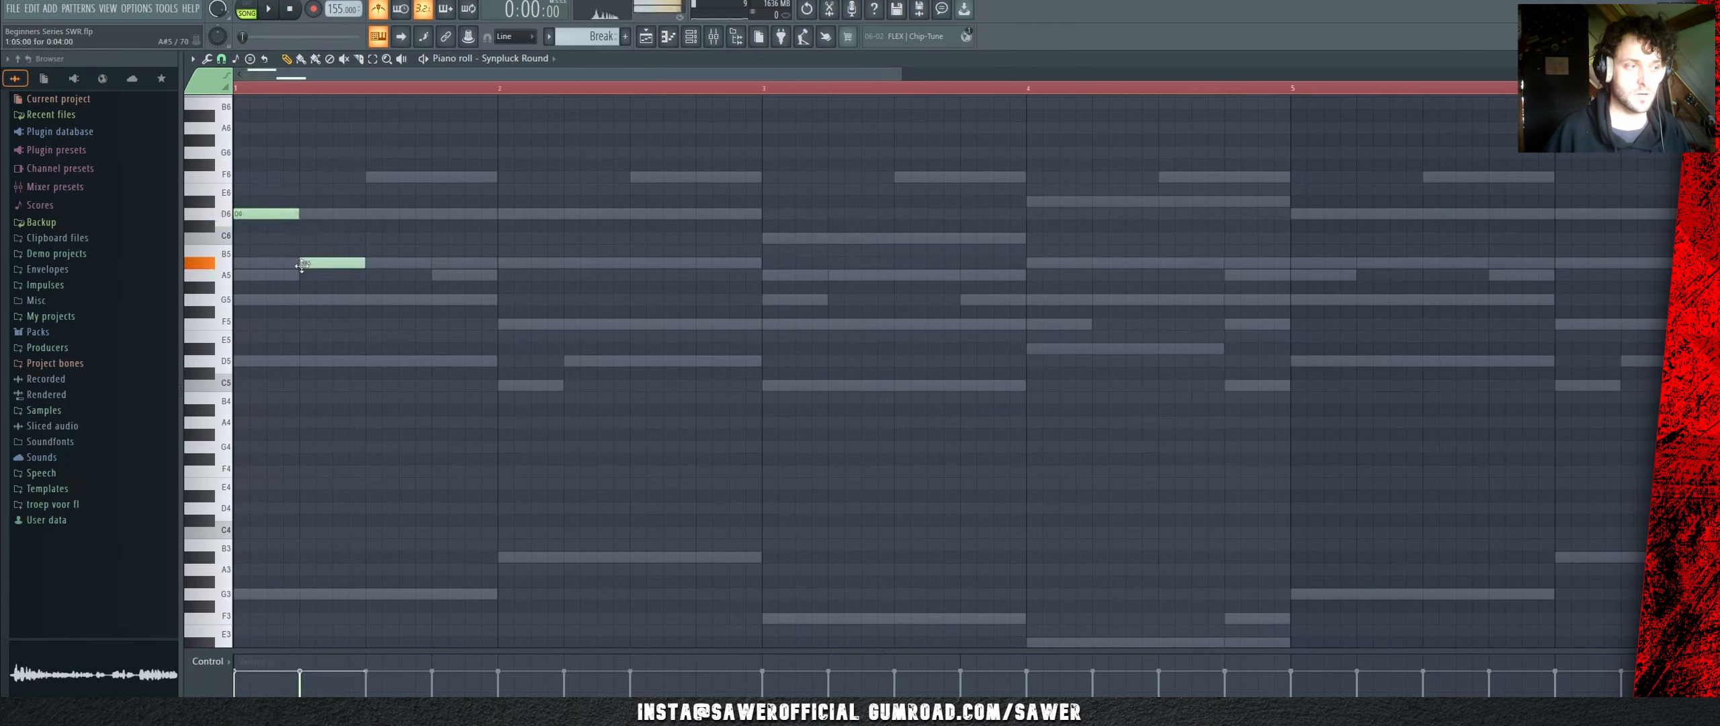
click(390, 300)
click(451, 361)
Step: Repeat bar 1's four-note arpeggio in bars 2 and 3, and delete every note of the Synpluck Round channel
drag(525, 381, 230, 146)
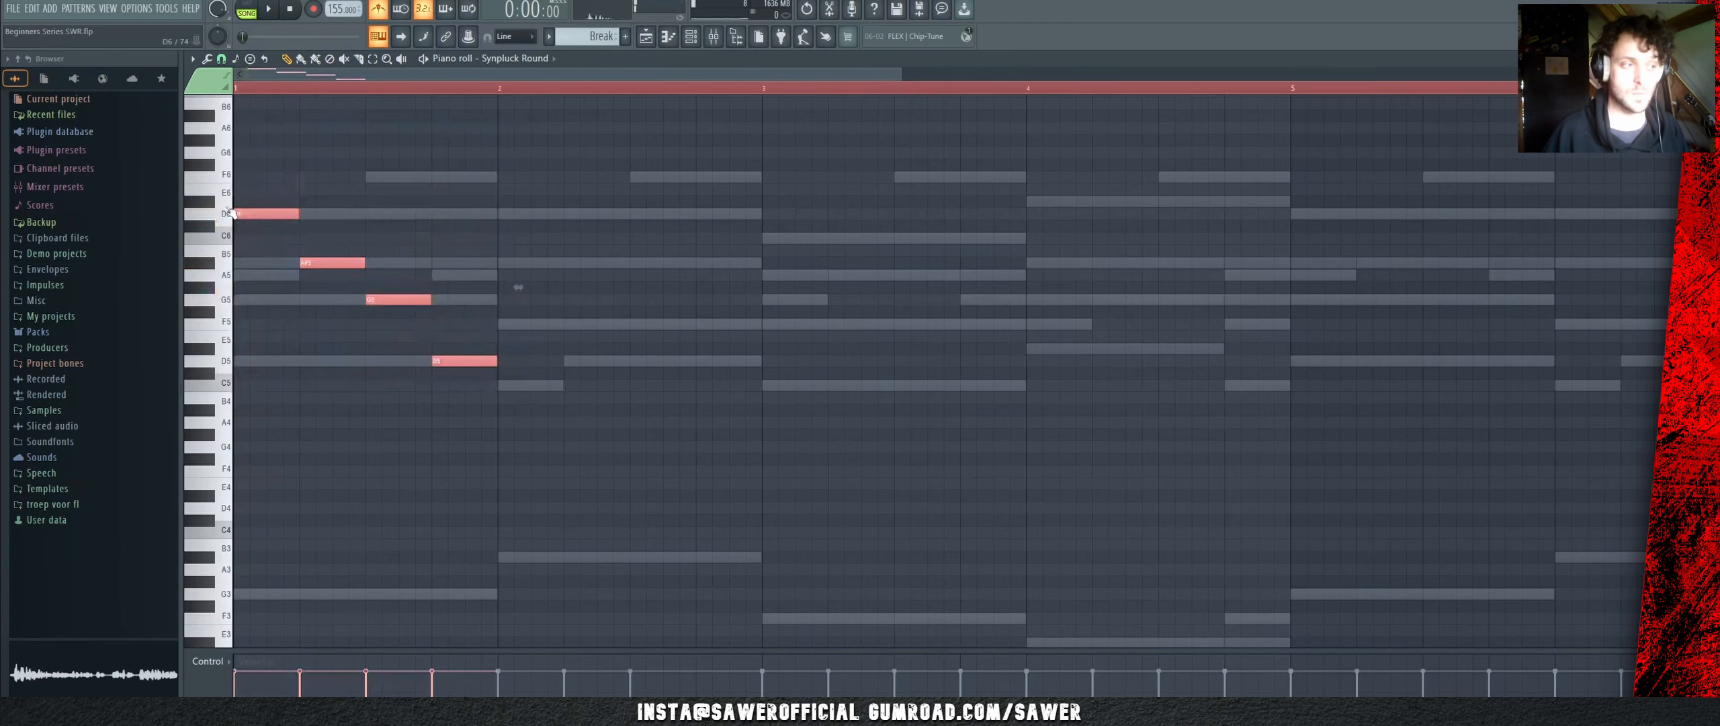
key(ctrl+b)
mouse_move(536, 213)
mouse_down()
mouse_move(520, 212)
mouse_move(536, 213)
mouse_up()
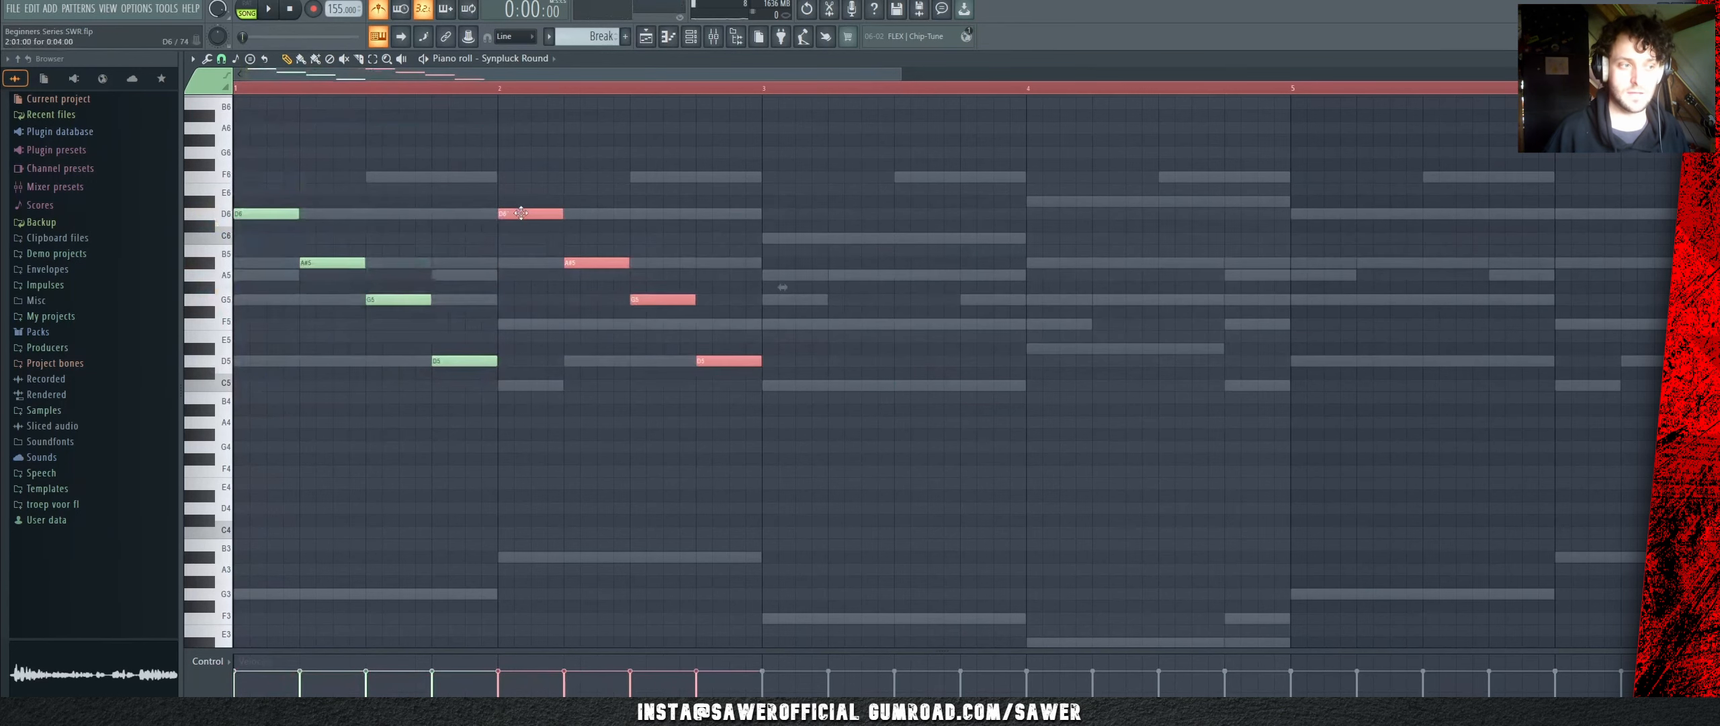
key(ctrl+b)
drag(779, 214, 796, 213)
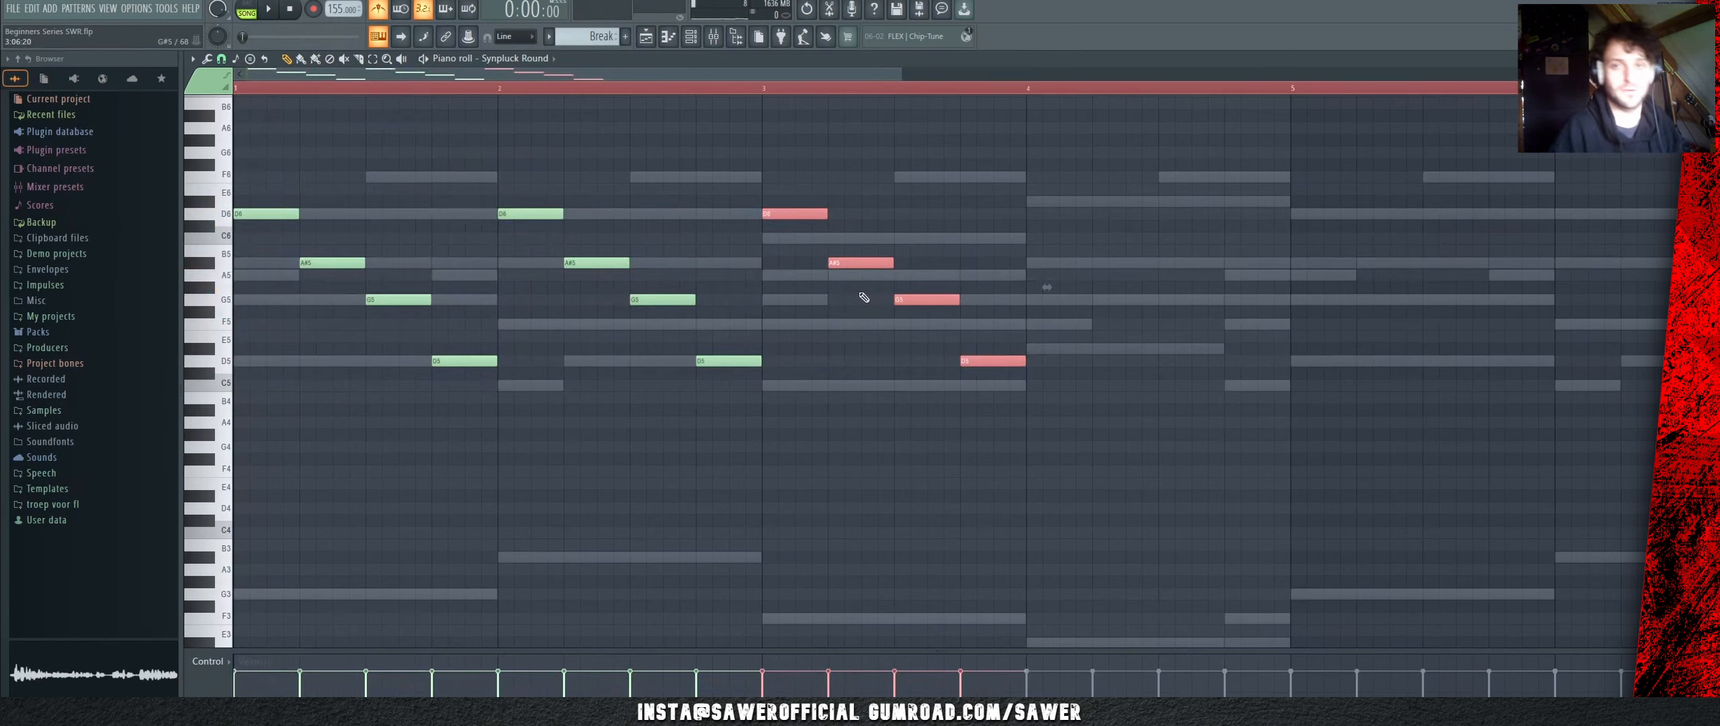
key(ctrl+a)
key(Delete)
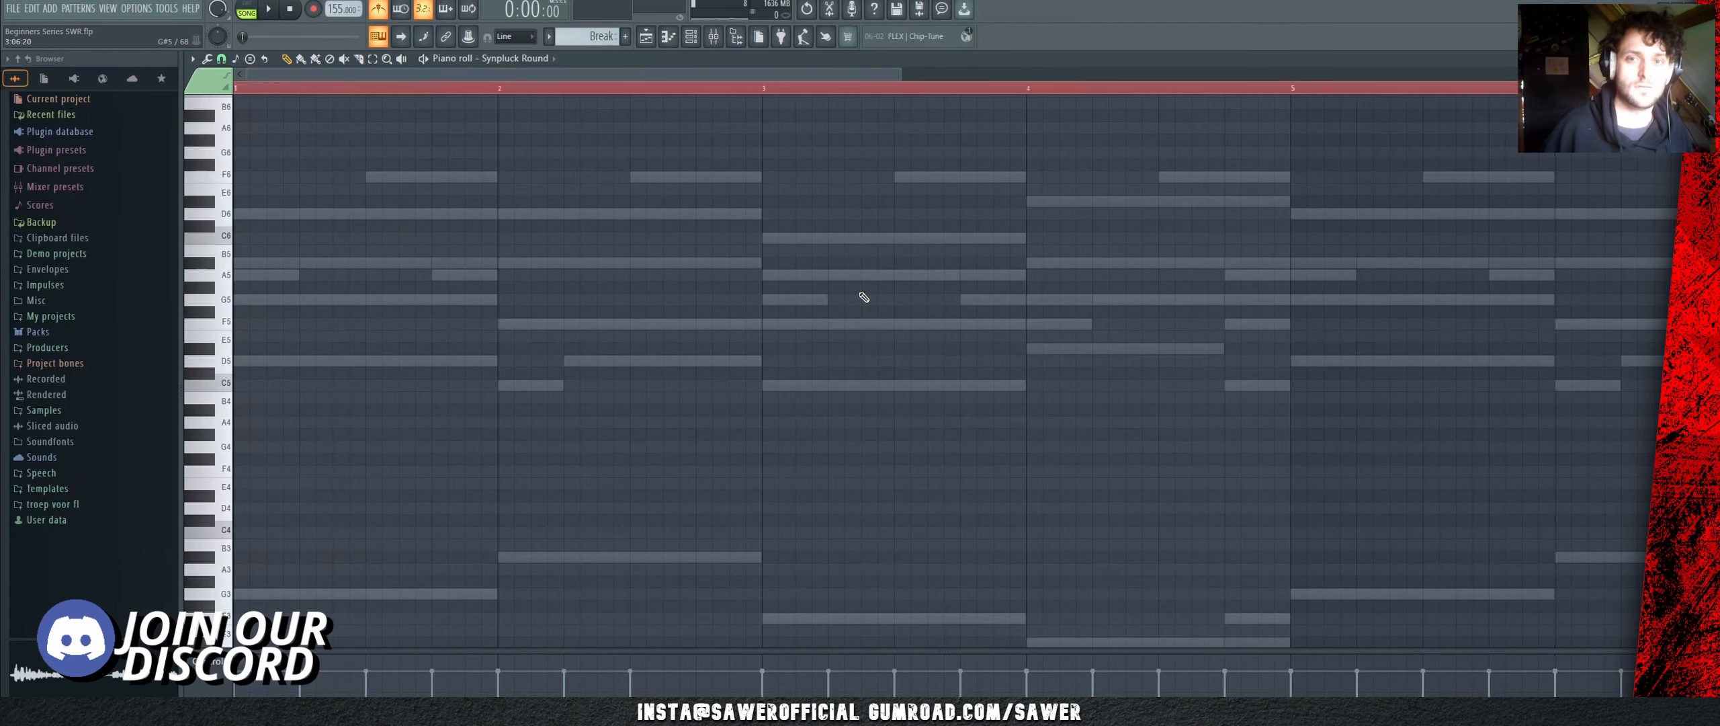
Step: Draw a descending F6, D6, C6, A#5 arpeggio at the start of bar 1 with consecutive two-step notes
scroll(864, 297, up, 1)
click(254, 215)
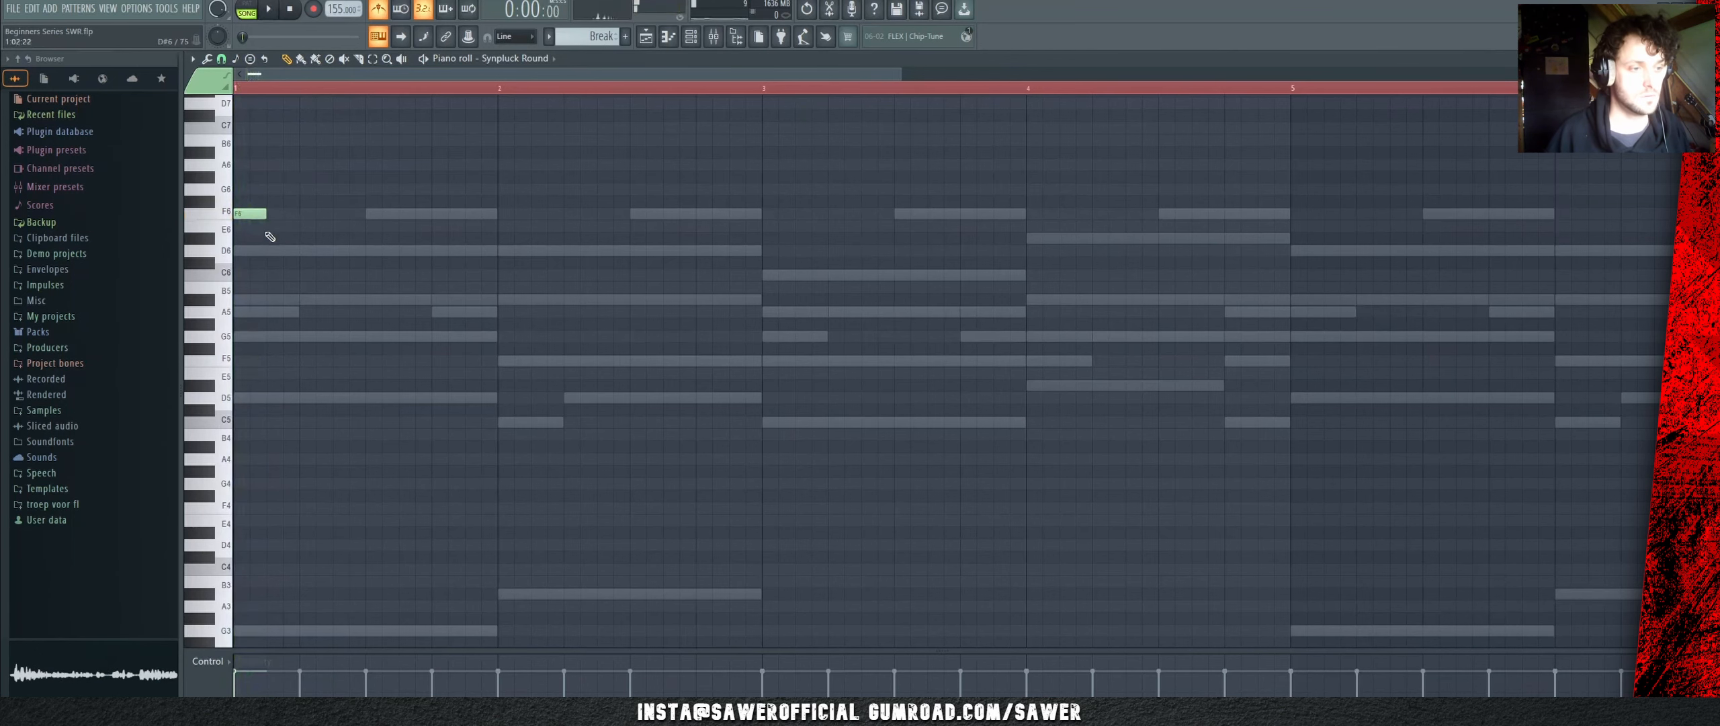
click(272, 238)
key(space)
click(307, 252)
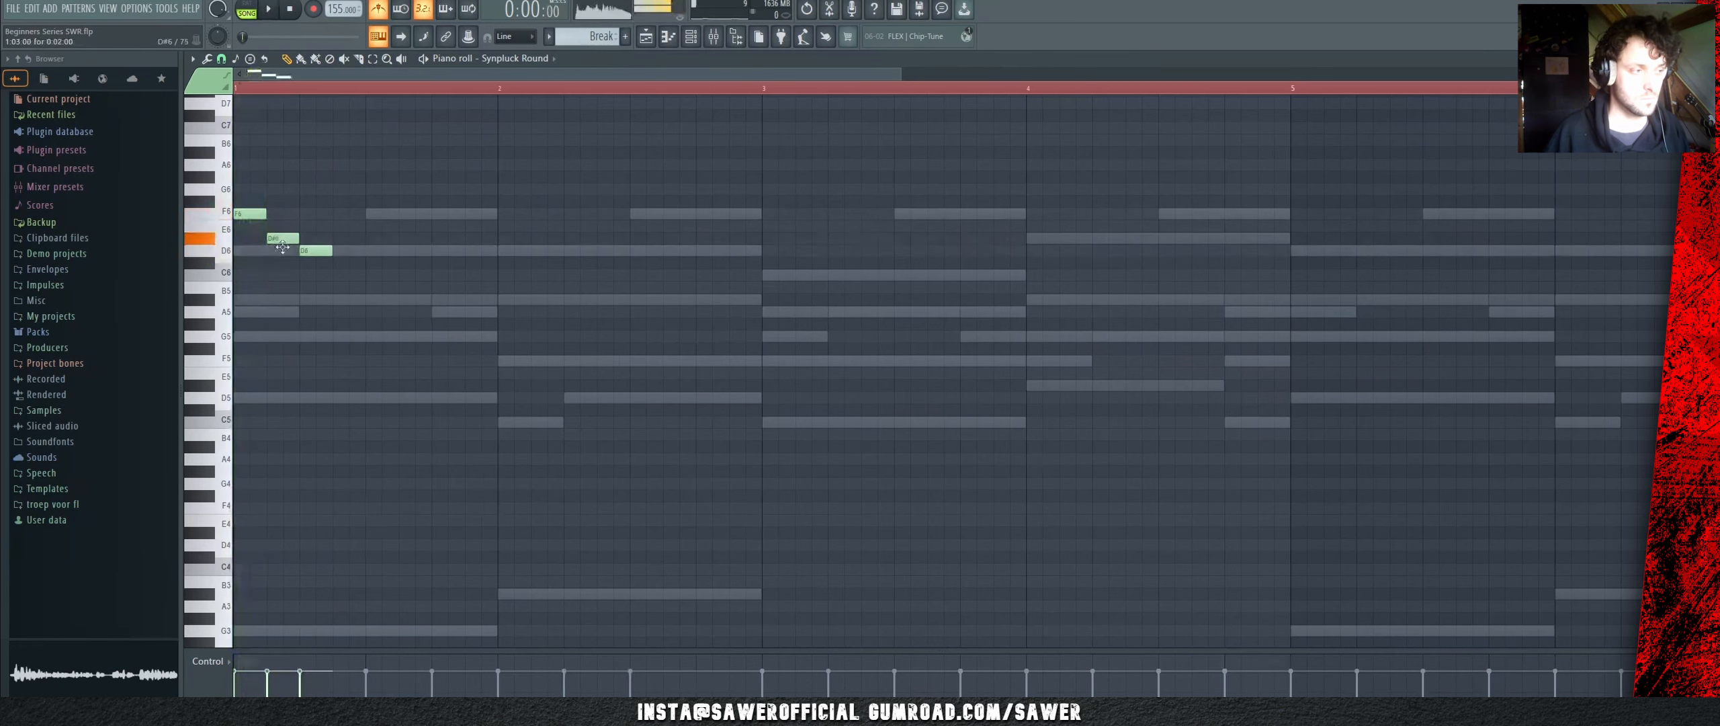
drag(280, 240, 307, 276)
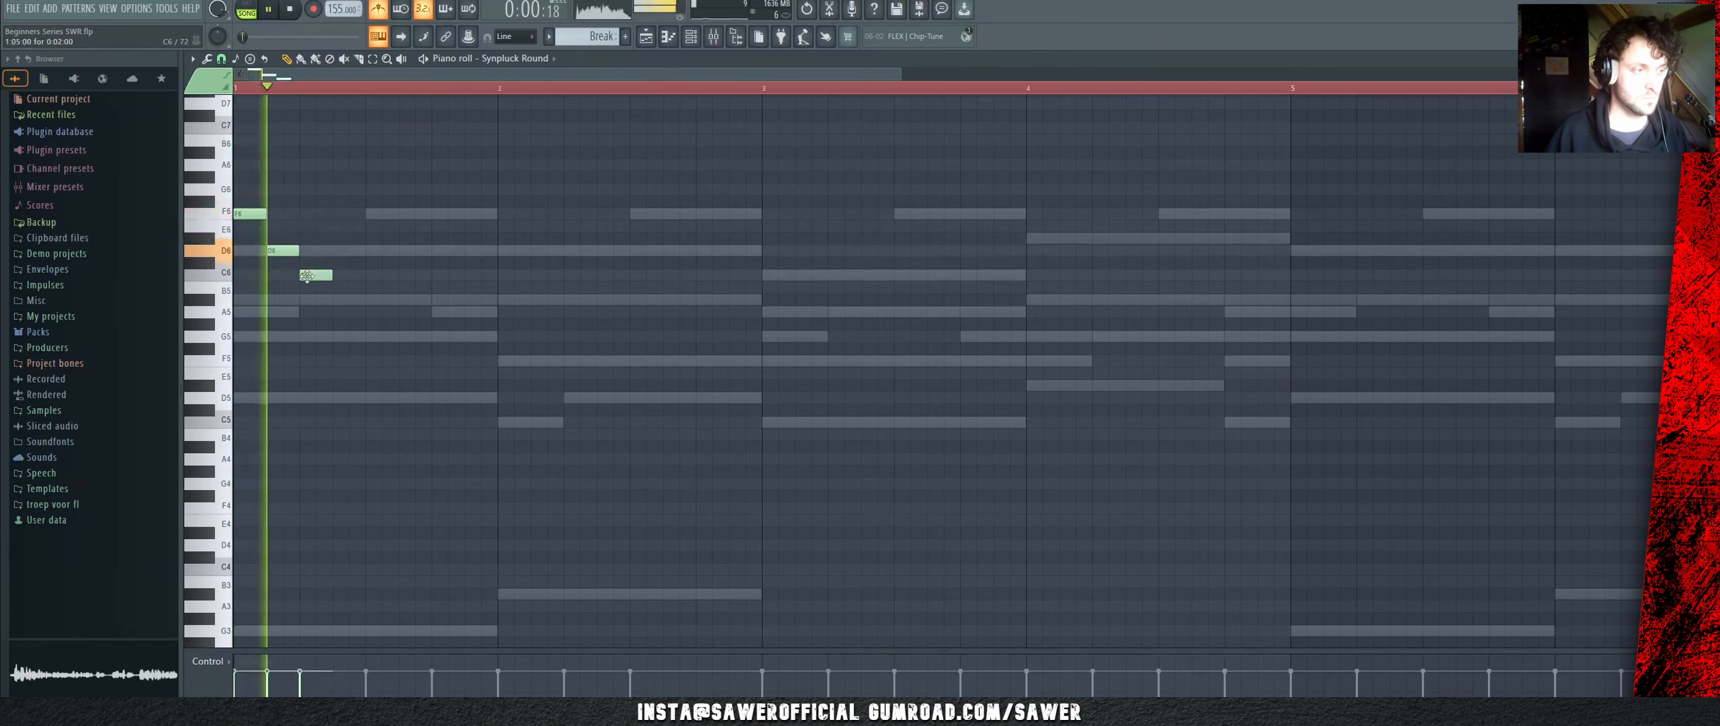
click(340, 300)
click(357, 214)
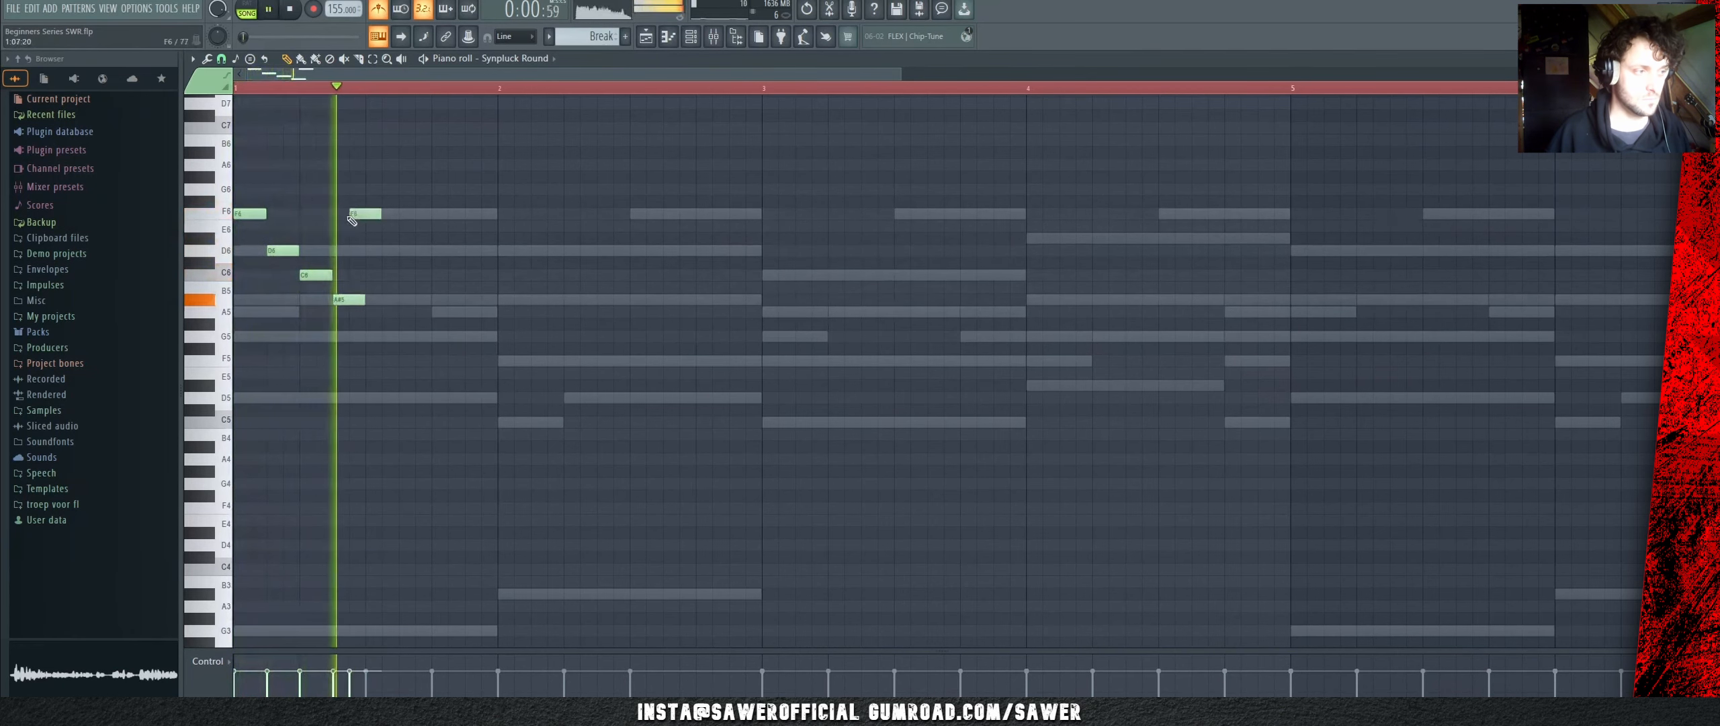
key(space)
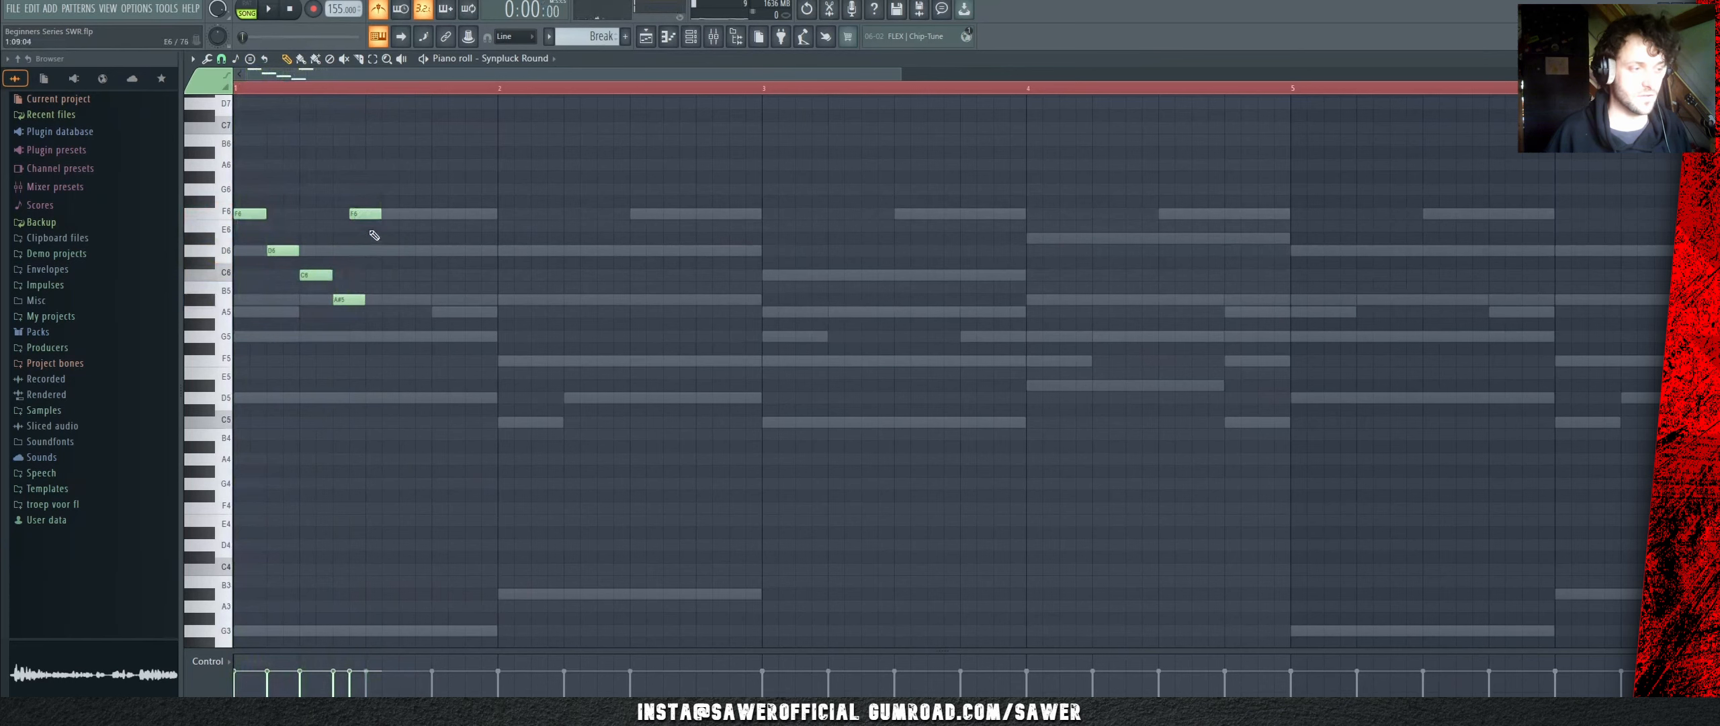
right_click(368, 214)
Step: Duplicate the four-note arpeggio until it fills bars 1 and 2, and deselect the notes
key(ctrl+a)
key(ctrl+b)
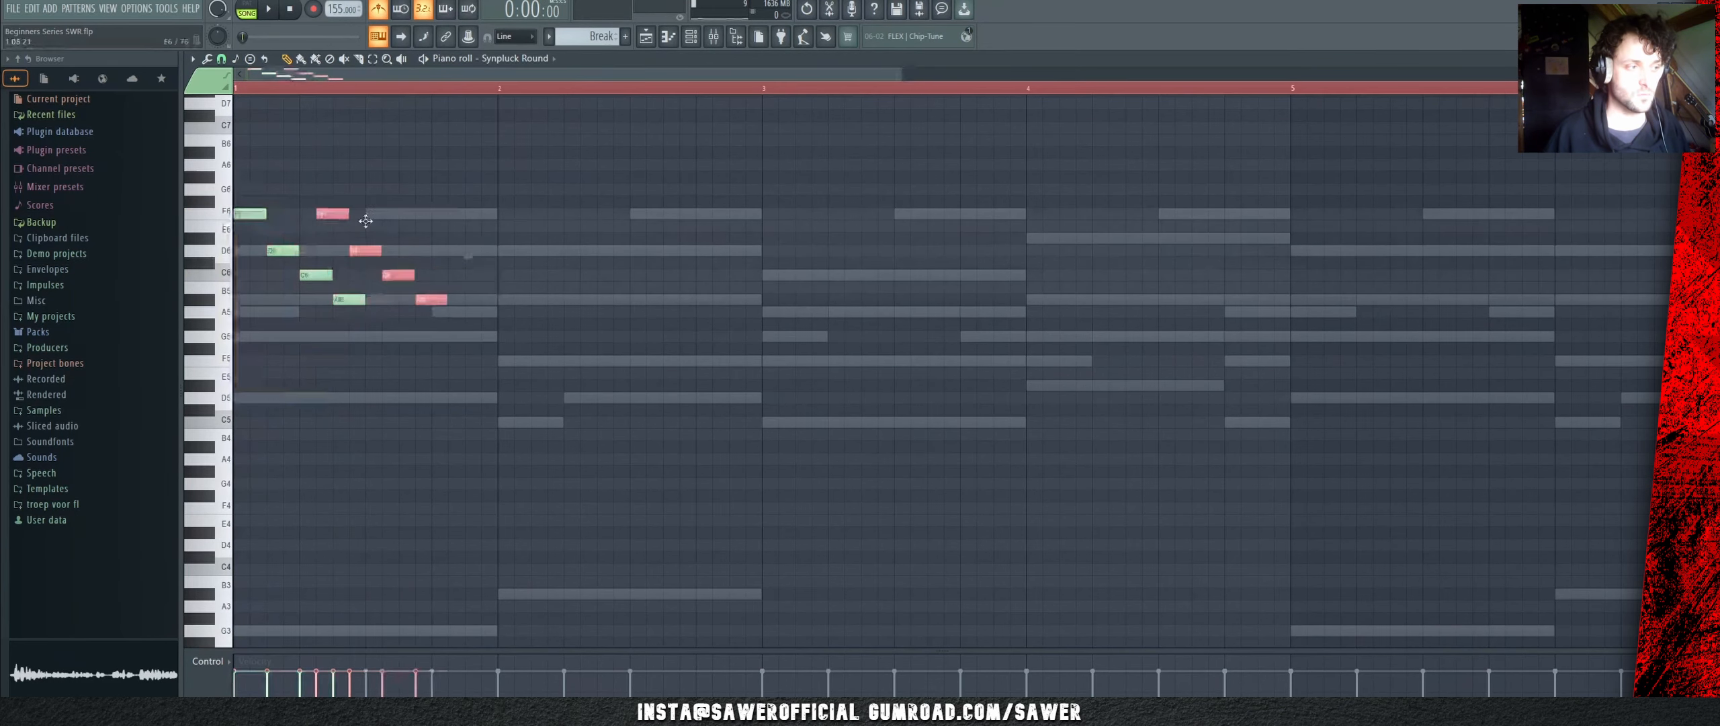
key(ctrl+a)
key(space)
key(ctrl+b)
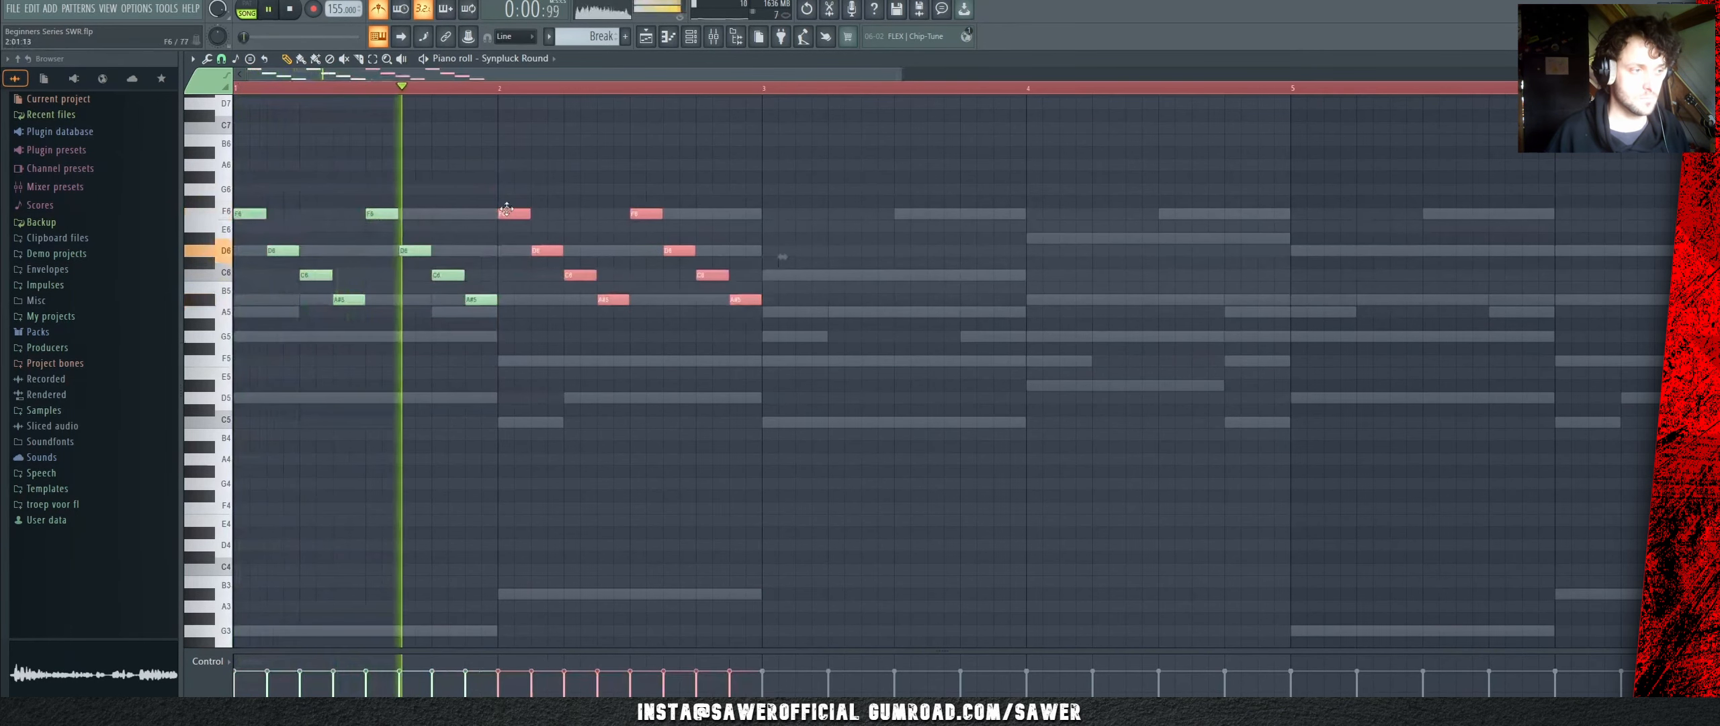
key(ctrl+d)
Step: Start the second F6 in bars 1 and 2 one step earlier, lengthened to three steps, after a one-step A#5
key(space)
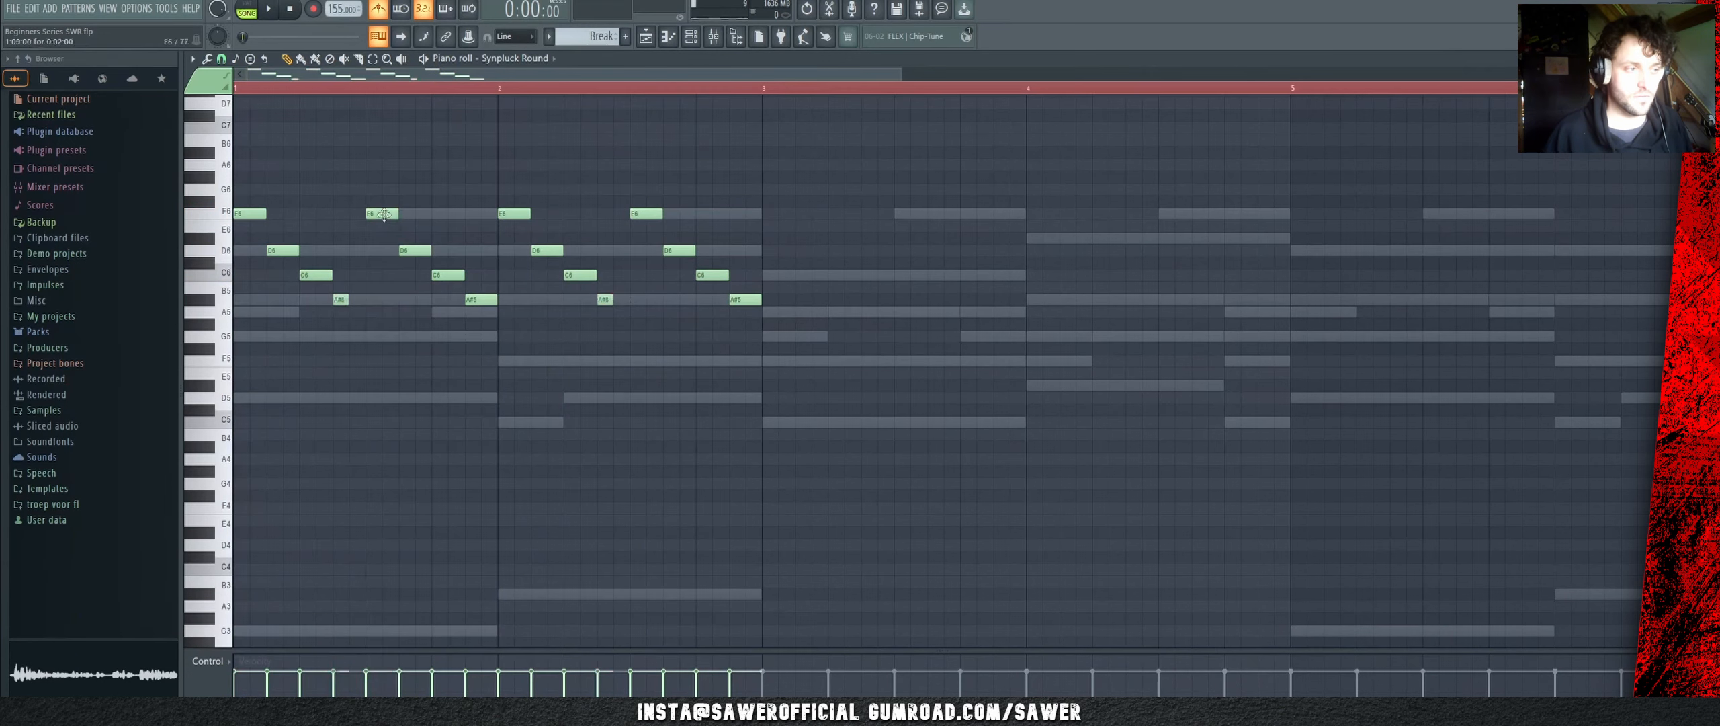
ctrl+shift+click(384, 213)
ctrl+shift+click(649, 214)
drag(649, 213, 633, 214)
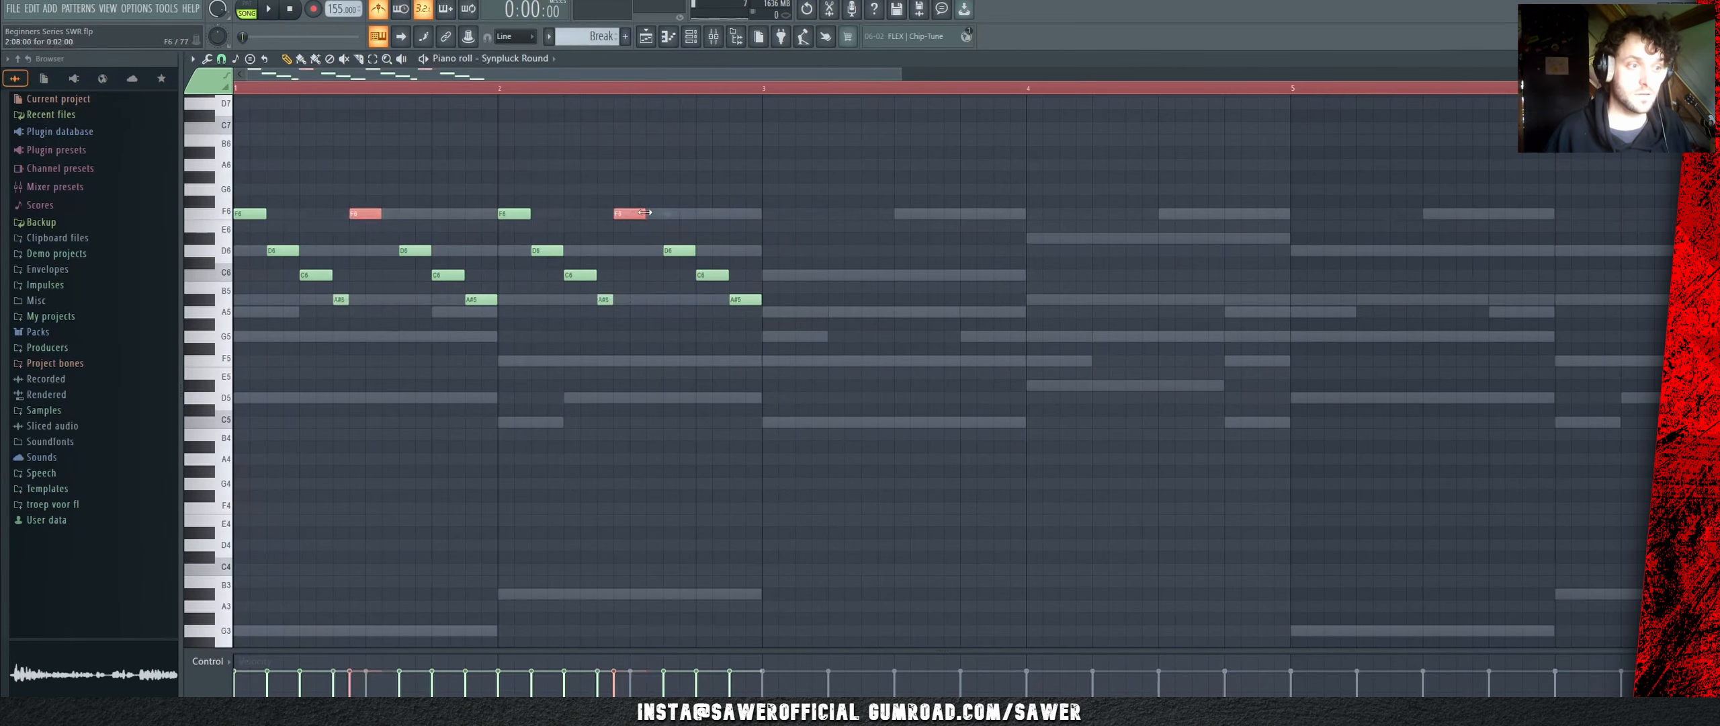
key(ctrl+d)
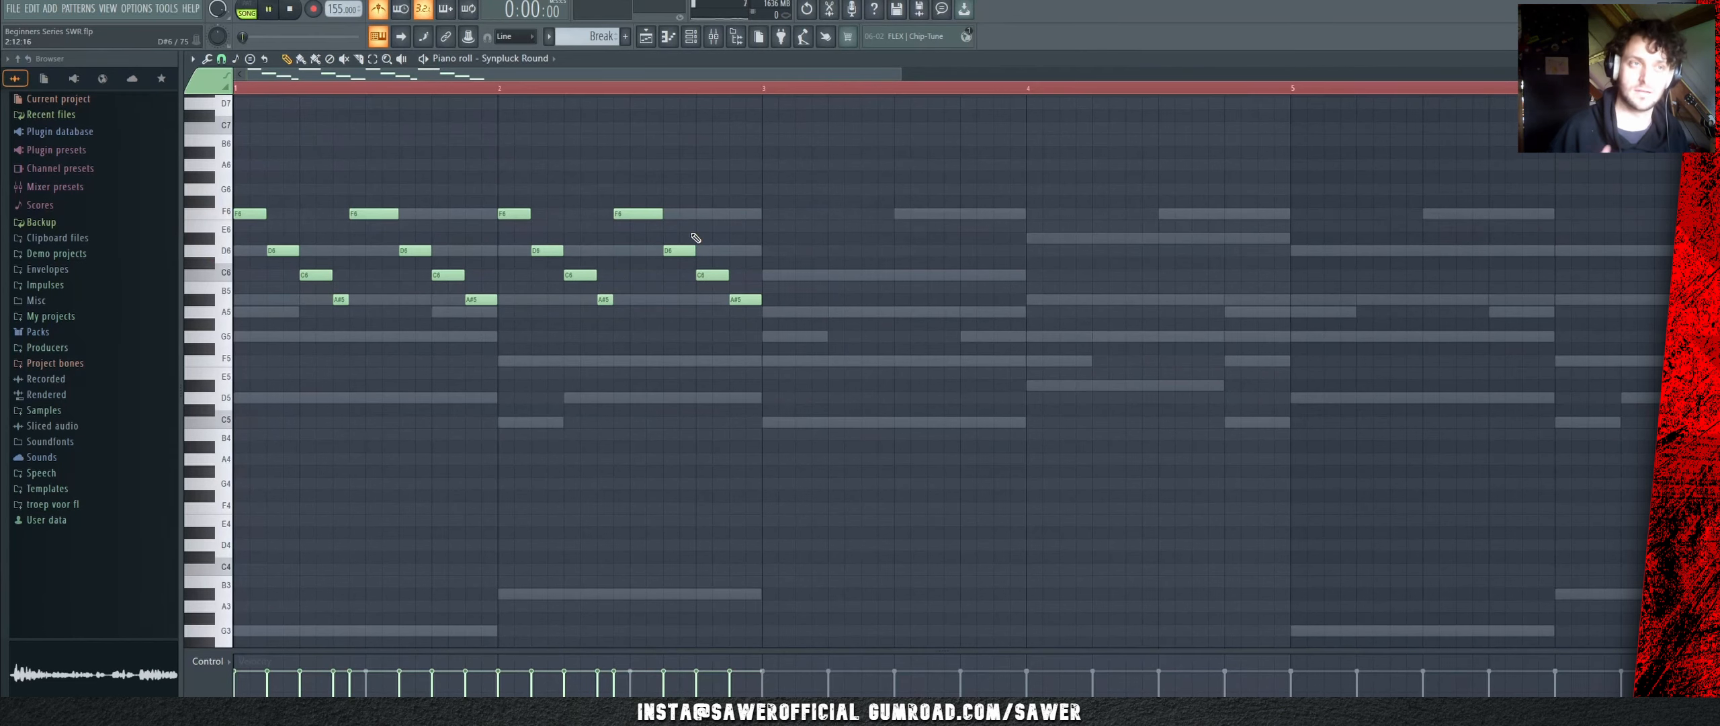
Step: Play back the two-bar arpeggio, and return to the playlist after checking the channel rack
key(space)
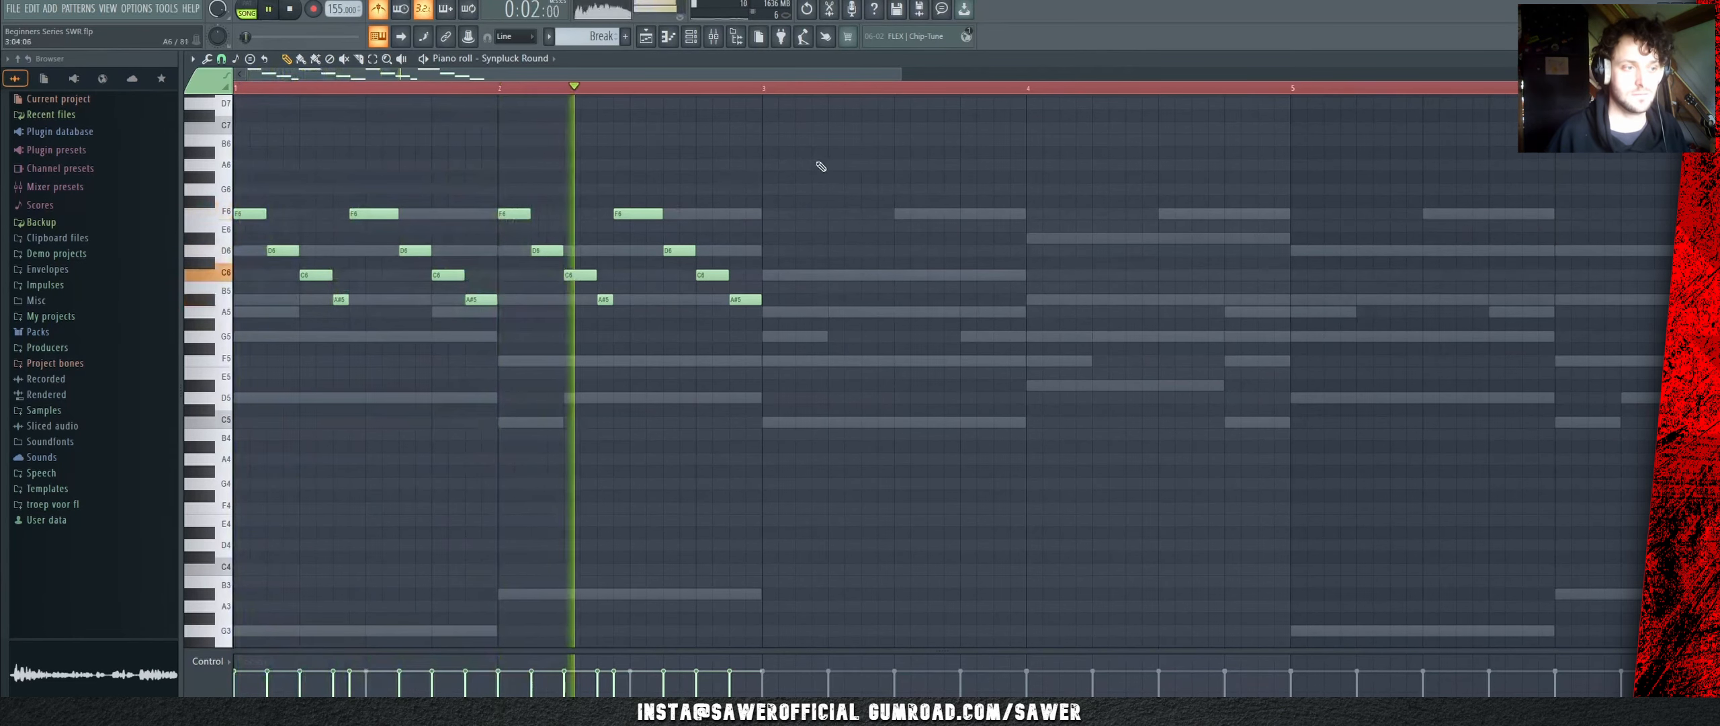
drag(837, 154, 218, 367)
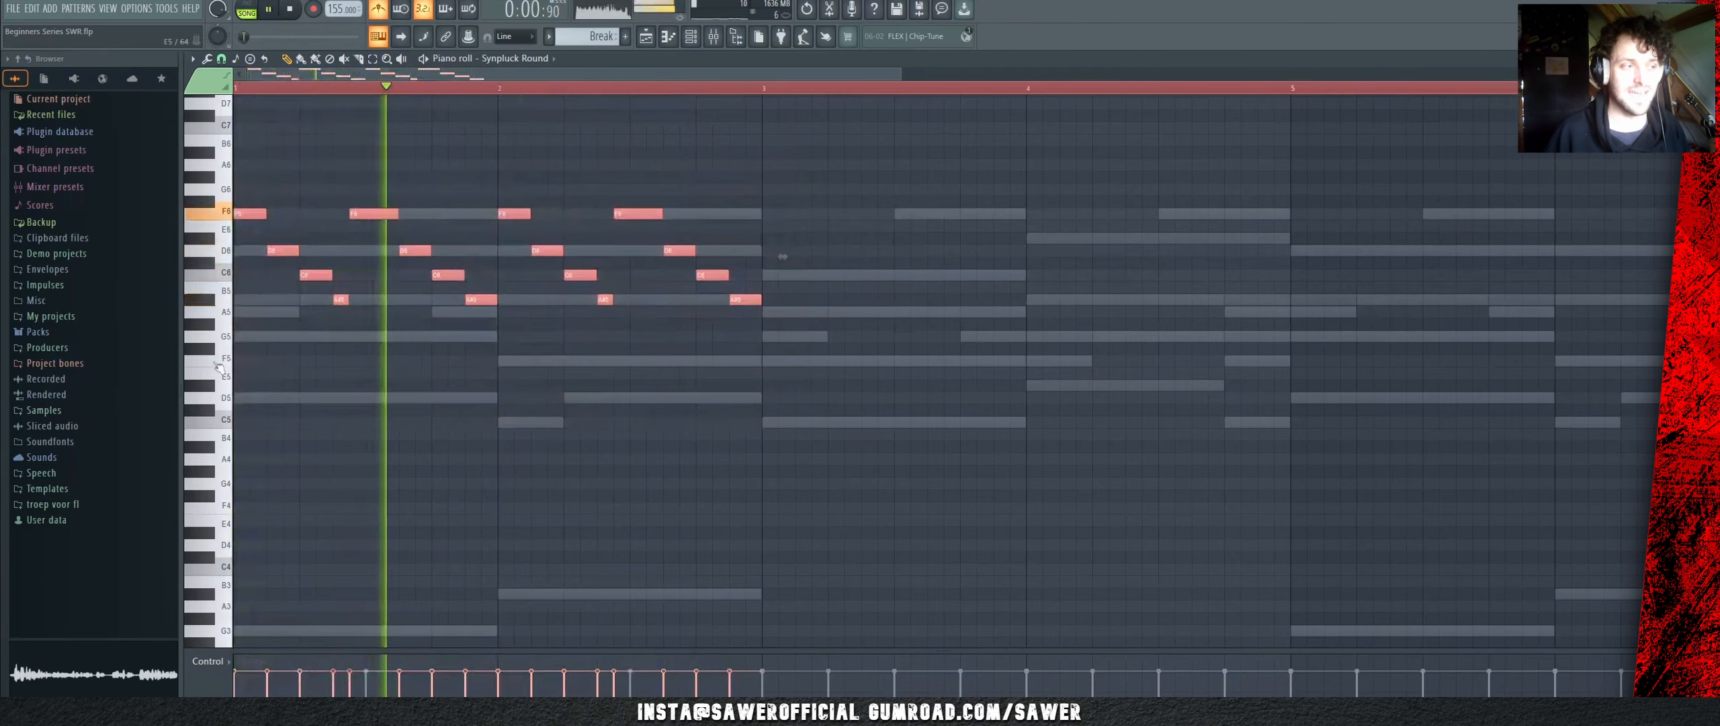
key(F5)
key(space)
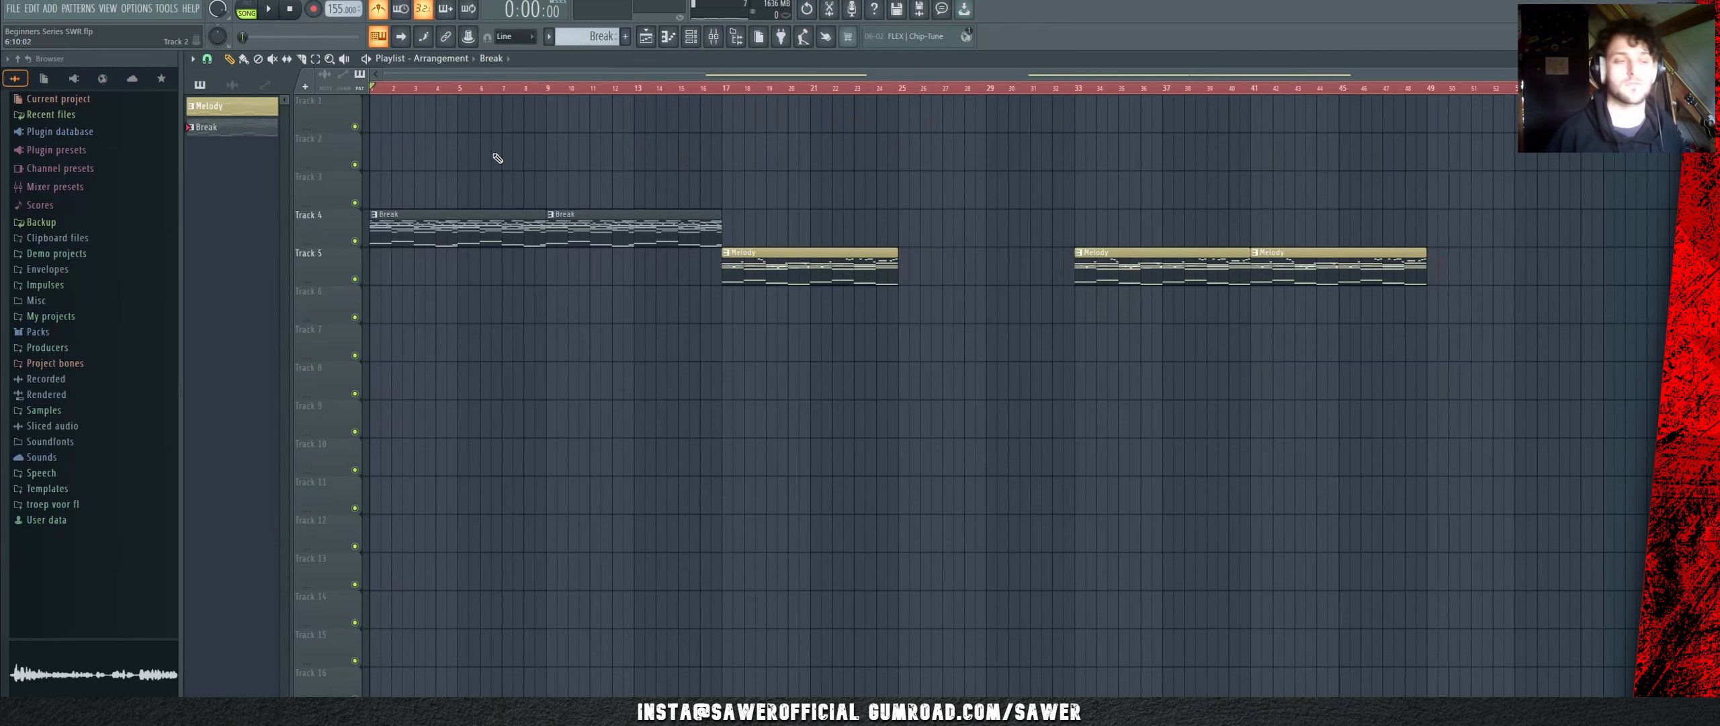
click(692, 40)
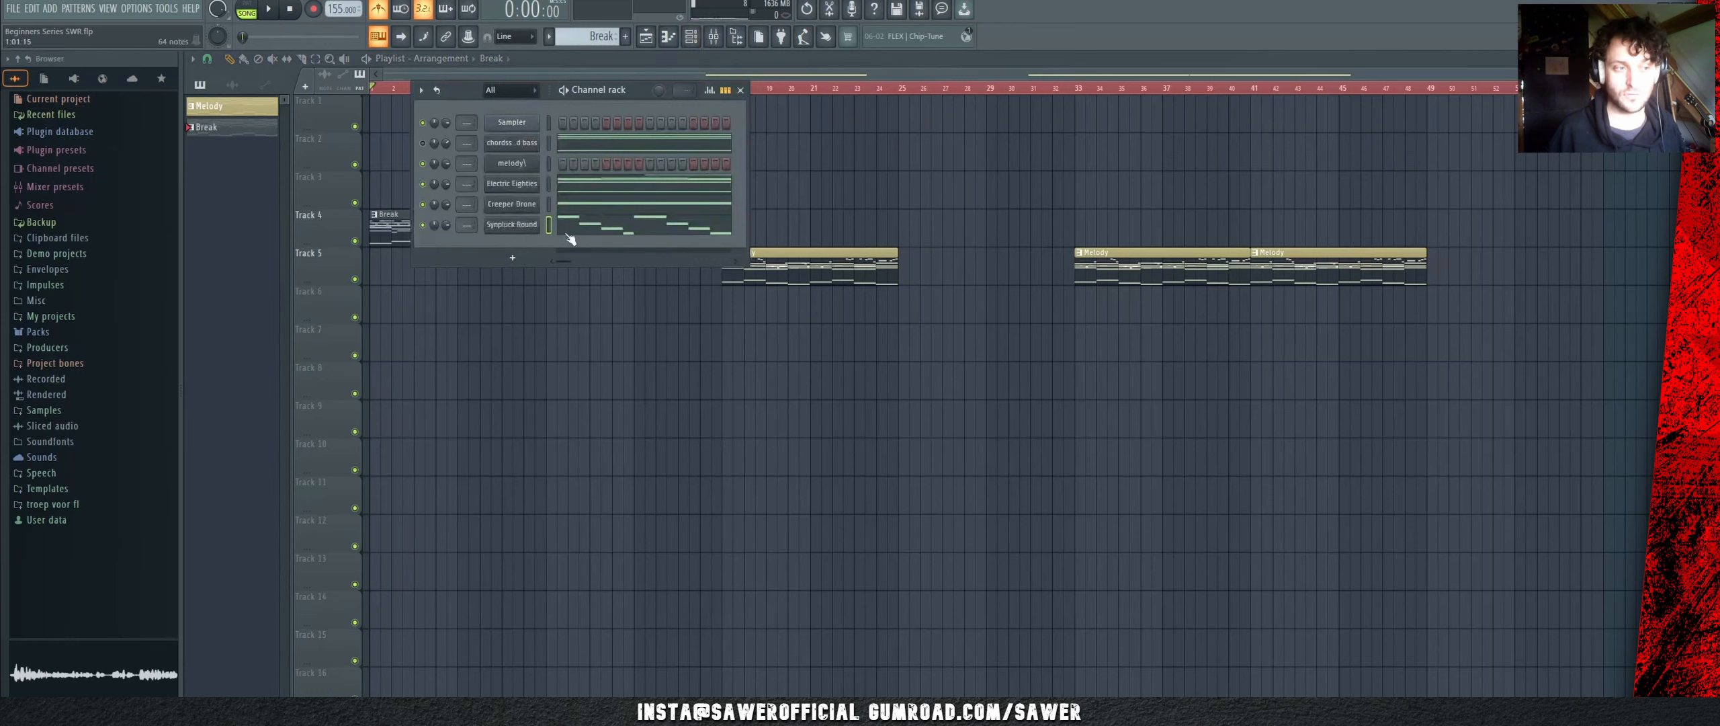
key(F6)
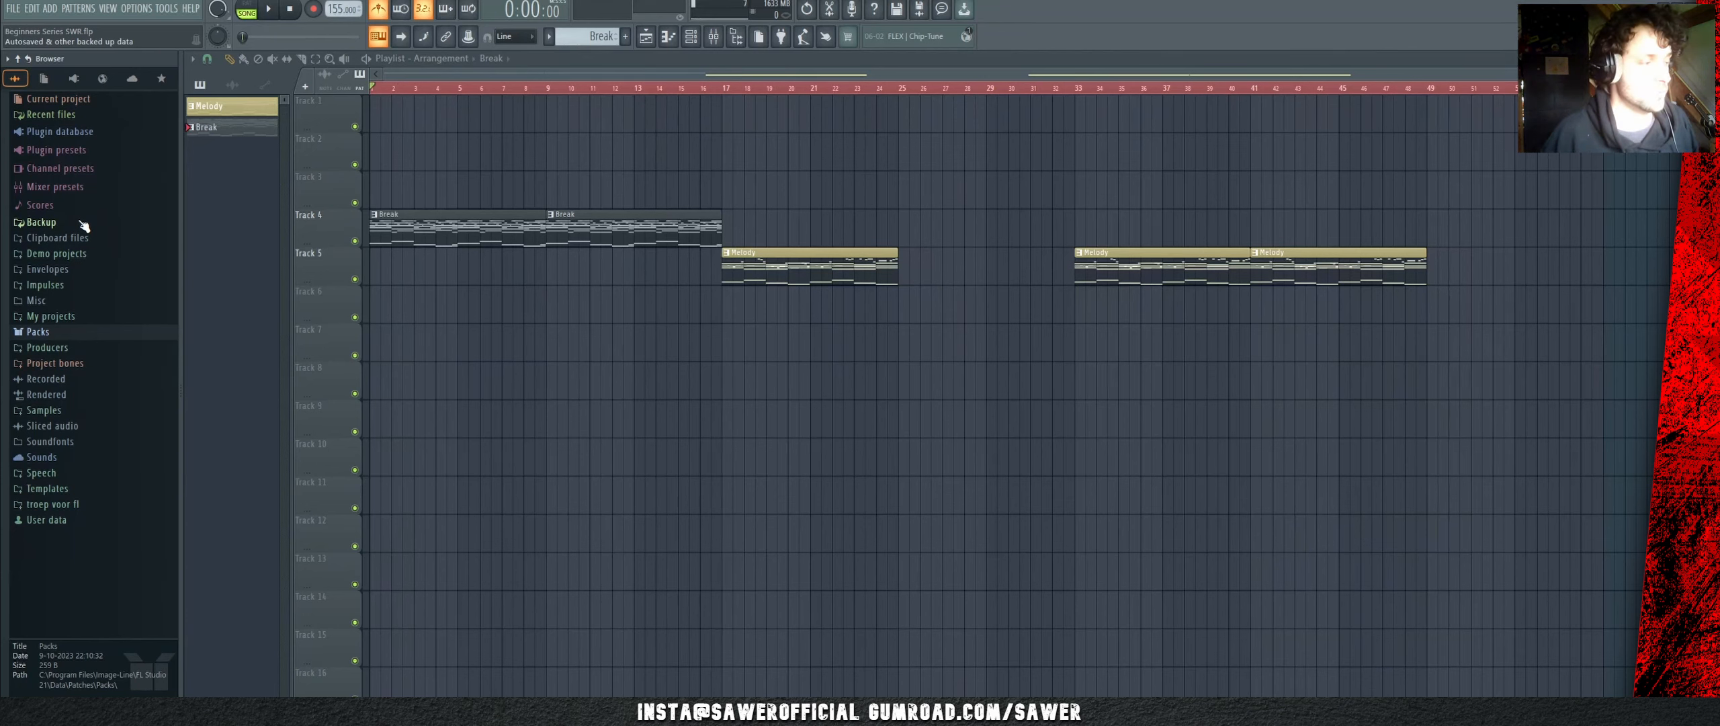
Step: Browse the sample packs and open the Kicks folder of Drums (ModeAudio)
click(63, 338)
scroll(585, 88, up, 2)
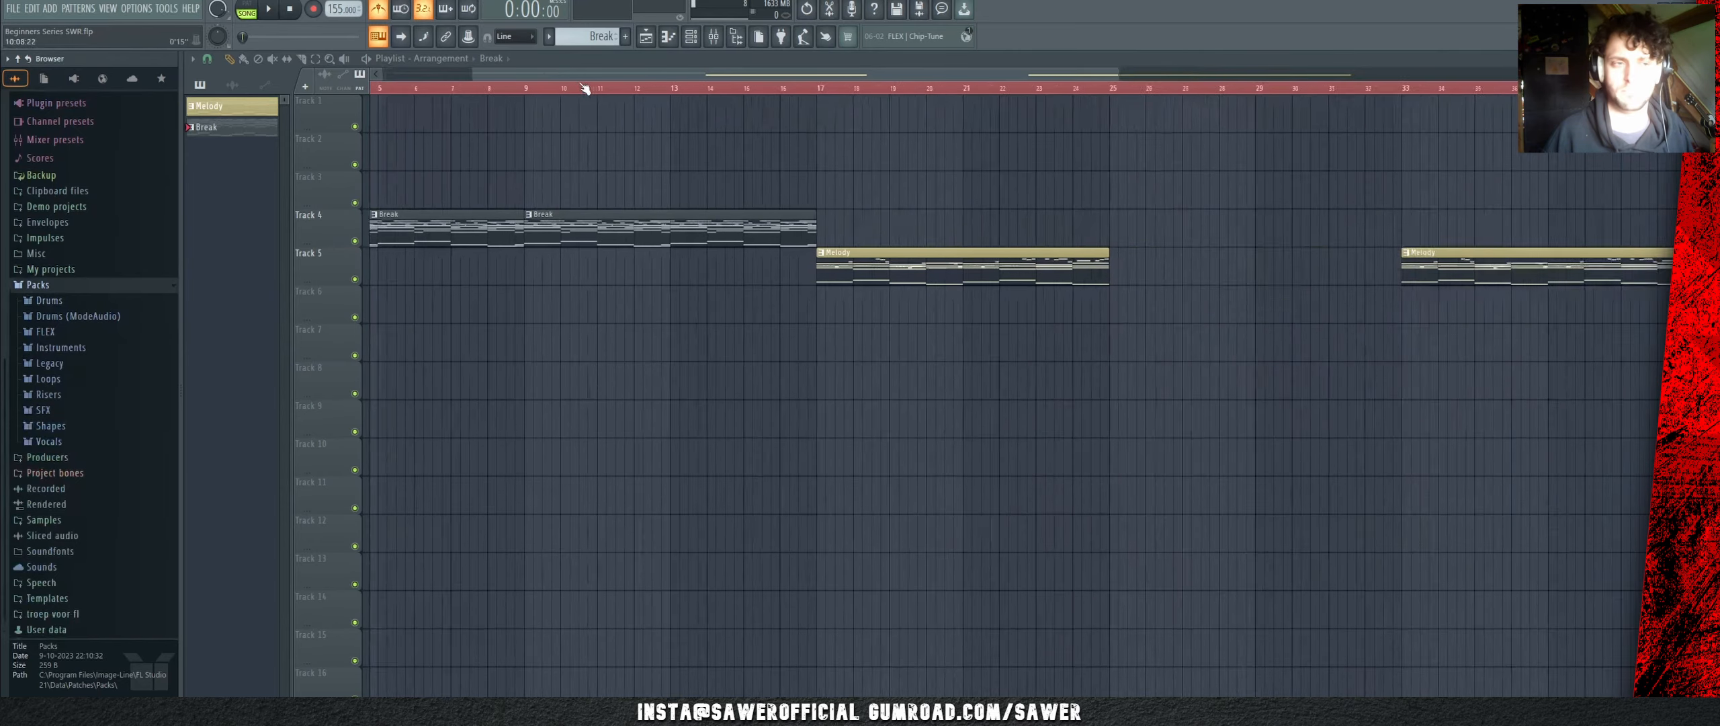
scroll(585, 88, up, 4)
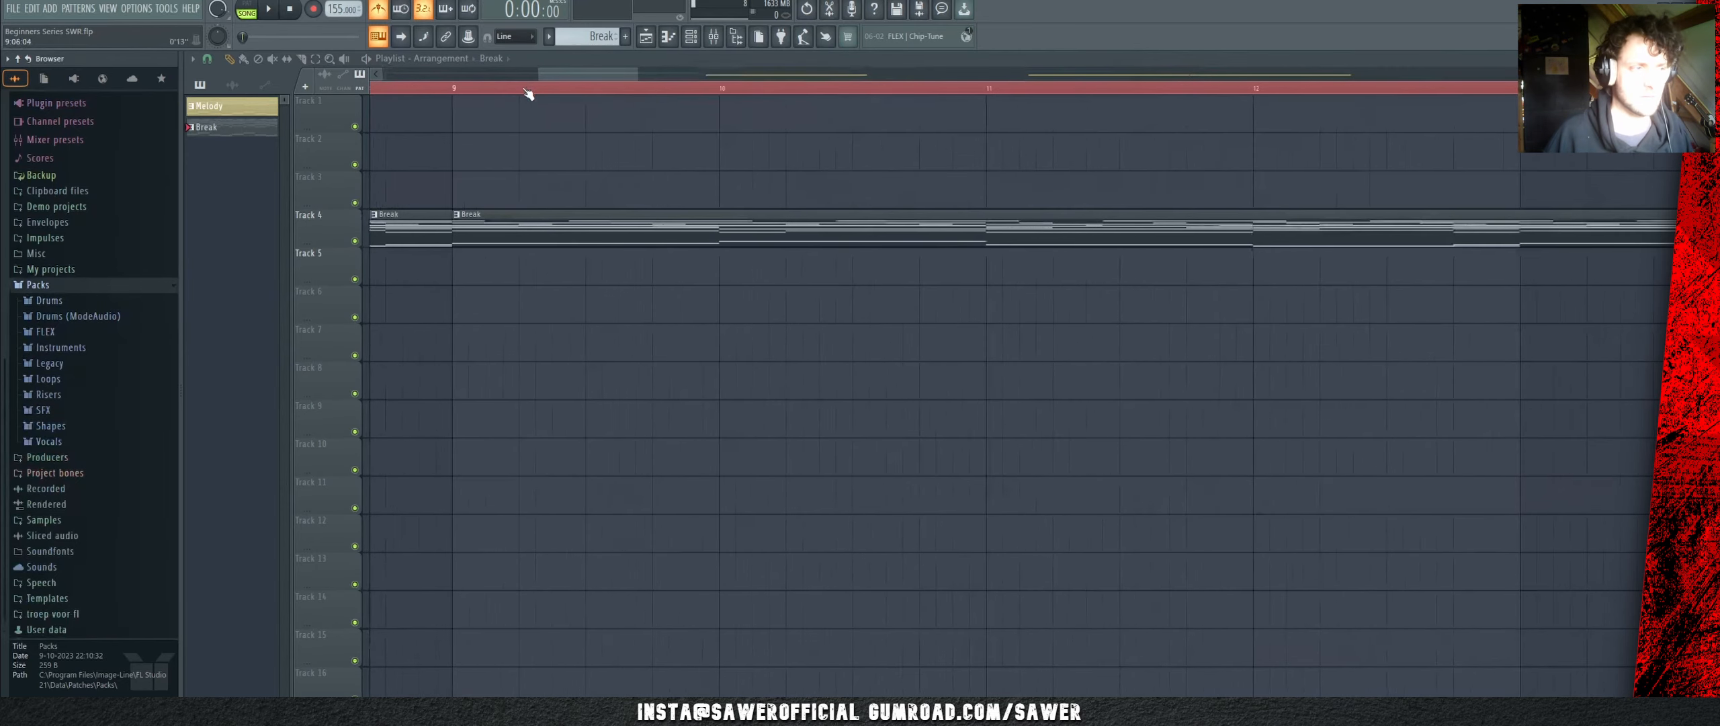
scroll(509, 168, down, 2)
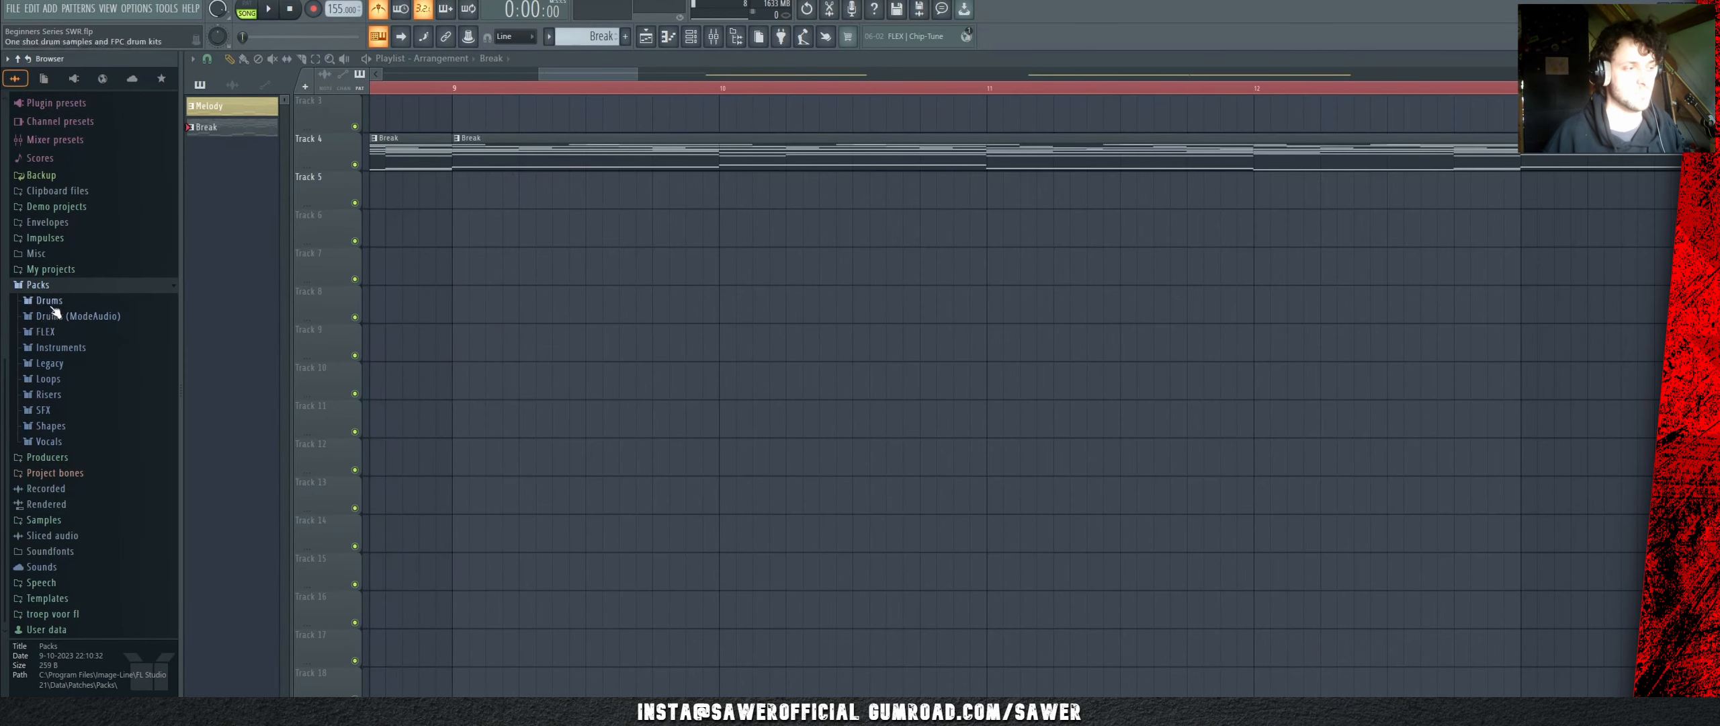
click(73, 363)
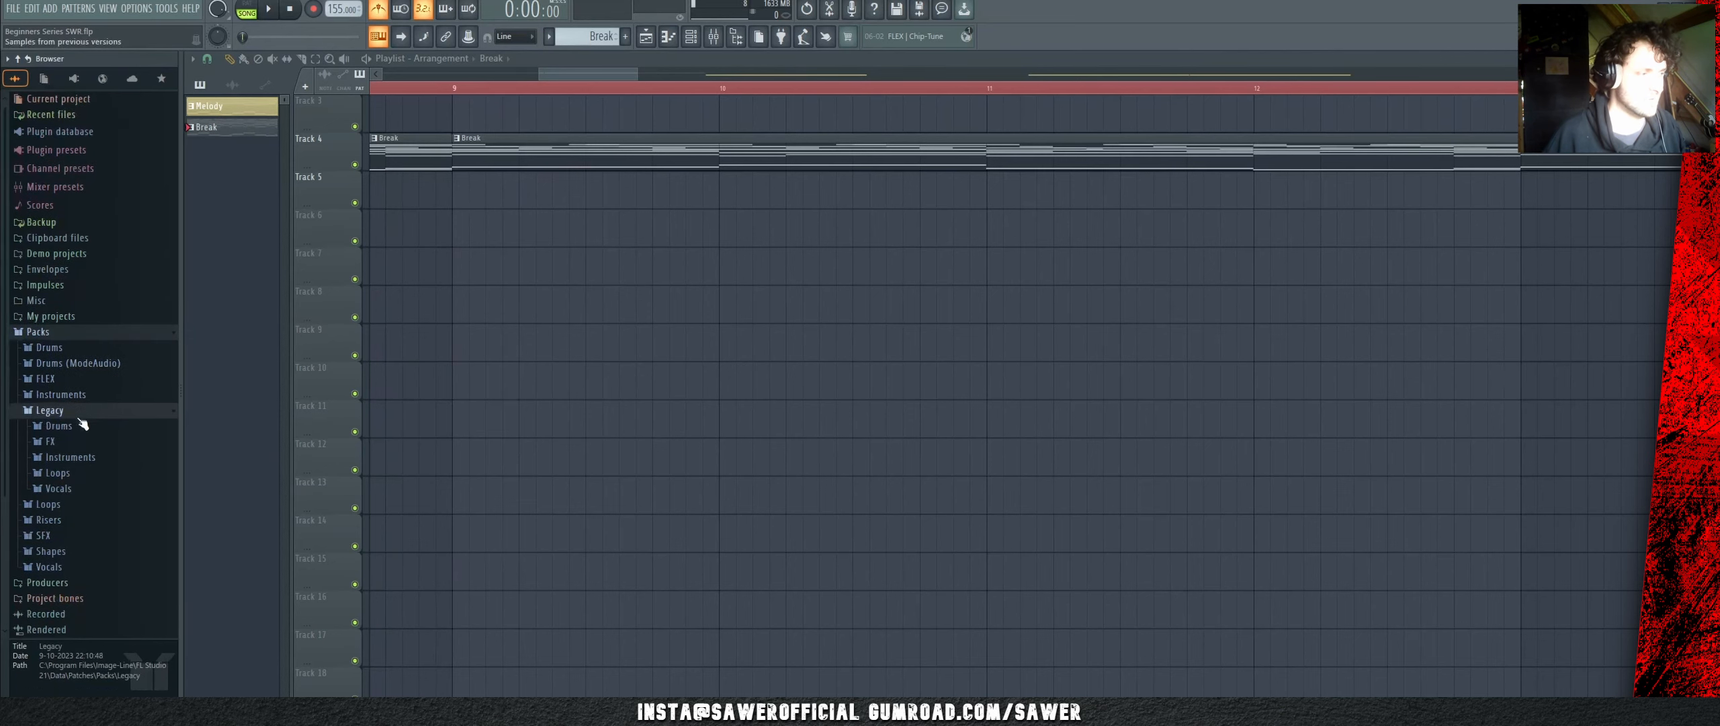
click(87, 412)
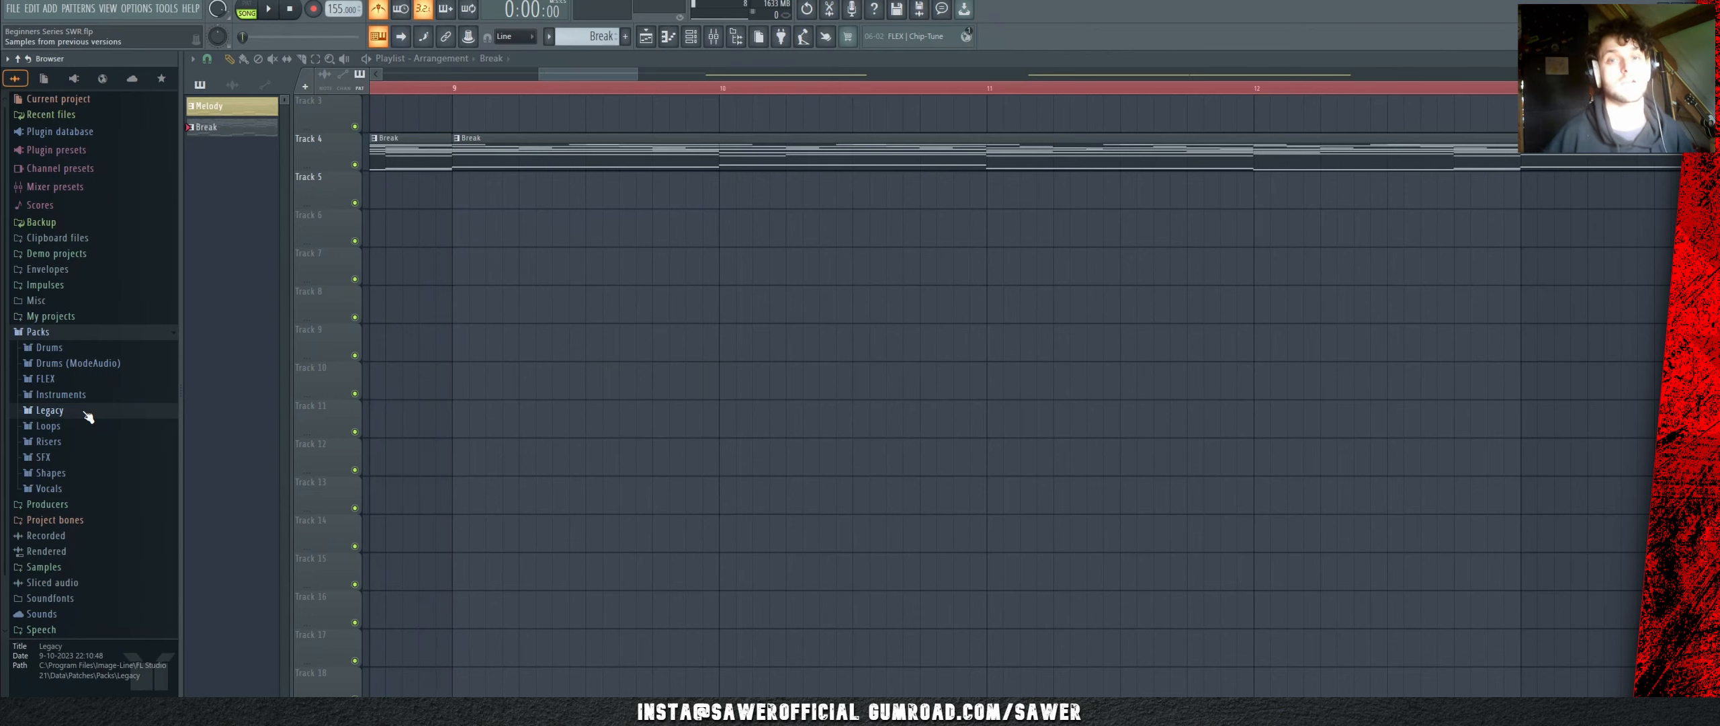
click(76, 362)
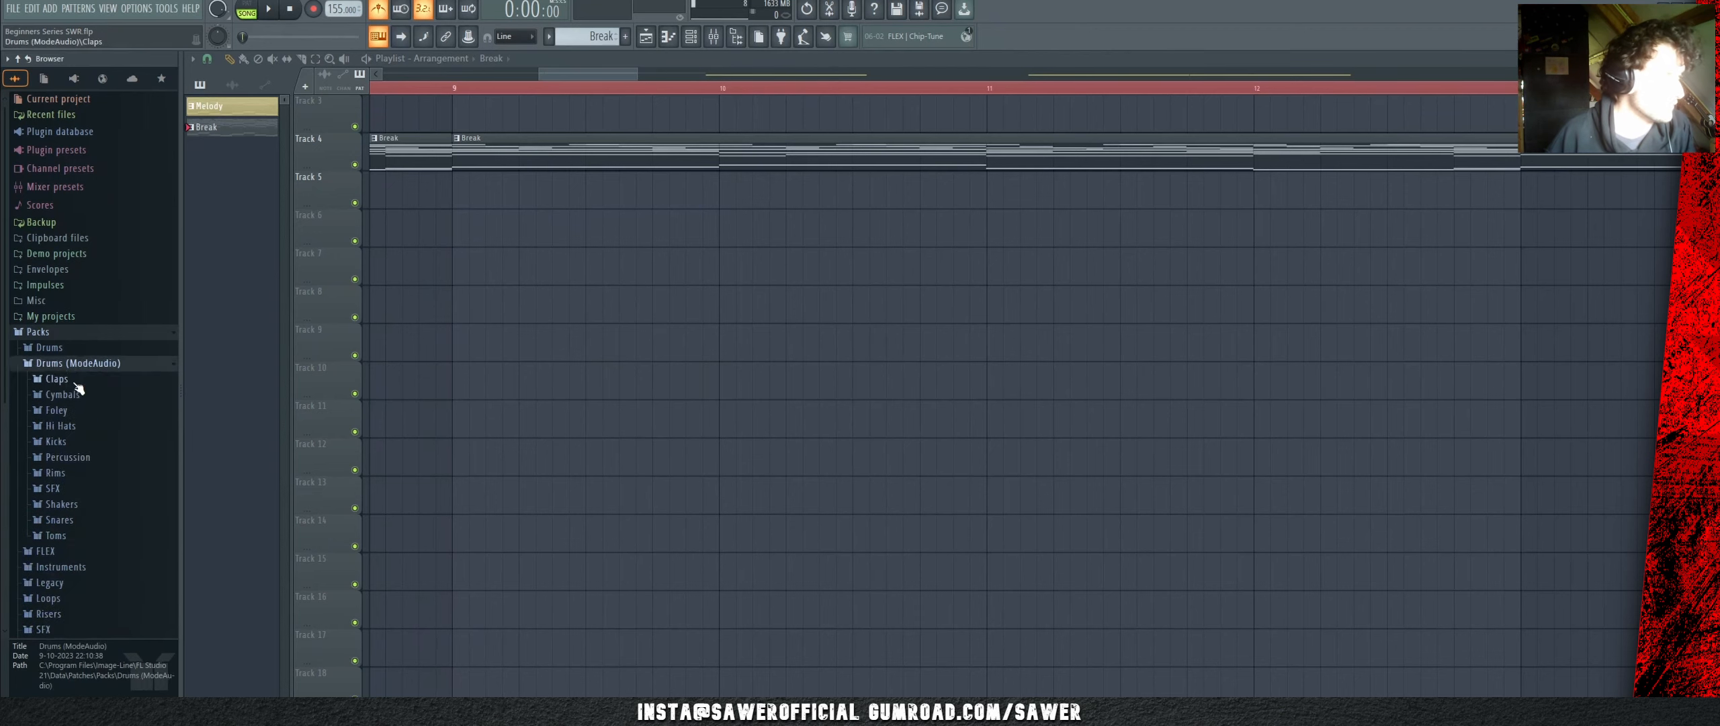
click(65, 445)
Step: Audition the Attack Kick samples one after another, from Attack Kick 02 onwards
drag(106, 251, 109, 247)
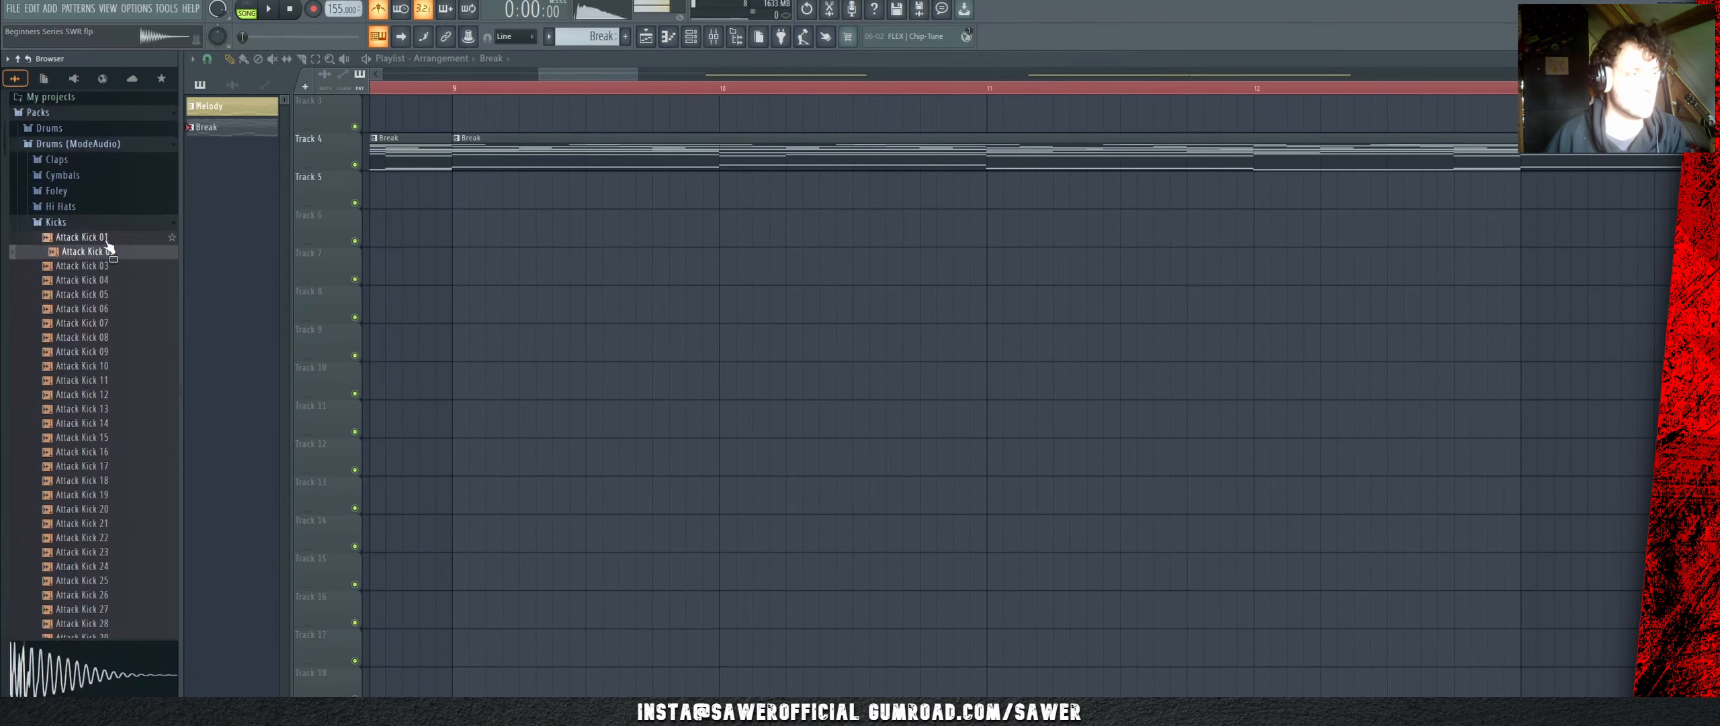
key(Down)
key(Down)
key(Down)
key(Down)
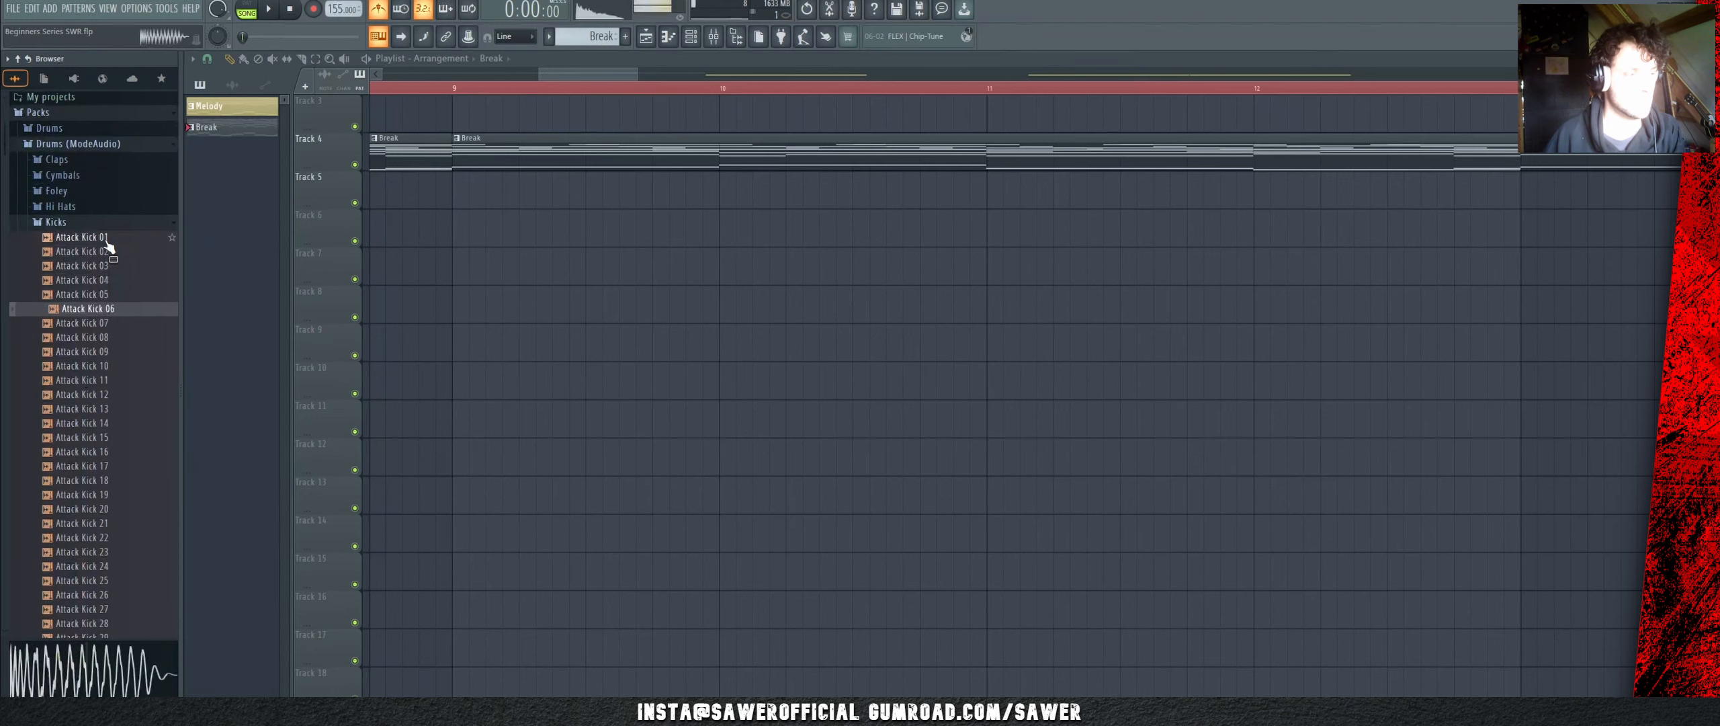
key(Down)
key(Down)
key(Down)
key(Down)
key(Down)
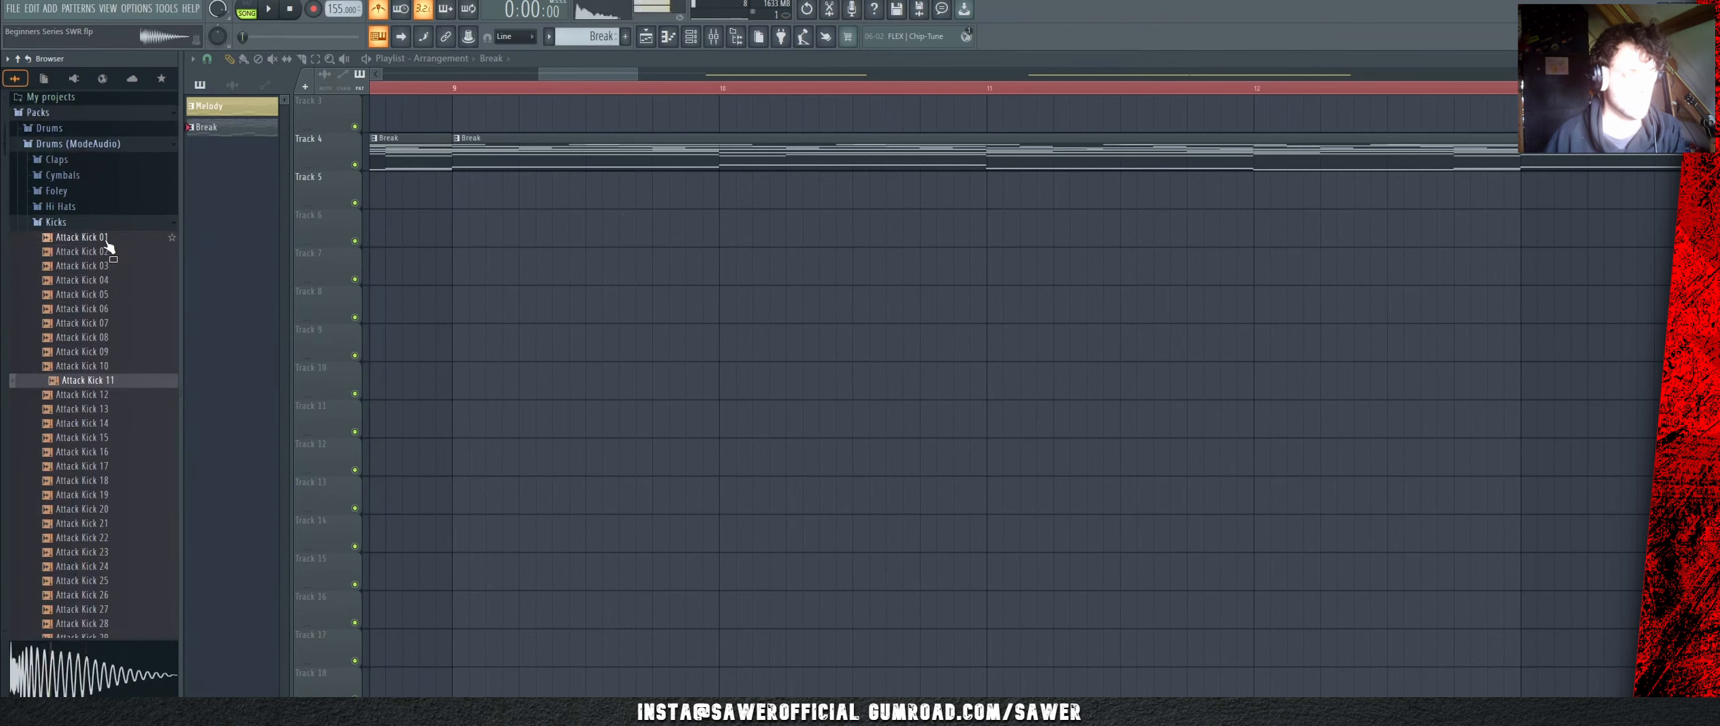
key(Down)
key(Down)
key(Down)
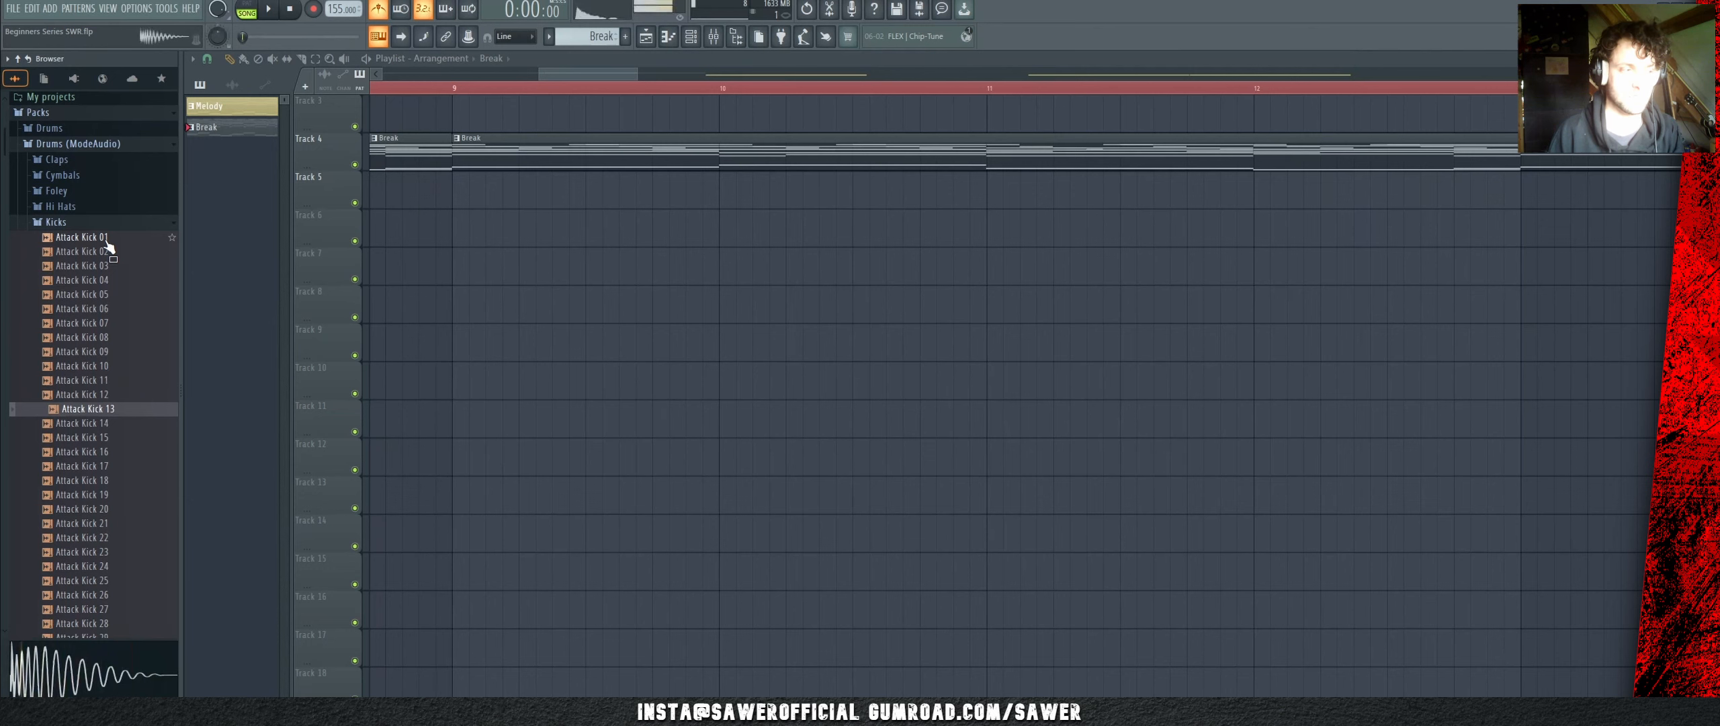
key(Down)
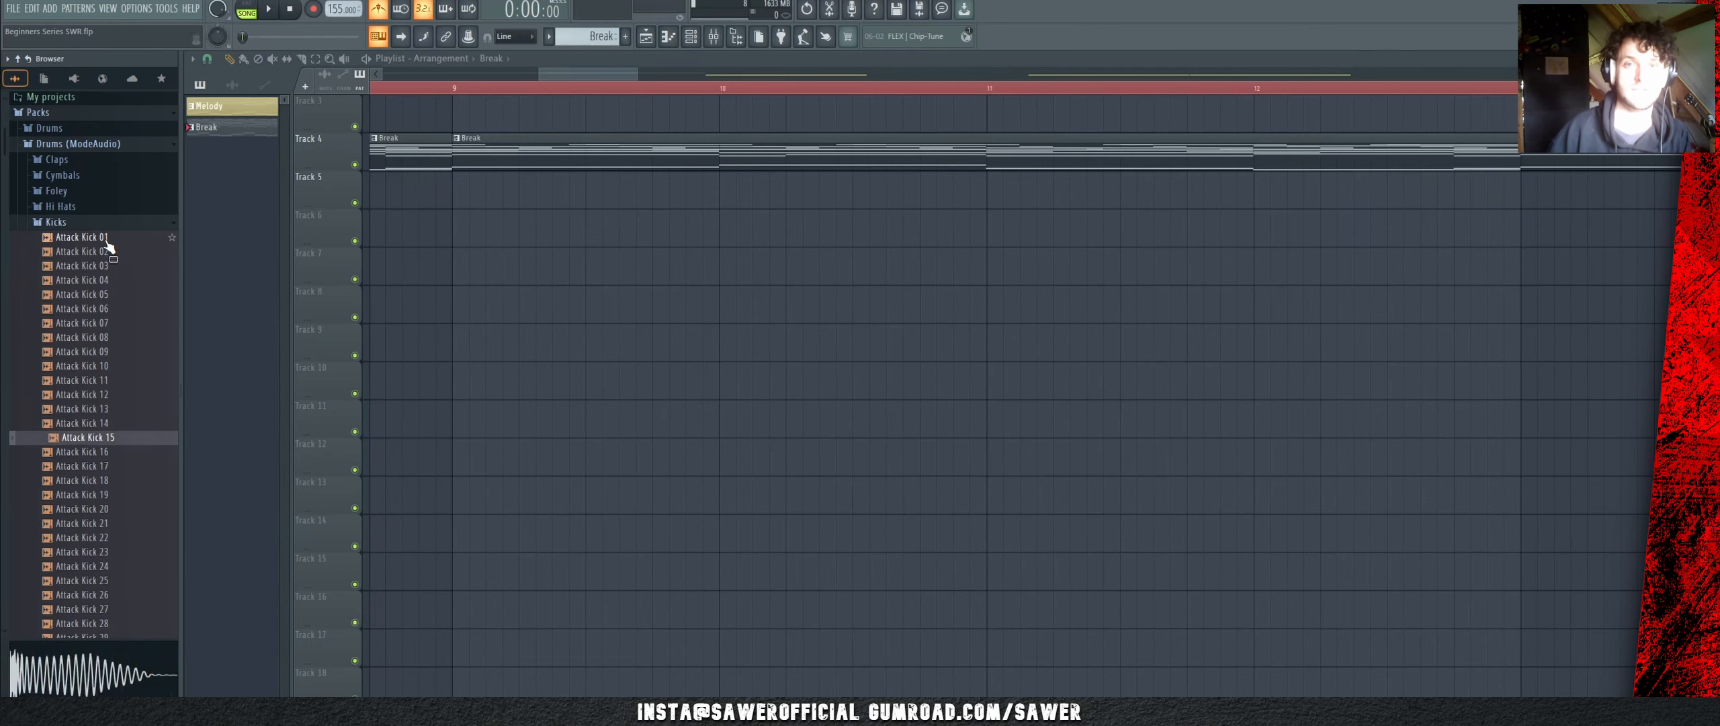
key(Down)
key(Down)
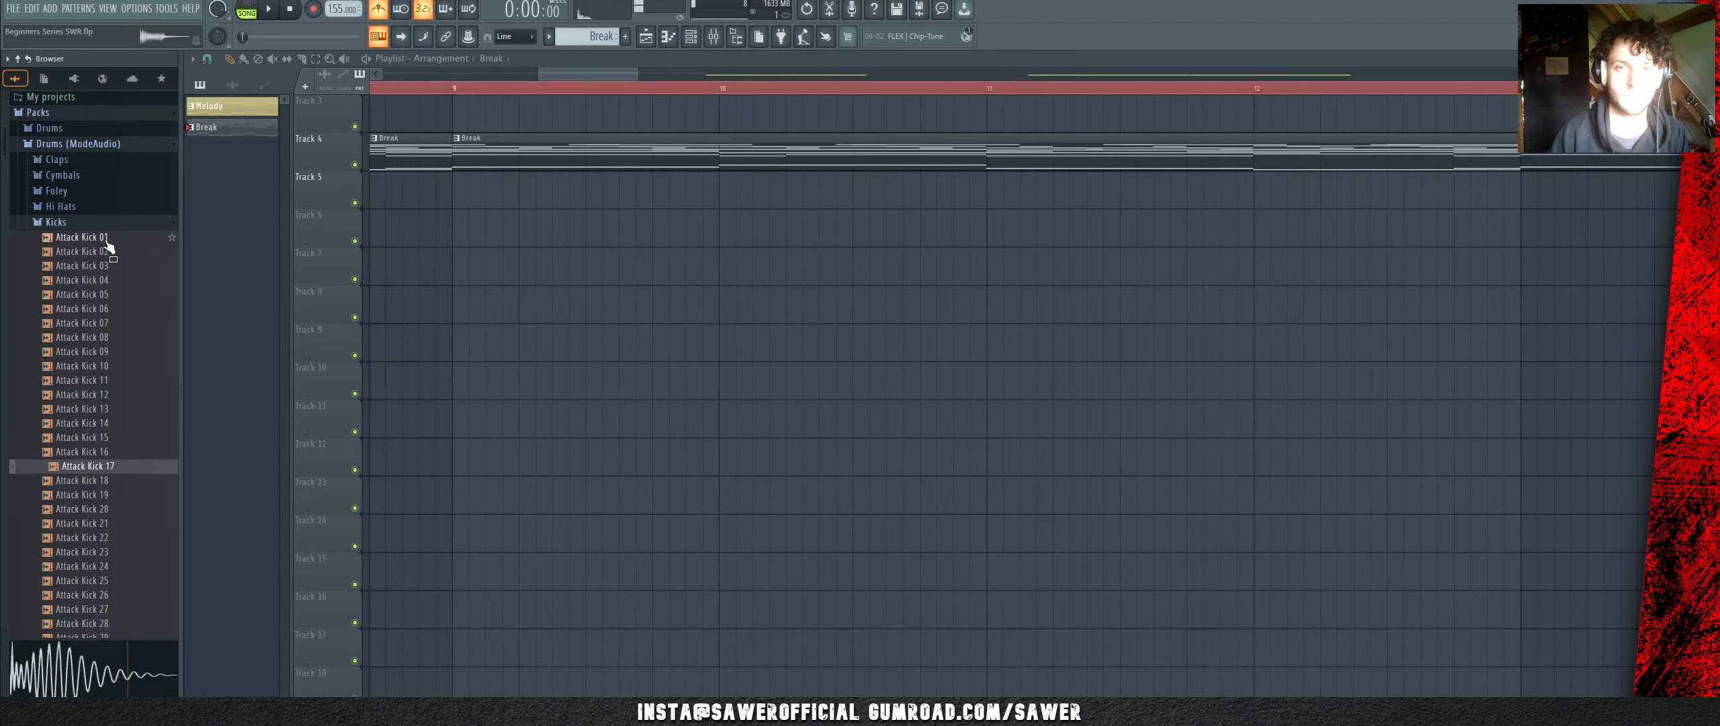
key(Down)
key(Down)
key(Down)
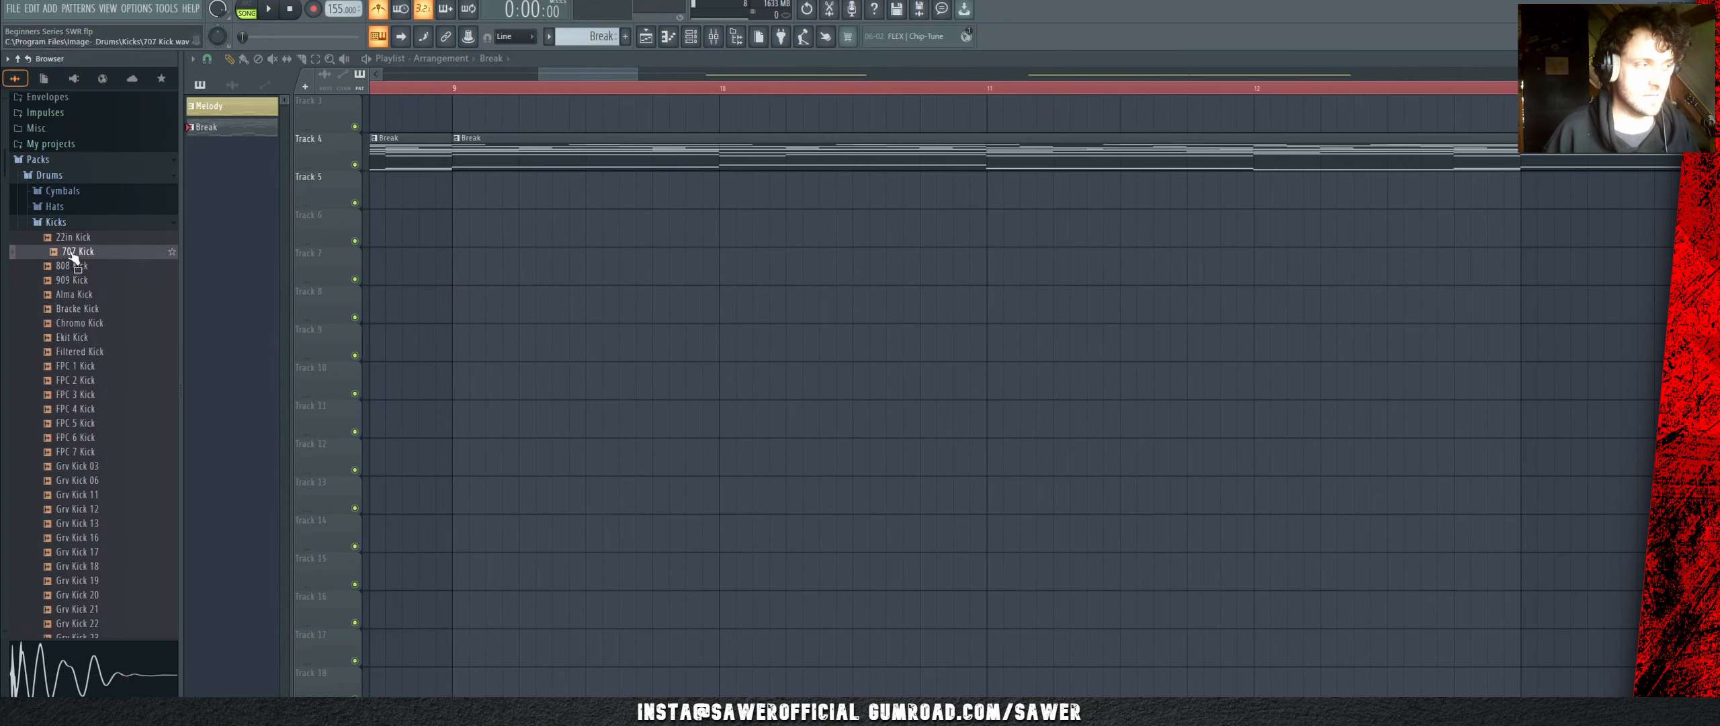
Step: Place the 707 Kick sample on Track 6 at bar 9 and play the arrangement from there
drag(74, 257, 453, 225)
click(453, 92)
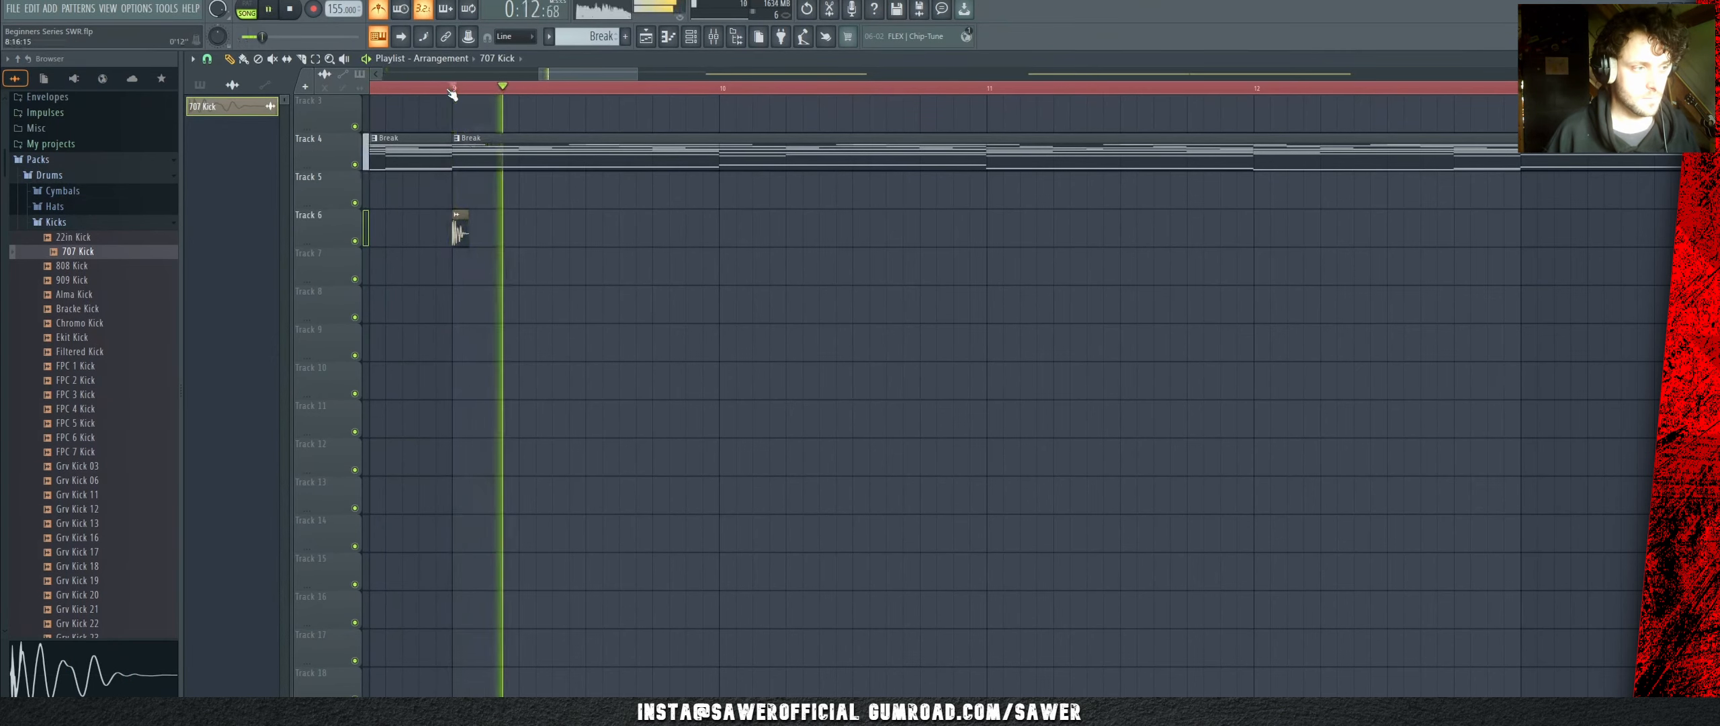
key(space)
scroll(453, 92, up, 2)
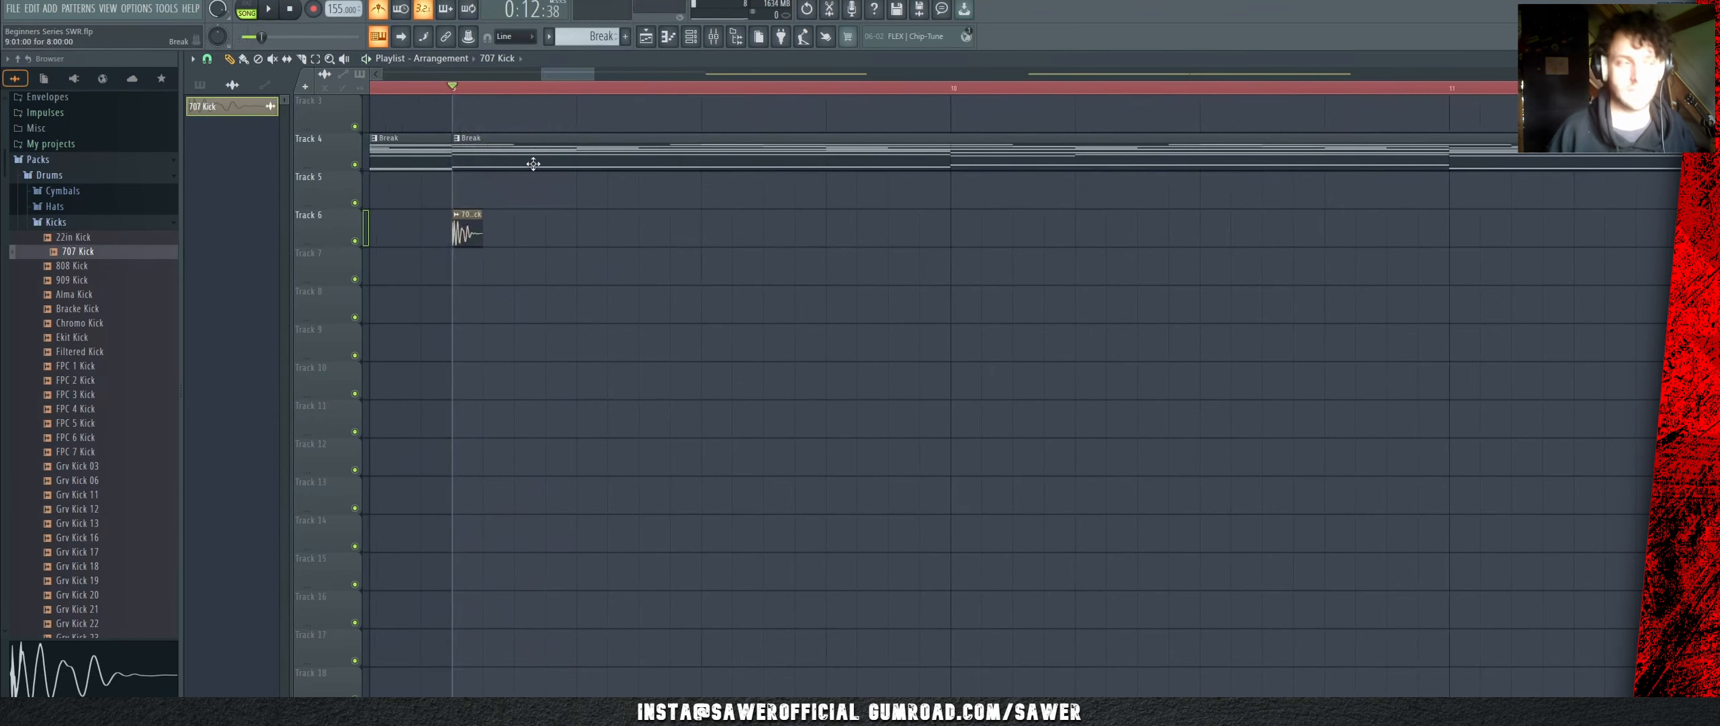
Step: Try Ekit Kick and Minimal Kick 24 in place of the 707 Kick at bar 9, and audition the playback
click(94, 337)
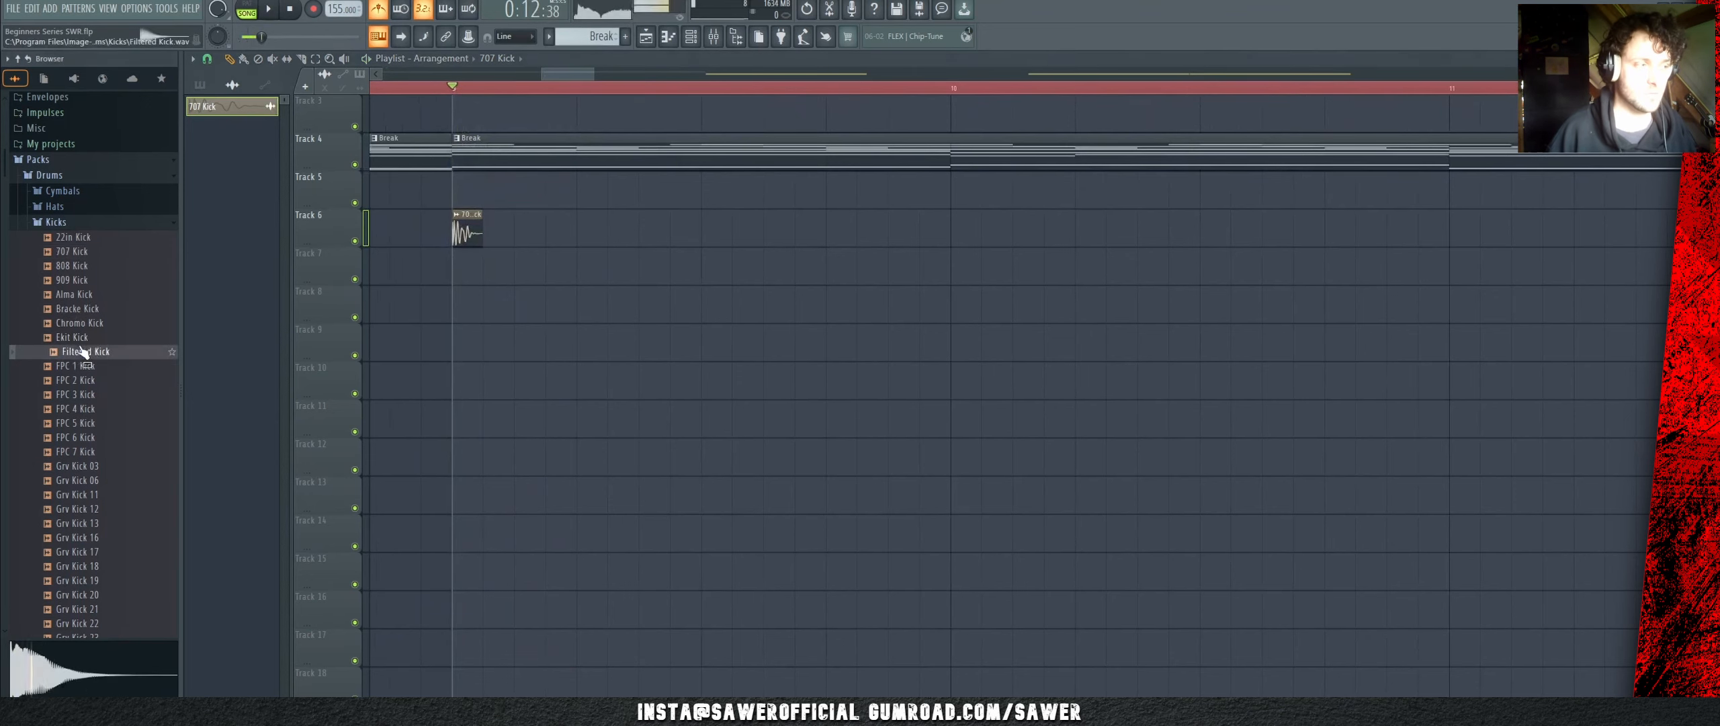
drag(71, 340, 463, 231)
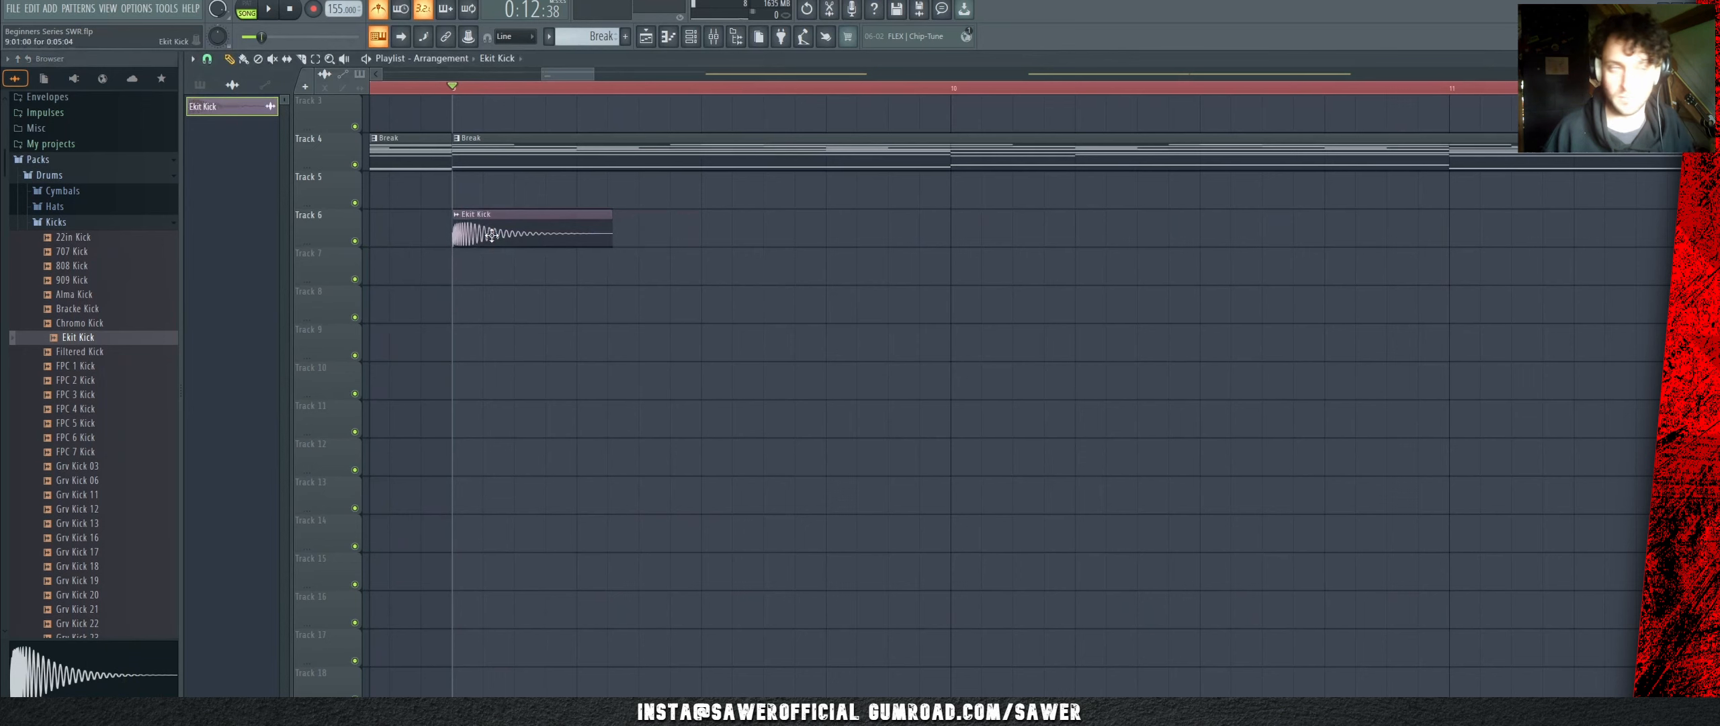
scroll(101, 262, down, 10)
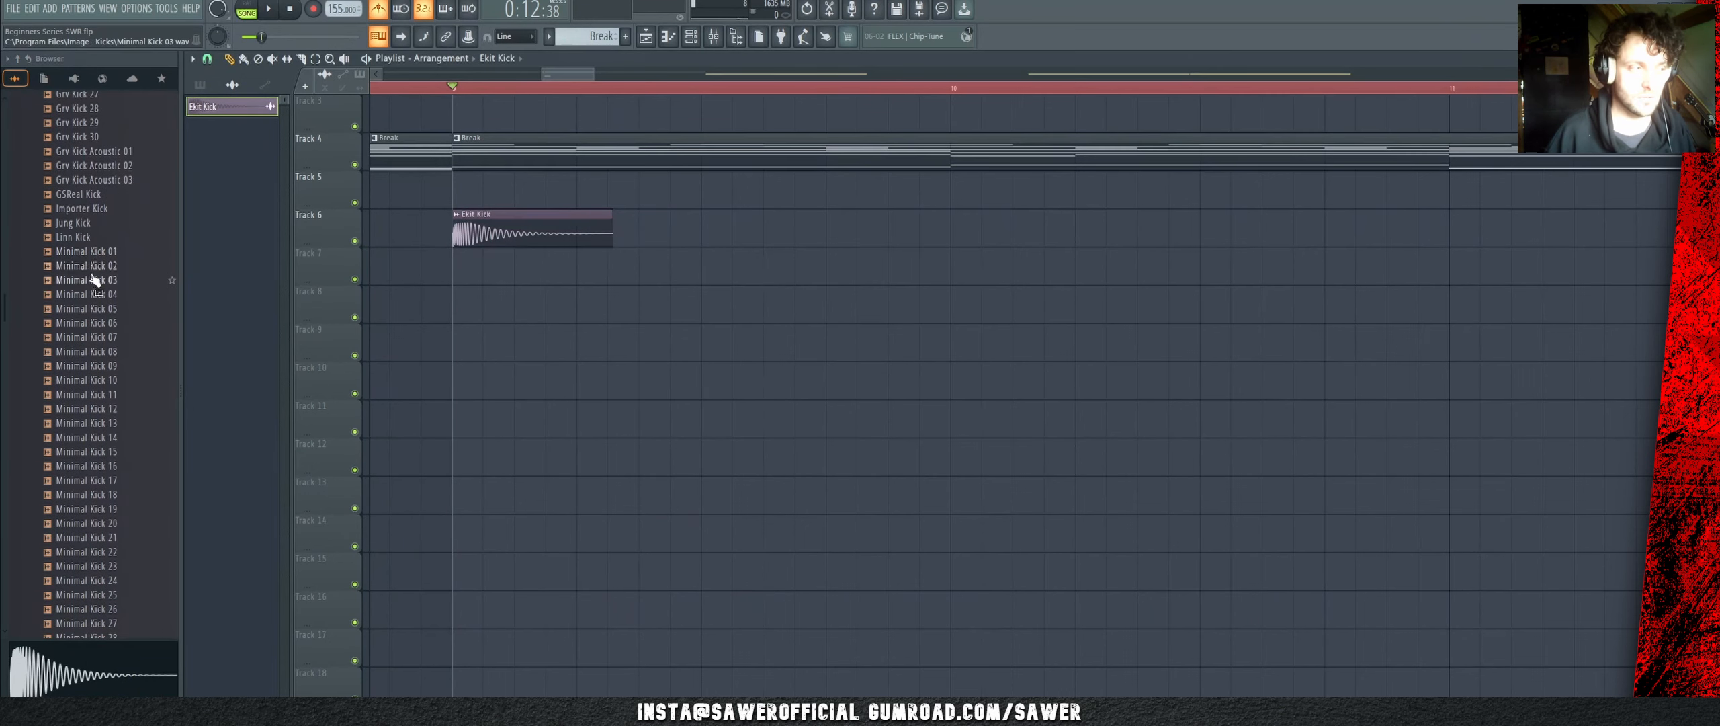
scroll(108, 350, down, 6)
click(107, 324)
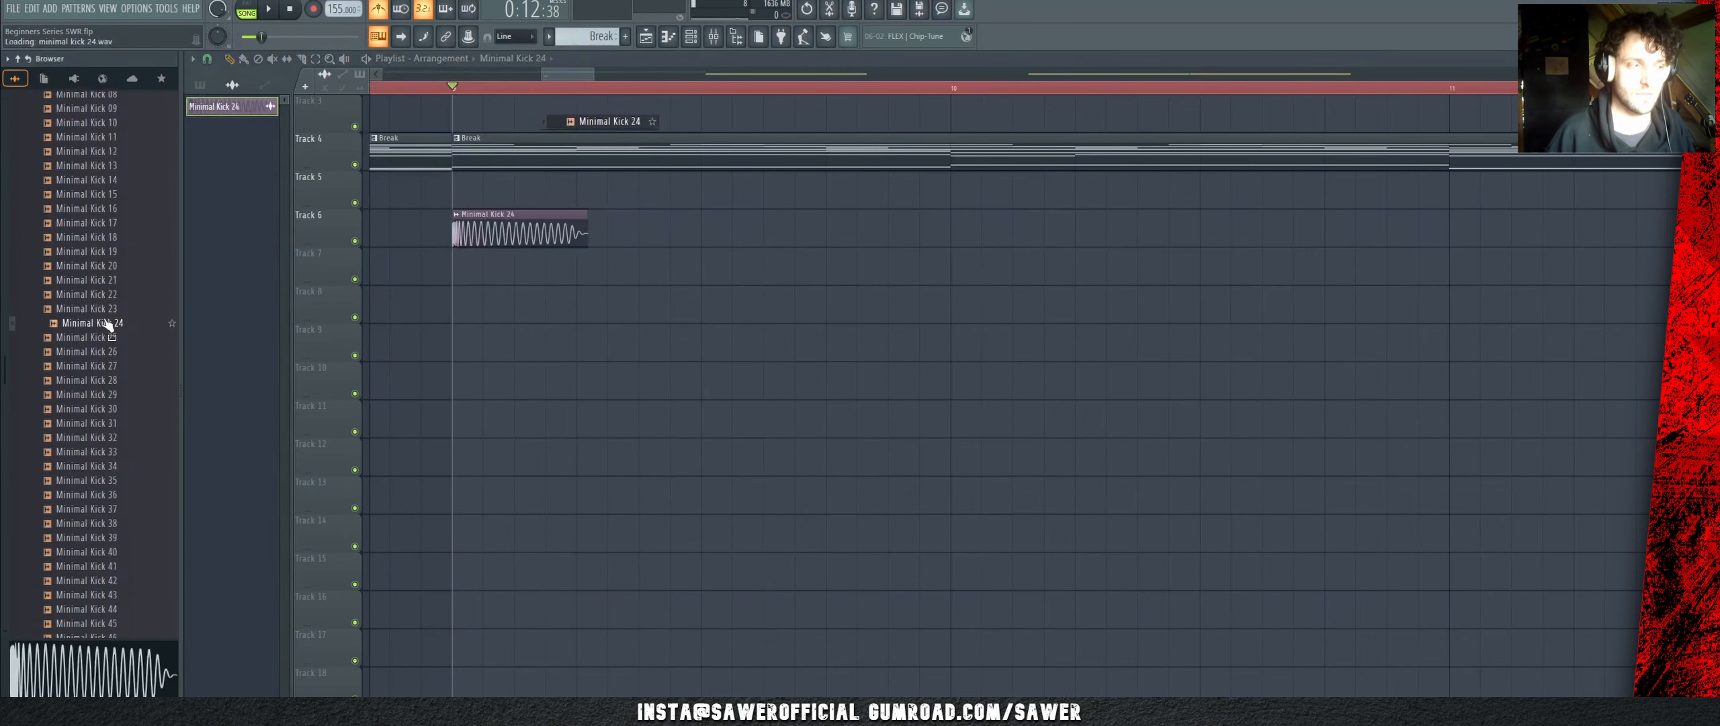
key(space)
key(space)
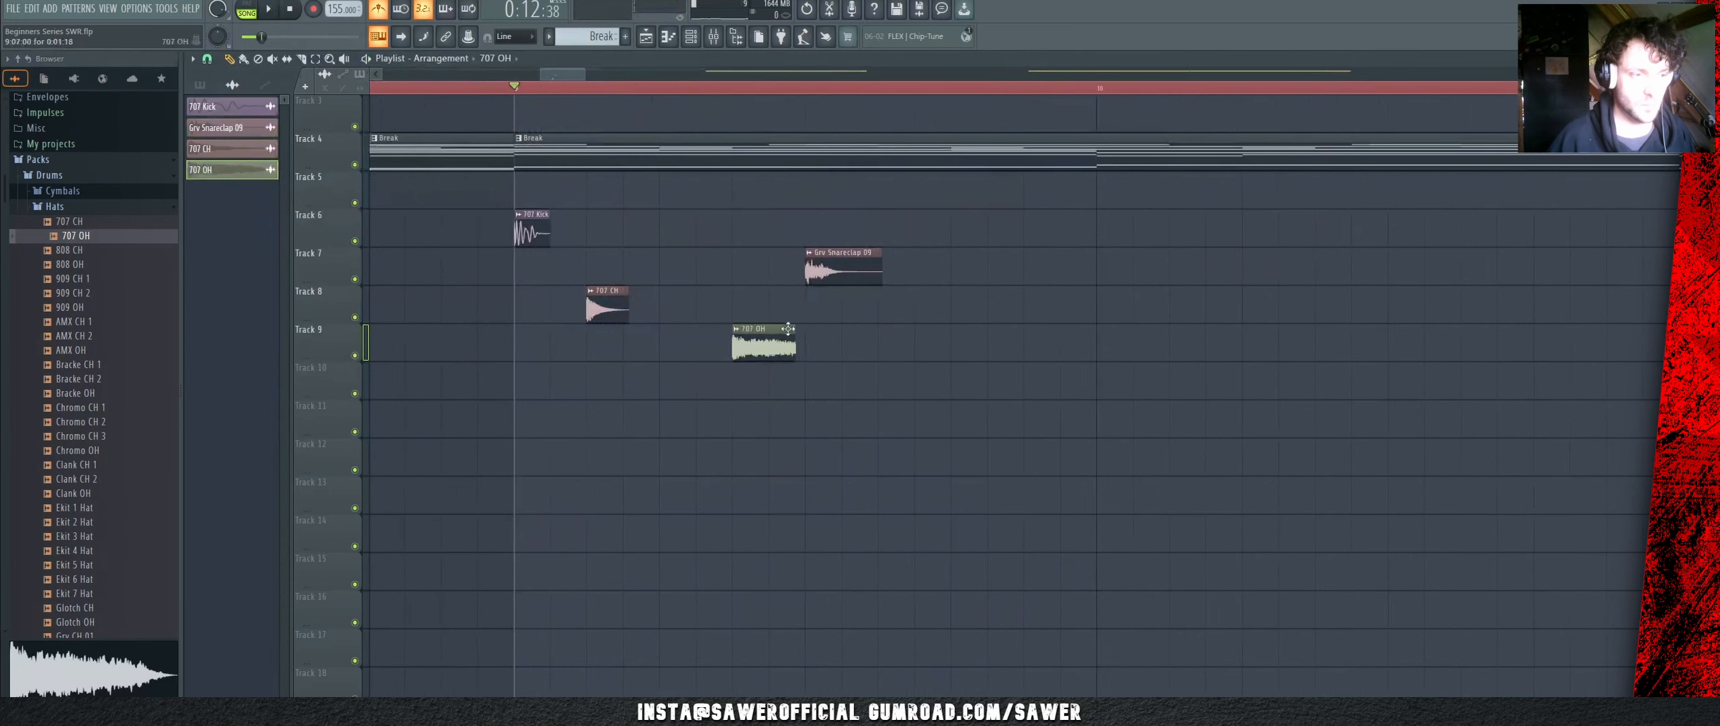
Step: Shorten the 707 OH clip and place it between the closed hats on Track 9, add a second 707 CH on Track 8, and play
drag(795, 328, 858, 323)
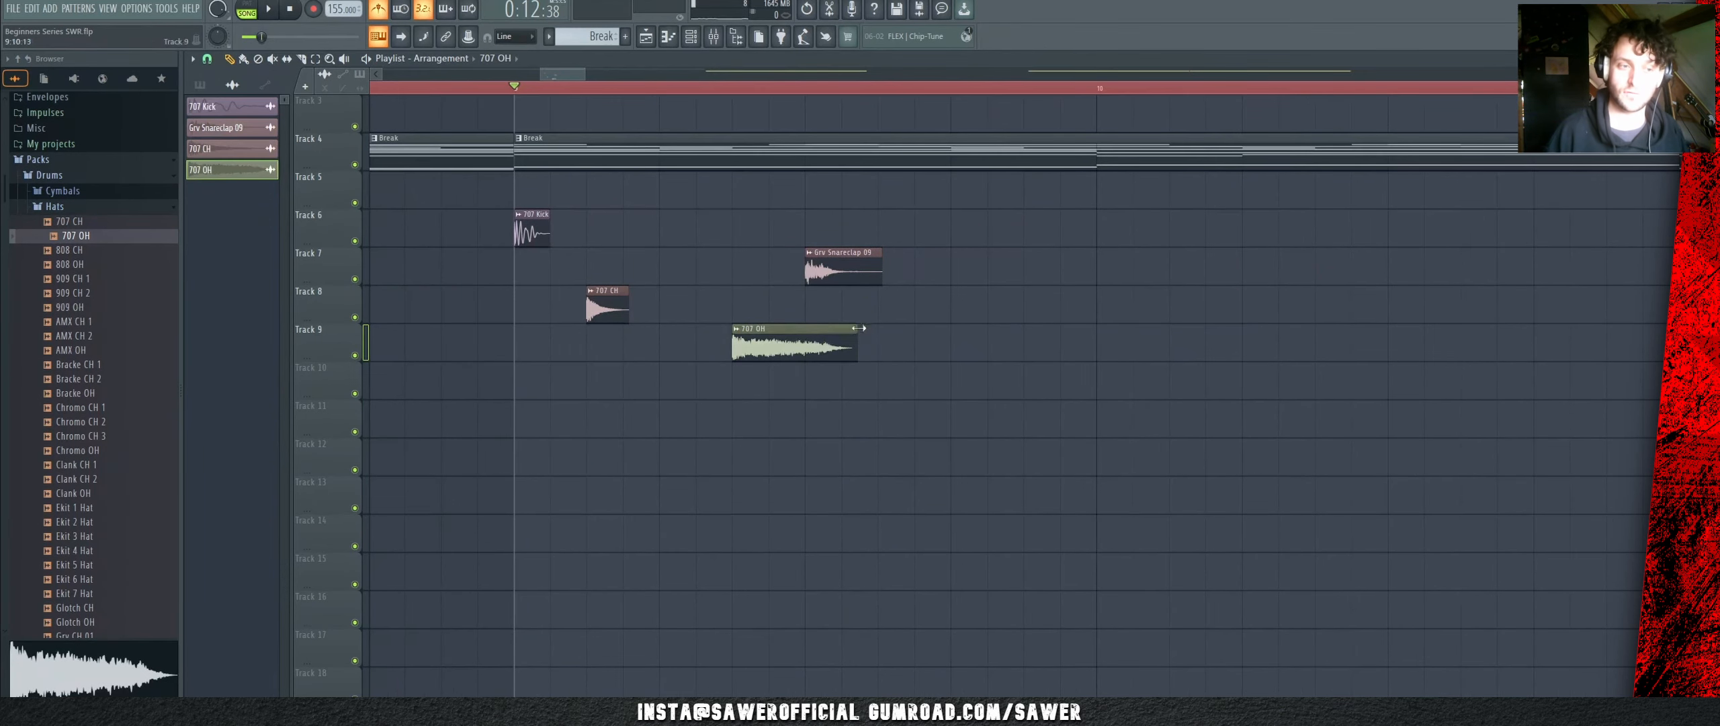
drag(858, 327, 687, 346)
key(space)
click(607, 306)
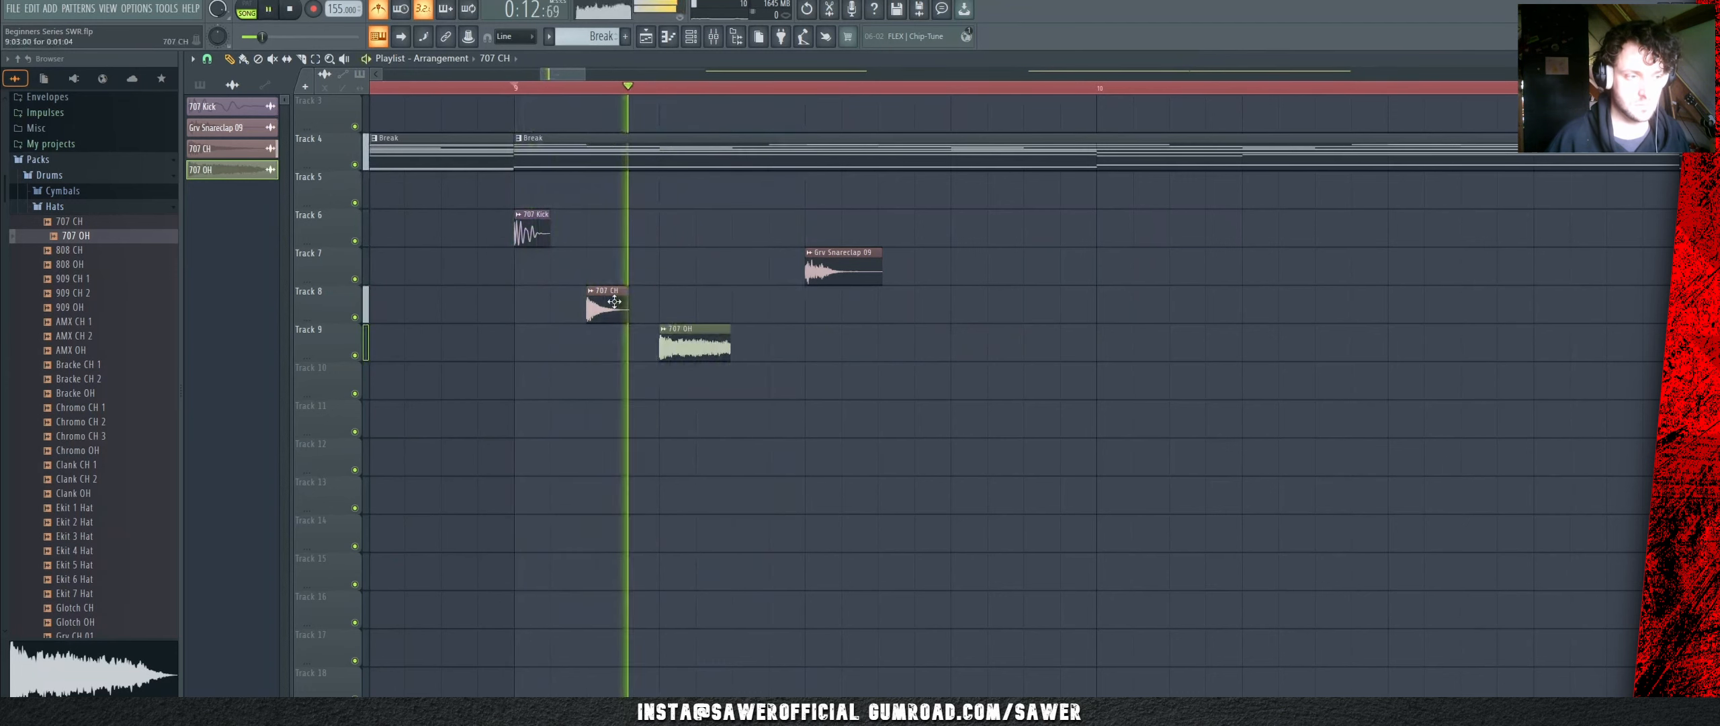
click(746, 306)
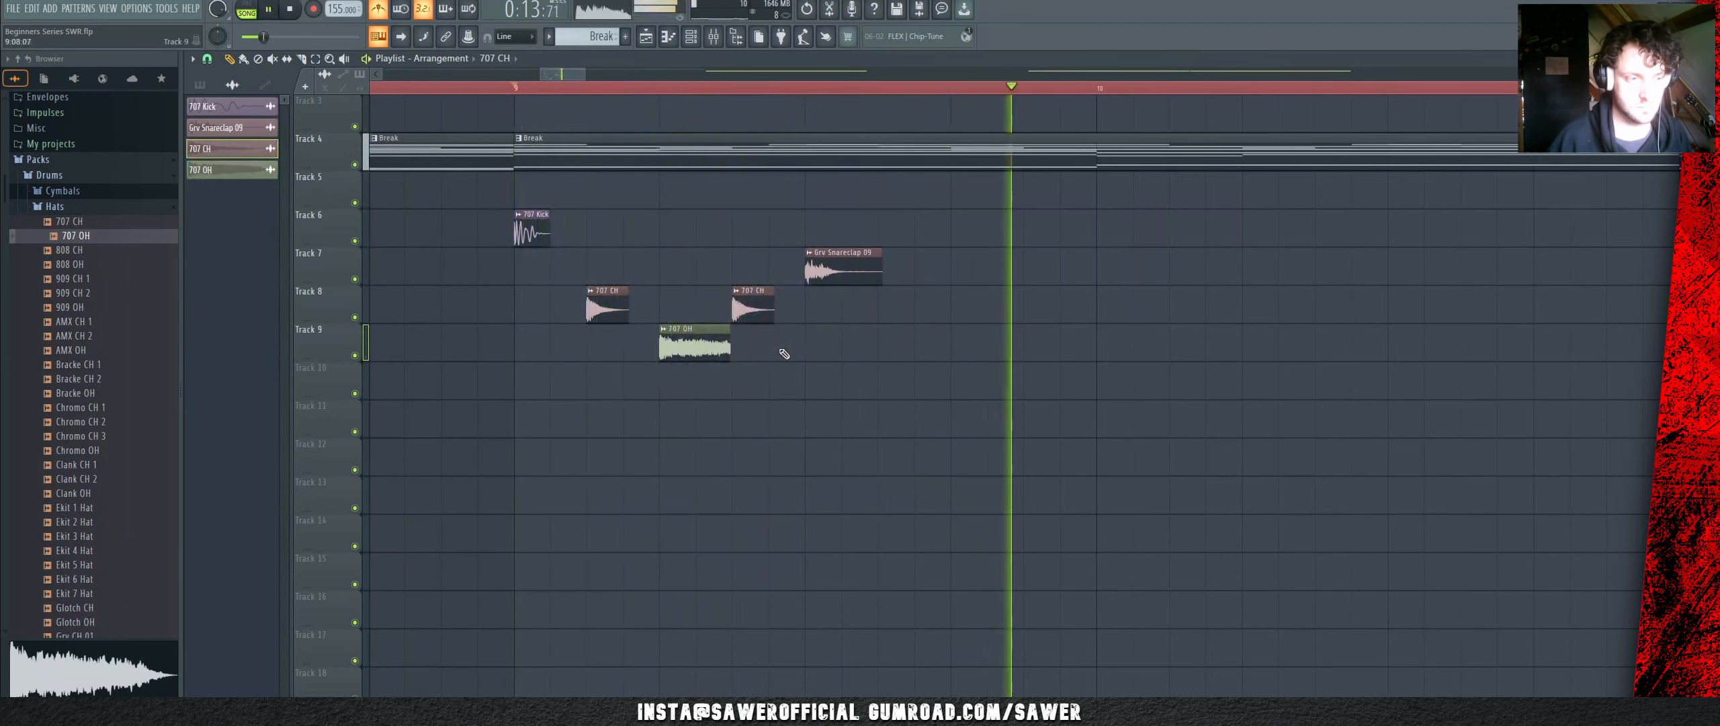
key(space)
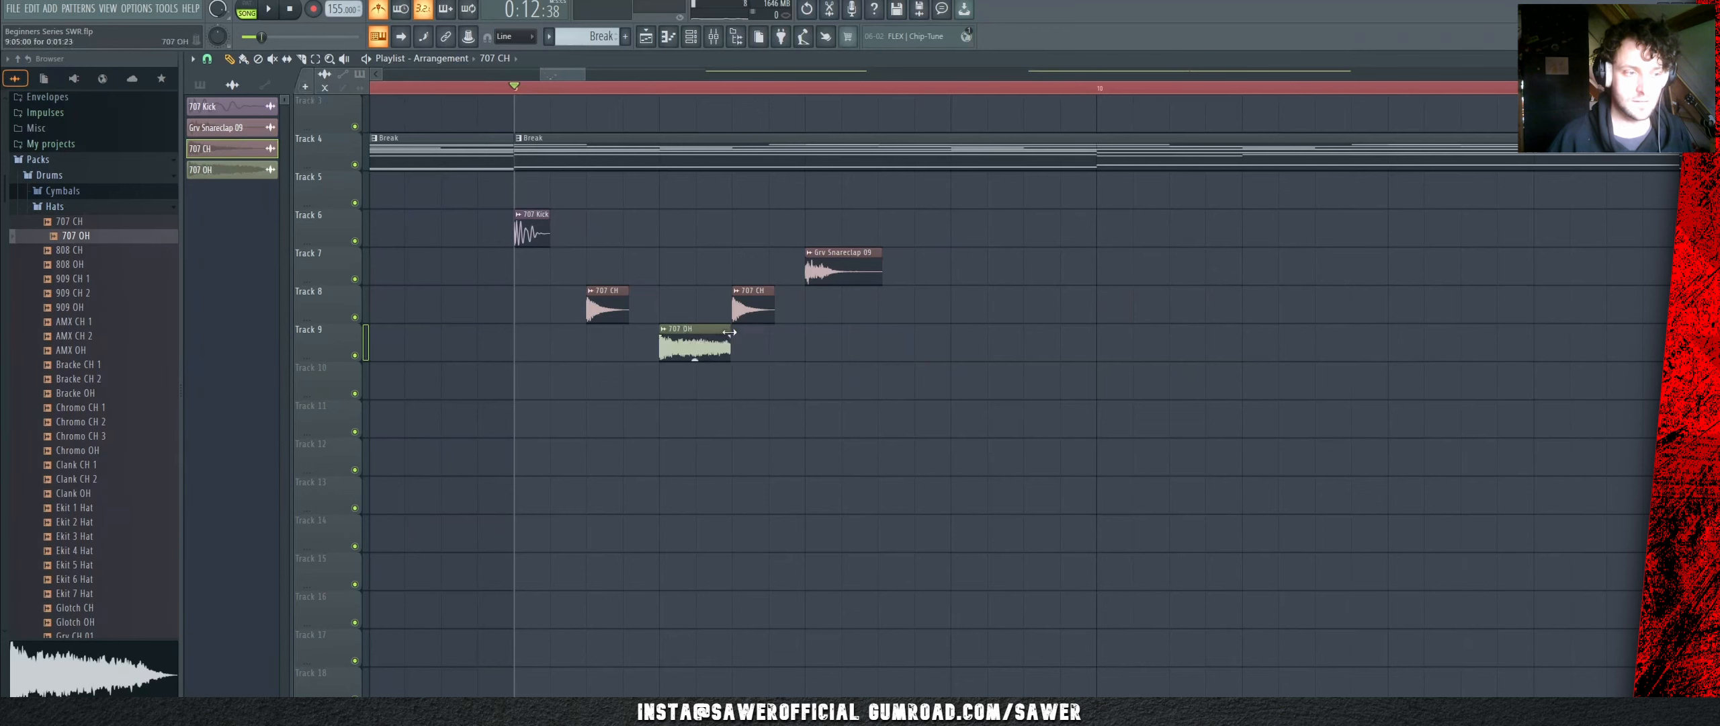
Step: Fade out the end of the 707 OH clip, play it, and repeat the hat pattern across the second half of bar 9
drag(729, 332, 724, 332)
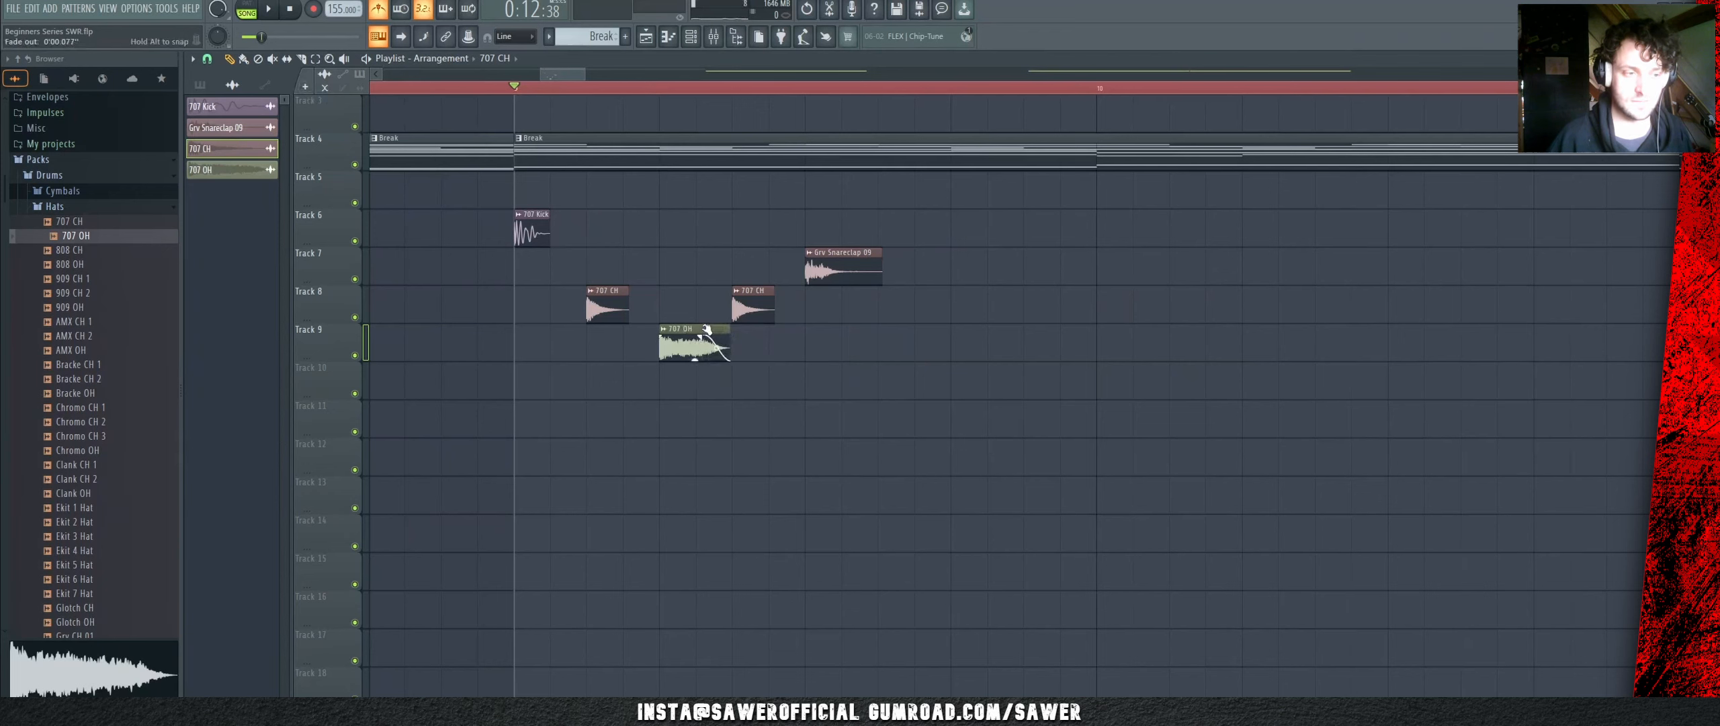
key(space)
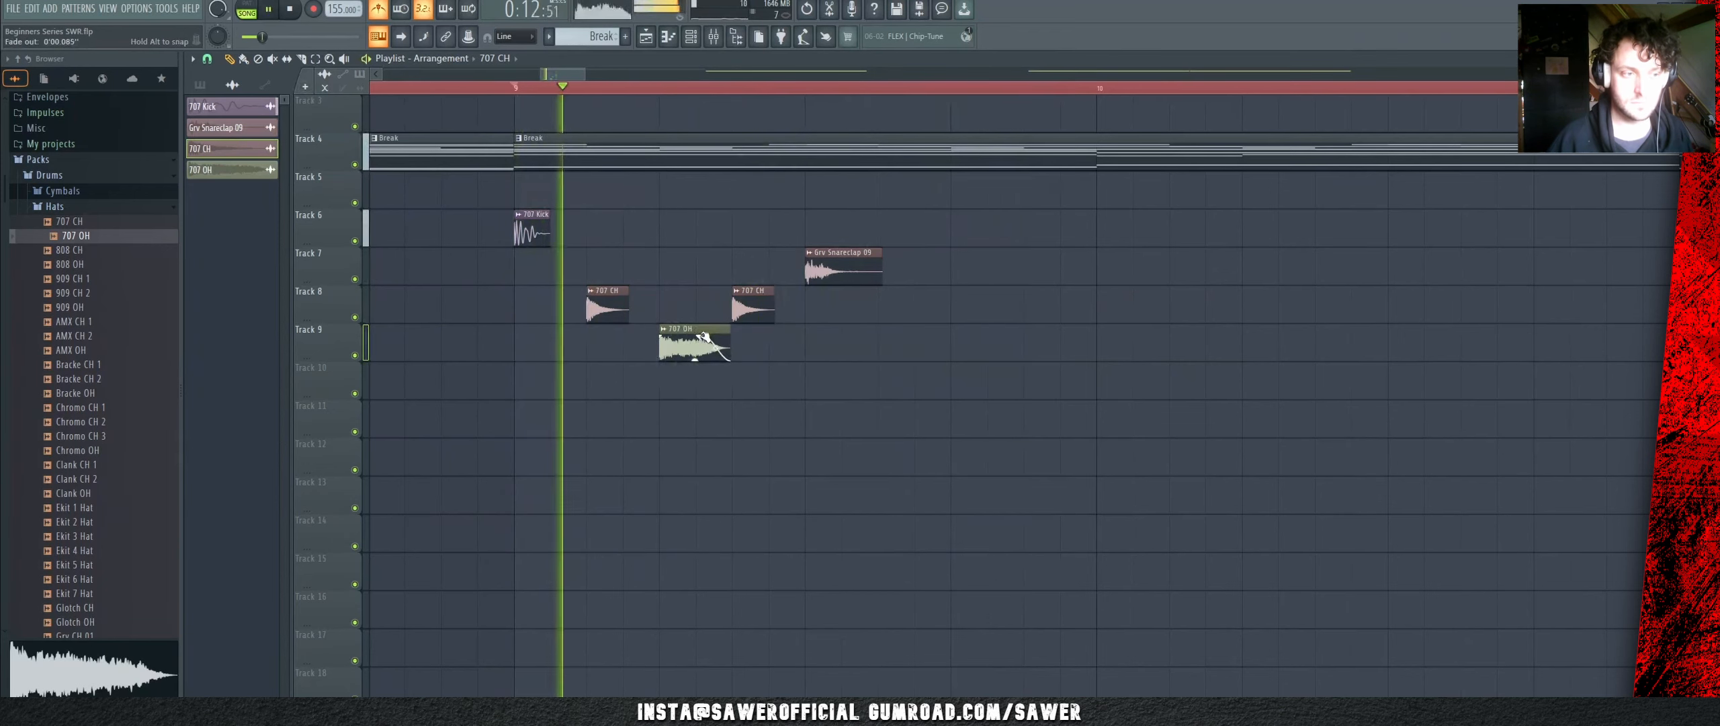
drag(820, 307, 557, 349)
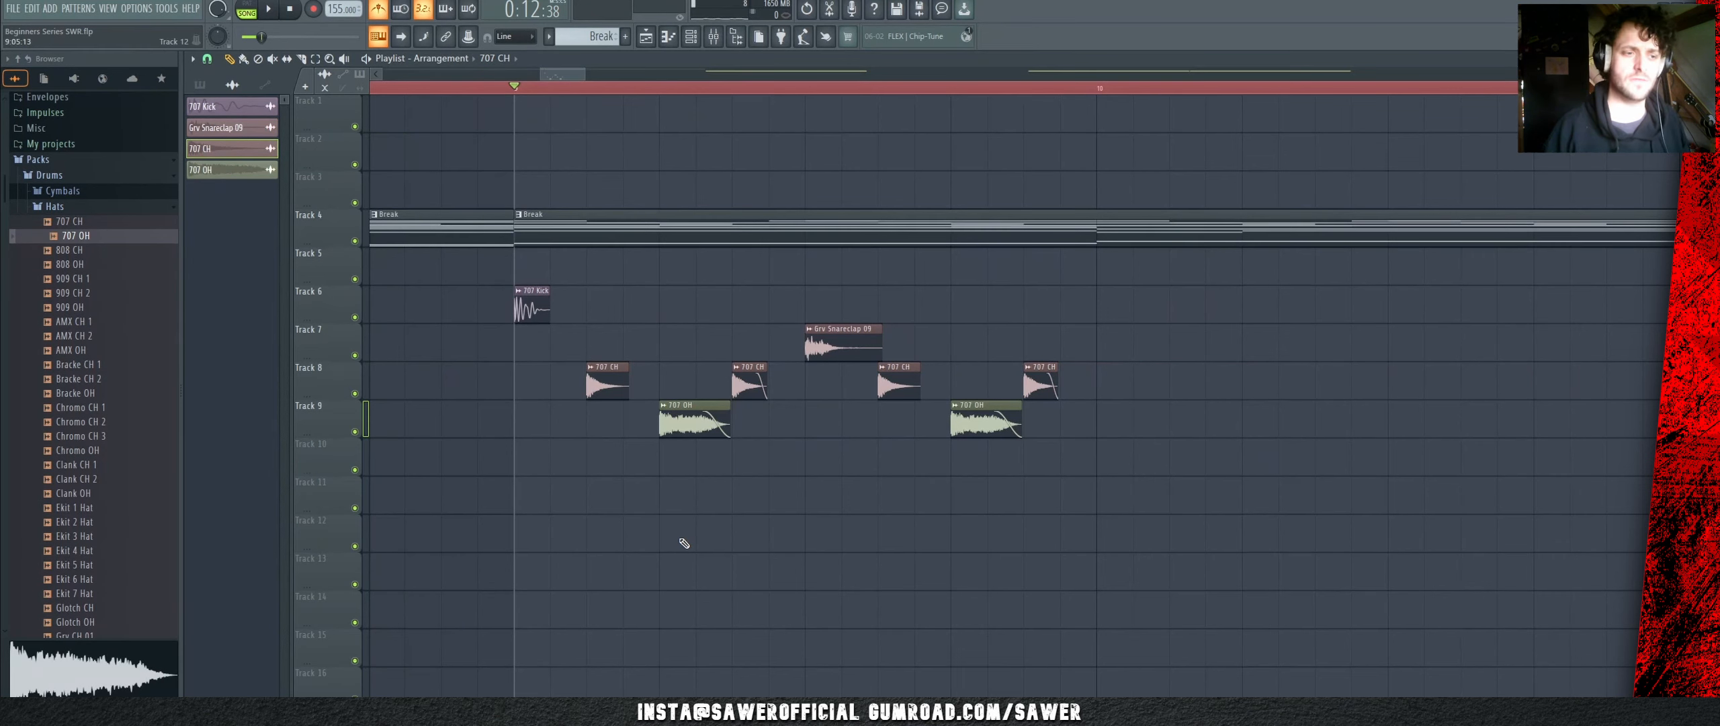
Step: Solo the snare on Track 7, play it, move the first snare clip to beat 3 of bar 9 and delete the second
scroll(621, 92, down, 3)
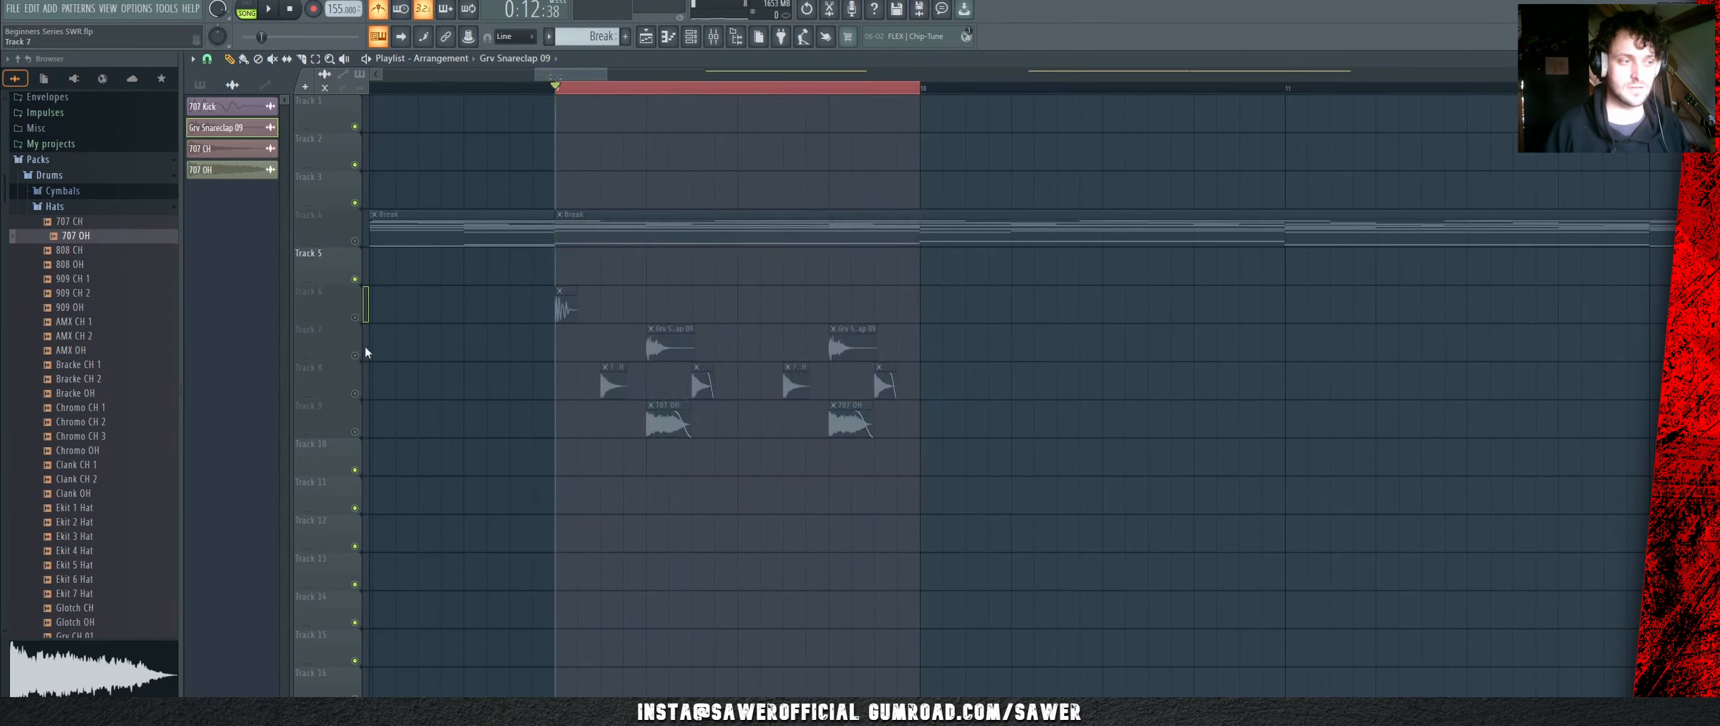
click(363, 356)
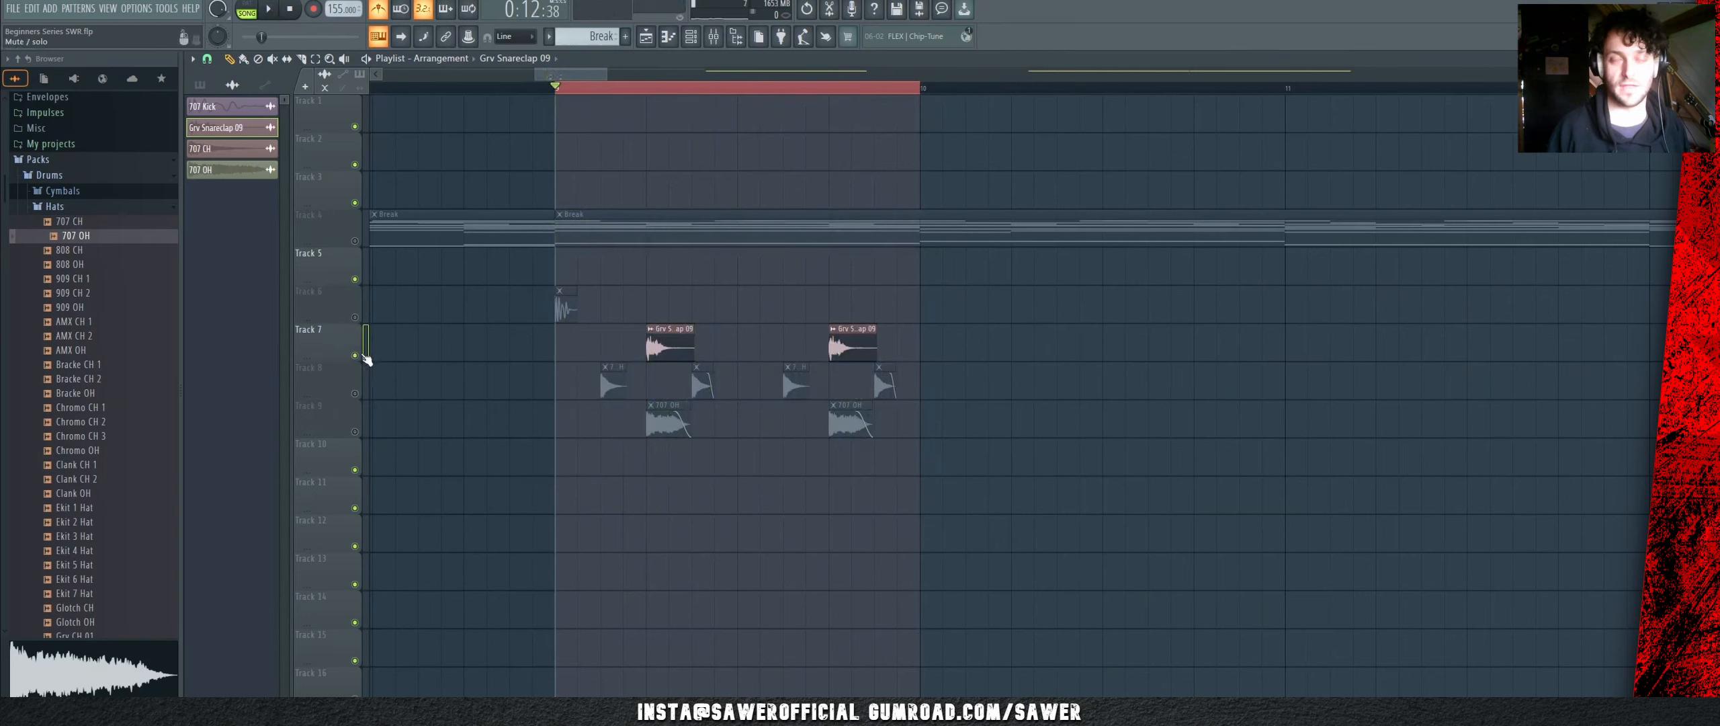
key(space)
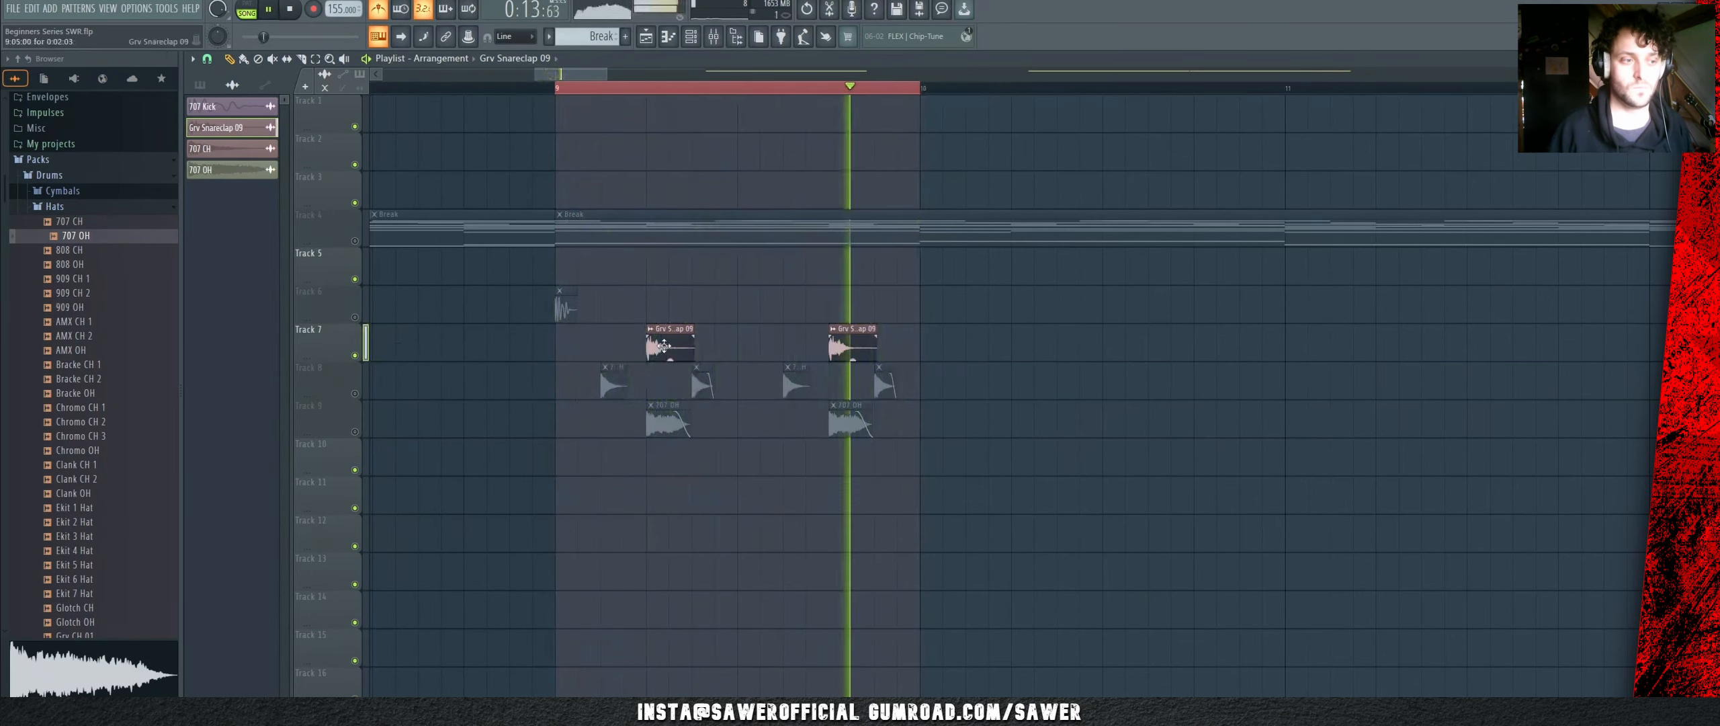
key(space)
drag(683, 339, 775, 339)
right_click(863, 344)
key(space)
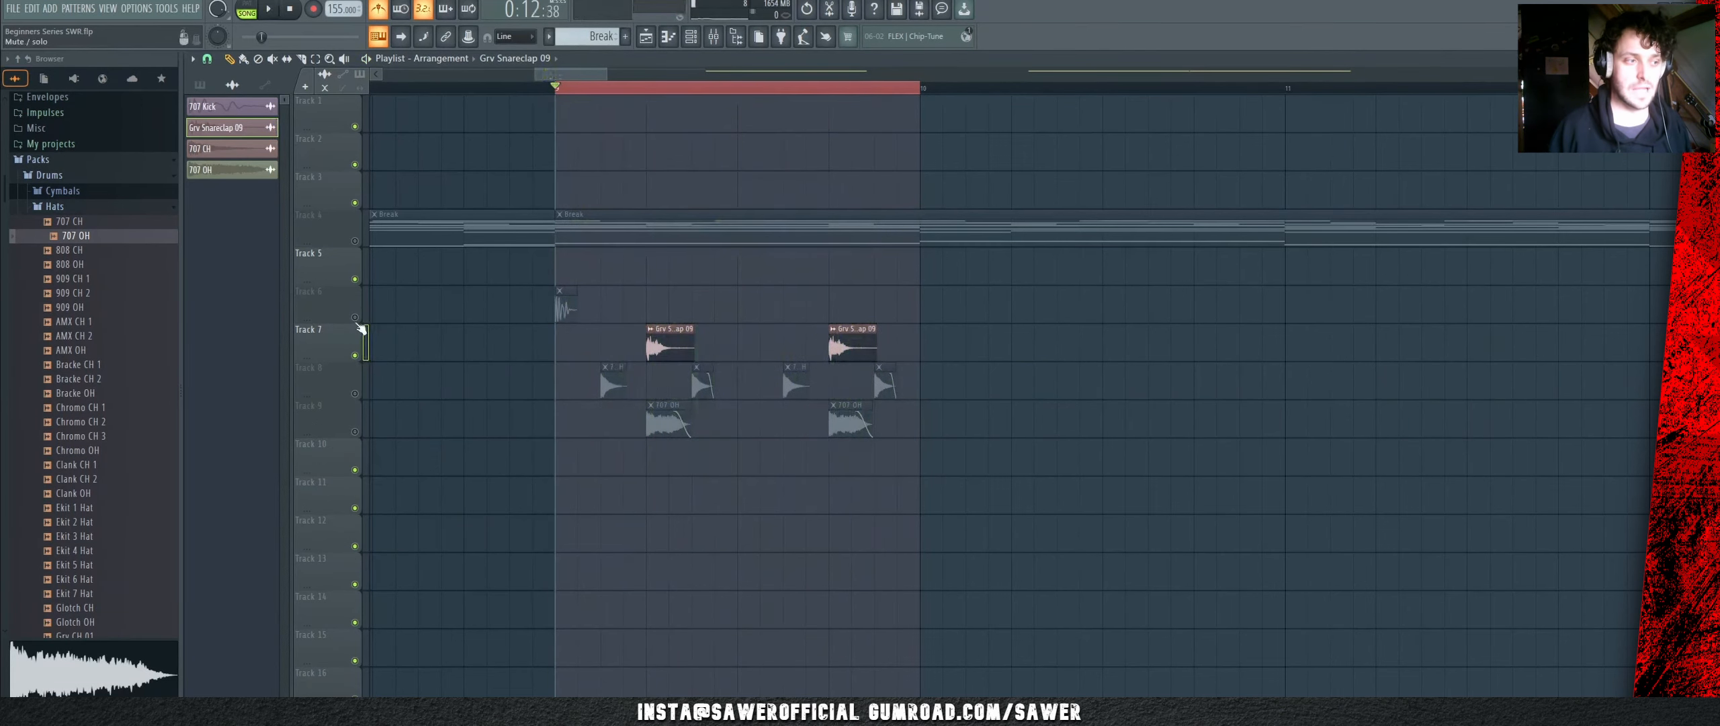
Step: Enable Track 6, add a second 707 Kick clip just after the snare in bar 9, and play the kick and snare together
click(354, 317)
click(564, 306)
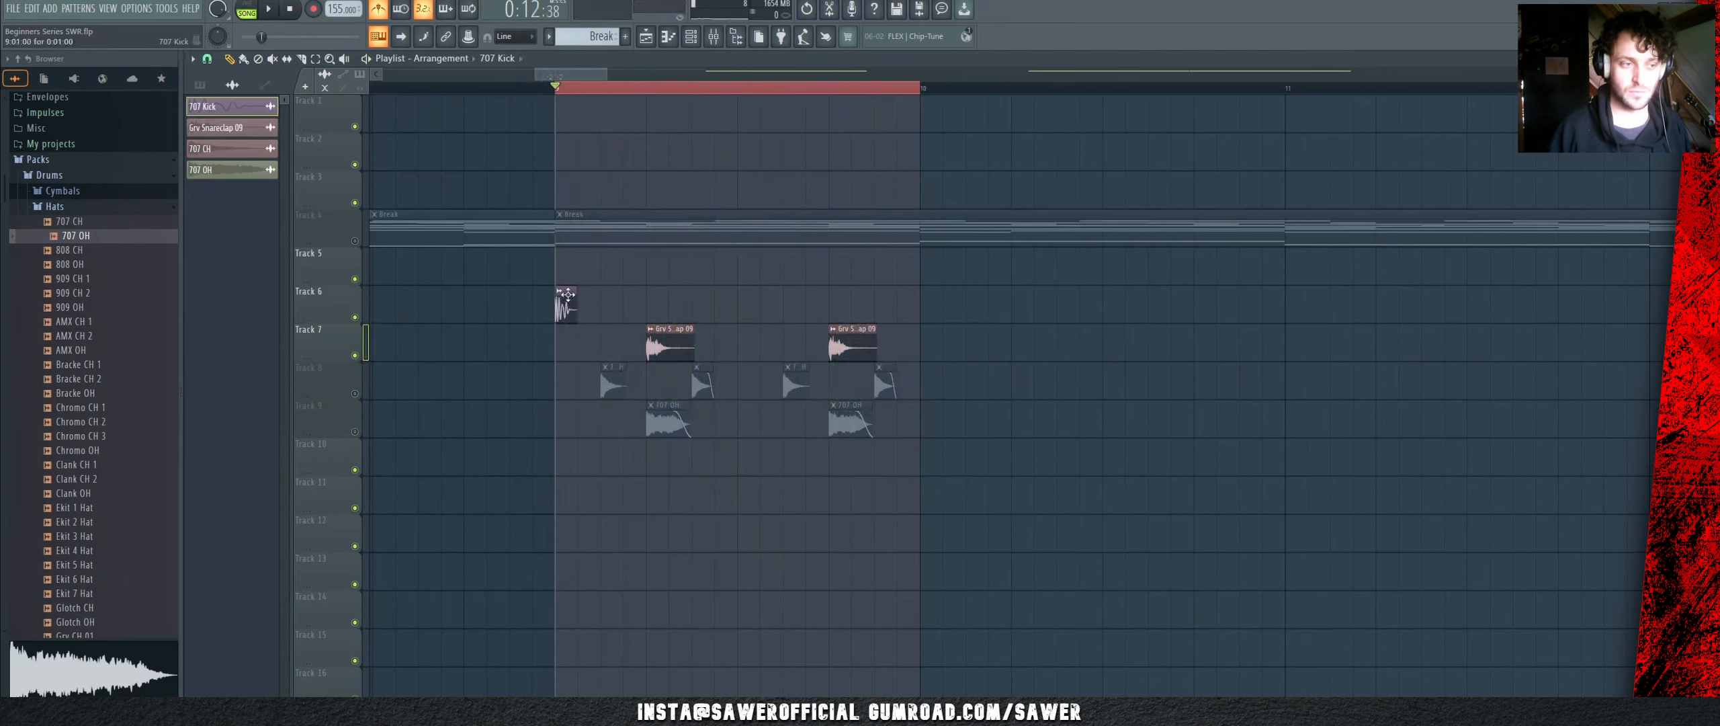
key(space)
click(790, 307)
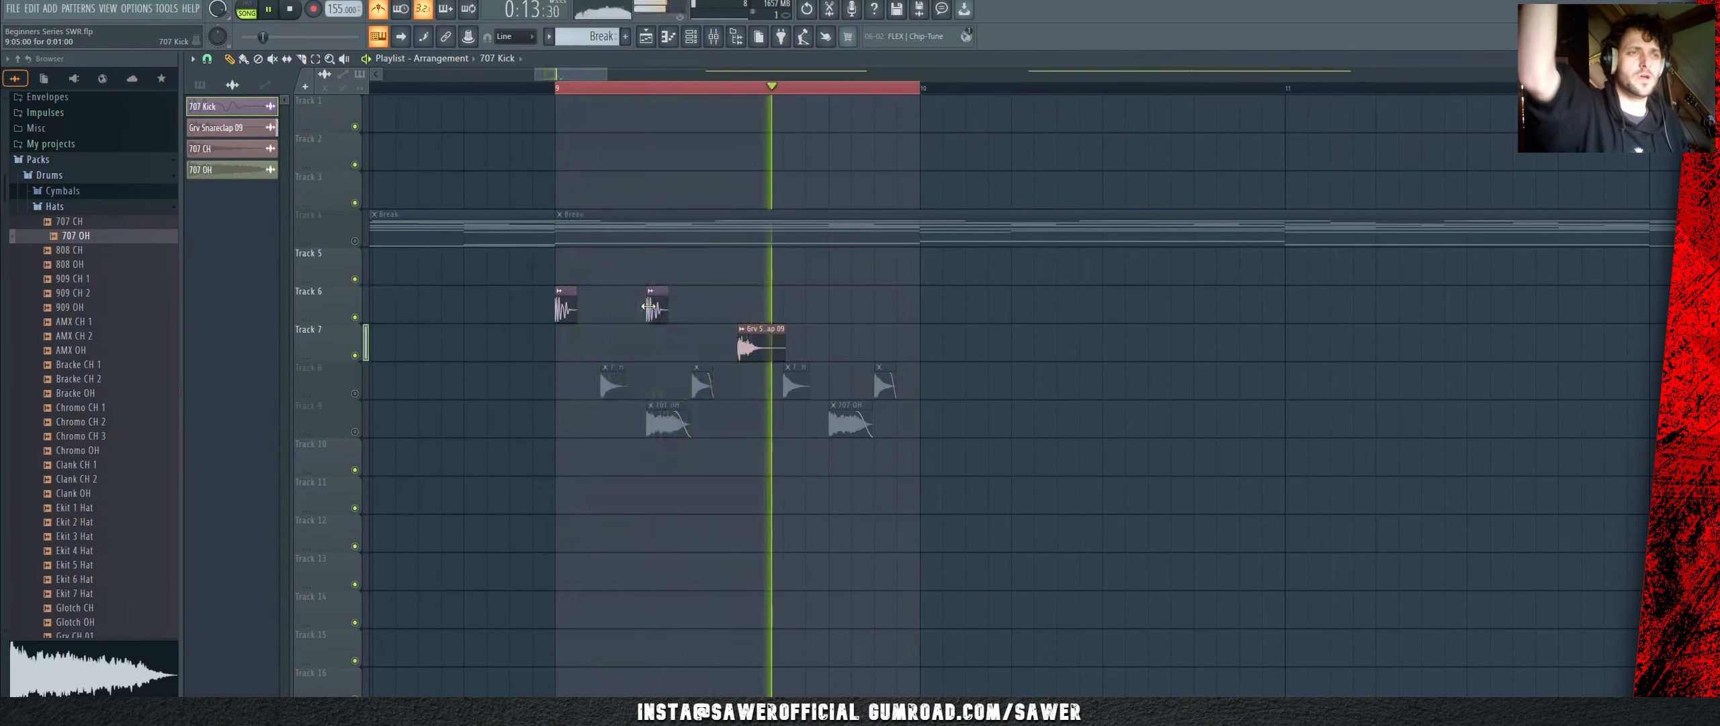
key(space)
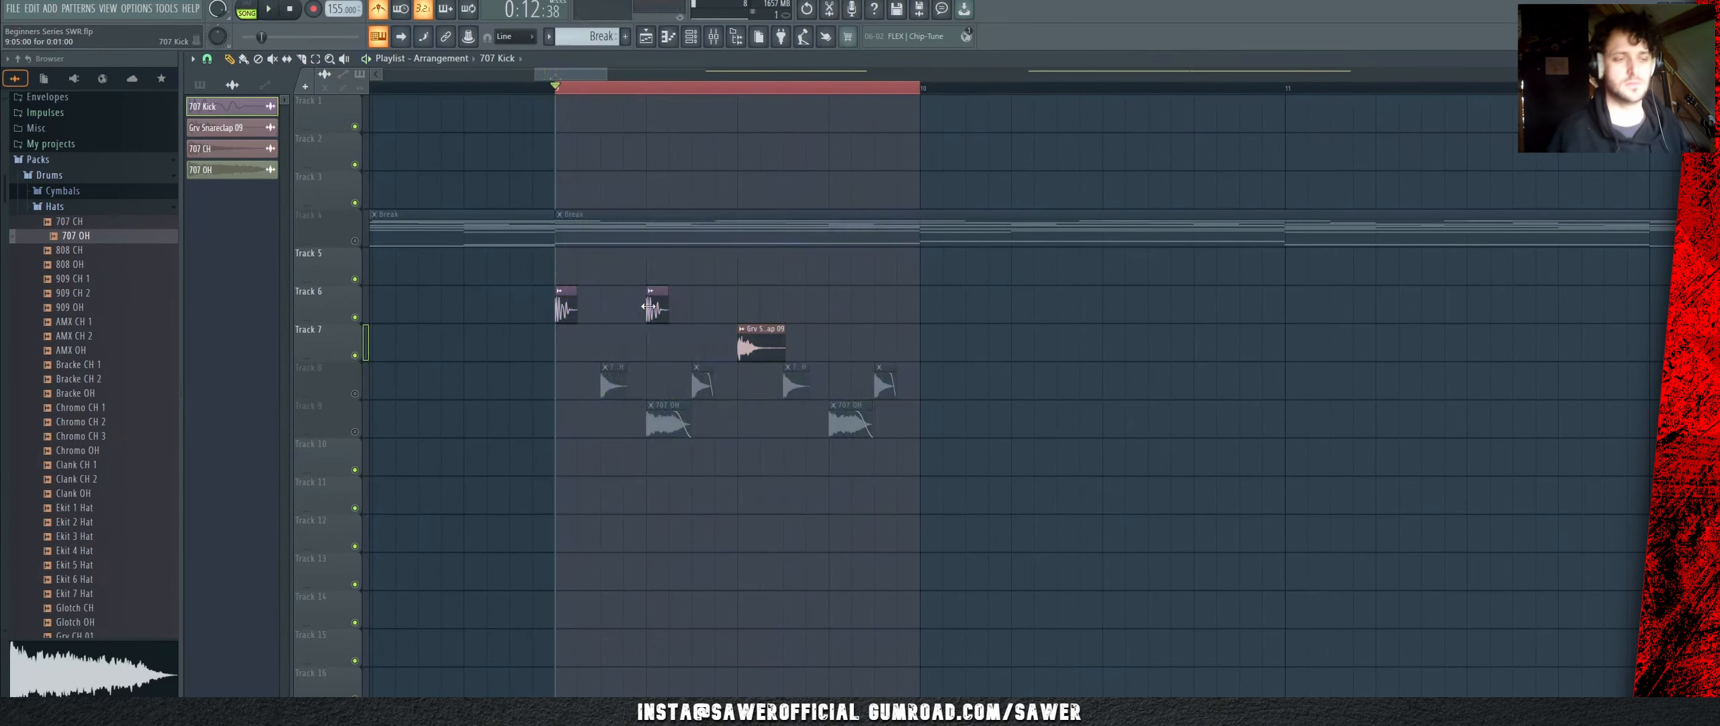
right_click(660, 304)
click(699, 305)
key(space)
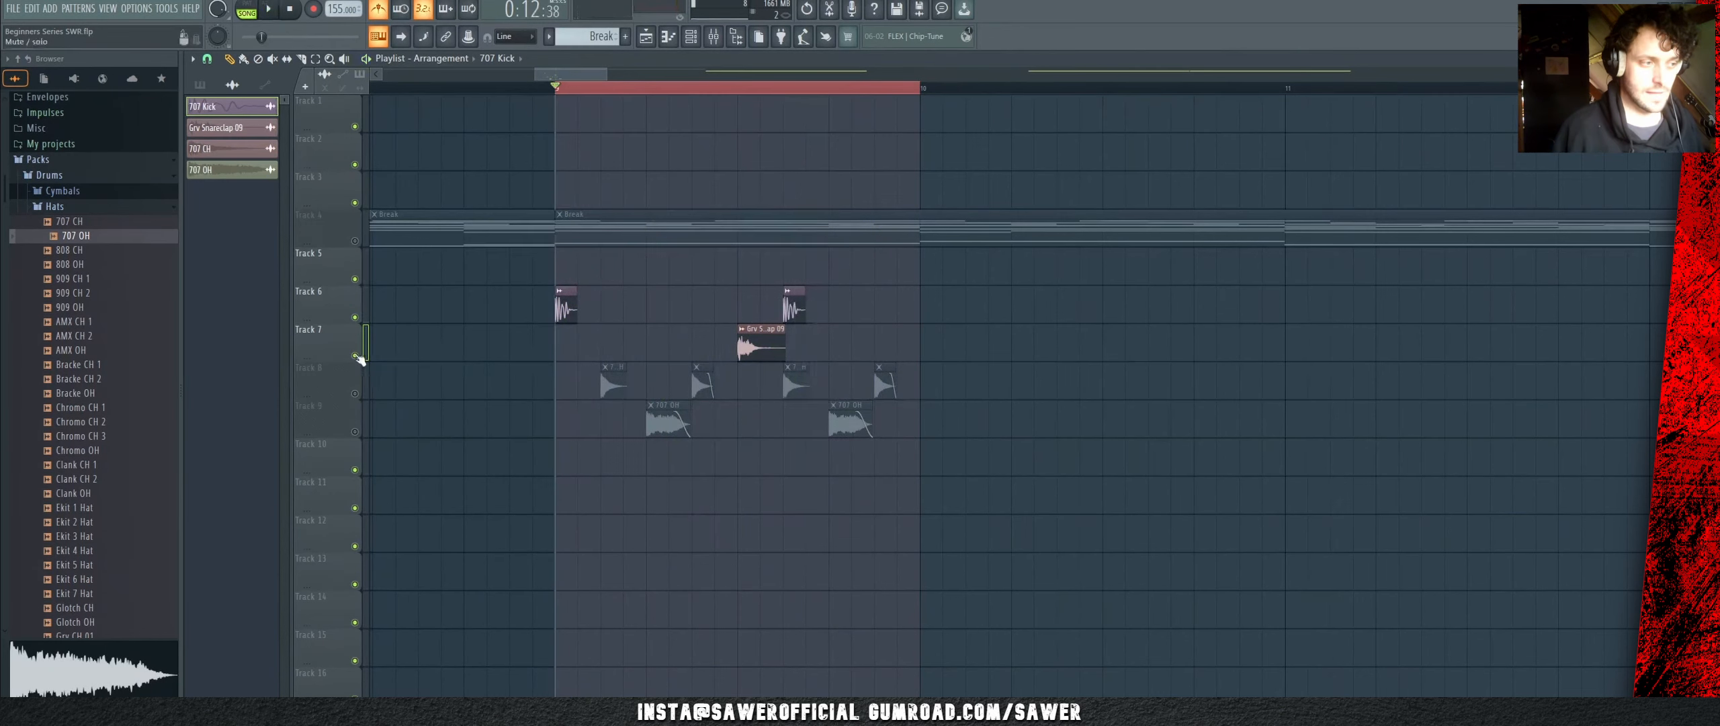
Step: Bring back all tracks from solo and duplicate bar 9's drum clips on Tracks 6 to 9 into the following bars
right_click(356, 356)
right_click(356, 355)
drag(986, 285, 427, 535)
drag(568, 312, 930, 317)
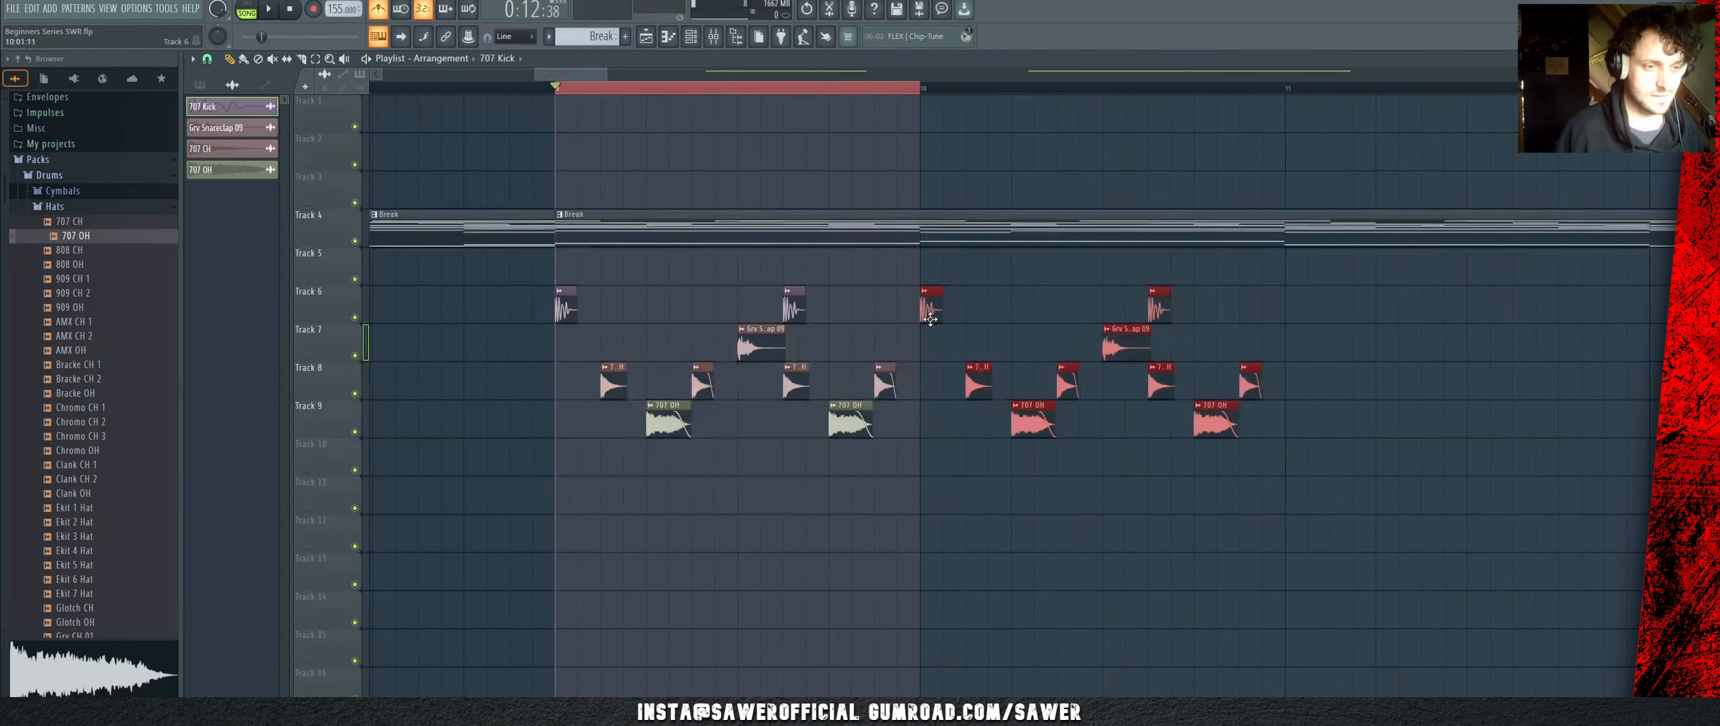
key(ctrl+d)
click(50, 206)
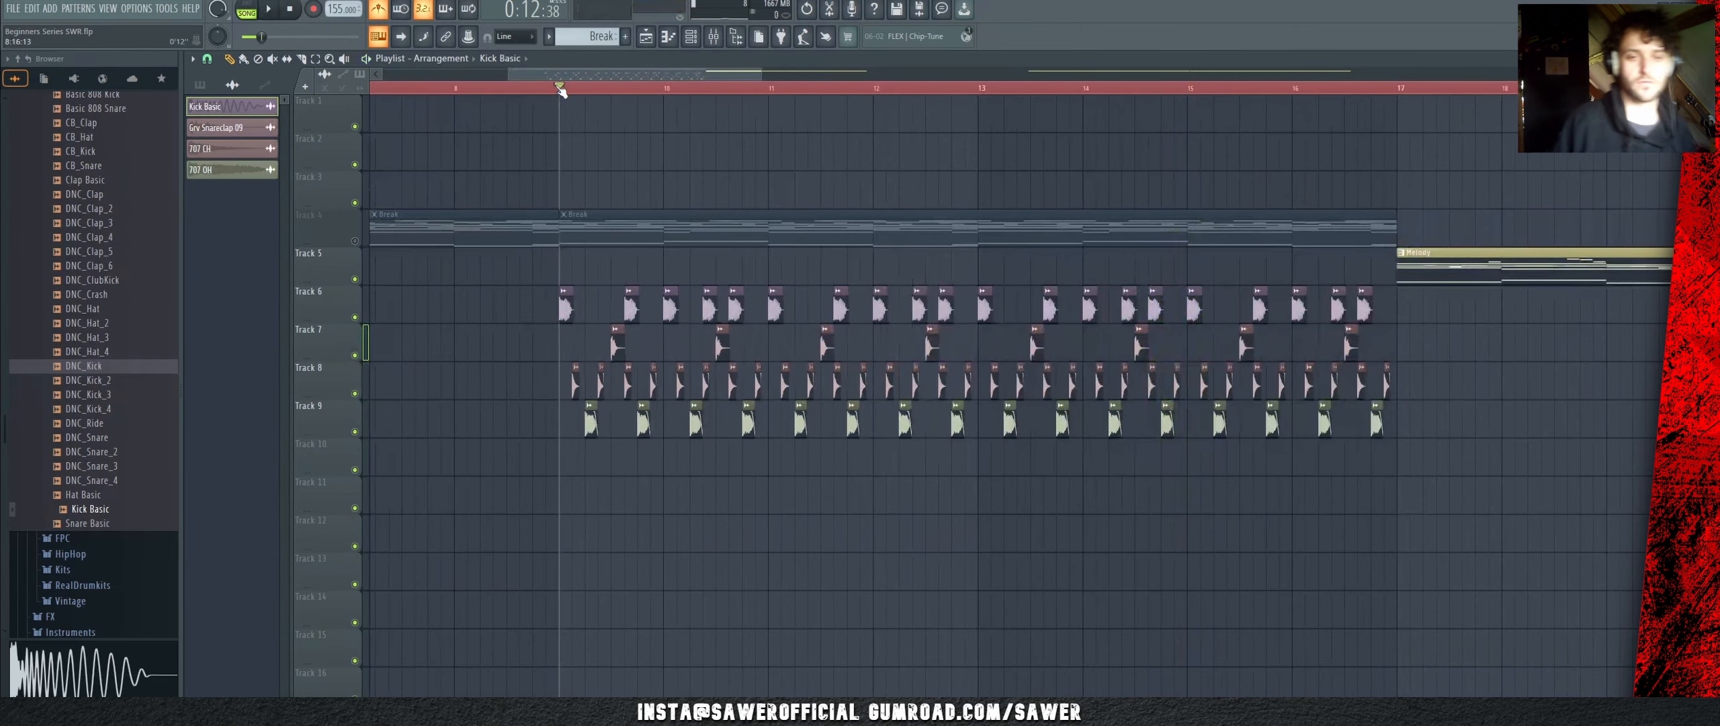
Step: Play the drum groove without the melody, unmute the Break pattern on Track 4, and play everything together from bar 9
key(space)
key(space)
drag(561, 89, 1399, 109)
key(ctrl+a)
ctrl+click(1042, 167)
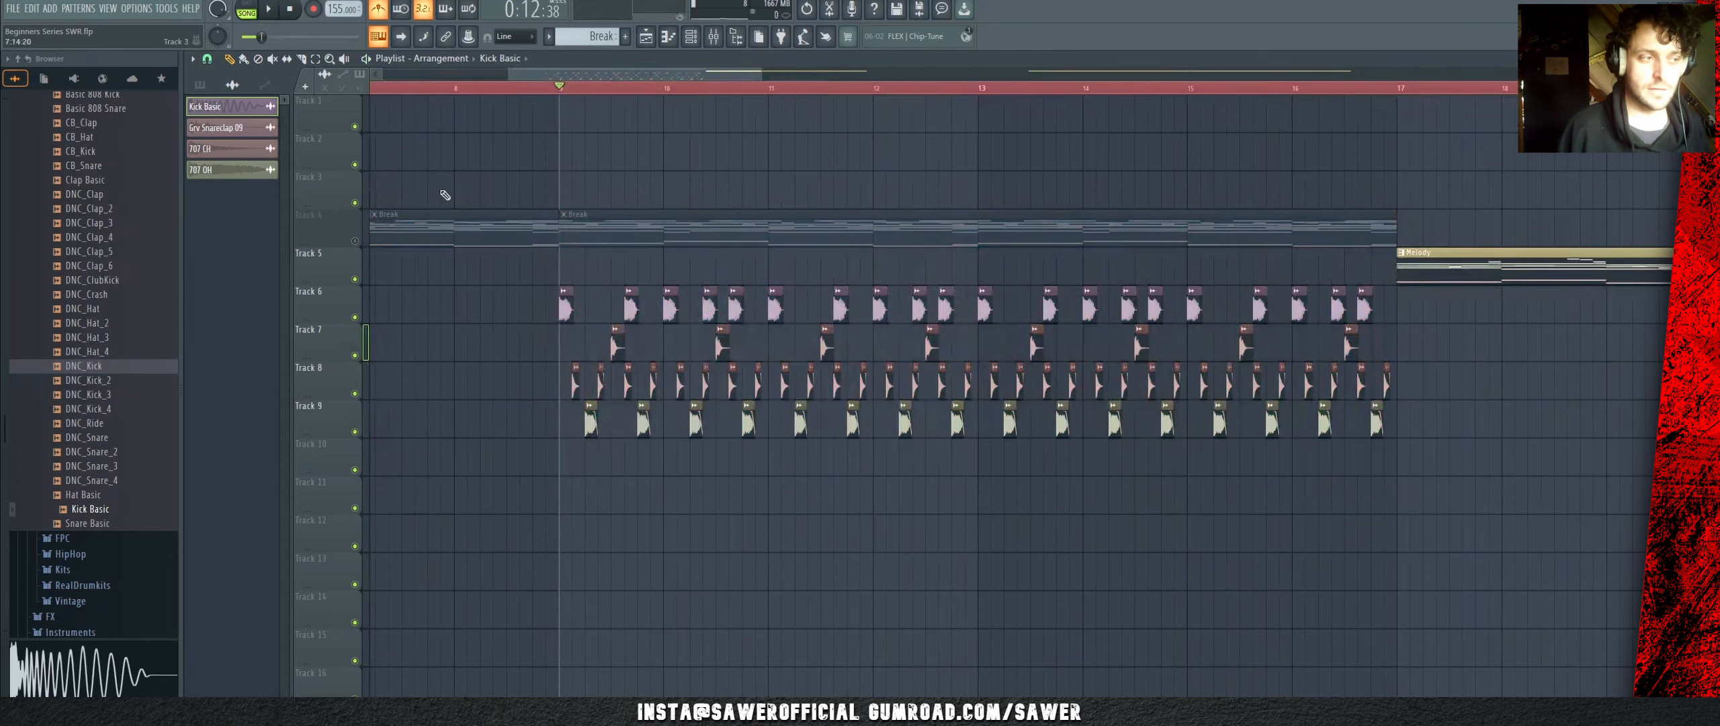
click(356, 241)
key(space)
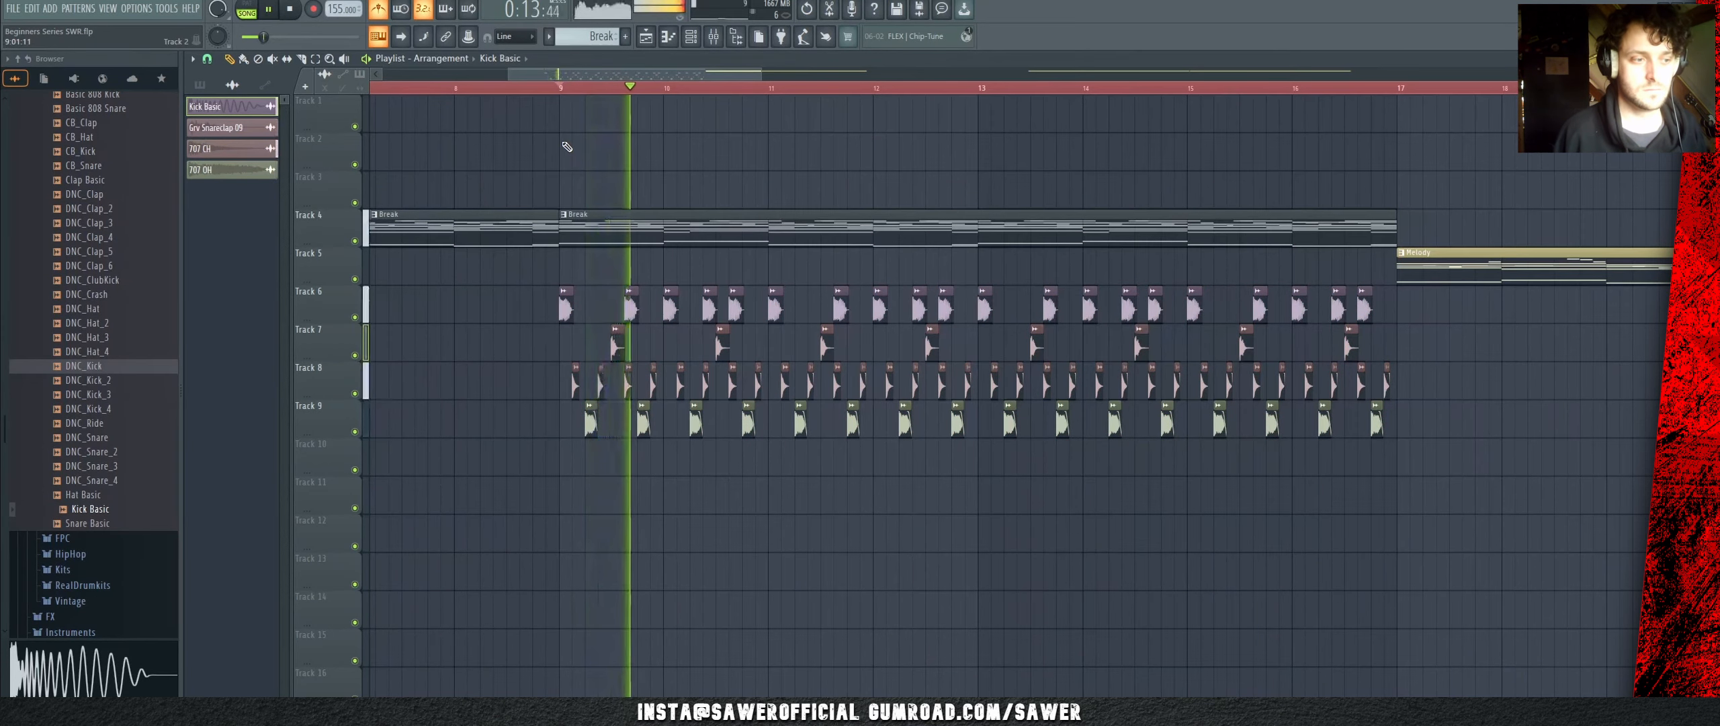
key(space)
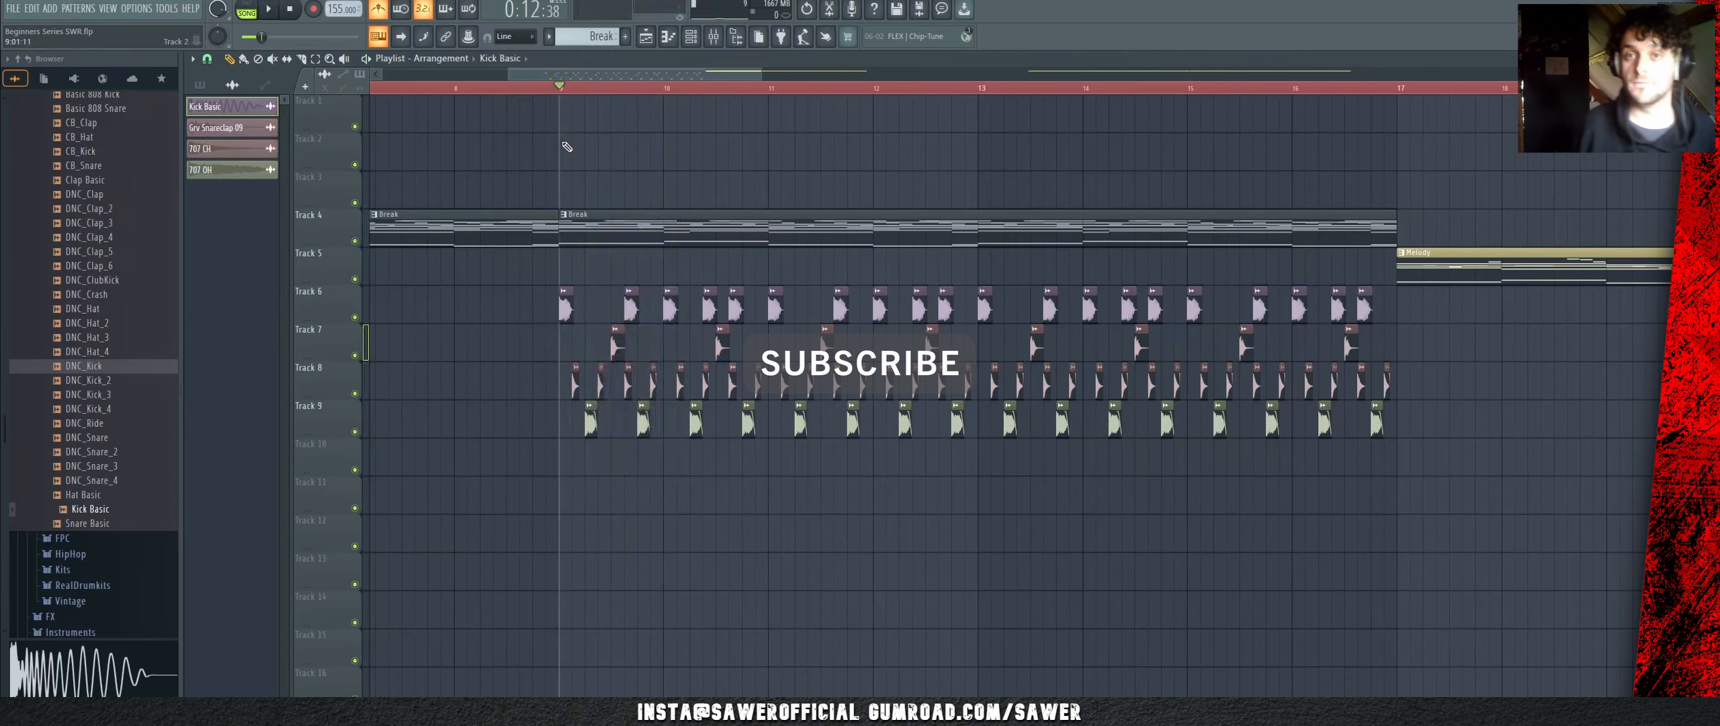
Step: Show the Channel rack and the mixer, position the mixer below the rack, and play the arrangement to watch the master level
click(692, 38)
click(718, 39)
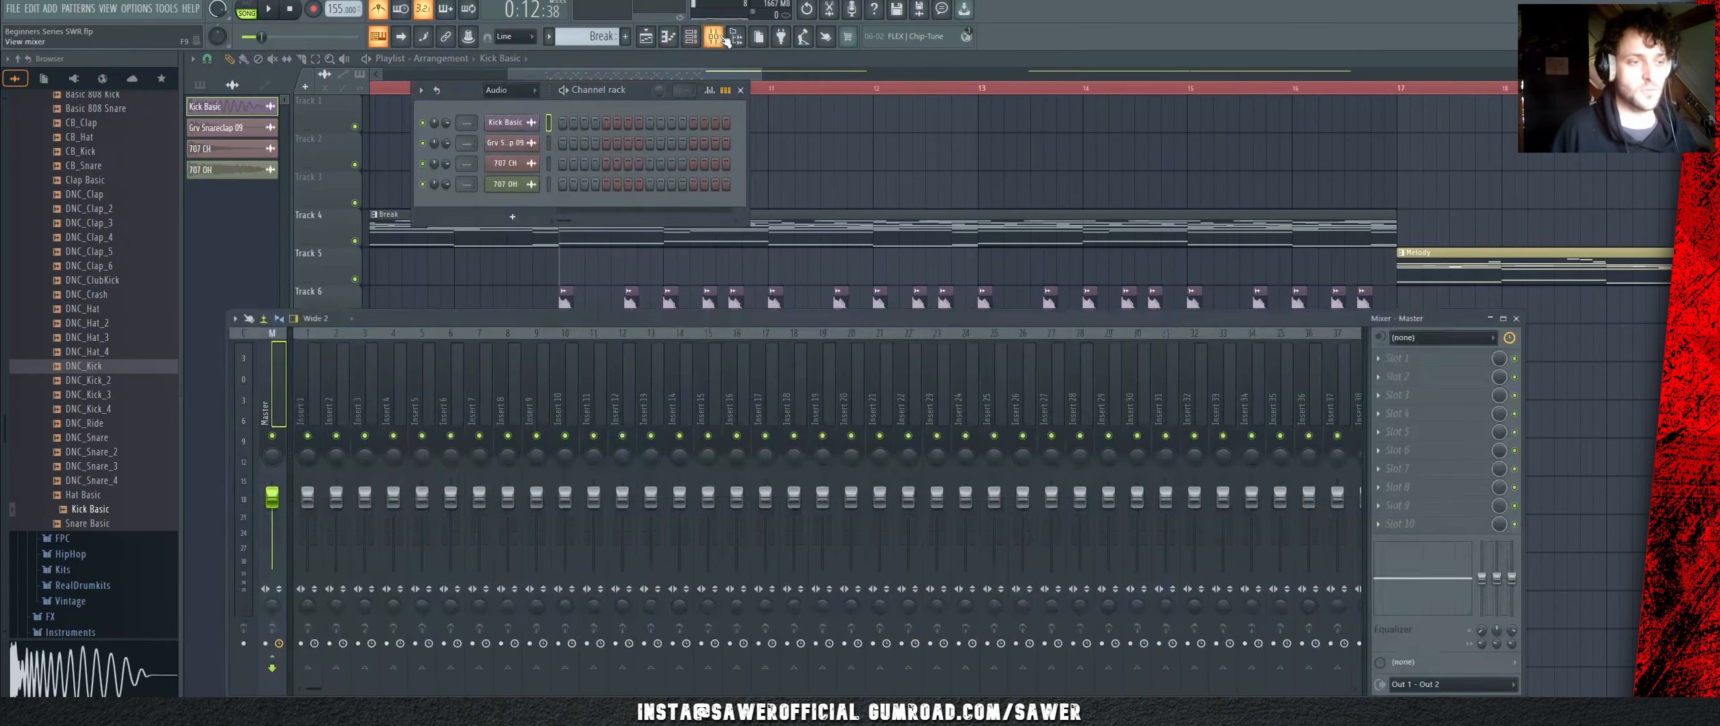
drag(775, 322, 793, 228)
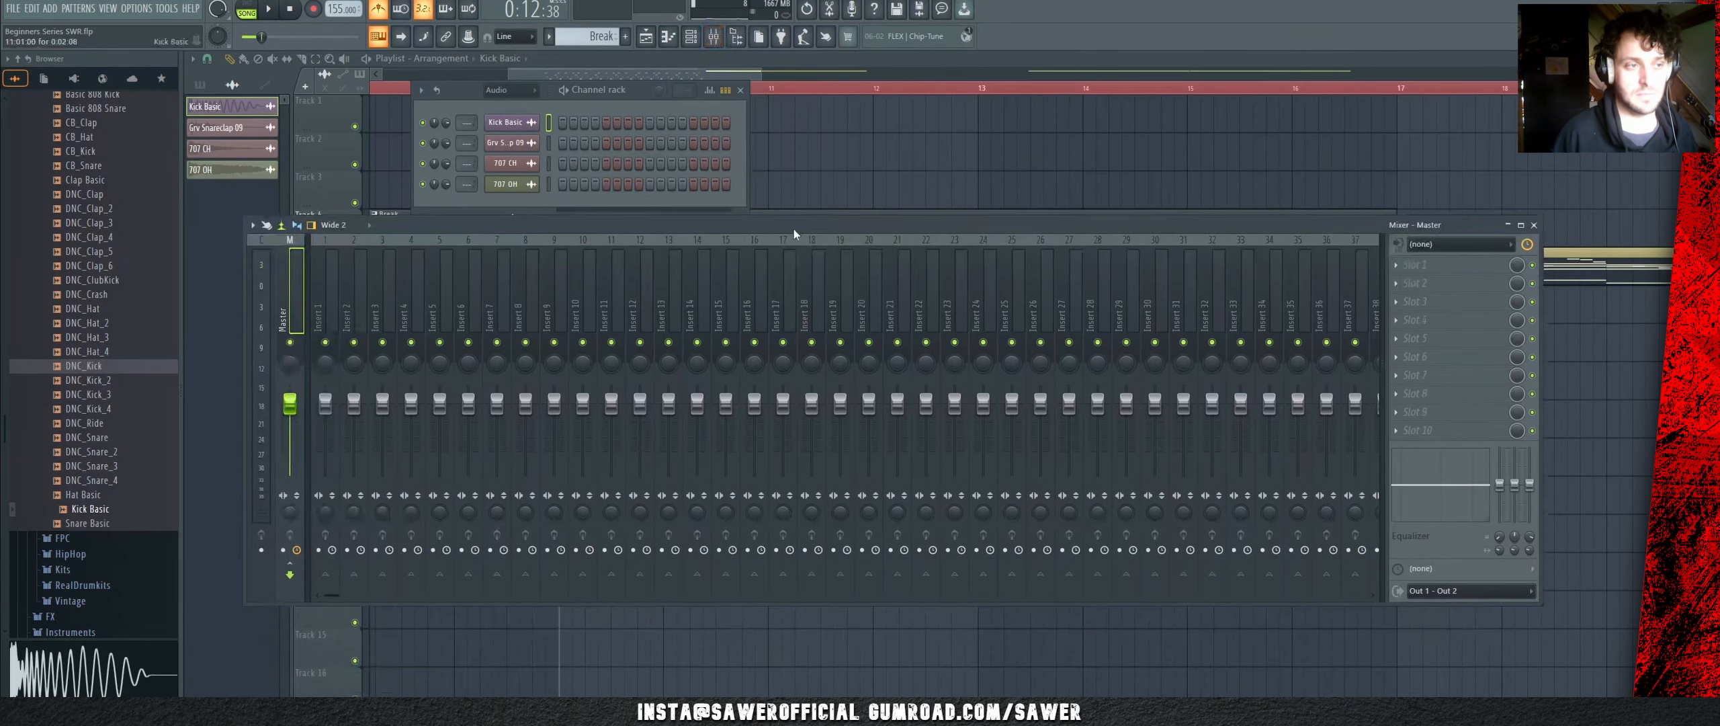
click(715, 39)
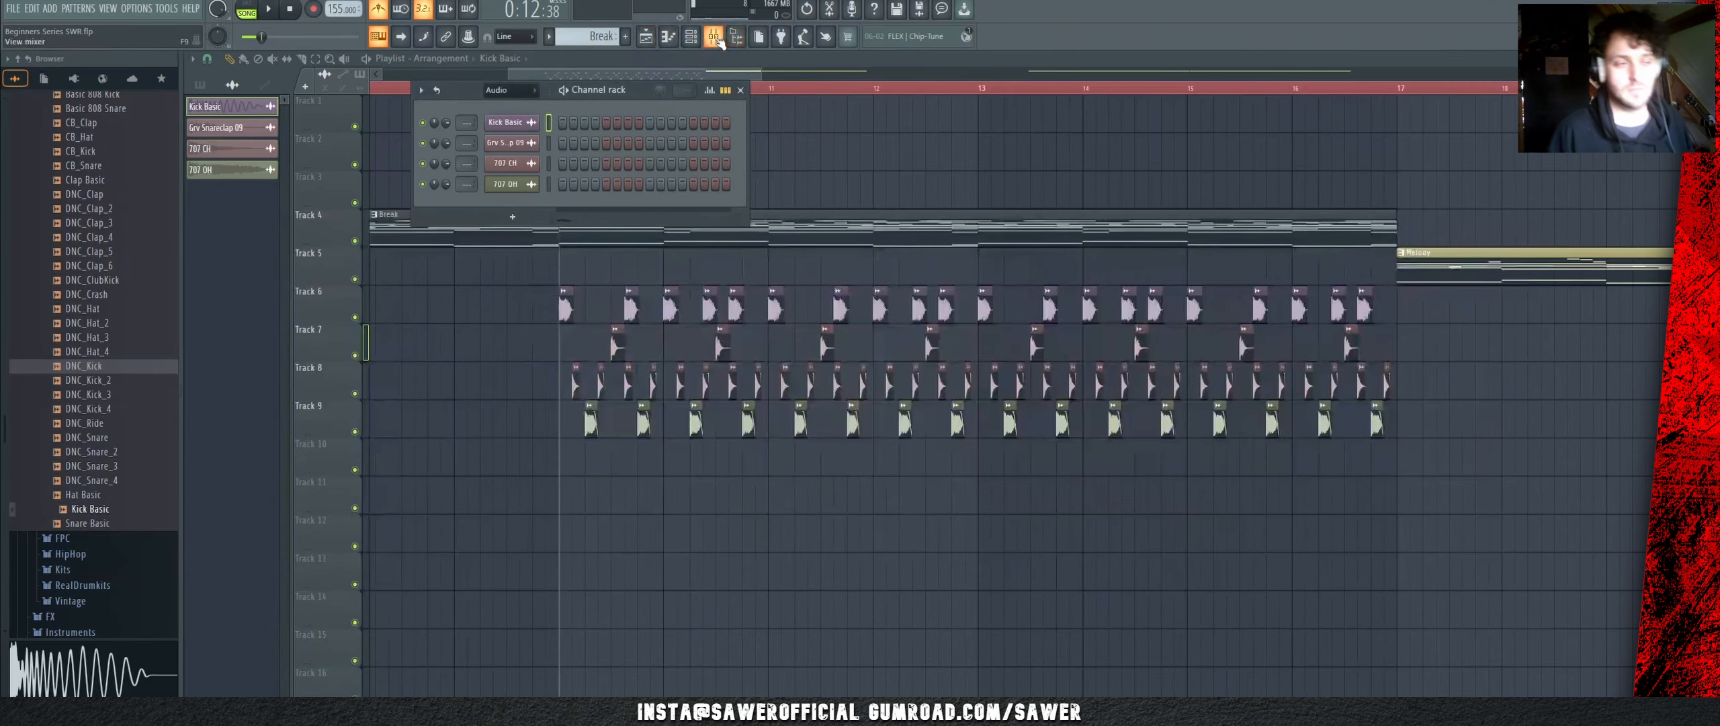
click(716, 39)
key(space)
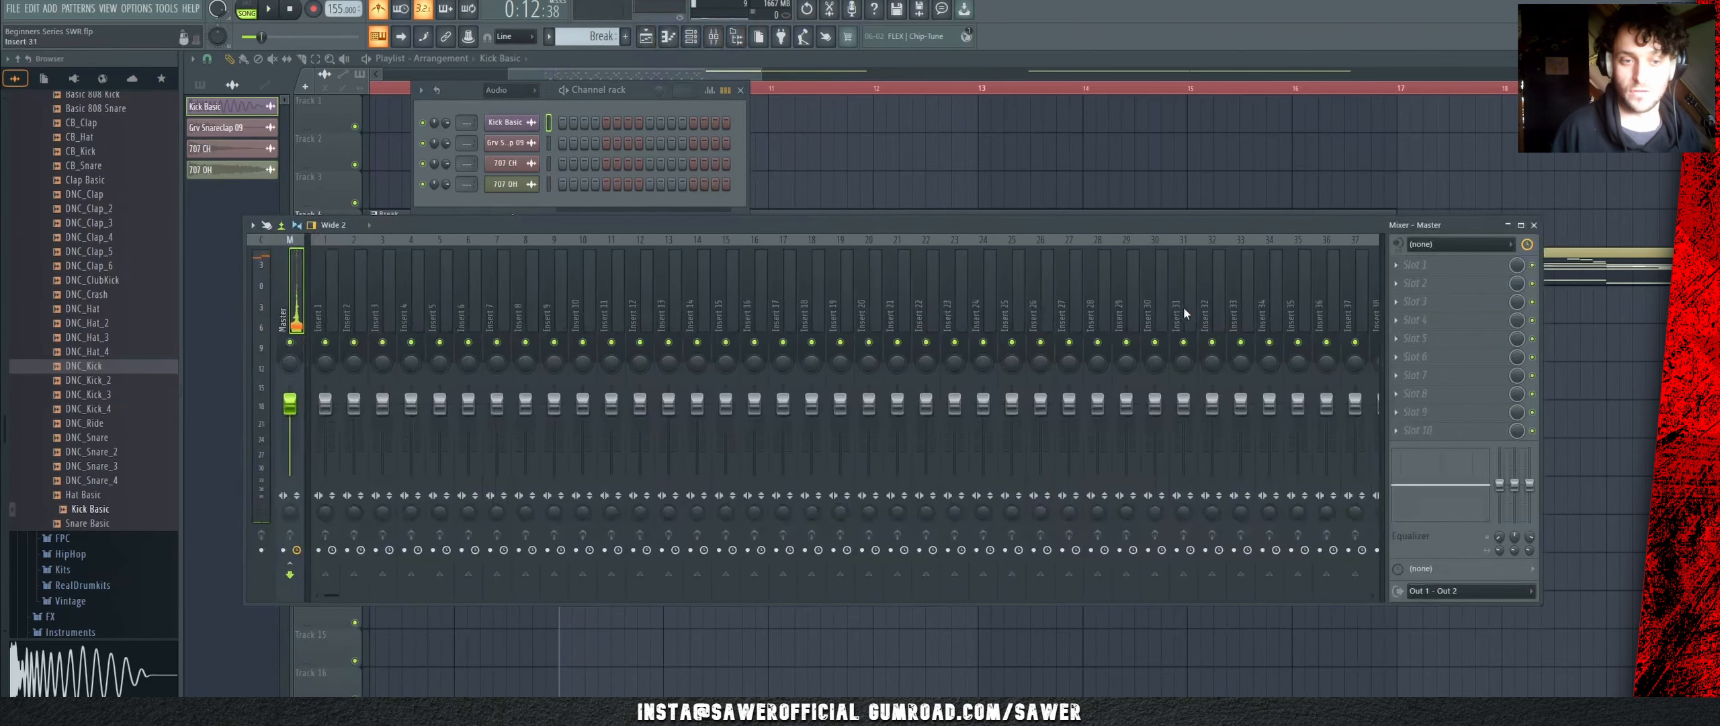
Step: Route the Kick Basic channel to mixer Insert 22 and play the arrangement to check its level
click(543, 122)
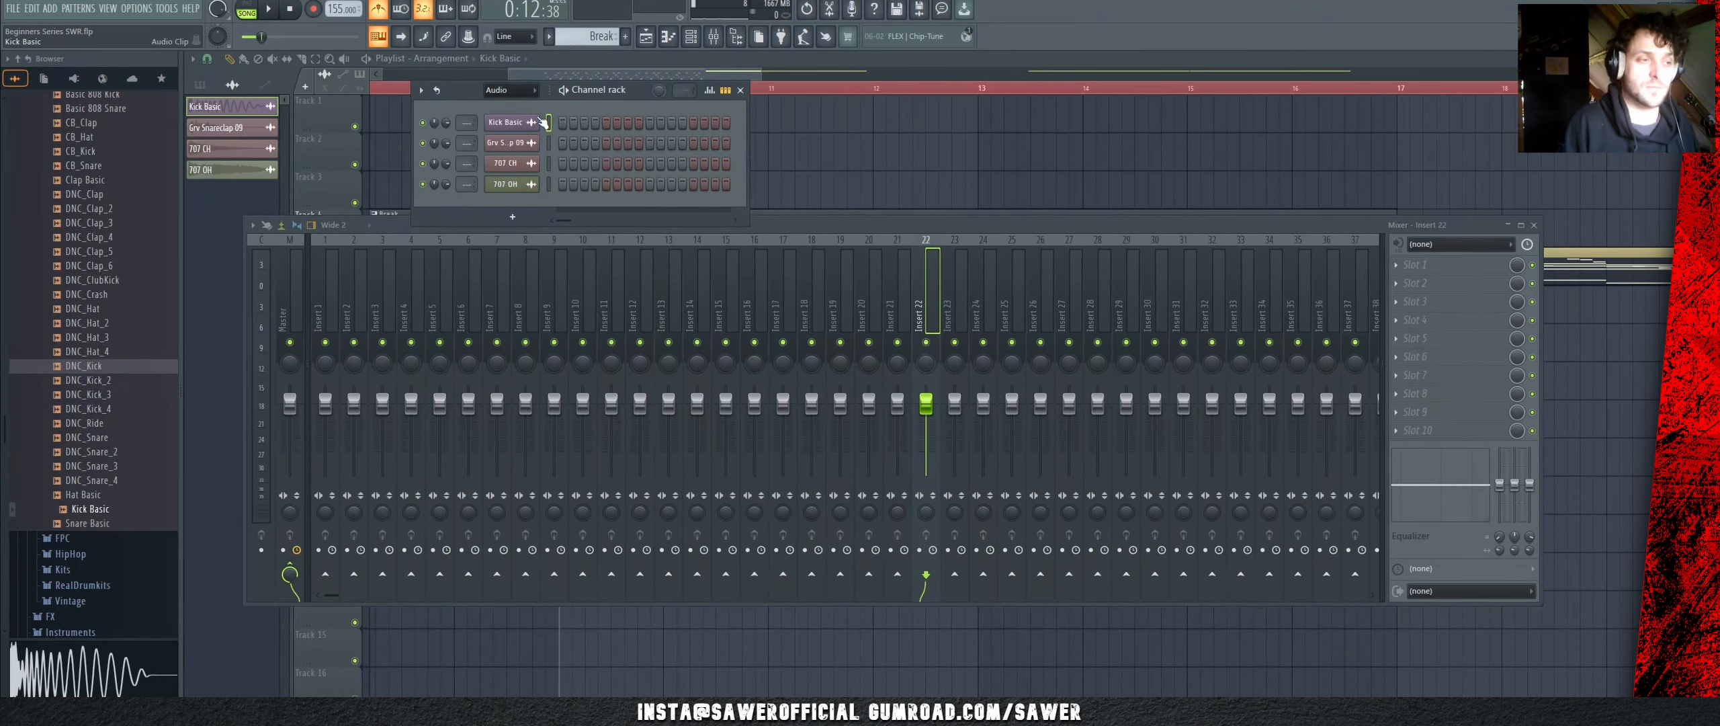
right_click(930, 282)
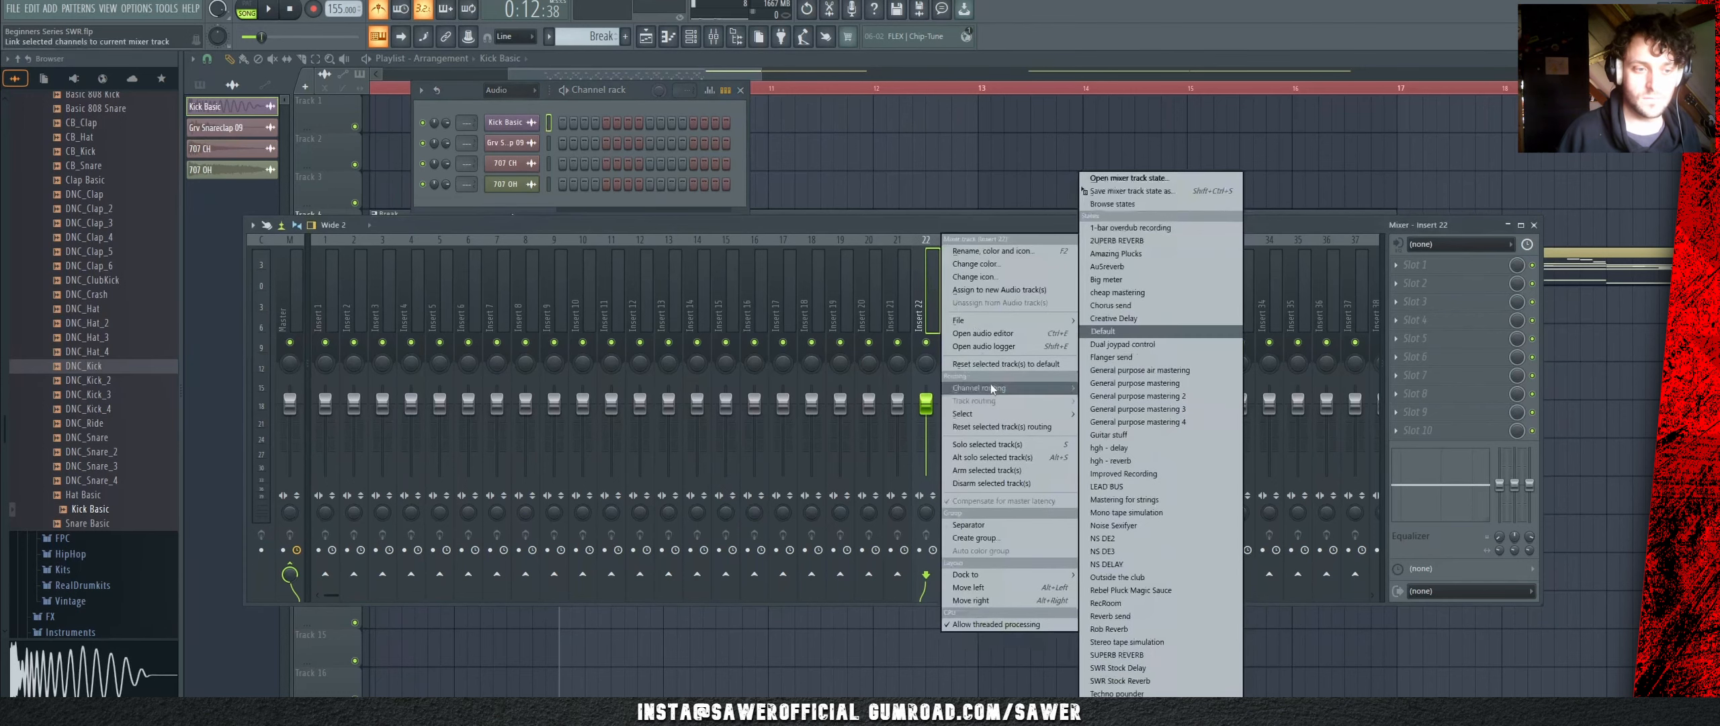
mouse_move(991, 384)
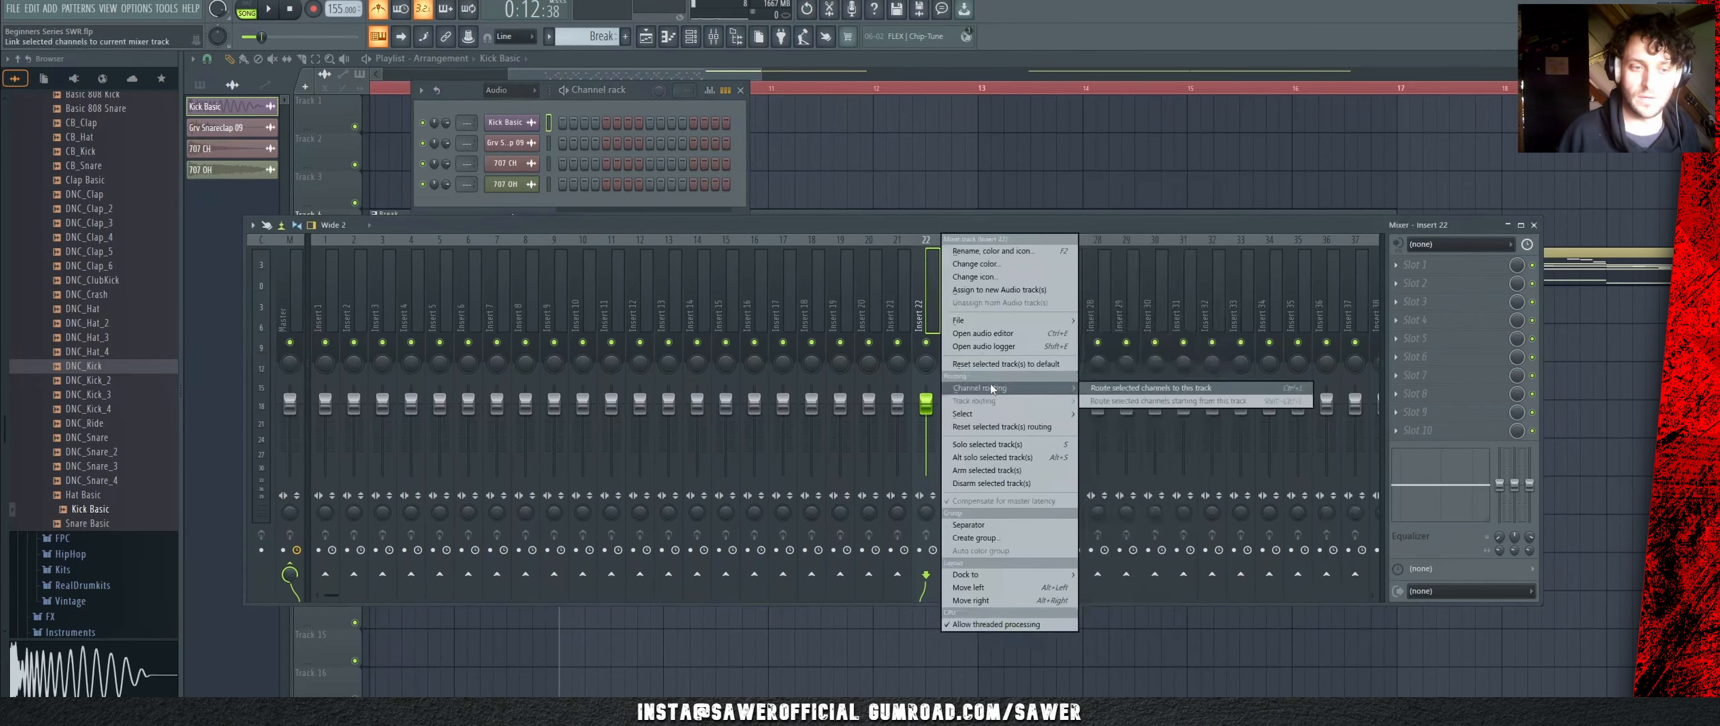
click(1106, 388)
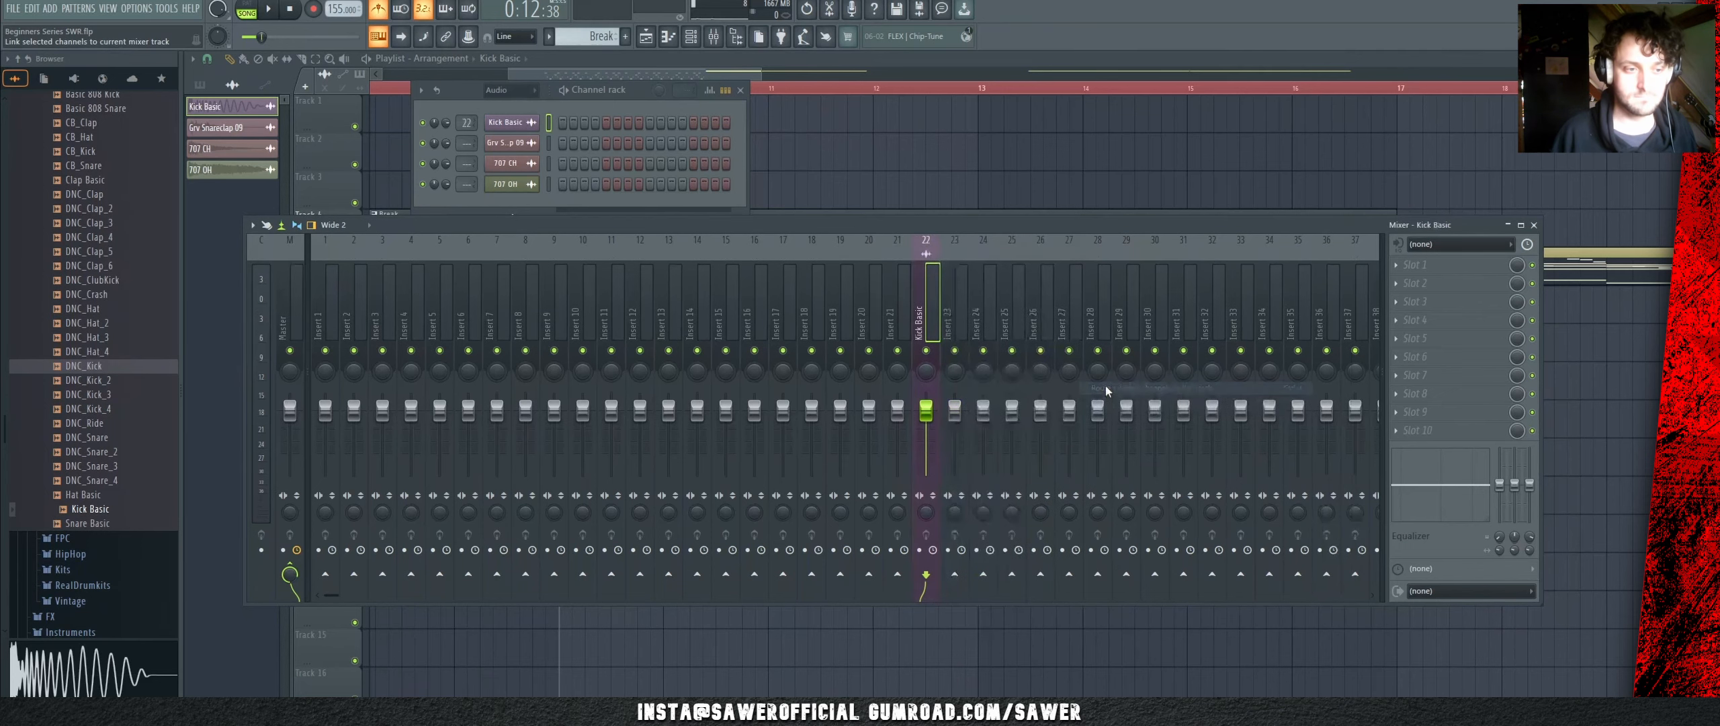
key(space)
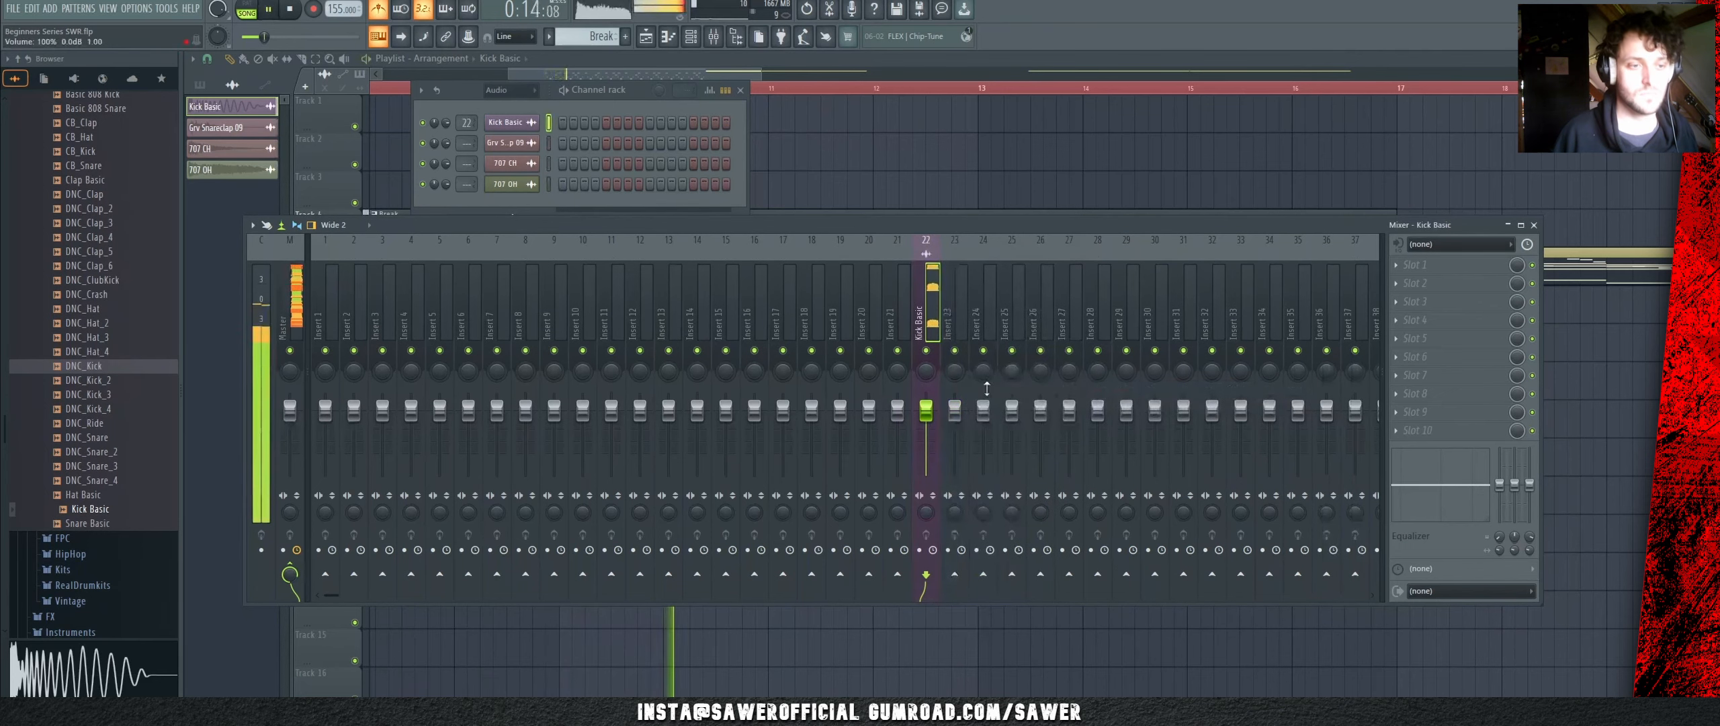
key(space)
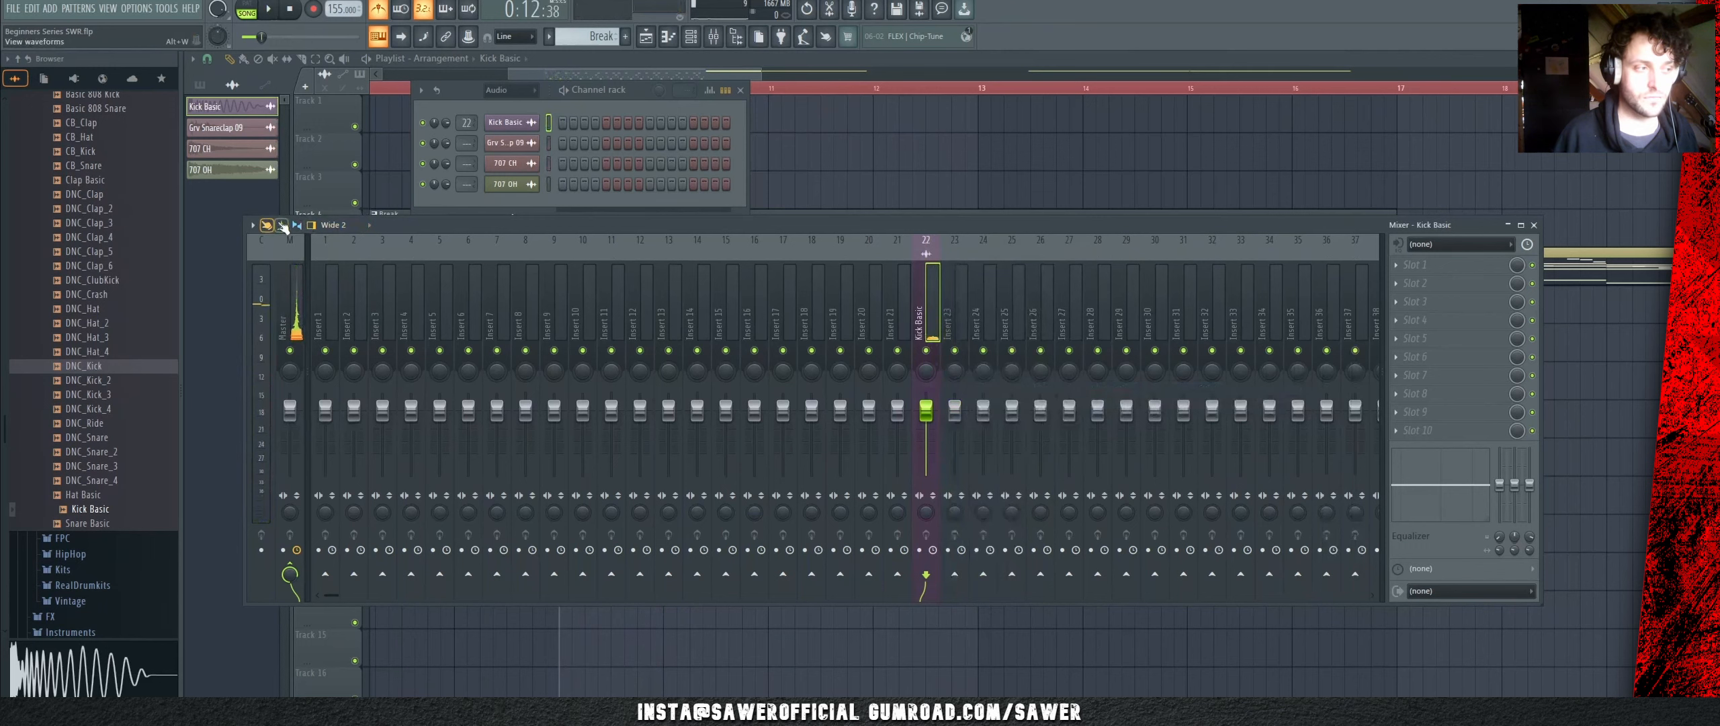
key(space)
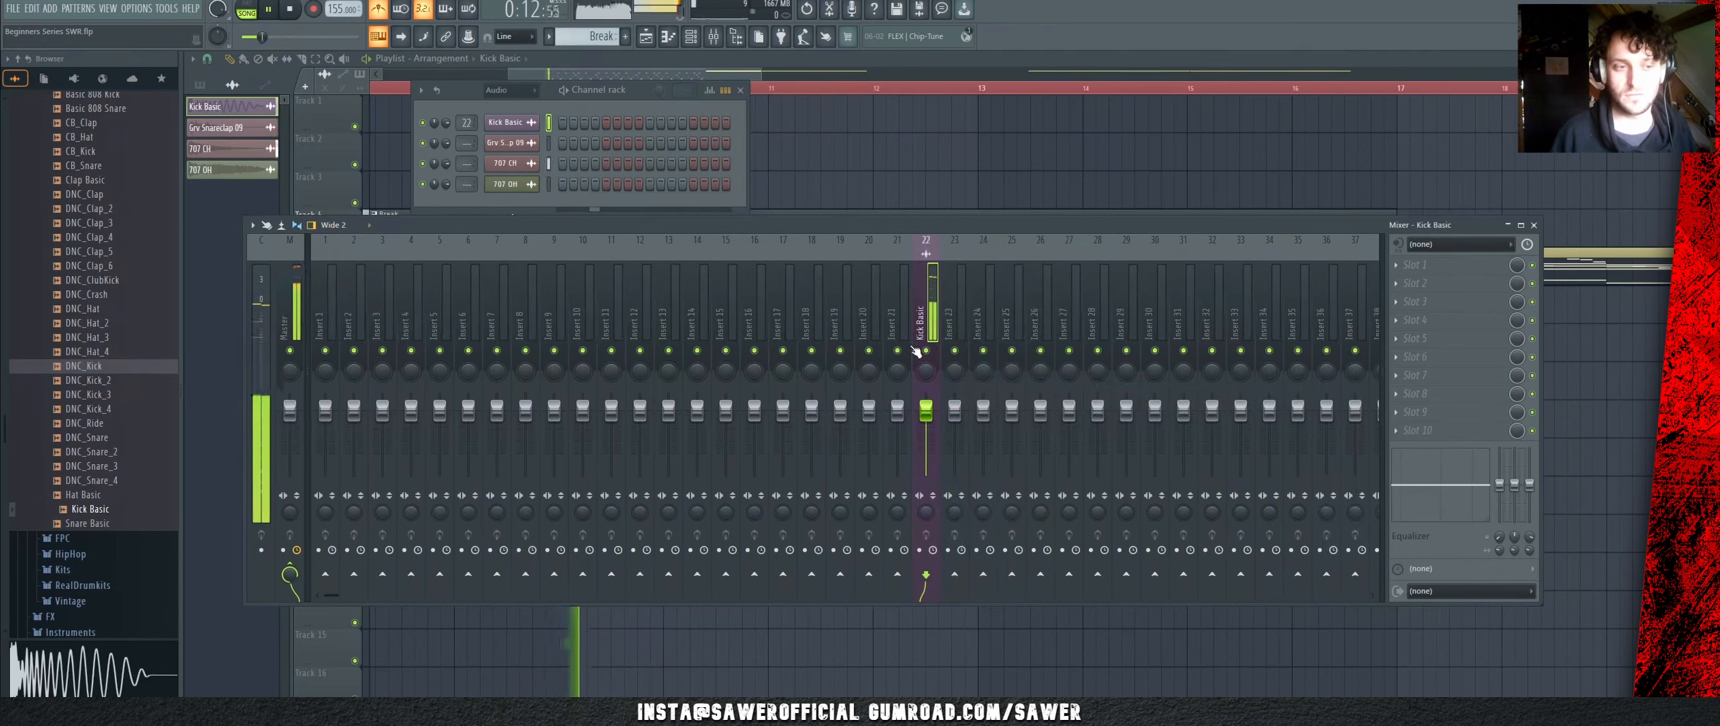
key(space)
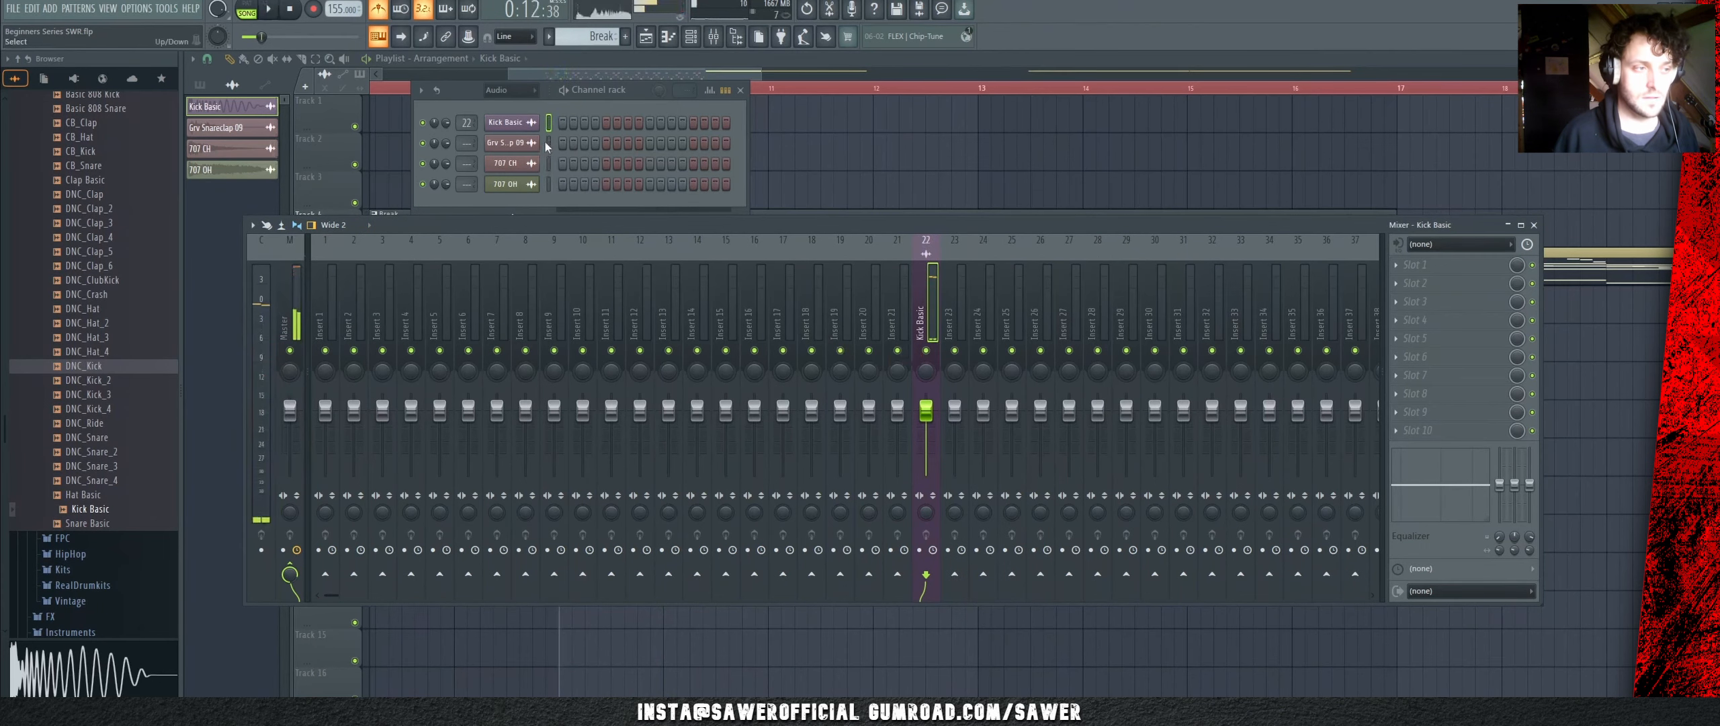
Step: Route the Grv Snareclap 09, 707 CH and 707 OH channels to consecutive mixer tracks starting at Insert 23, and play to check their levels
click(547, 143)
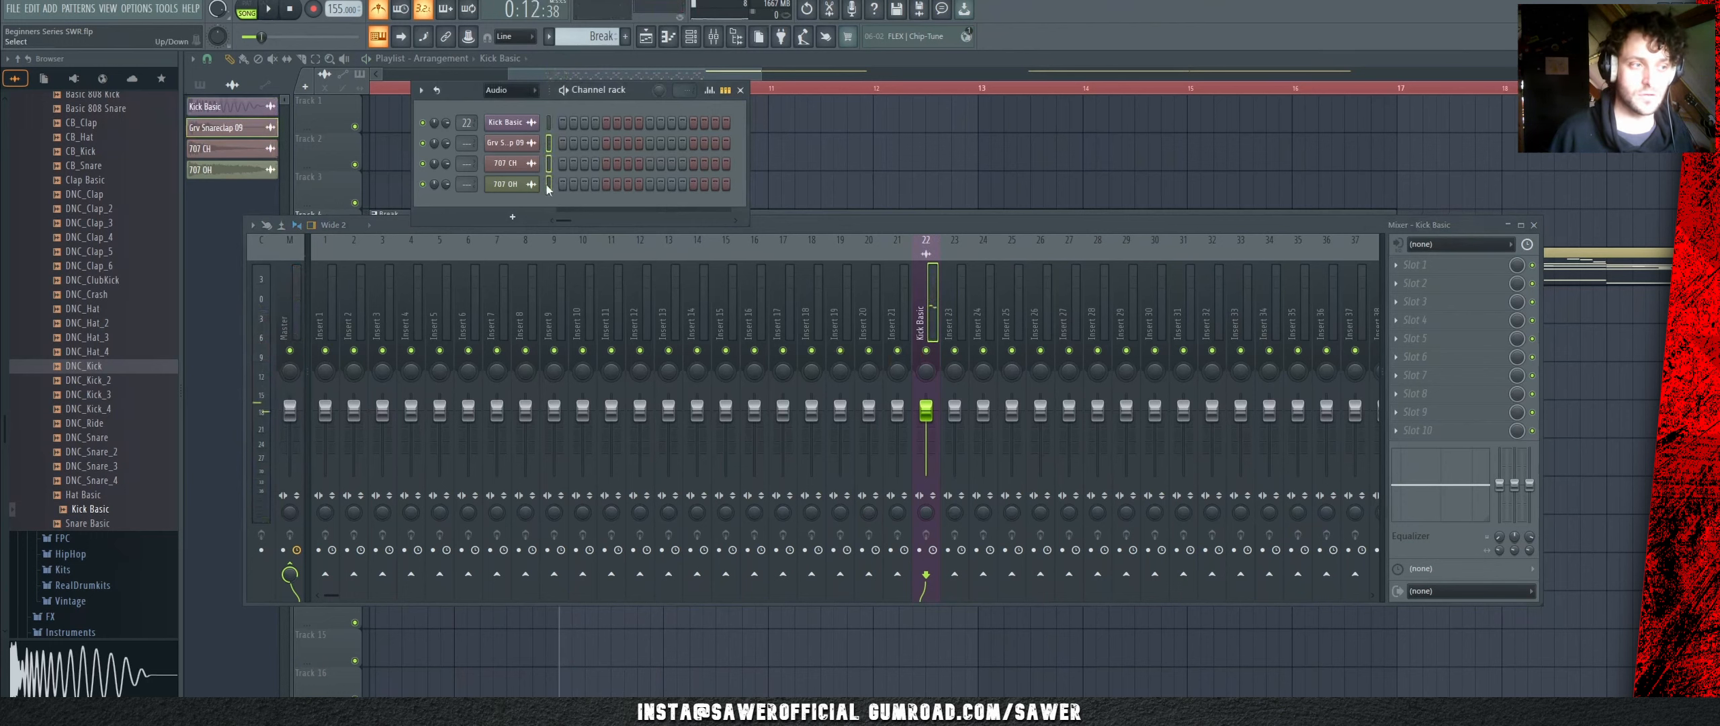
click(965, 304)
right_click(965, 303)
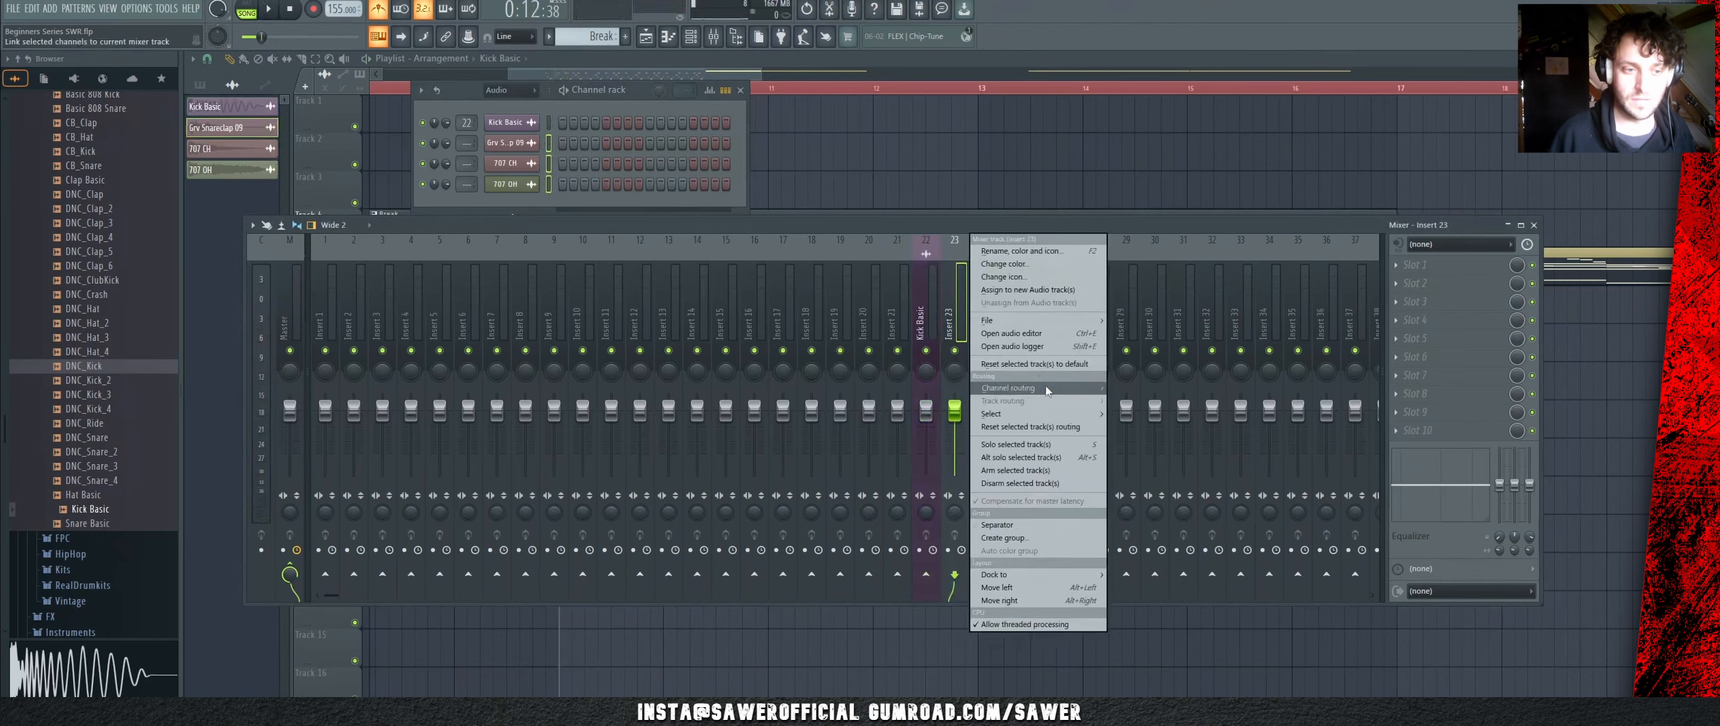
mouse_move(1046, 389)
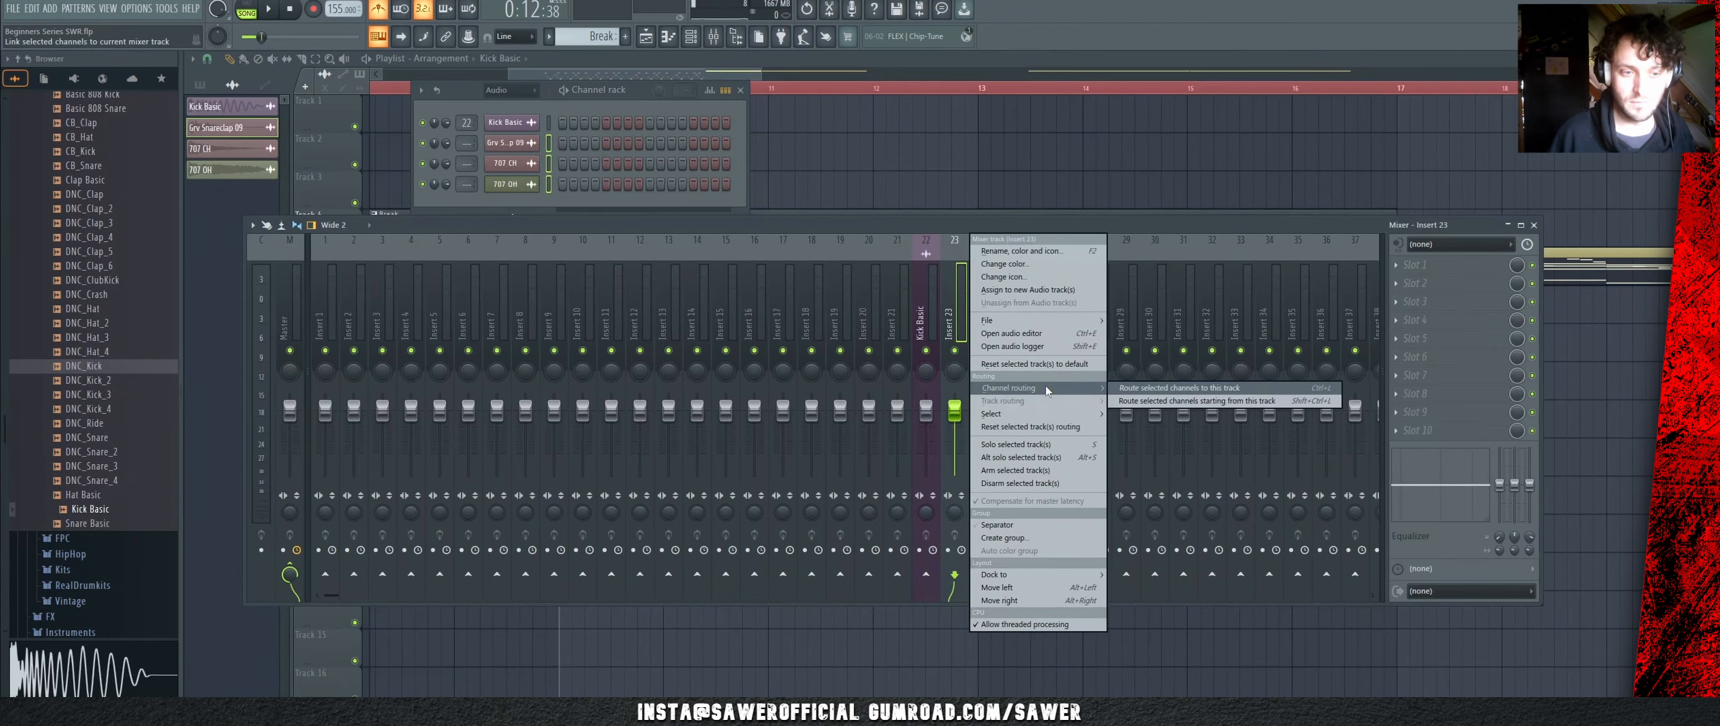
click(1204, 400)
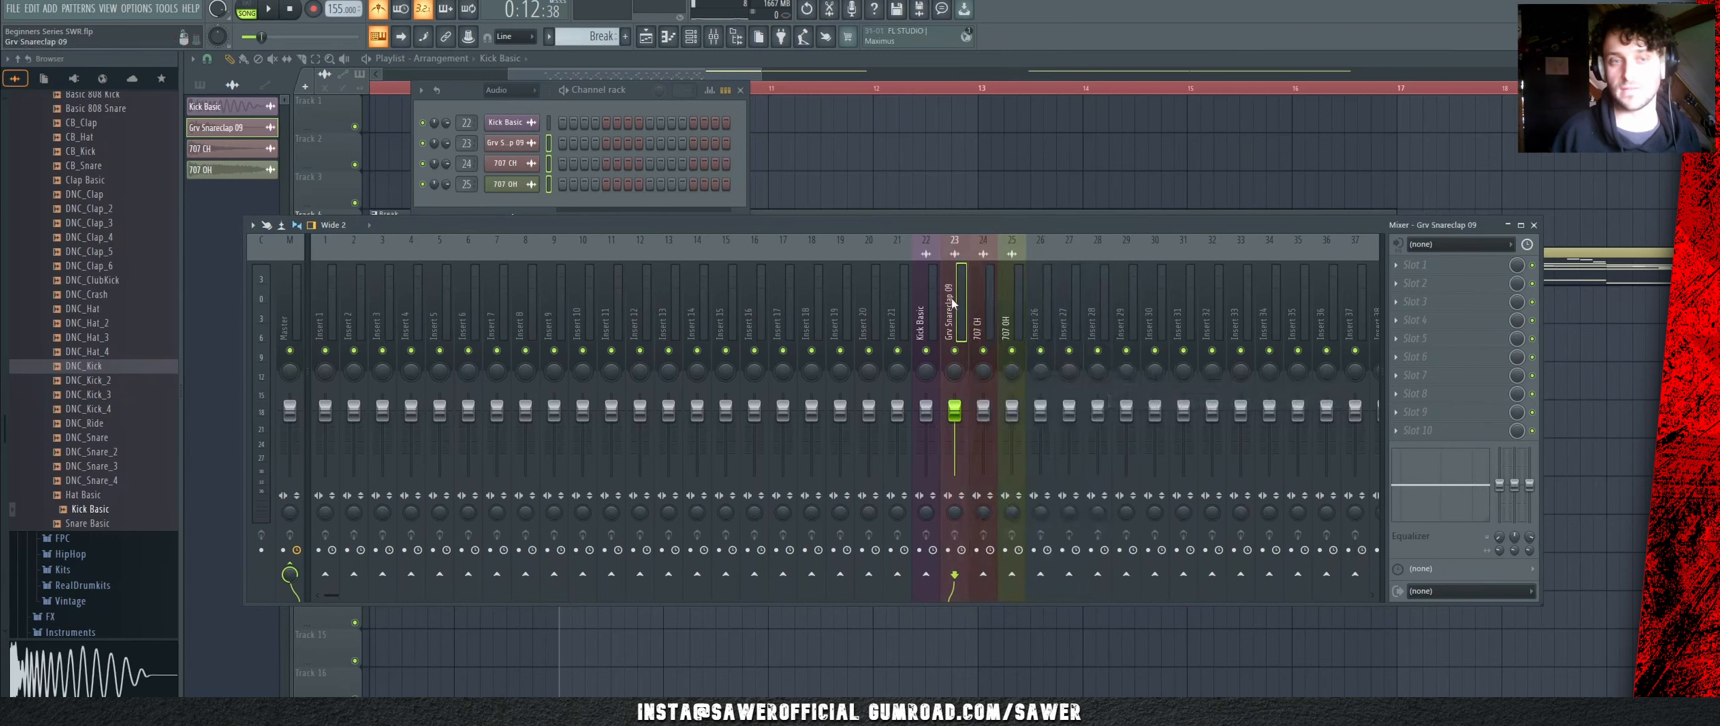
key(space)
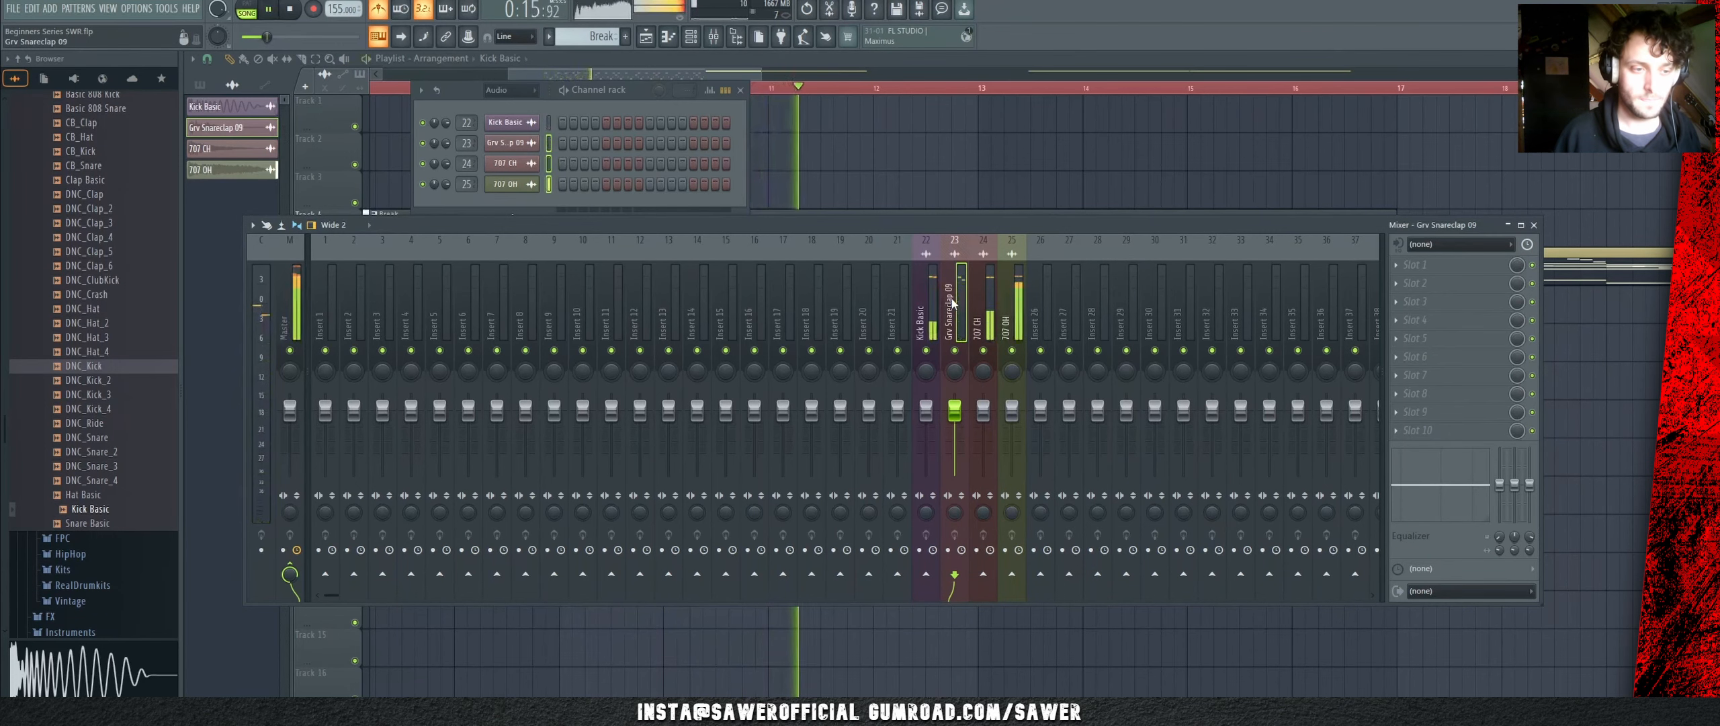
key(space)
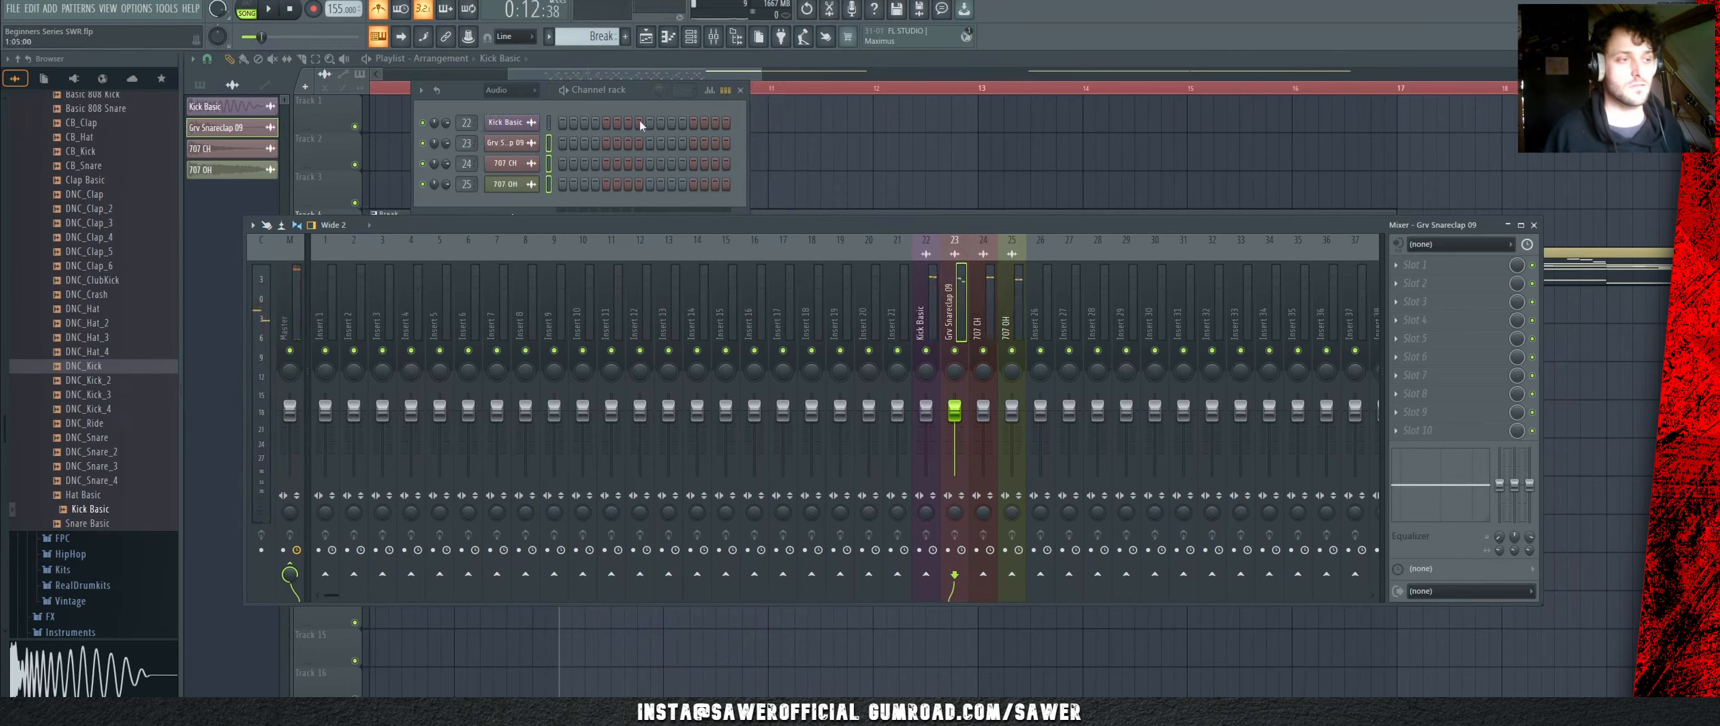
Step: Mute Track 4 in the Playlist and play the drums alone with the mixer open
click(825, 151)
click(356, 241)
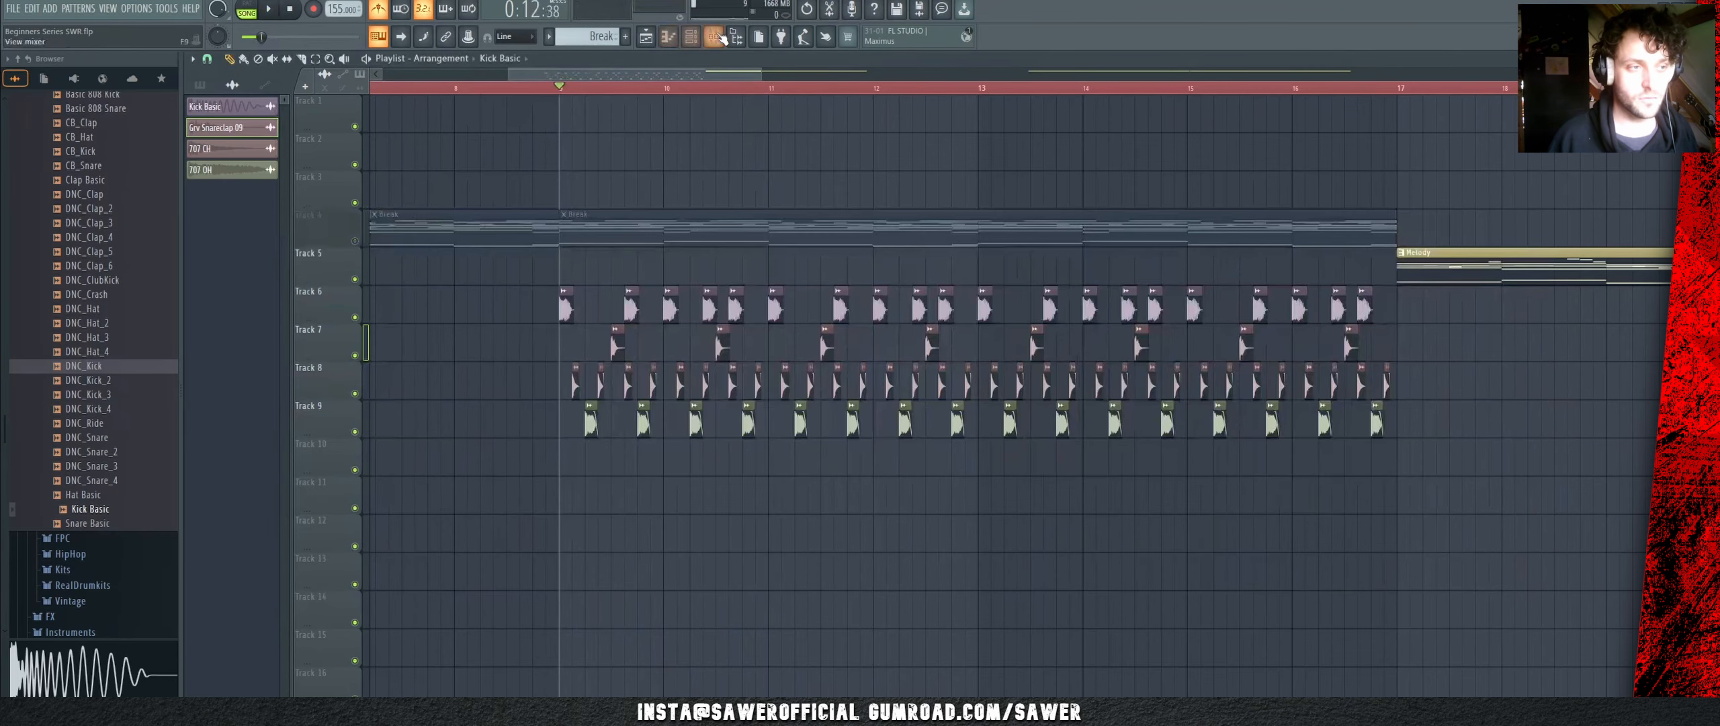
key(F9)
key(space)
key(space)
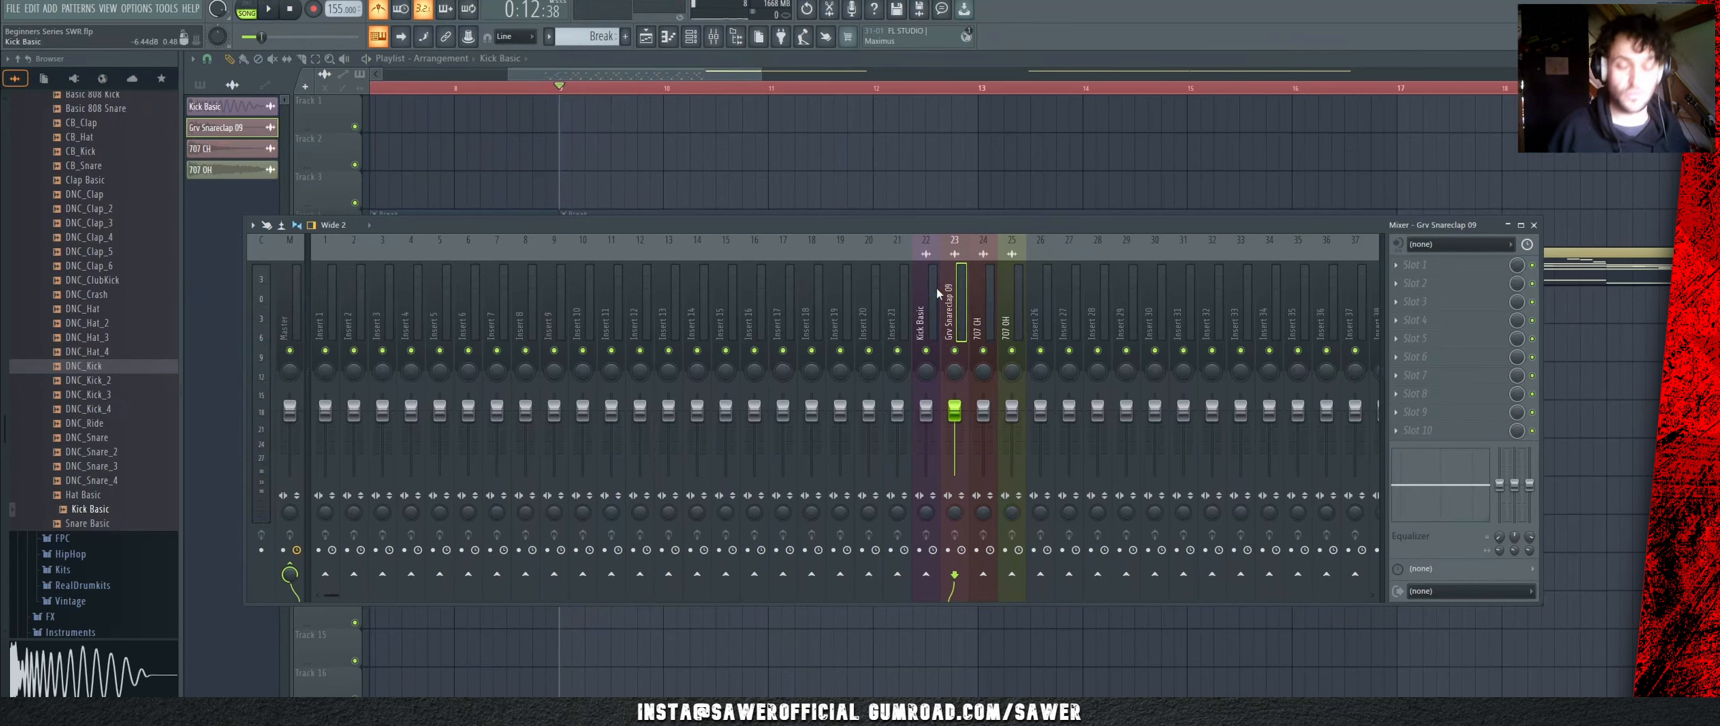
Step: Look through several unused mixer inserts and return to the Kick Basic insert
key(Left)
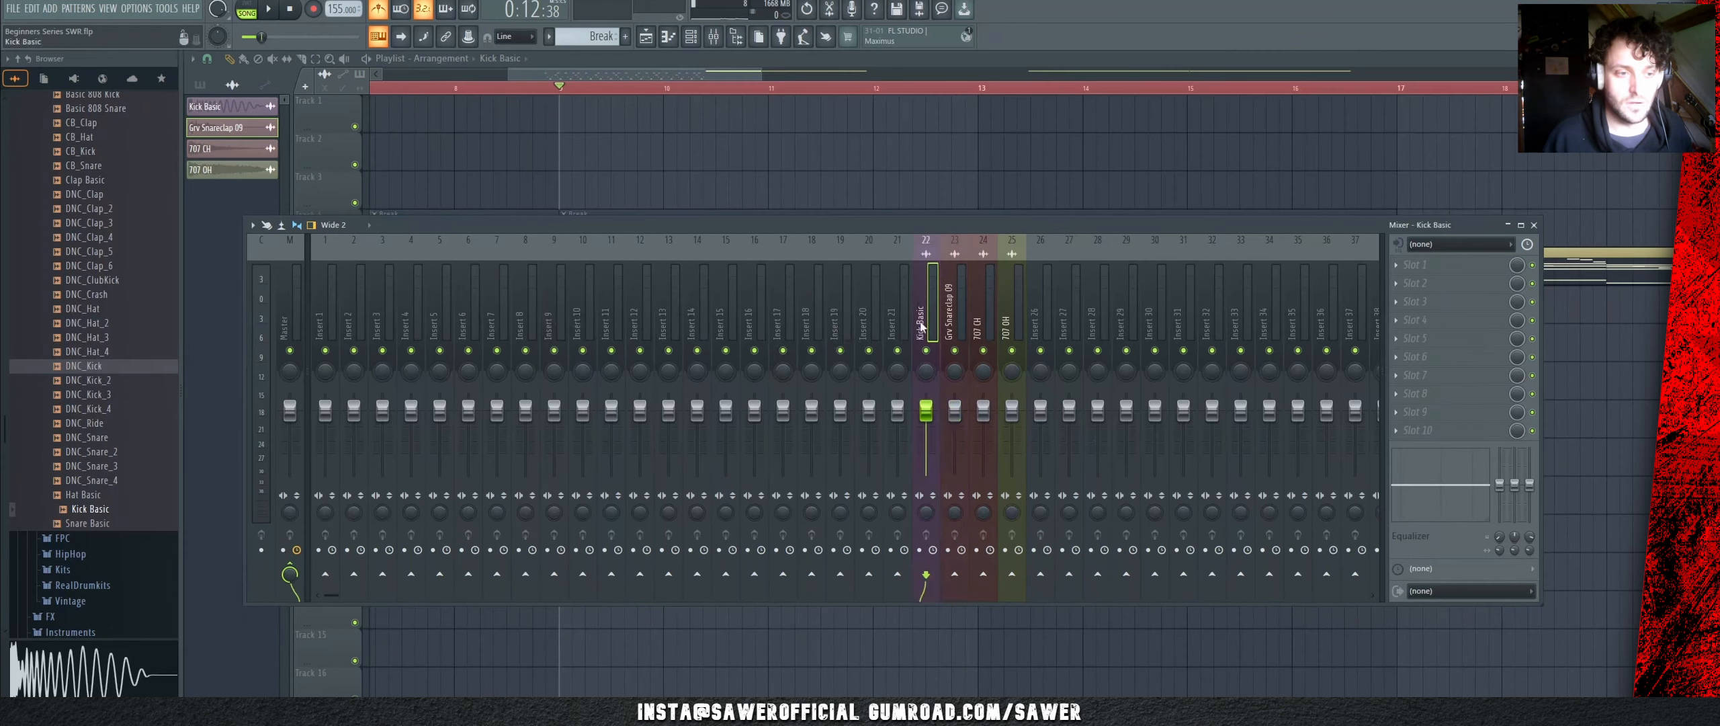
click(786, 349)
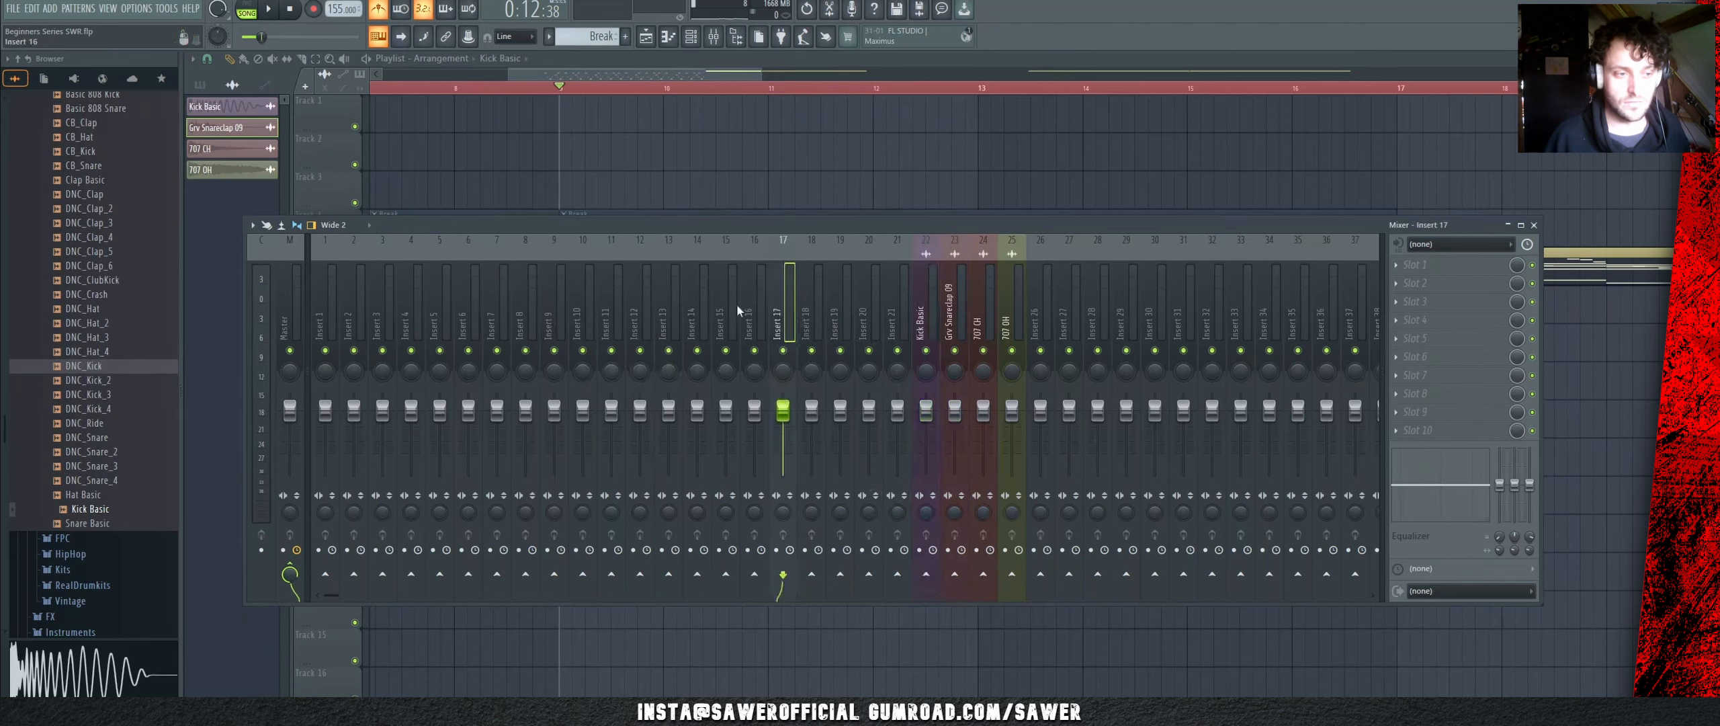
click(640, 316)
click(553, 316)
click(468, 316)
click(787, 338)
click(897, 316)
click(929, 309)
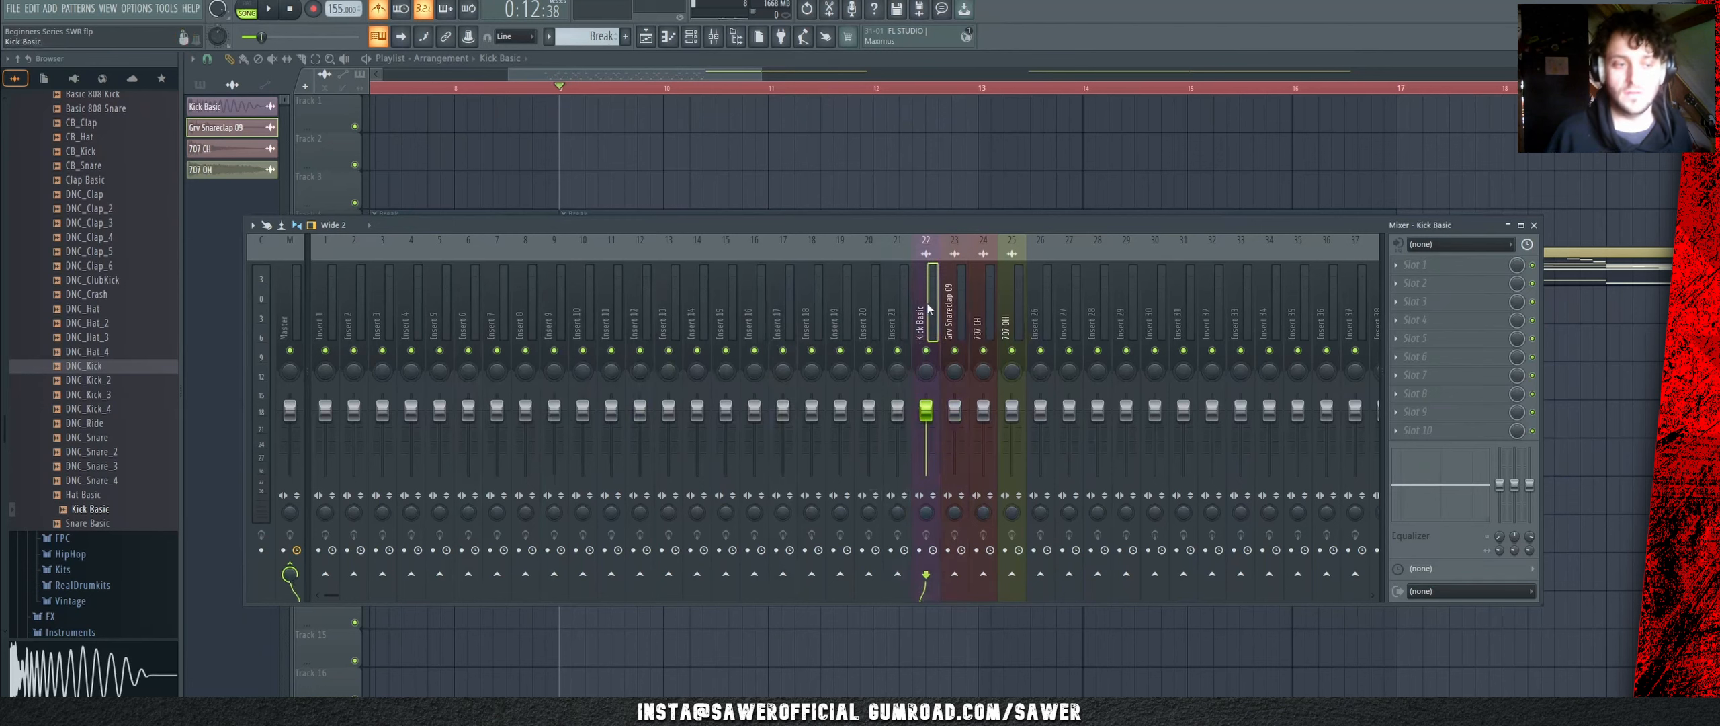
Step: Try muting all four drum inserts during playback, and reactivate only the Kick Basic insert
drag(955, 350, 1006, 351)
click(927, 351)
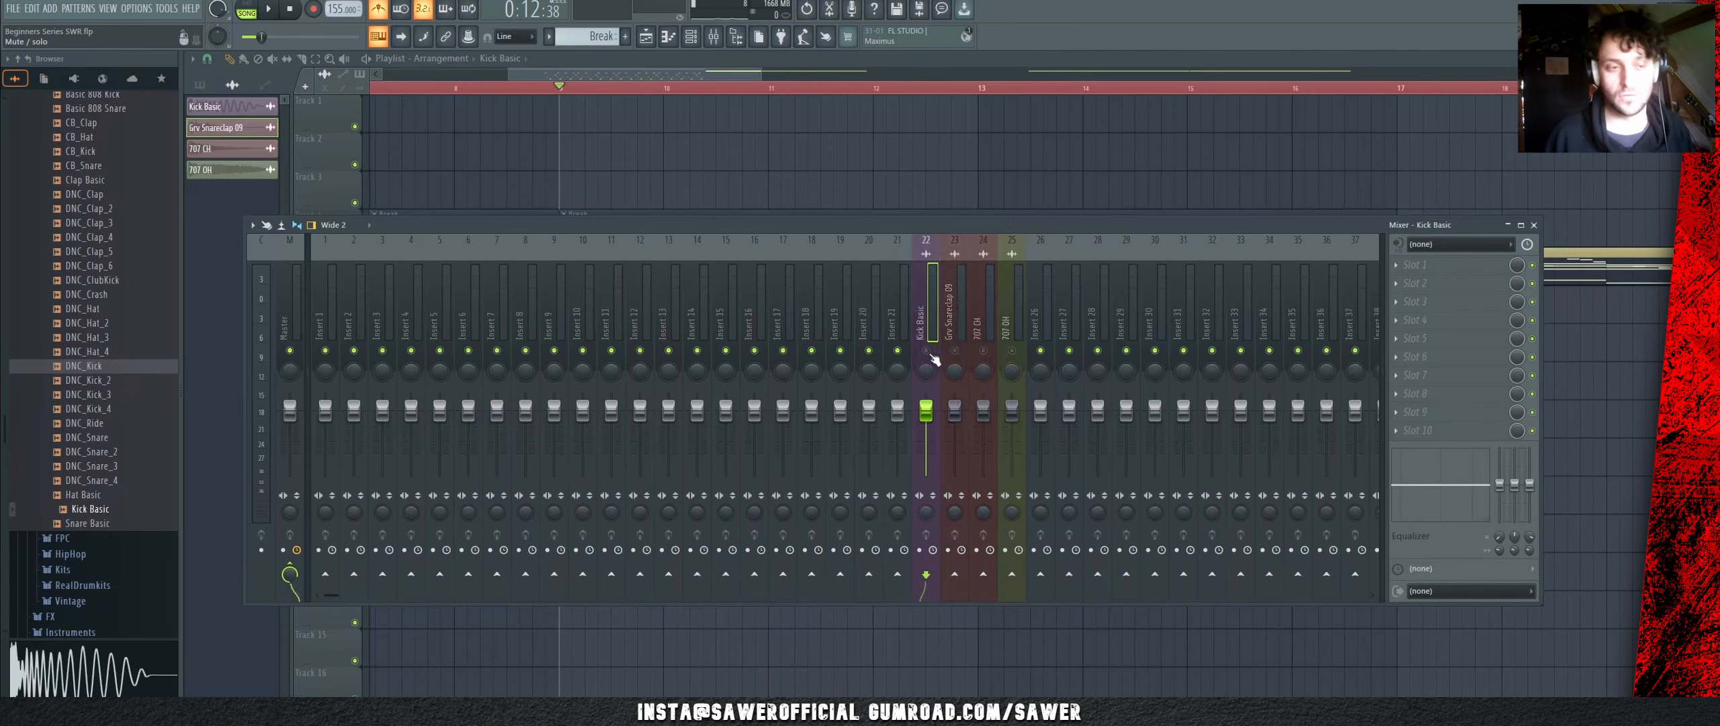
key(space)
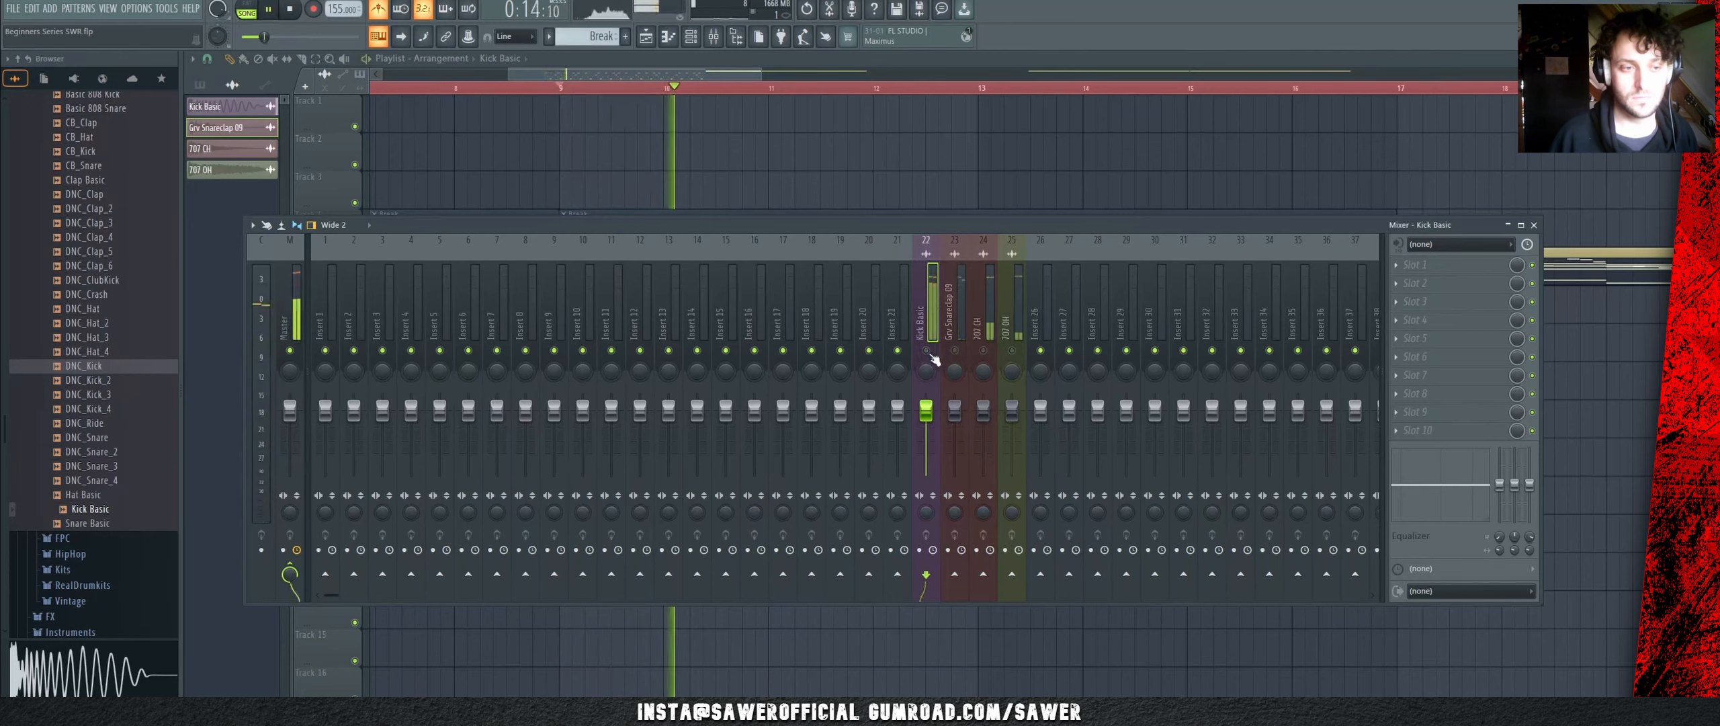
key(space)
click(926, 351)
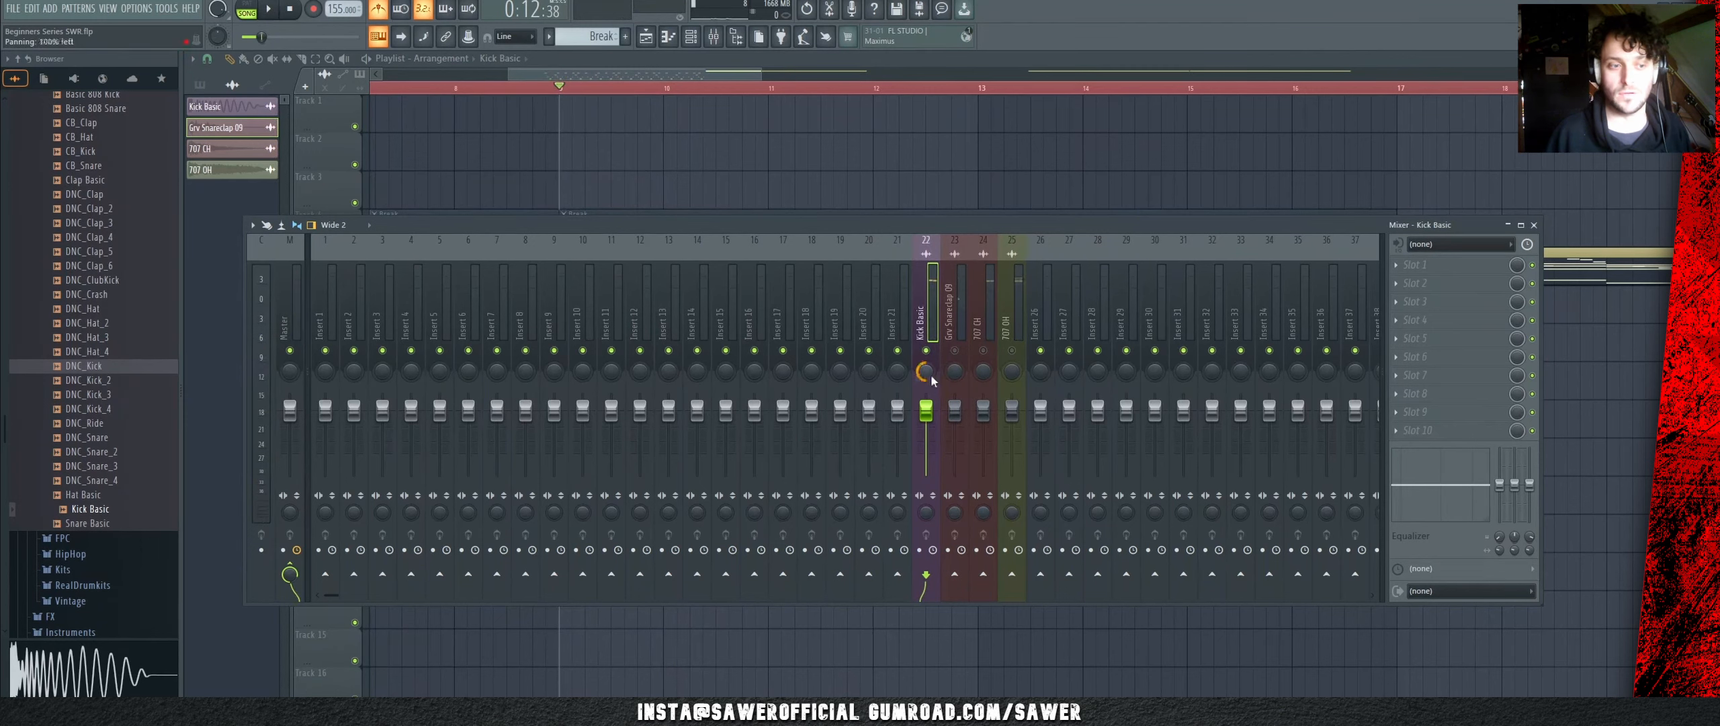
Step: Try panning the Kick Basic insert fully left and fully right, and reset its panning to centre
key(space)
drag(930, 374, 932, 363)
key(space)
right_click(929, 371)
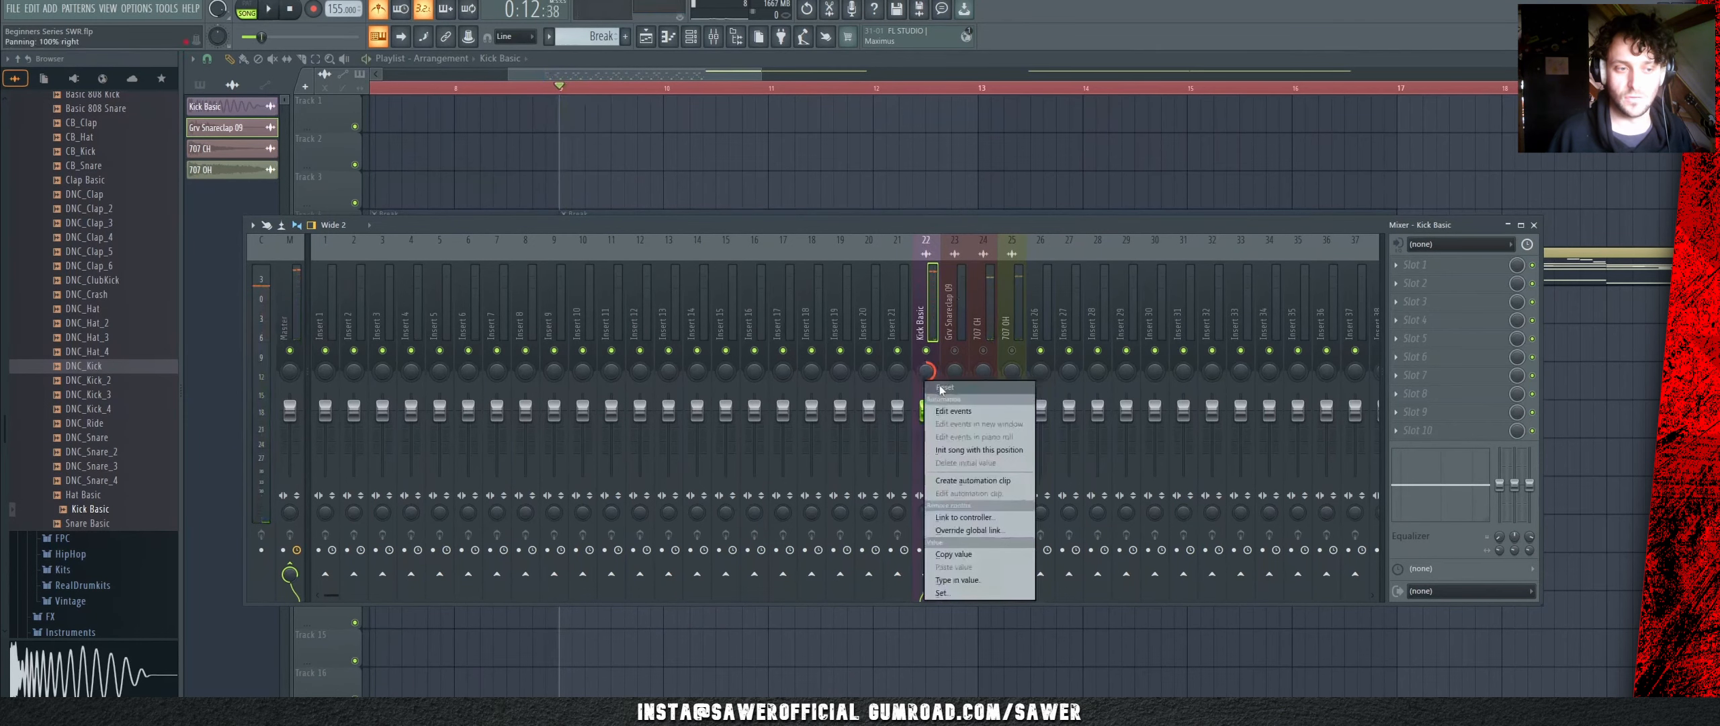
click(940, 388)
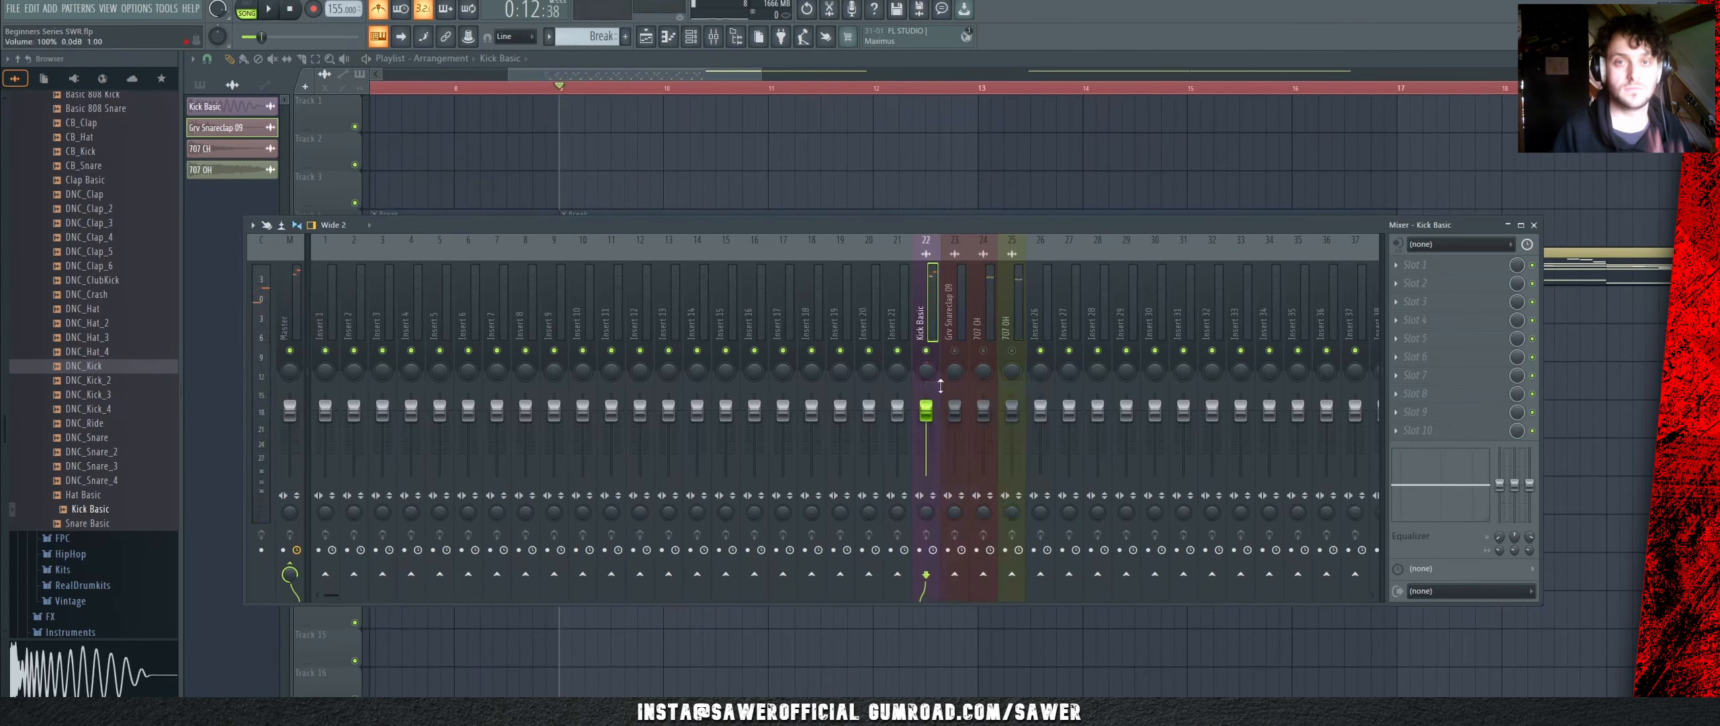
Step: Try lowering the Kick Basic fader to about -7.4 dB during playback, and unmute the snareclap, 707 CH and 707 OH inserts
key(space)
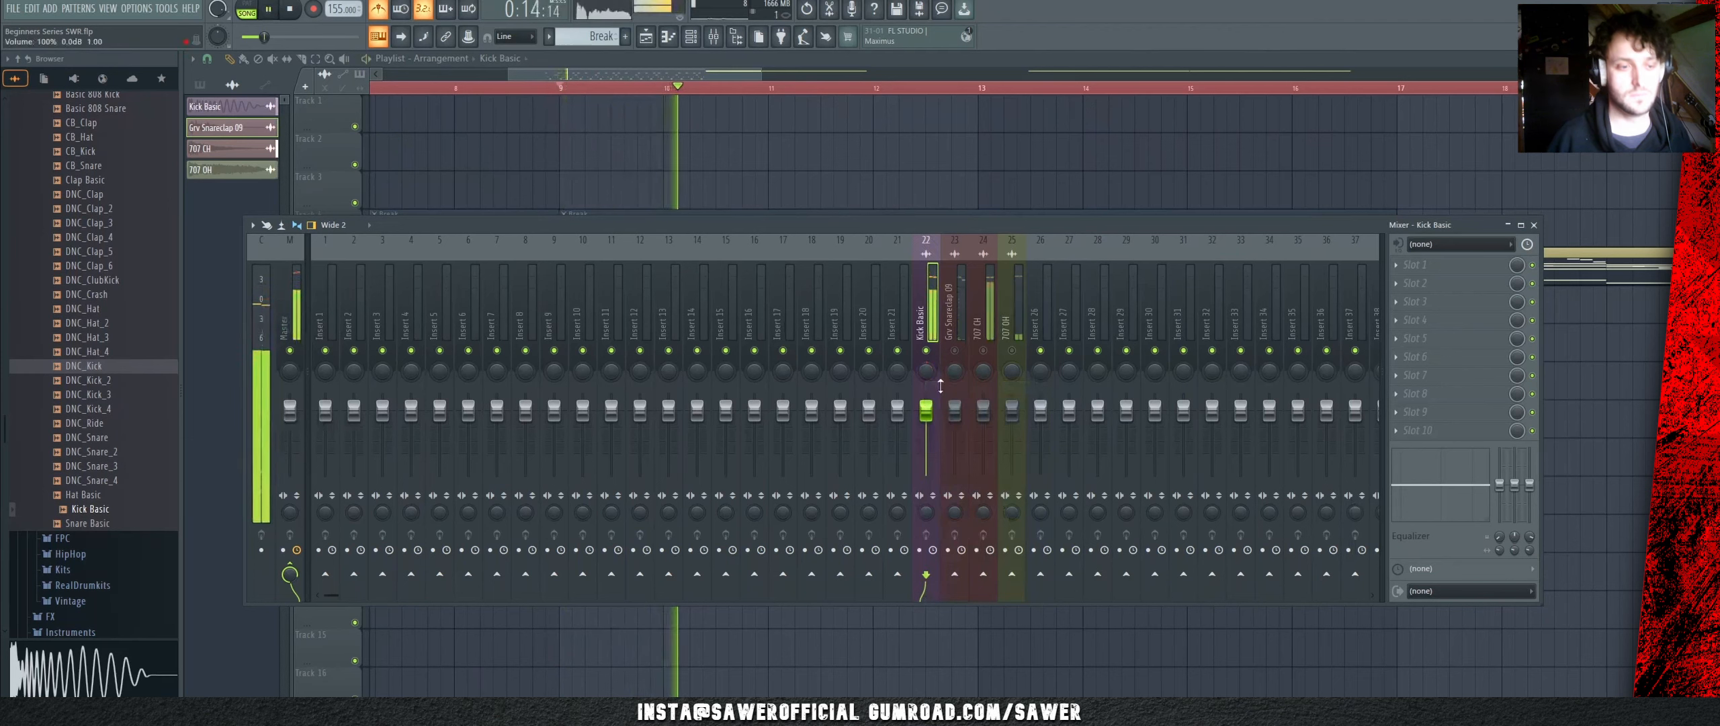
key(space)
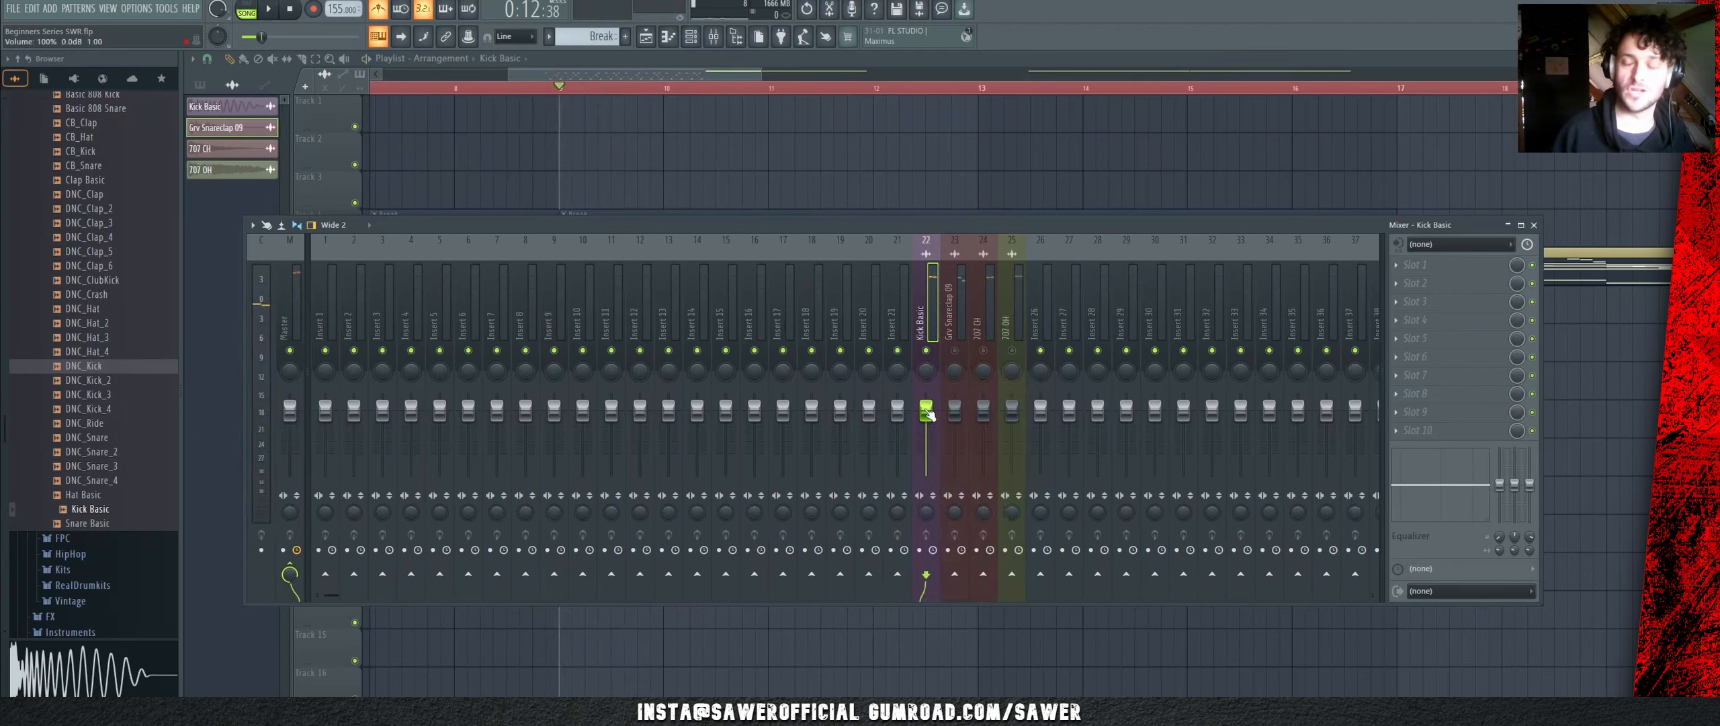
mouse_move(927, 413)
mouse_down()
mouse_move(929, 449)
mouse_move(930, 417)
mouse_up()
key(space)
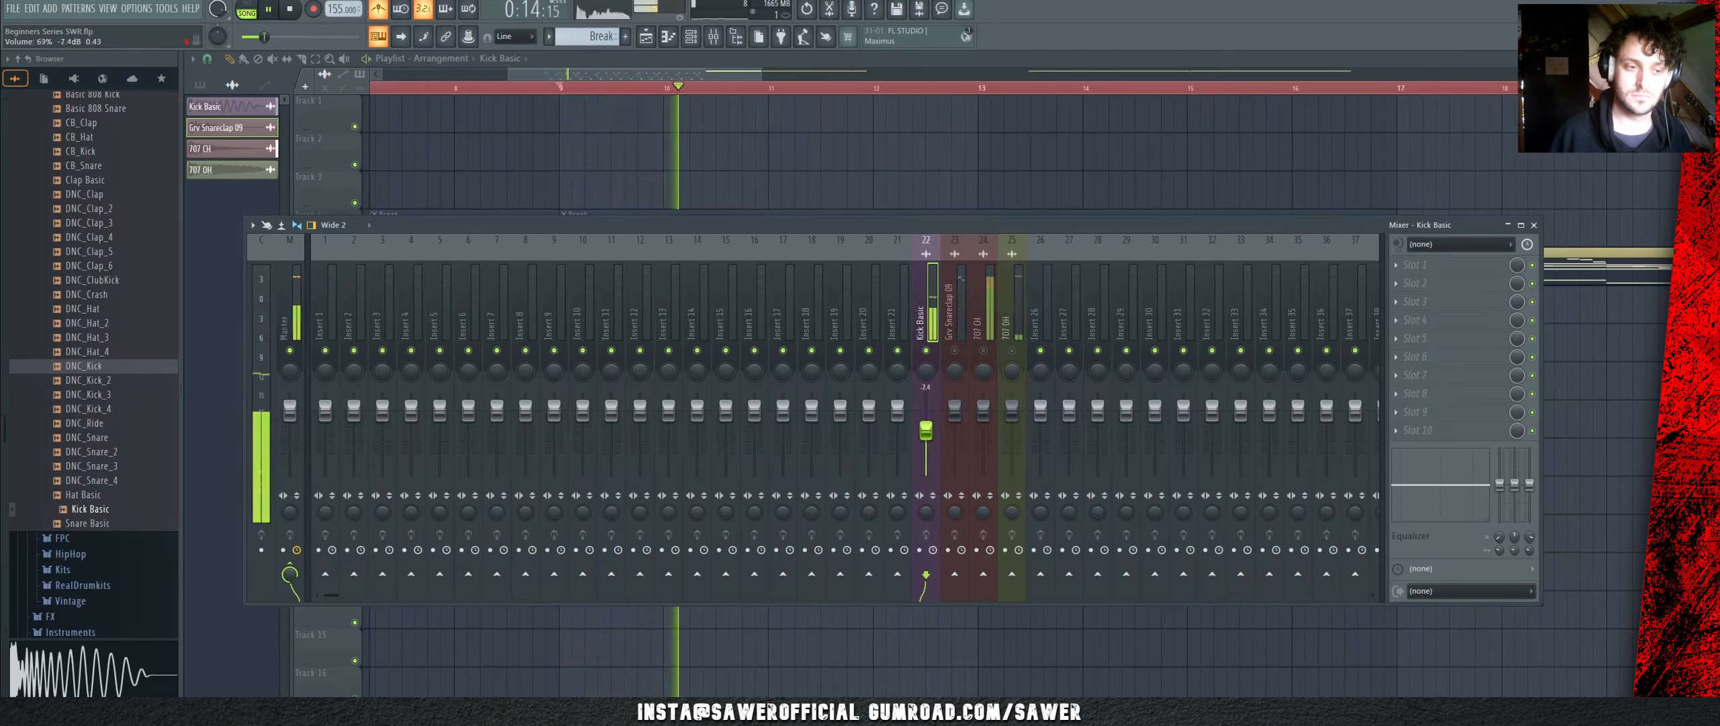
key(space)
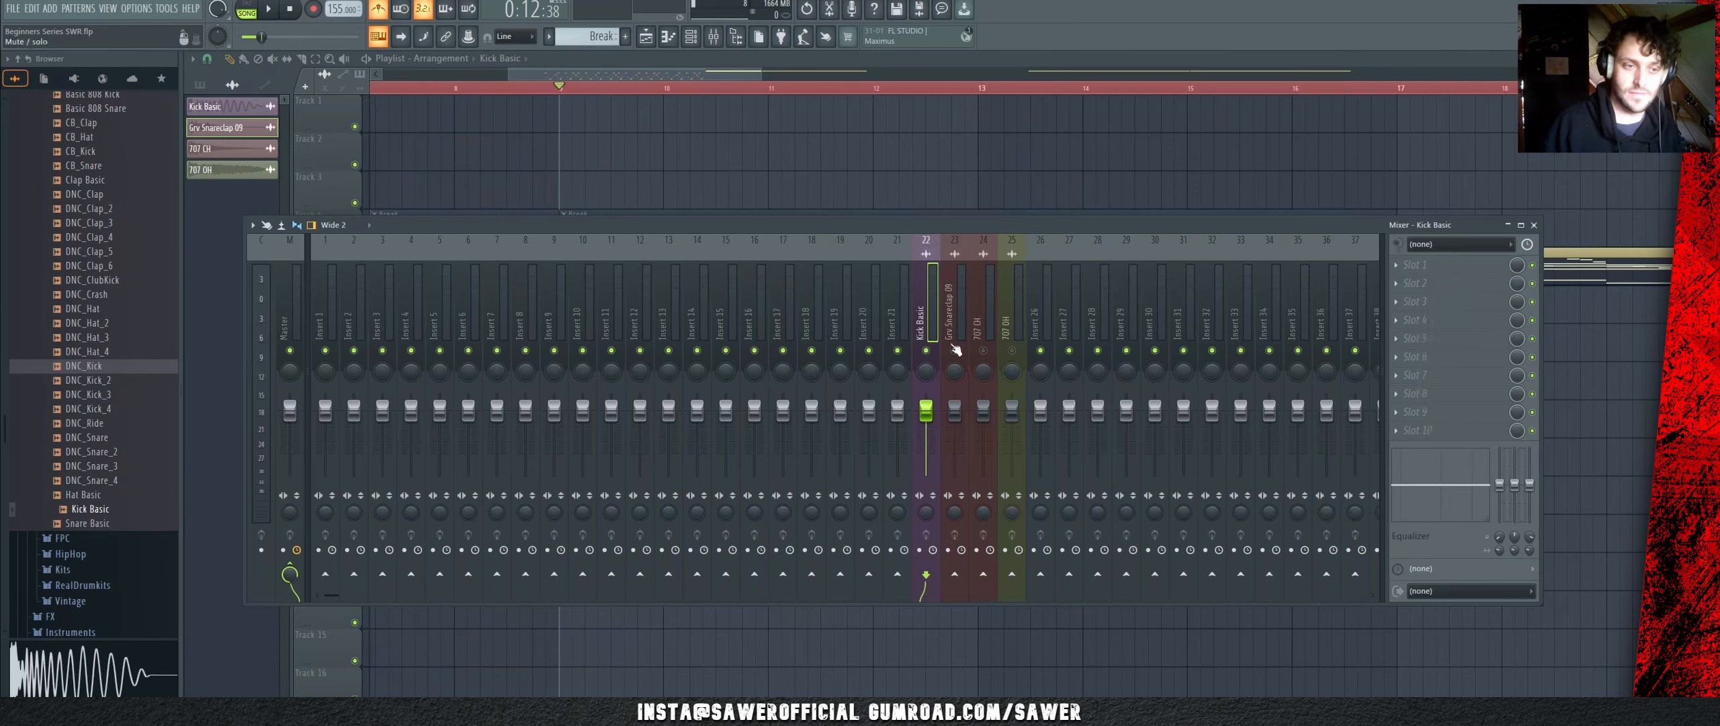
drag(955, 349, 1008, 351)
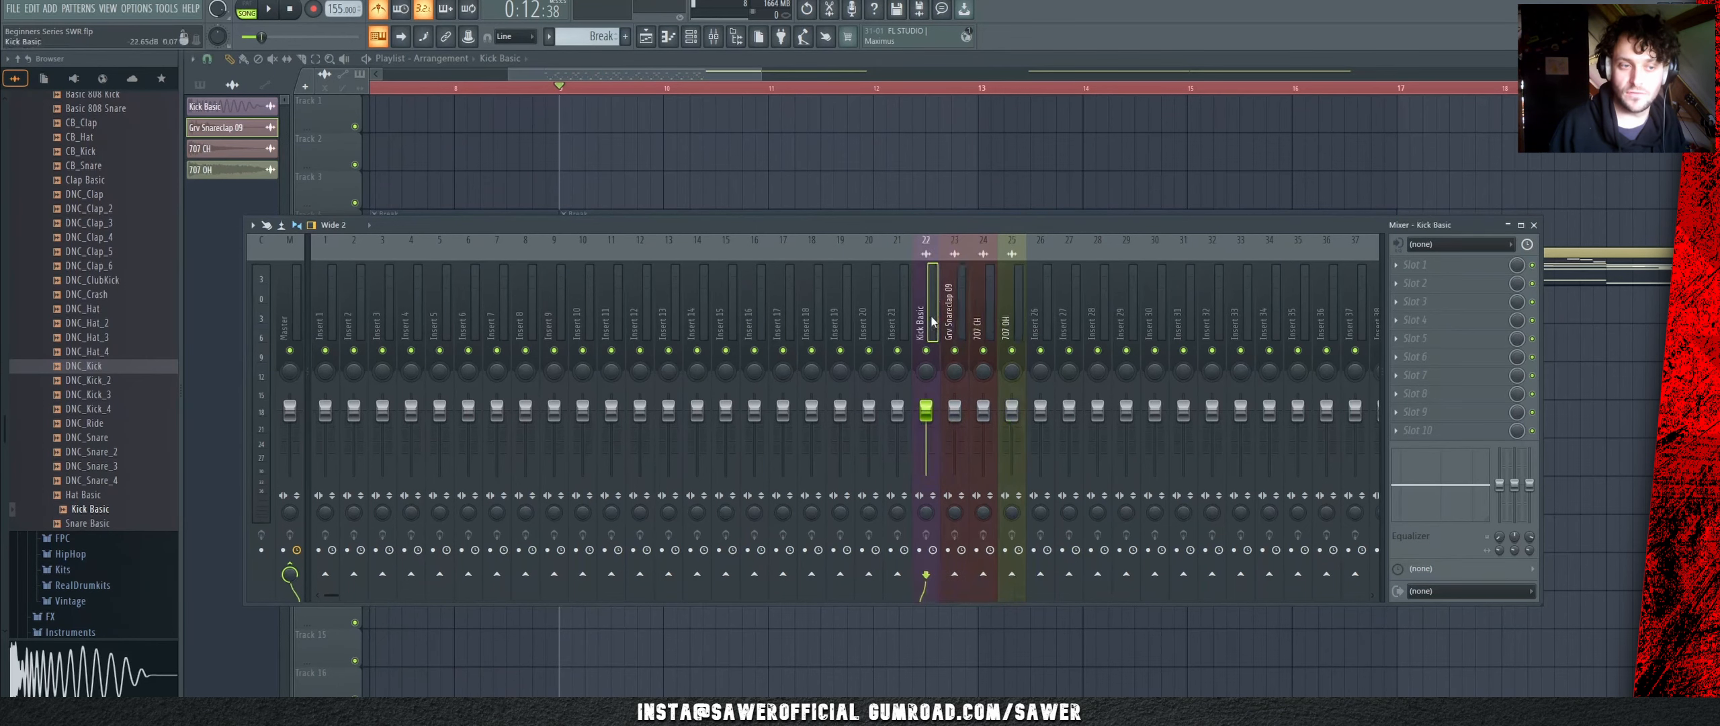
Step: Try Fruity Fast Dist in slot 5 of the Kick Basic insert and compare its effect slots with the neighbouring inserts
click(1425, 357)
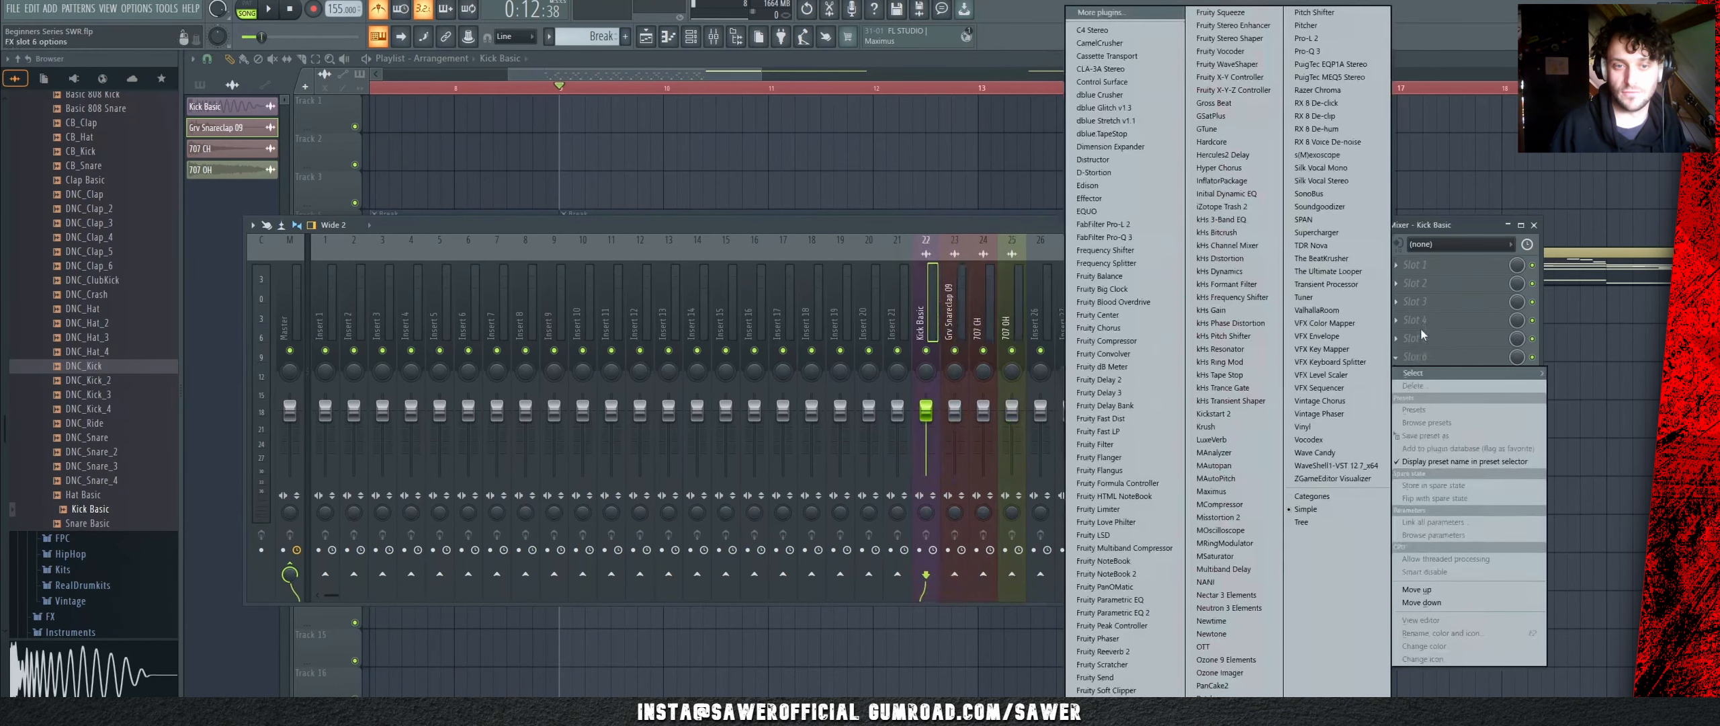
click(1422, 333)
click(1426, 340)
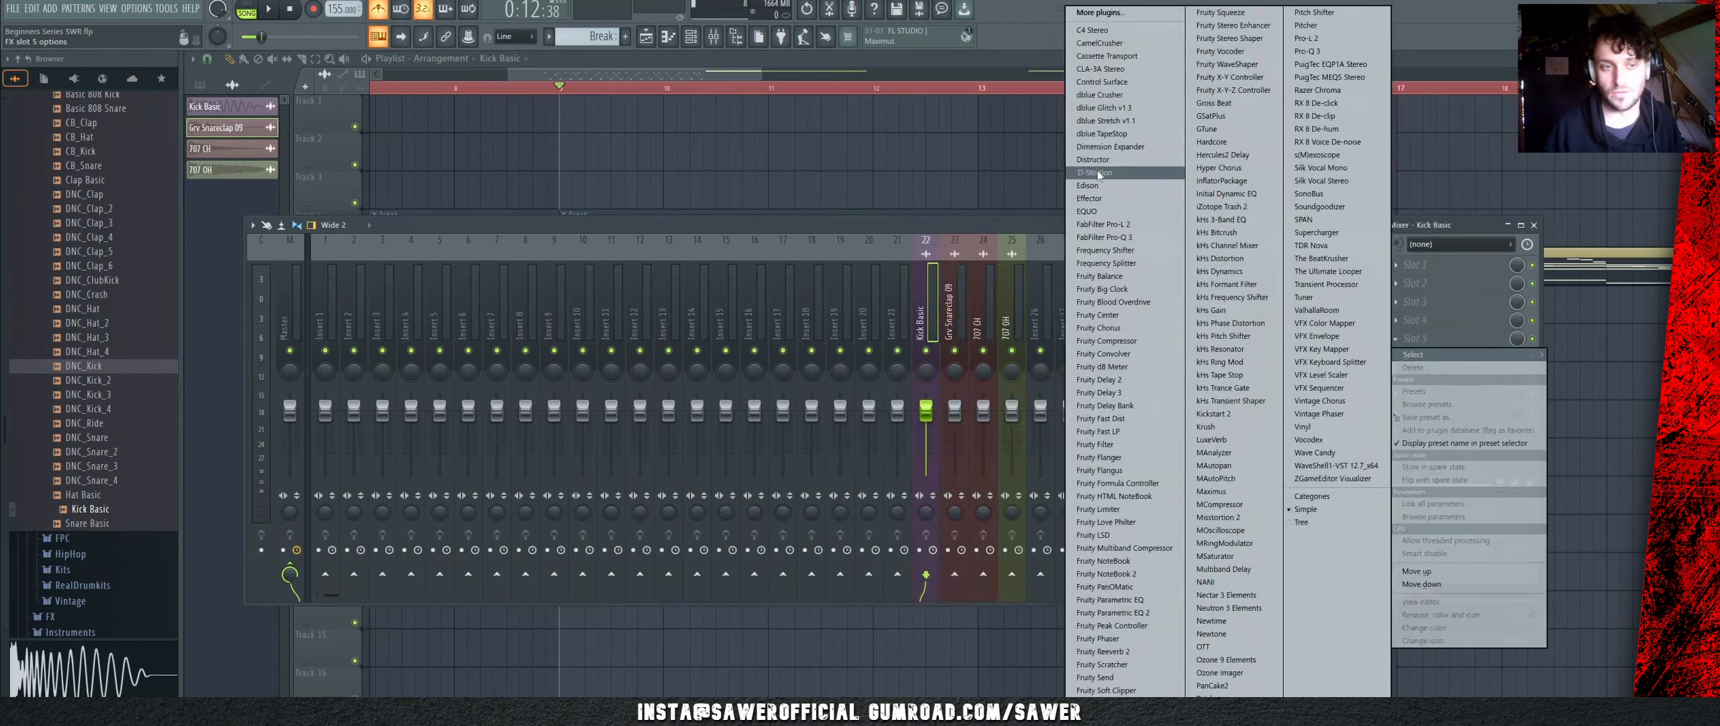
click(1117, 417)
click(958, 304)
click(986, 303)
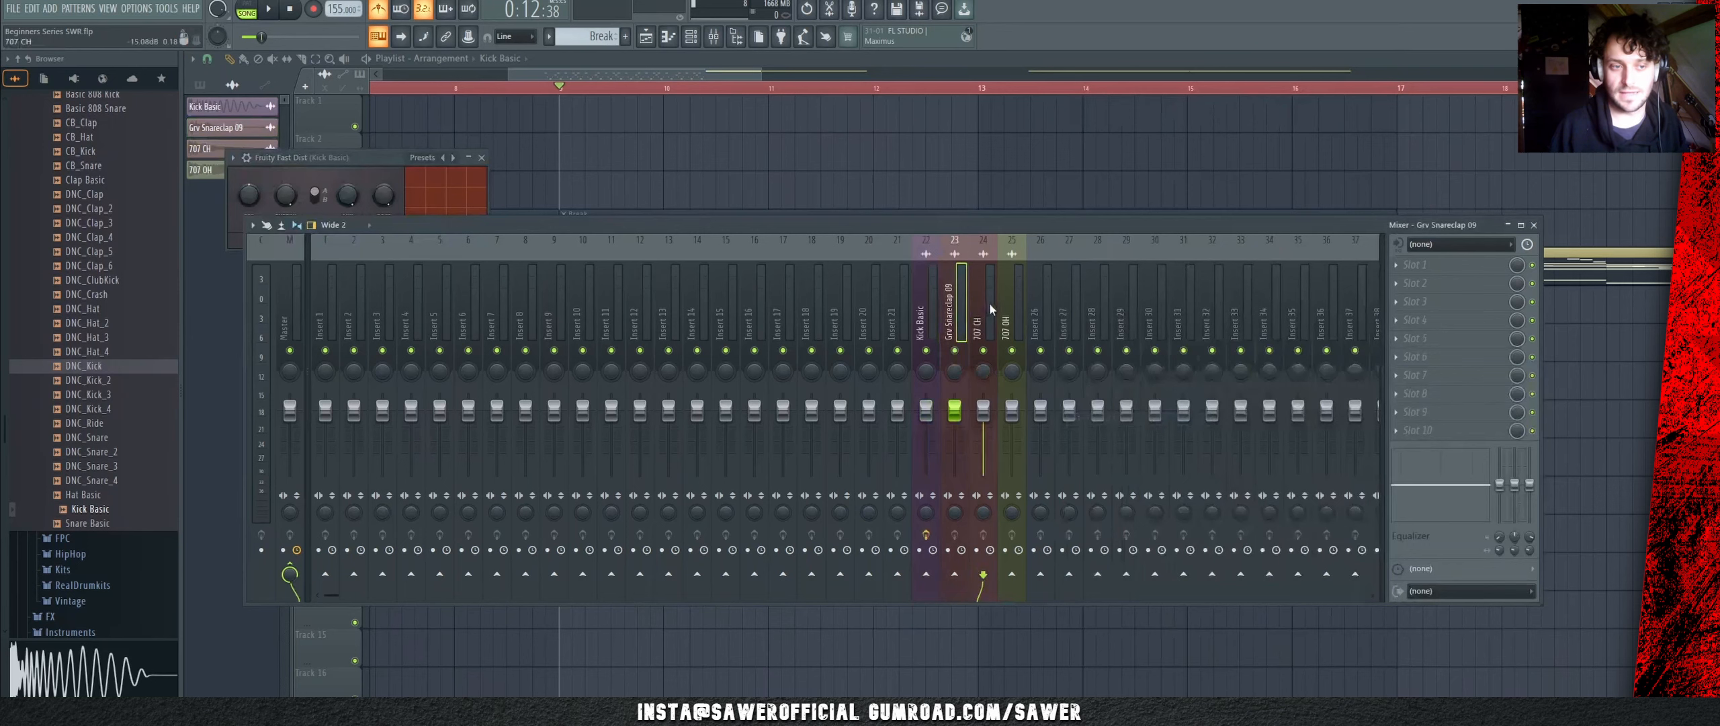
click(920, 311)
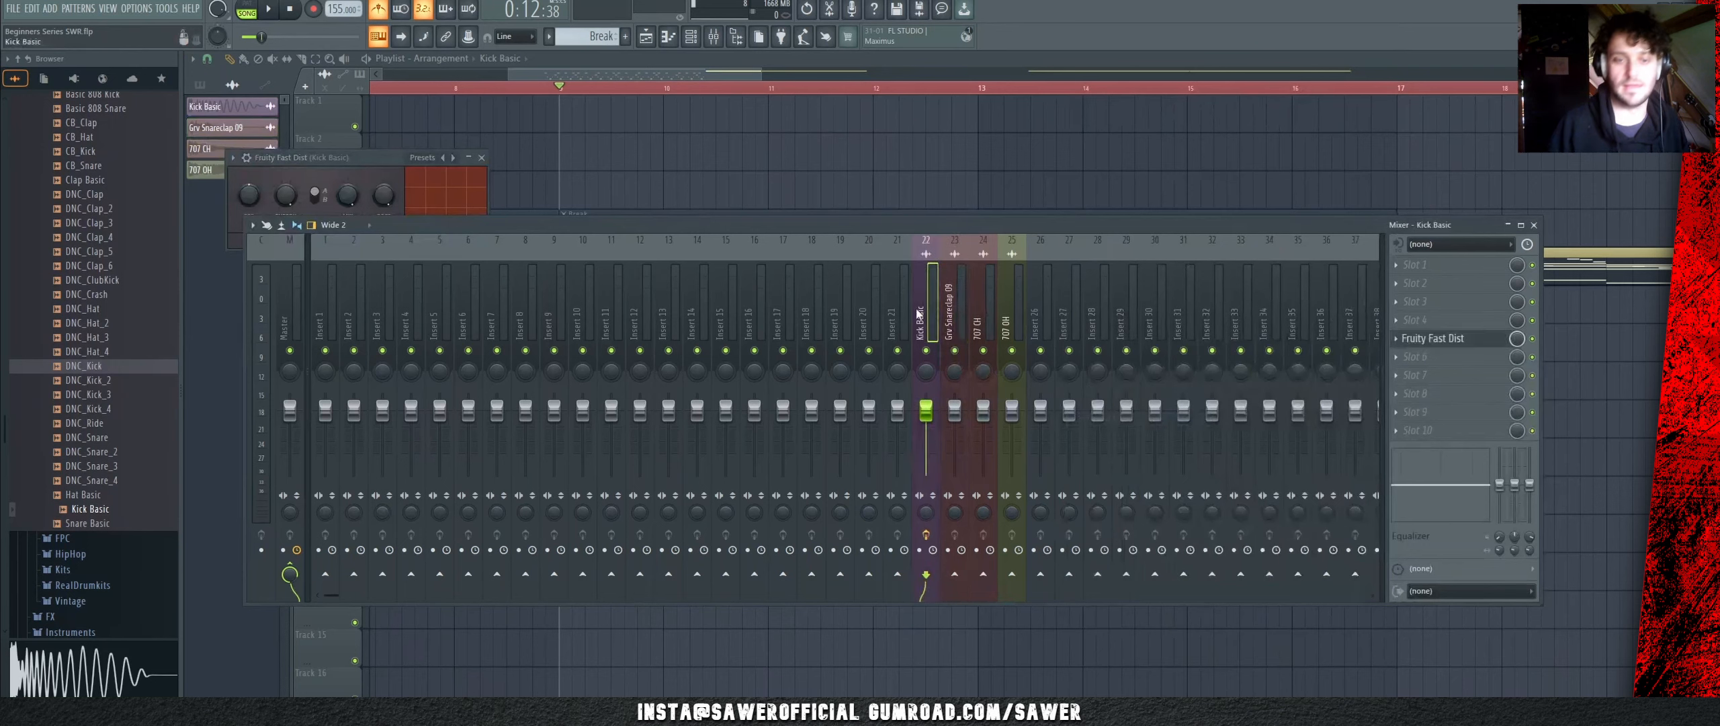
Step: Try raising the Grv Snareclap 09 fader to its maximum, and reset it to the default volume
key(space)
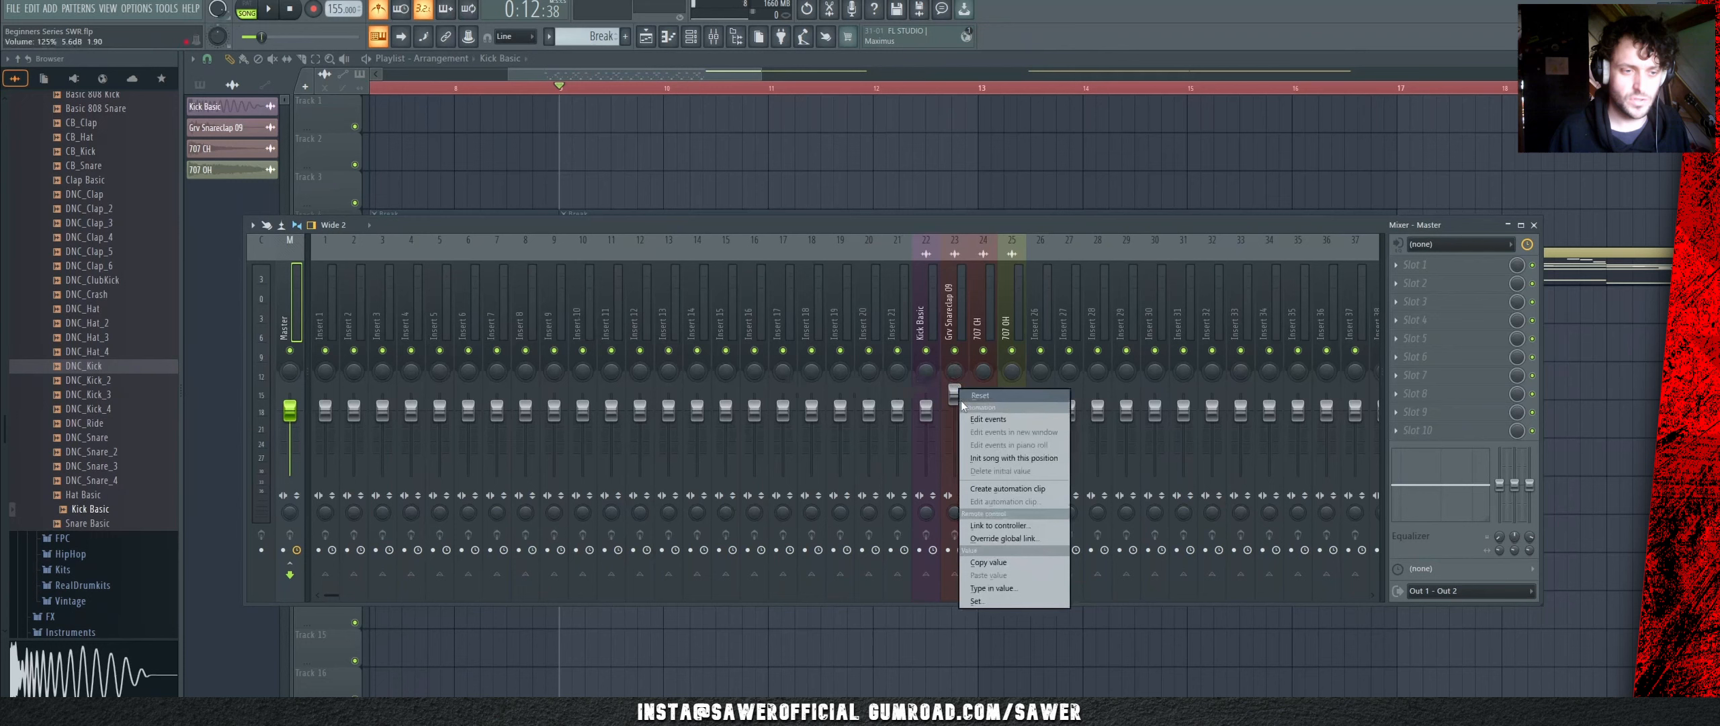
click(578, 319)
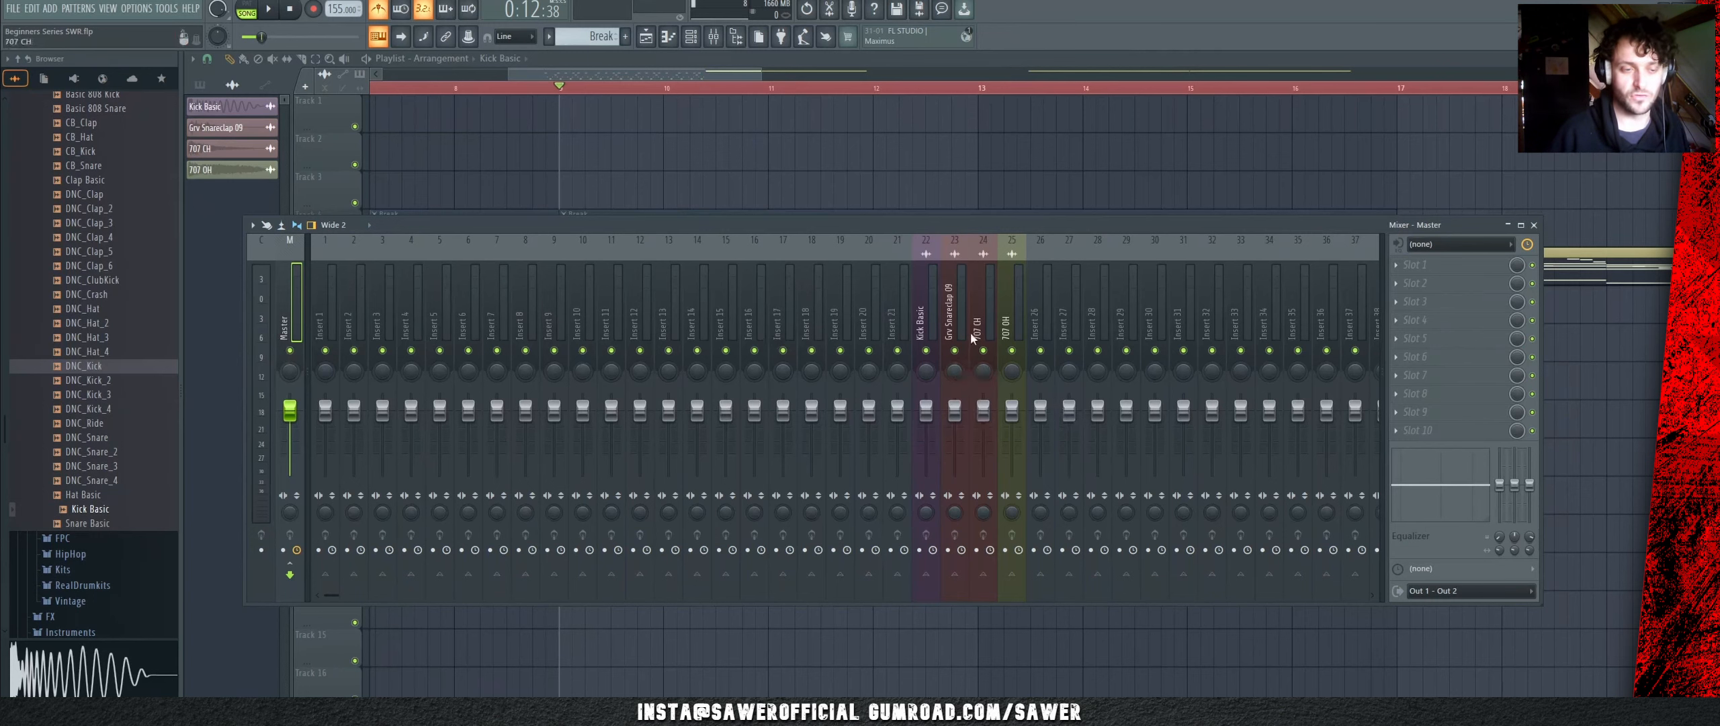
click(944, 316)
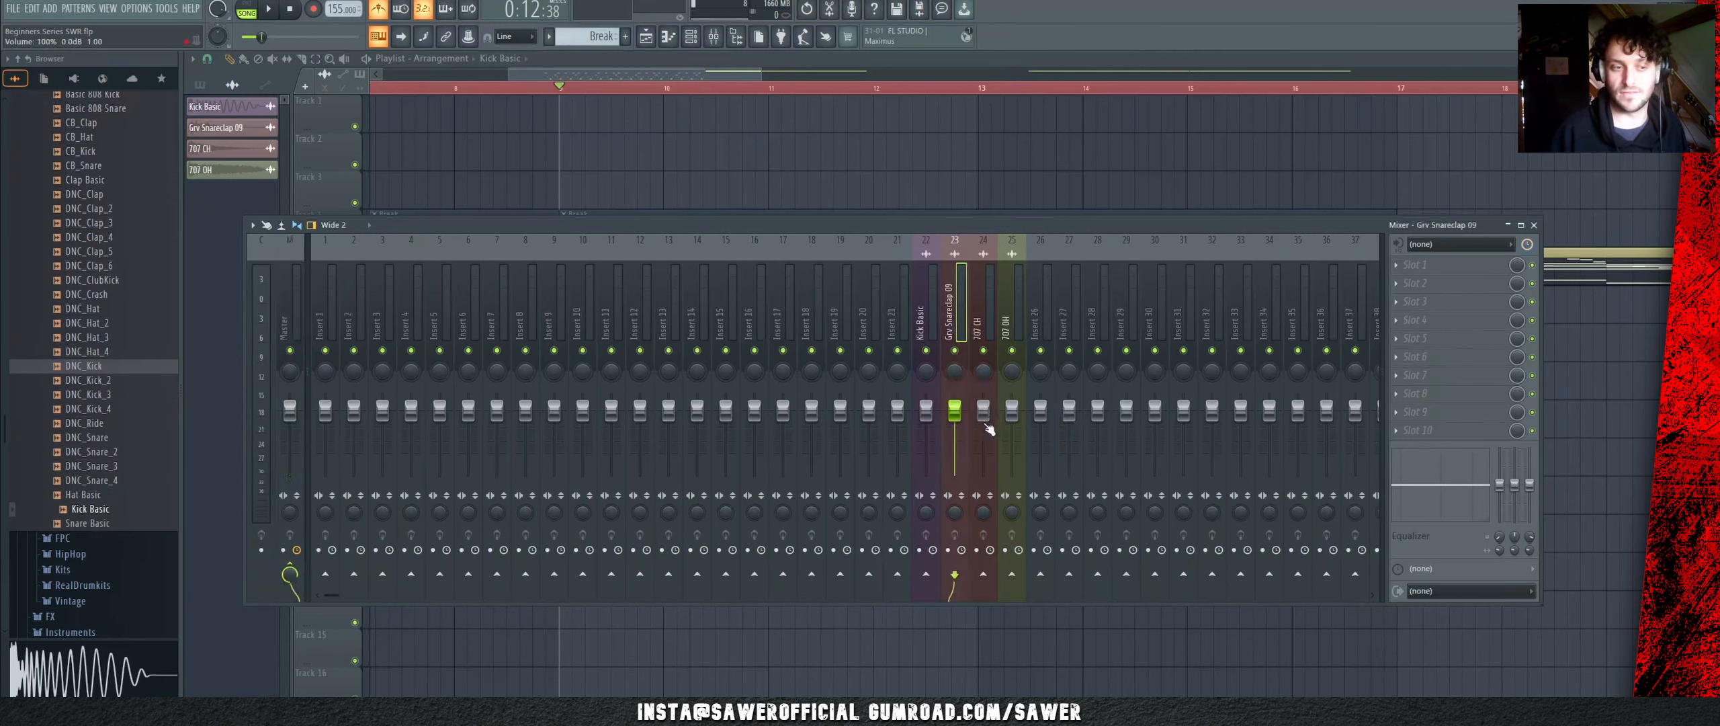
drag(954, 410, 954, 389)
right_click(954, 393)
click(982, 406)
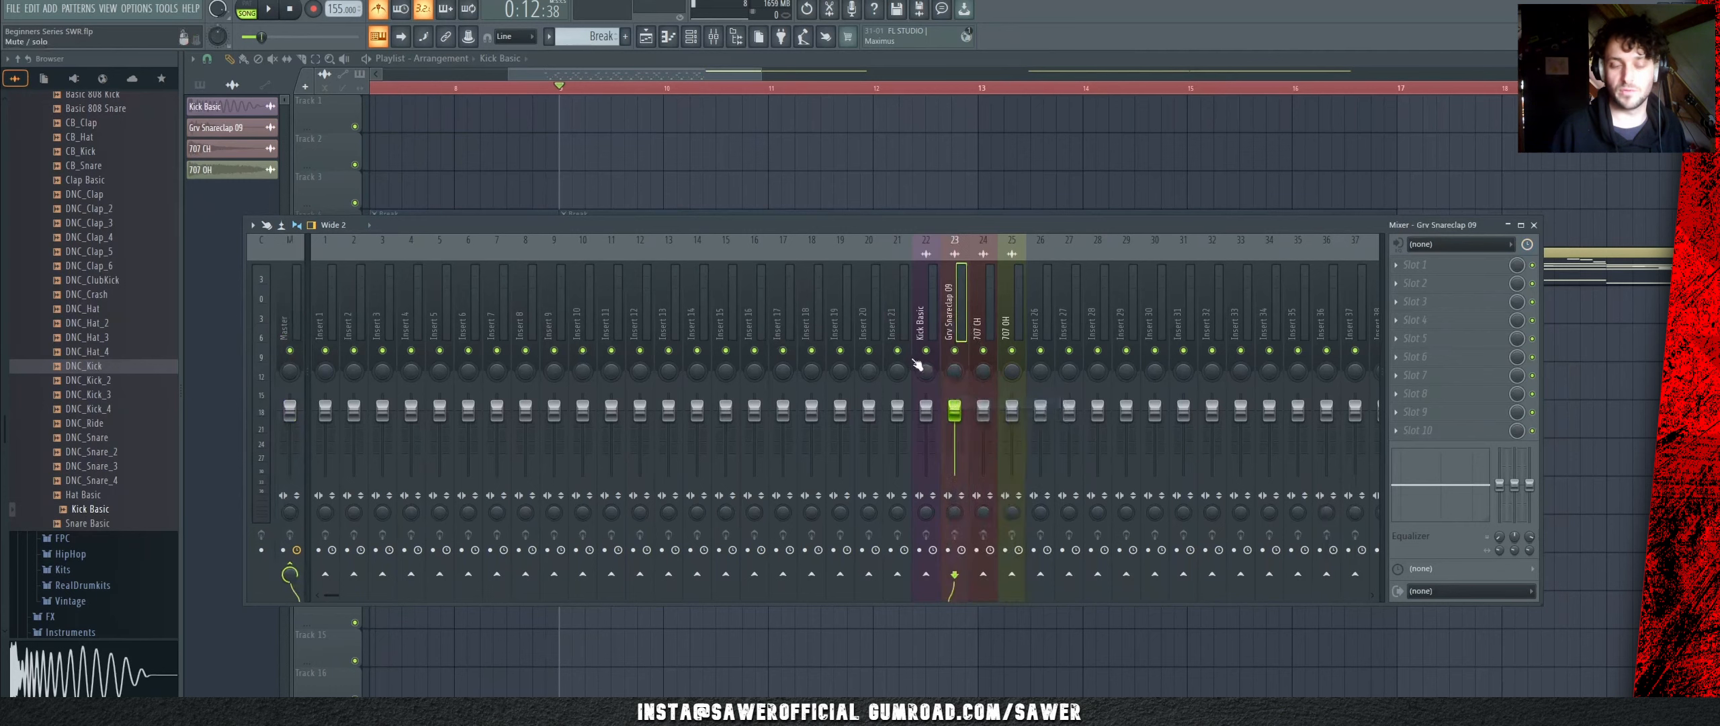
Step: Lower the Kick Basic insert to about -4.7 dB while listening to the drum groove
click(927, 411)
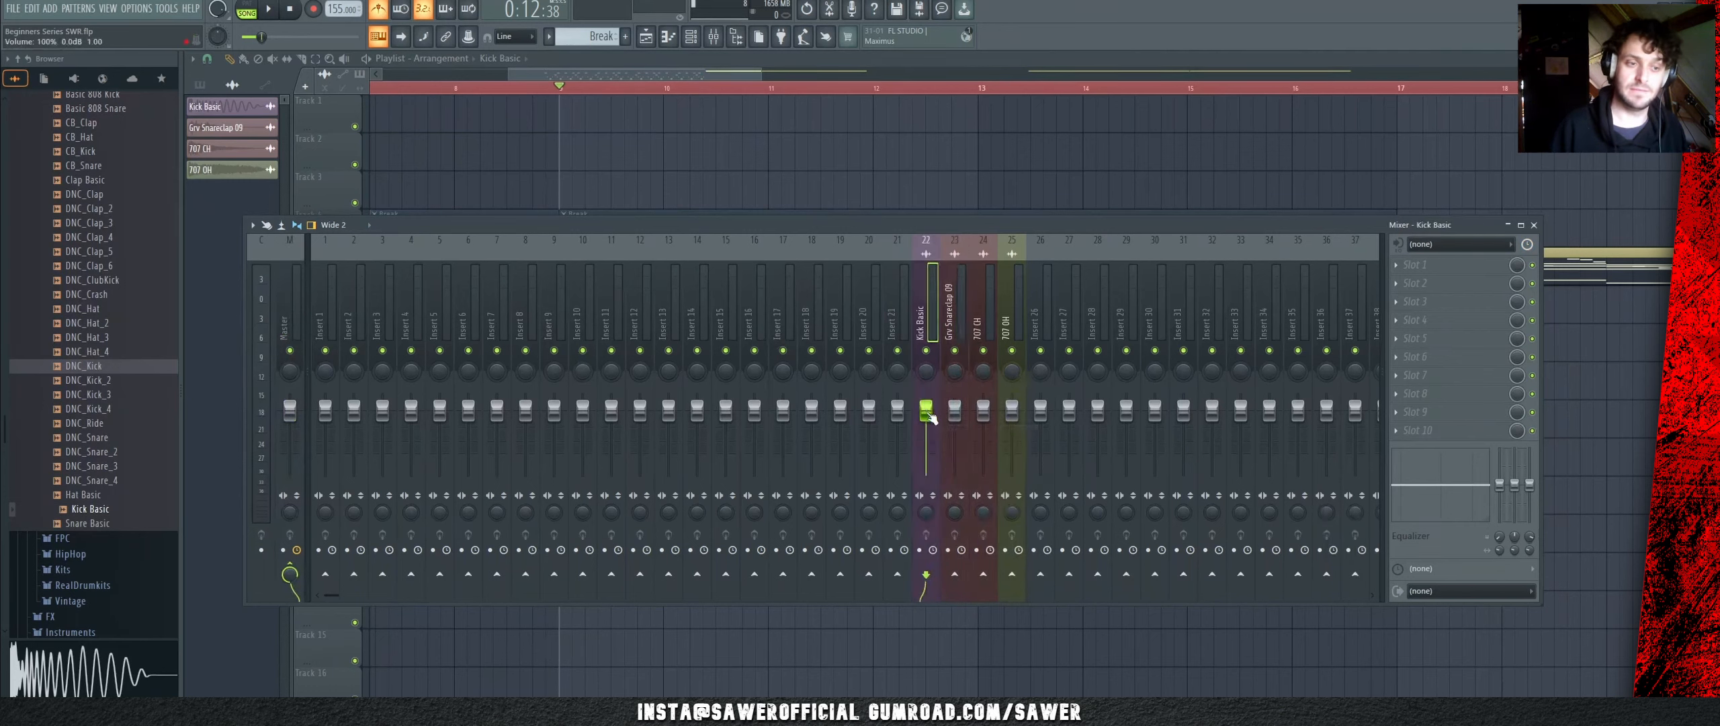
drag(930, 415, 930, 433)
key(space)
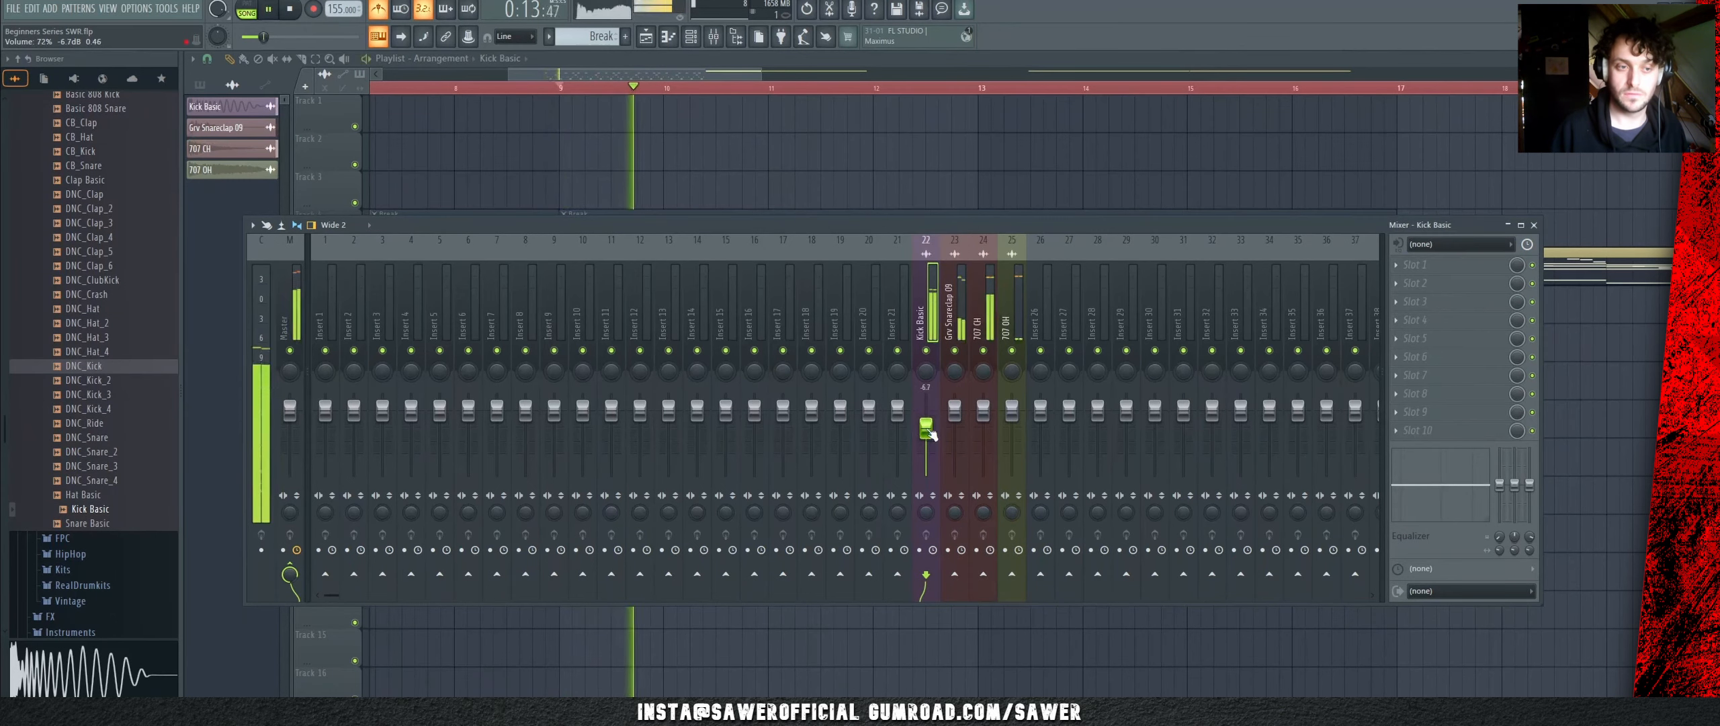
key(space)
Step: Lower the 707 OH insert to about -9.3 dB and the 707 CH insert to about -14.5 dB, and play the result
click(1022, 327)
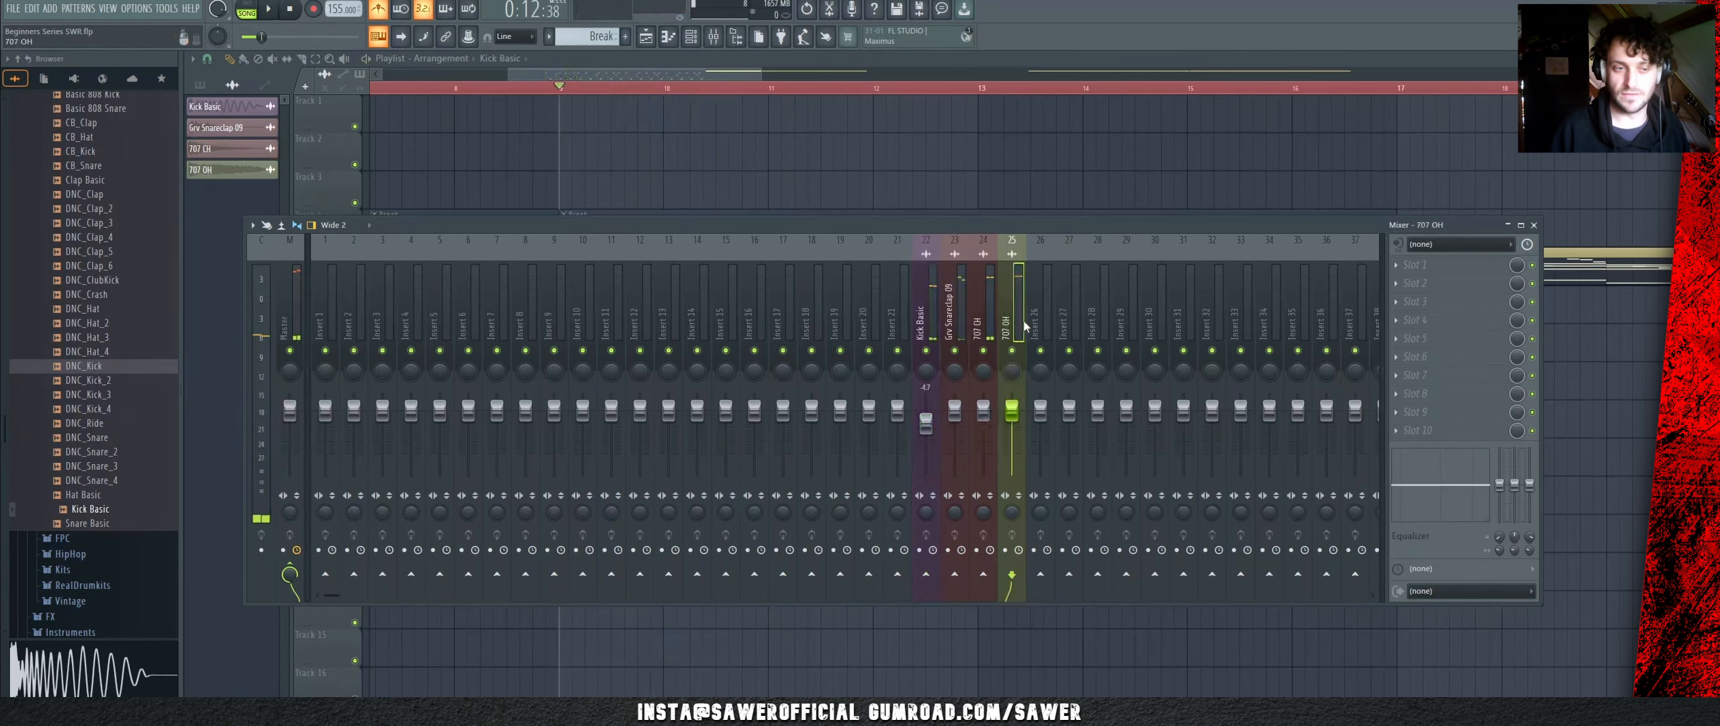
drag(1012, 409, 1011, 435)
drag(982, 408, 984, 447)
key(space)
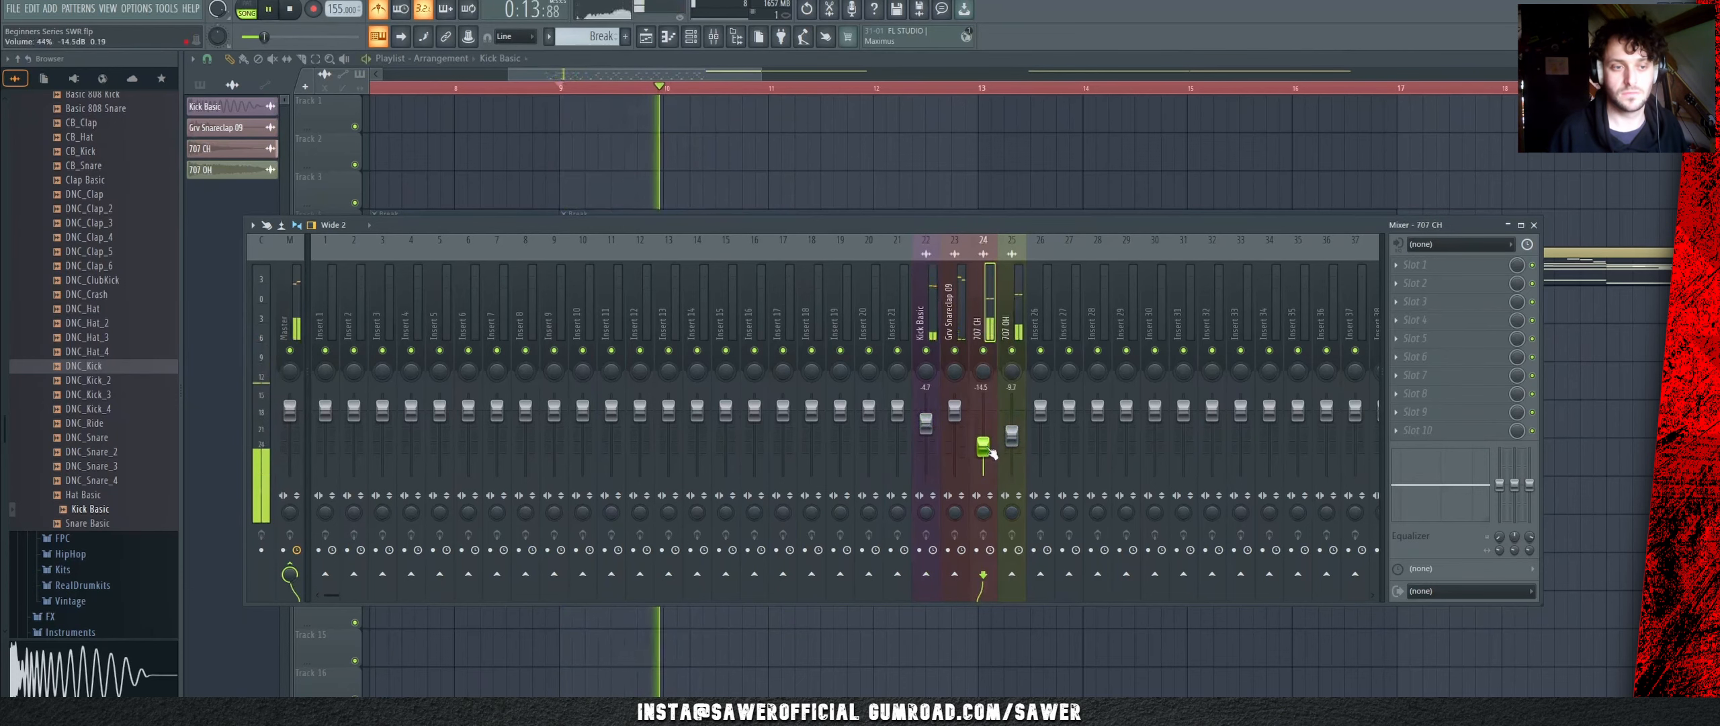
key(space)
Step: Hide the mixer, show the Channel rack, and move the rack further along the Playlist, above the drum clips
key(F9)
key(F6)
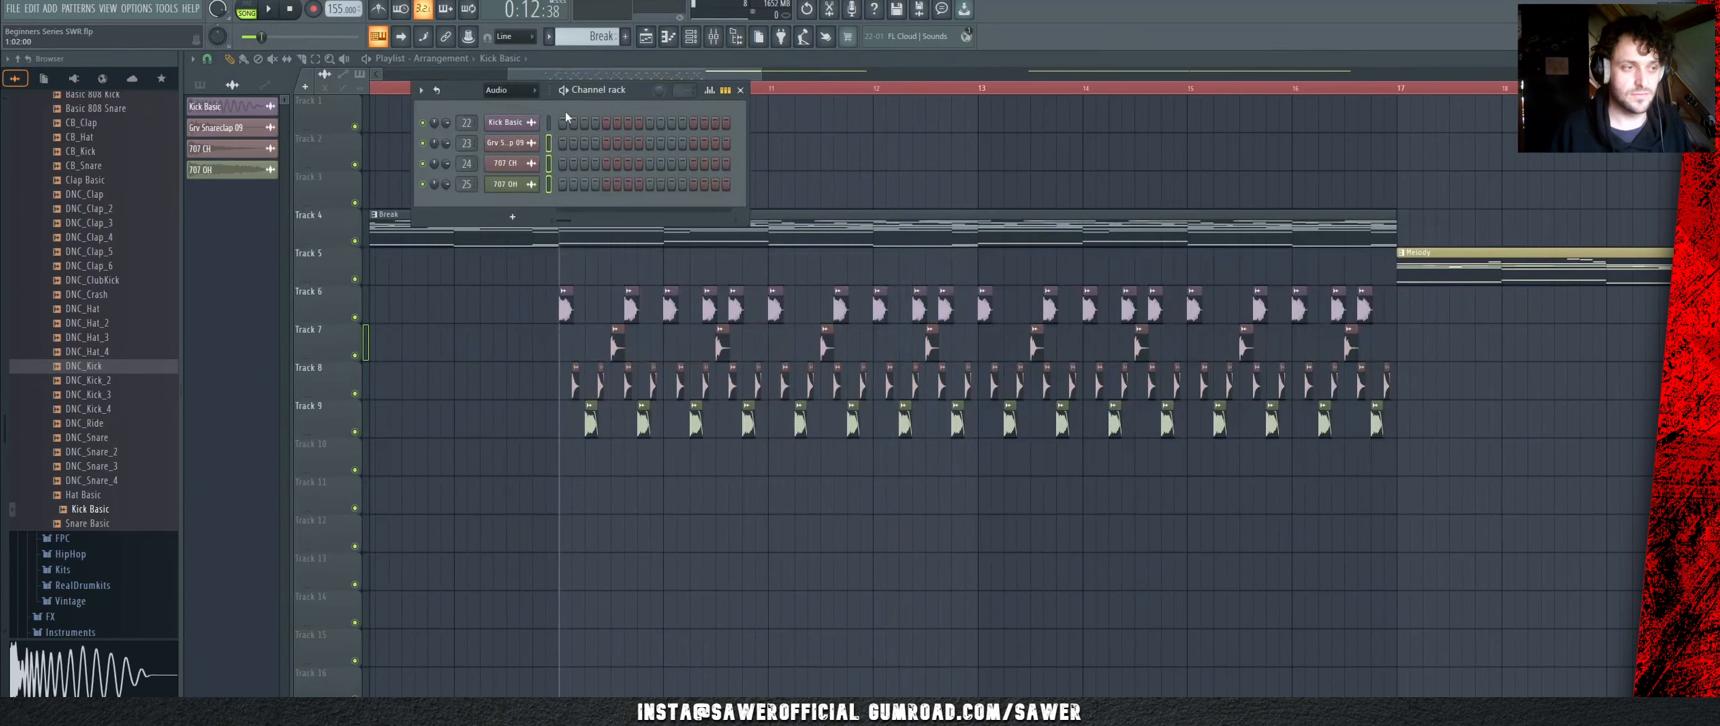
drag(465, 91, 780, 145)
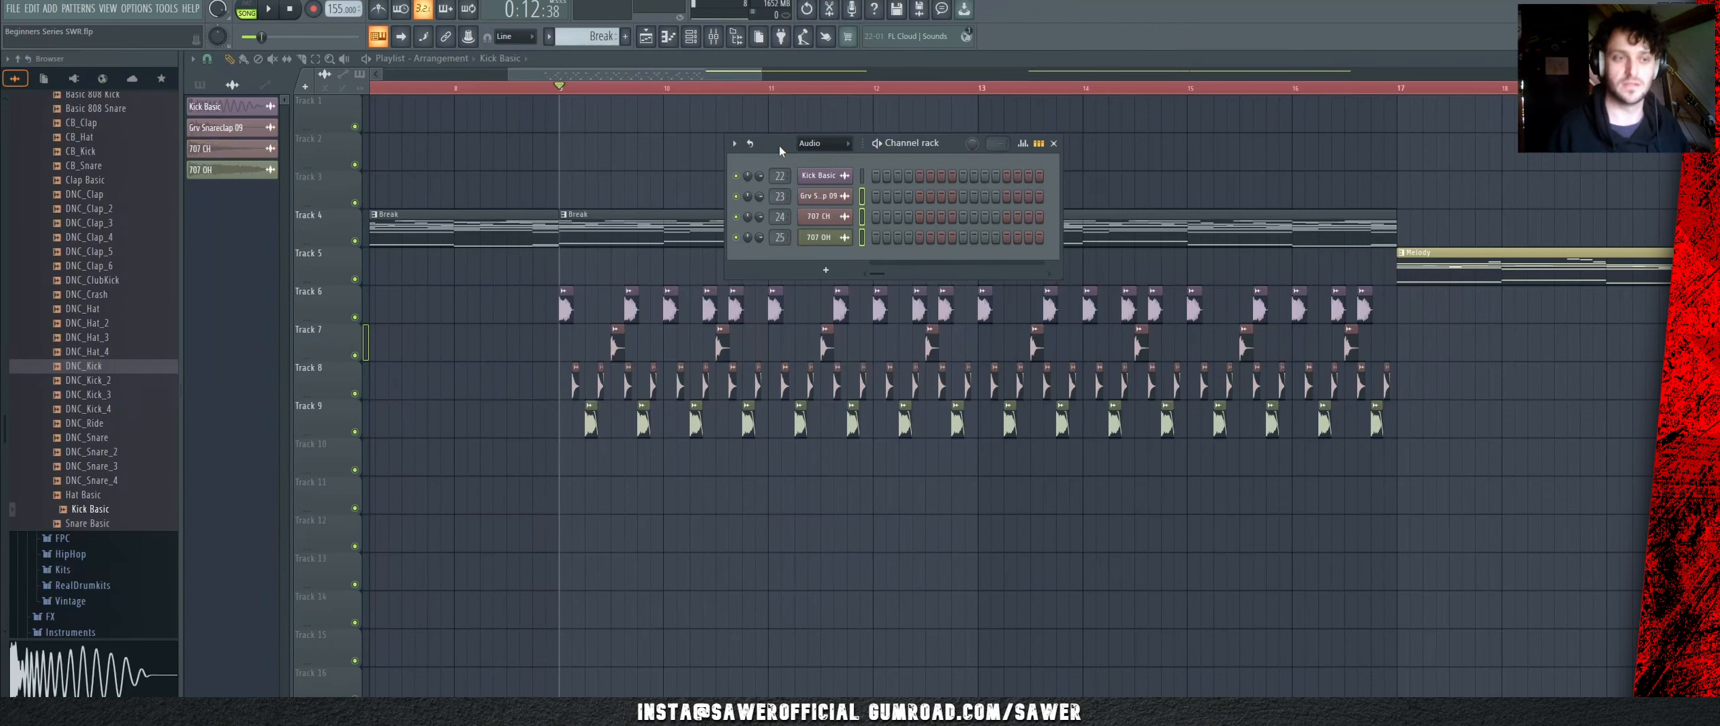
Step: Filter the Channel rack to the Unsorted group, after checking the view with all channels
click(821, 144)
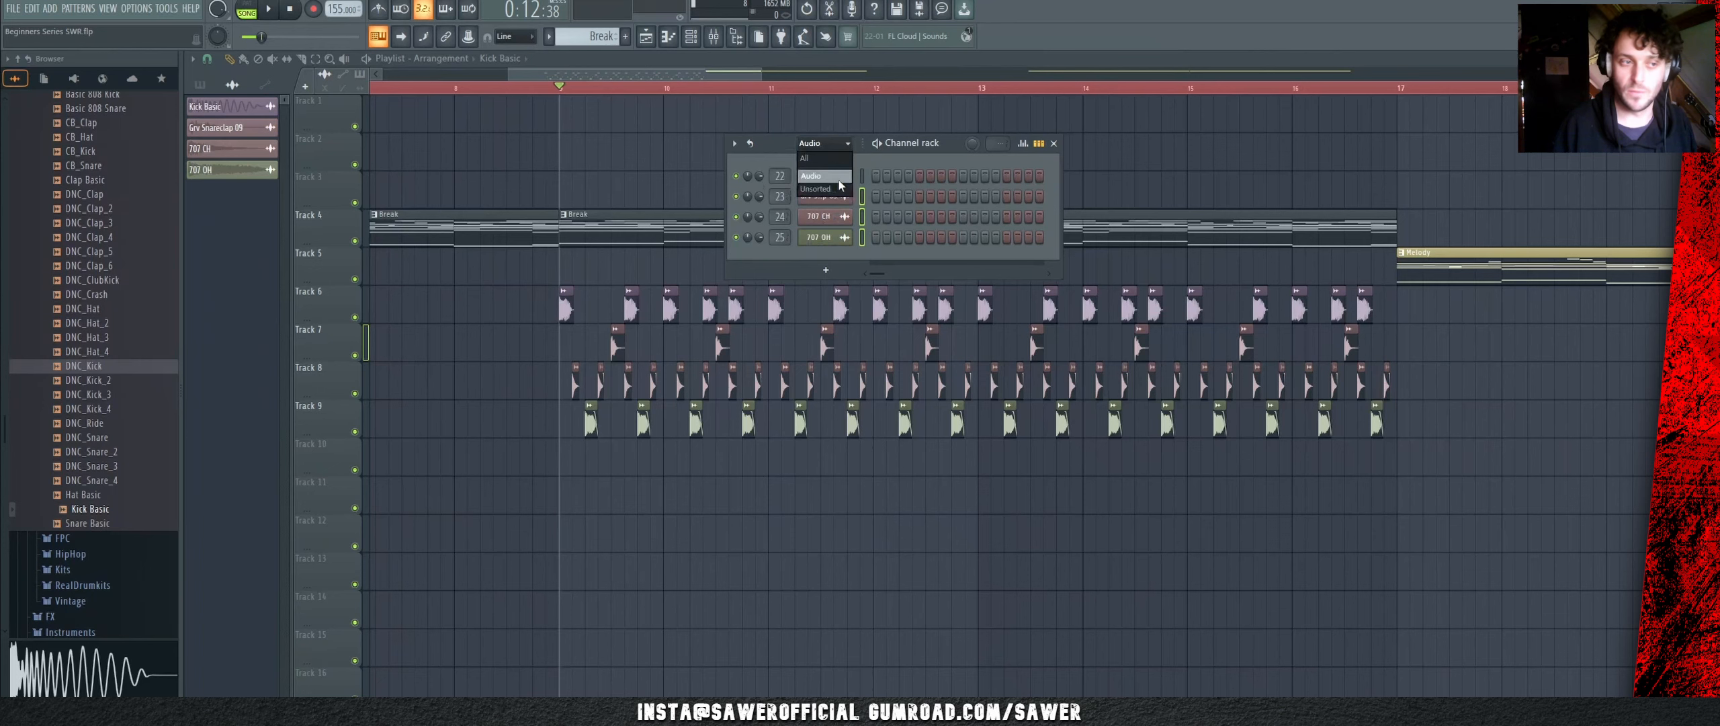
click(826, 159)
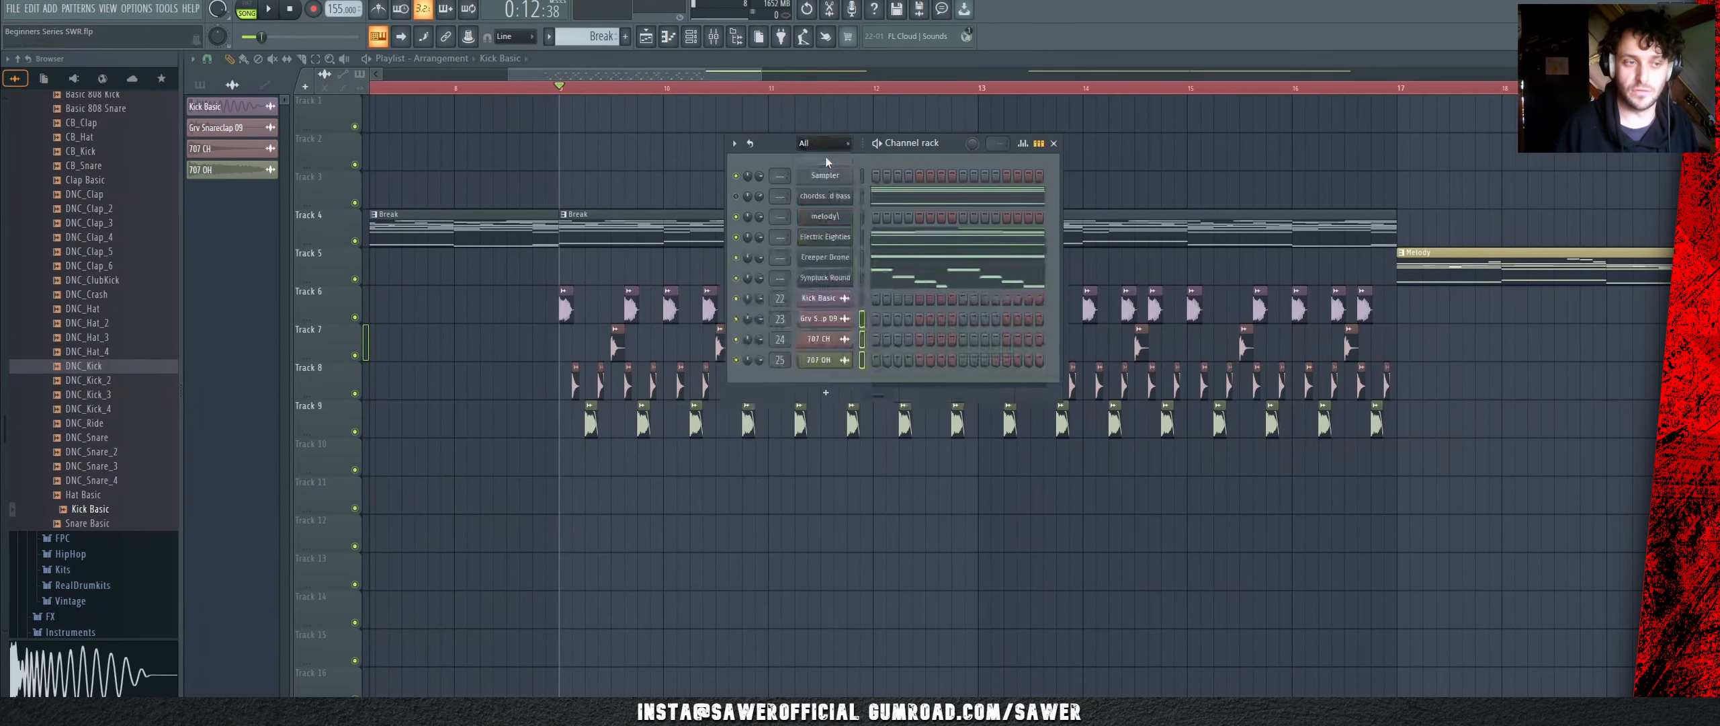
click(824, 144)
click(824, 195)
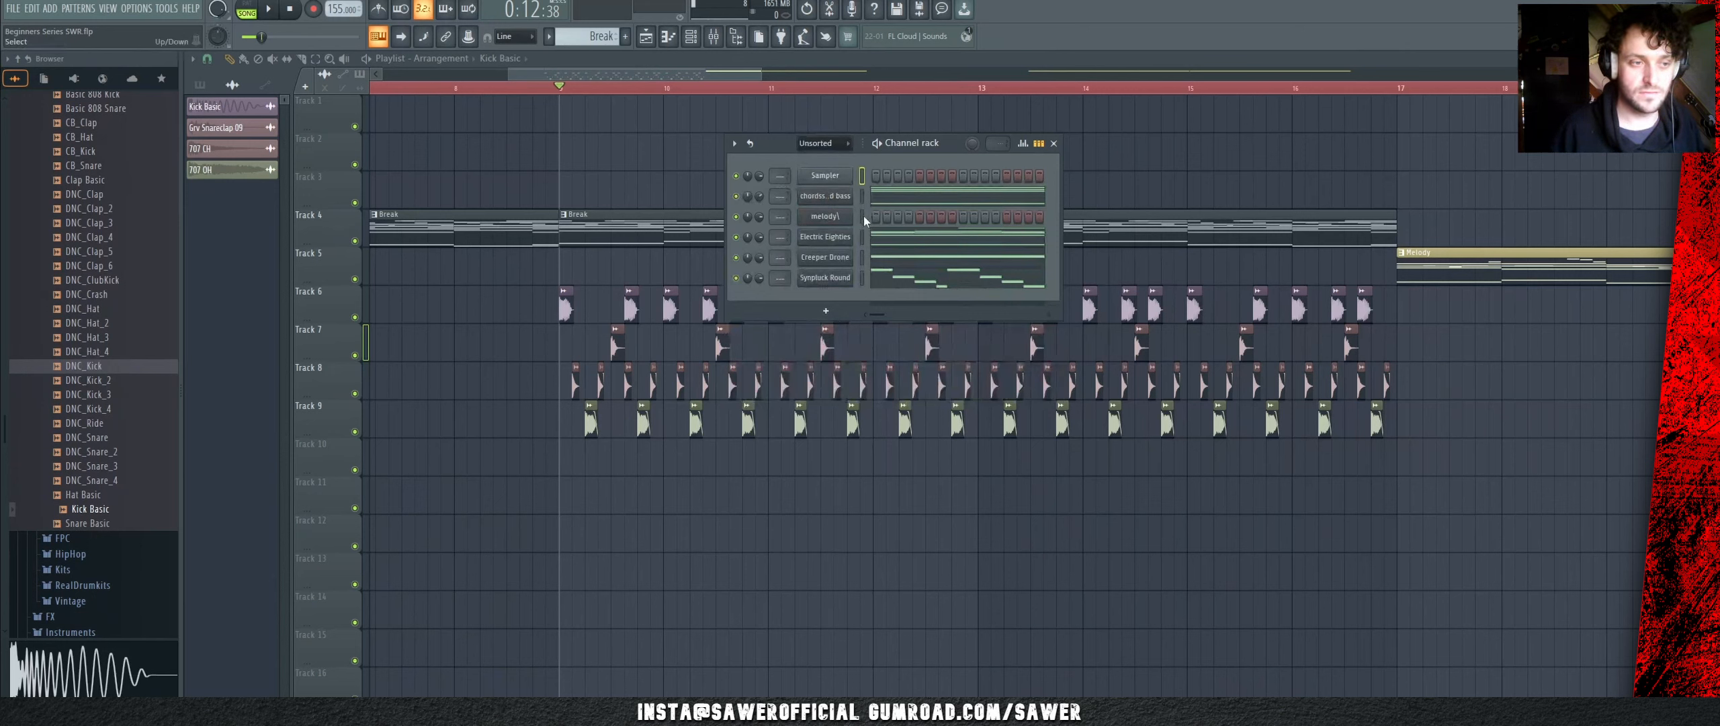
Step: Audition the chords and bass channel by soloing it during playback, and re-enable all channels
click(862, 196)
key(space)
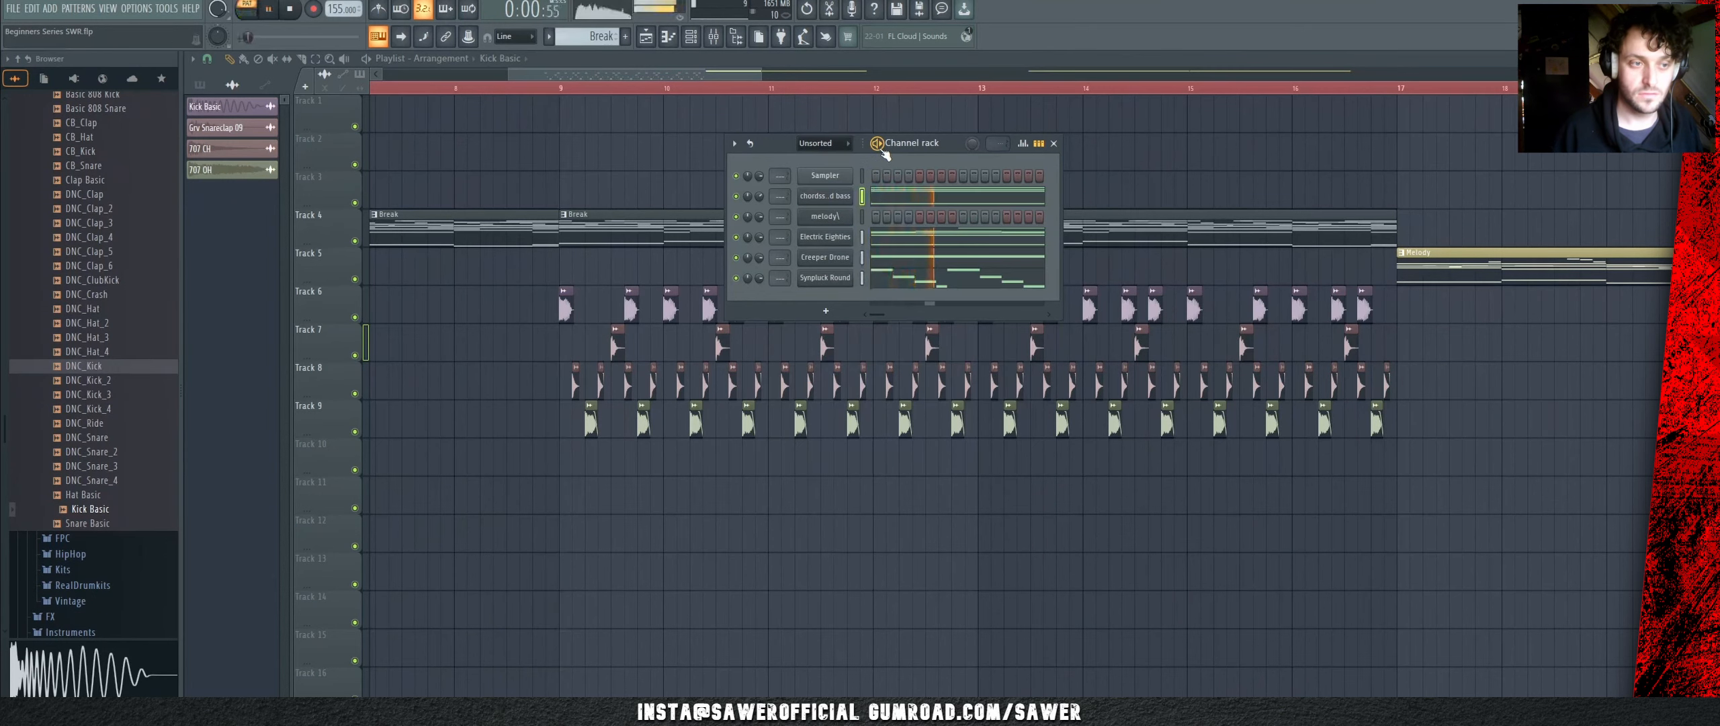
click(861, 215)
right_click(737, 196)
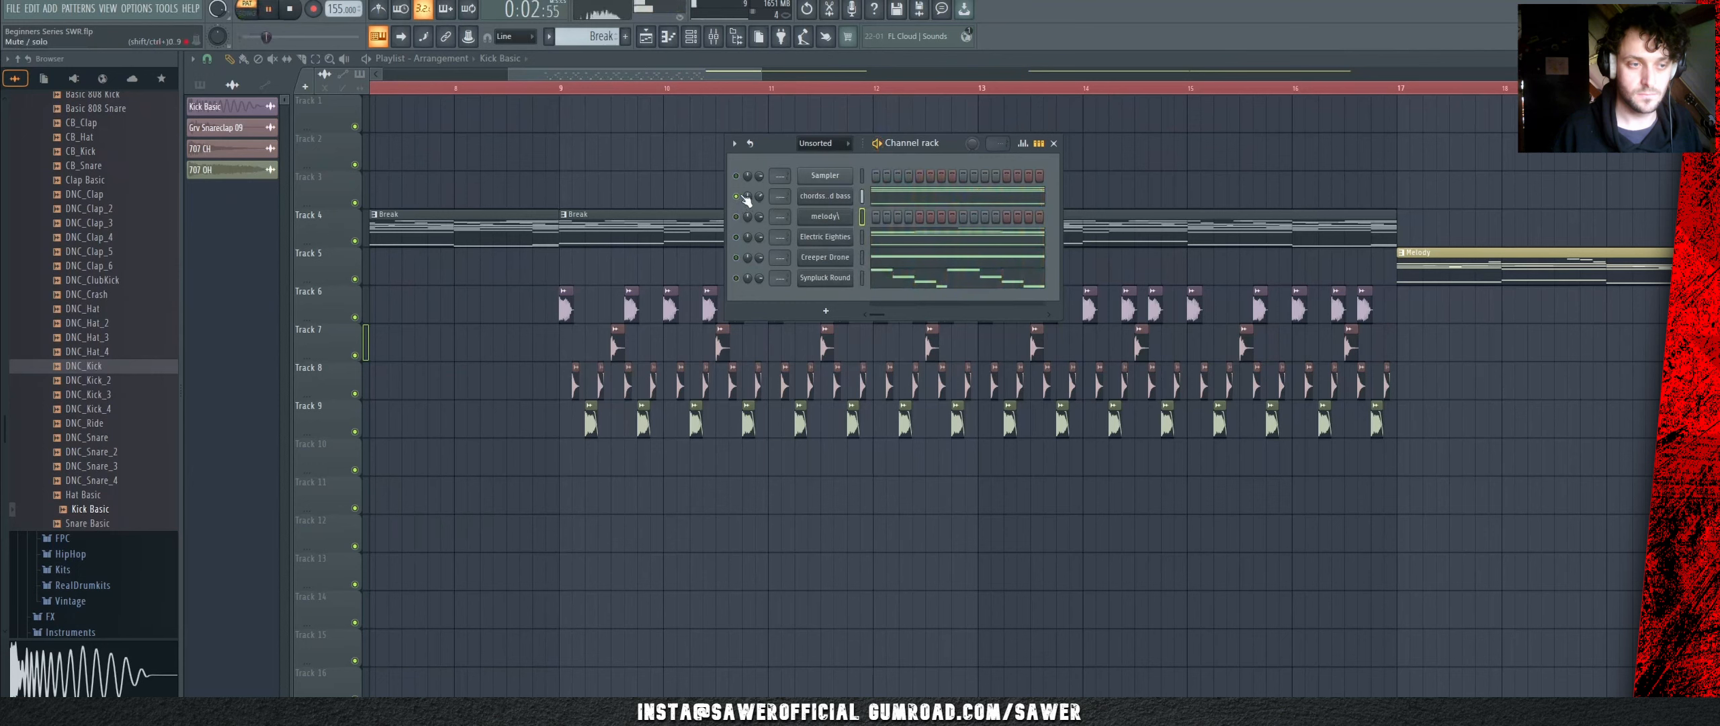
right_click(737, 197)
key(space)
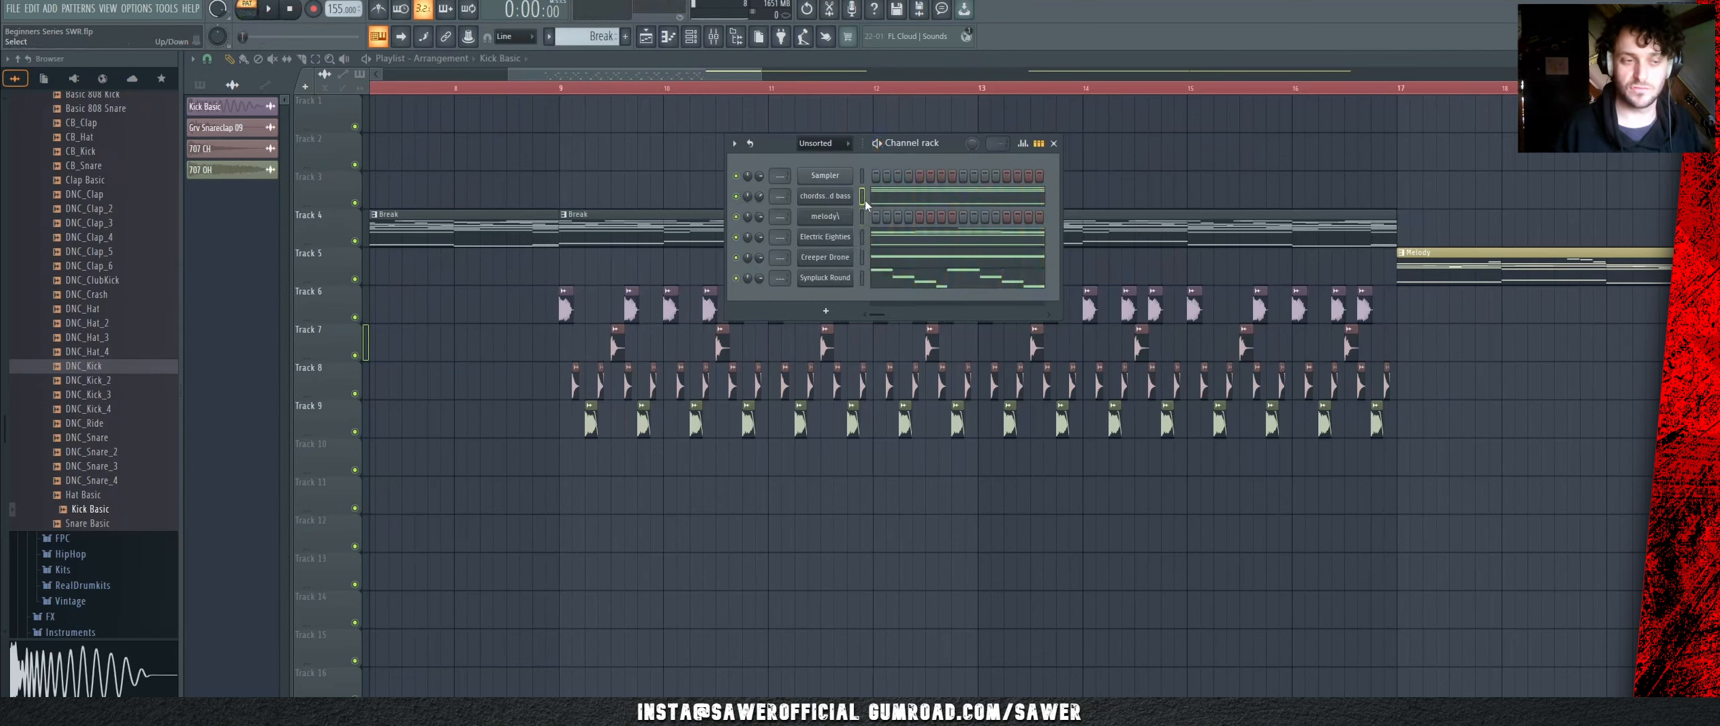
Step: Cut the notes from the chords and bass channel and play the Break pattern without them
key(ctrl+x)
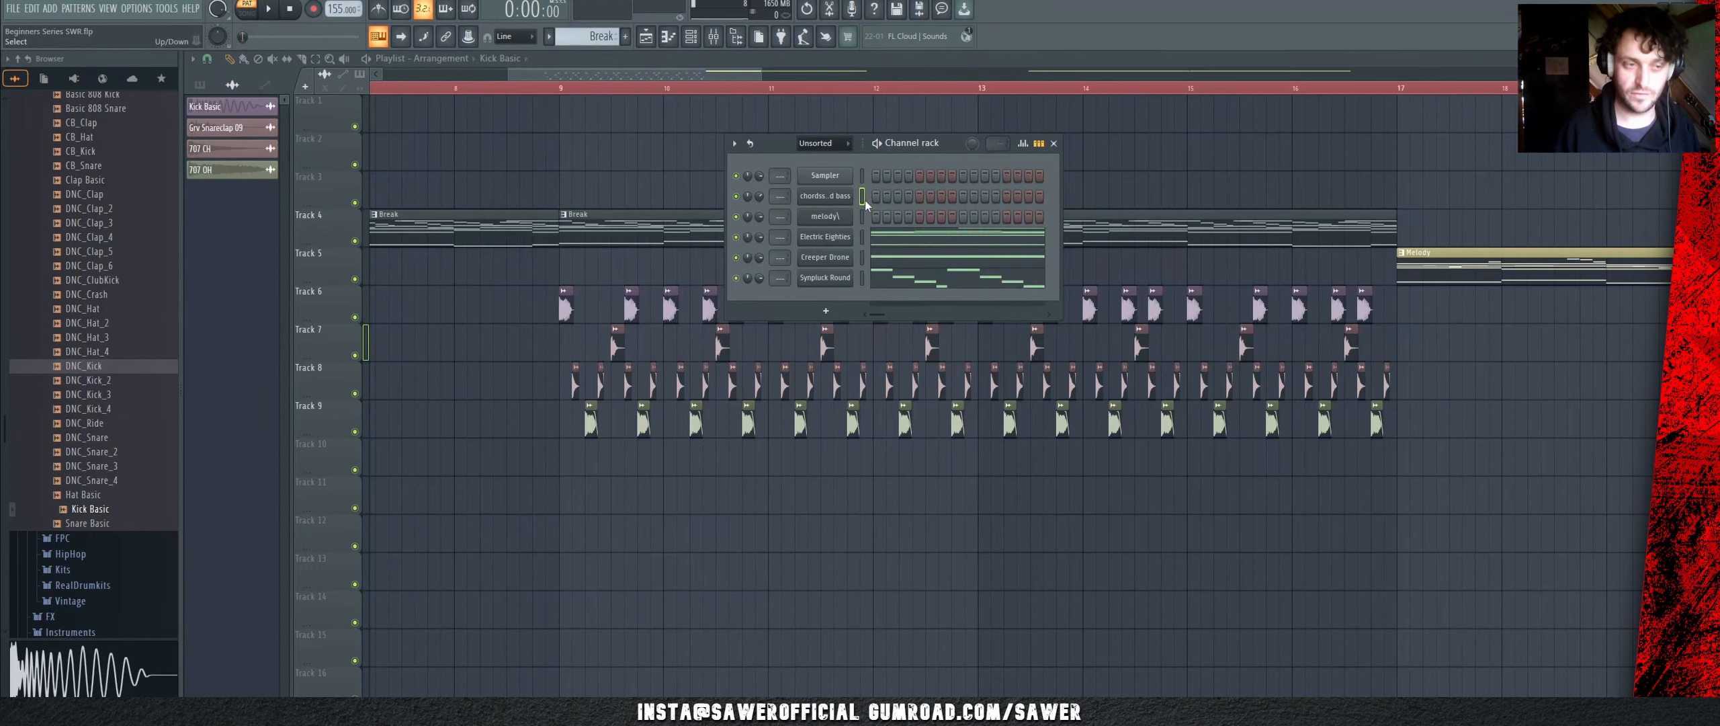
key(space)
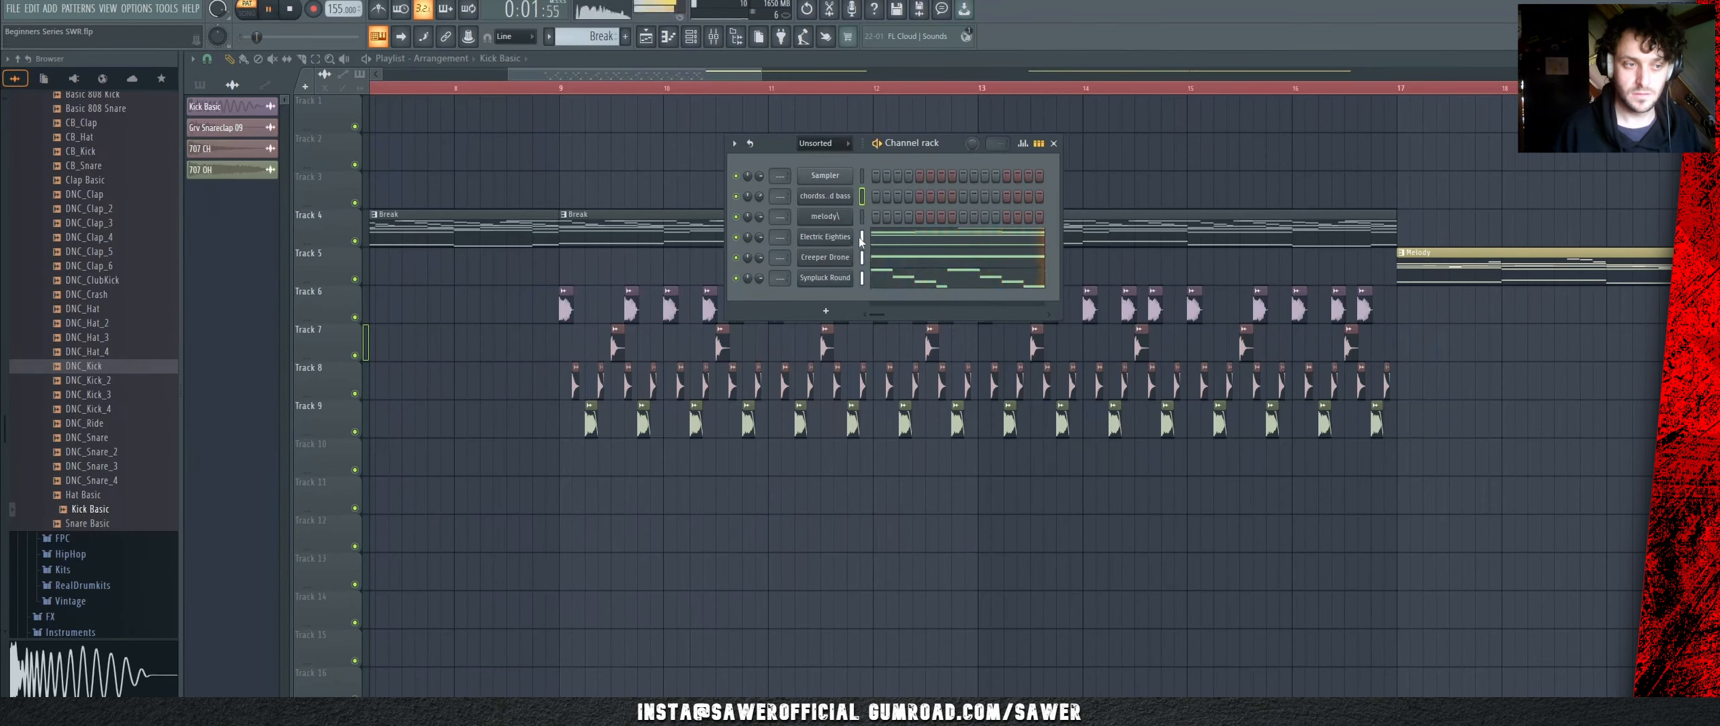
key(space)
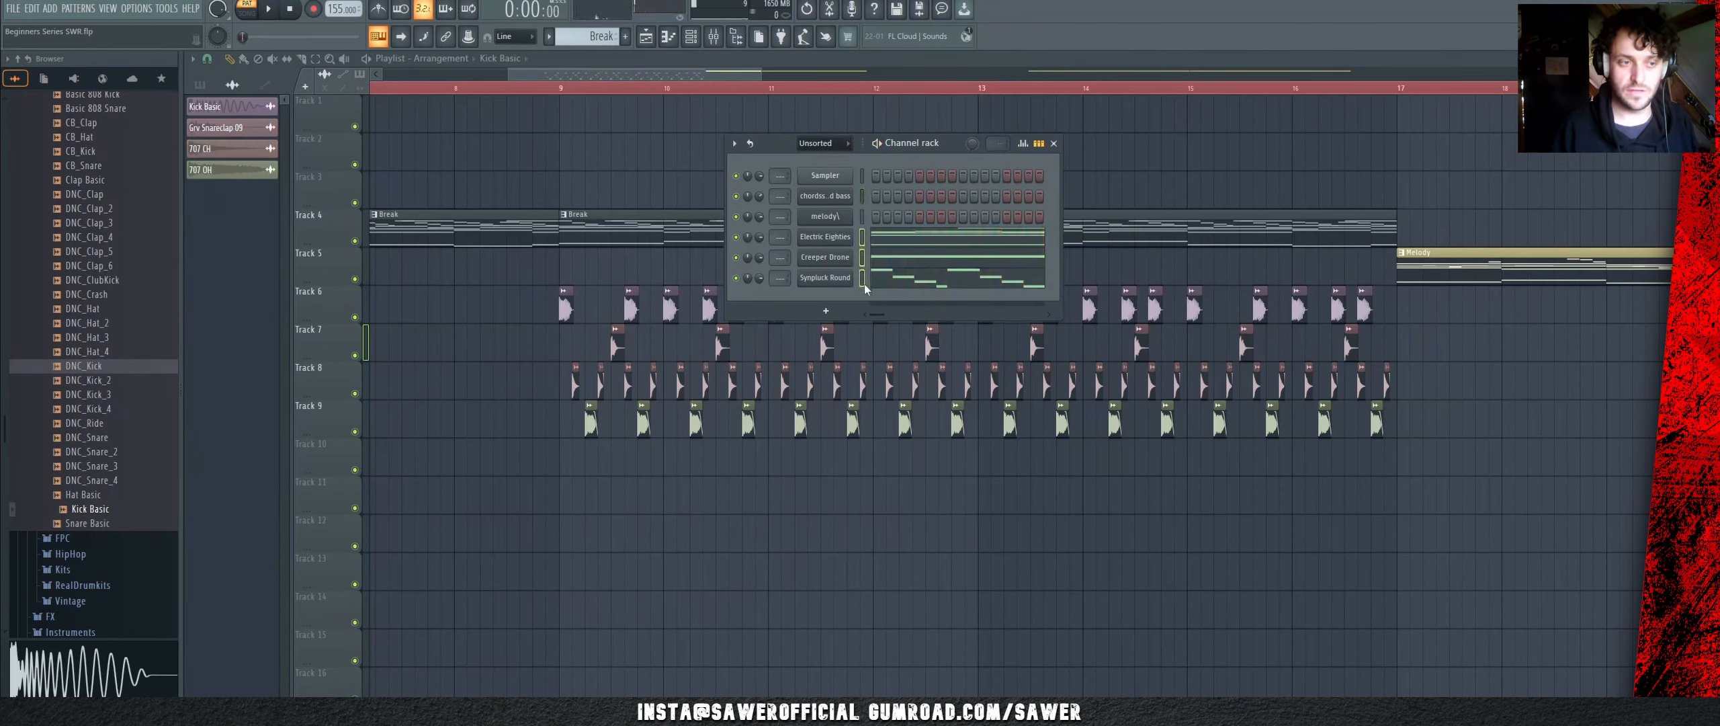
Step: Route the Electric Eighties, Creeper Drone and Synpluck Round channels to mixer inserts starting from Insert 16, and play the pattern
click(862, 237)
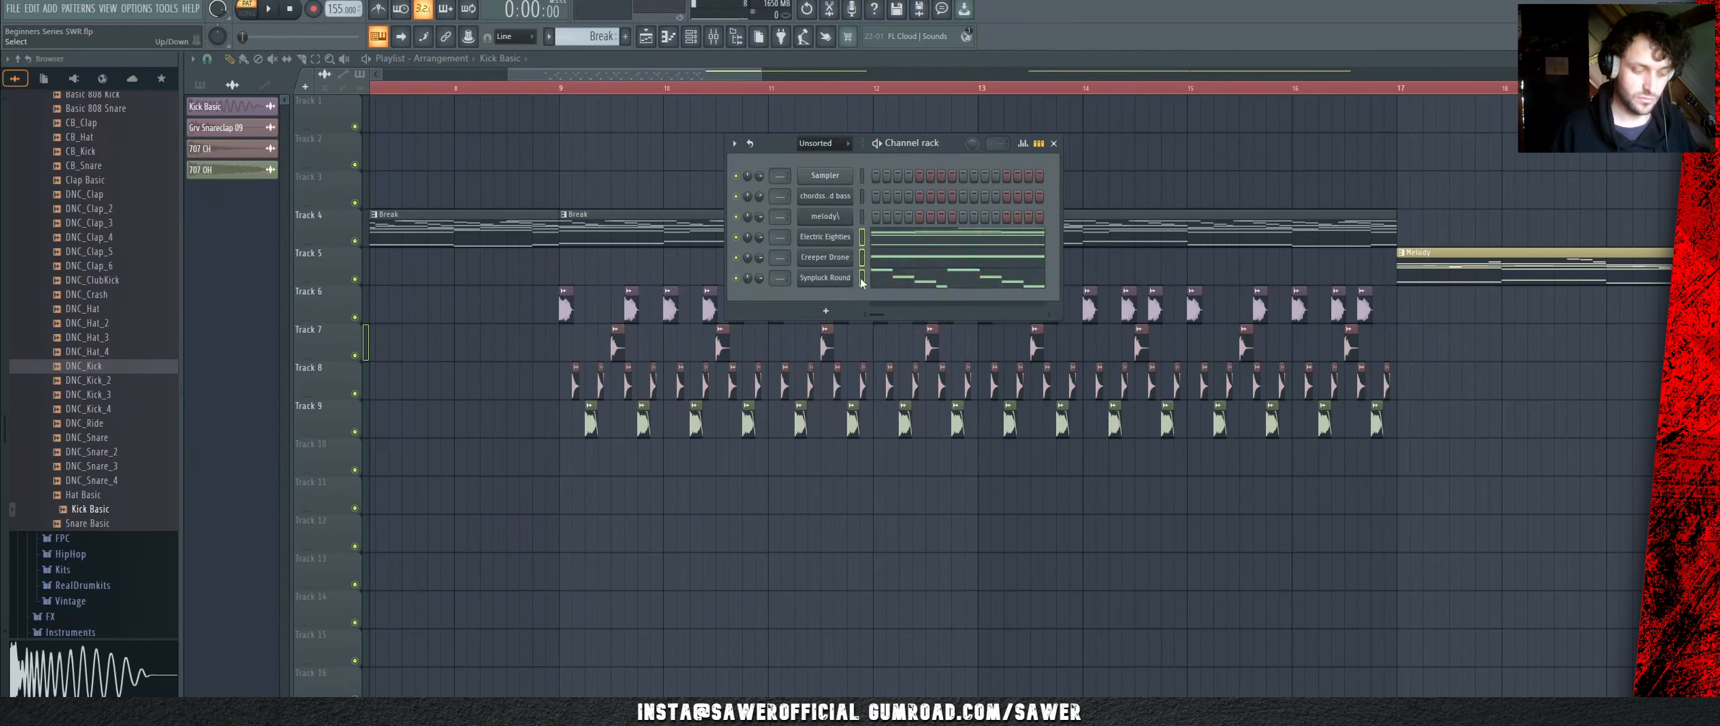
key(space)
click(713, 36)
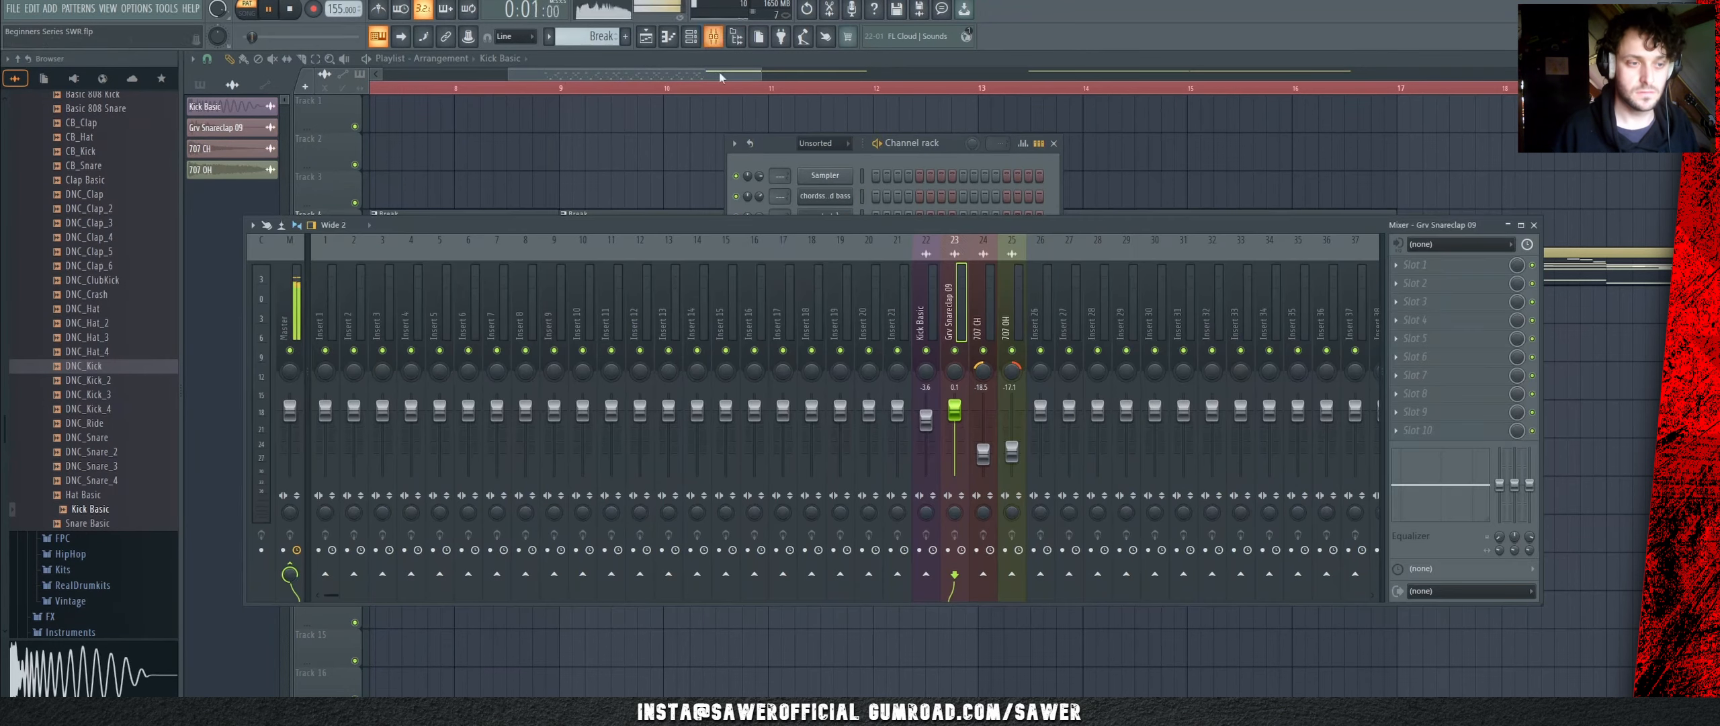
key(space)
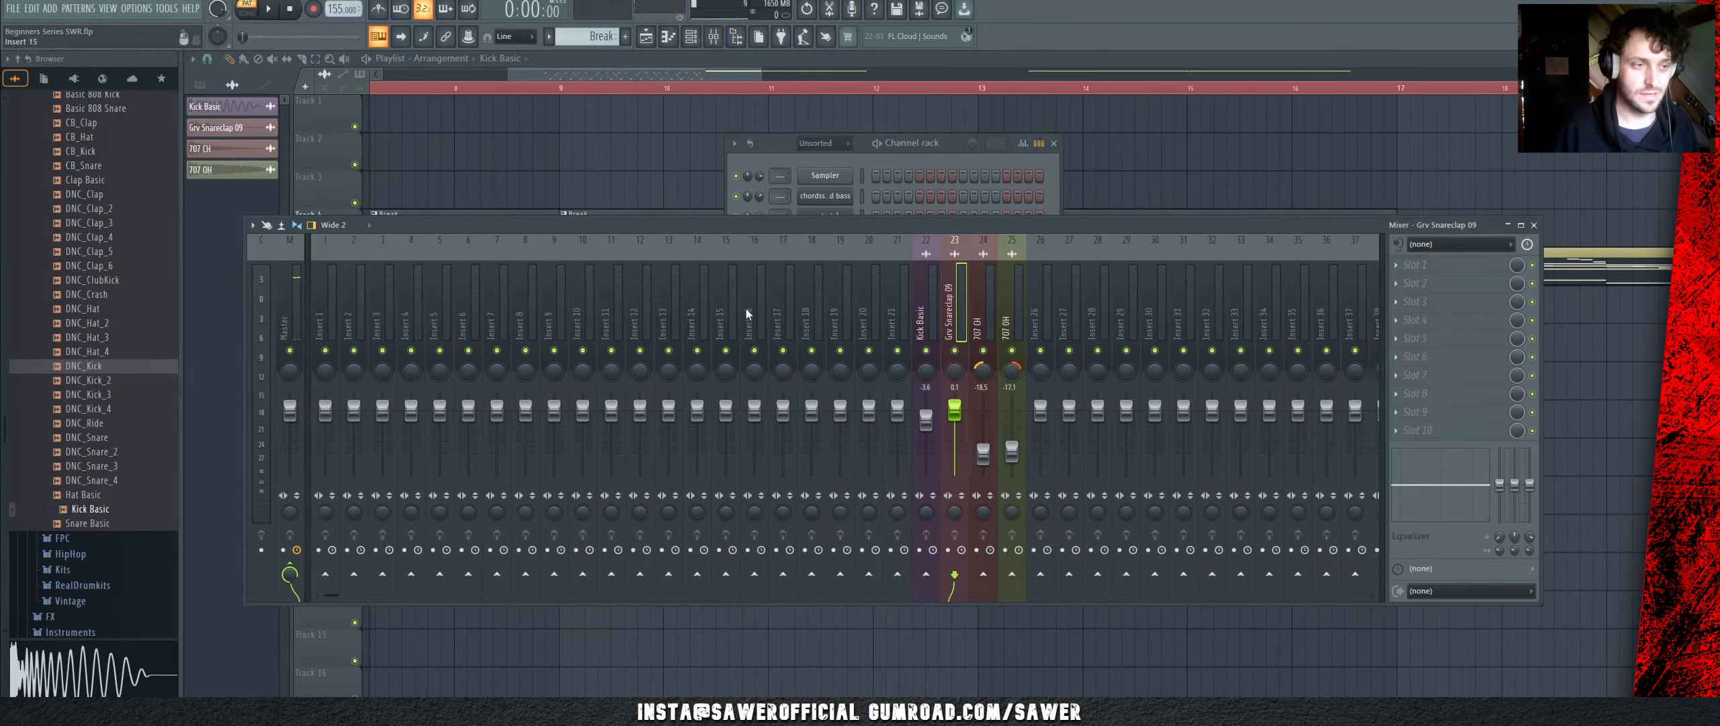
click(752, 314)
right_click(754, 316)
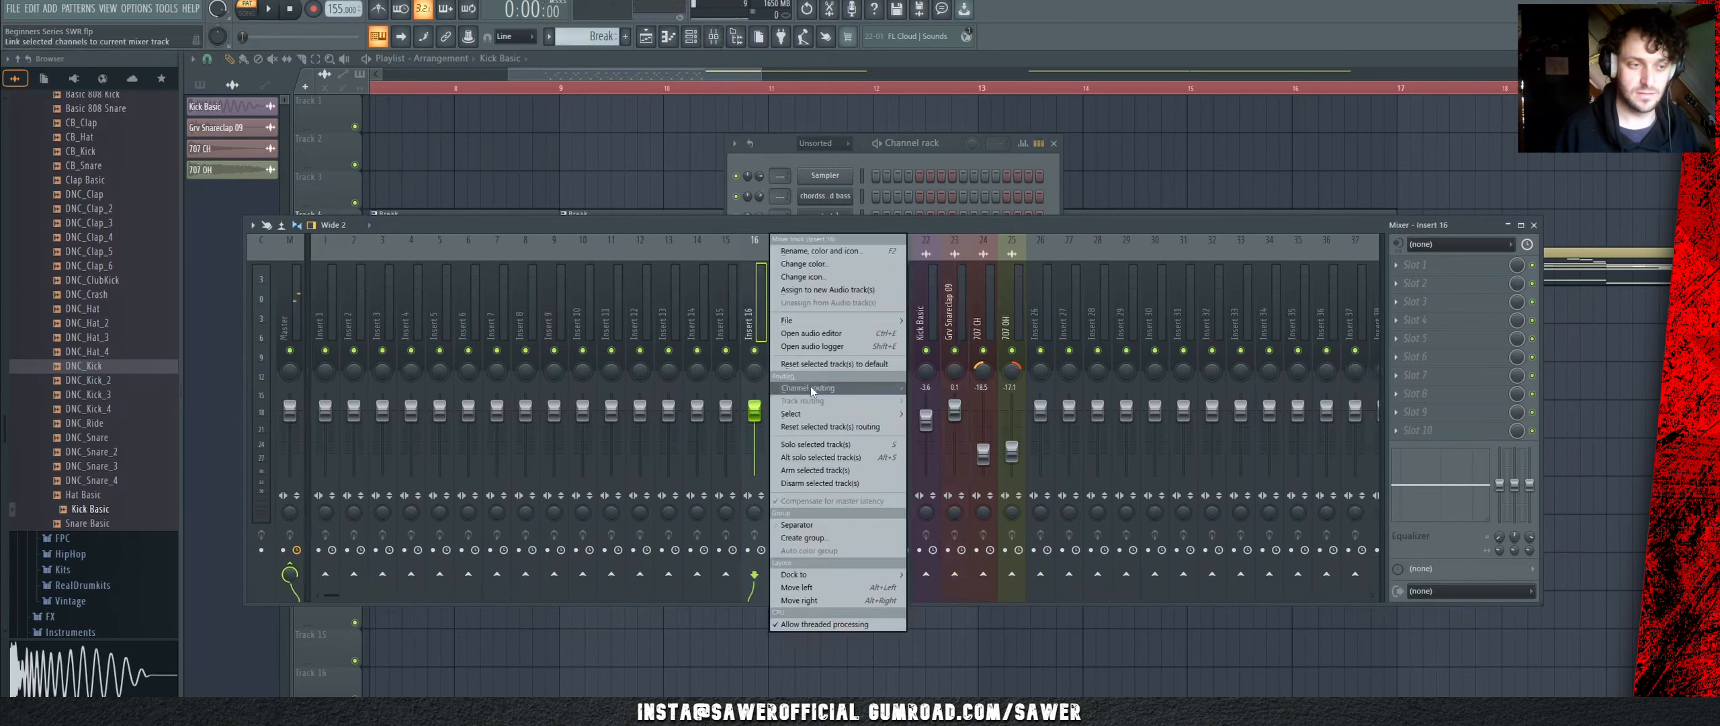
mouse_move(810, 388)
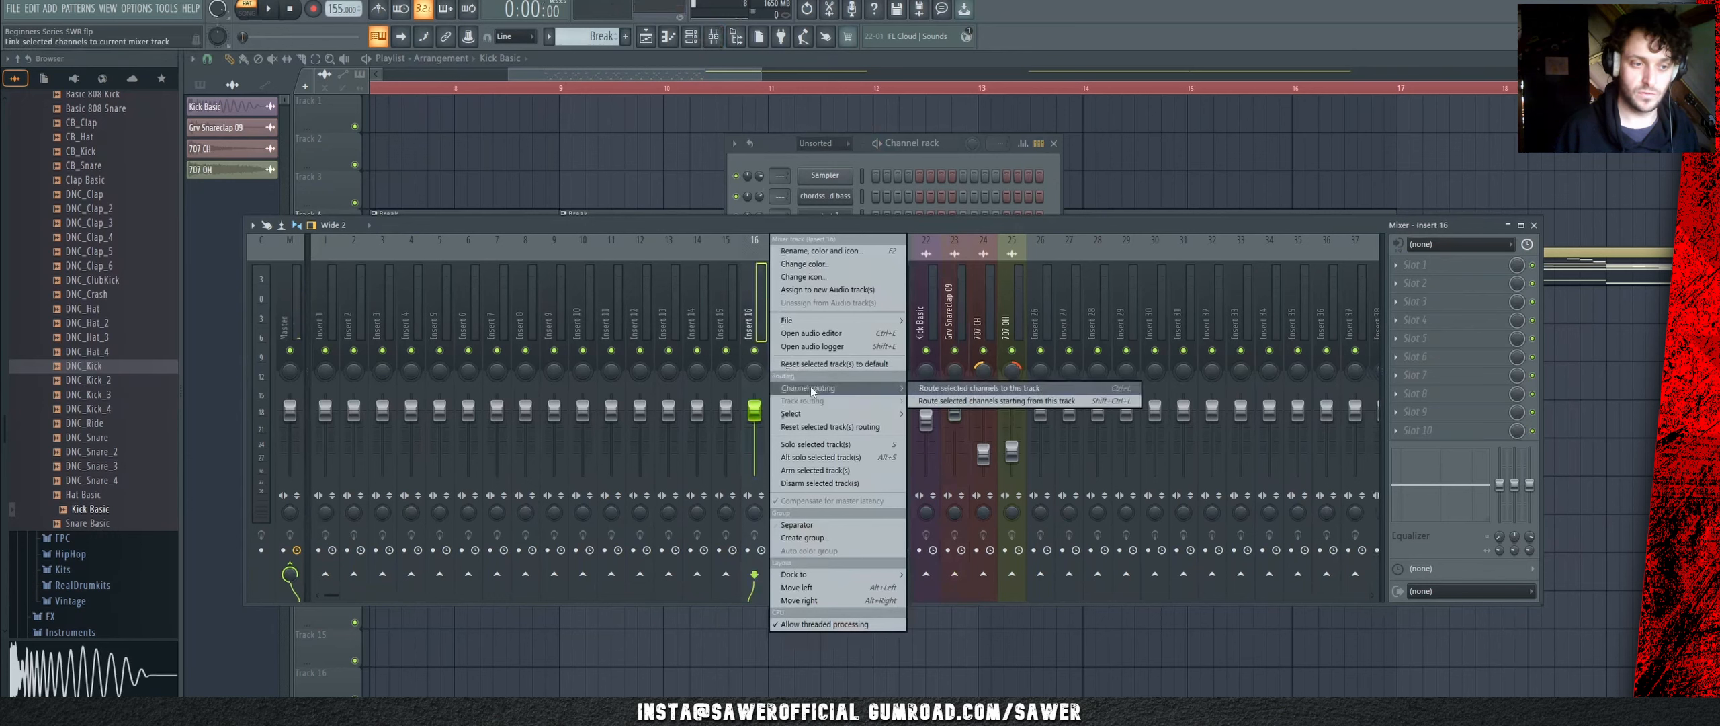
click(1027, 401)
key(space)
key(space)
Step: Select the three synth inserts together and shift them along the mixer to inserts 18 to 20
shift+click(806, 332)
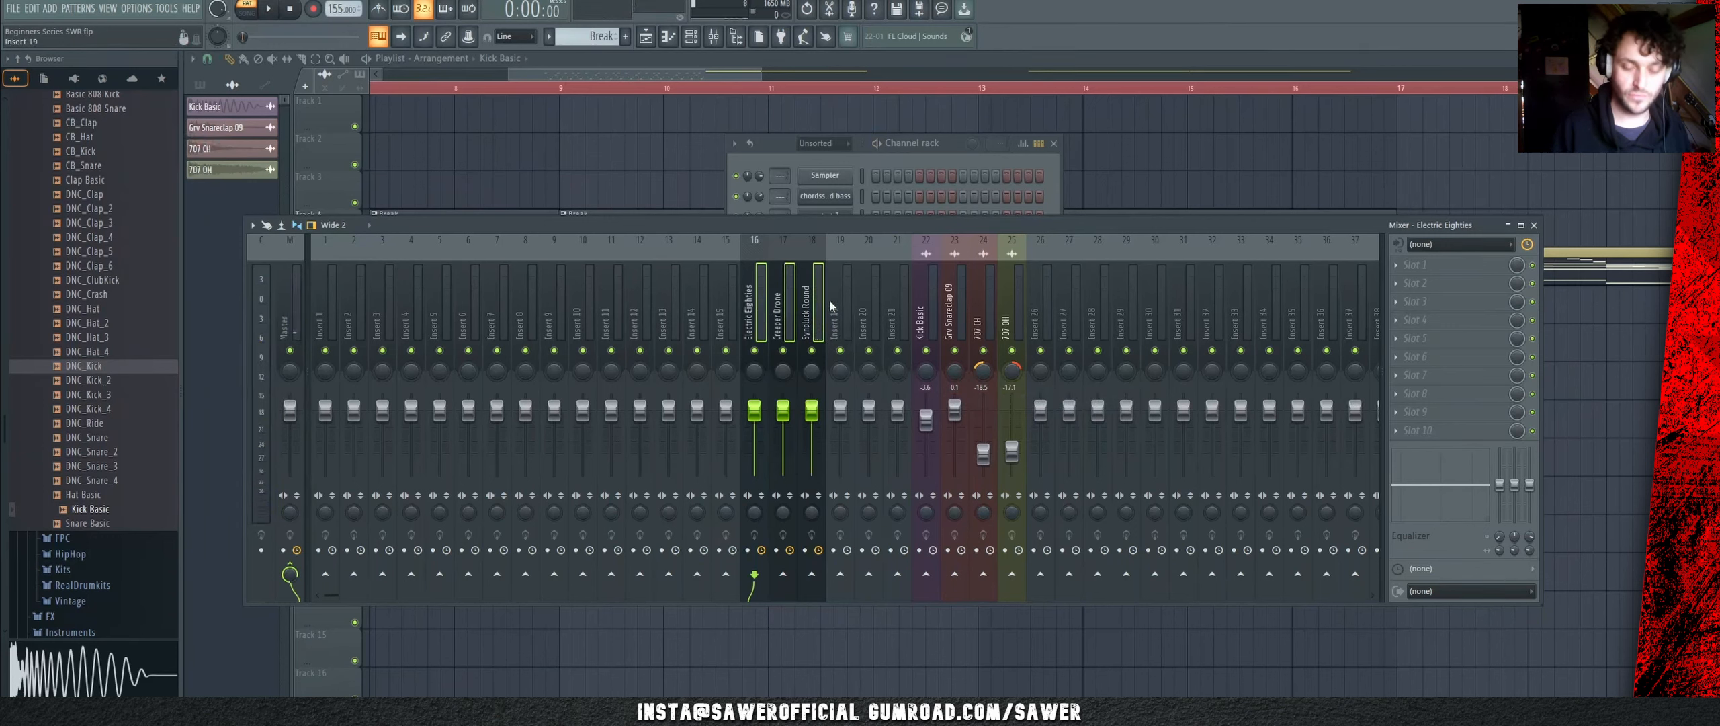
key(alt+Right)
key(alt+Left)
key(alt+Left)
key(alt+Left)
key(alt+Right)
key(alt+Right)
key(alt+Right)
key(alt+Right)
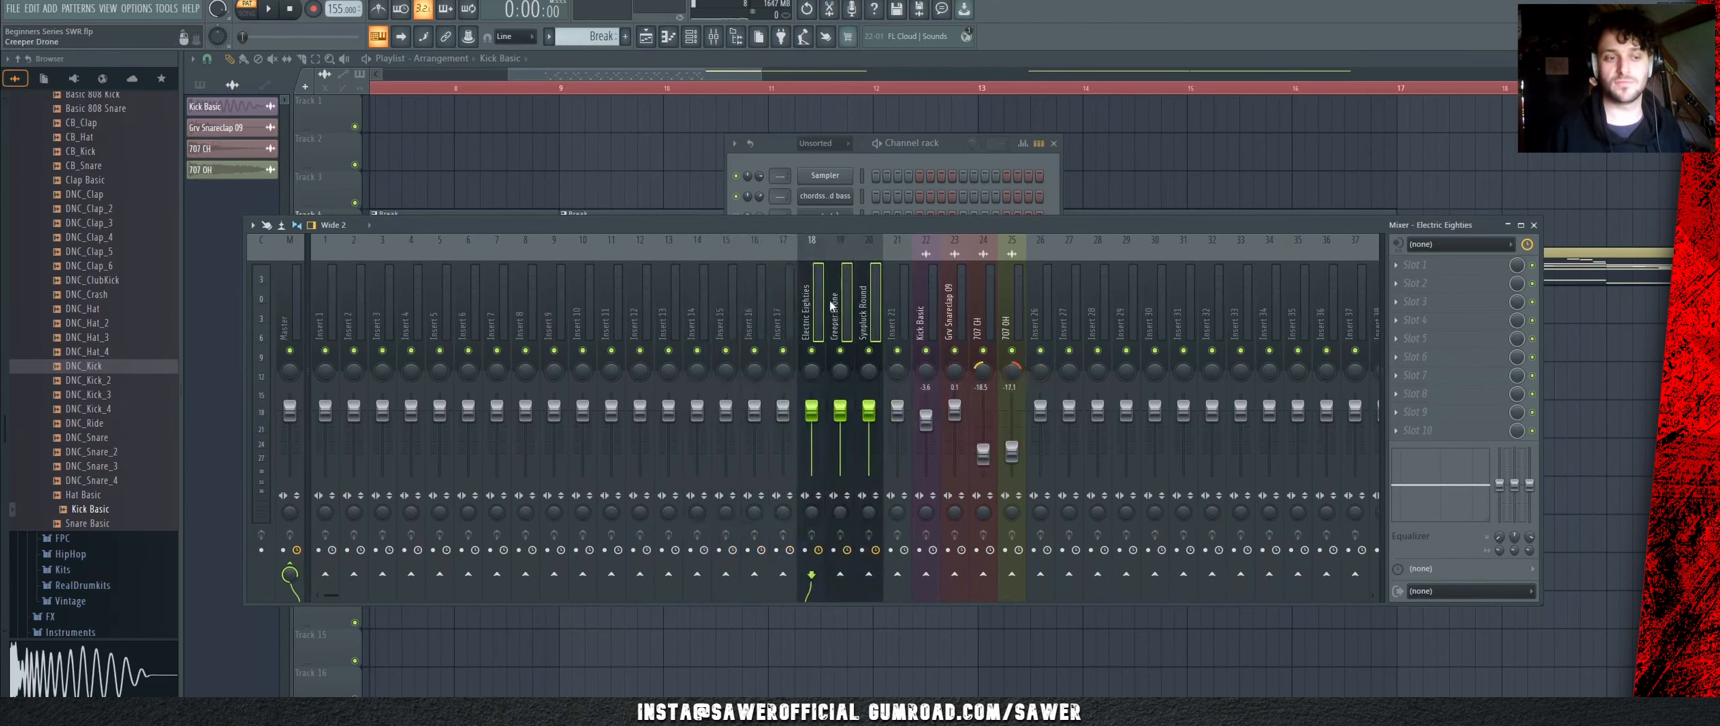
Step: Add the four drum inserts to the selection and shift everything so the synths start at insert 24 and the drums at 28
ctrl+click(927, 286)
shift+click(1005, 297)
key(alt+Right)
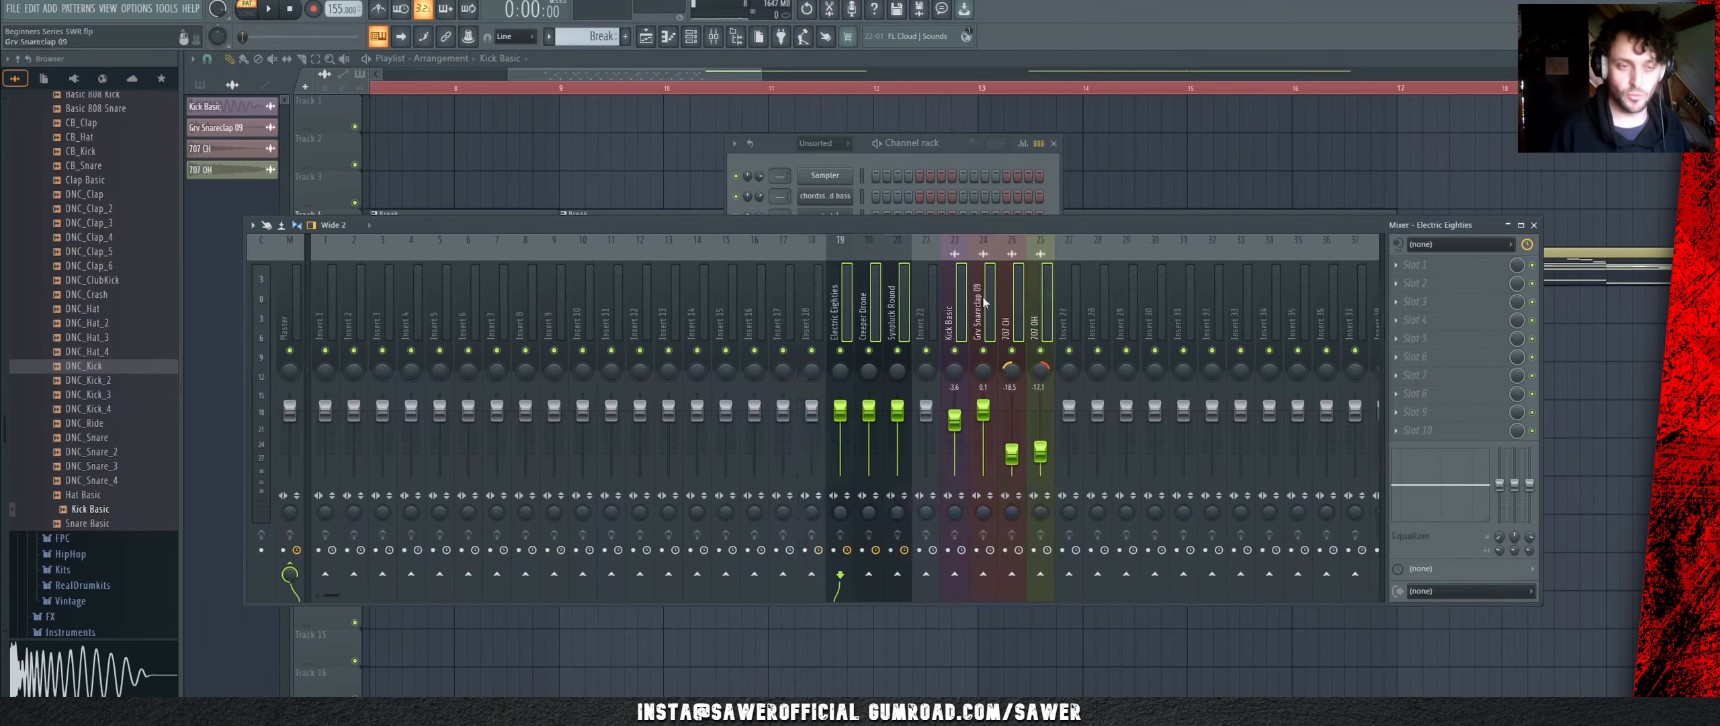
key(alt+Right)
key(alt+Right)
key(alt+Right)
key(alt+Right)
key(alt+Right)
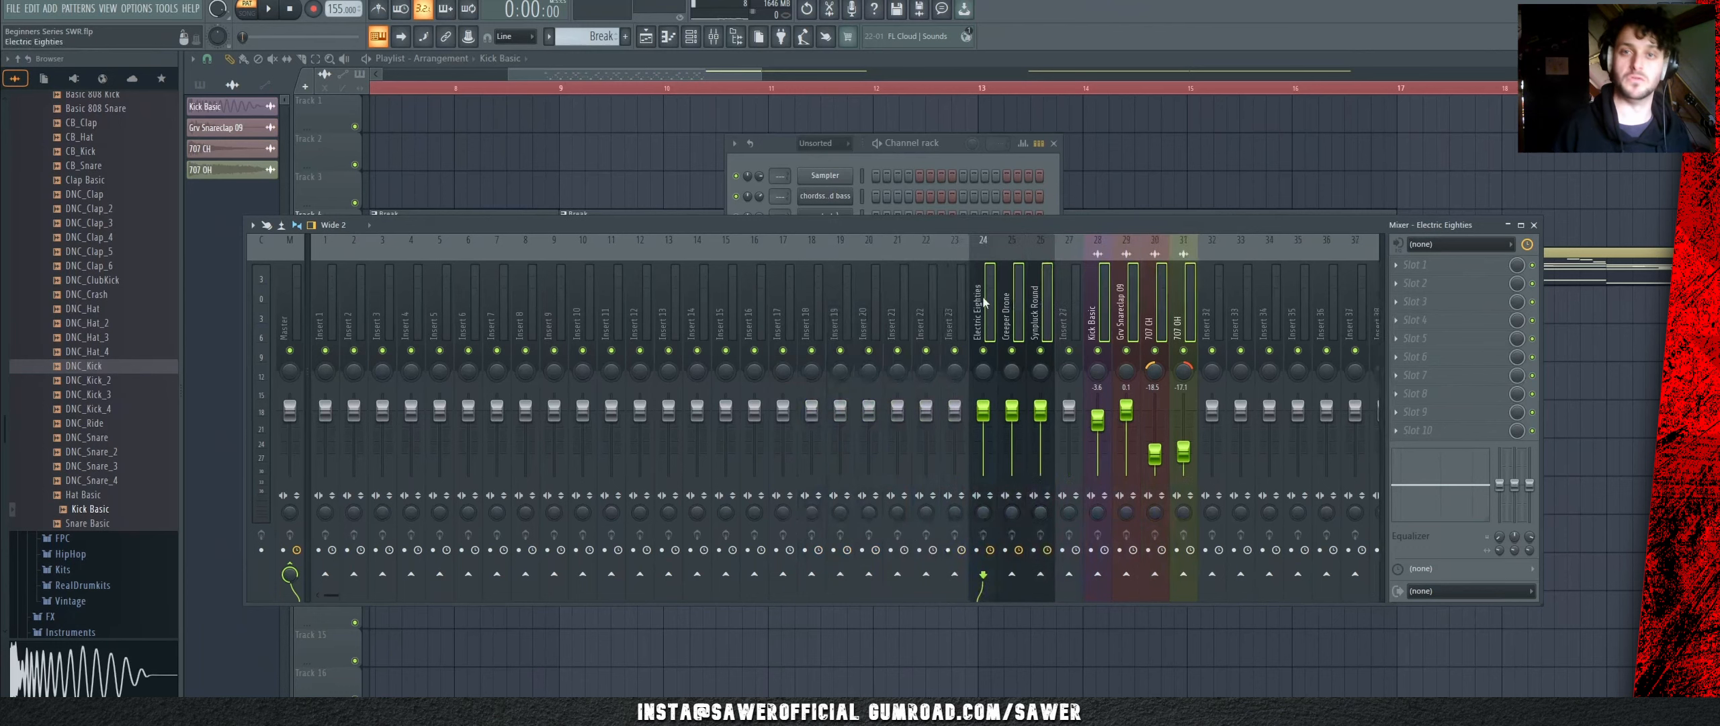
Step: Lower Electric Eighties to -1.6 dB, Creeper Drone to -1.0 dB and Synpluck Round to -2.8 dB, and load Fruity parametric EQ 2 in Electric Eighties' slot 2
click(1014, 413)
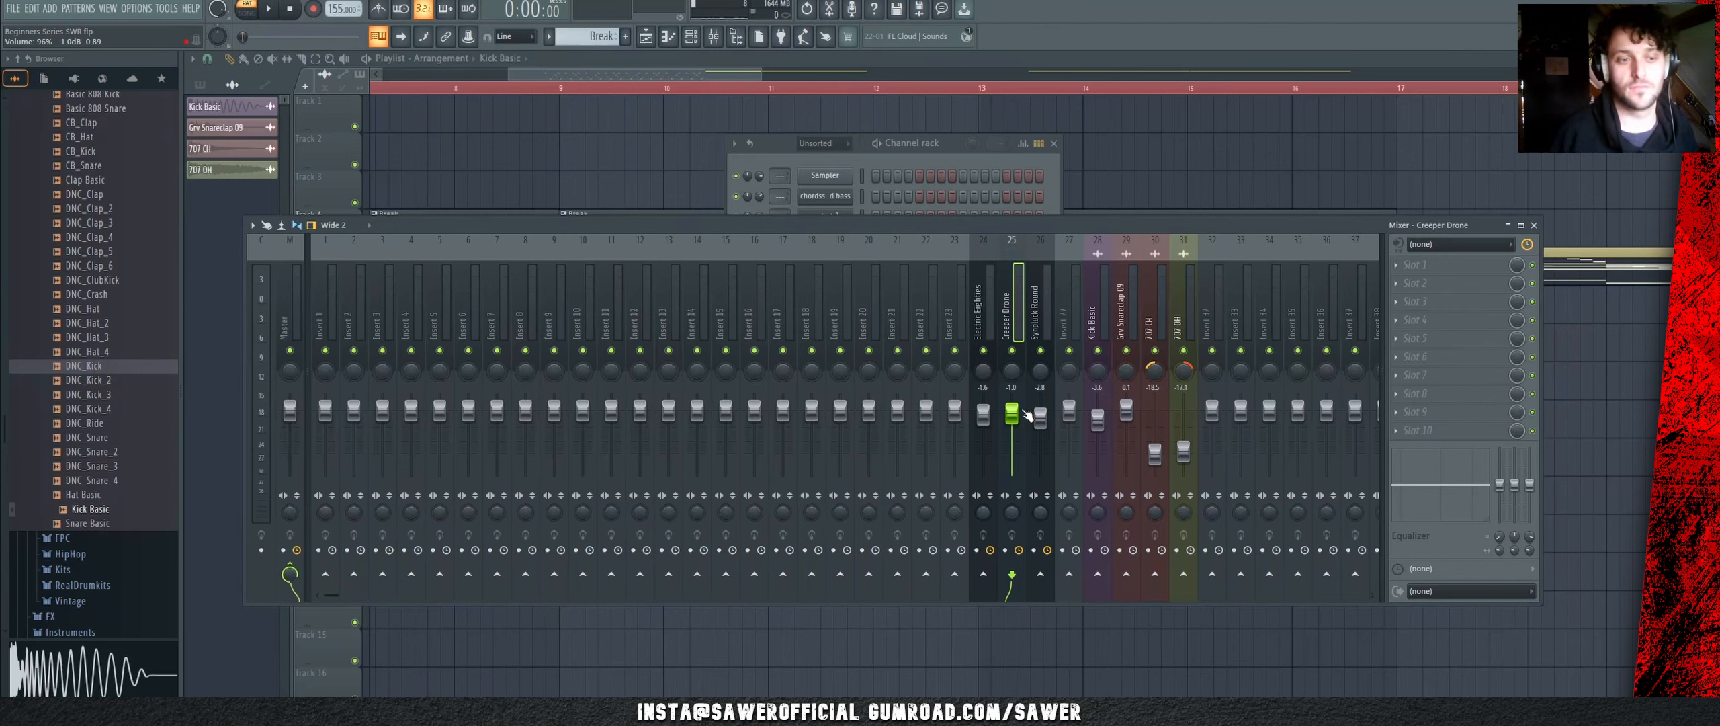
click(988, 307)
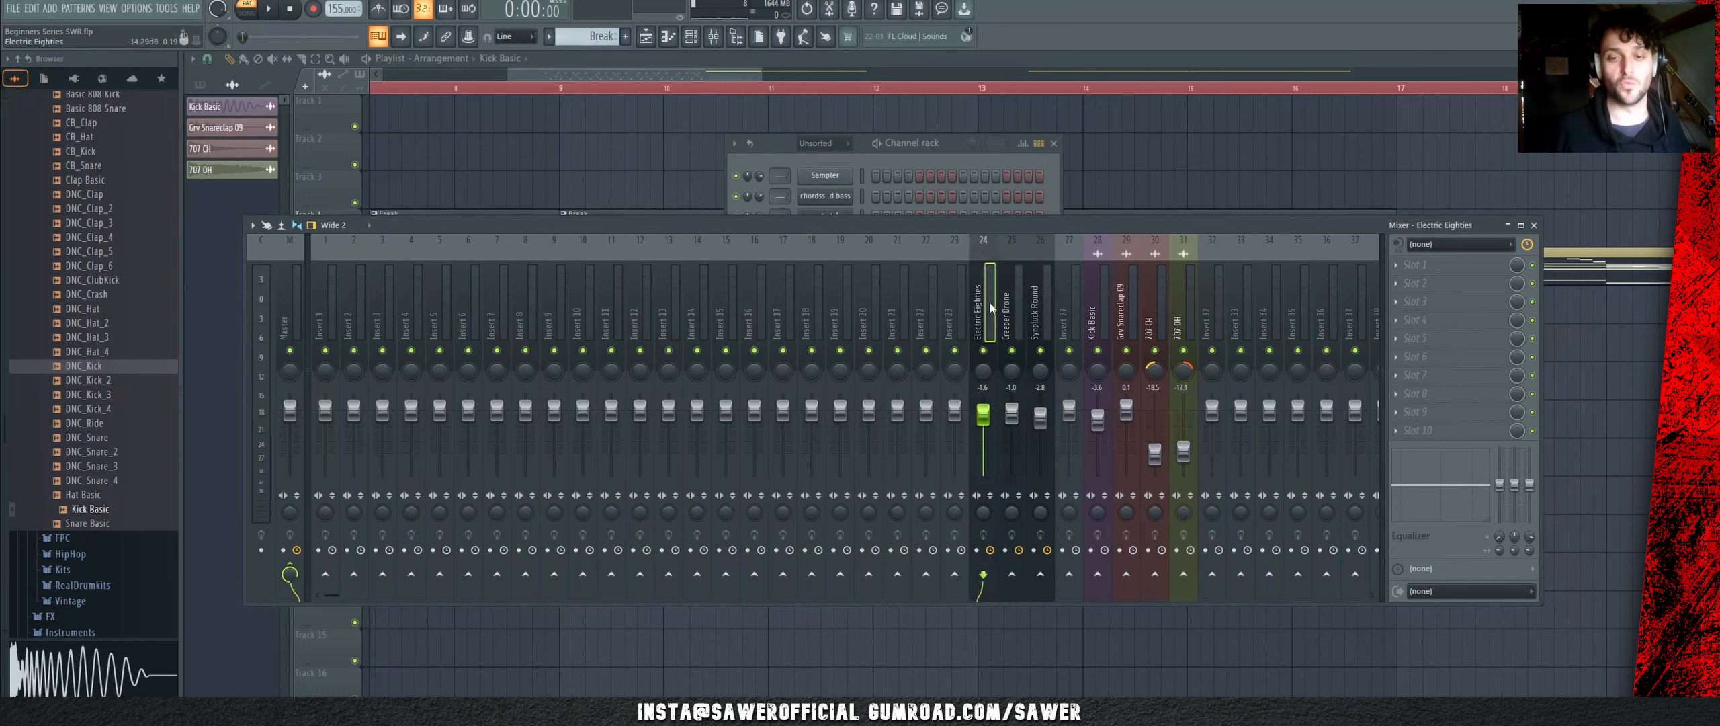
click(1429, 291)
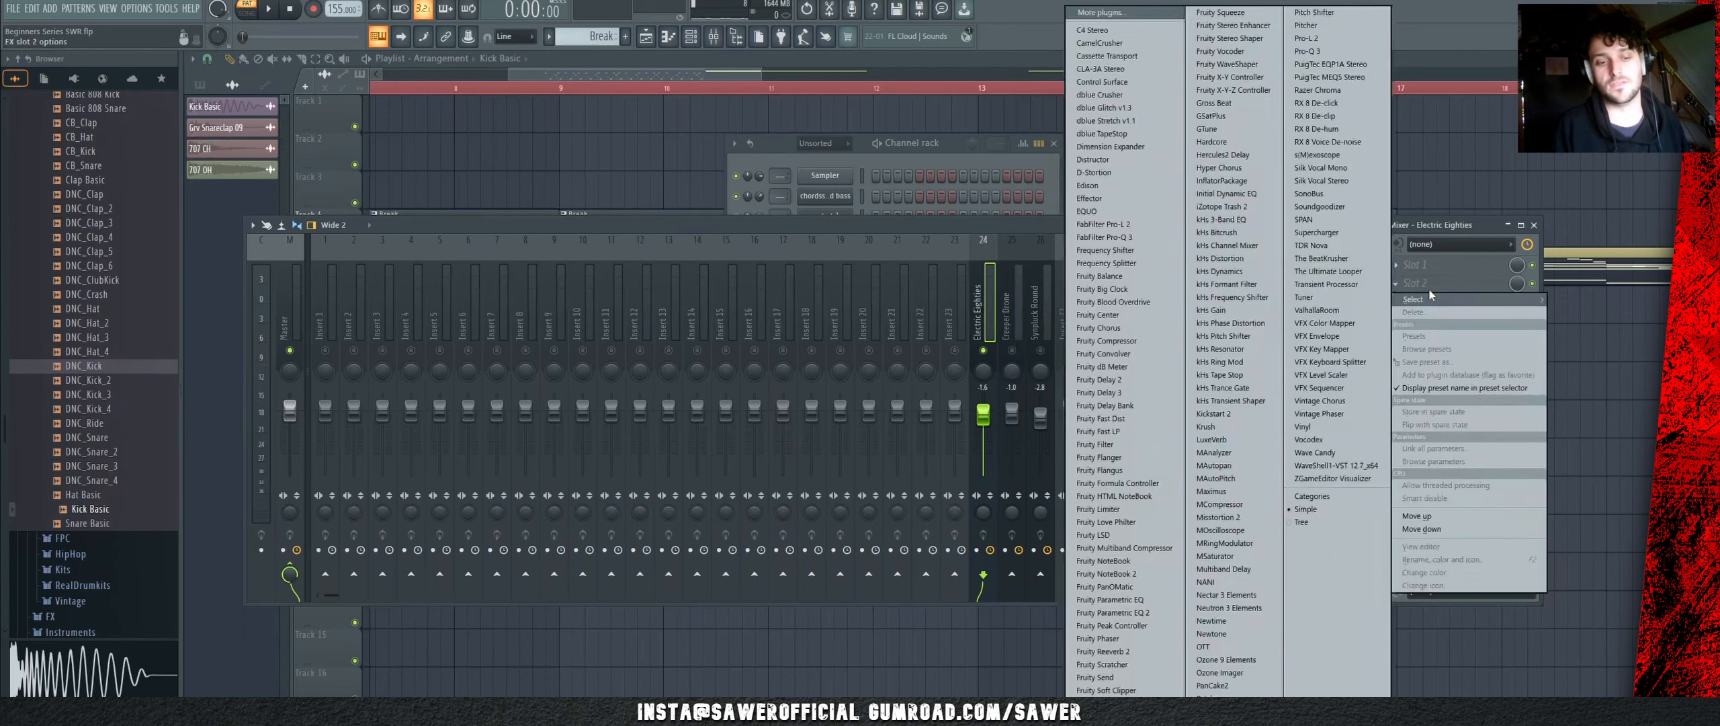
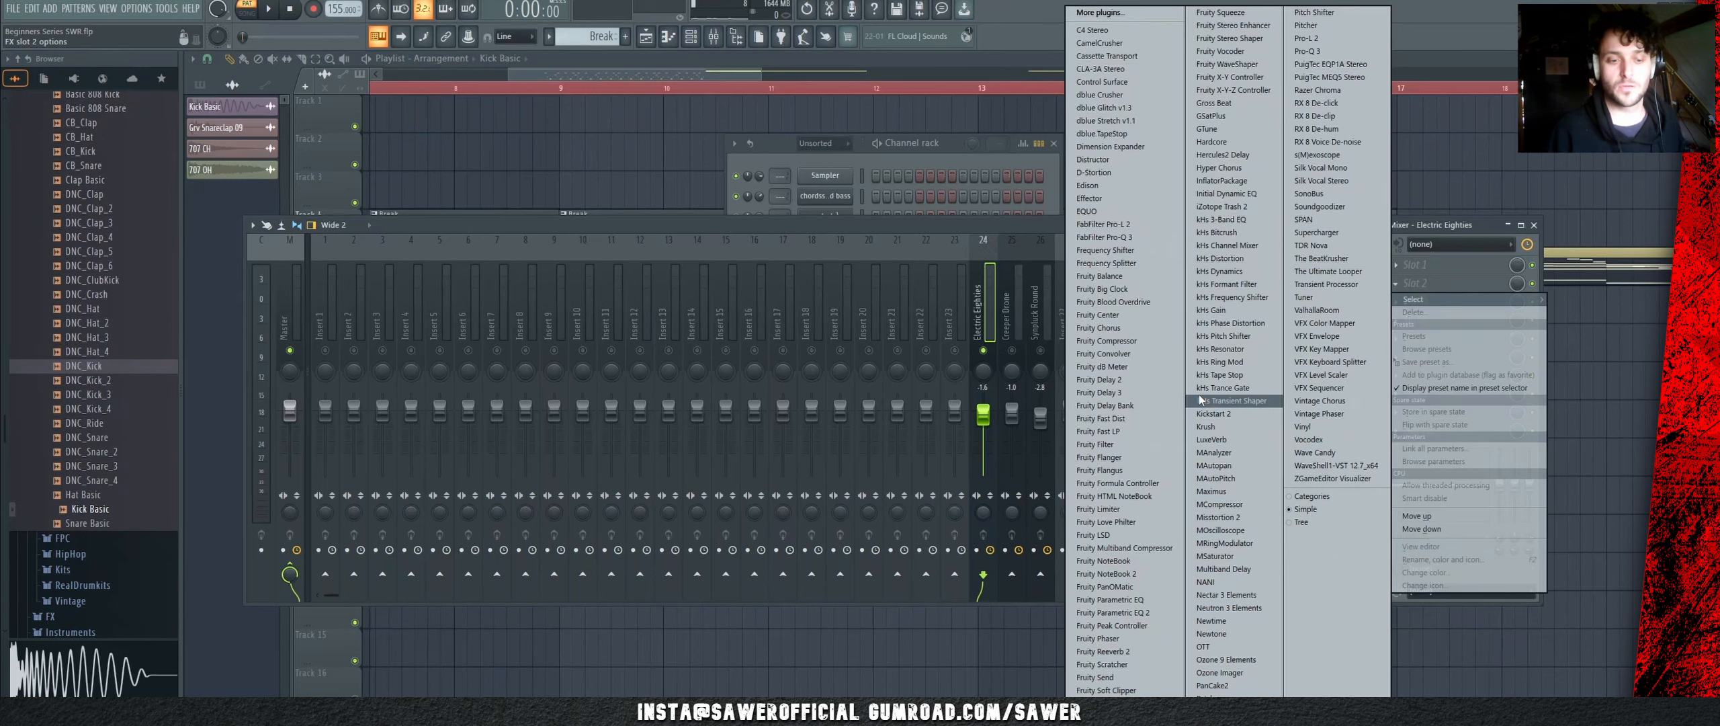
click(1112, 613)
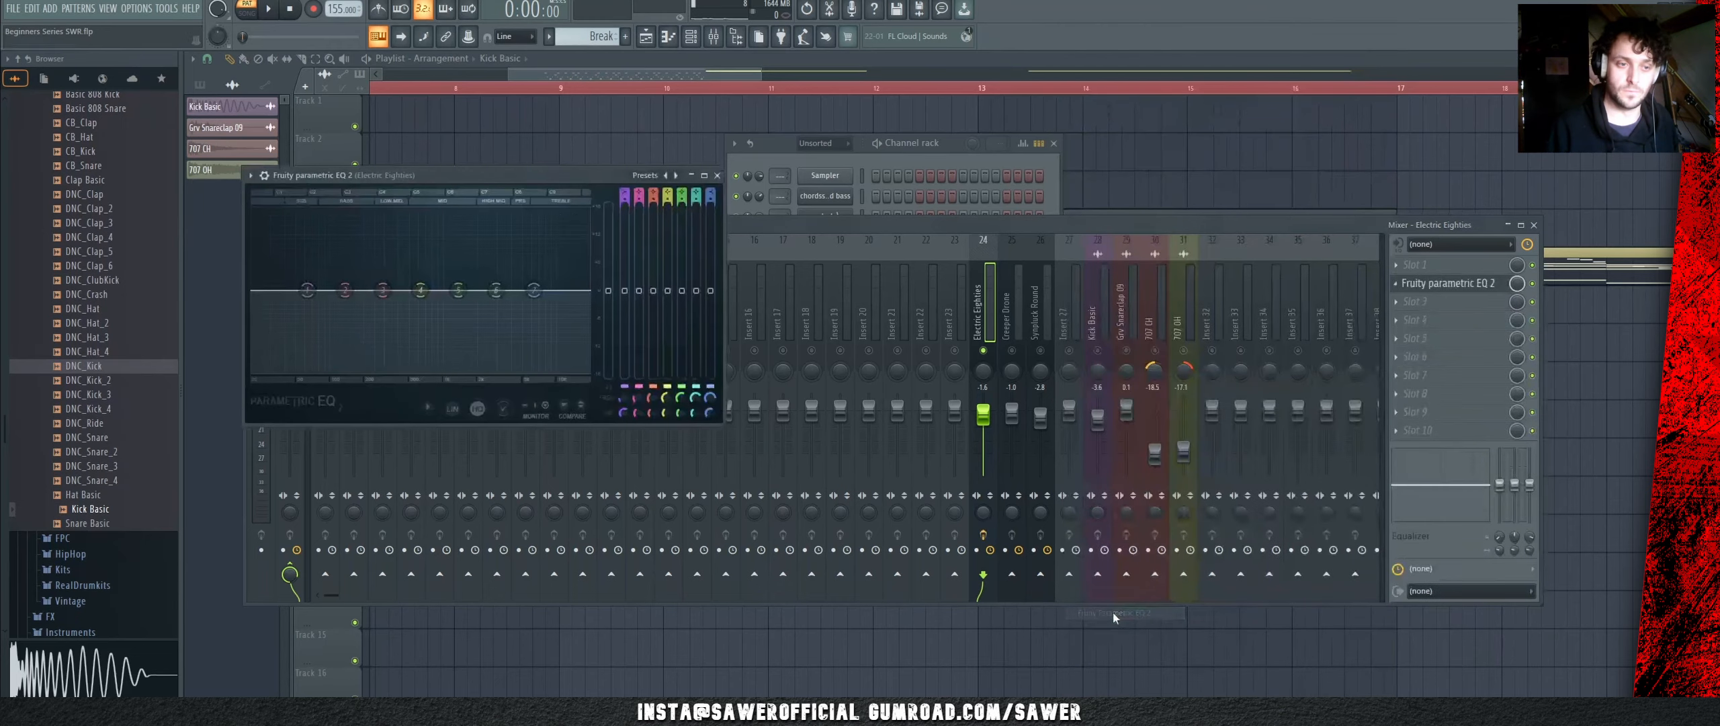
click(566, 164)
right_click(567, 163)
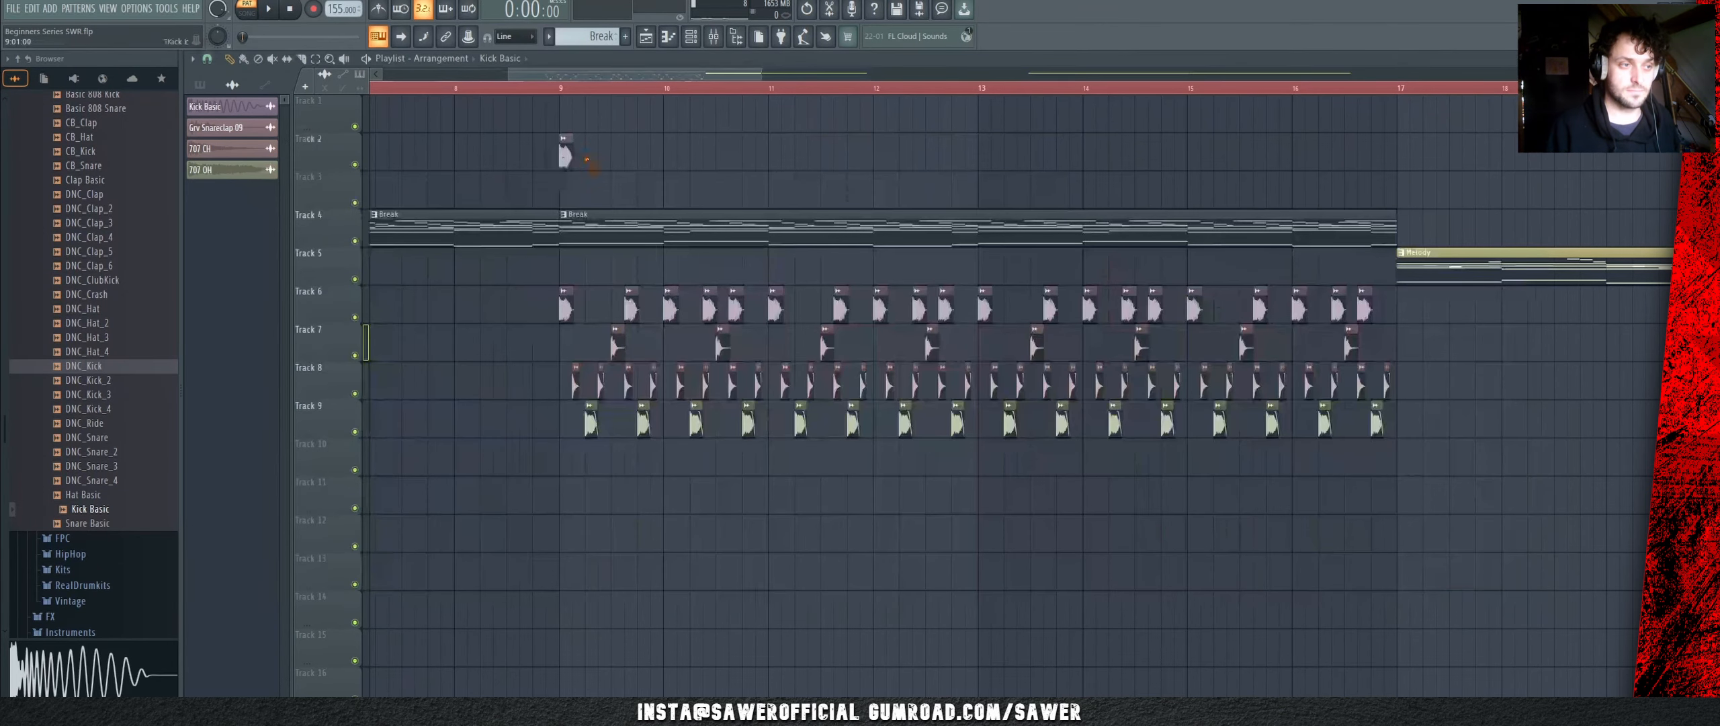
click(714, 36)
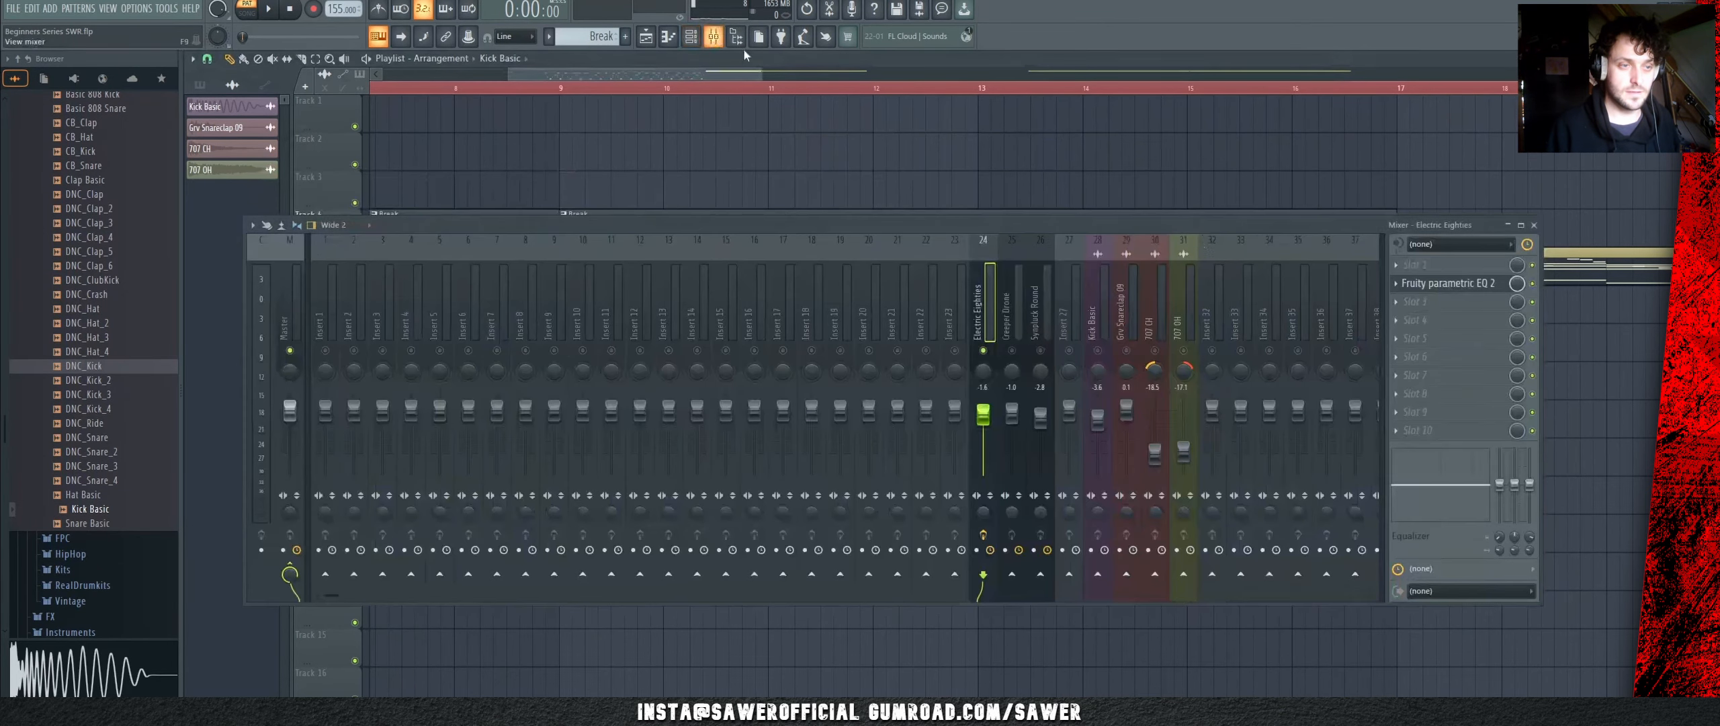
click(1451, 283)
Step: Place the Electric Eighties EQ window higher over the mixer and toggle playback
drag(573, 181, 828, 134)
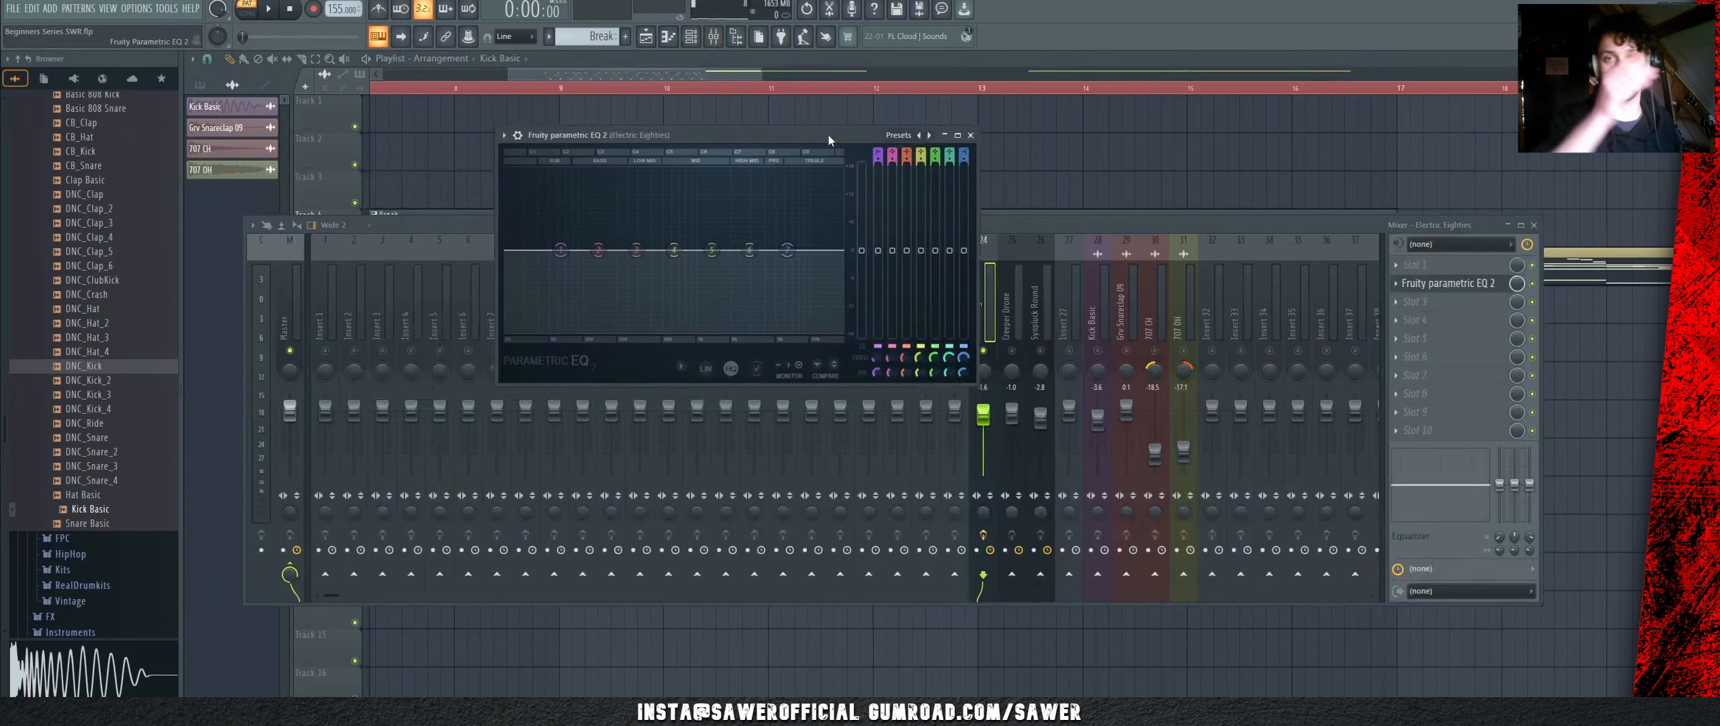
key(space)
drag(828, 134, 917, 145)
key(space)
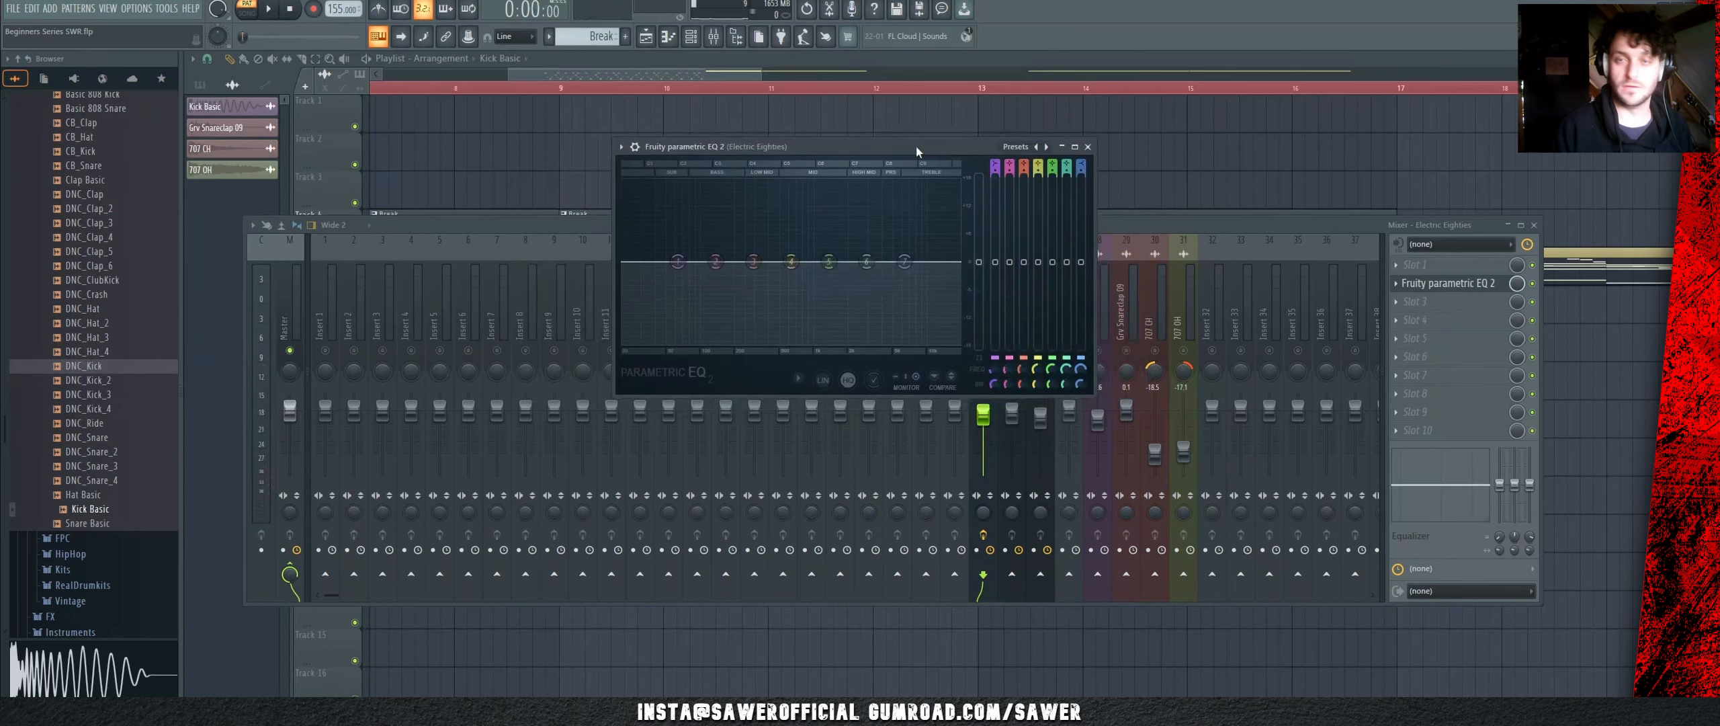
key(space)
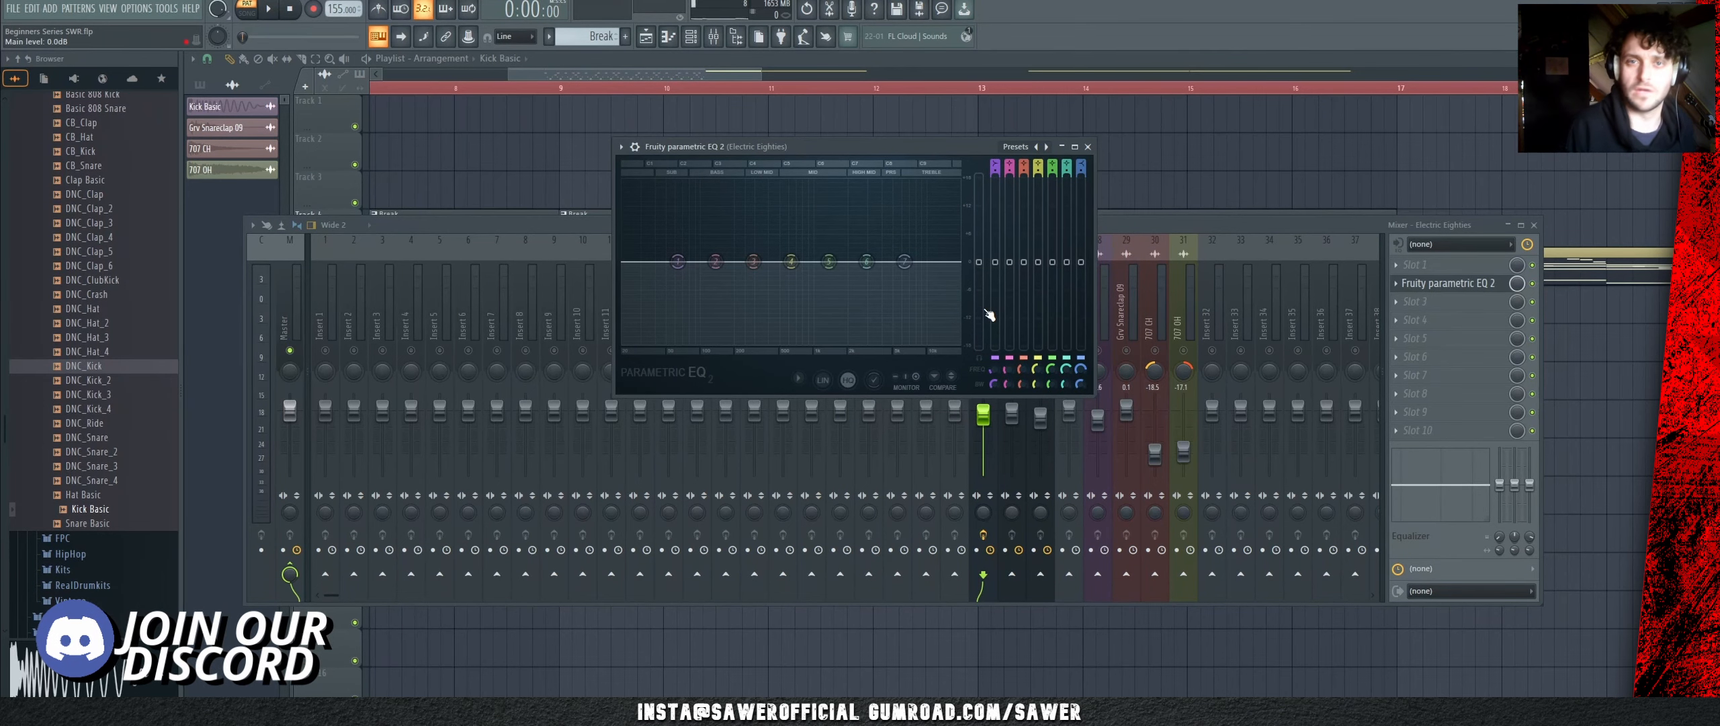
drag(938, 142, 960, 130)
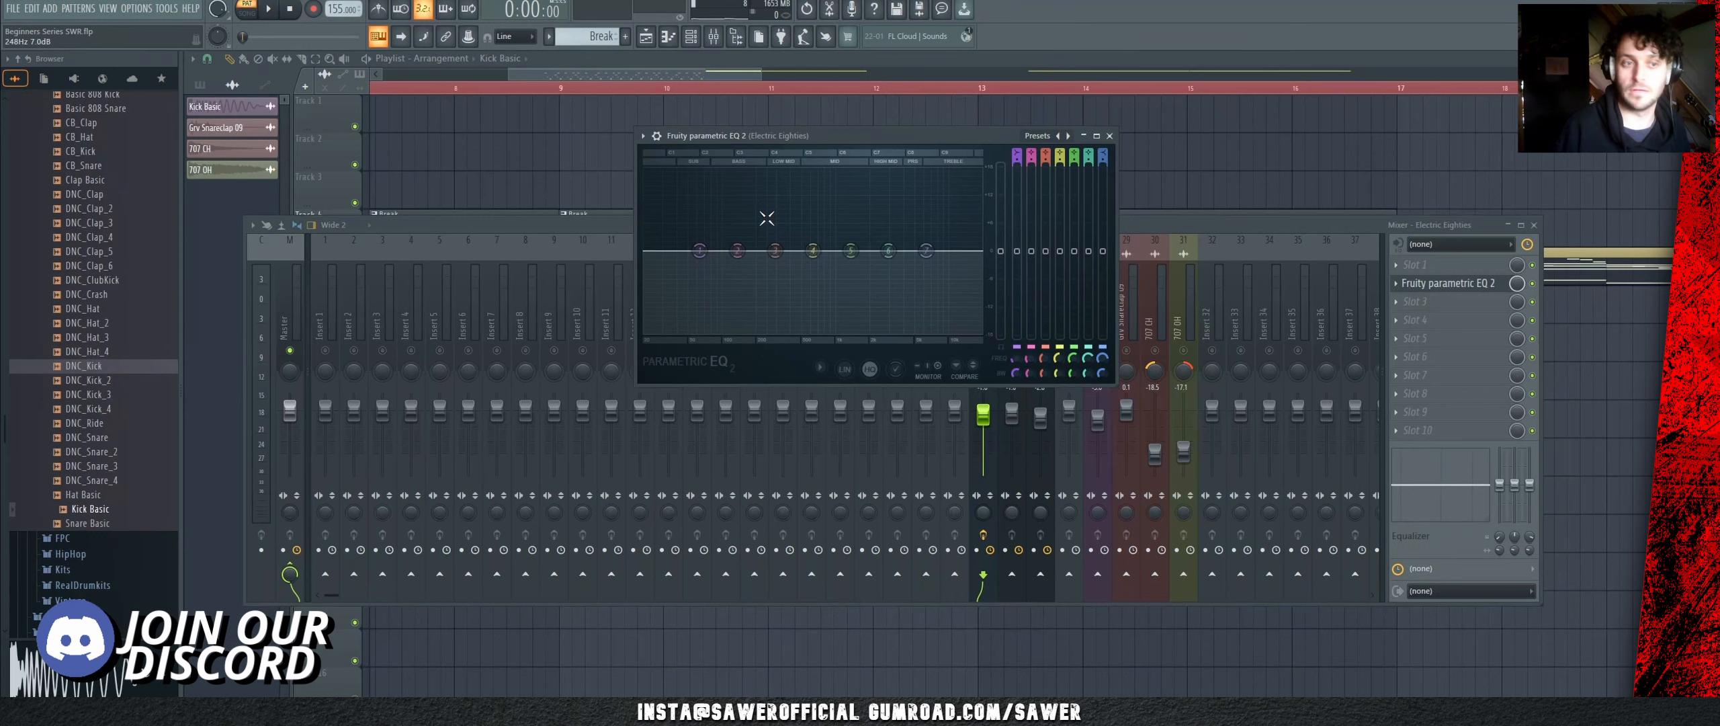
Step: Try pulling down the lowest and highest bands of the Electric Eighties EQ
drag(700, 251, 833, 334)
key(space)
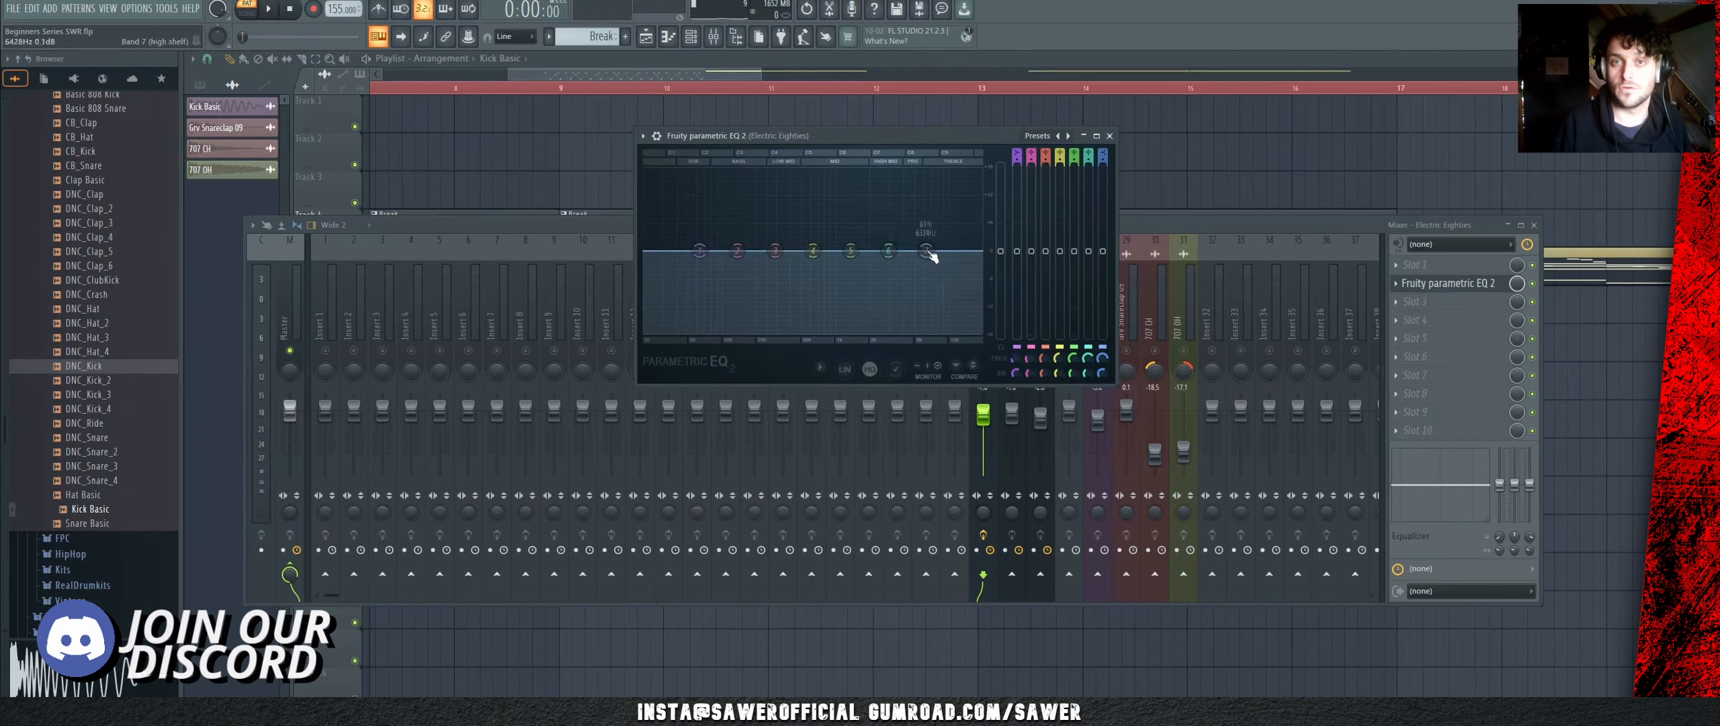
drag(928, 252, 815, 333)
key(space)
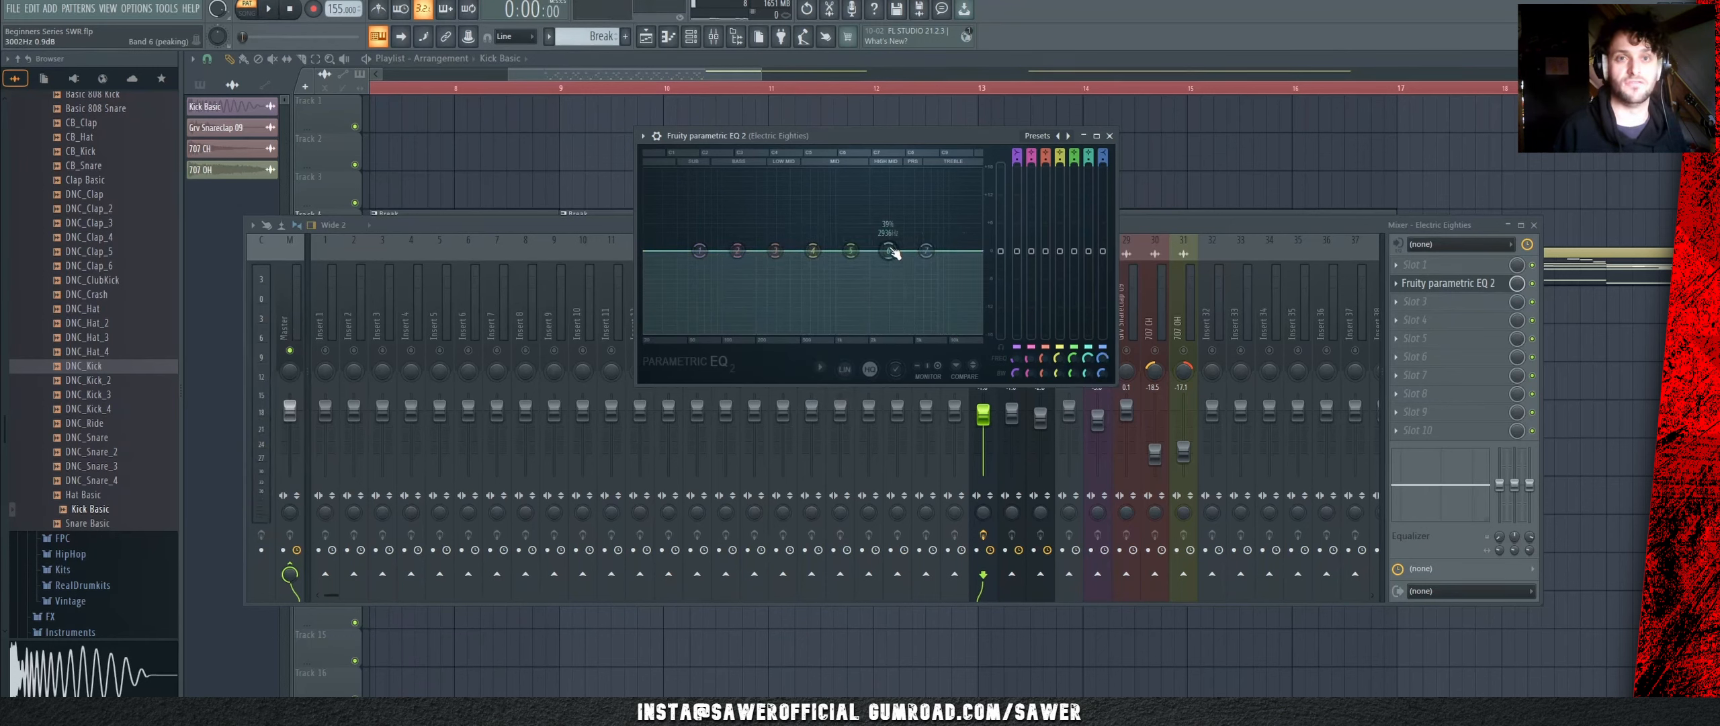
Step: Move the EQ window aside and raise band 1's frequency to about 300 Hz
drag(965, 135, 856, 128)
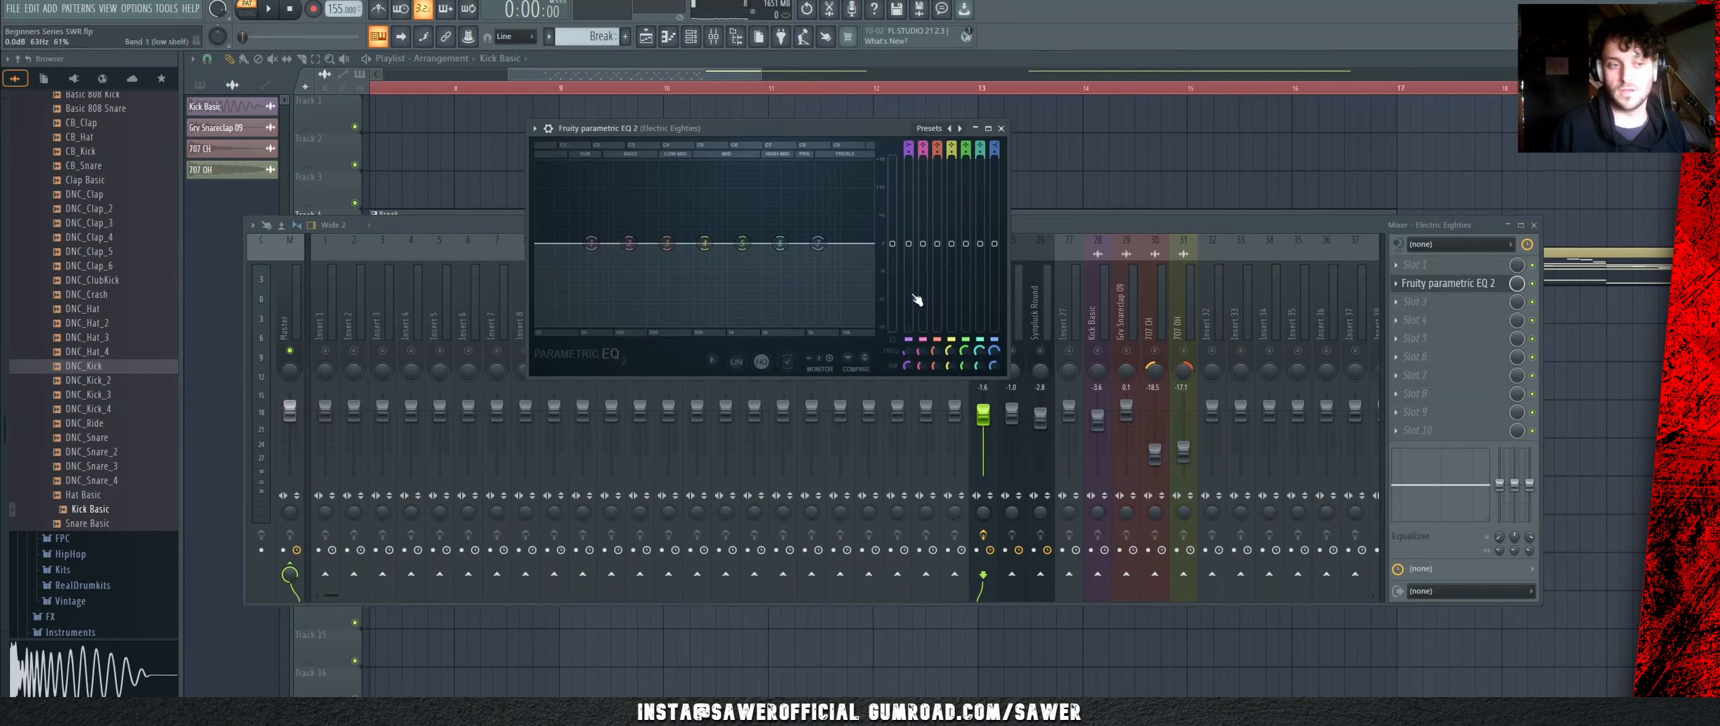
scroll(908, 354, up, 8)
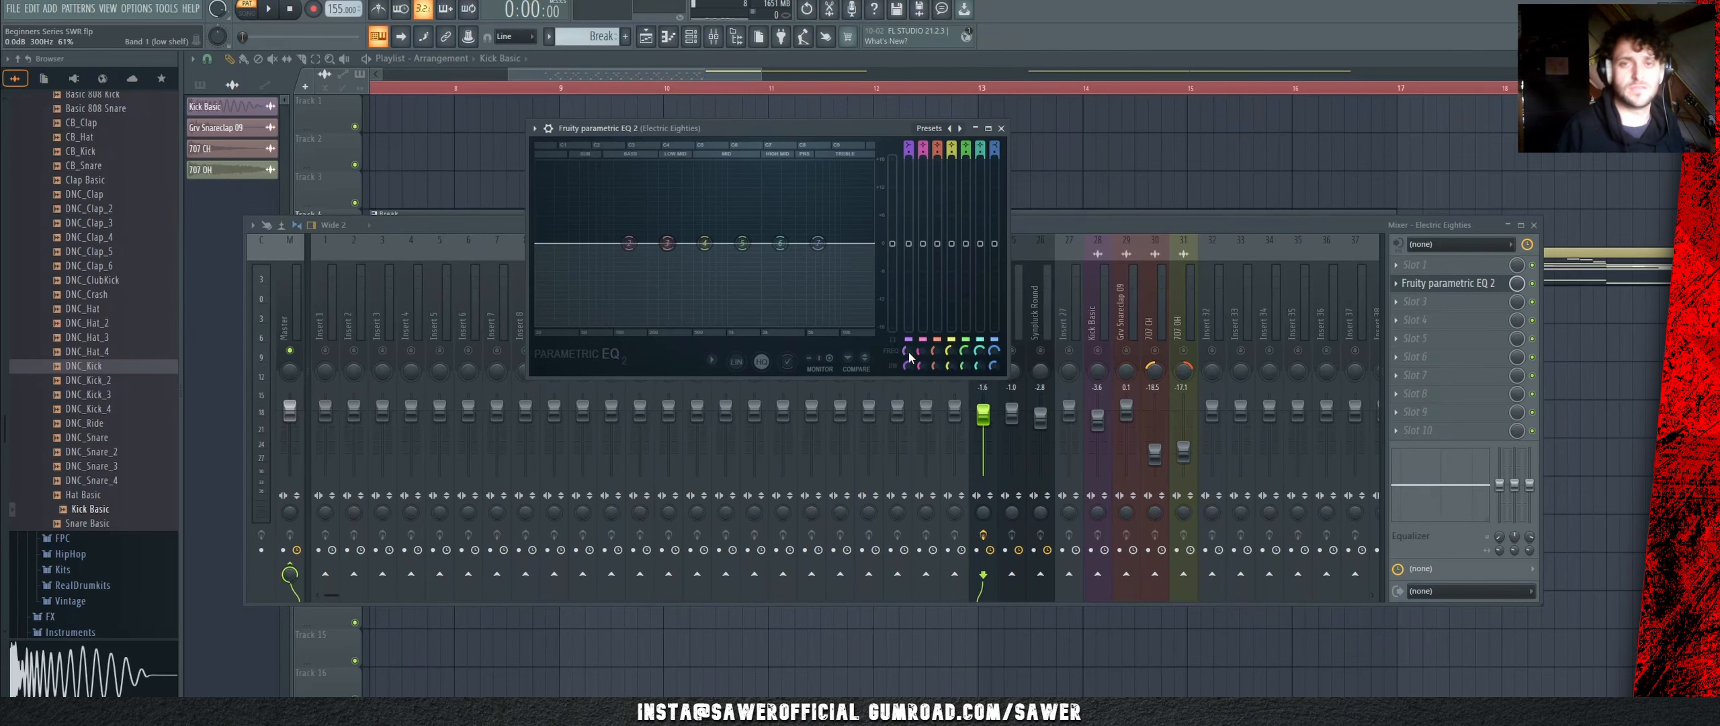
Step: Load Fruity Delay 3 in slot 4 of the Synpluck Round mixer track and place its window over the mixer
click(1045, 293)
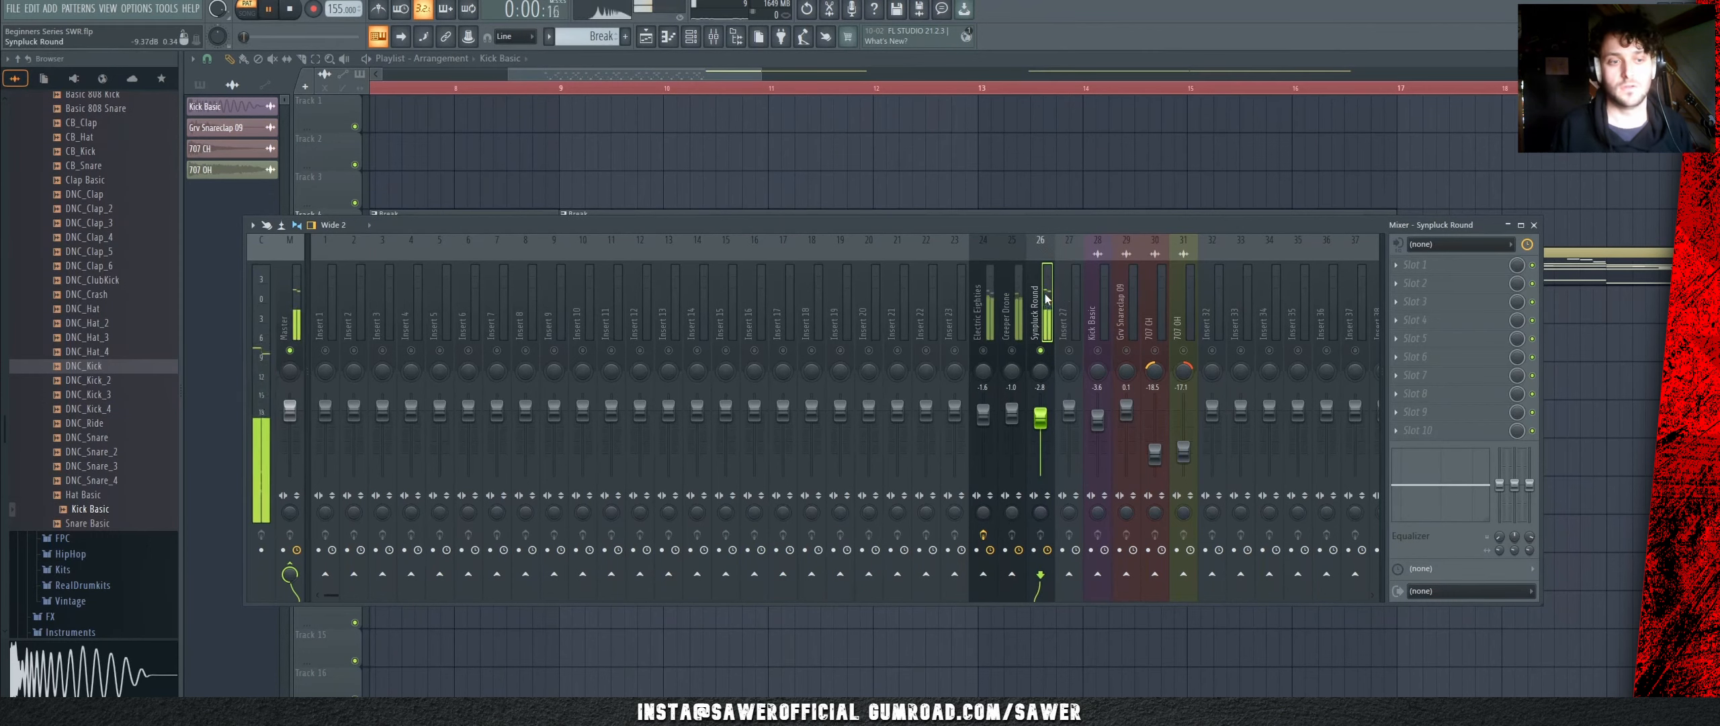
click(1439, 326)
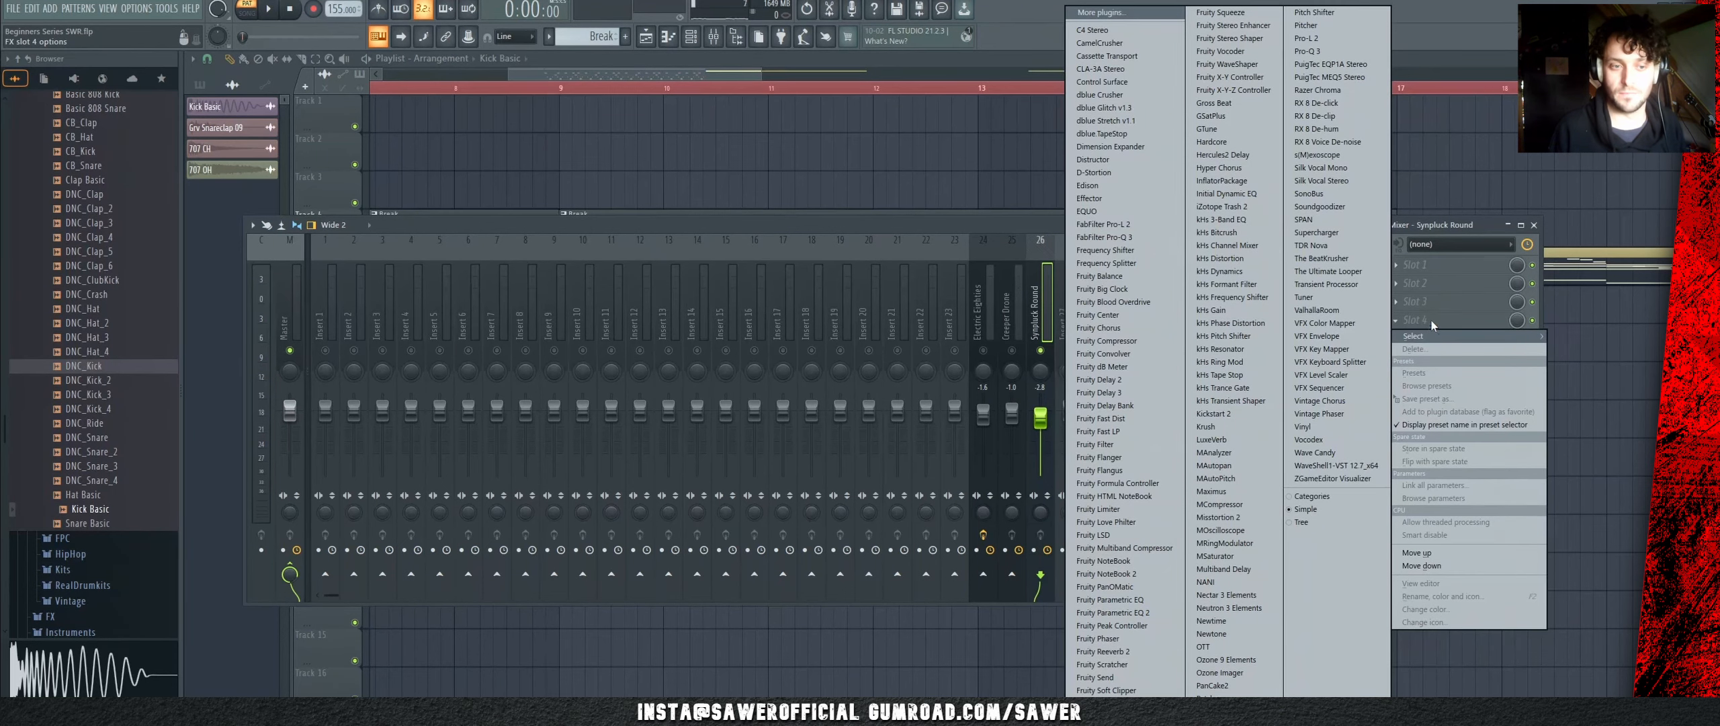
click(1140, 394)
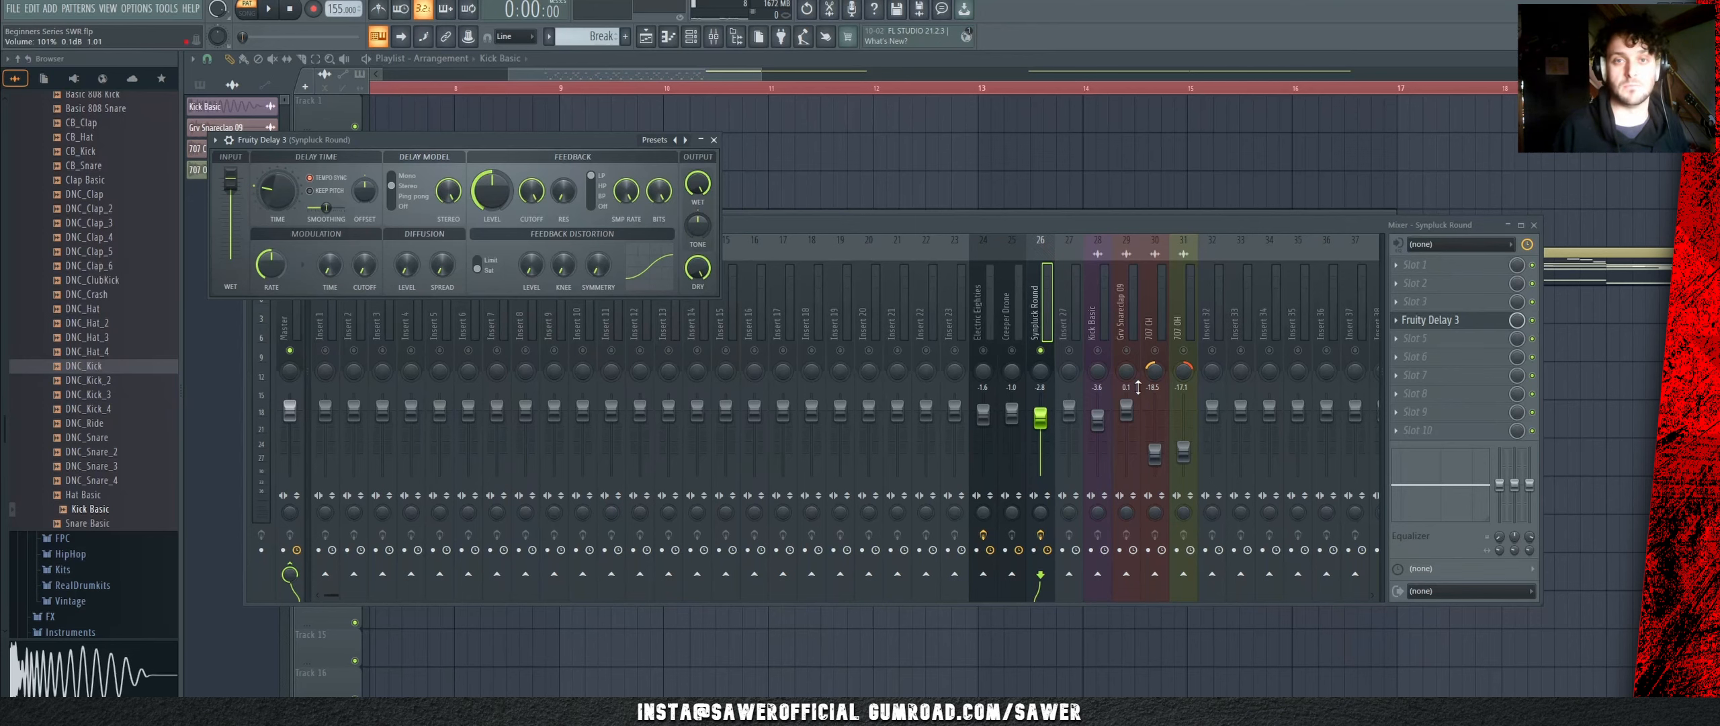
drag(537, 142, 1008, 186)
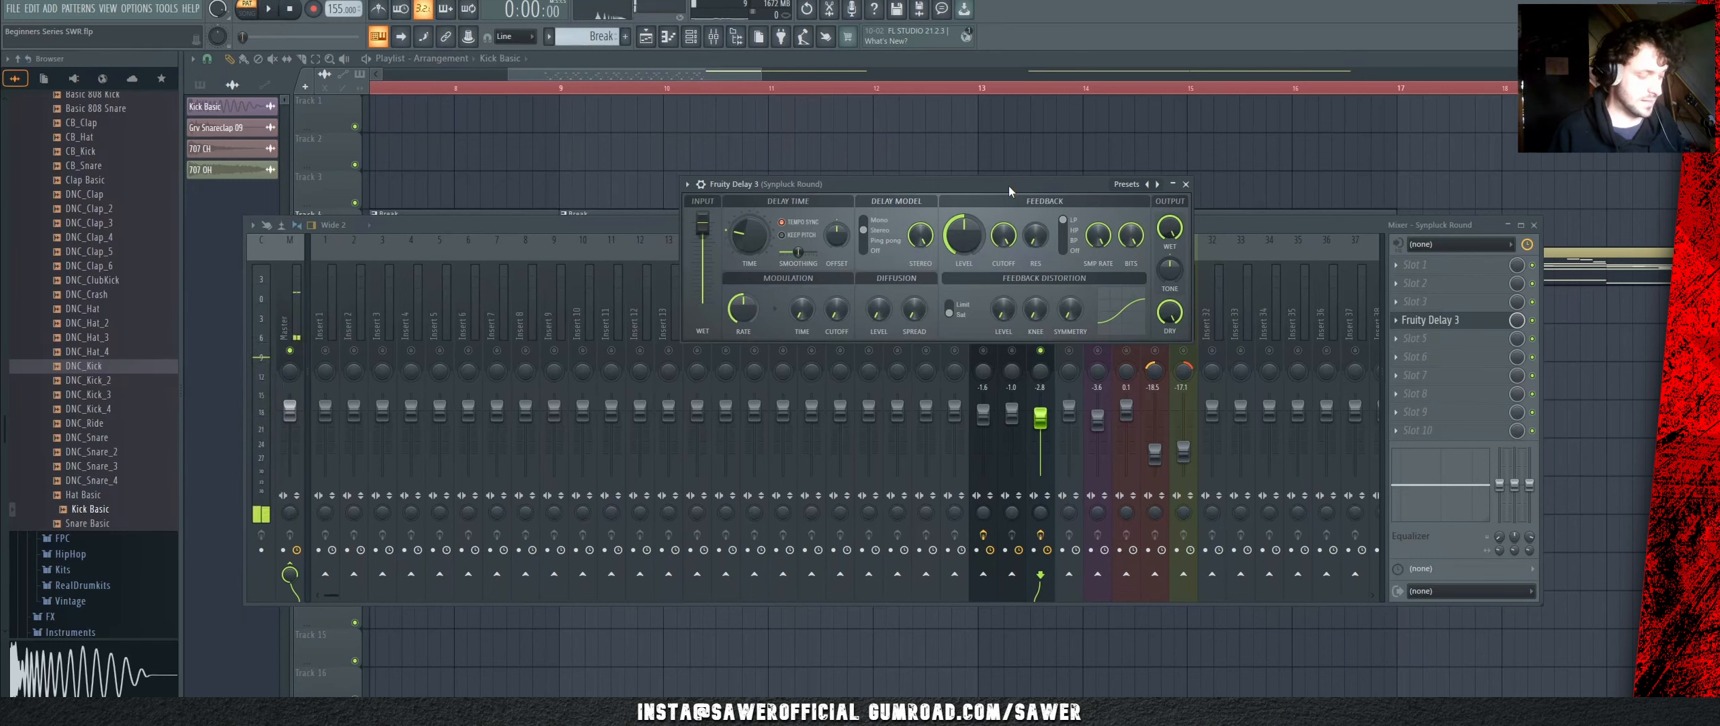
Step: Select only the Synpluck Round channel in the channel rack and switch its Fruity Delay 3 to the ping pong model
click(691, 37)
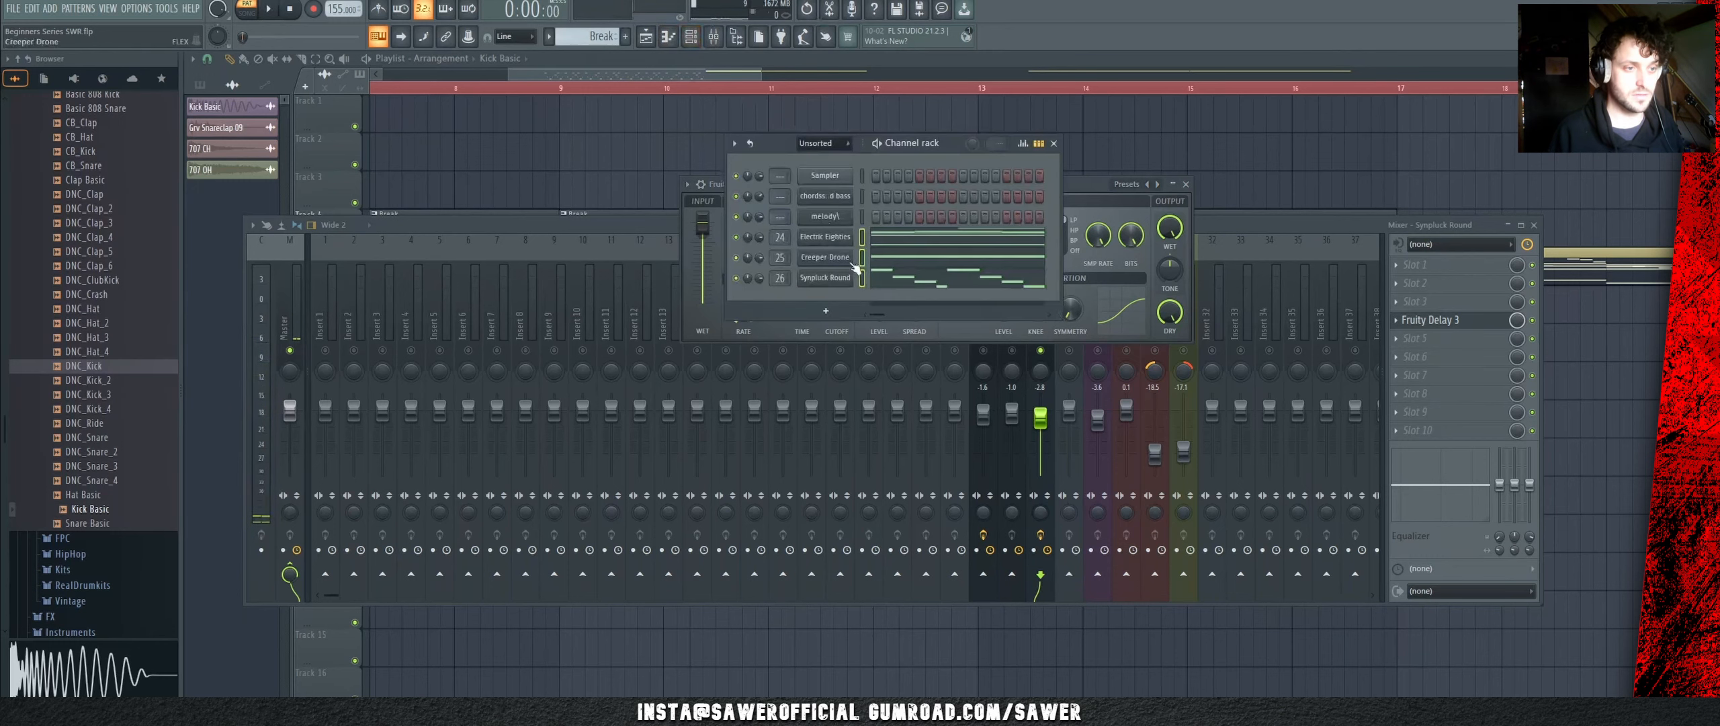
click(1100, 182)
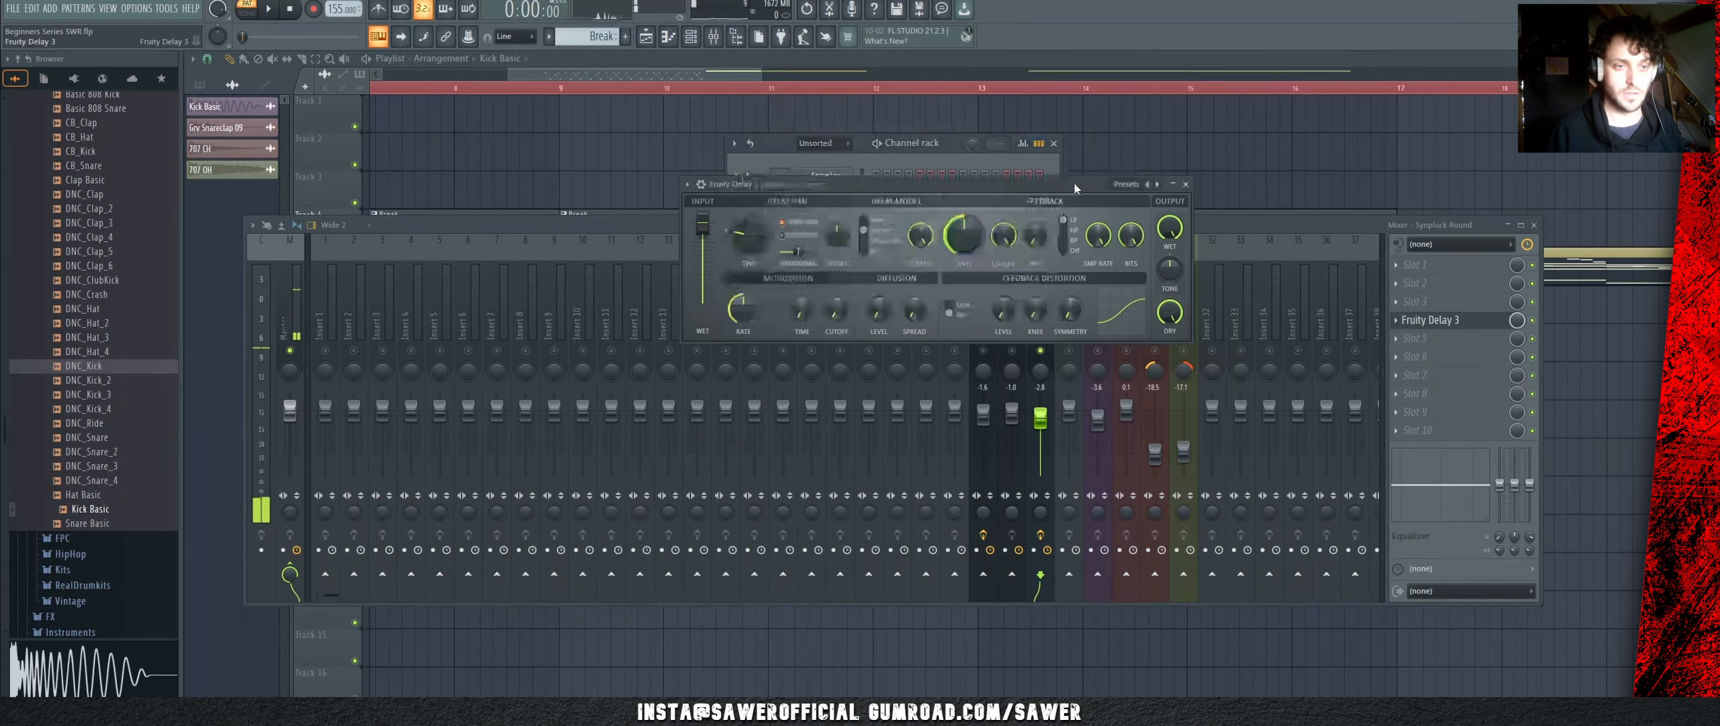
drag(1073, 182, 1156, 162)
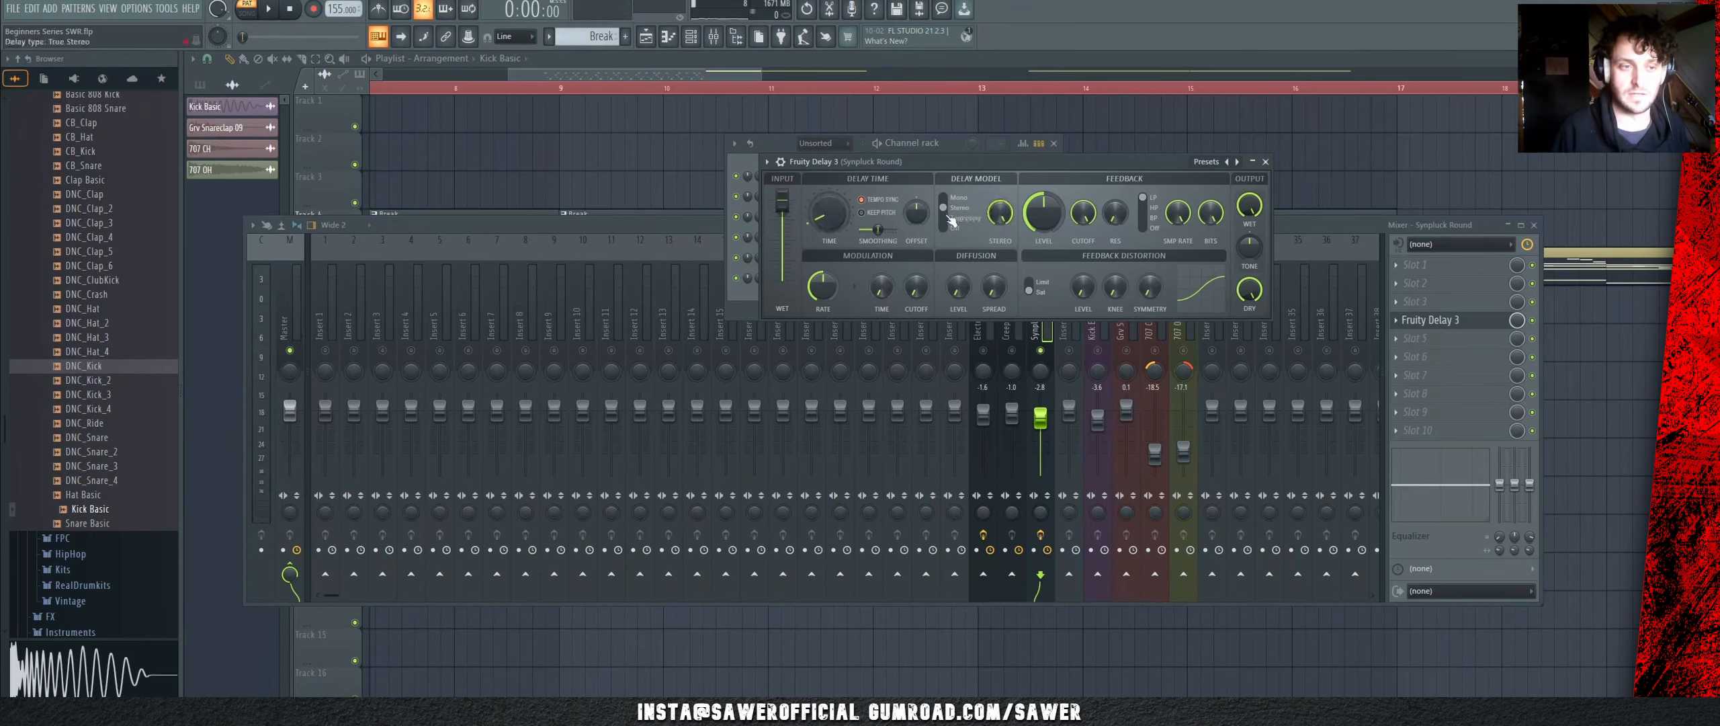
drag(949, 212, 952, 220)
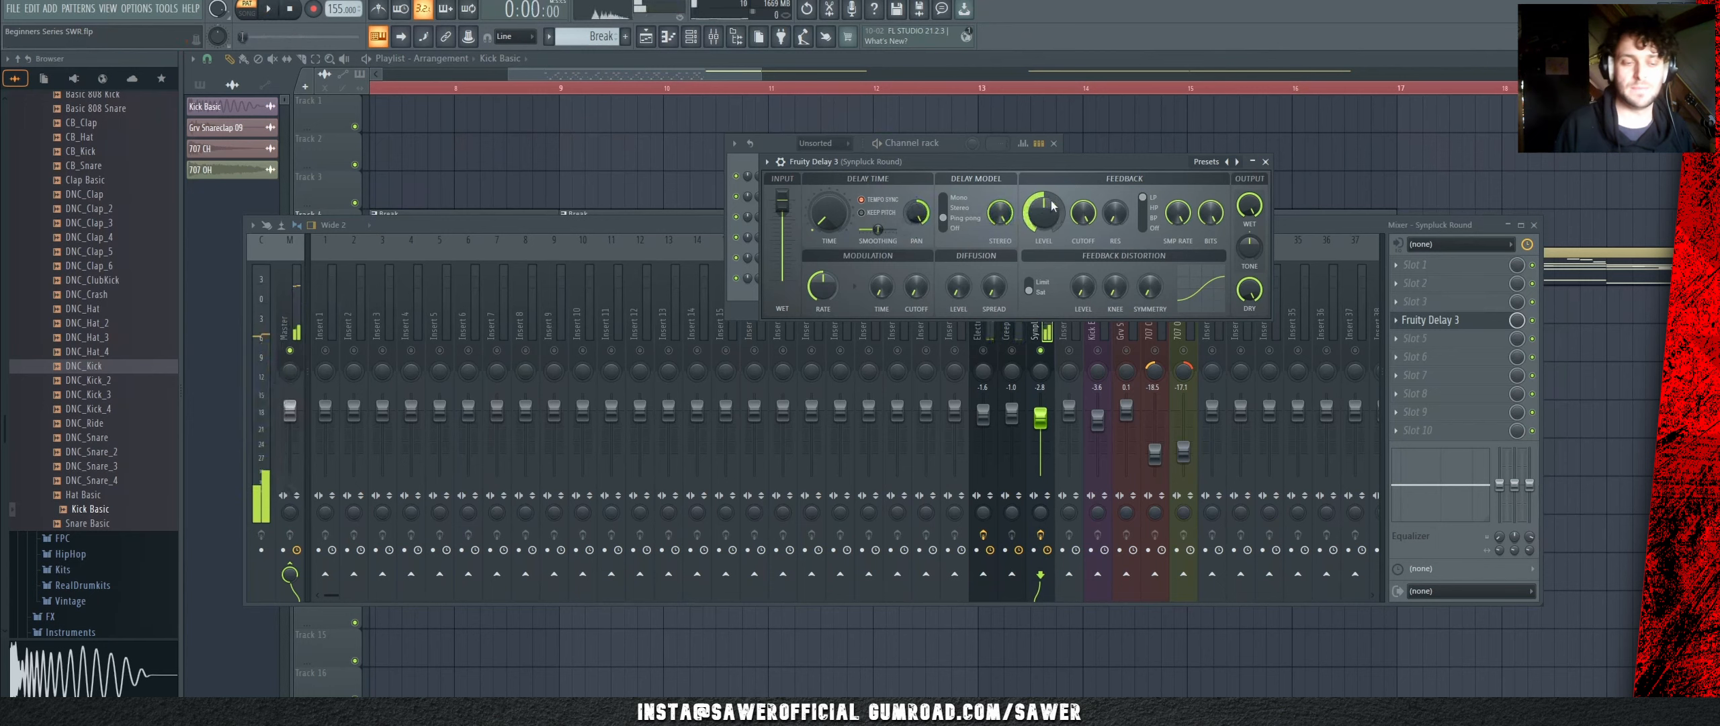
Step: Adjust the delay's feedback level and lower its wet output while auditioning the pluck, and close the delay window
drag(1031, 213, 1030, 215)
key(space)
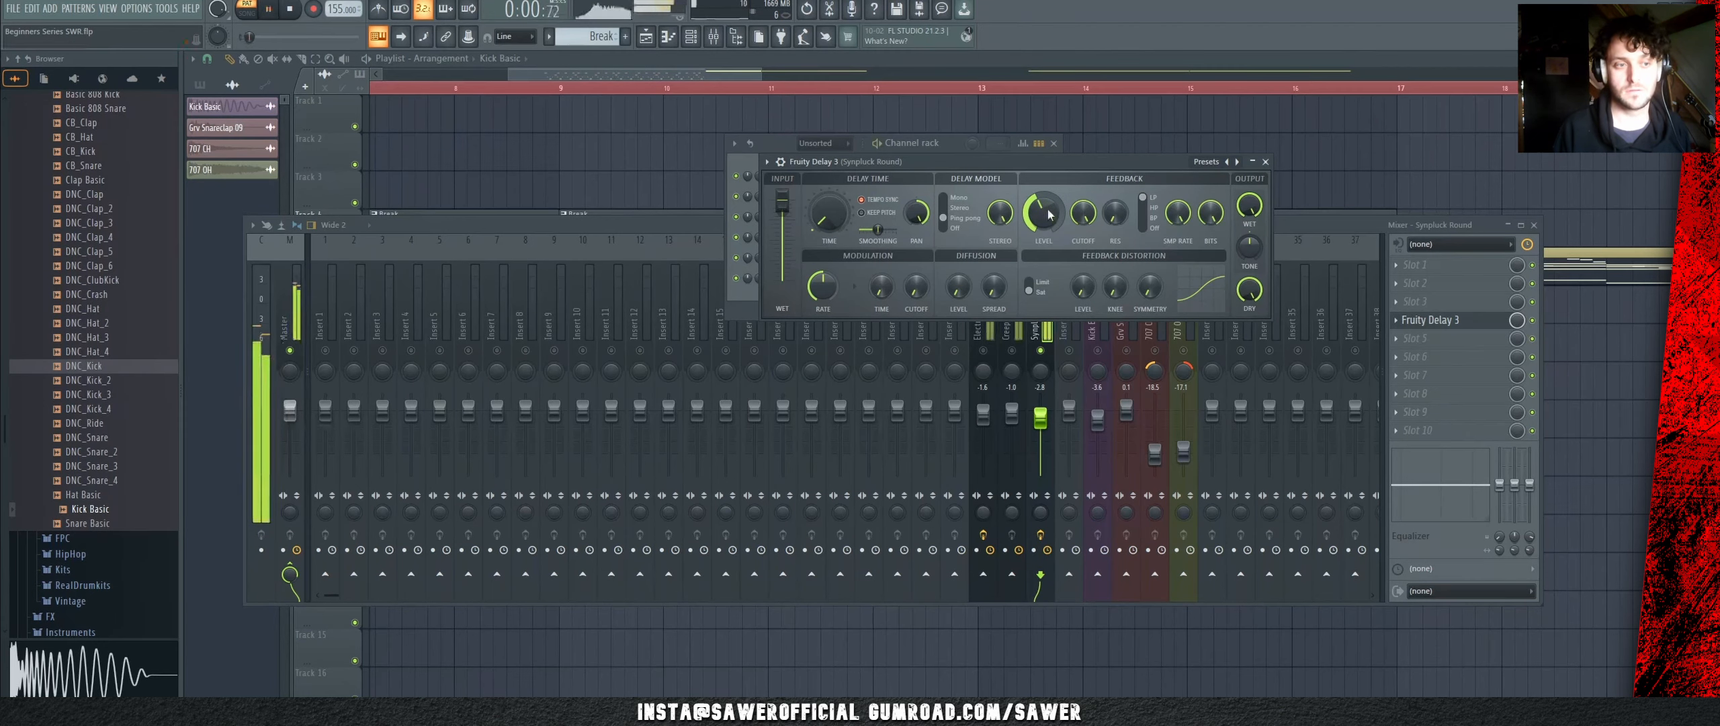
key(space)
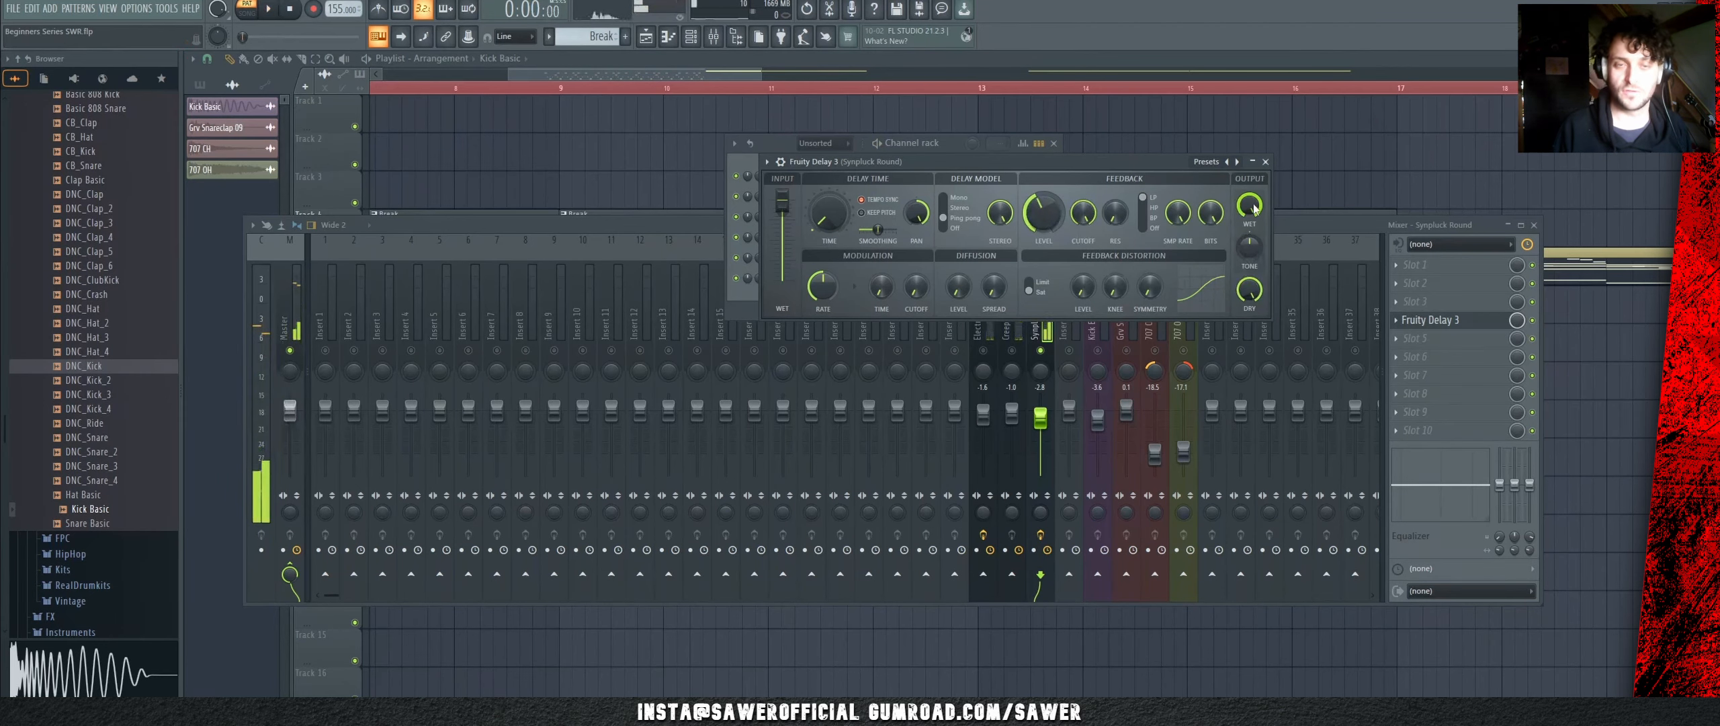
key(space)
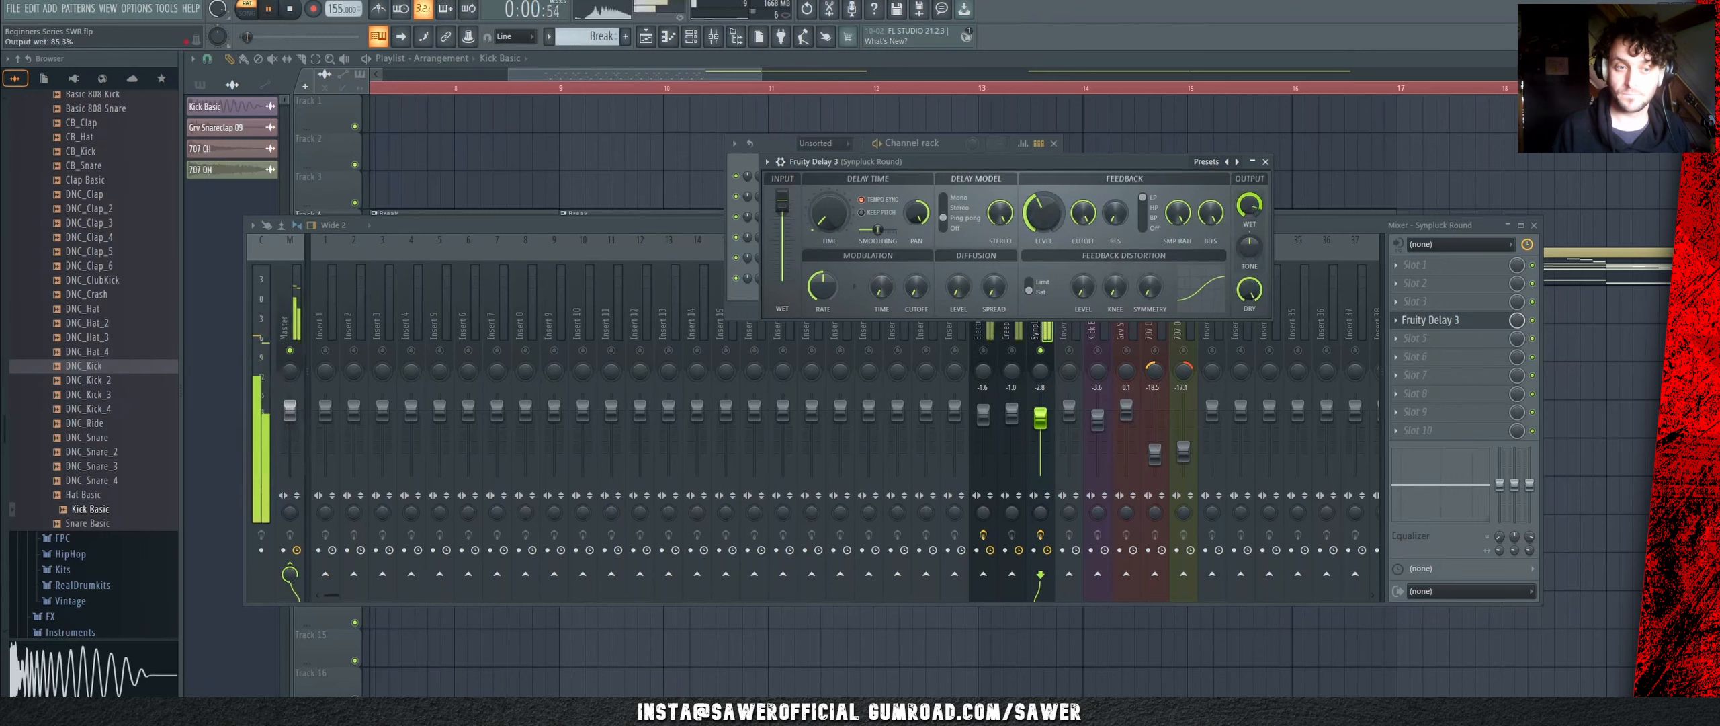
key(space)
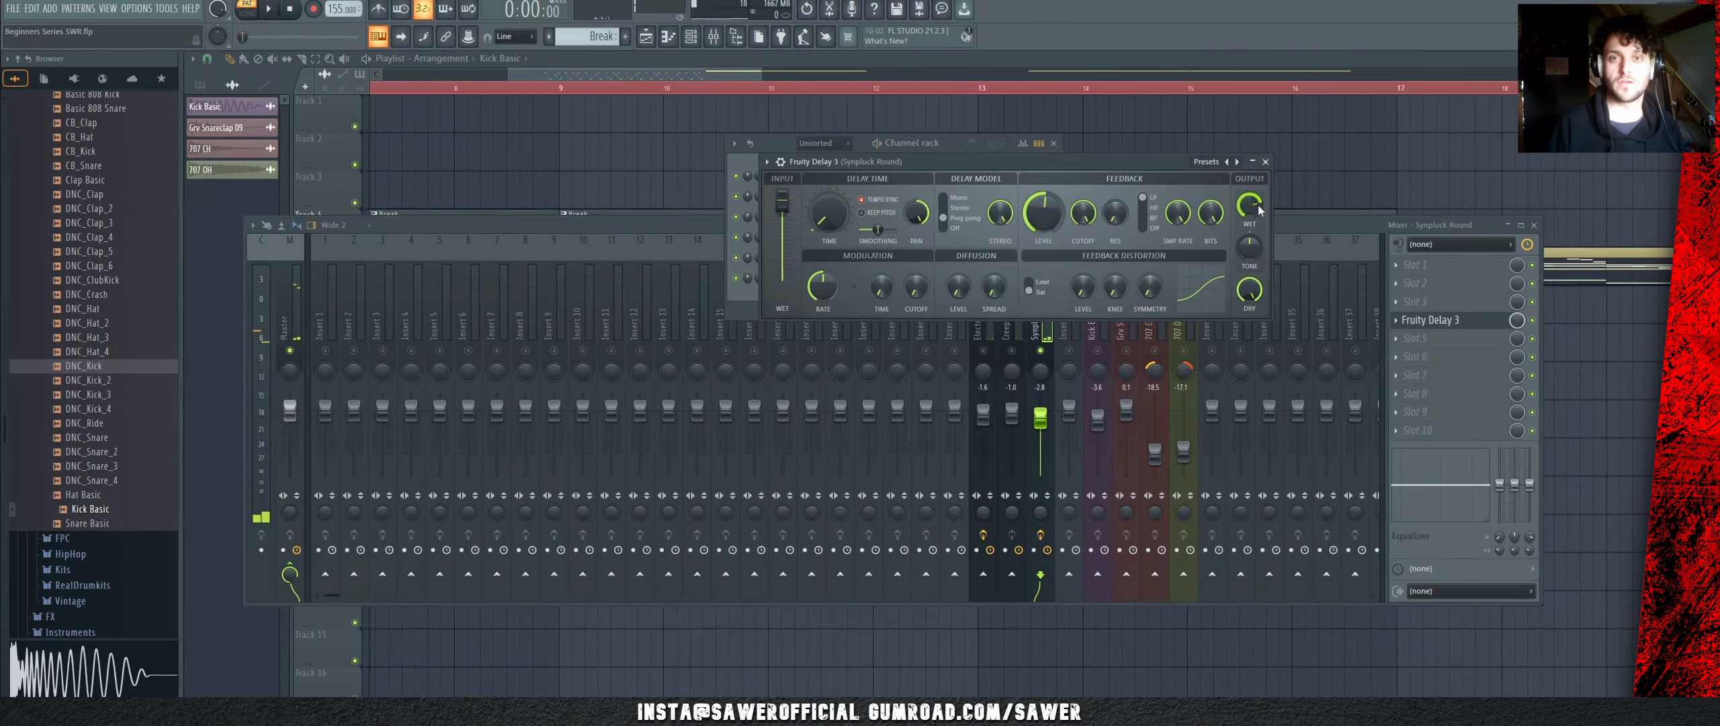
click(1265, 162)
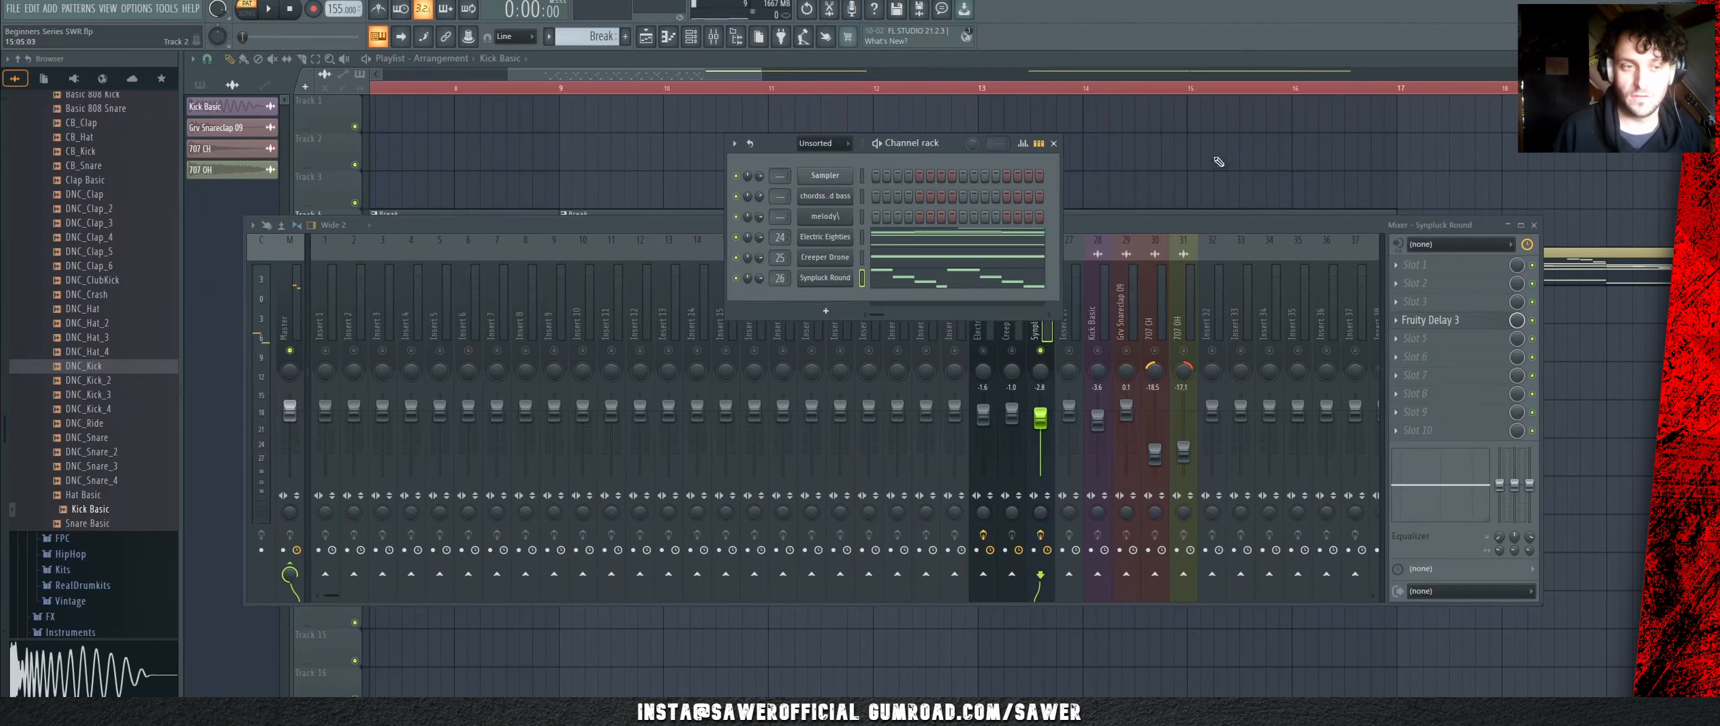
Step: Close the channel rack, load Fruity Reeverb 2 in Synpluck Round's slot 7 and audition it
click(1054, 144)
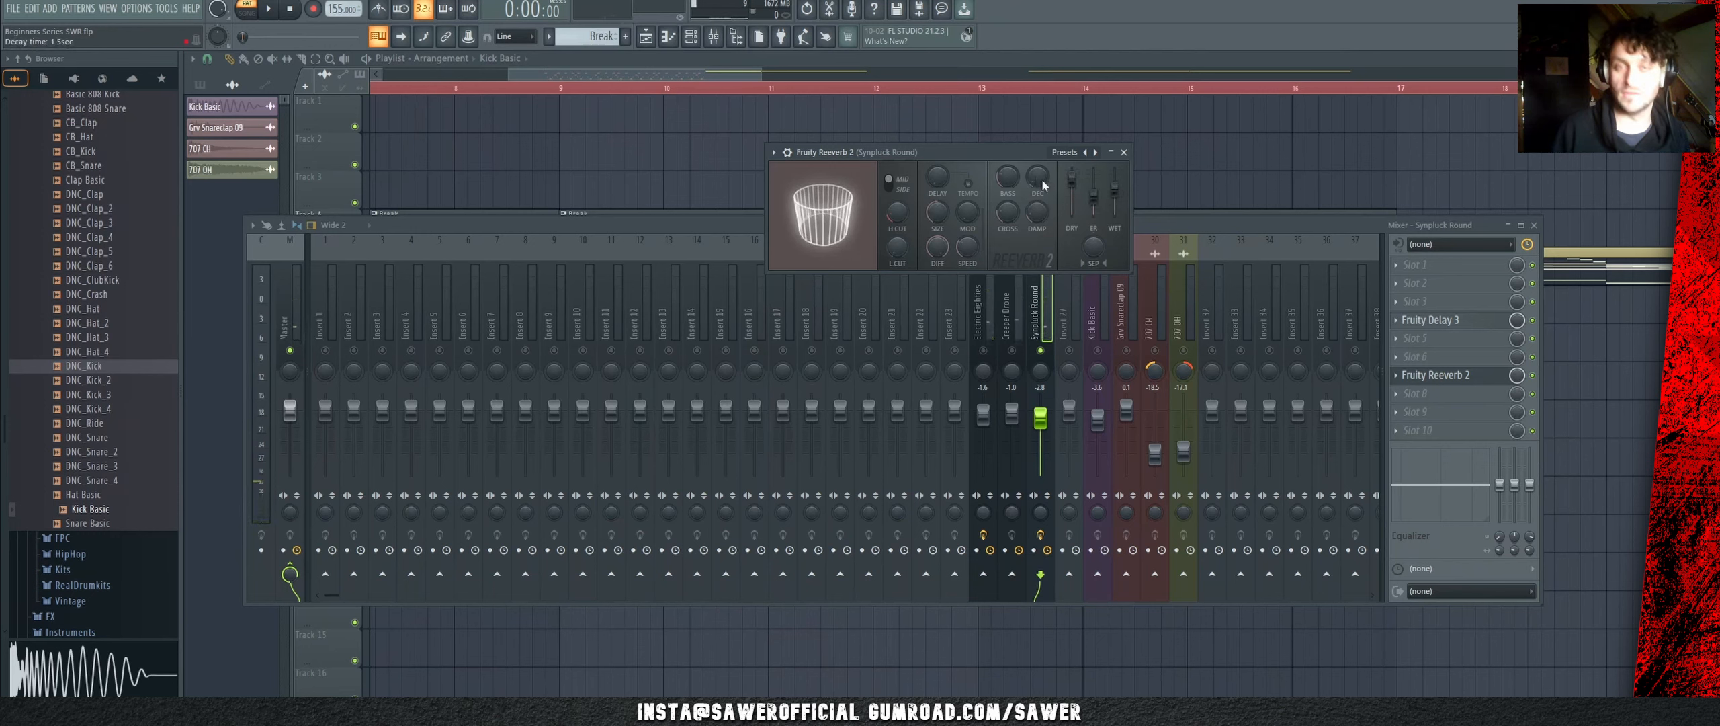
scroll(1039, 178, up, 5)
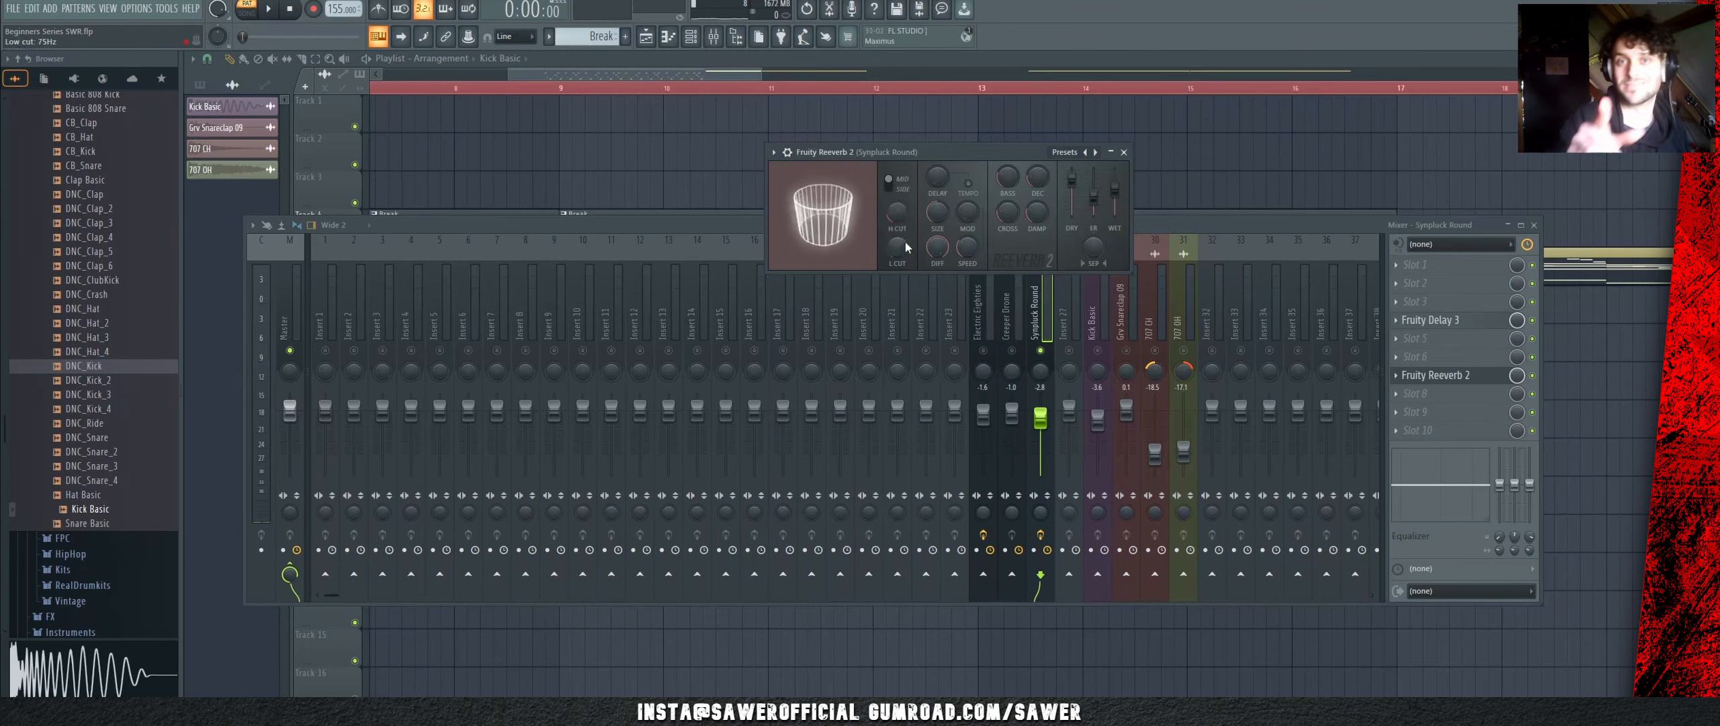
key(space)
key(space)
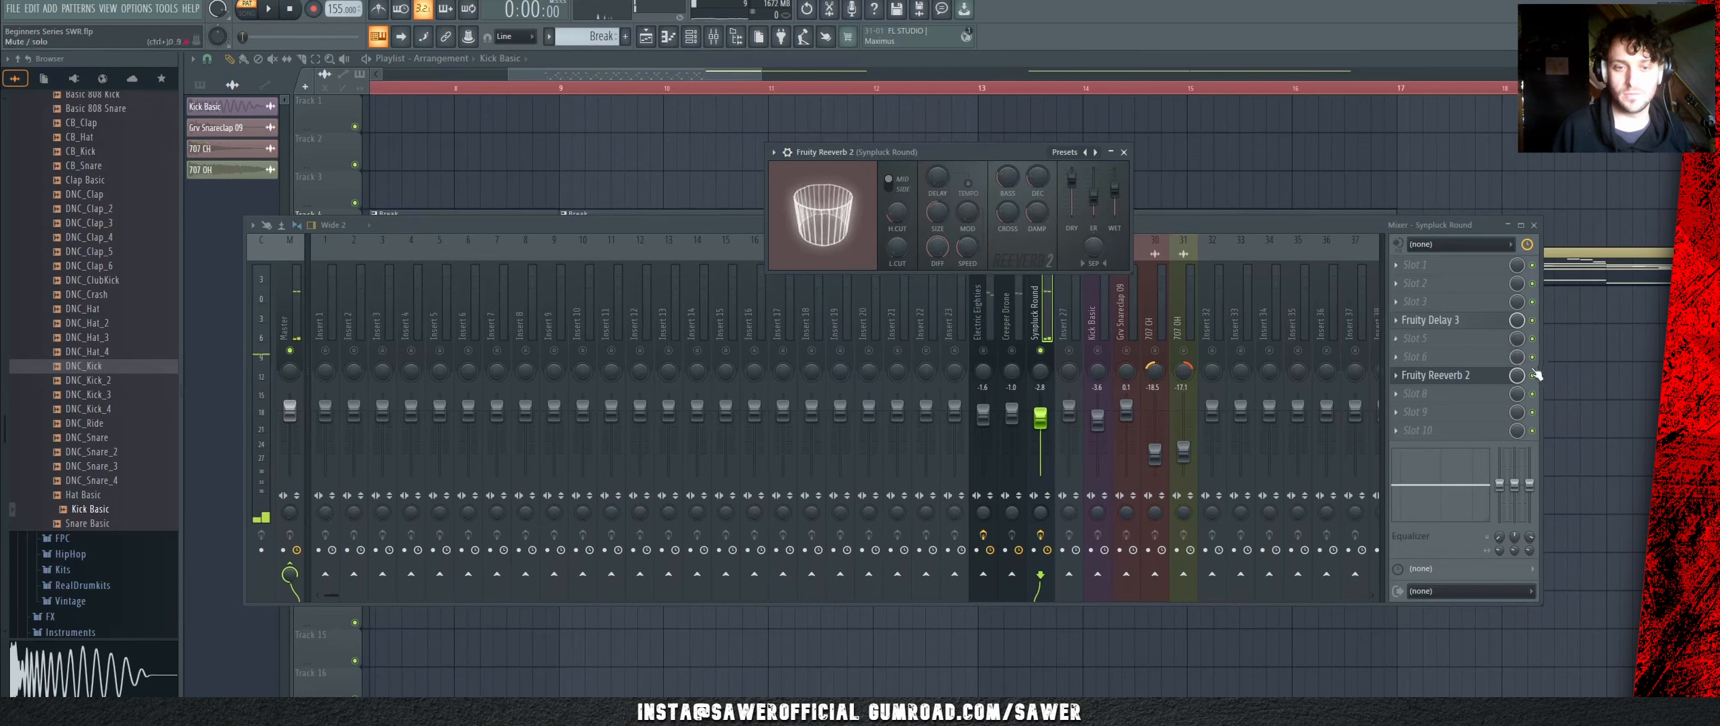
Step: Bypass Fruity Delay 3 on Synpluck Round and audition the pluck with only the reverb active
click(1533, 321)
key(space)
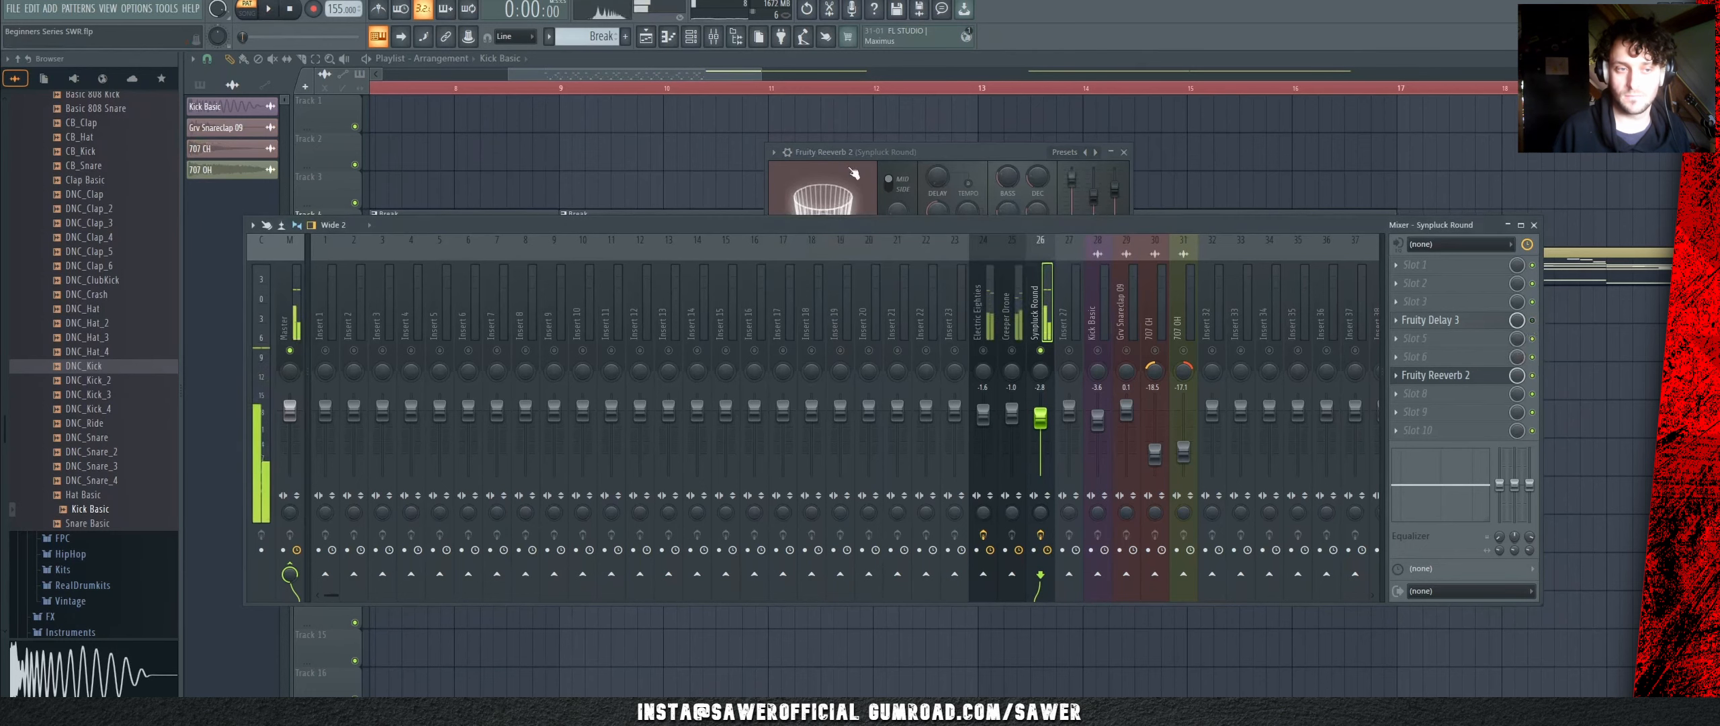
key(space)
click(979, 152)
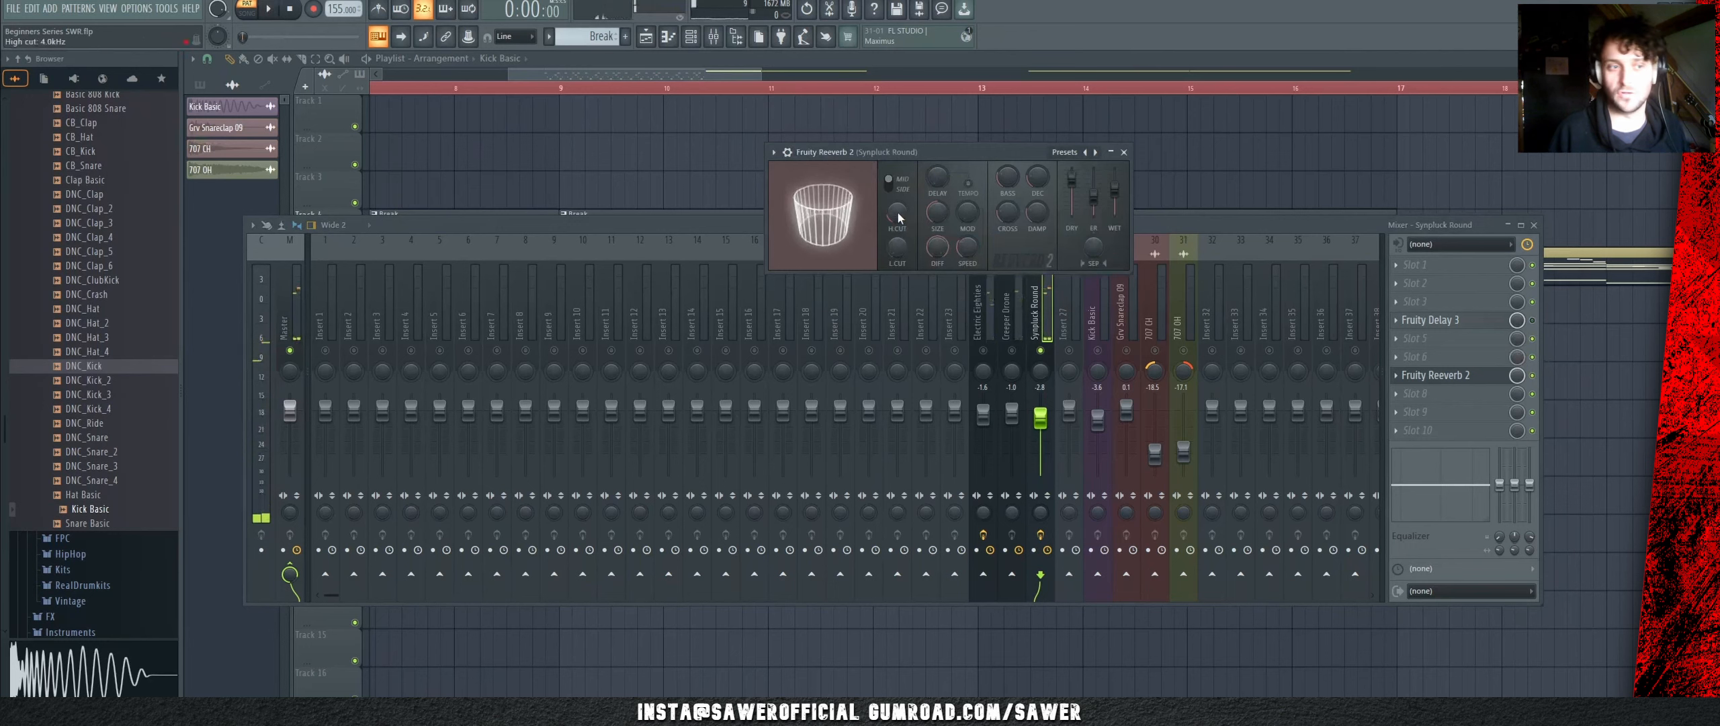
key(space)
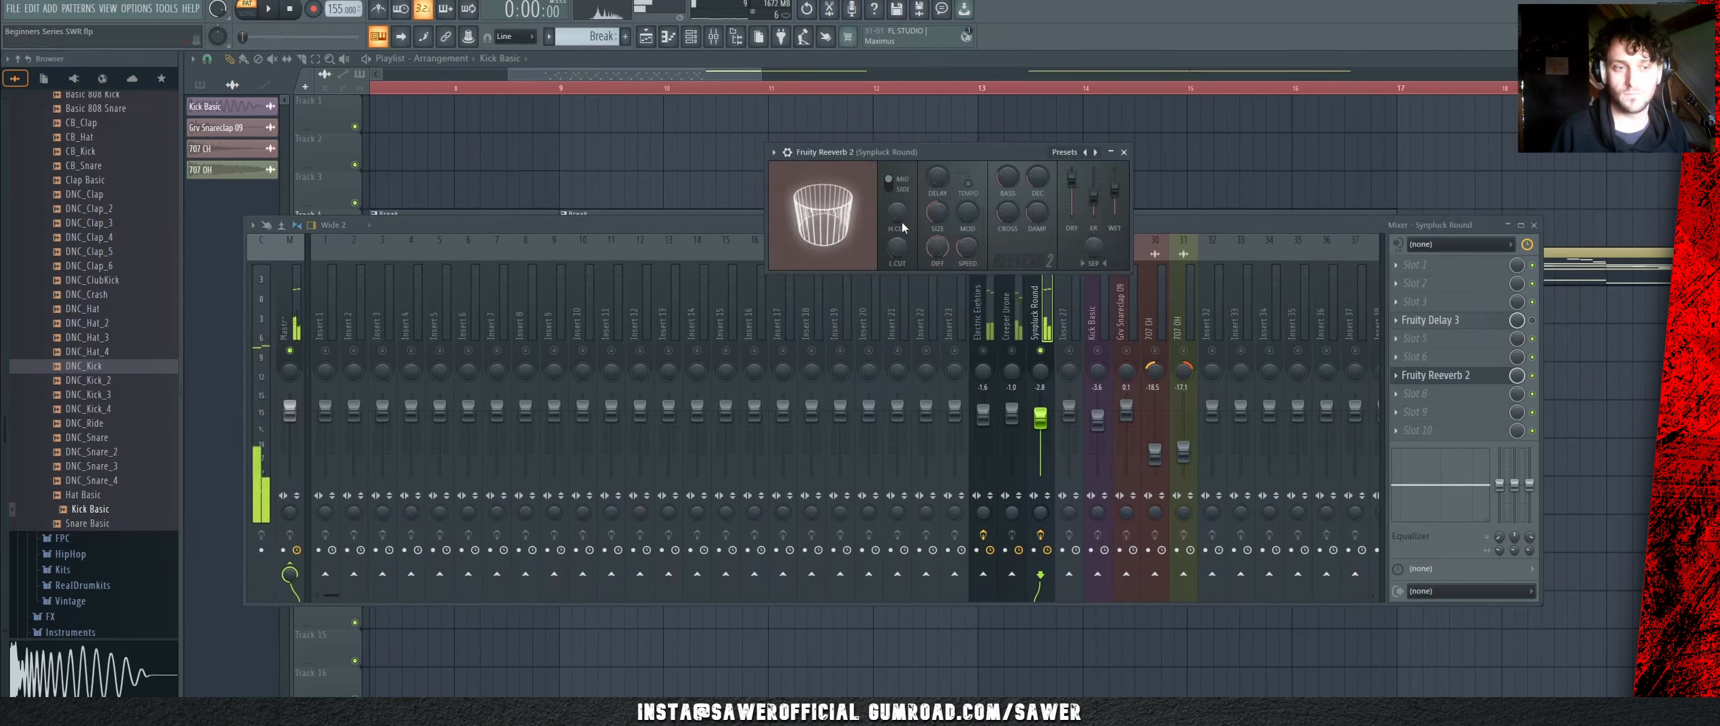
key(space)
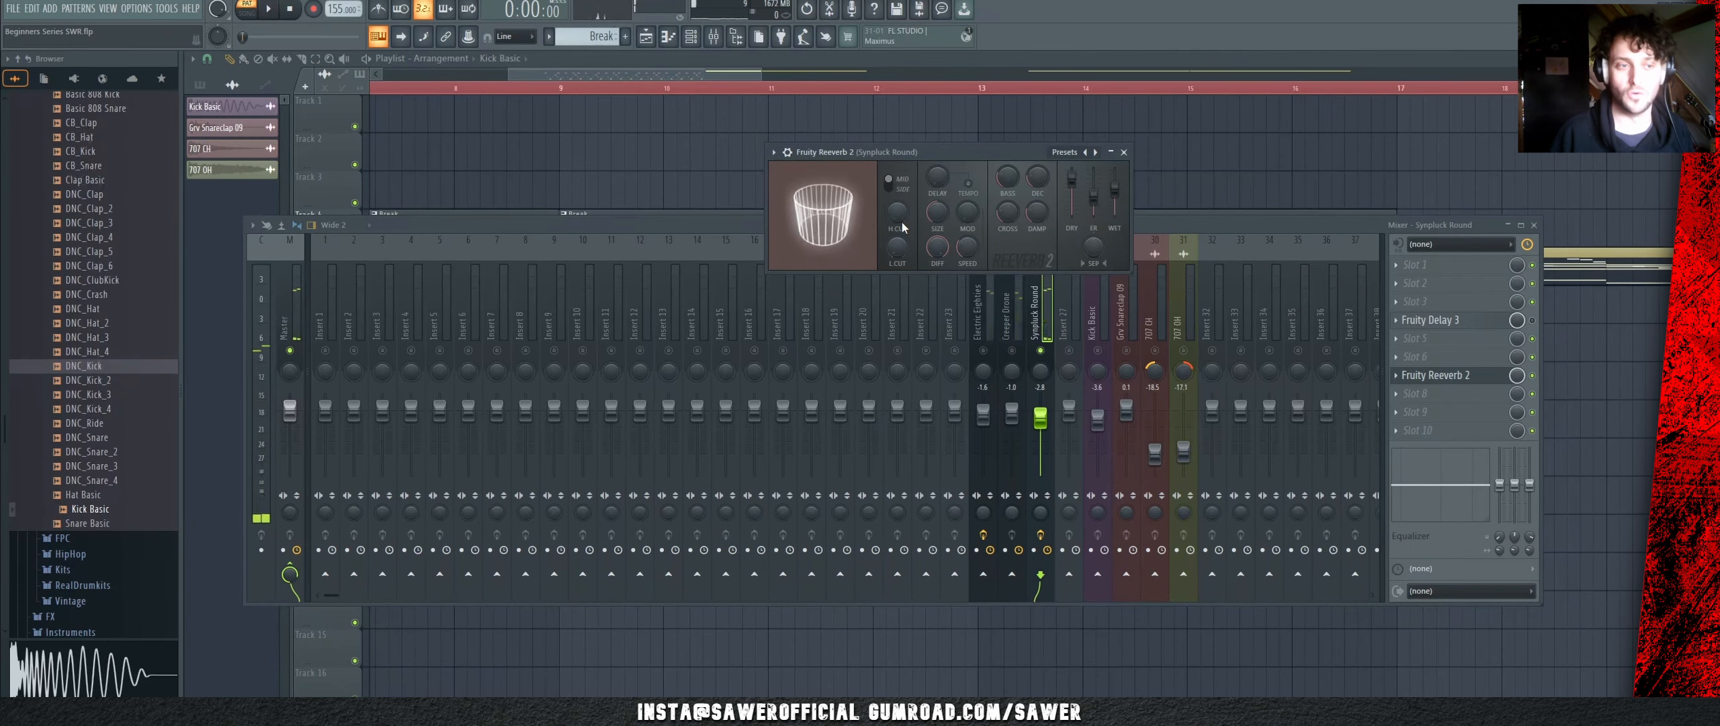
Step: Adjust the reverb's high cut, set its low cut to about 185 Hz while auditioning, and close the reverb window
drag(902, 227, 897, 235)
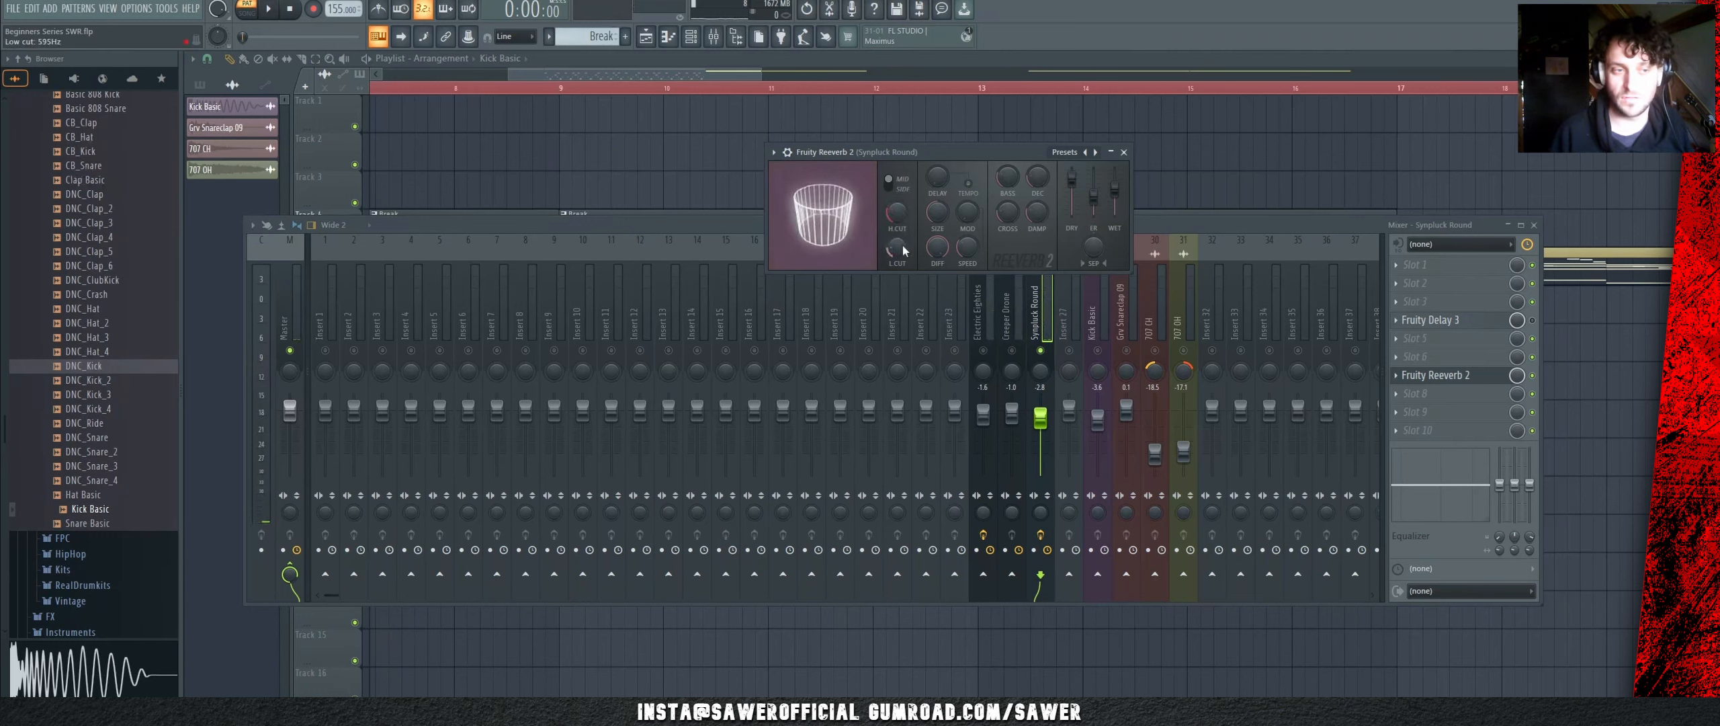
key(space)
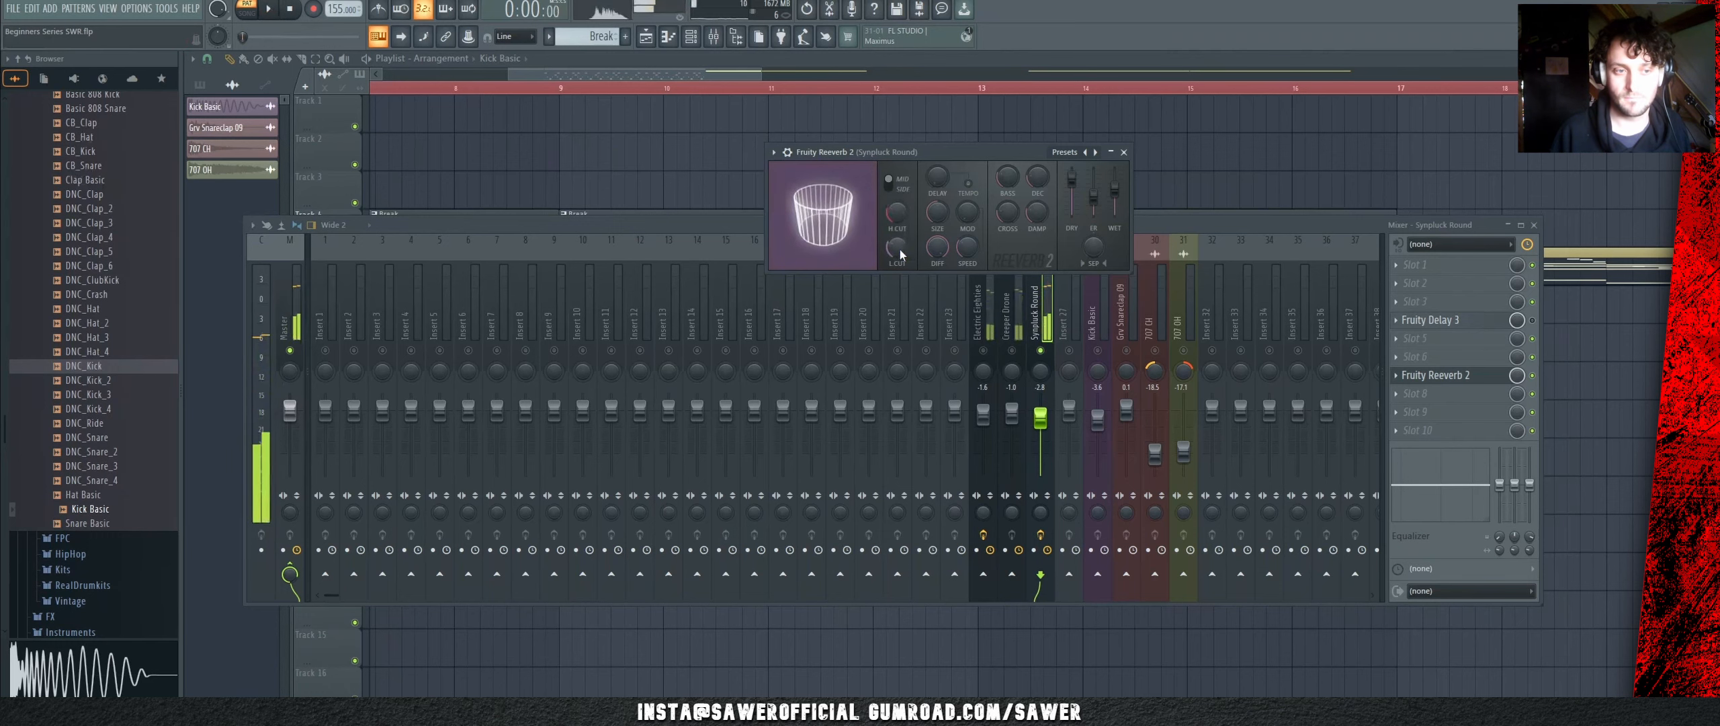
key(space)
drag(901, 249, 901, 263)
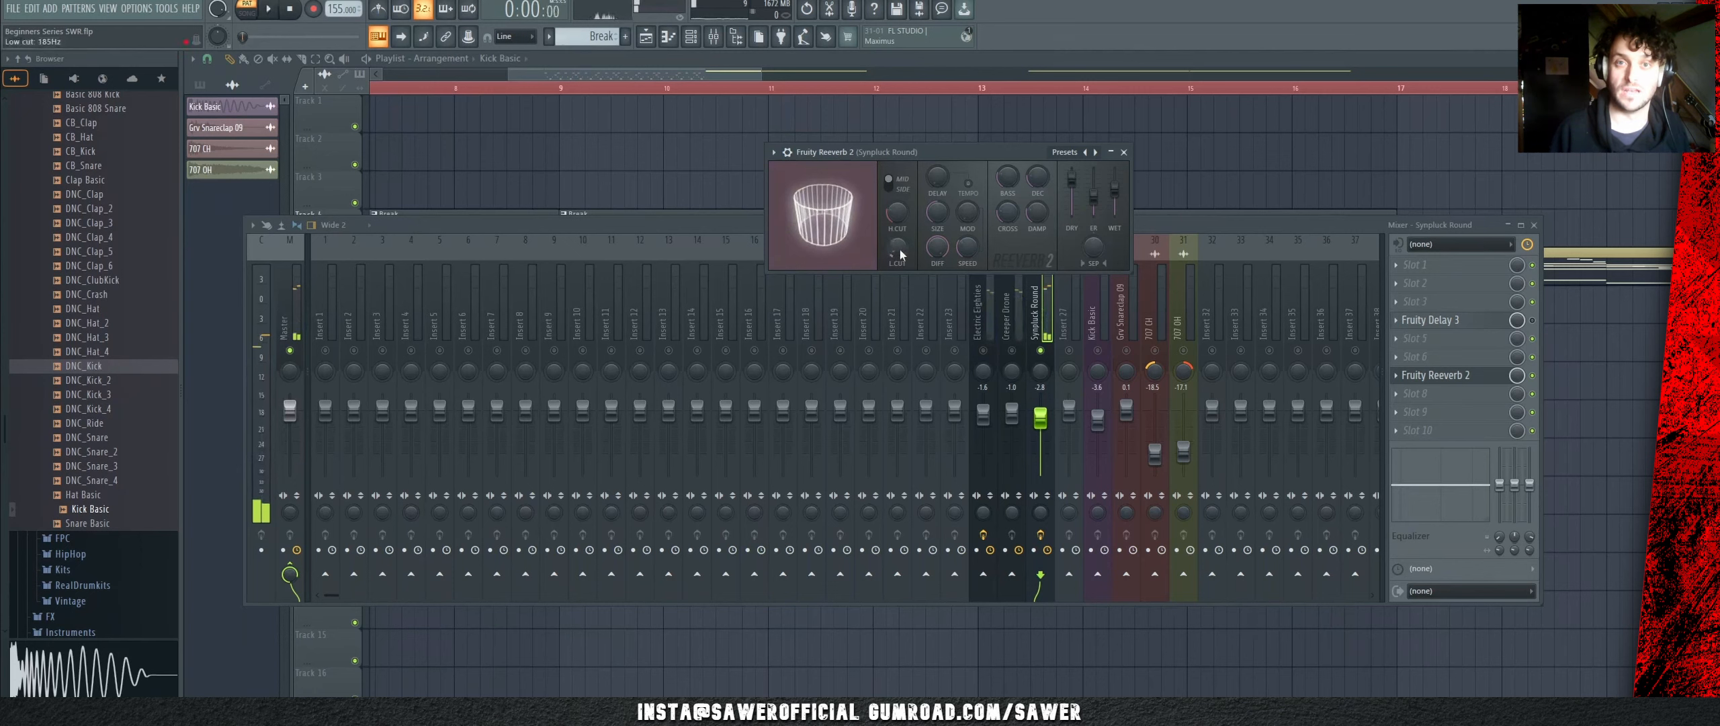
key(space)
key(space)
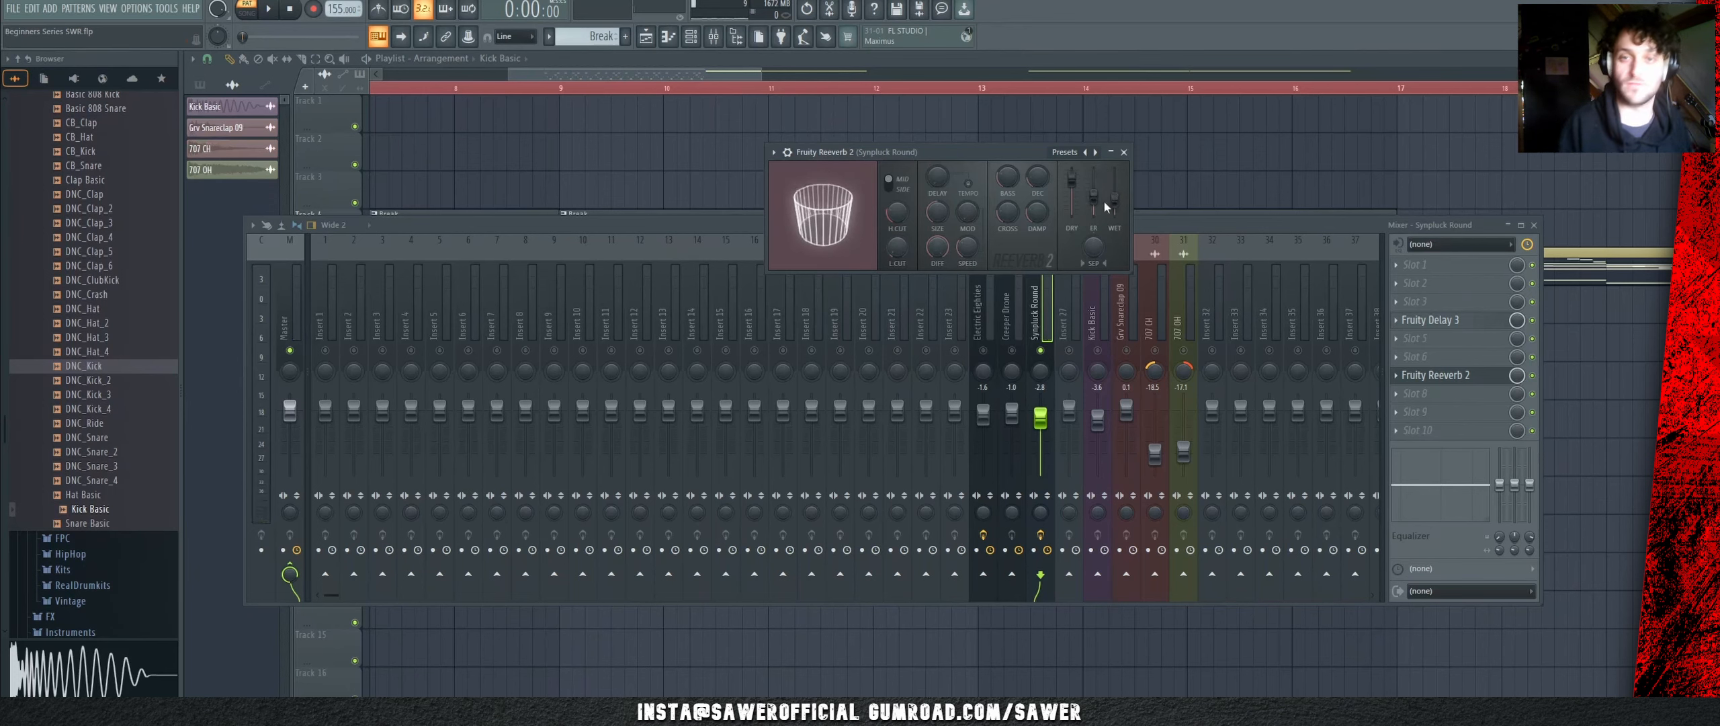
key(space)
key(space)
key(Escape)
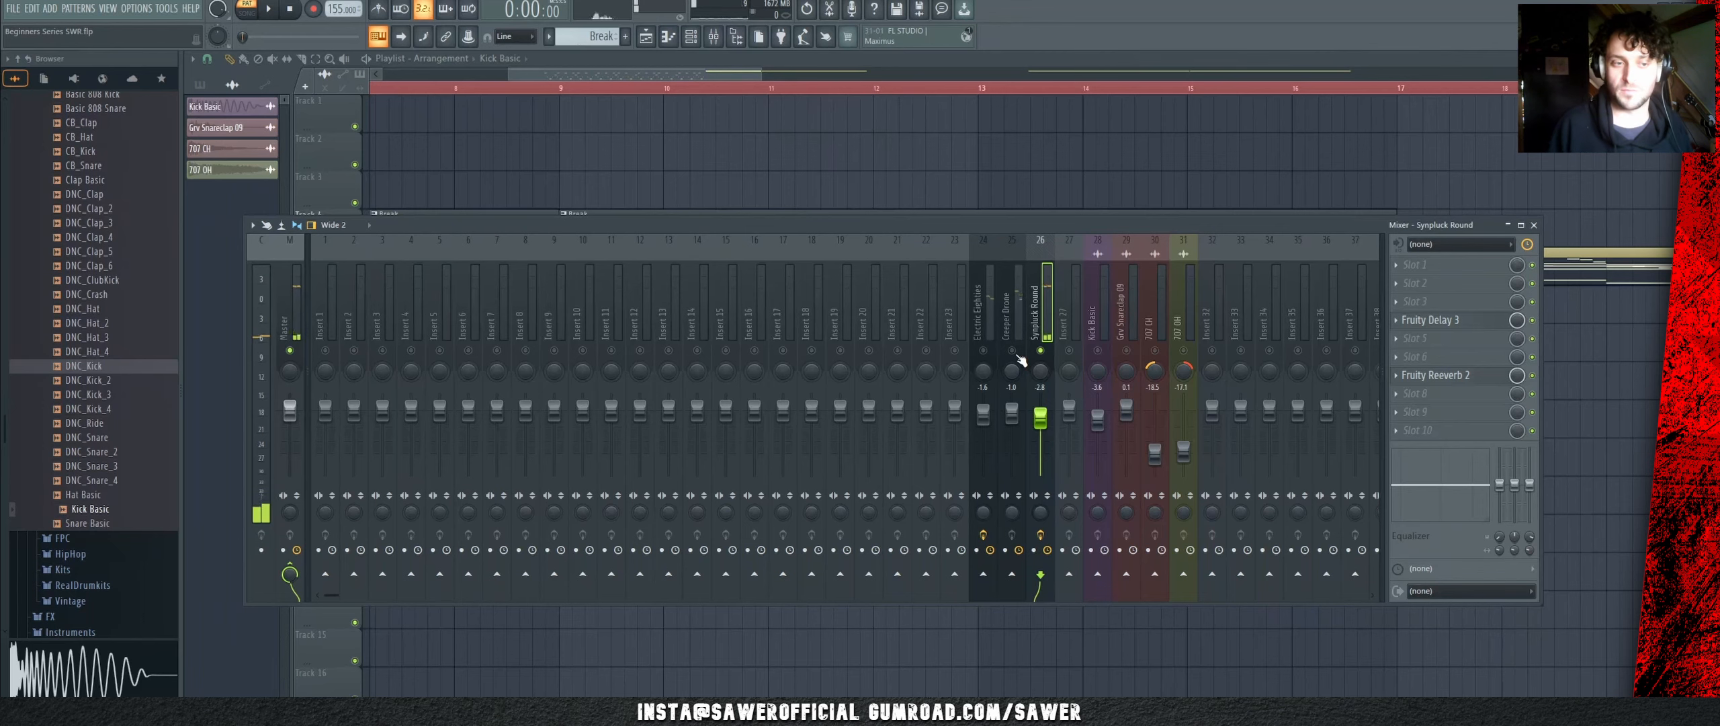
Step: Loop the break from bar 9 to bar 17 and lower Creeper Drone to -2.6 dB and Synpluck Round to -4.2 dB during playback
key(F9)
drag(559, 86, 1397, 86)
key(space)
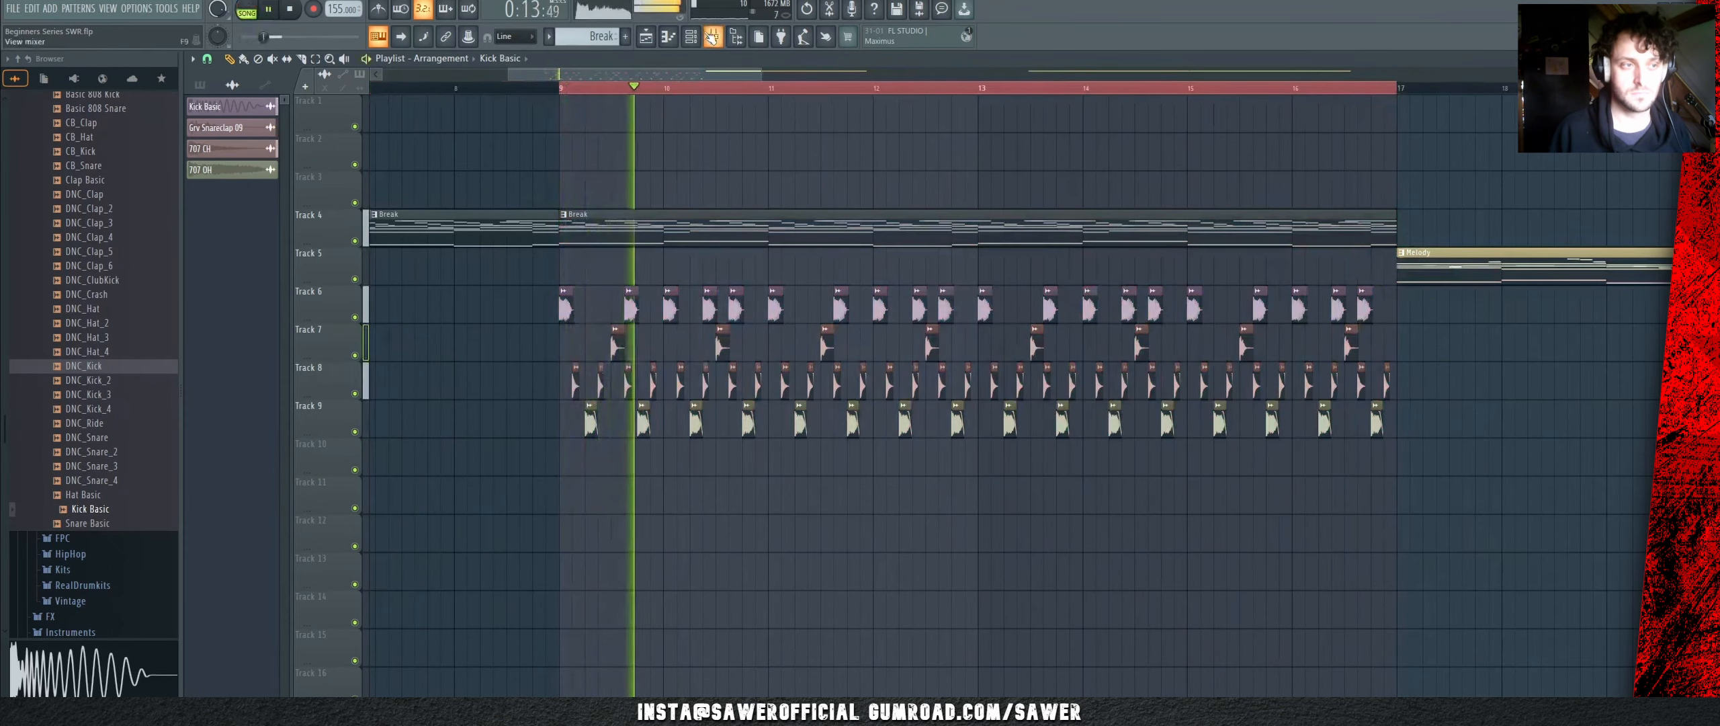
click(713, 37)
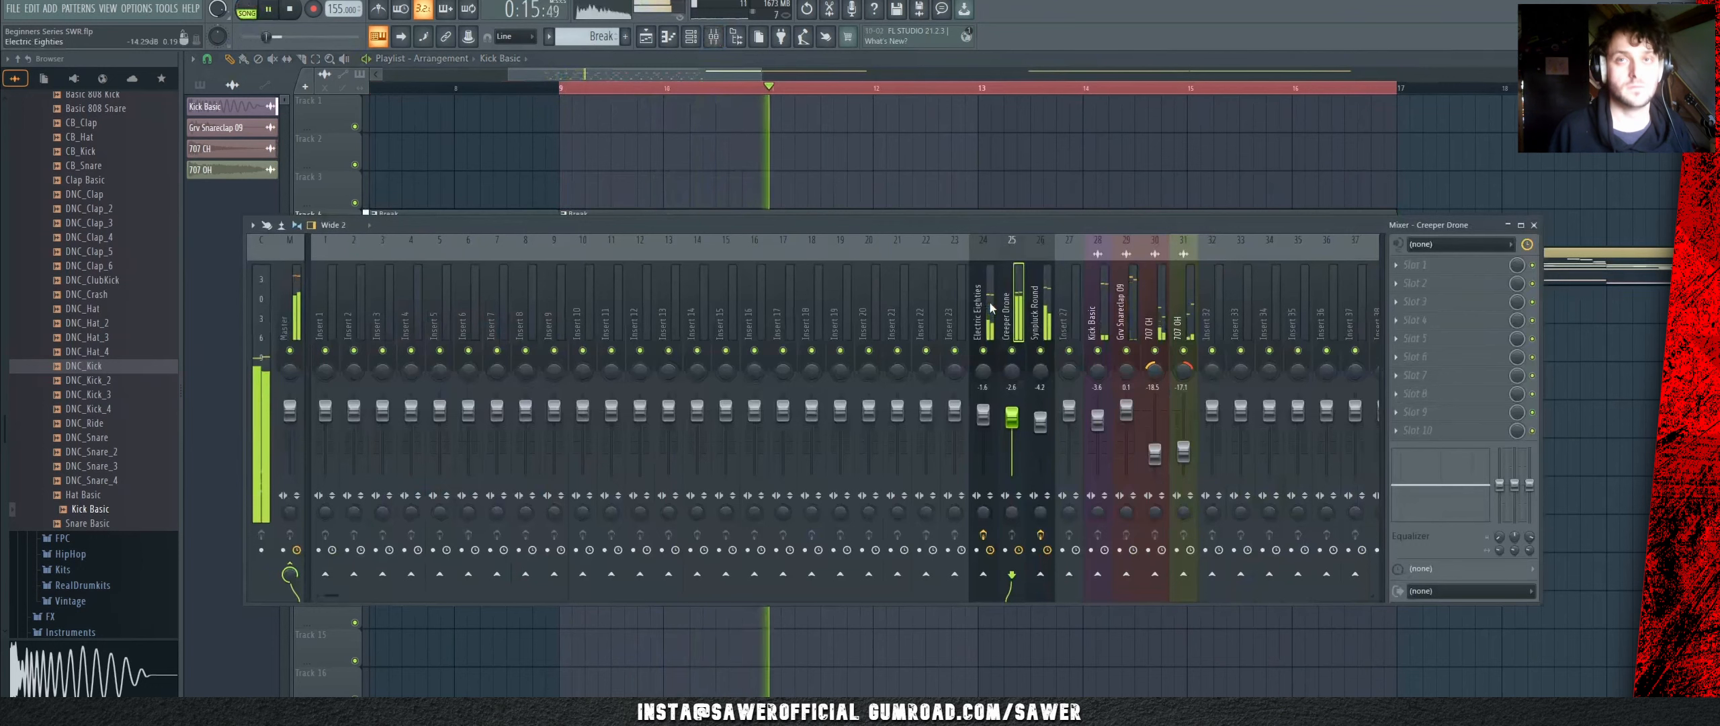
key(space)
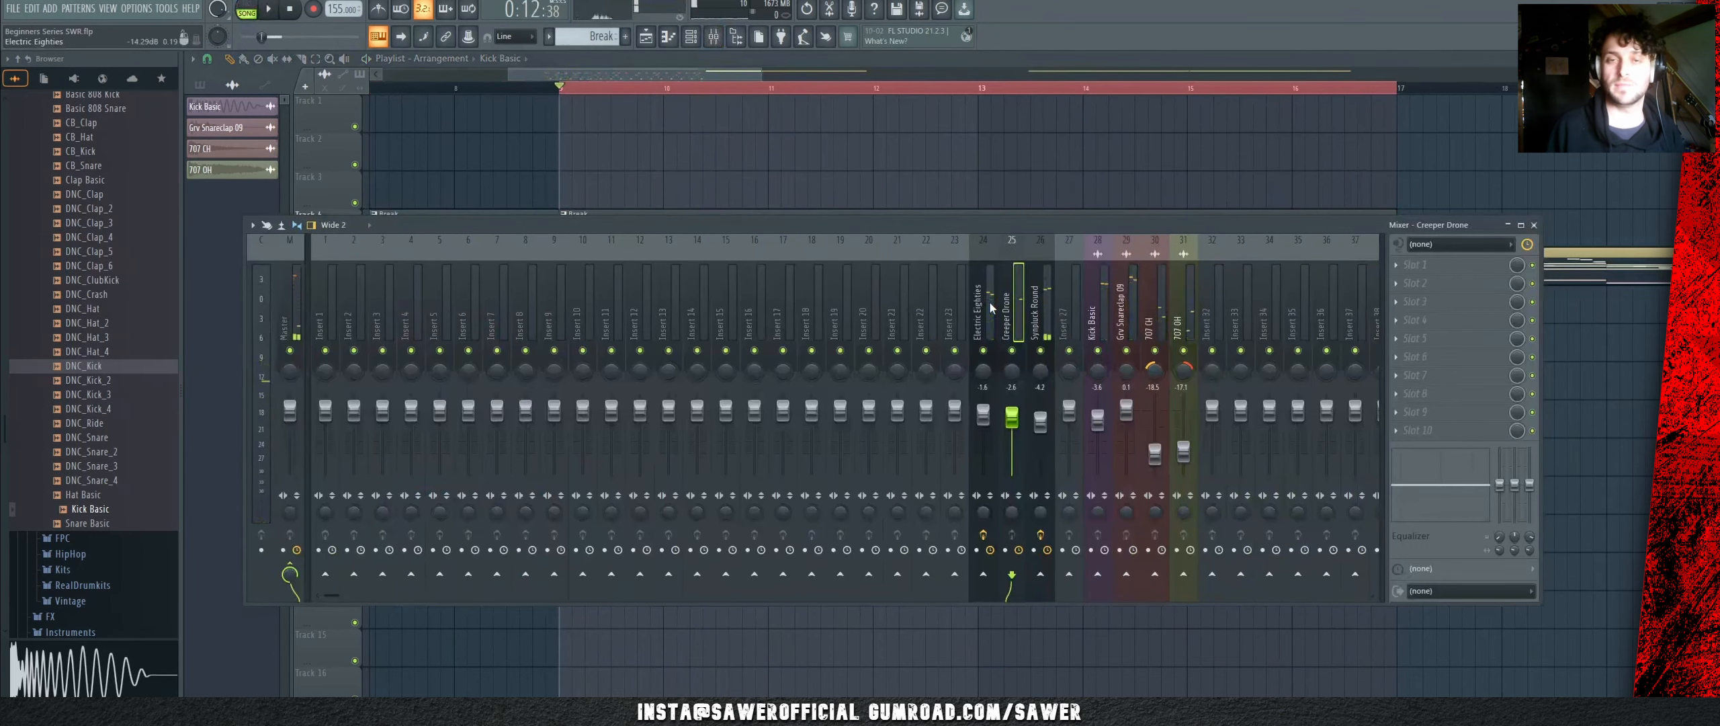
key(space)
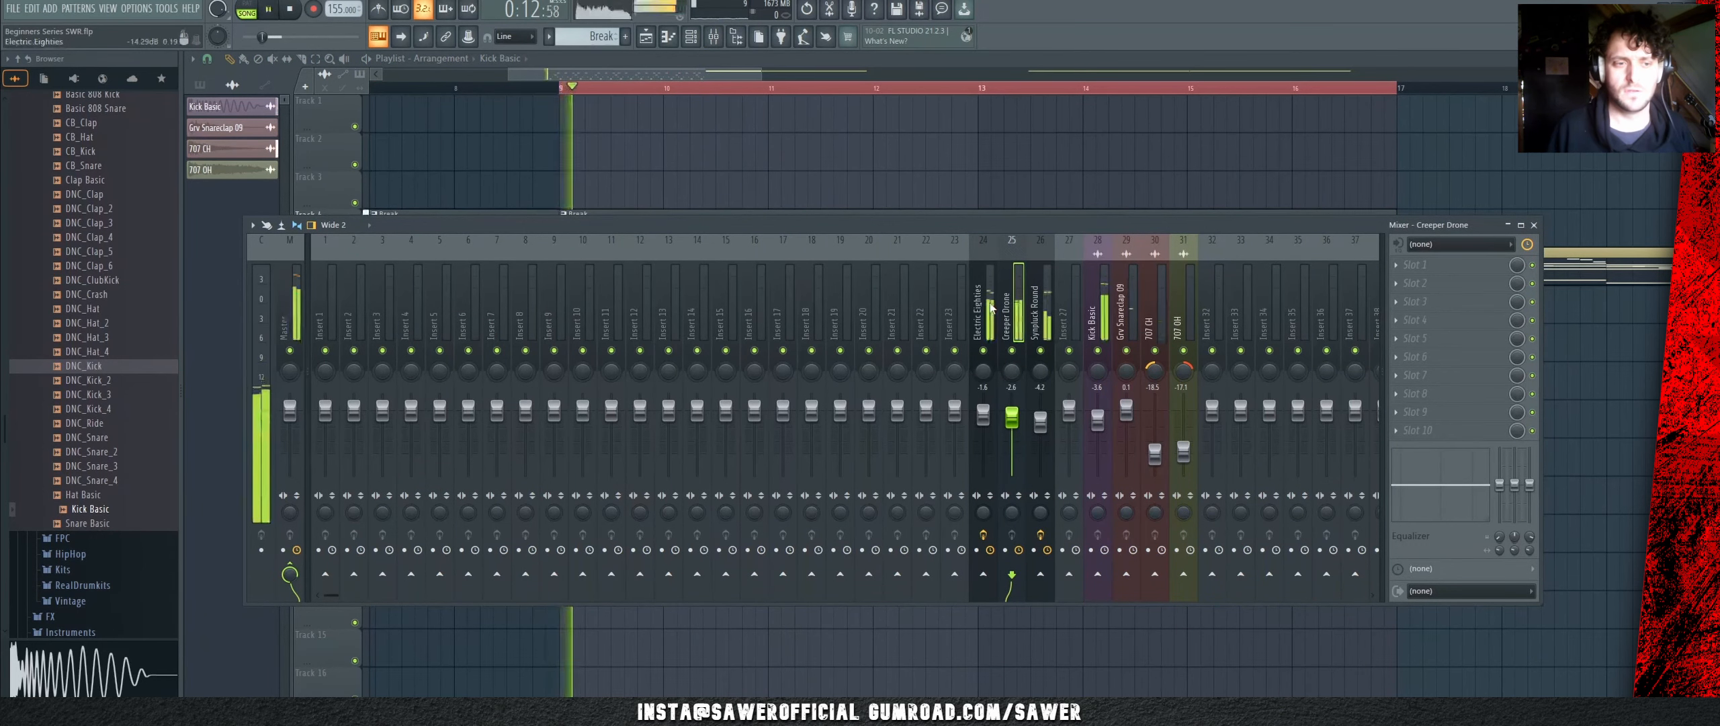
click(714, 37)
click(691, 38)
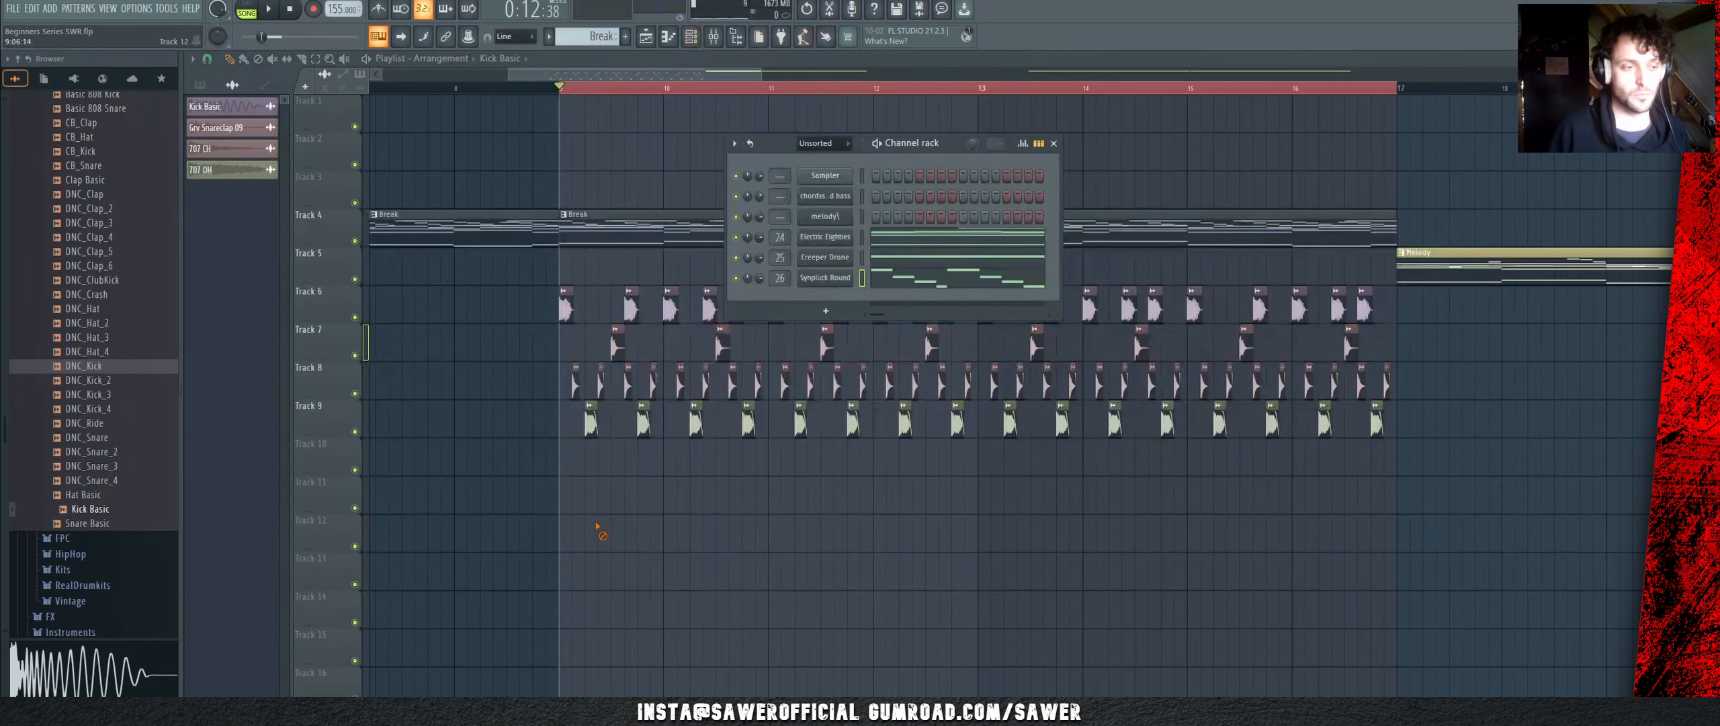
drag(589, 343, 1448, 362)
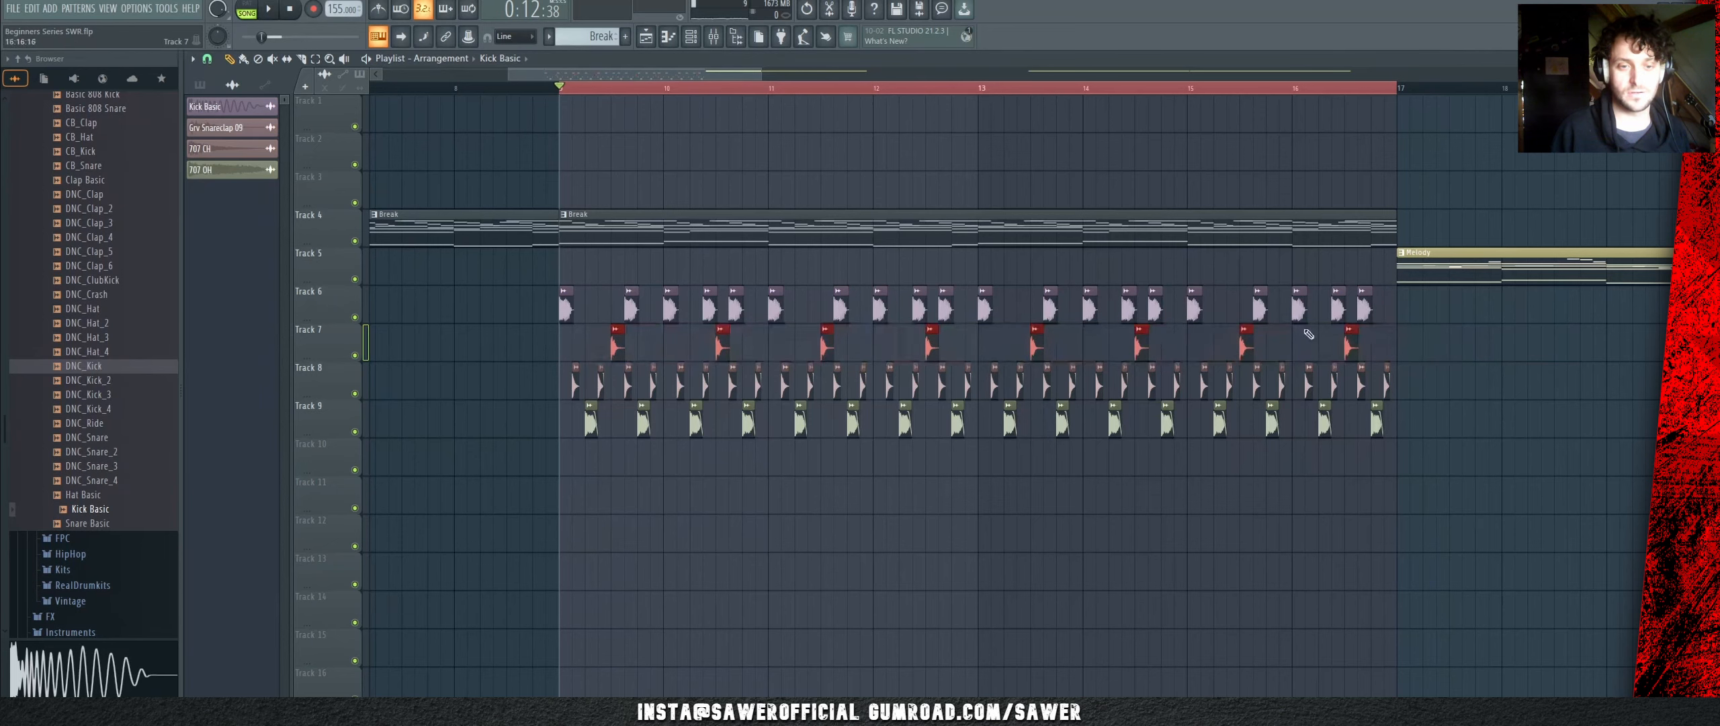
click(617, 269)
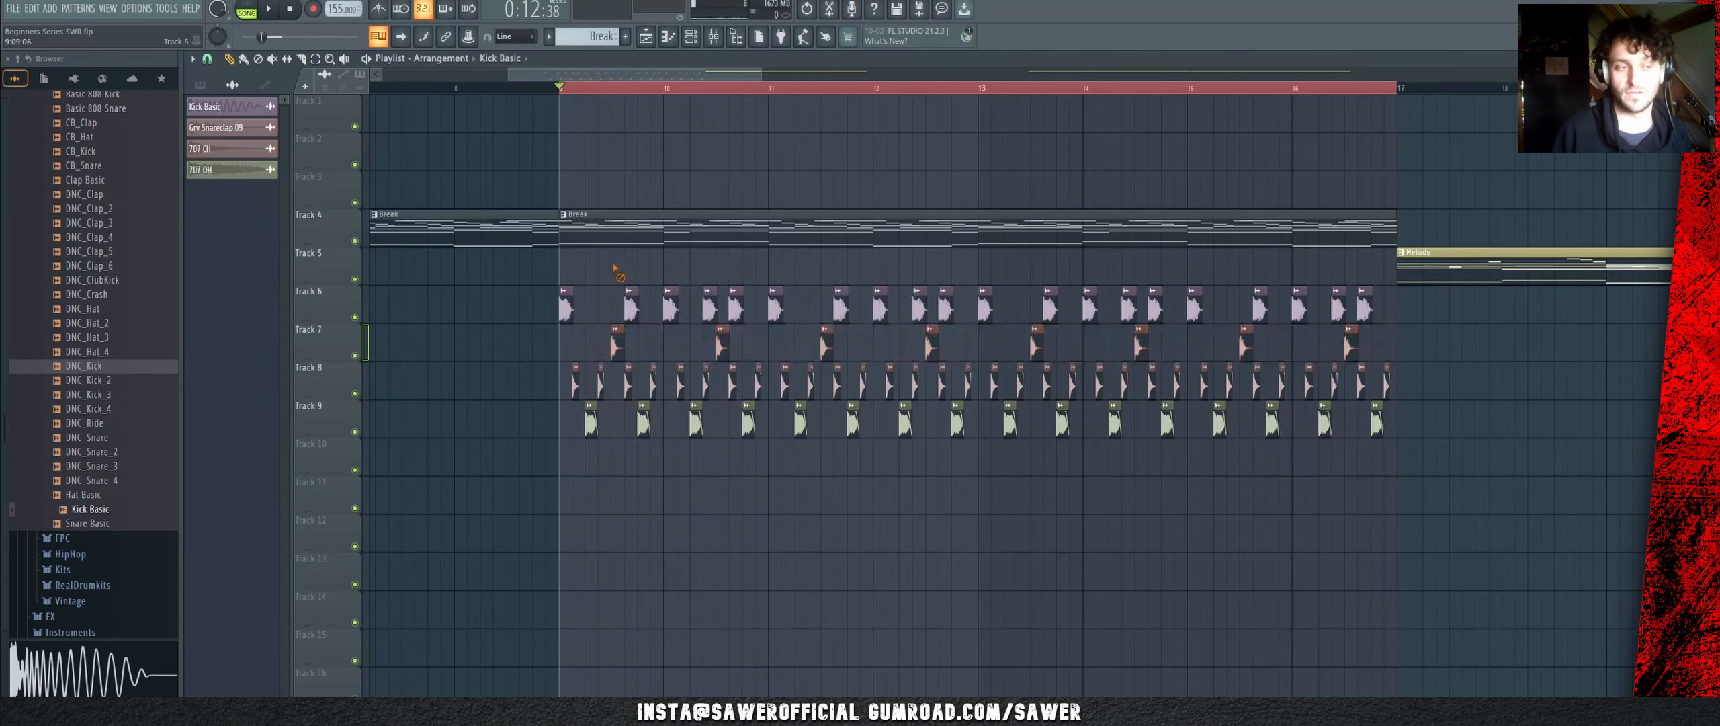
Step: Show the Creeper Drone notes in the piano roll and shorten the first G3 note to half a bar
click(677, 39)
scroll(672, 262, down, 5)
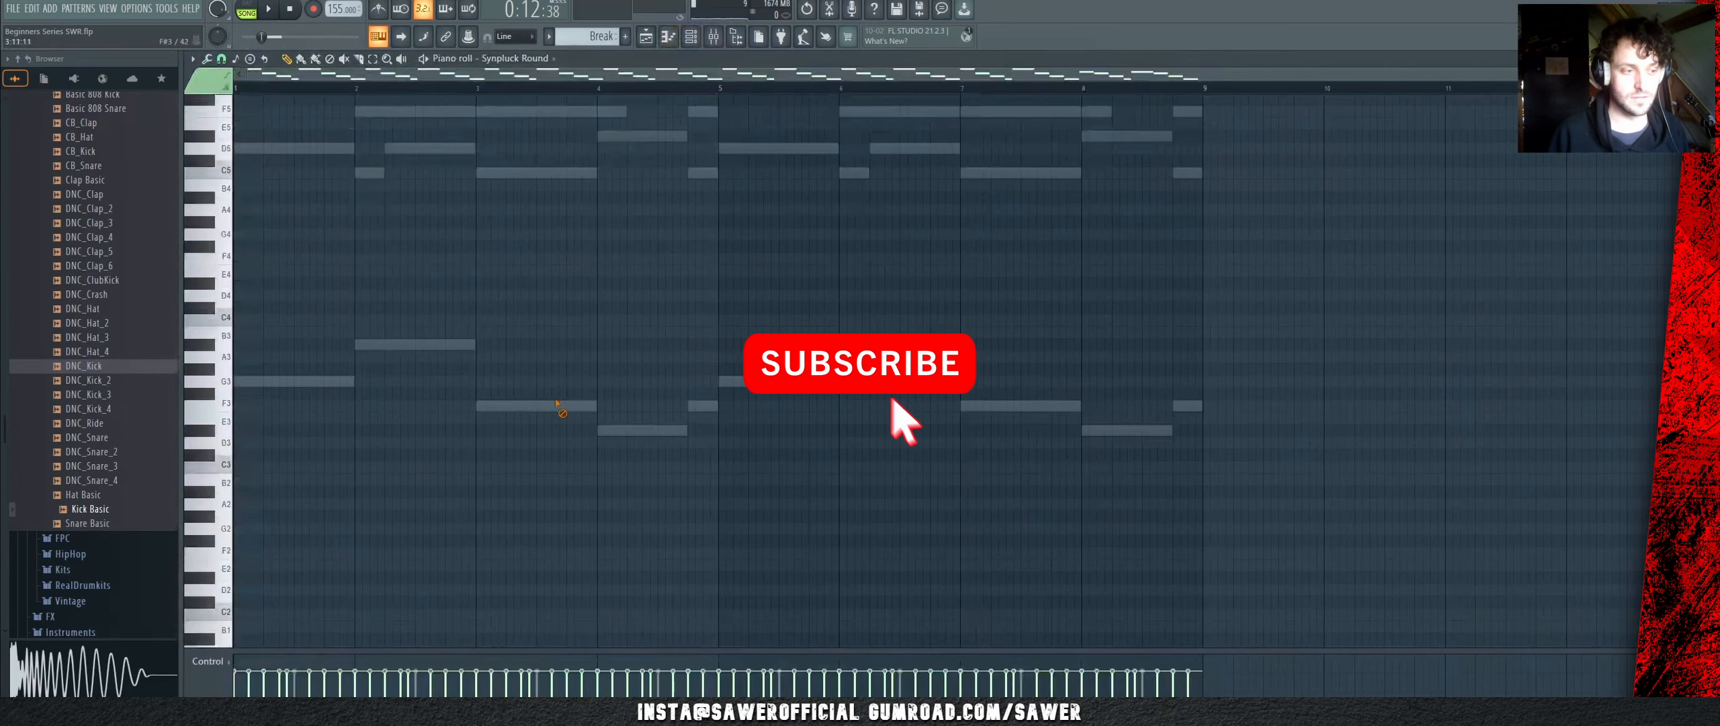
right_click(556, 403)
scroll(572, 378, up, 3)
scroll(557, 375, down, 5)
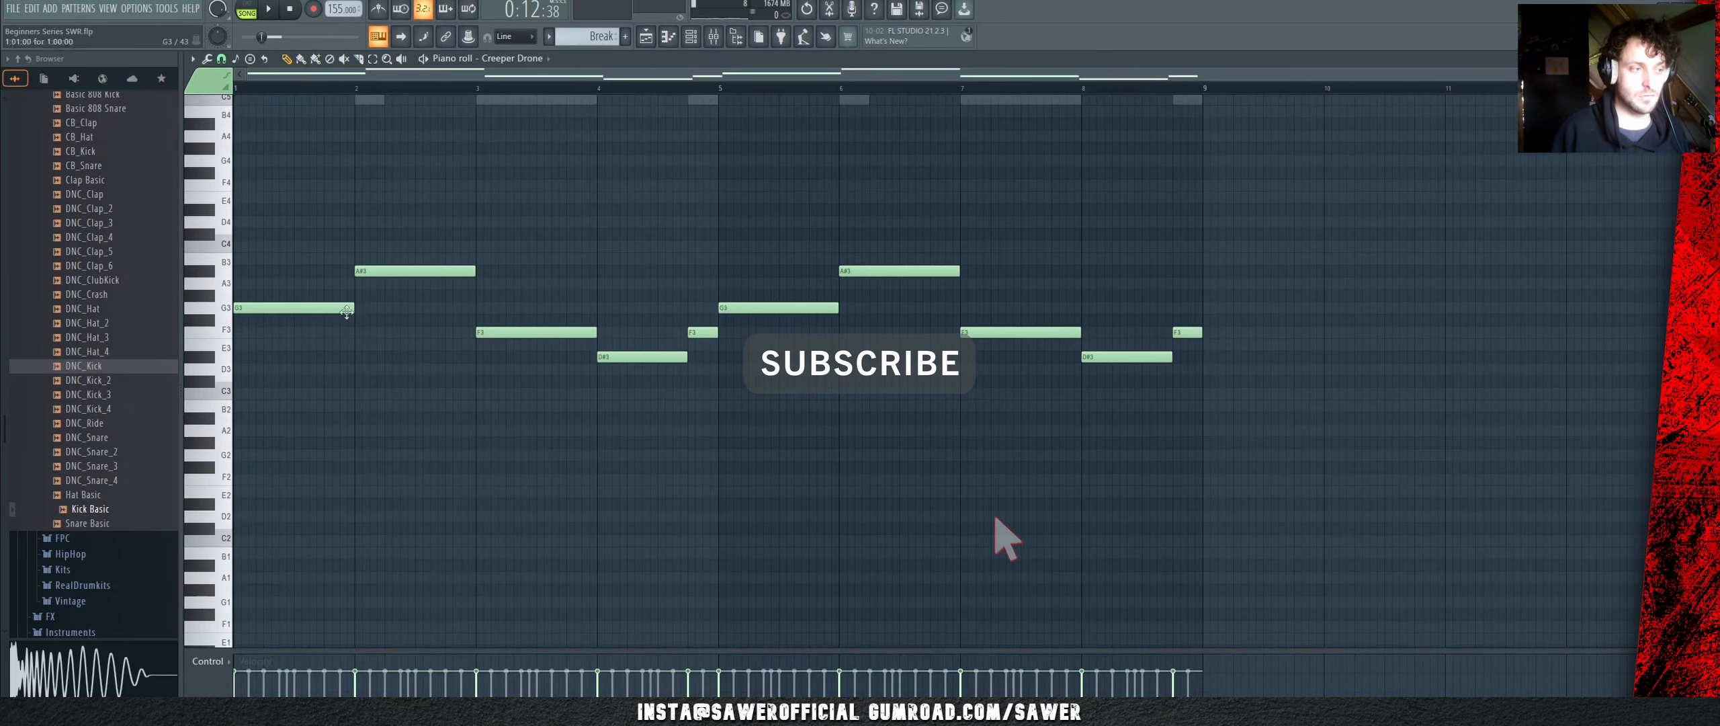
drag(346, 311, 284, 309)
key(space)
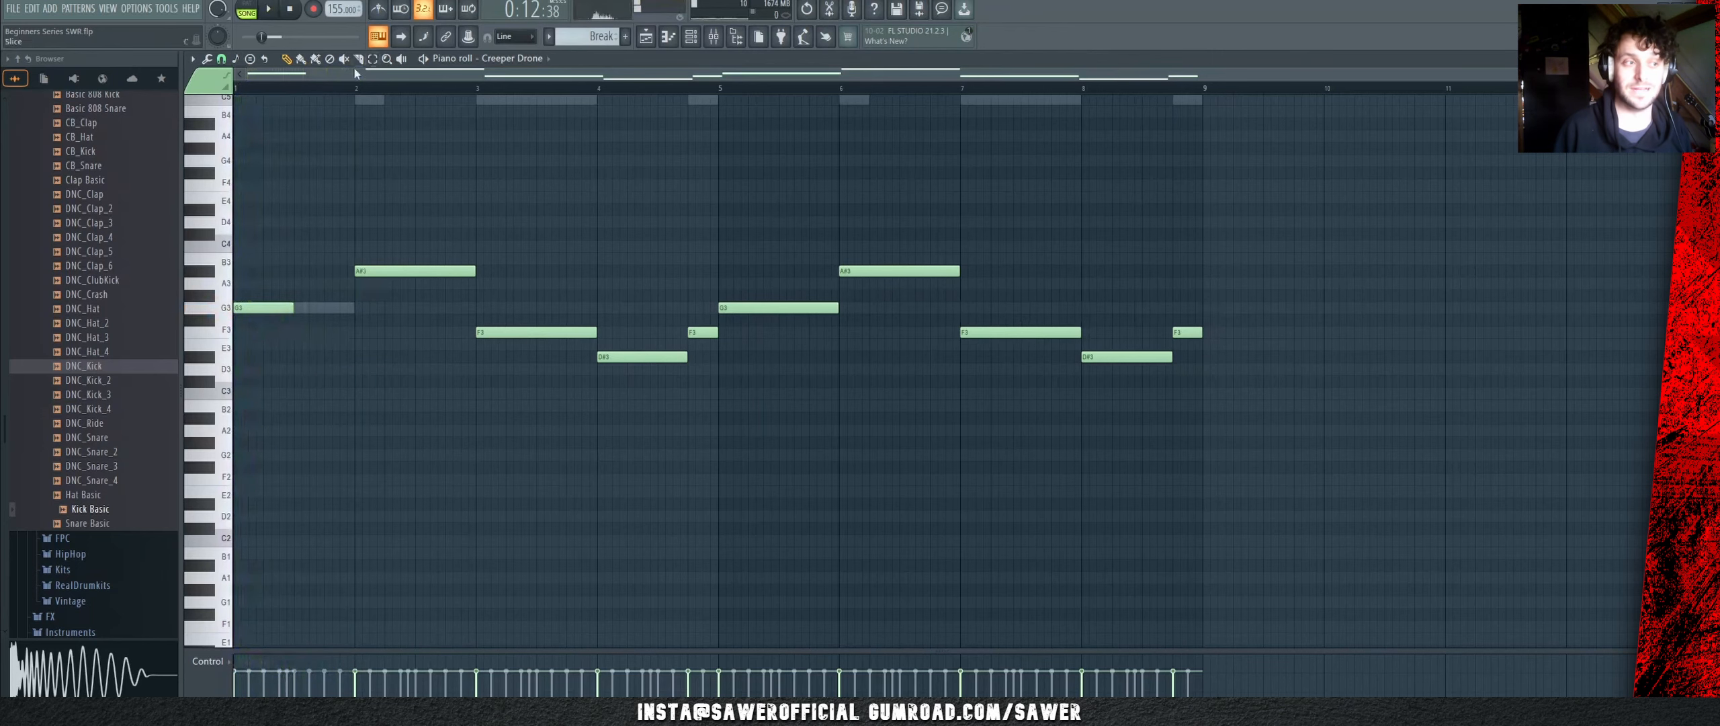
Step: Try moving the half-bar G3 note to the second half of bar 1, audition it, and return it to the bar's start
scroll(364, 74, up, 3)
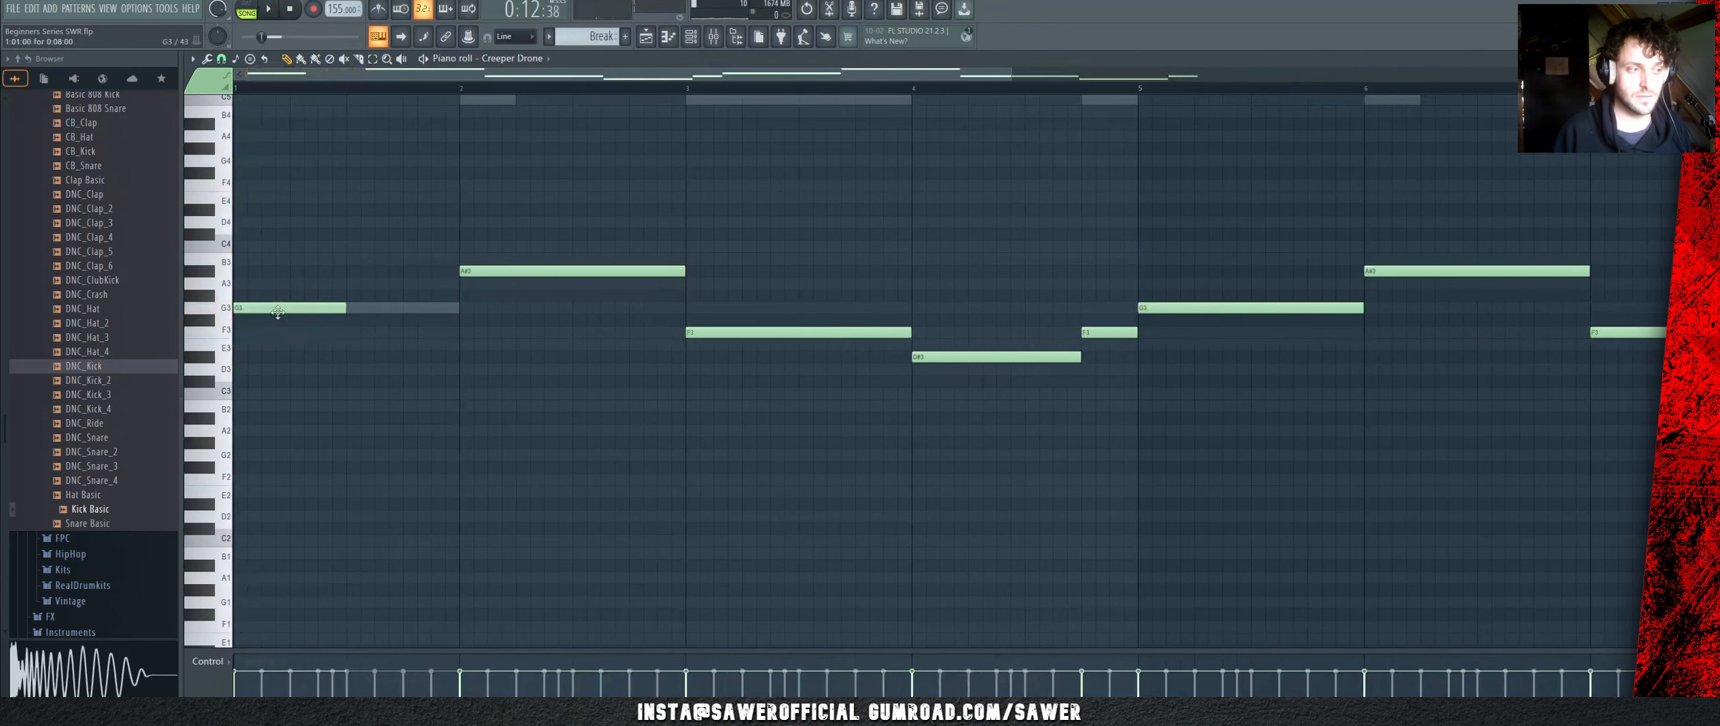
drag(277, 311, 389, 311)
key(space)
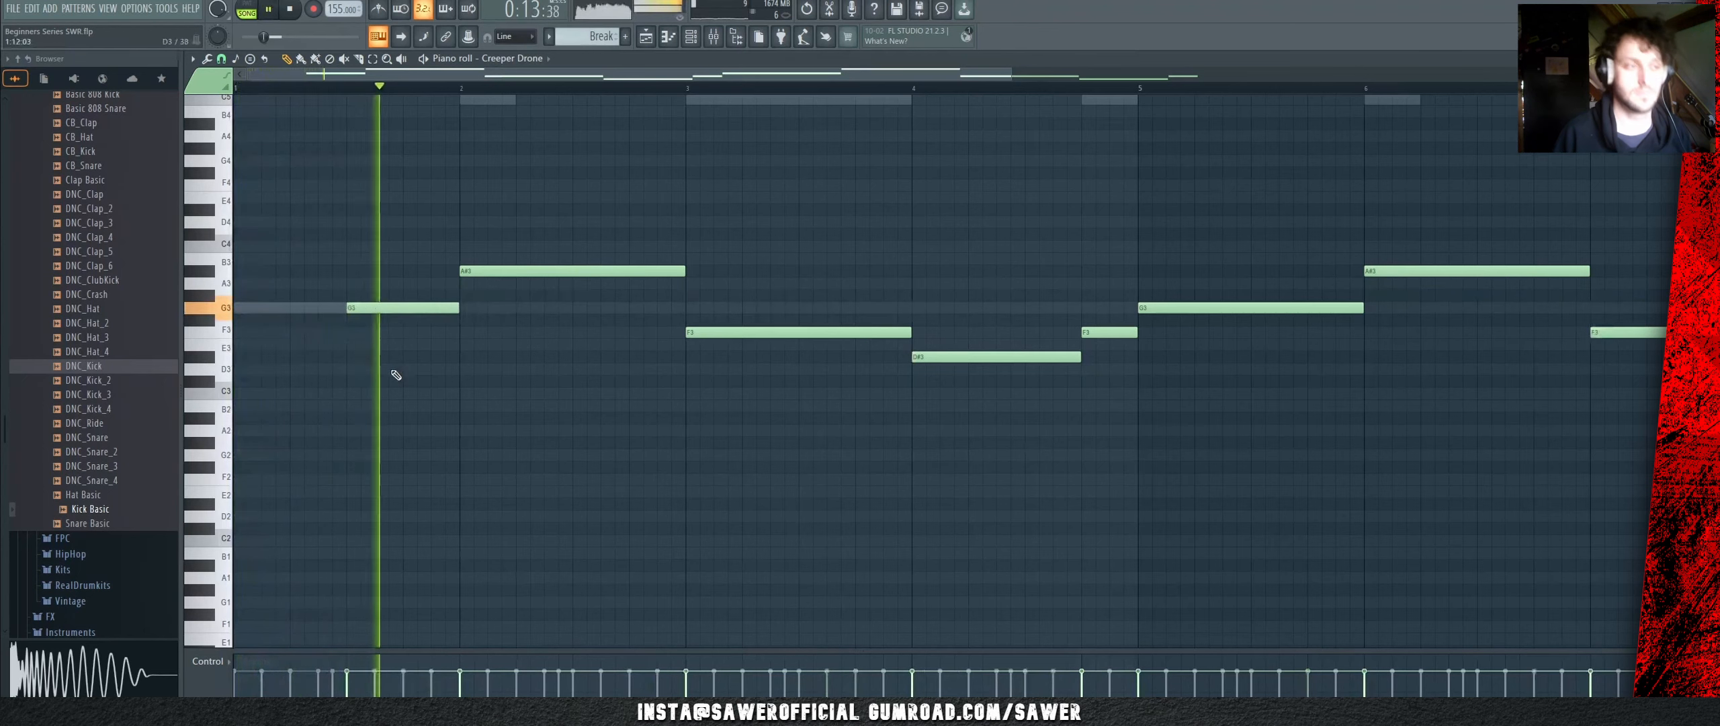
key(space)
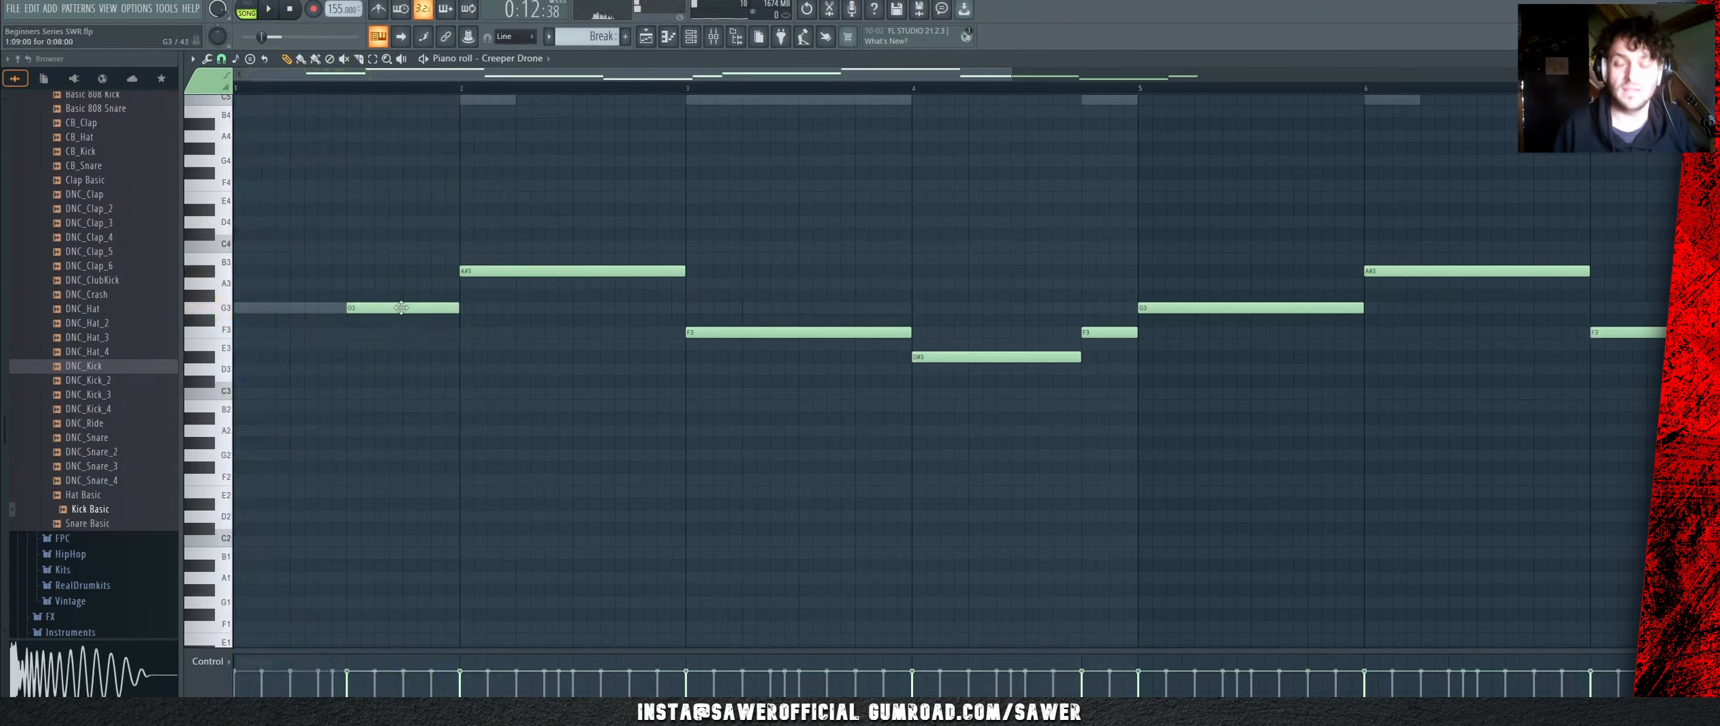
drag(401, 308, 256, 300)
key(space)
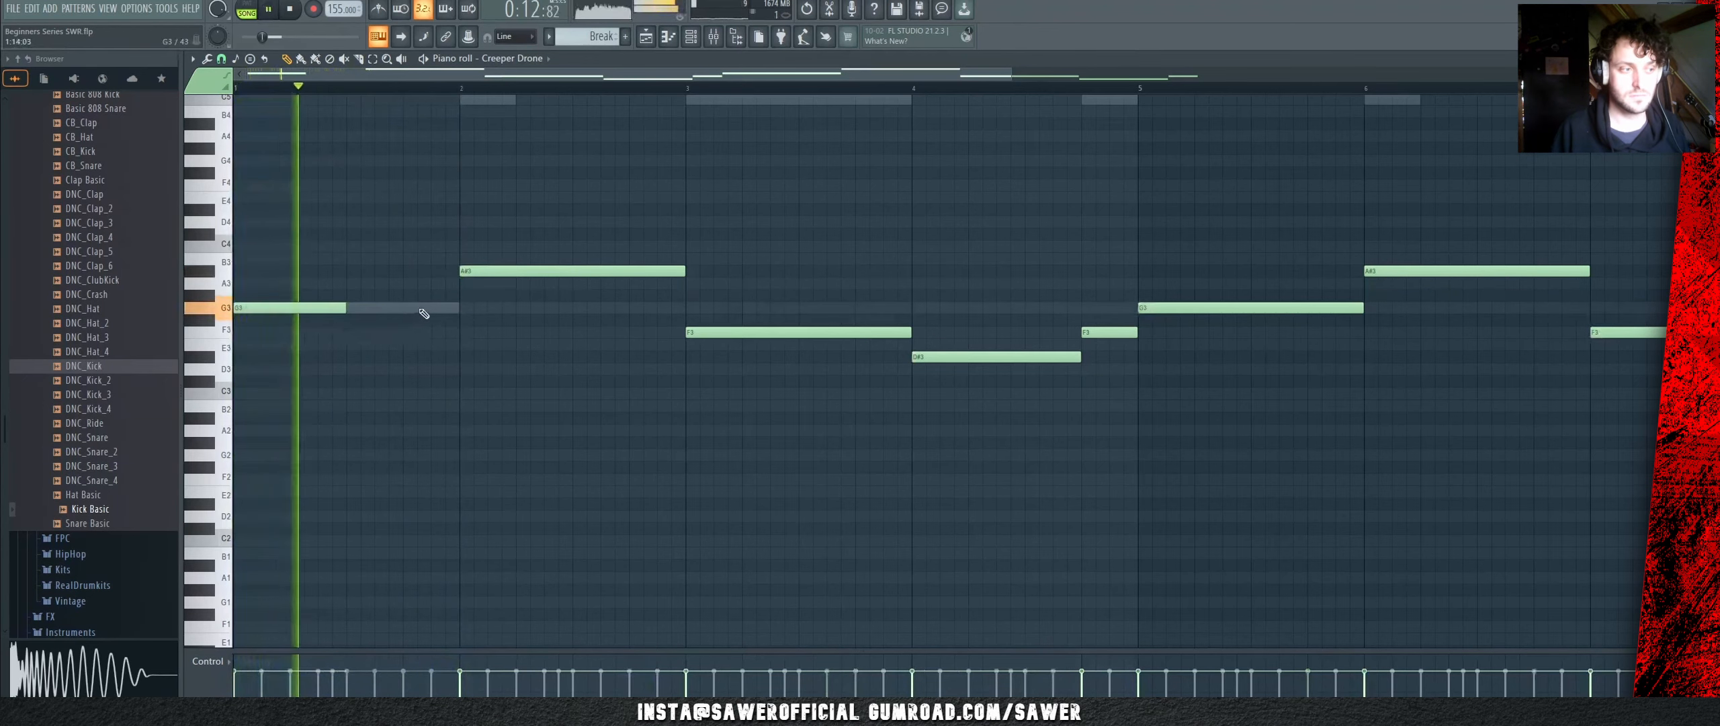
Step: Add another half-bar G3 note in the second half of bar 1 of the Creeper Drone part
click(444, 308)
drag(515, 308, 400, 308)
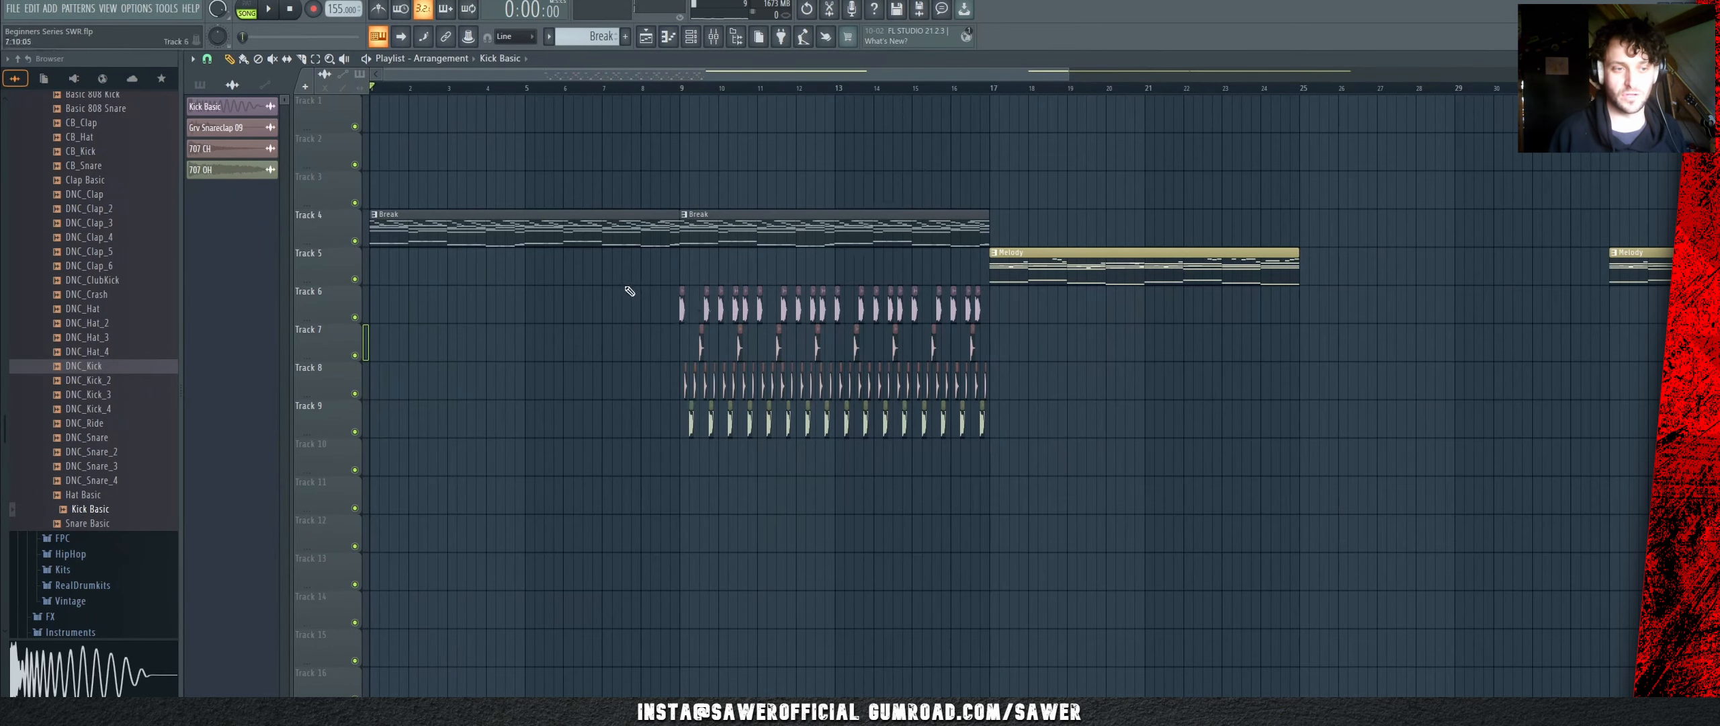
Step: Copy the snare, closed hat and open hat clips from bars 9–16 to the first eight bars, removing the copied snares before bar 8
drag(613, 327, 1022, 516)
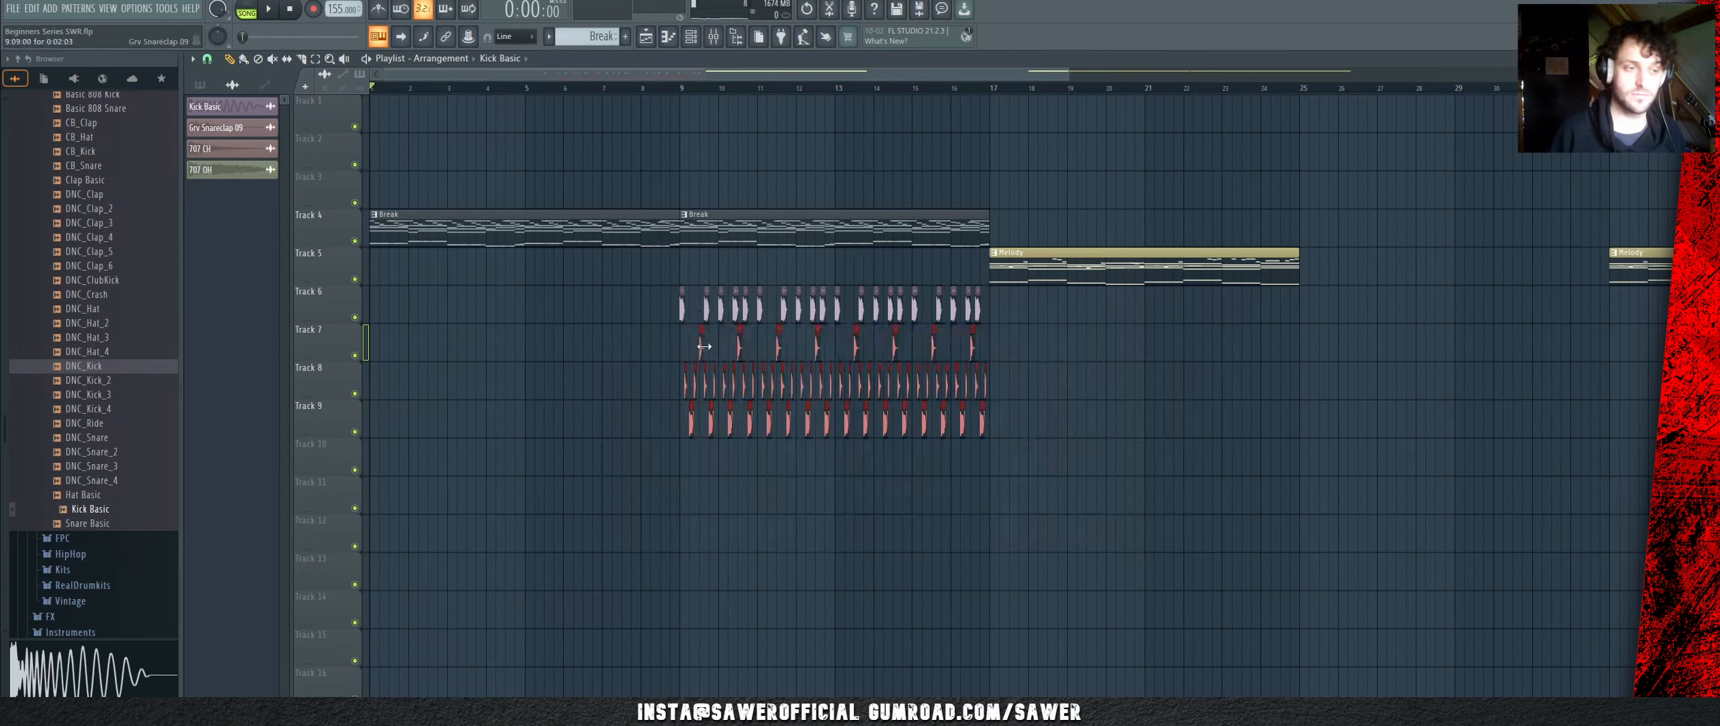
drag(700, 346, 387, 361)
click(458, 421)
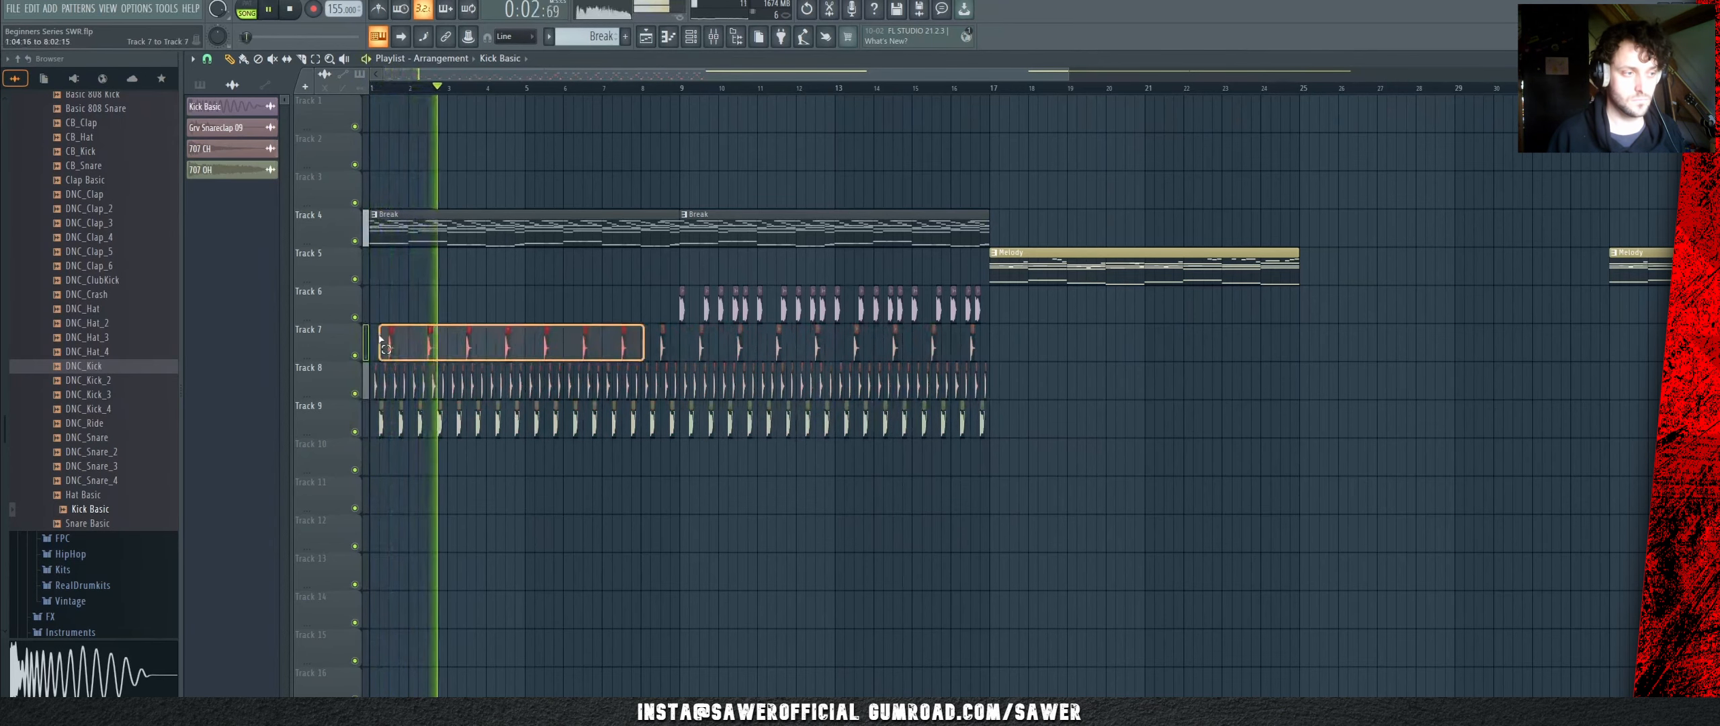
key(space)
Step: Delete the last closed hat and open hat clips just before bar 9
scroll(700, 381, up, 8)
drag(701, 382, 738, 452)
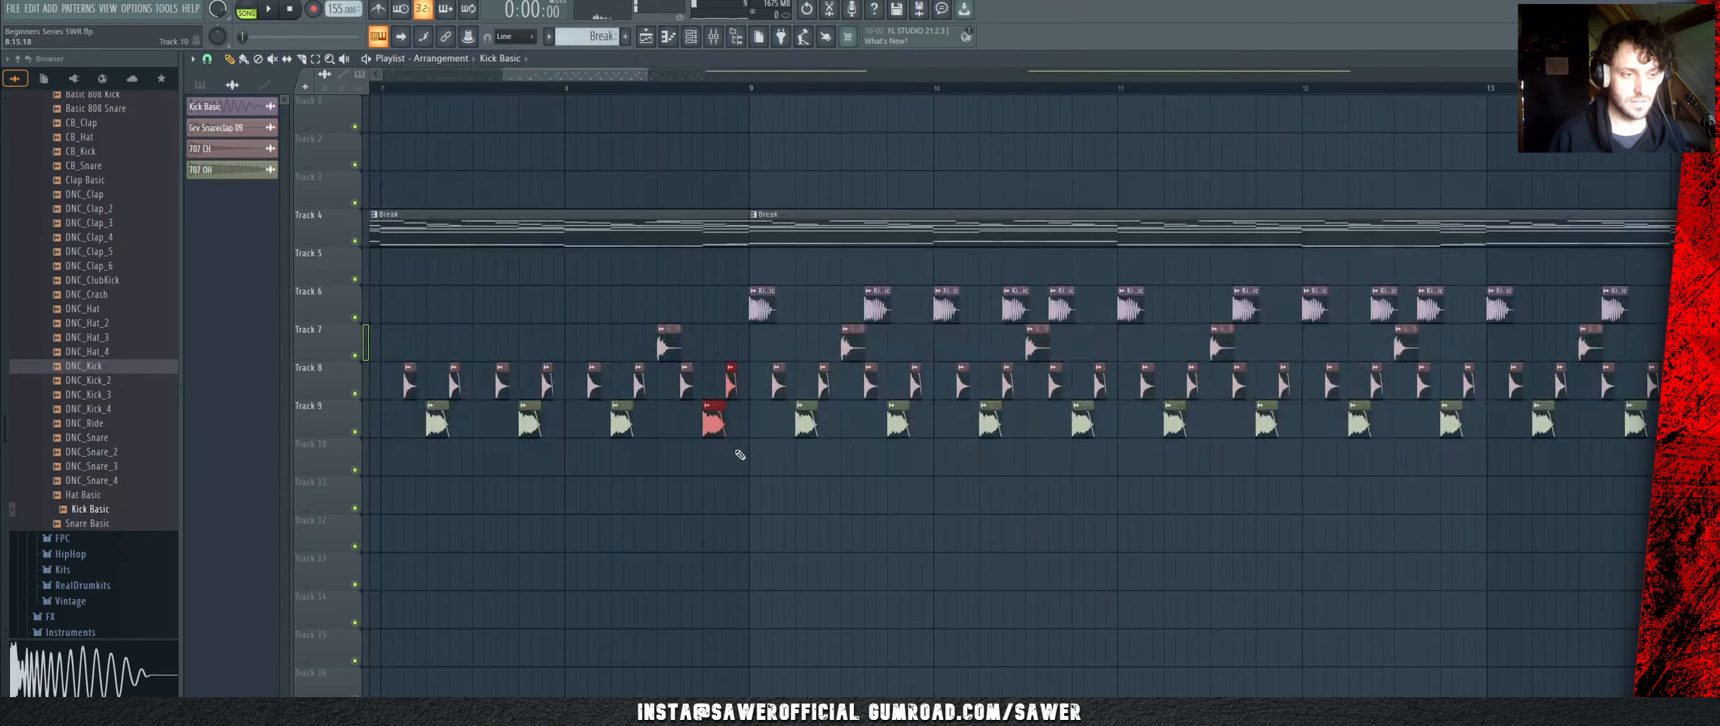
key(Delete)
scroll(576, 95, down, 5)
Step: Delete the drum clips in bar 16 after its opening kick, leaving a gap before the Melody clip at bar 17
scroll(576, 94, down, 4)
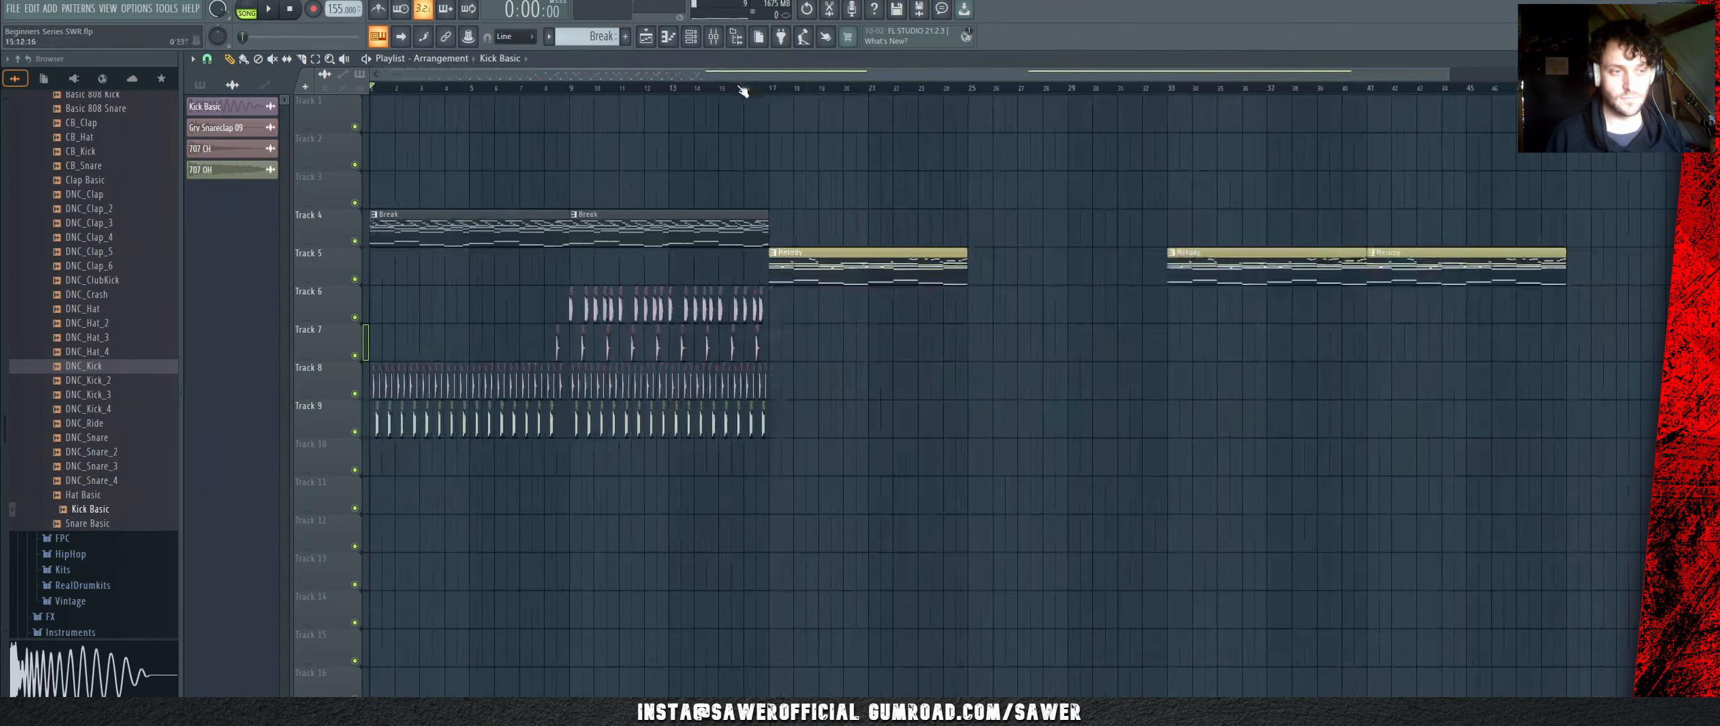
scroll(767, 92, up, 5)
scroll(731, 93, up, 4)
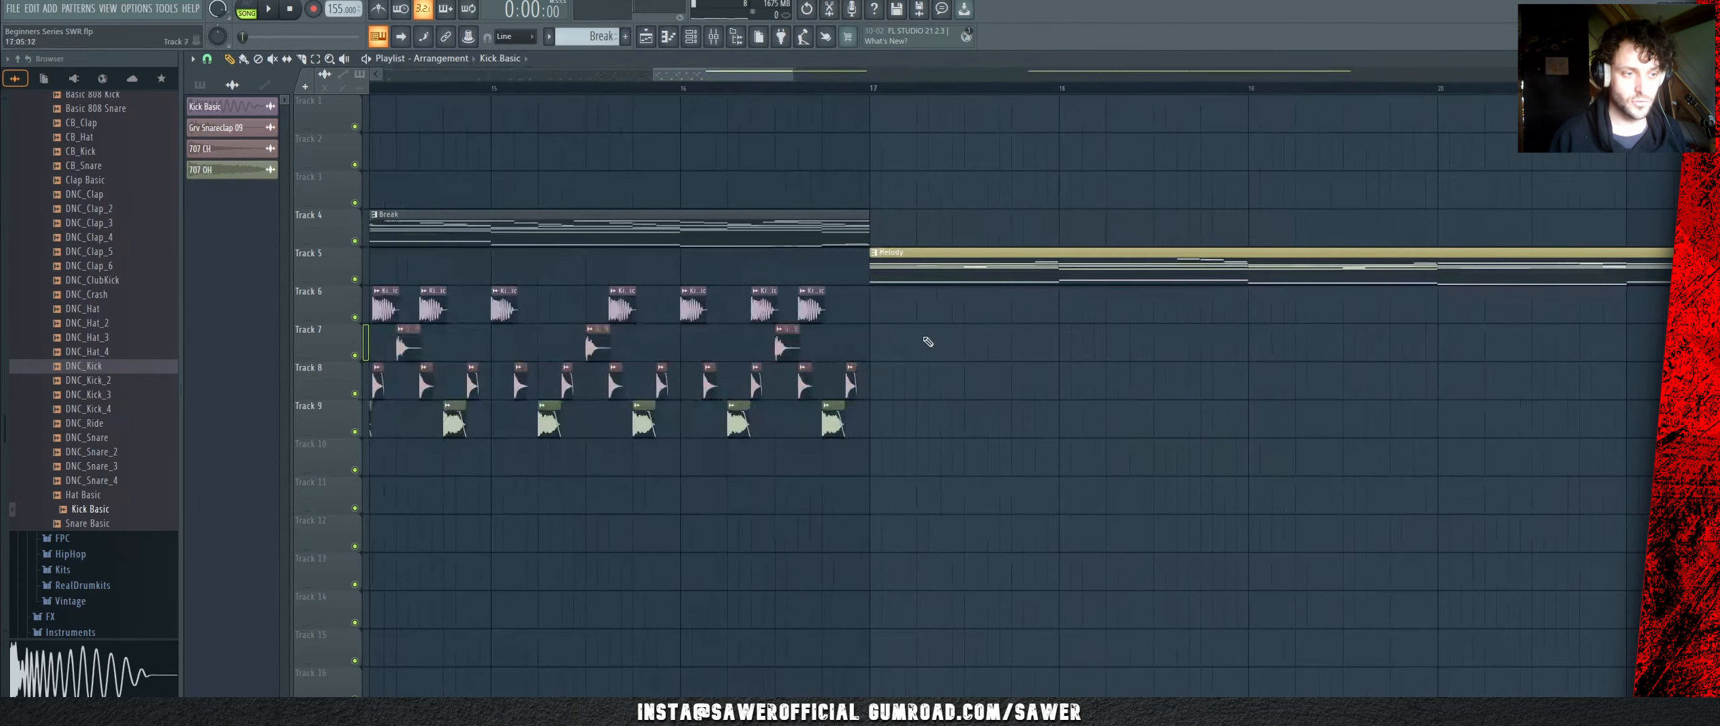
drag(926, 287, 719, 466)
key(Delete)
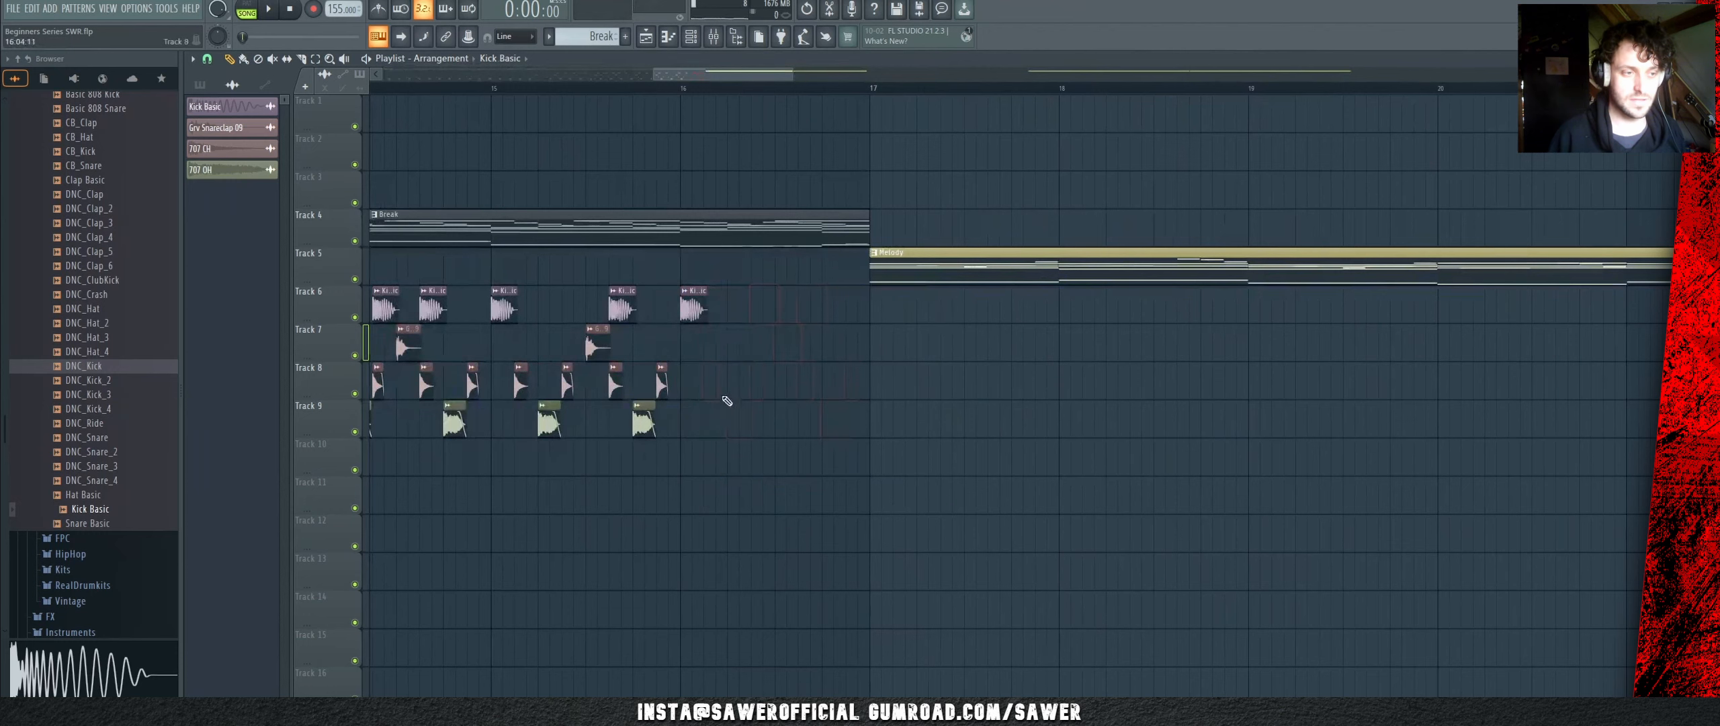
Step: Make the first Break clip on Track 4 unique so it has its own pattern
scroll(522, 204, down, 6)
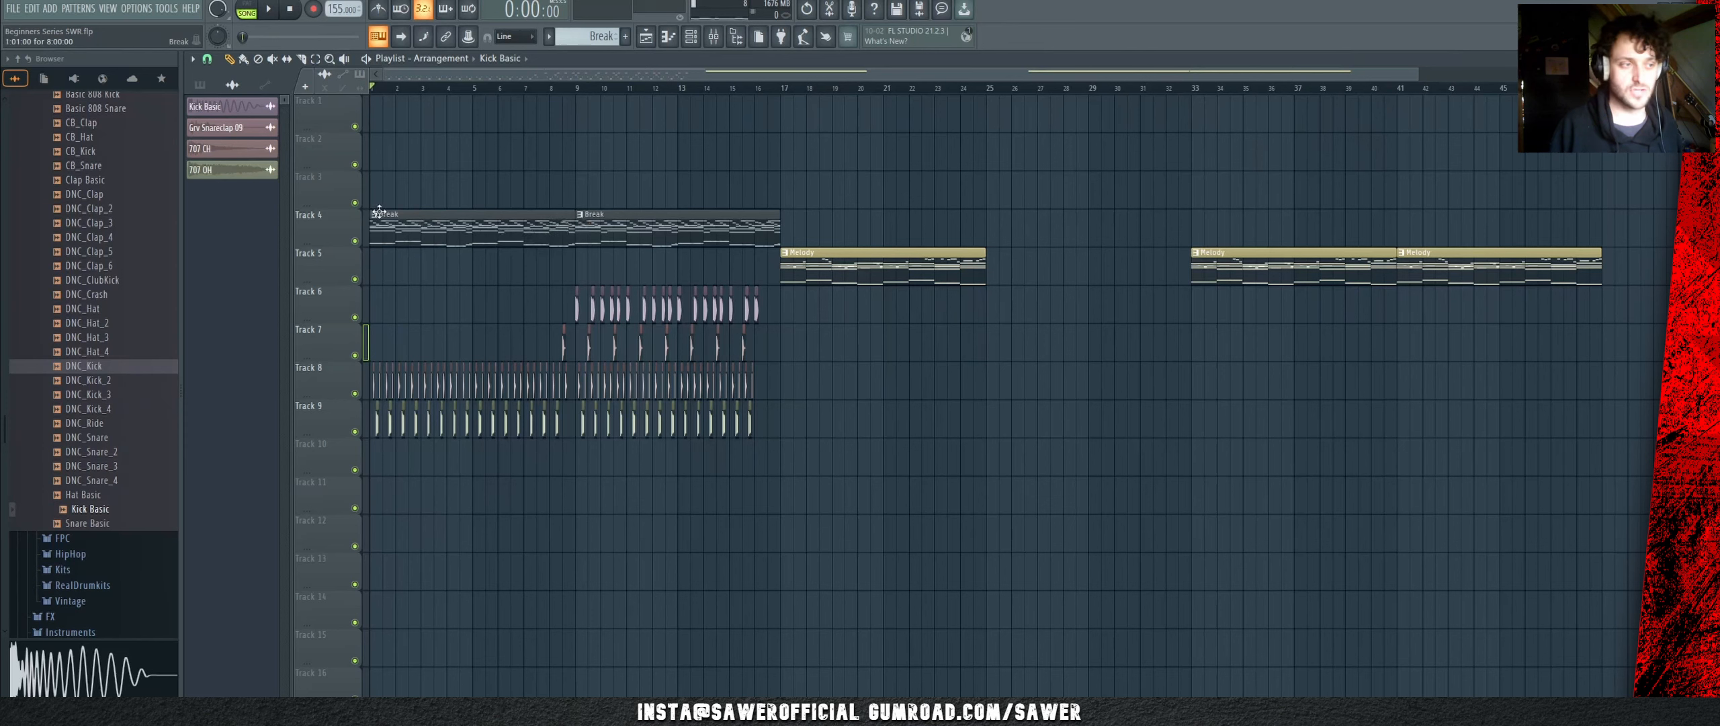
click(474, 223)
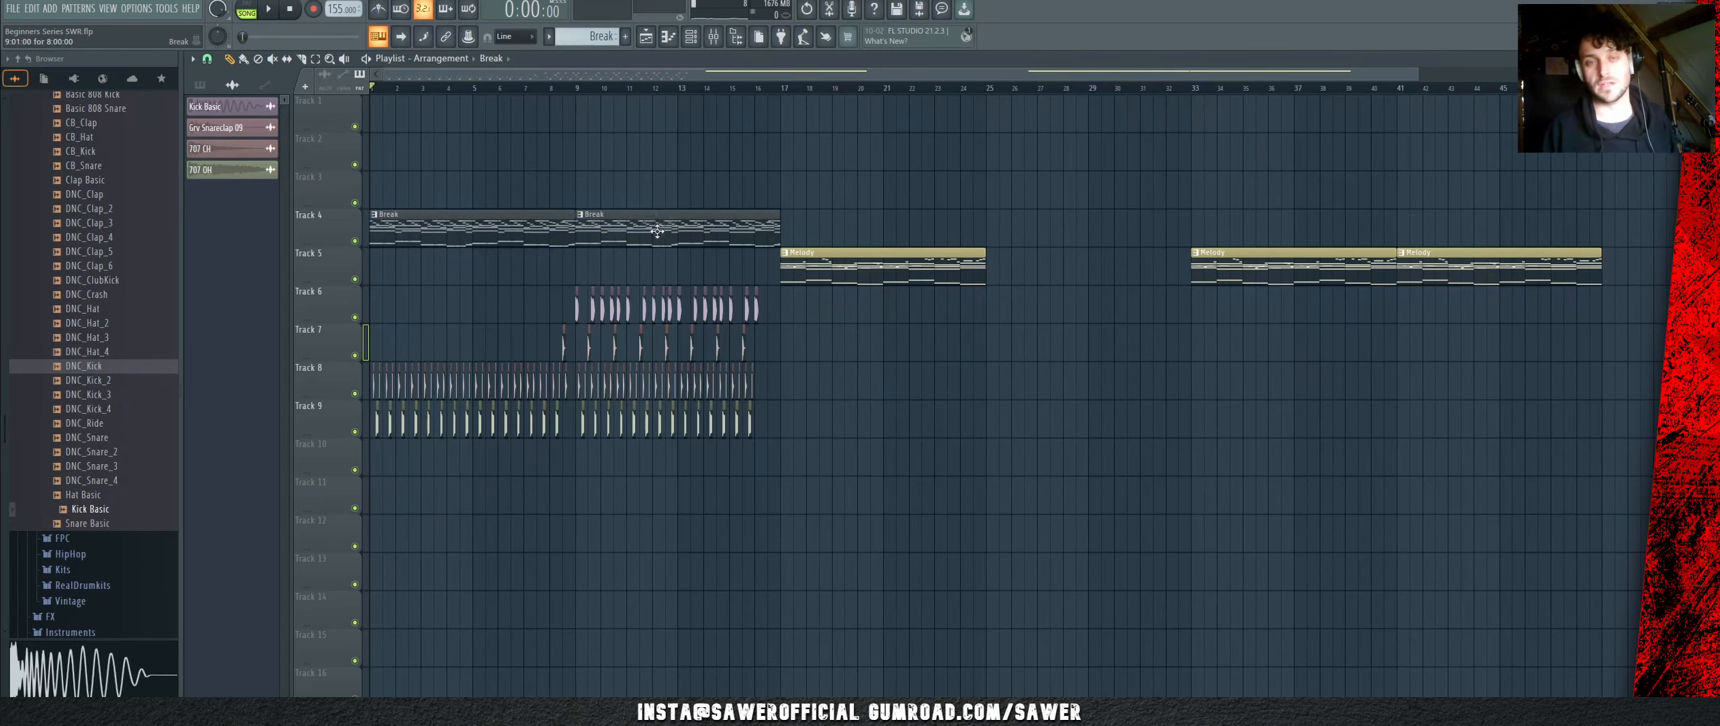
click(374, 215)
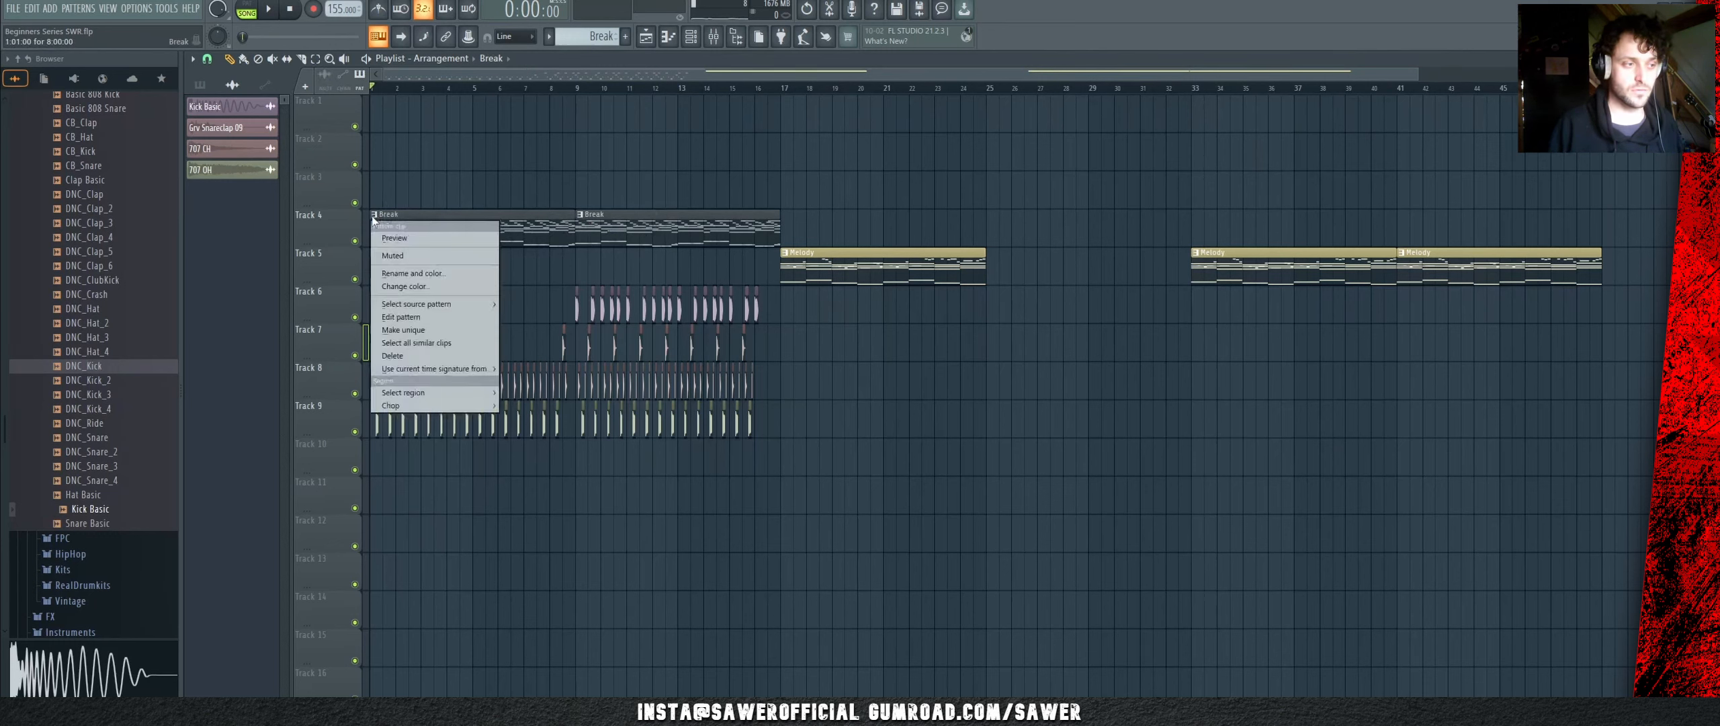
click(430, 330)
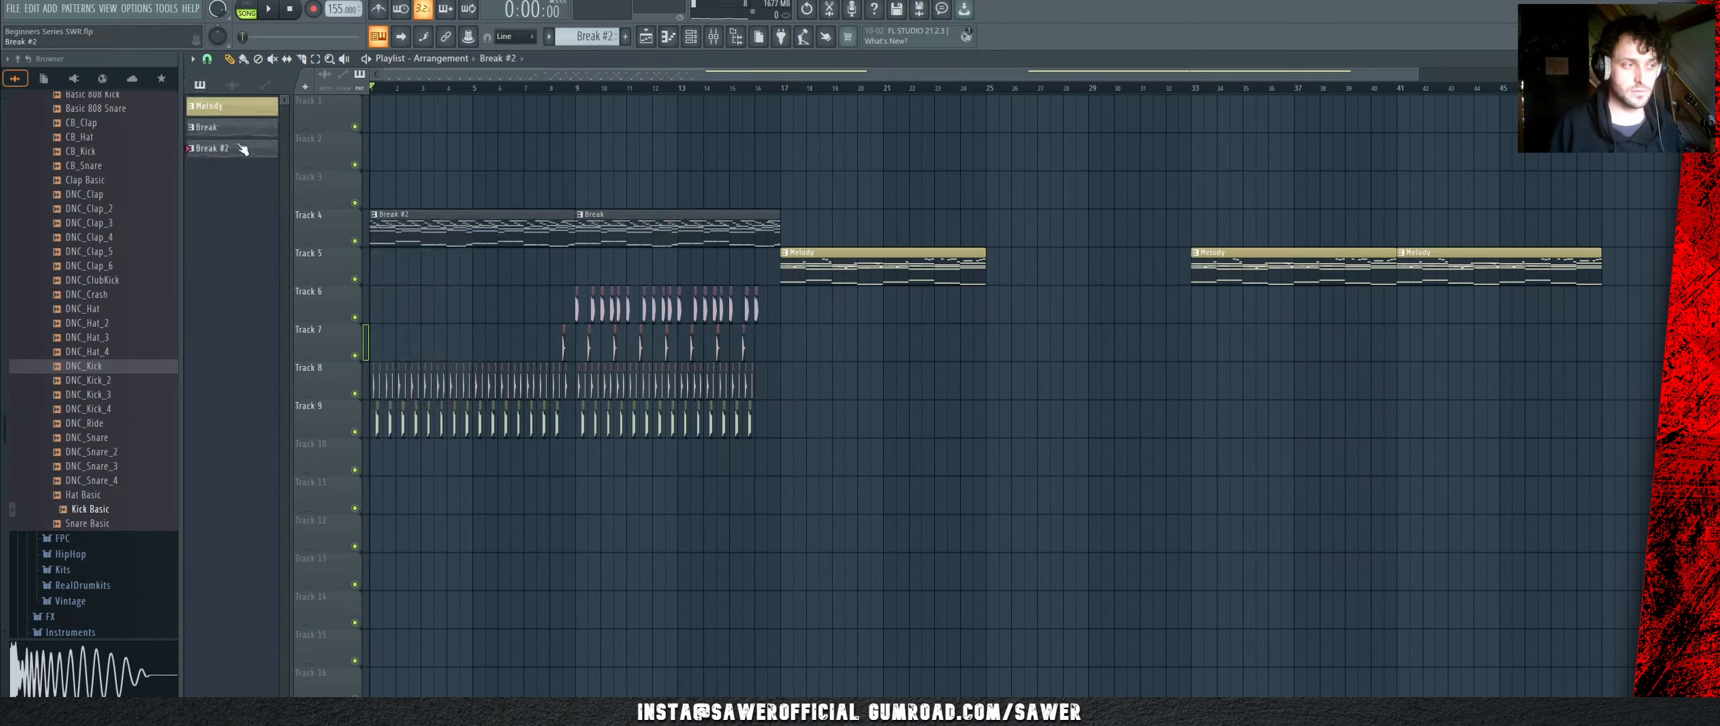
Step: Clear the Creeper Drone notes from the first clip's new unique break pattern in the Channel rack
click(690, 36)
click(862, 257)
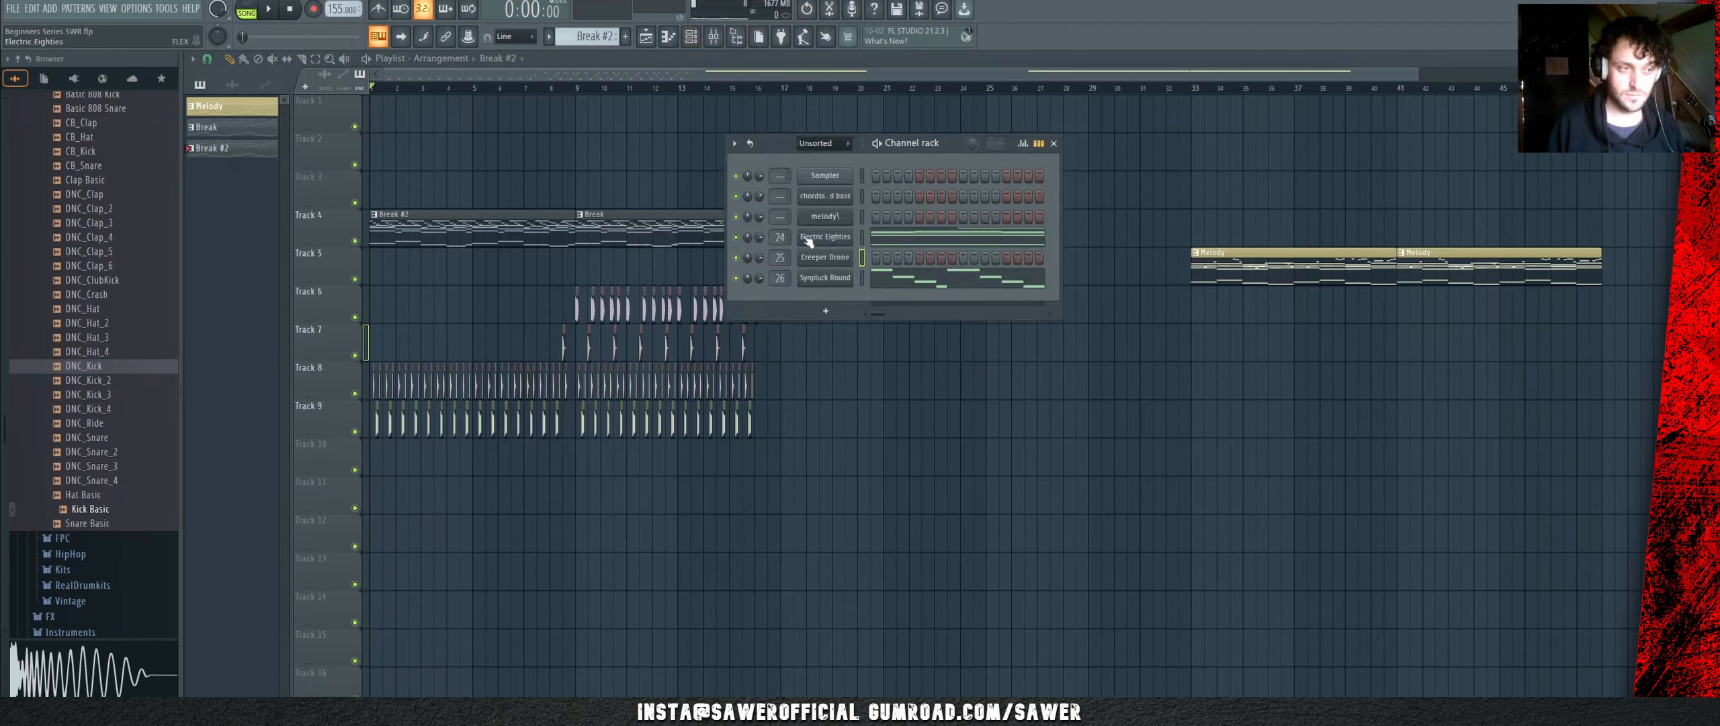
key(F6)
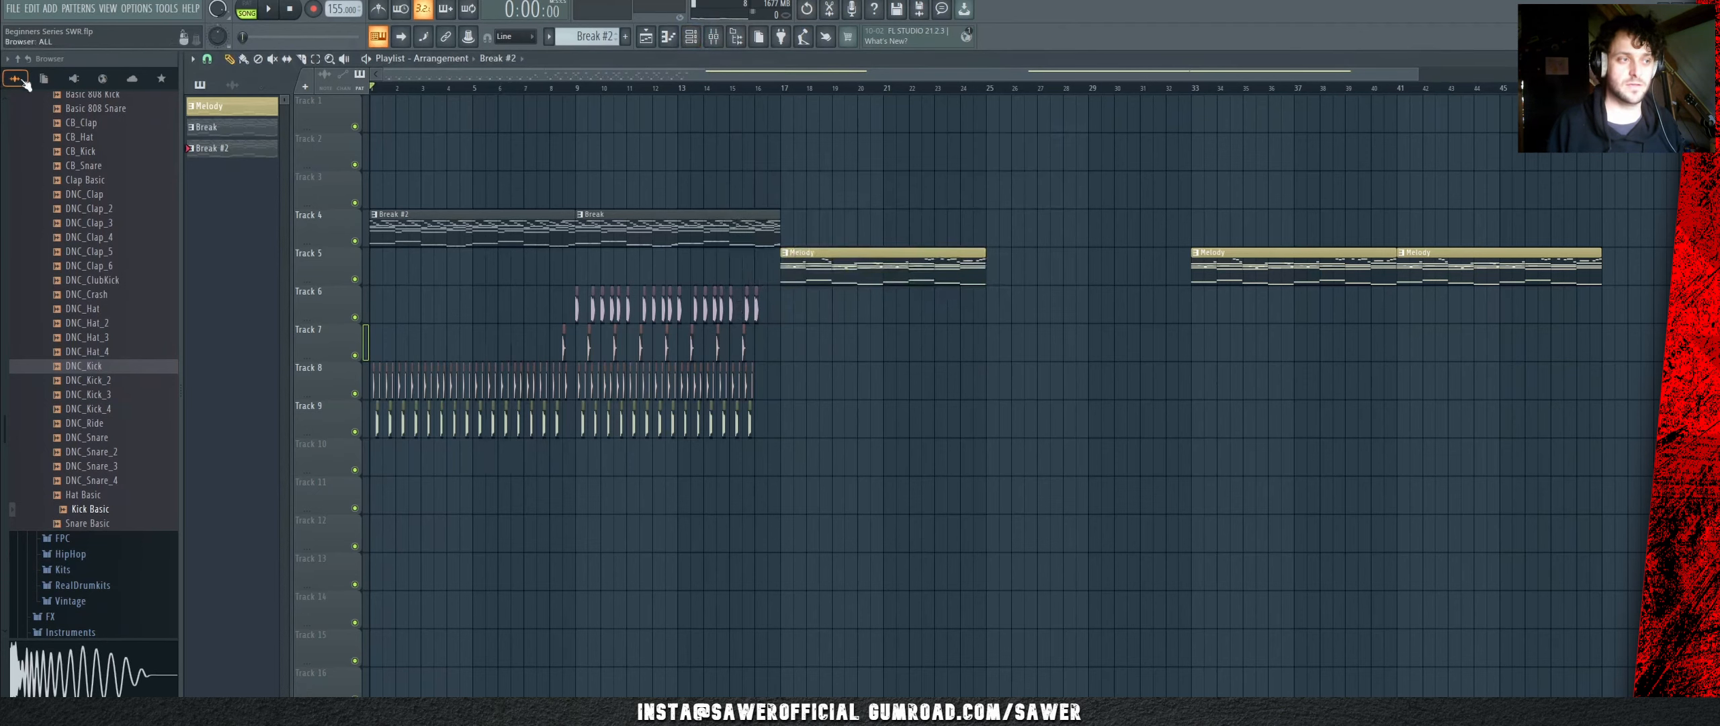
Step: Play the arrangement from about bar 8 to audition the transition into the second half of the break
key(space)
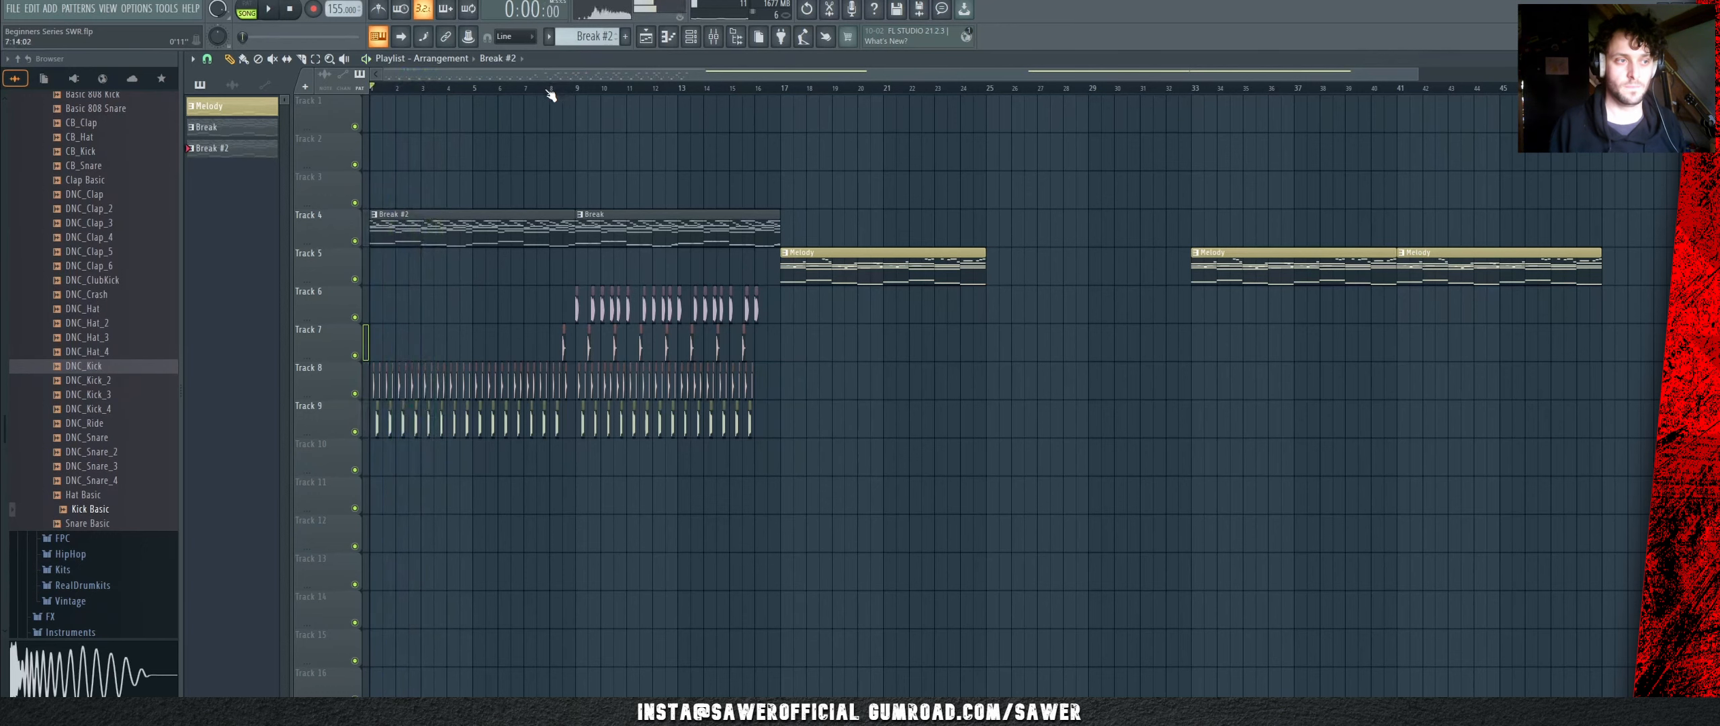
click(551, 87)
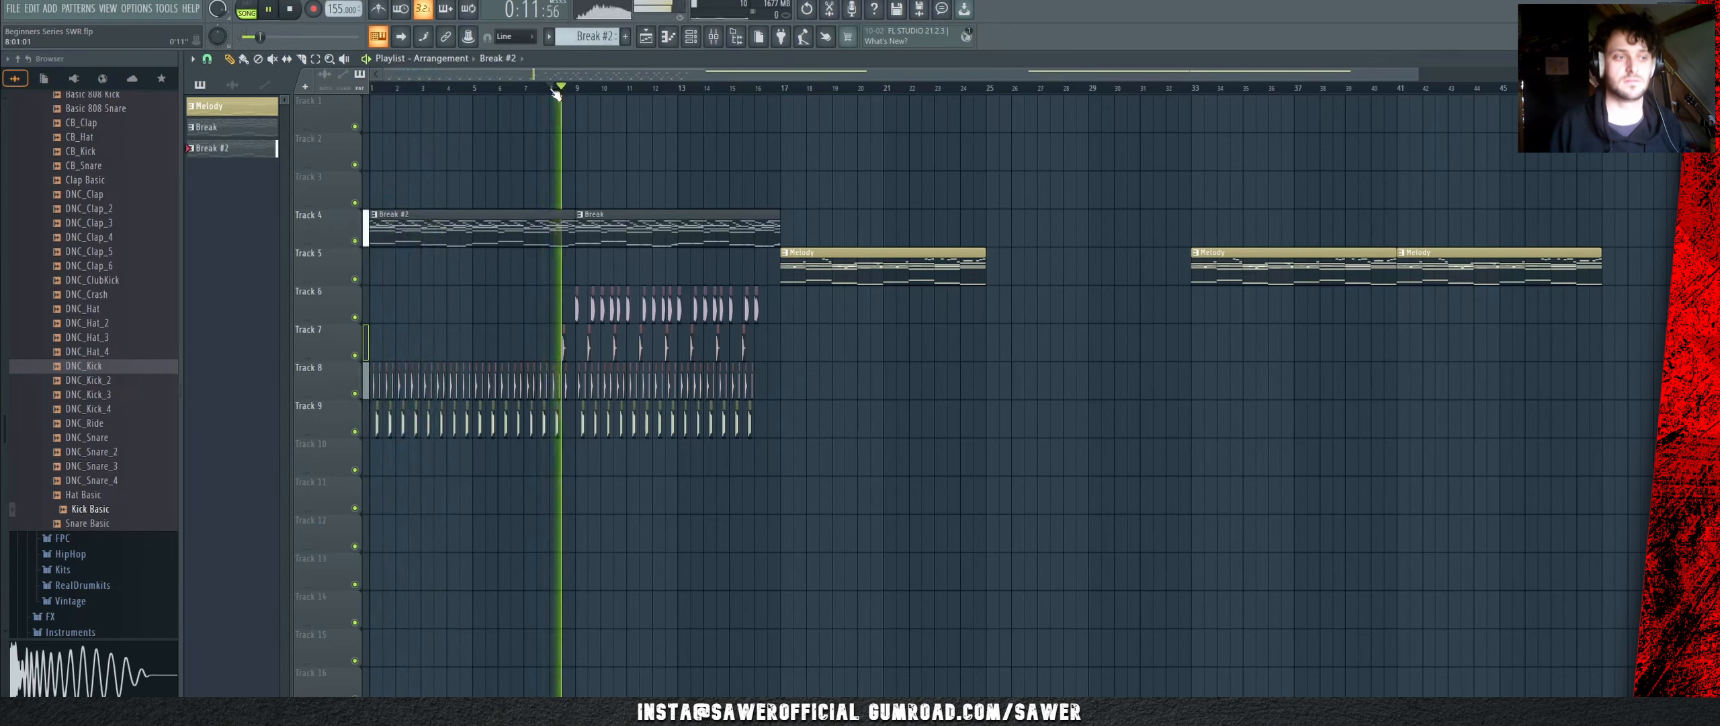
key(space)
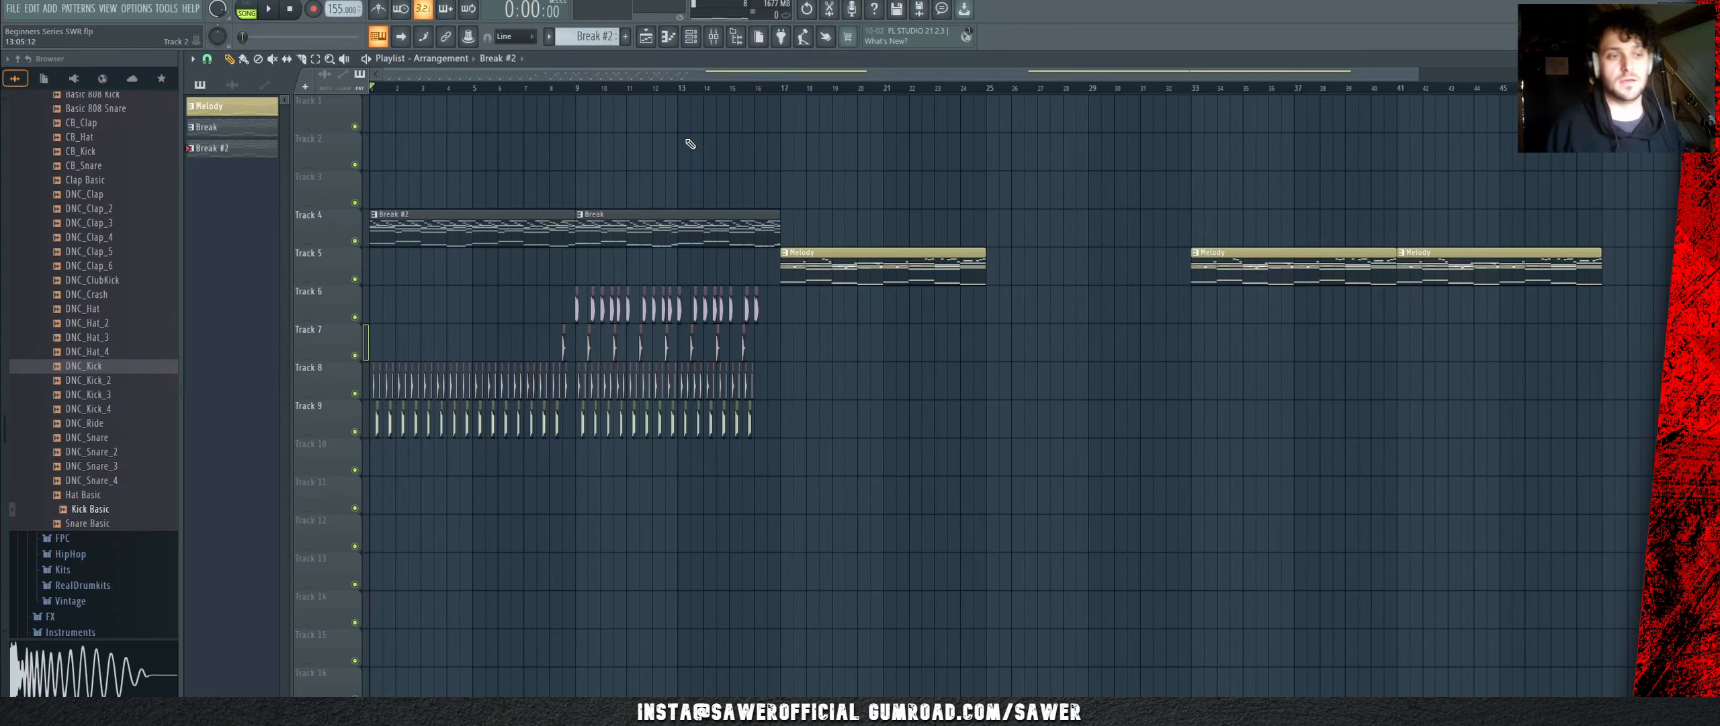
Step: Select the Melody pattern and audition the arrangement from bar 17, where its first clip begins
click(879, 252)
click(785, 86)
key(space)
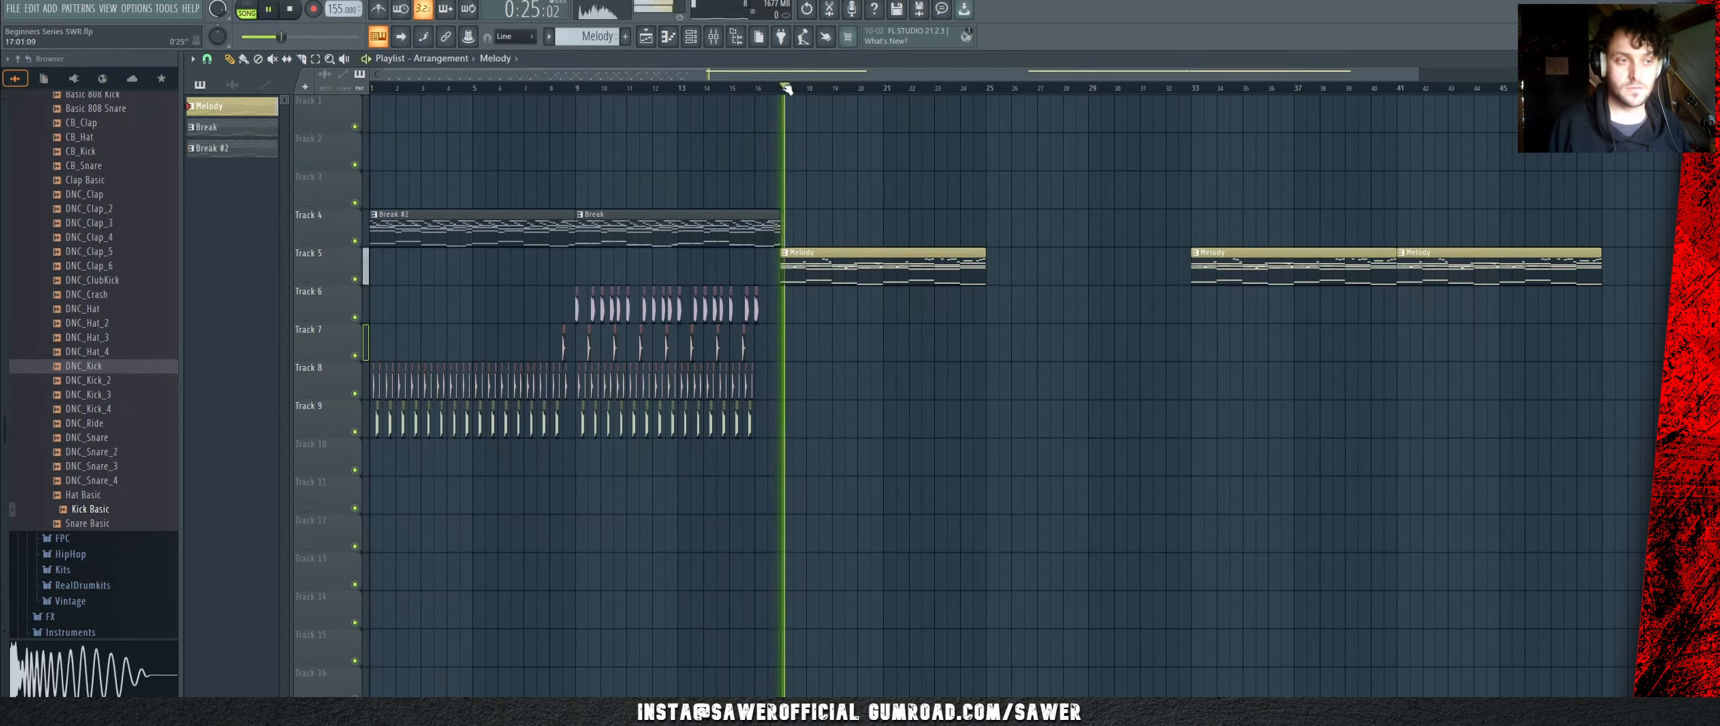
key(space)
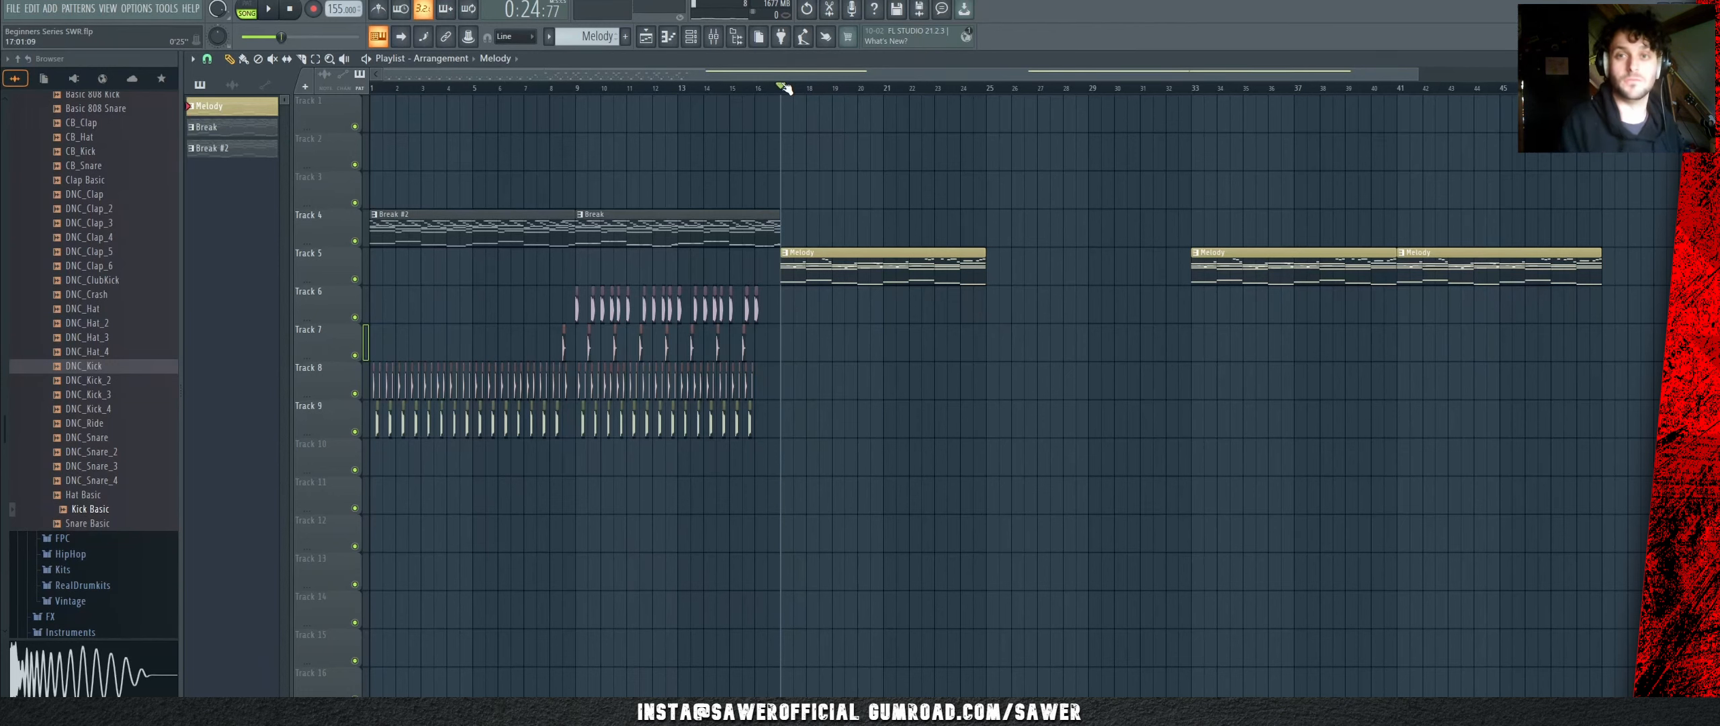
key(space)
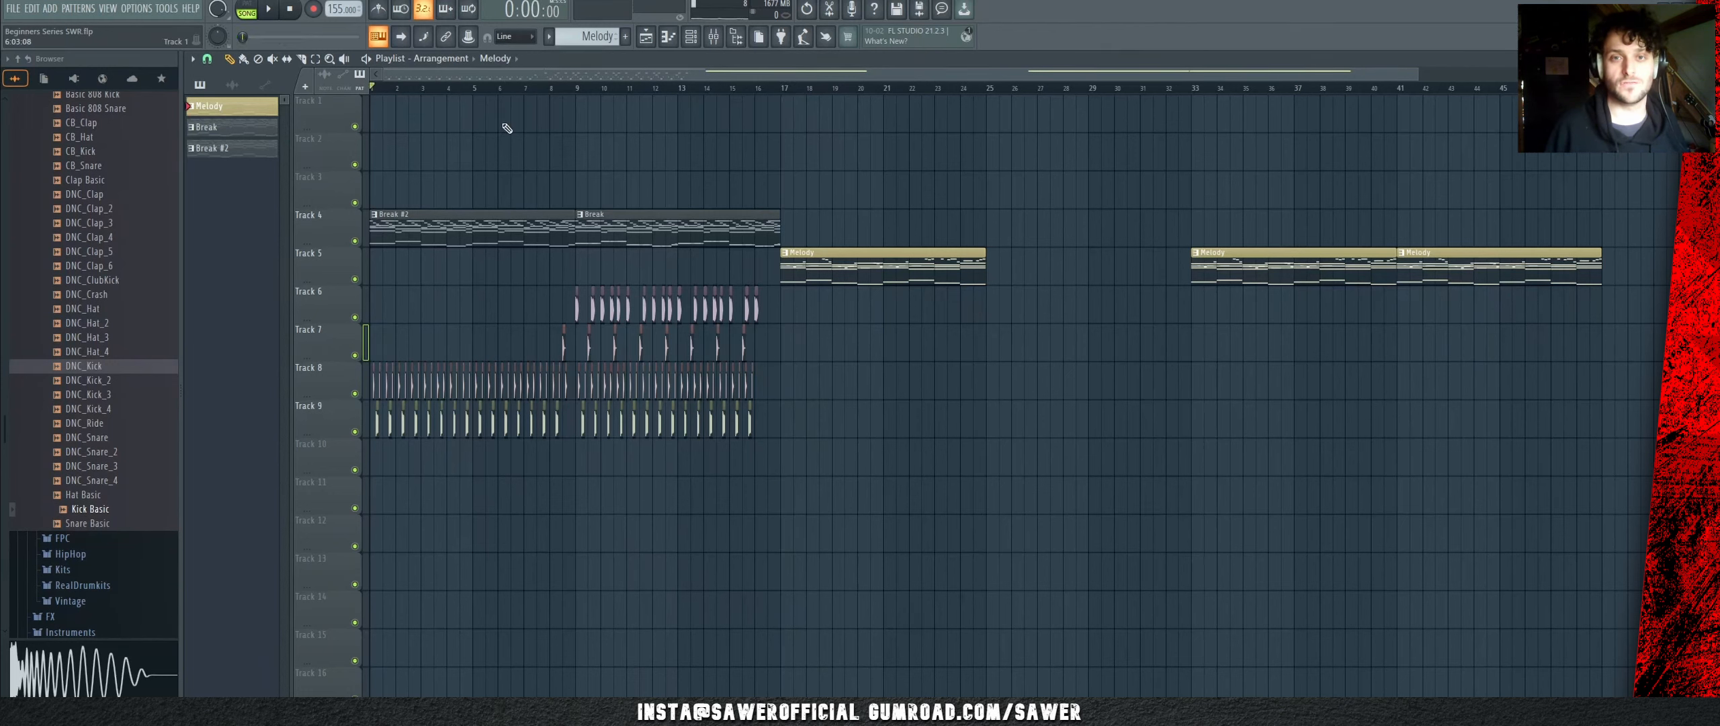